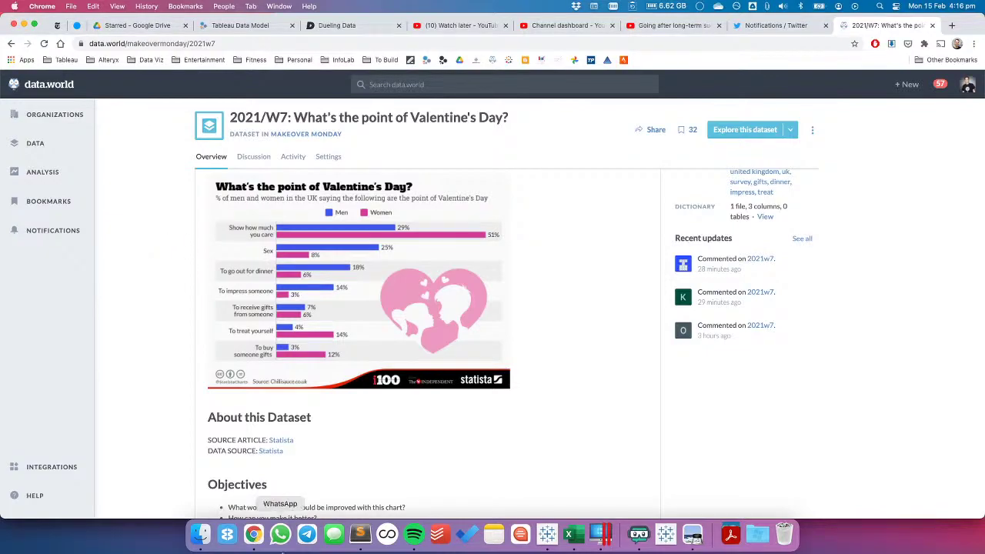
# Bring Tableau Desktop to the front to view the Valentines Day data source
pyautogui.click(547, 533)
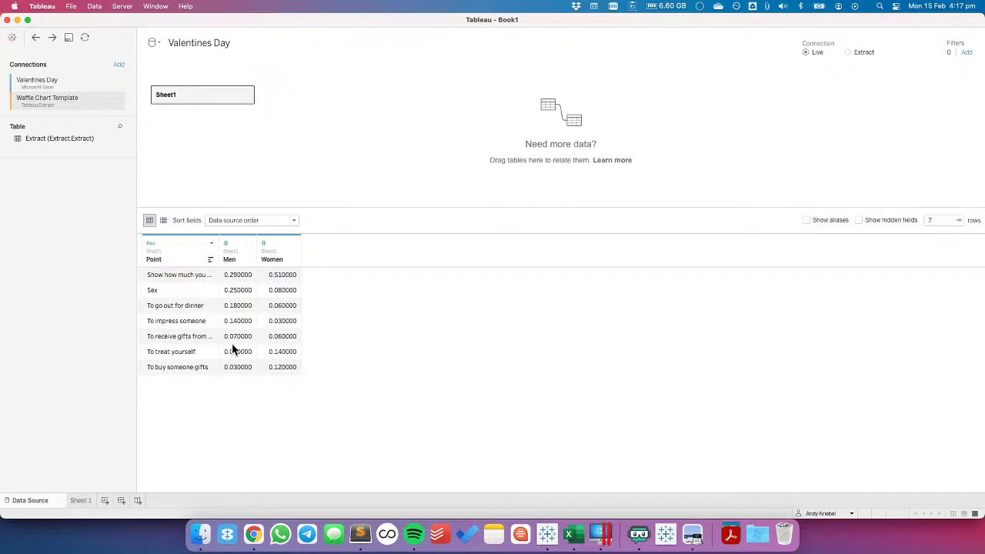
# On Sheet 1, chart Men and Women bars on one axis per Point, fitted to Entire View
pyautogui.click(85, 500)
pyautogui.click(45, 116)
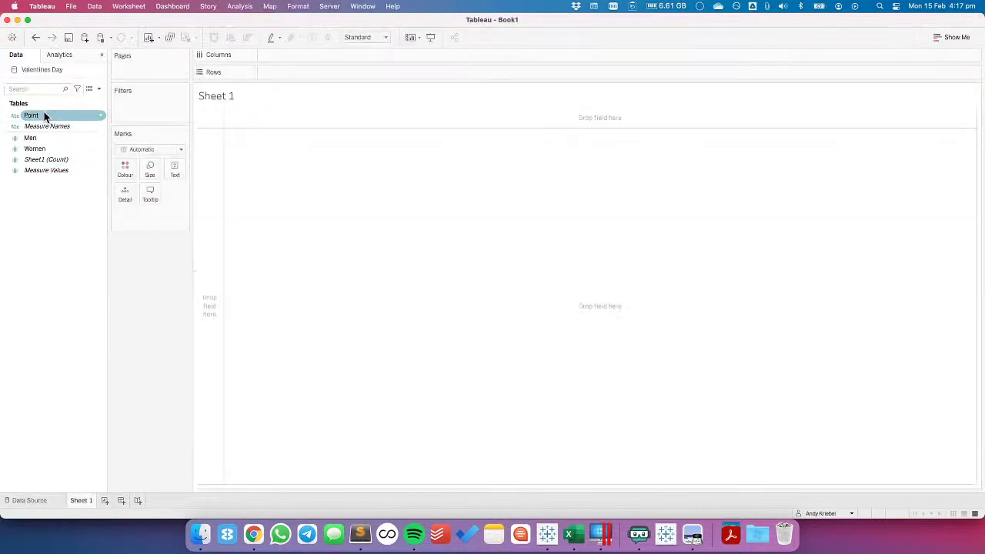
pyautogui.moveTo(45, 116); pyautogui.dragTo(214, 182)
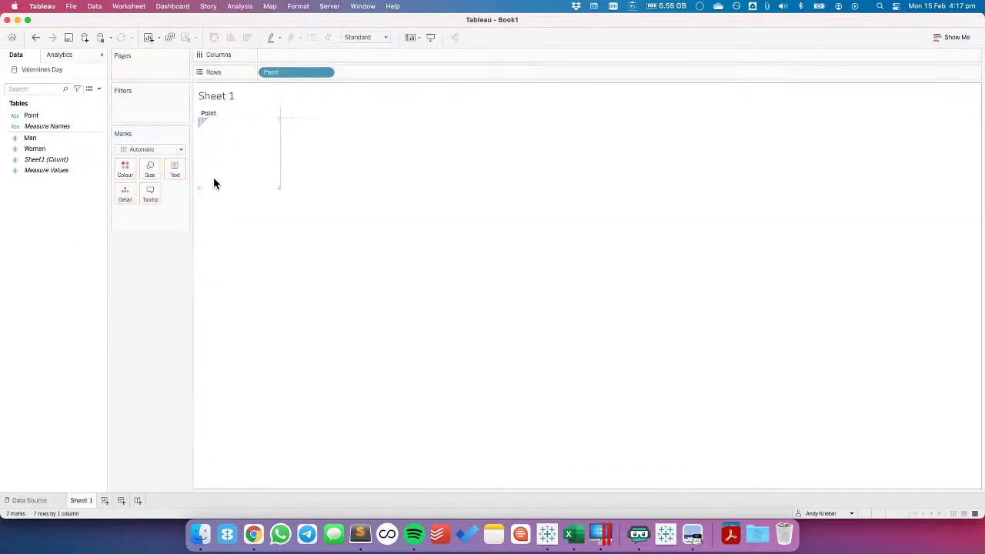
pyautogui.click(62, 147)
pyautogui.moveTo(40, 136); pyautogui.dragTo(279, 52)
pyautogui.moveTo(33, 149); pyautogui.dragTo(380, 213)
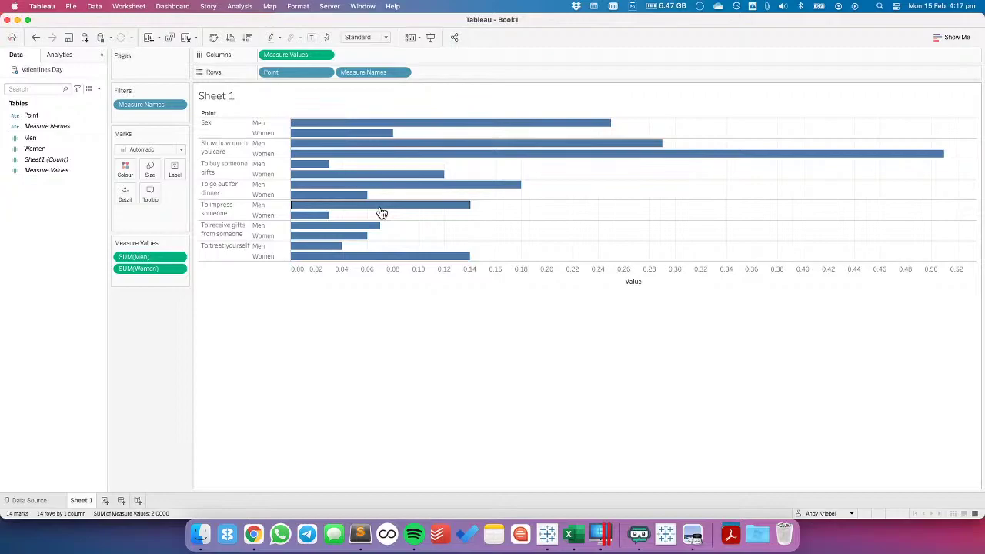
pyautogui.click(366, 37)
pyautogui.click(358, 71)
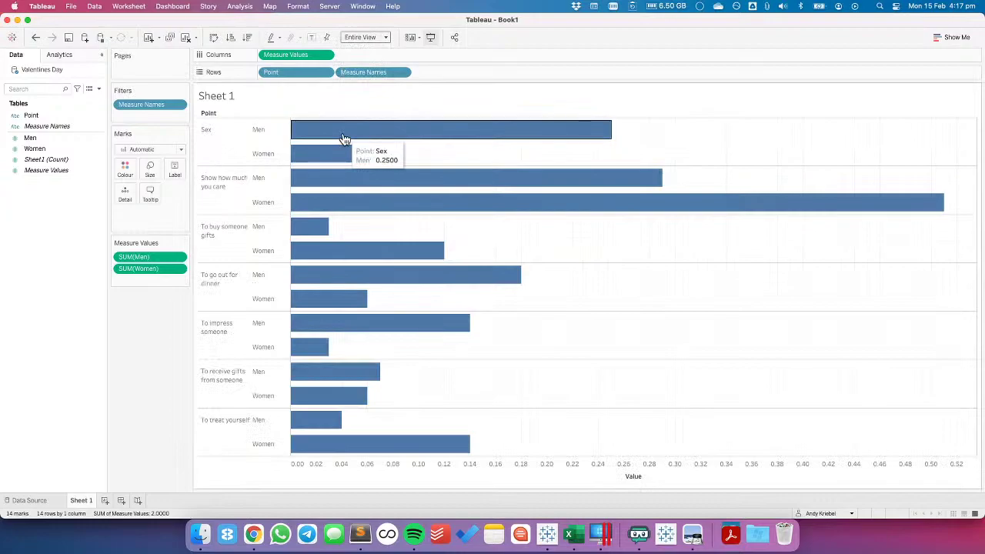
# Sort the Point rows by field, descending by sum of Men
pyautogui.click(325, 73)
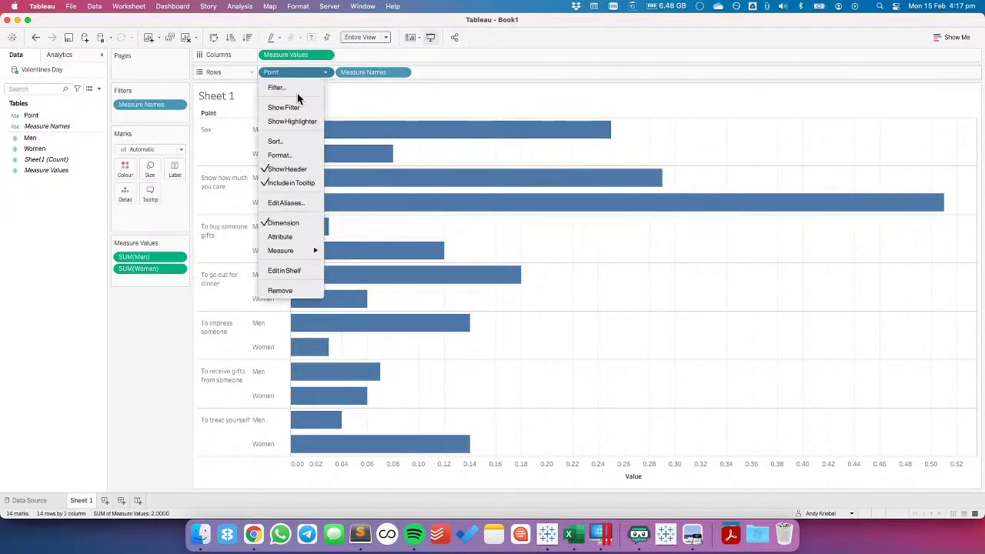
pyautogui.click(284, 142)
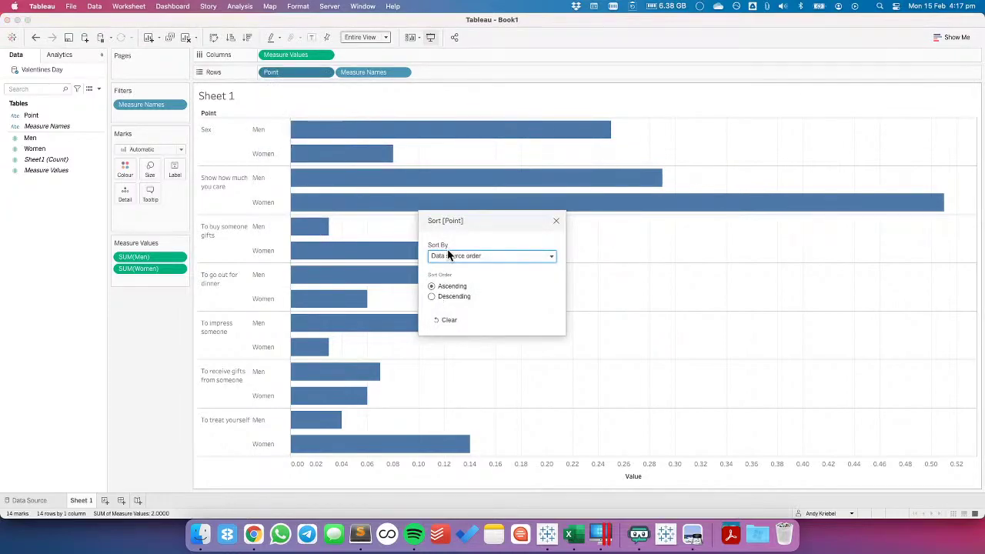
pyautogui.click(448, 255)
pyautogui.click(437, 283)
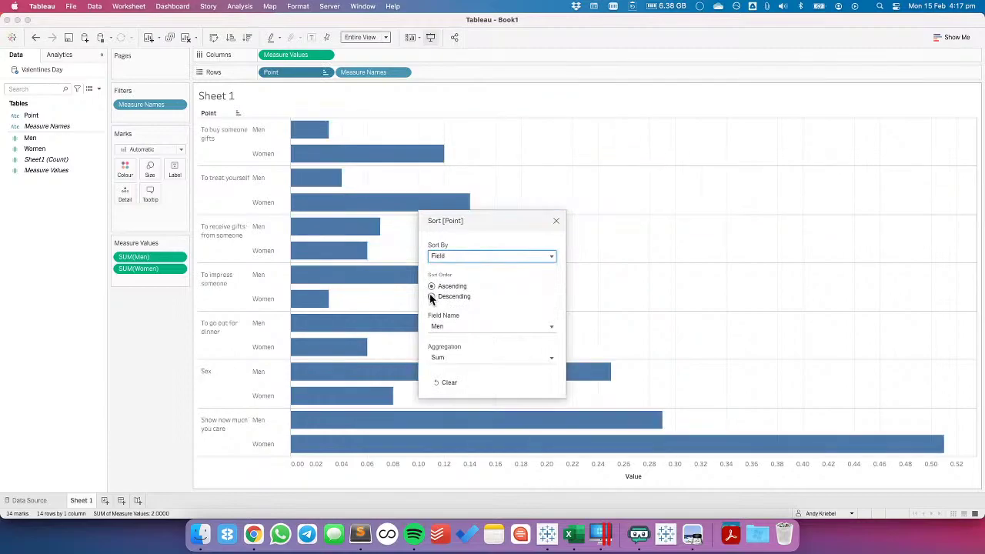
pyautogui.click(454, 297)
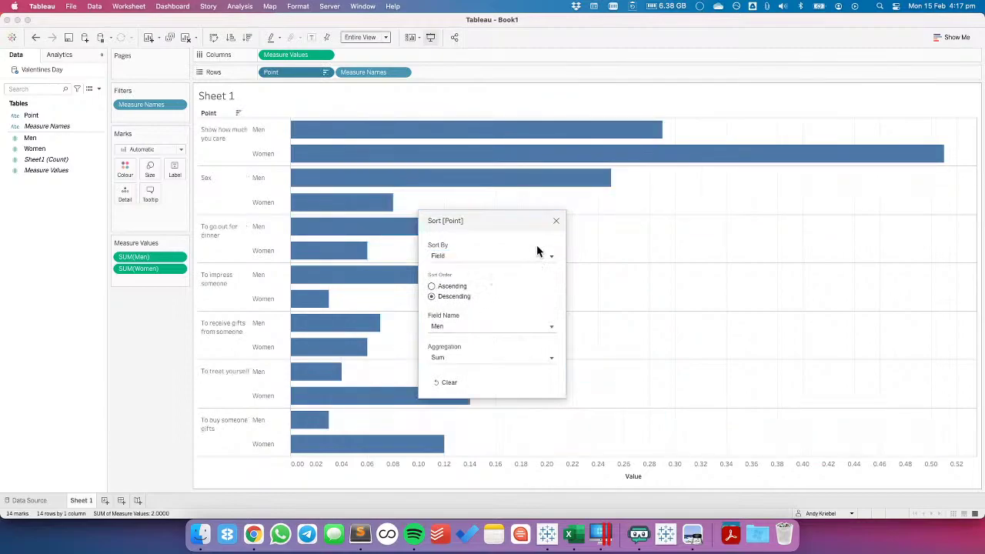
pyautogui.click(557, 222)
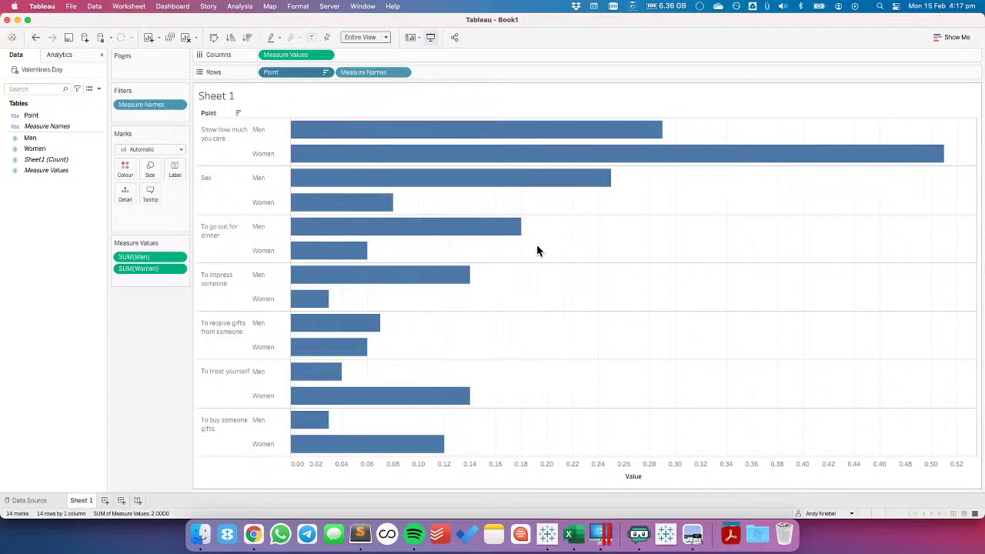
pyautogui.press('super+Tab')
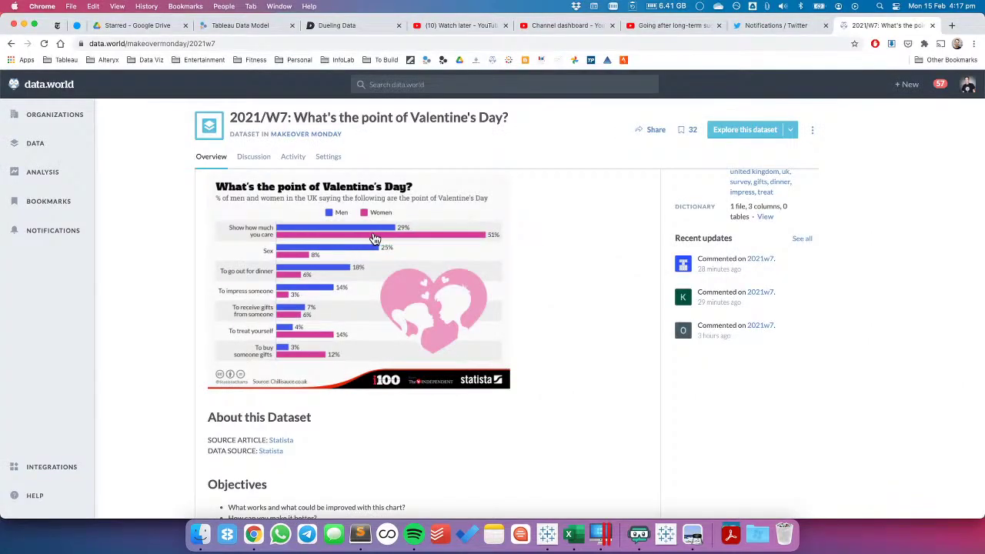
pyautogui.press('super+Tab')
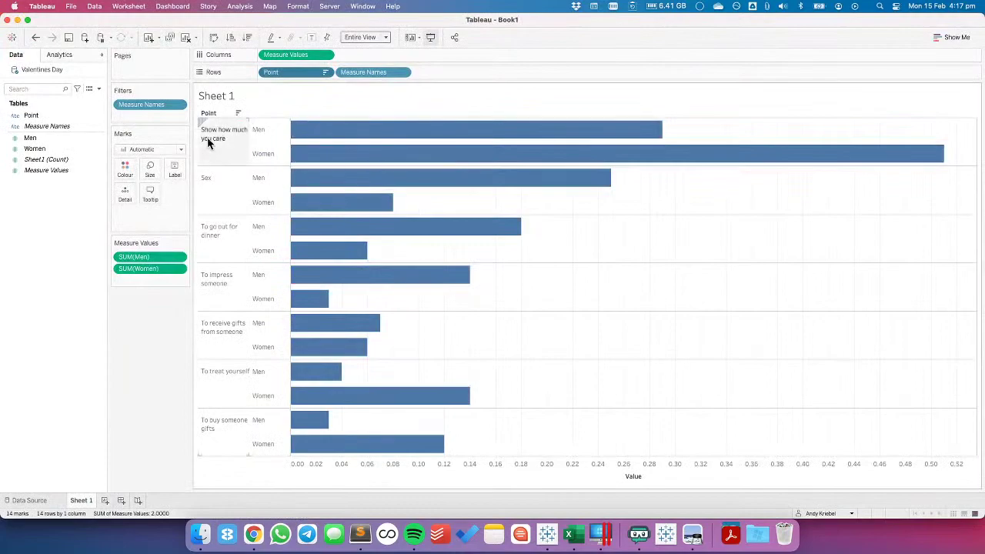
# Show mark labels and give Men and Women a default percentage format with 0 decimals
pyautogui.click(311, 36)
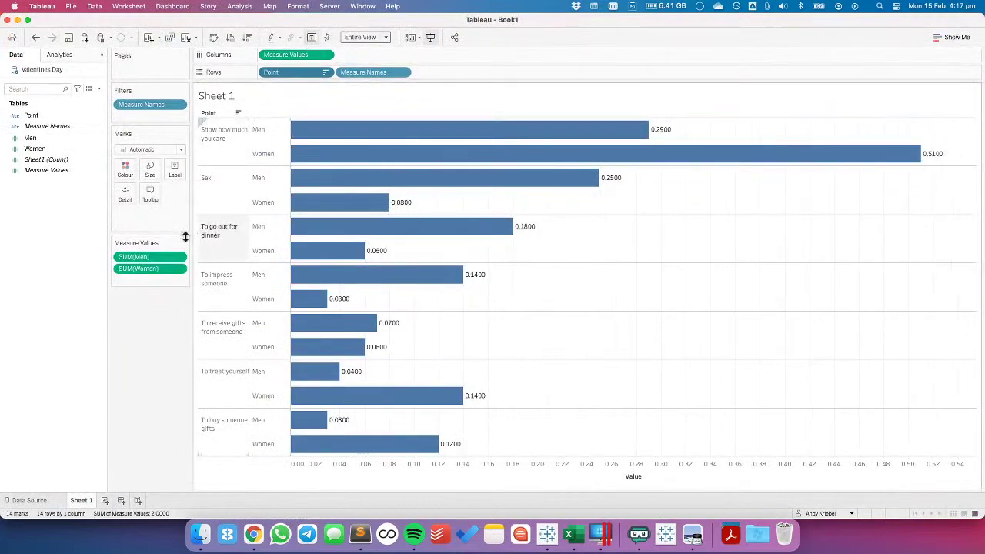
pyautogui.click(35, 137)
pyautogui.keyDown('super'); pyautogui.click(34, 148); pyautogui.keyUp('super')
pyautogui.rightClick(40, 149)
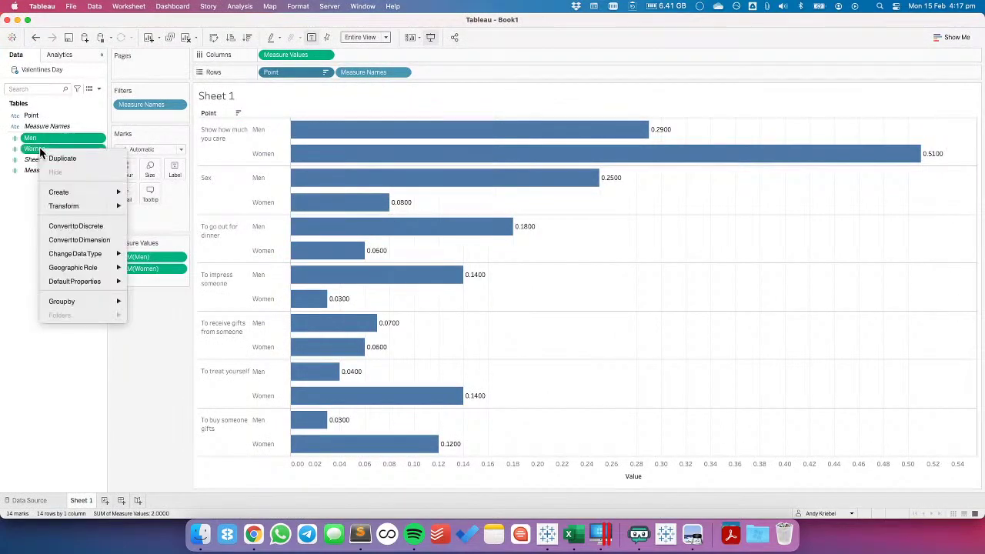
pyautogui.moveTo(104, 282)
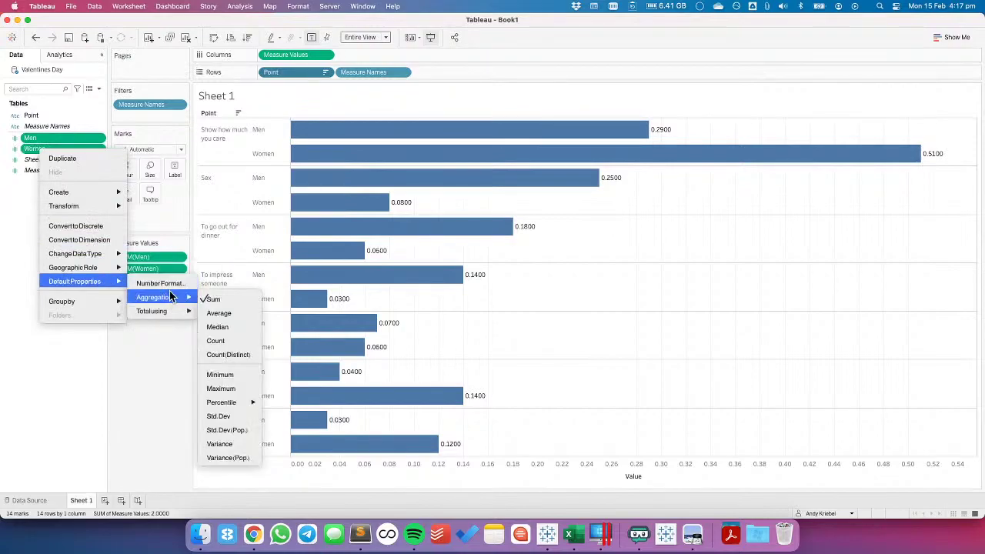
pyautogui.click(165, 284)
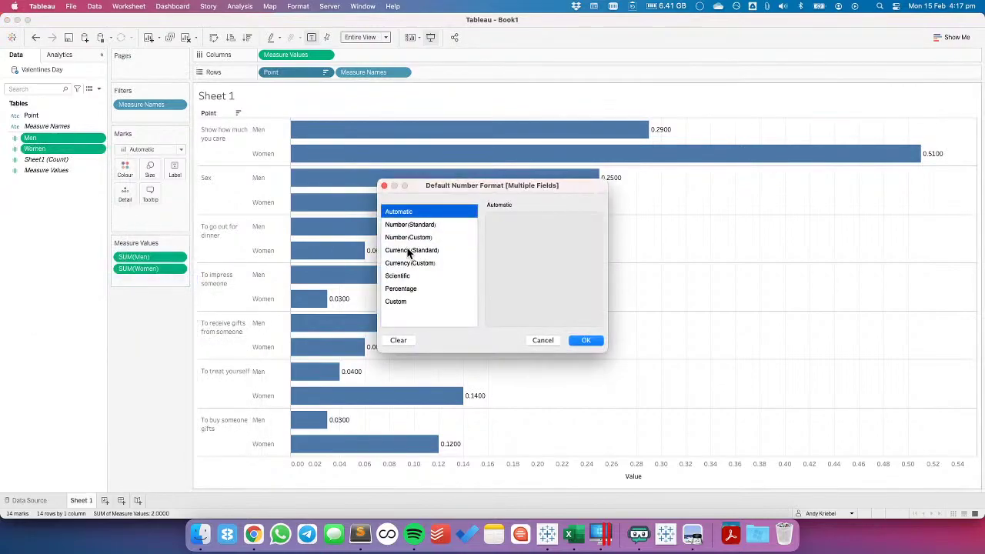
pyautogui.click(416, 290)
pyautogui.click(518, 232)
pyautogui.click(518, 232)
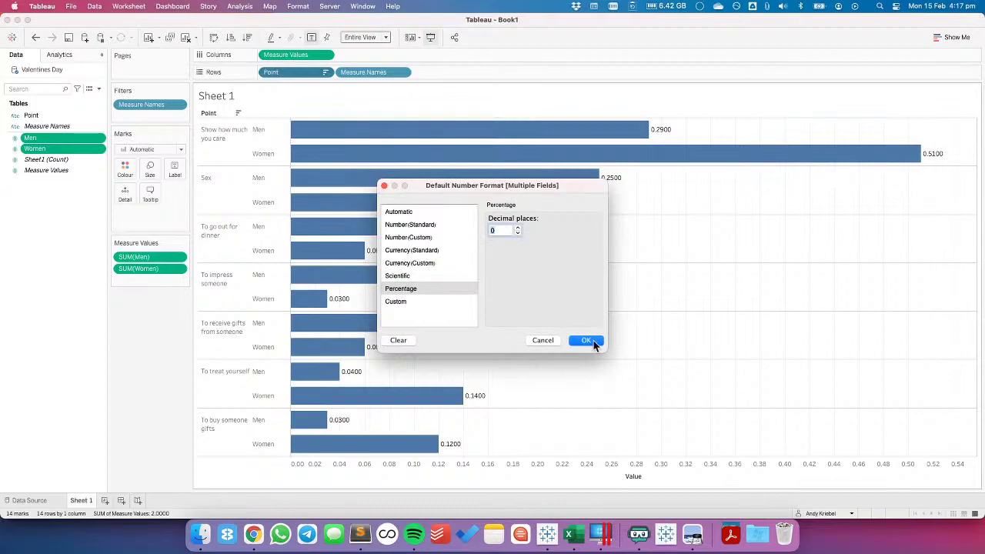
pyautogui.click(586, 340)
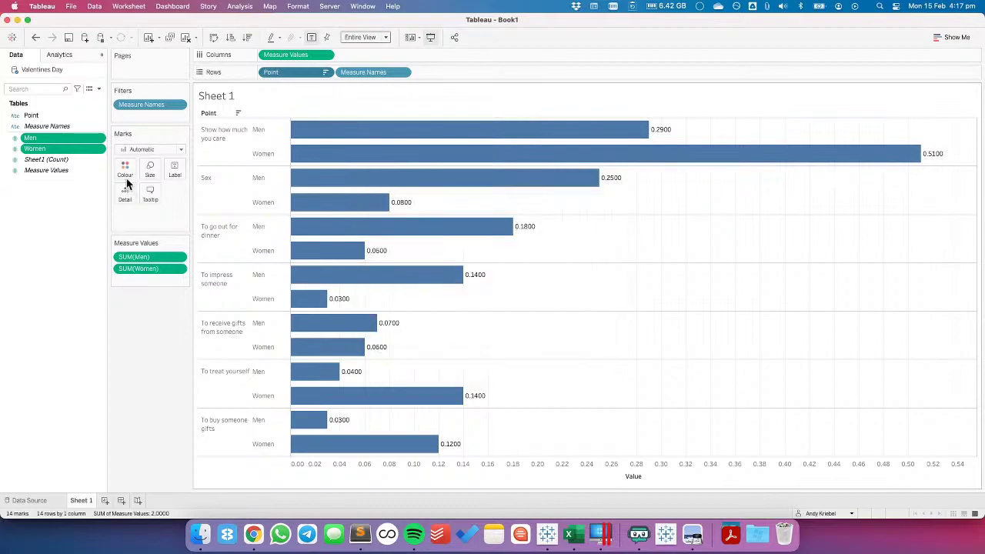
# Make Average the default aggregation for Men and Women and colour bars by Measure Names
pyautogui.rightClick(47, 151)
pyautogui.moveTo(108, 280)
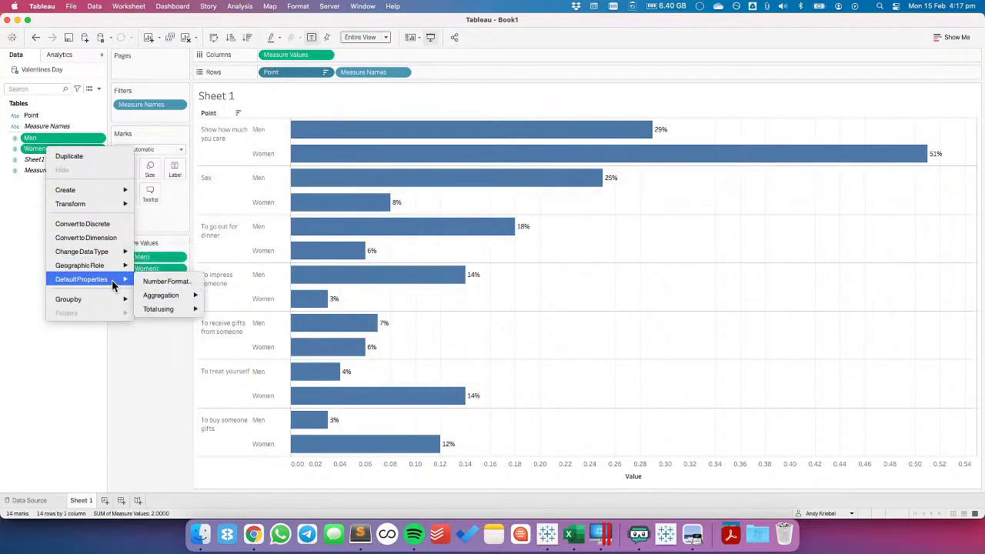
pyautogui.moveTo(182, 299)
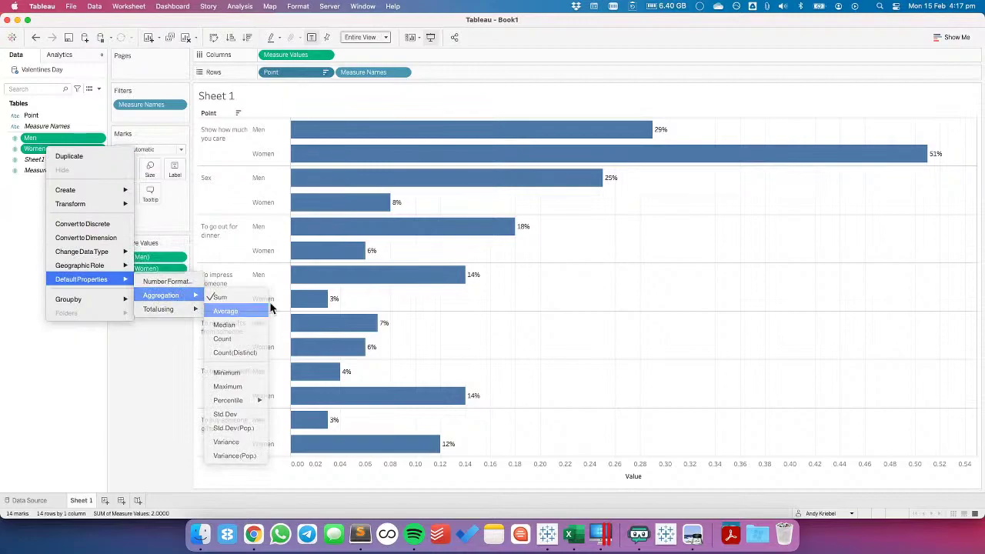
pyautogui.click(224, 311)
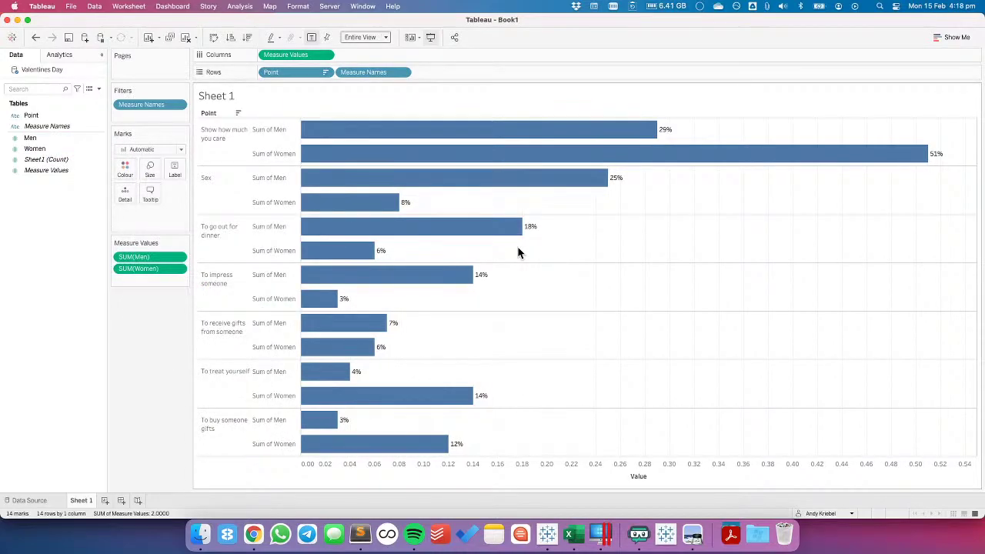
pyautogui.moveTo(35, 148); pyautogui.dragTo(223, 279)
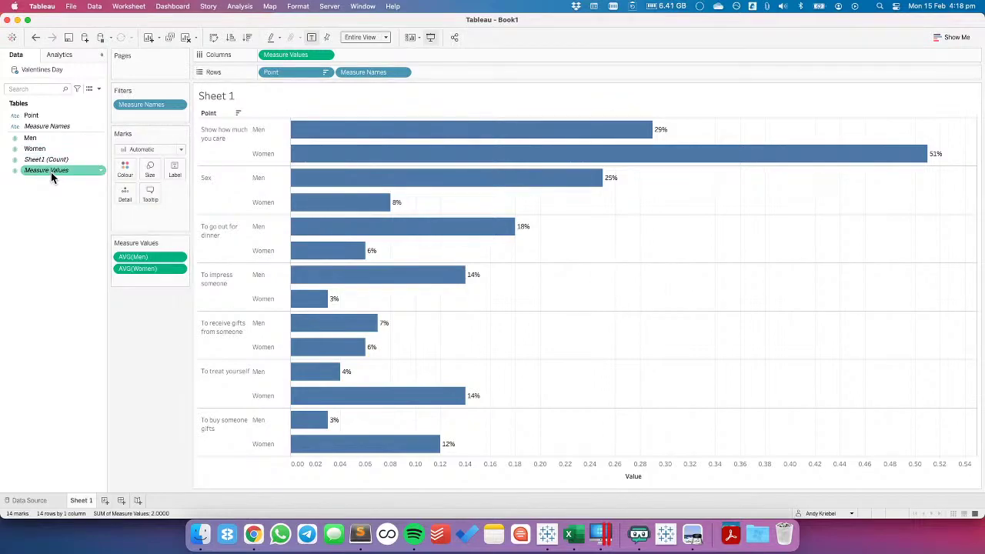
pyautogui.moveTo(47, 126); pyautogui.dragTo(124, 169)
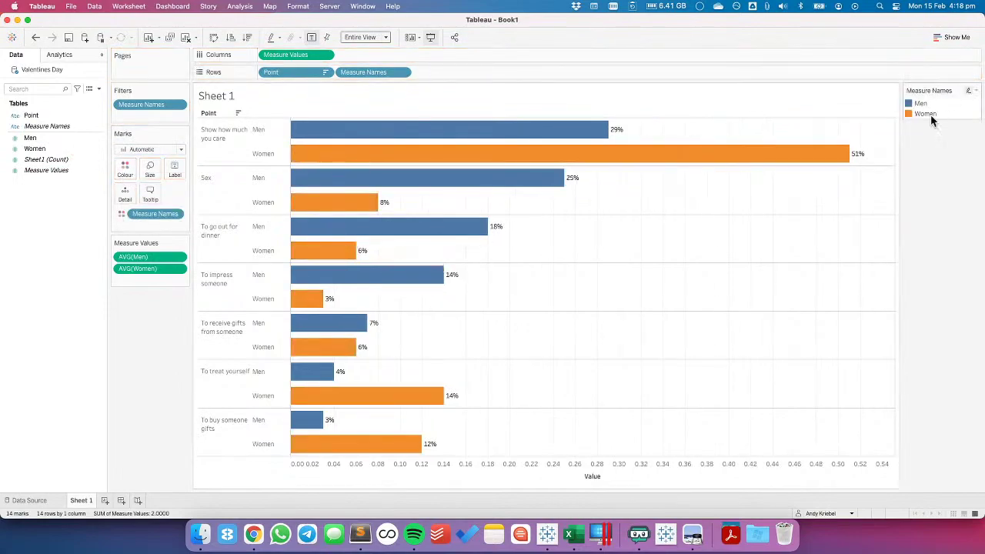
# Browse the colour palettes for Men and Women, leave them unchanged, and go to the browser
pyautogui.doubleClick(947, 114)
pyautogui.click(539, 191)
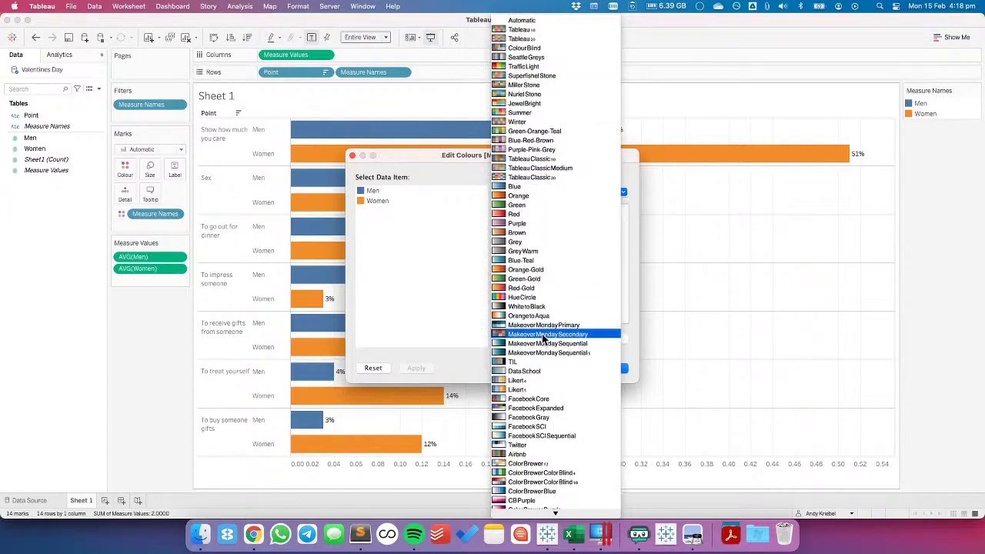
pyautogui.scroll(-5, 544, 337)
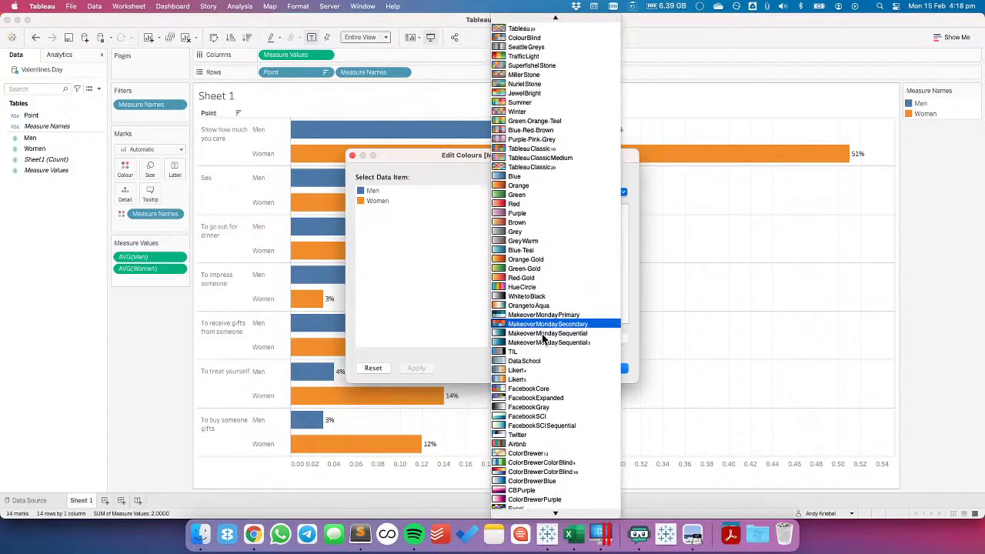
pyautogui.scroll(-4, 542, 331)
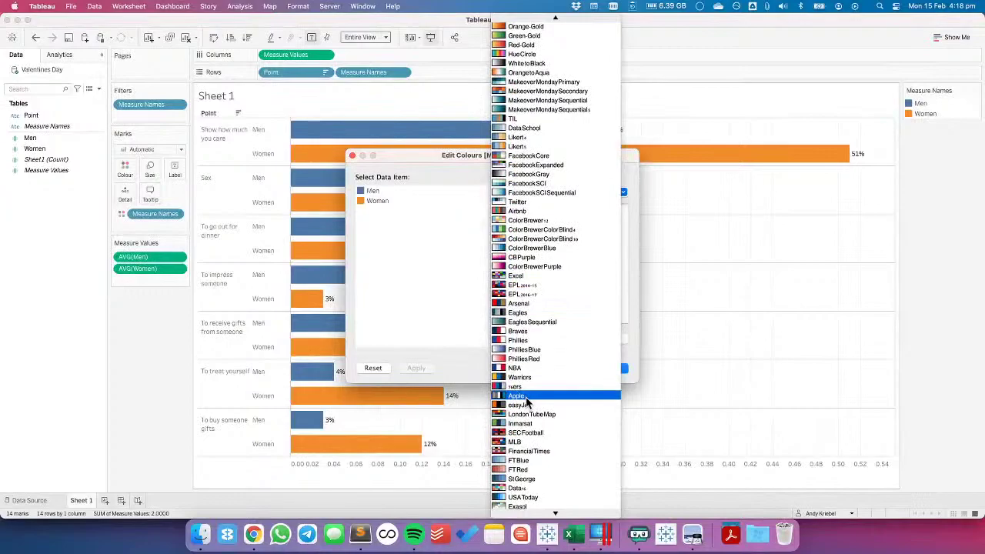
pyautogui.click(406, 411)
pyautogui.click(253, 533)
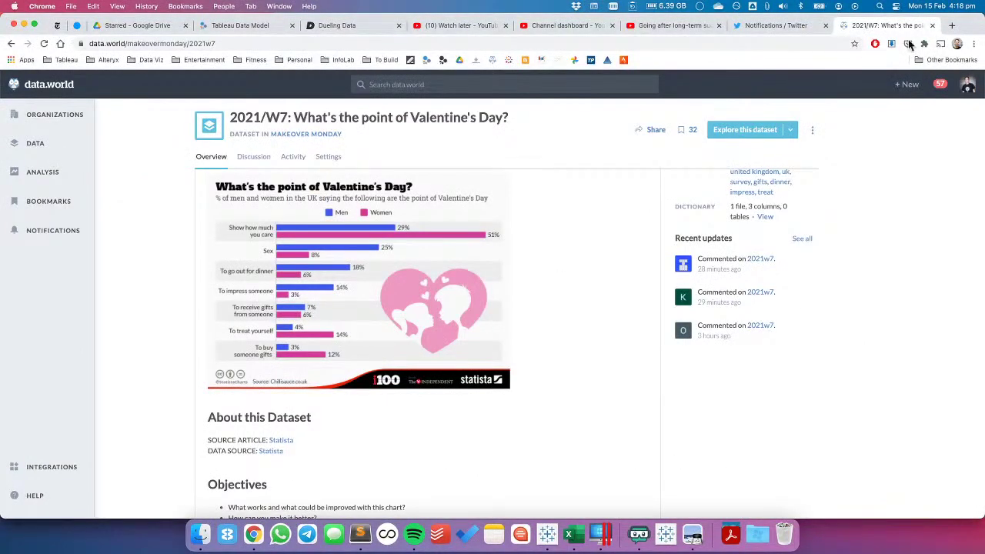
# Open Coolors from the Data Viz bookmarks in a new tab and start its palette generator
pyautogui.click(952, 26)
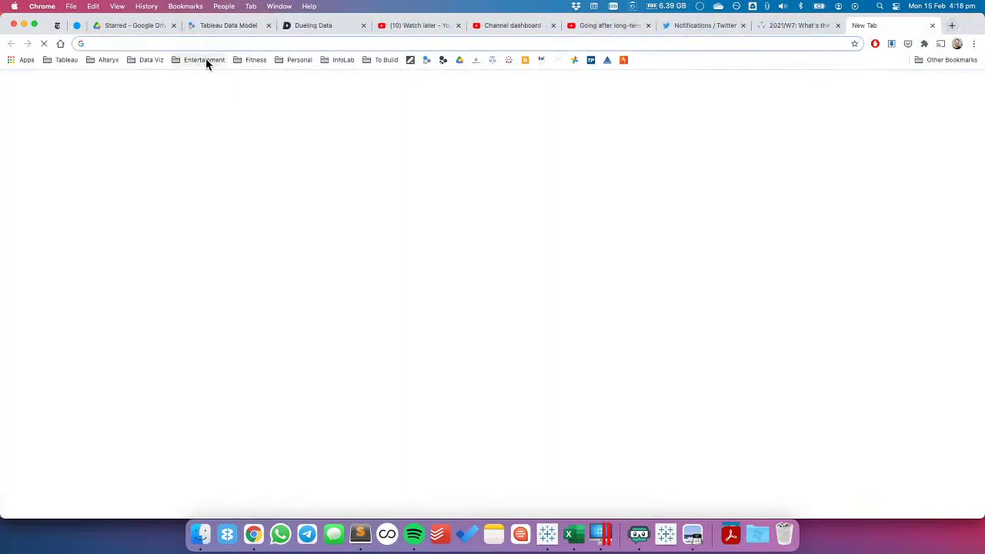
pyautogui.click(152, 60)
pyautogui.moveTo(158, 80)
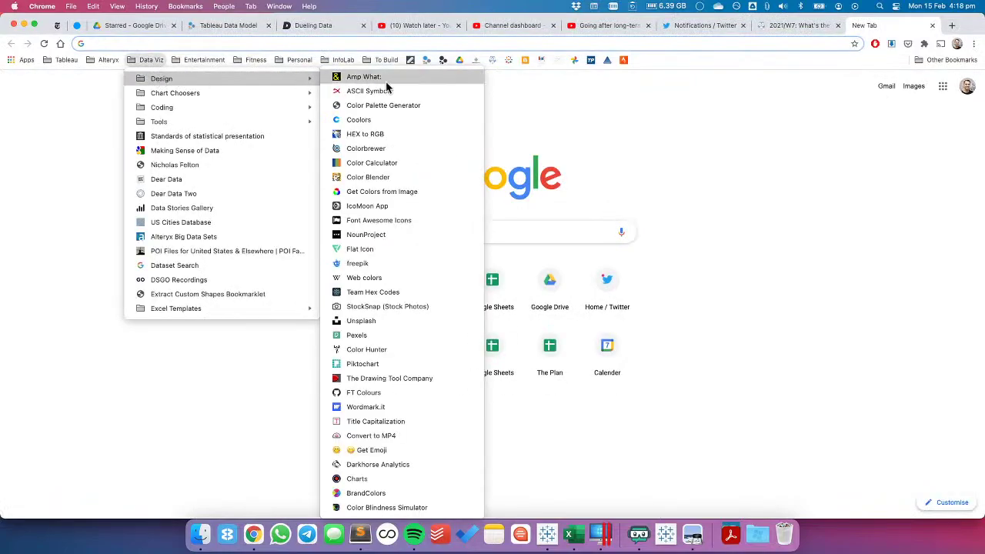
pyautogui.click(378, 126)
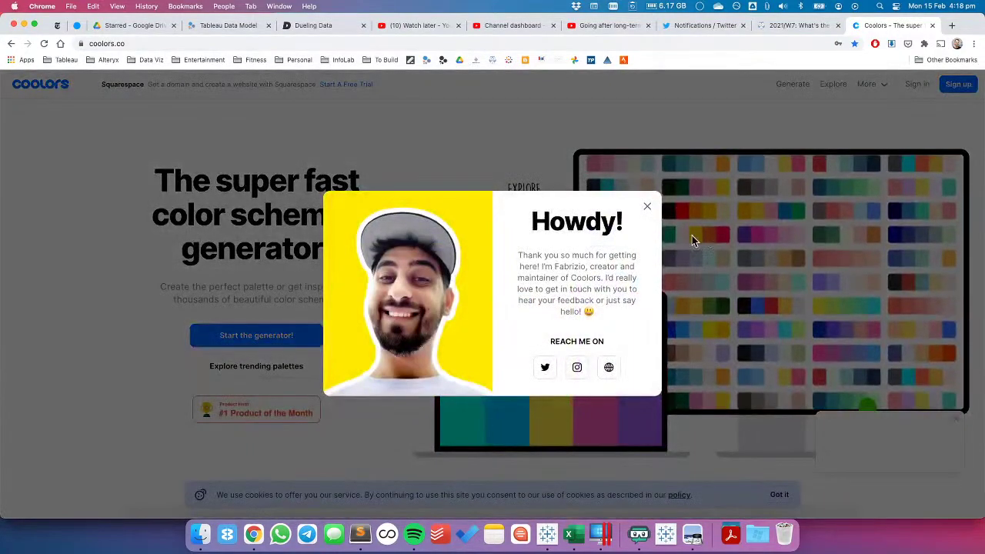
pyautogui.click(647, 206)
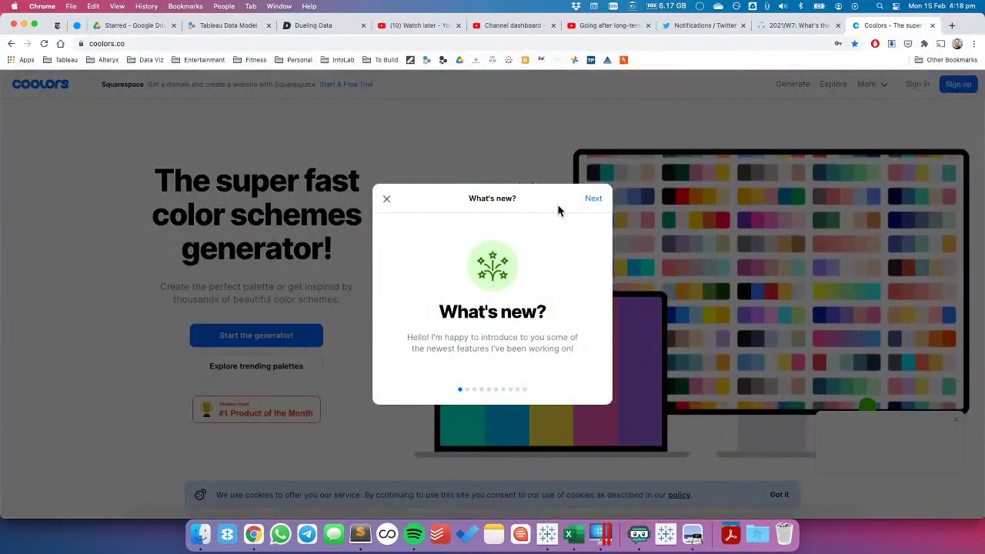
pyautogui.click(386, 199)
pyautogui.click(260, 338)
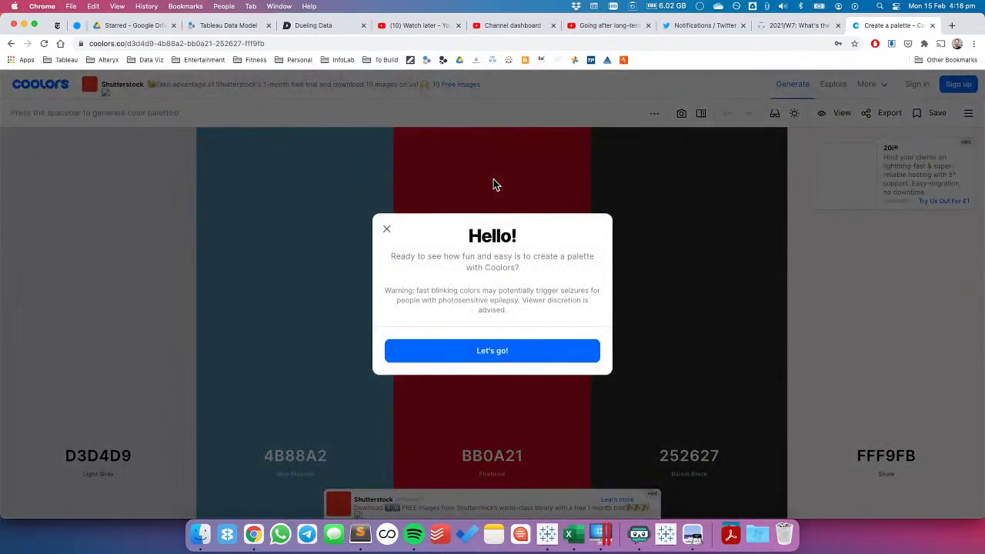
pyautogui.click(481, 351)
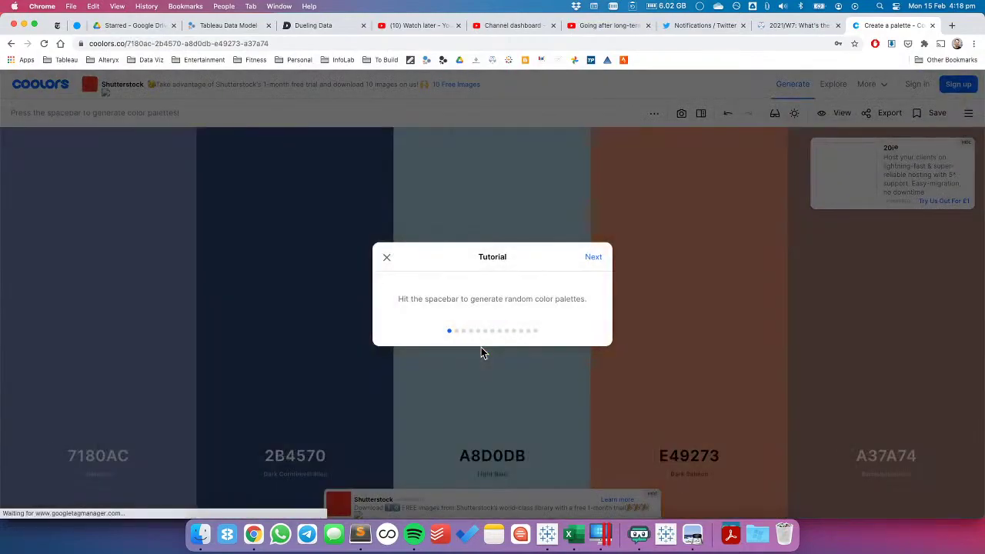
# Generate random palettes until Sandy Brown appears and copy its hex code FC9F5B
pyautogui.press('space')
pyautogui.press('space')
pyautogui.press('space')
pyautogui.press('space')
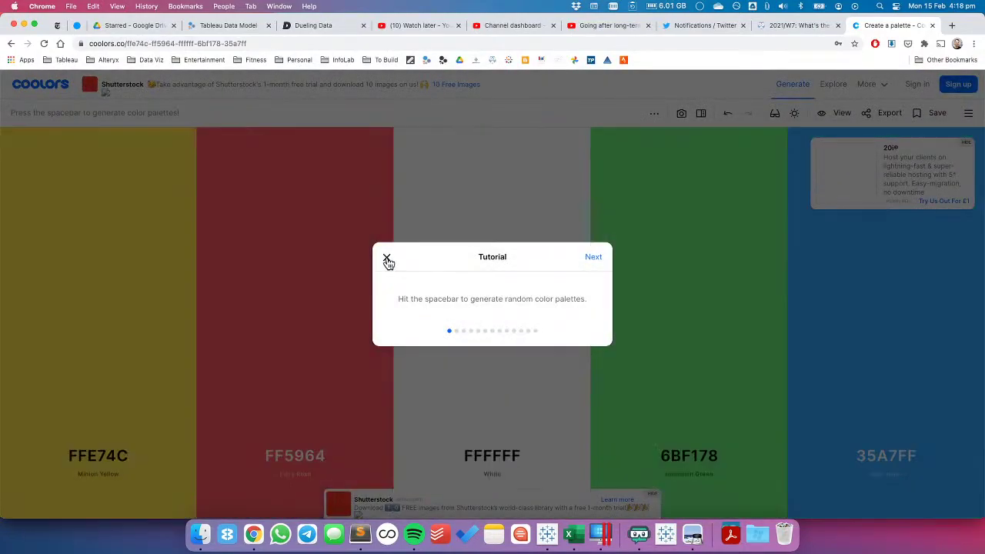
pyautogui.click(387, 259)
pyautogui.press('space')
pyautogui.press('space')
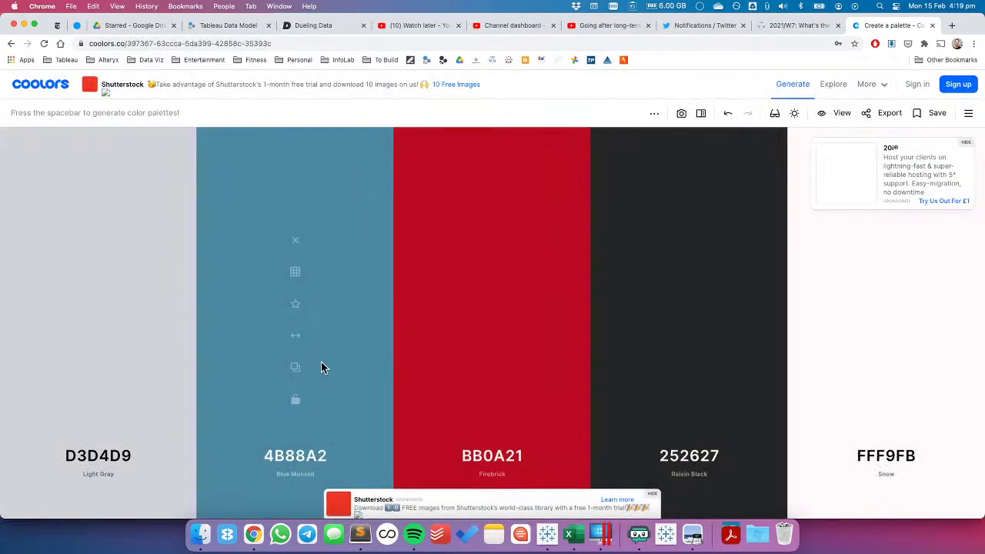
pyautogui.press('space')
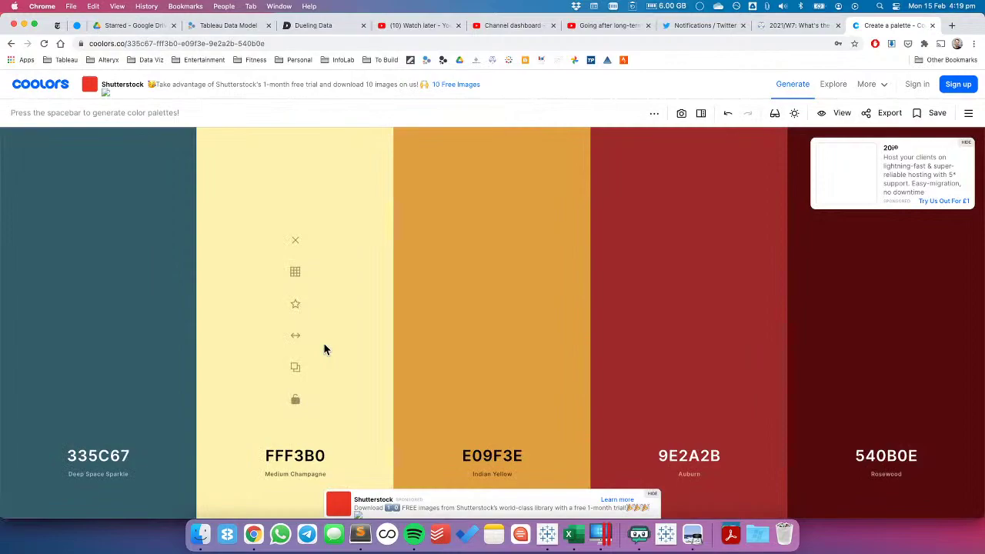
pyautogui.press('space')
pyautogui.press('space')
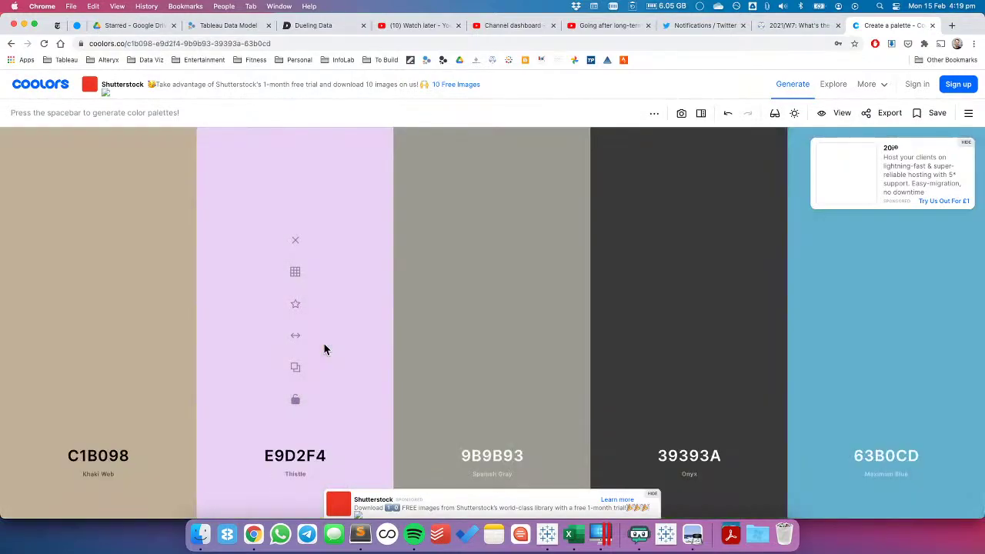
pyautogui.press('space')
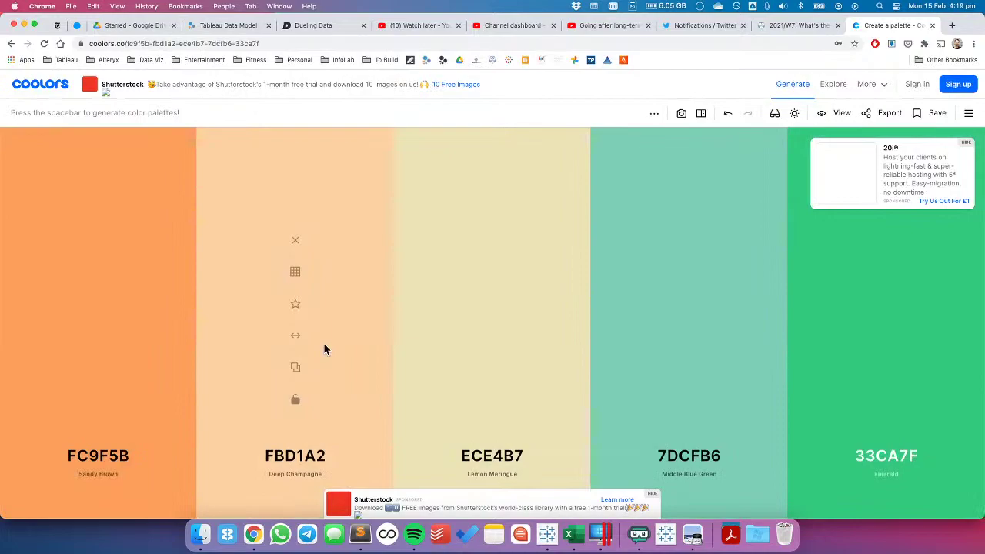
pyautogui.click(106, 455)
pyautogui.press('super+c')
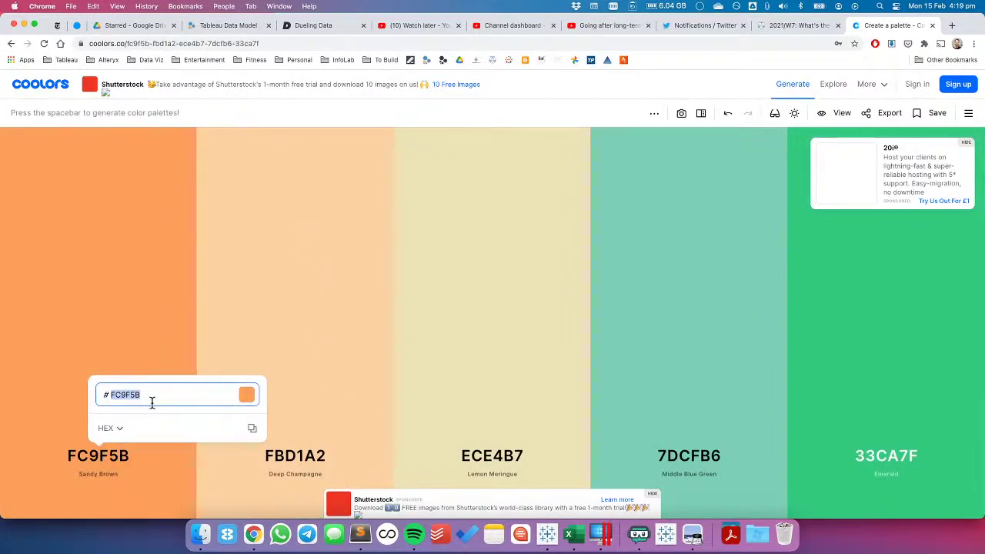
pyautogui.press('super+Tab')
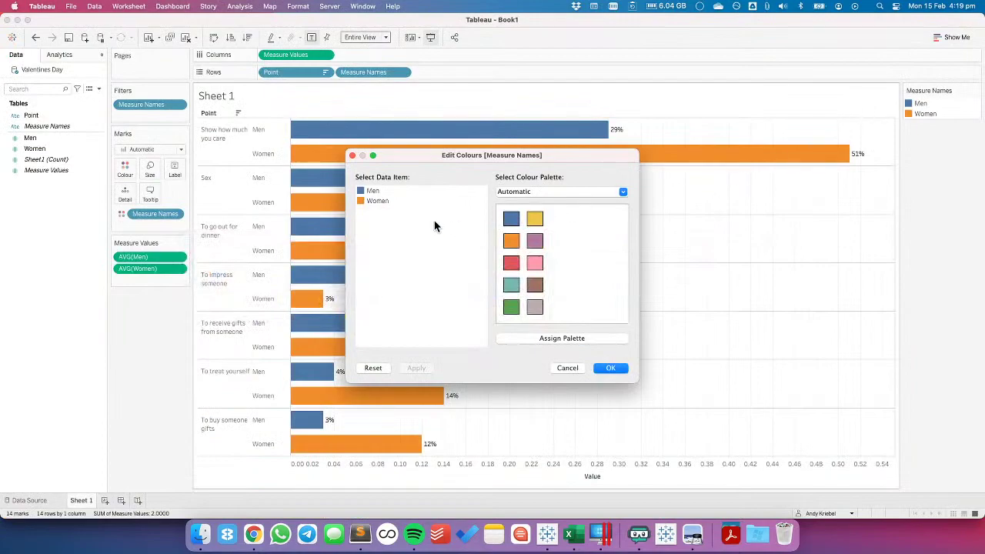
# Set the Men colour to hex FC9F5B and apply it to the chart
pyautogui.doubleClick(364, 191)
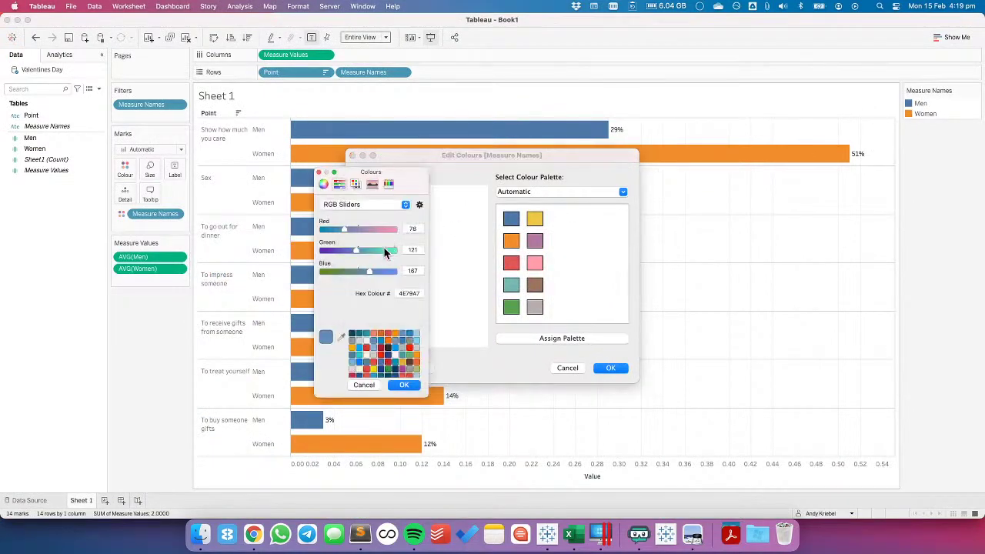
pyautogui.doubleClick(405, 292)
pyautogui.press('super+v')
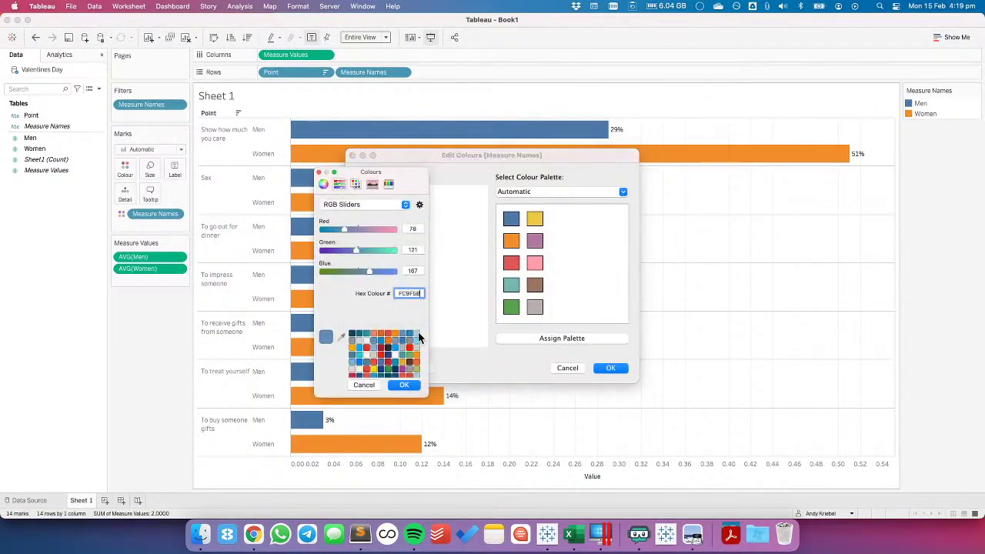
pyautogui.click(402, 384)
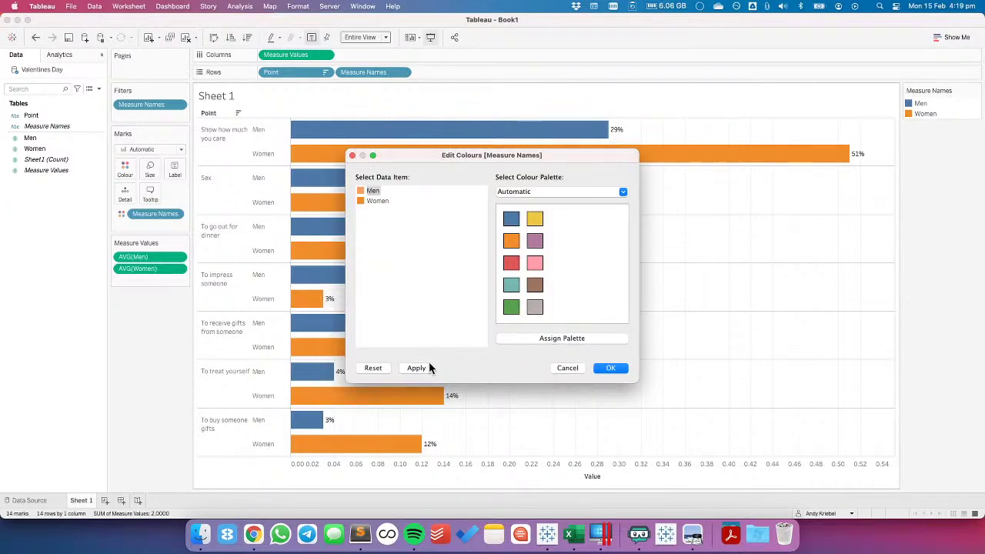
pyautogui.click(416, 368)
pyautogui.press('super+Tab')
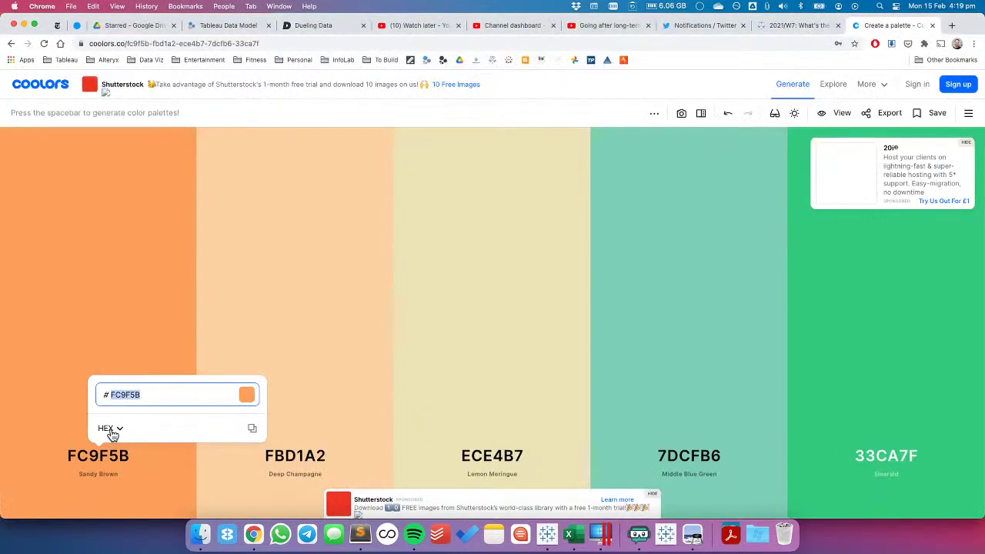
# Lock FC9F5B, regenerate the other colours, then lock and copy the purple 824C71
pyautogui.press('Escape')
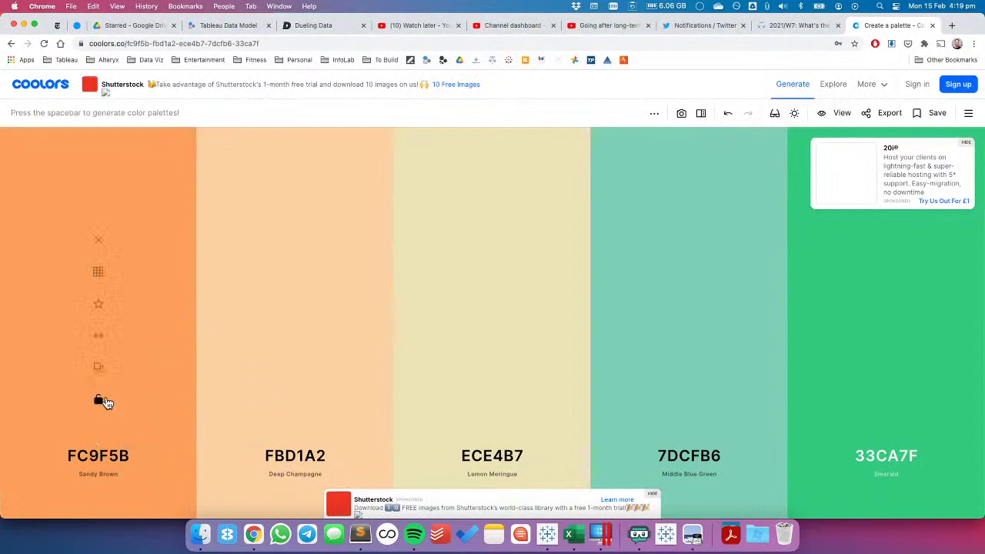
pyautogui.click(99, 399)
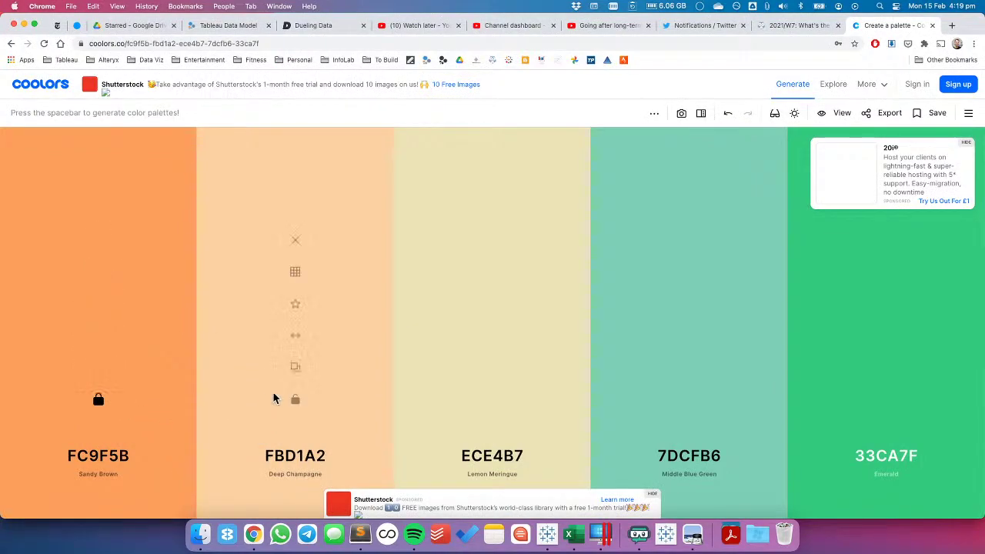
pyautogui.press('space')
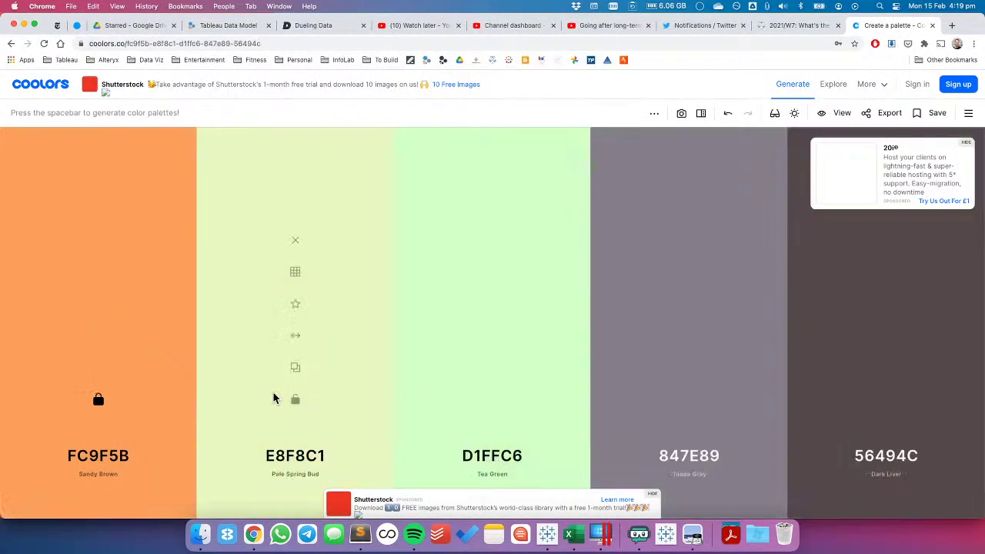
pyautogui.press('space')
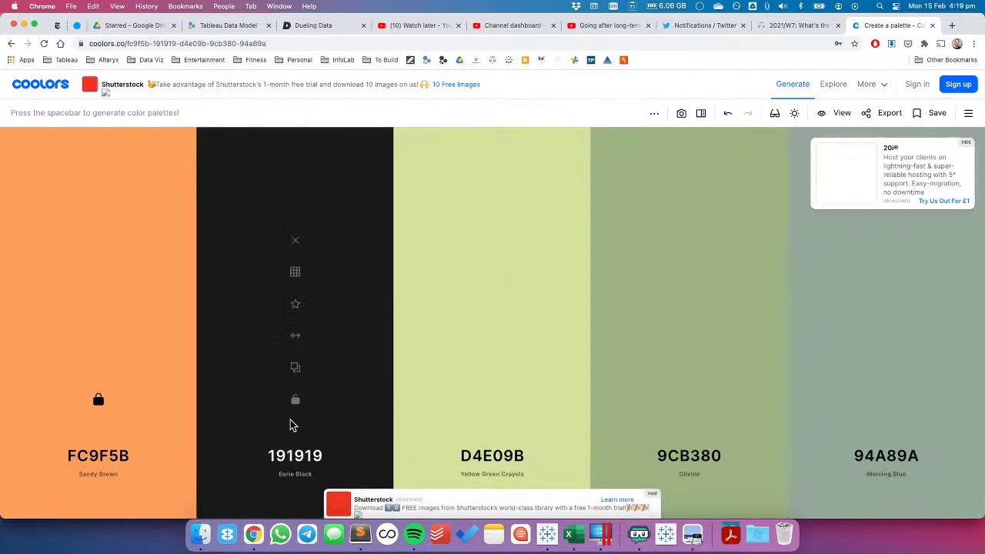
pyautogui.press('space')
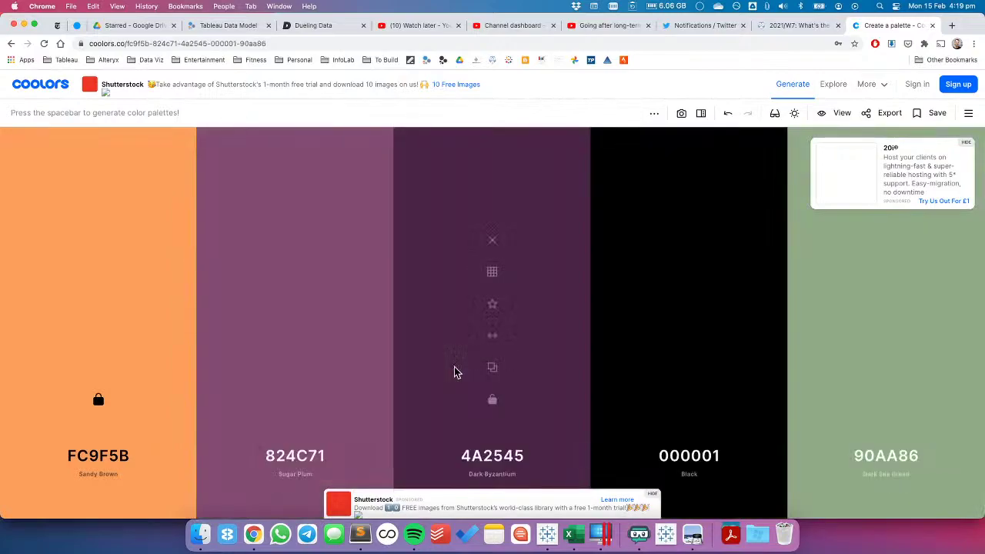
pyautogui.click(297, 403)
pyautogui.click(298, 460)
pyautogui.press('super+c')
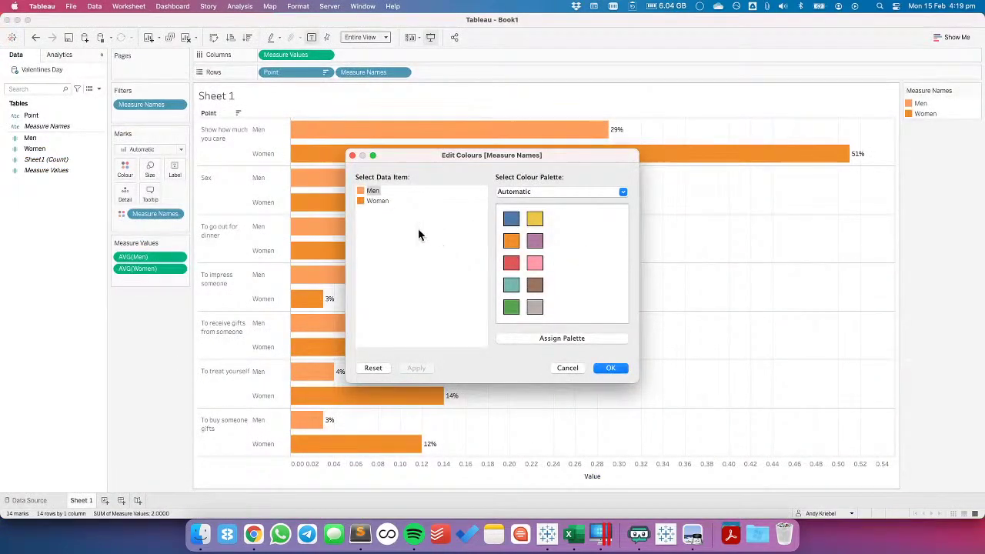
# Paste 824C71 as the hex colour for the Women item
pyautogui.doubleClick(360, 204)
pyautogui.press('super+v')
pyautogui.press('Return')
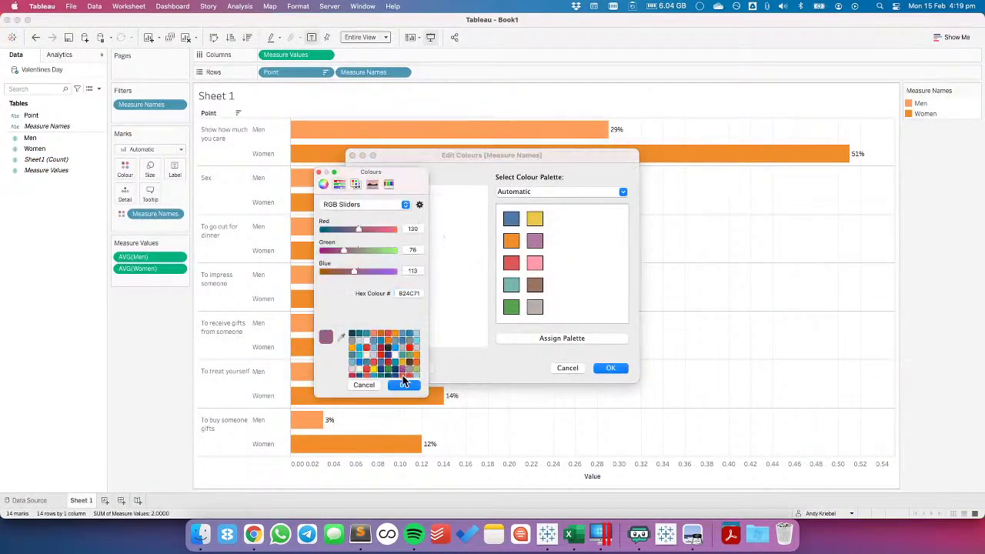
# Confirm the purple 824C71 for Women and apply it to the bar chart
pyautogui.click(406, 387)
pyautogui.click(610, 368)
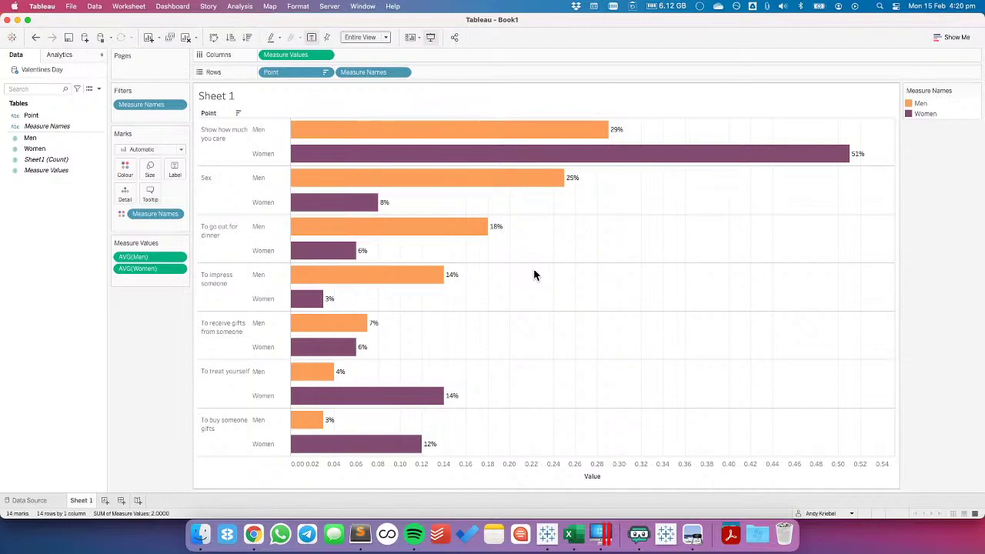
# Rename Sheet 1 to 'Bar Chart', duplicate it, and move Measure Names before Point on Rows
pyautogui.doubleClick(84, 500)
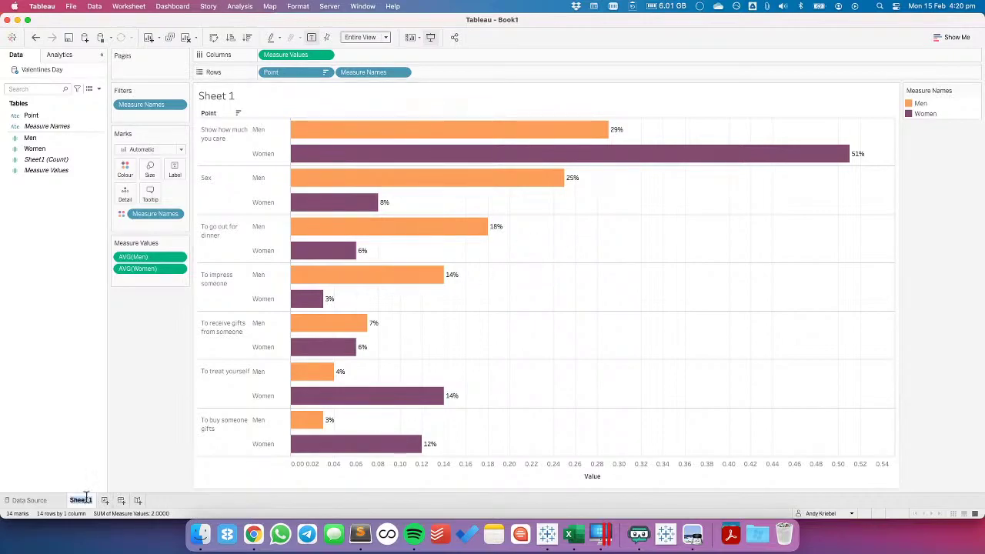
pyautogui.write('Bar C')
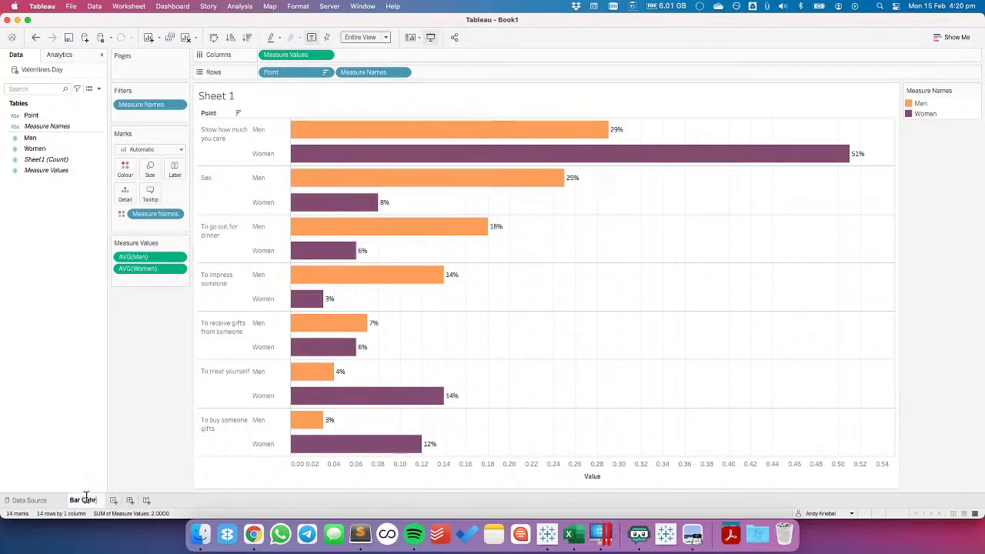
pyautogui.write('hart')
pyautogui.press('Return')
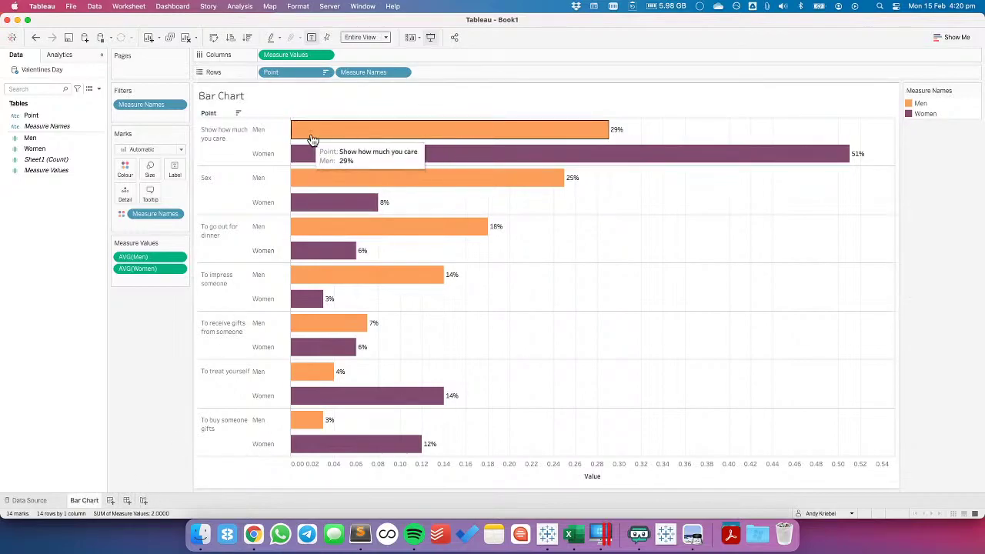
pyautogui.rightClick(87, 500)
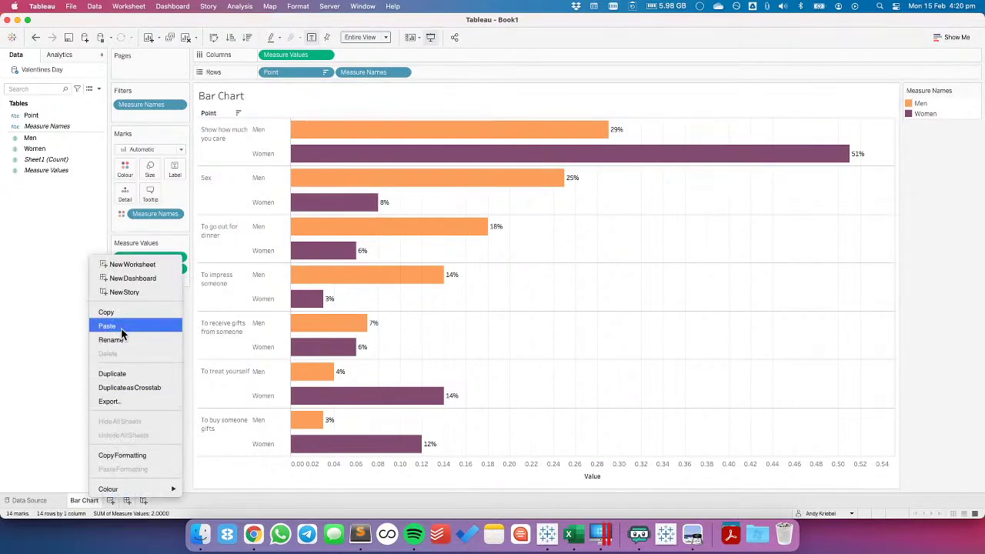
pyautogui.click(123, 373)
pyautogui.moveTo(363, 71); pyautogui.dragTo(269, 72)
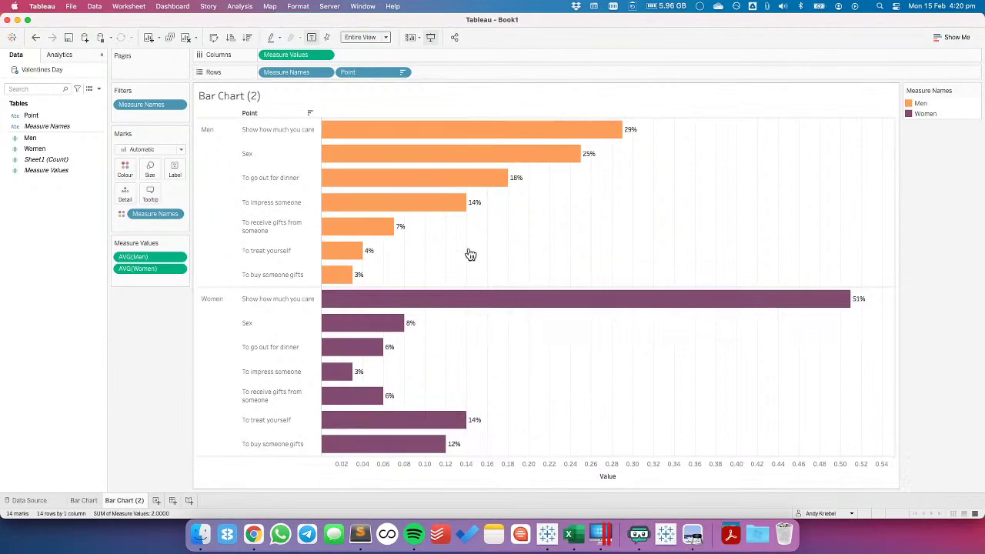
# Try a sort and an ad-hoc RANK calculation on the copy, then undo and cancel both
pyautogui.click(247, 38)
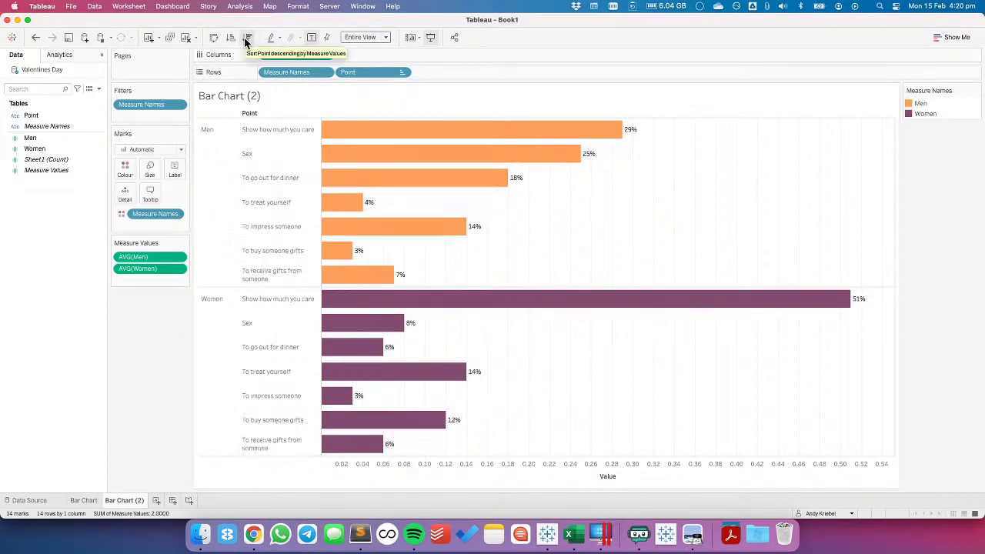
pyautogui.click(36, 38)
pyautogui.click(35, 38)
pyautogui.click(52, 38)
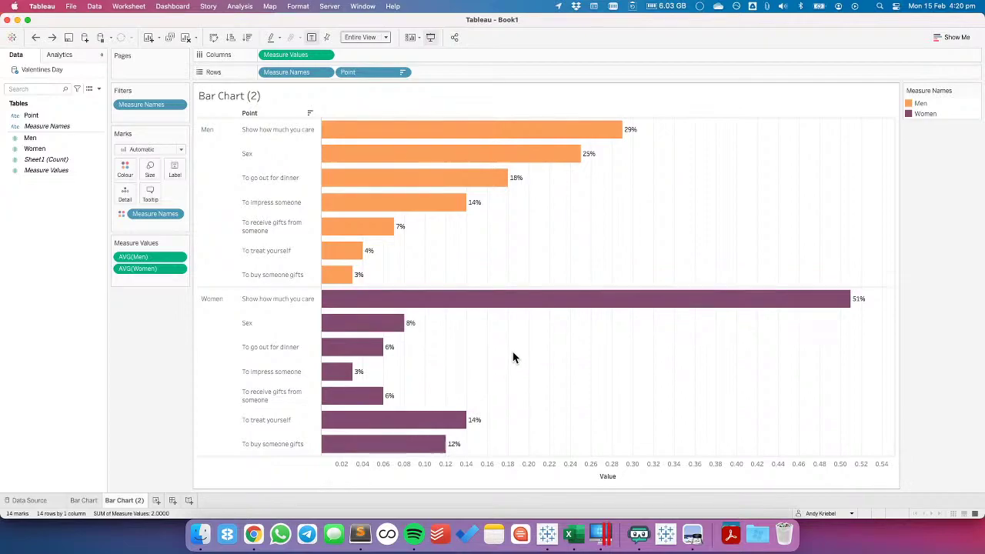
pyautogui.doubleClick(433, 71)
pyautogui.write('RANK(')
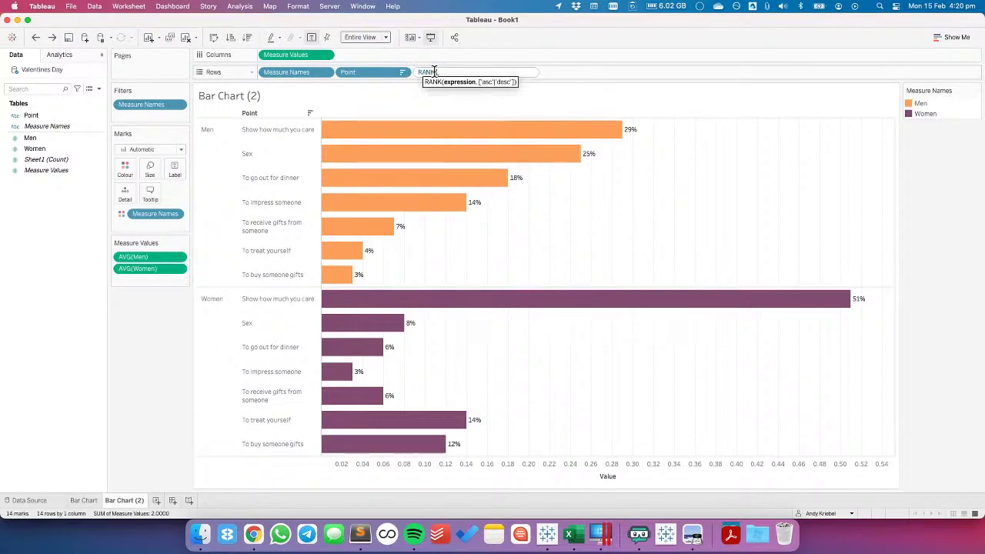
pyautogui.press('Escape')
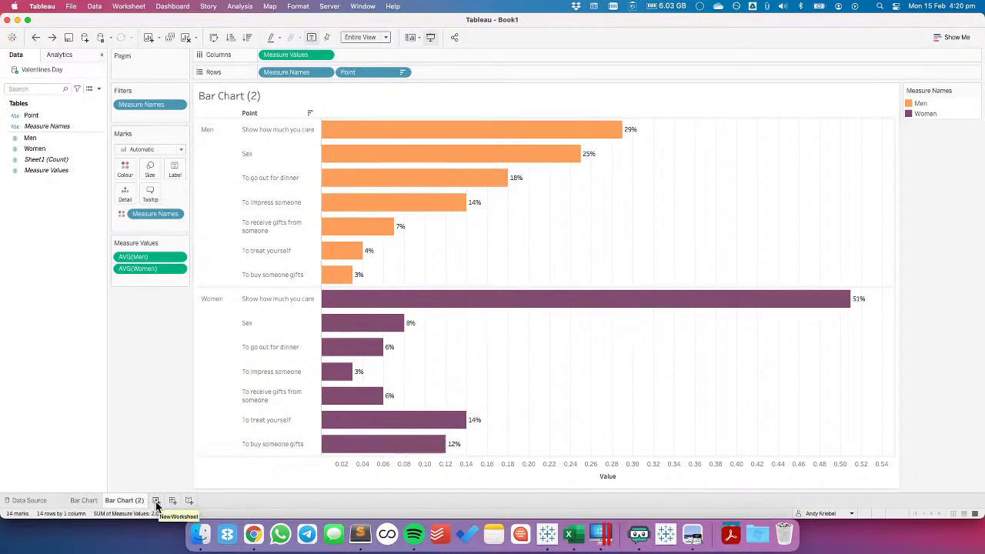
pyautogui.moveTo(137, 502)
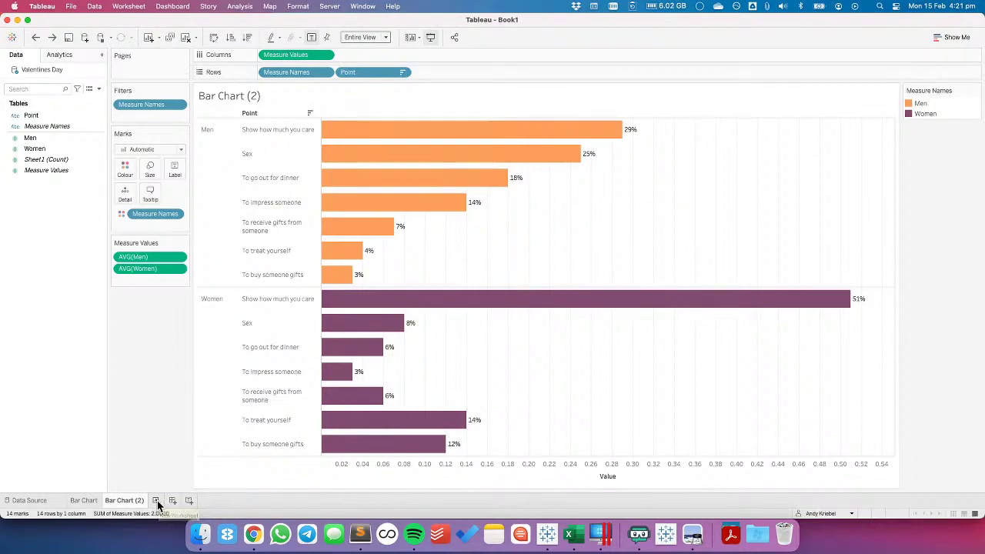
# On a new sheet, plot AVG(Men) bars per Point, coloured by Measure Names, with AVG(Women) on the marks
pyautogui.click(157, 501)
pyautogui.moveTo(31, 115); pyautogui.dragTo(206, 166)
pyautogui.moveTo(31, 138)
pyautogui.mouseDown()
pyautogui.moveTo(141, 176)
pyautogui.moveTo(126, 168)
pyautogui.mouseUp()
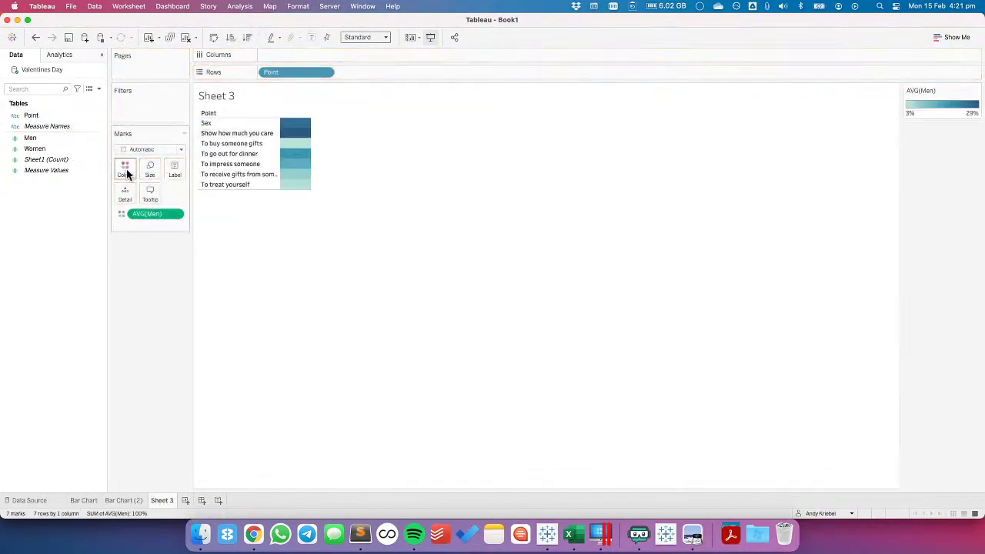
pyautogui.moveTo(144, 215); pyautogui.dragTo(270, 56)
pyautogui.moveTo(42, 127); pyautogui.dragTo(123, 166)
pyautogui.moveTo(37, 150); pyautogui.dragTo(127, 201)
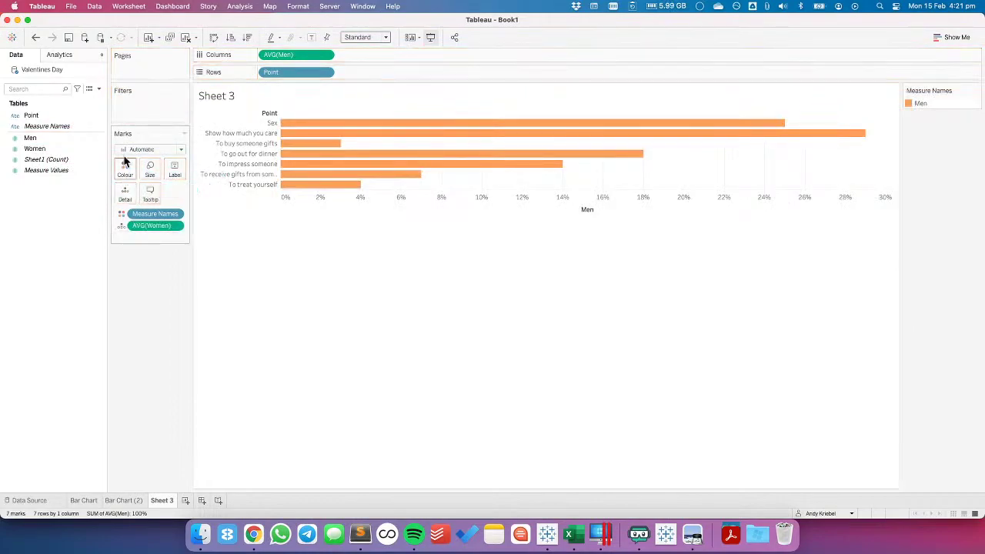
# Add a purple per-cell reference line at AVG(Women), with recalculated lines turned off
pyautogui.click(66, 54)
pyautogui.moveTo(48, 246); pyautogui.dragTo(347, 131)
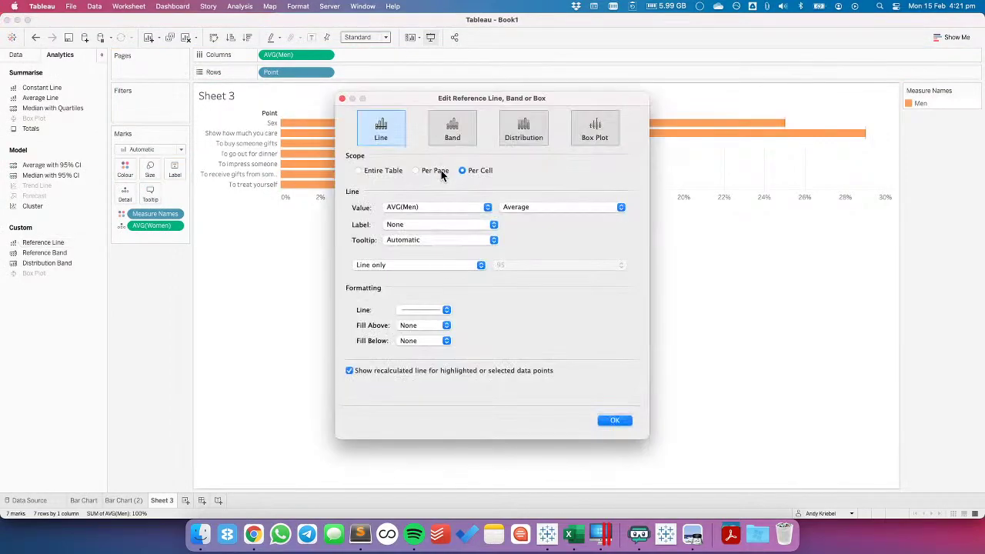
pyautogui.click(416, 206)
pyautogui.click(415, 221)
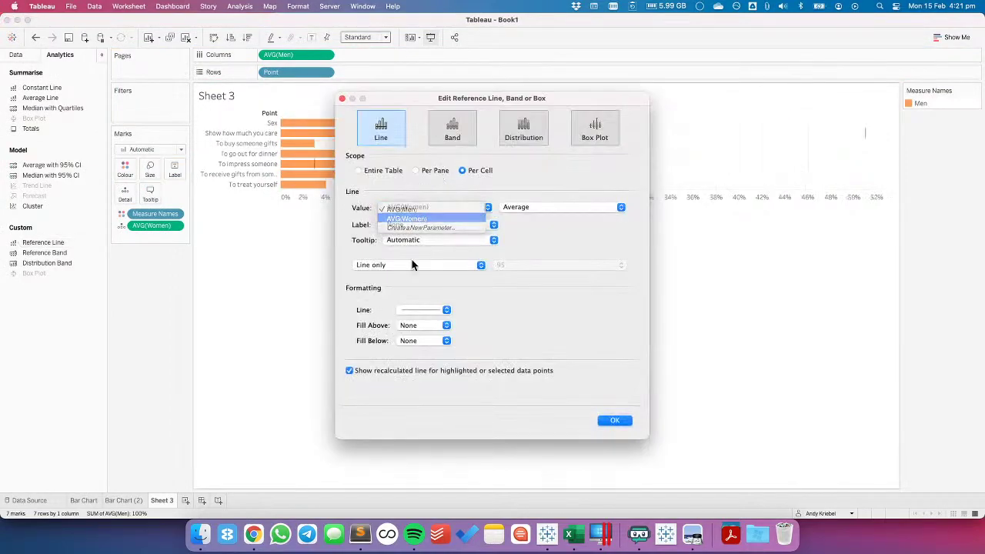
pyautogui.click(417, 311)
pyautogui.click(422, 456)
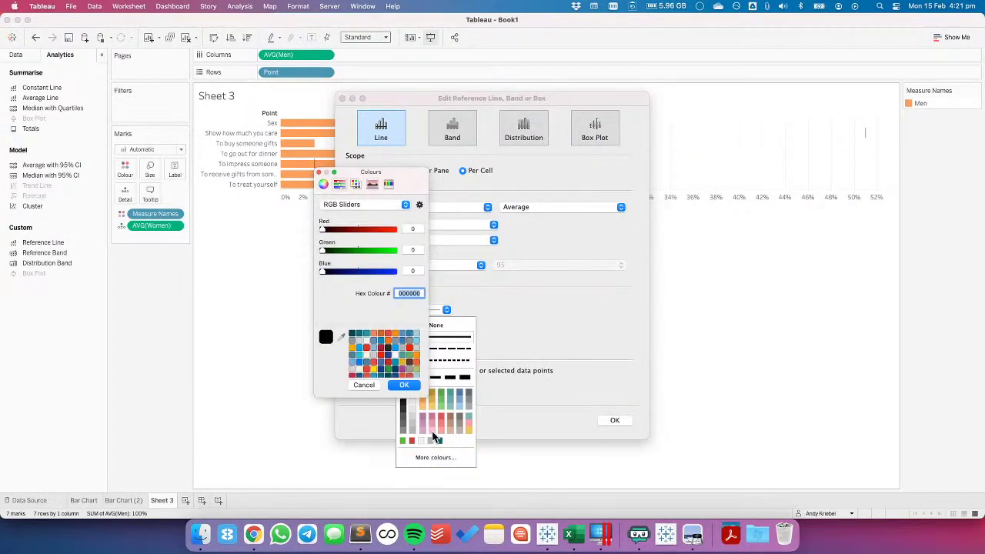
pyautogui.click(412, 373)
pyautogui.click(404, 385)
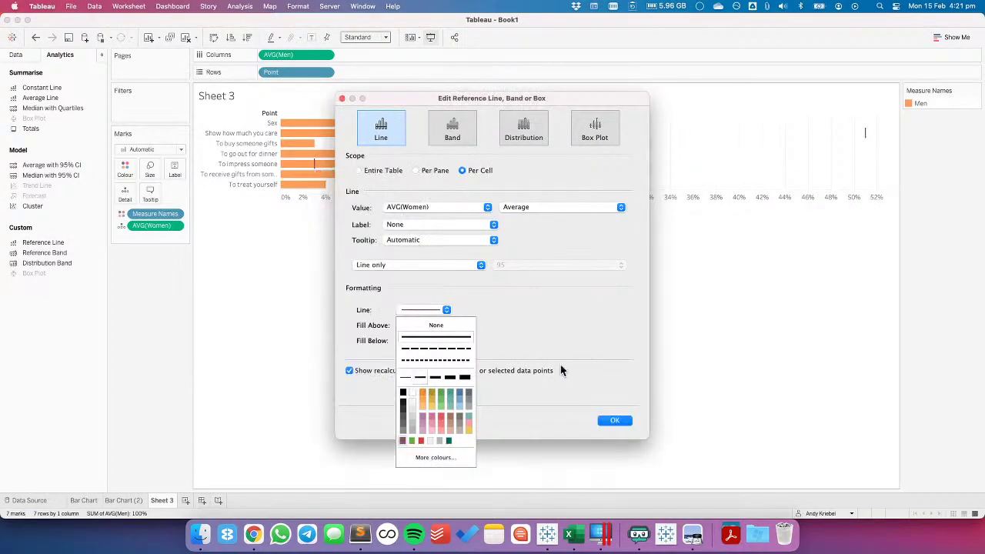
pyautogui.click(568, 336)
pyautogui.click(482, 369)
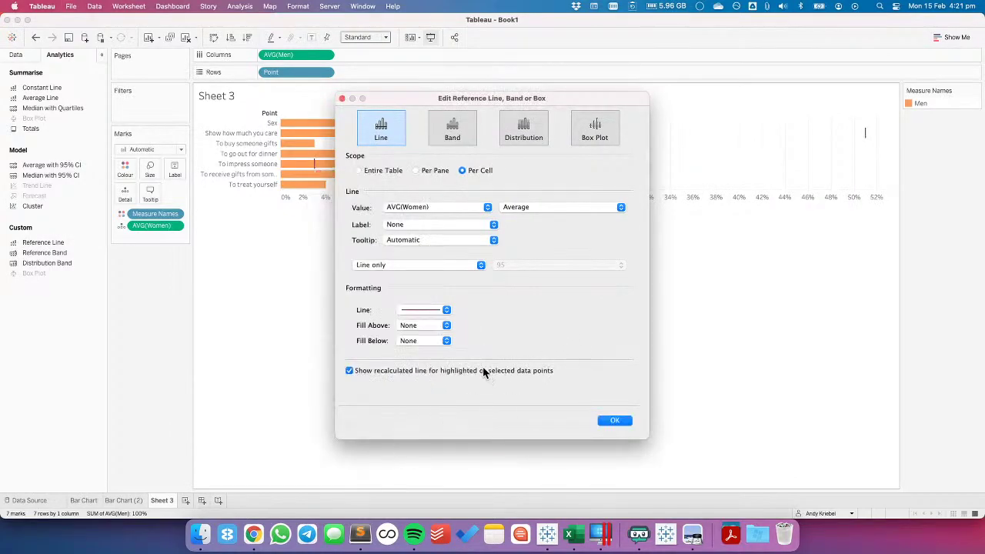
pyautogui.click(614, 420)
# Fit the chart to Entire View and name the sheet 'bar w/ Ref Line'
pyautogui.click(360, 38)
pyautogui.click(359, 72)
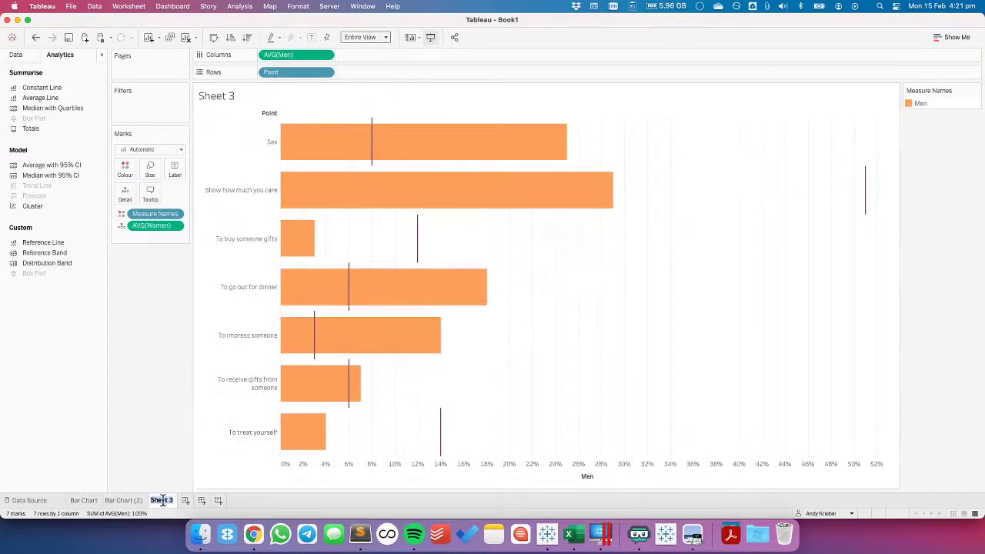
pyautogui.write('bar w/ Ref Line')
# Commit the sheet name, then plot Men and Women bars per Point, coloured by Measure Names
pyautogui.press('Return')
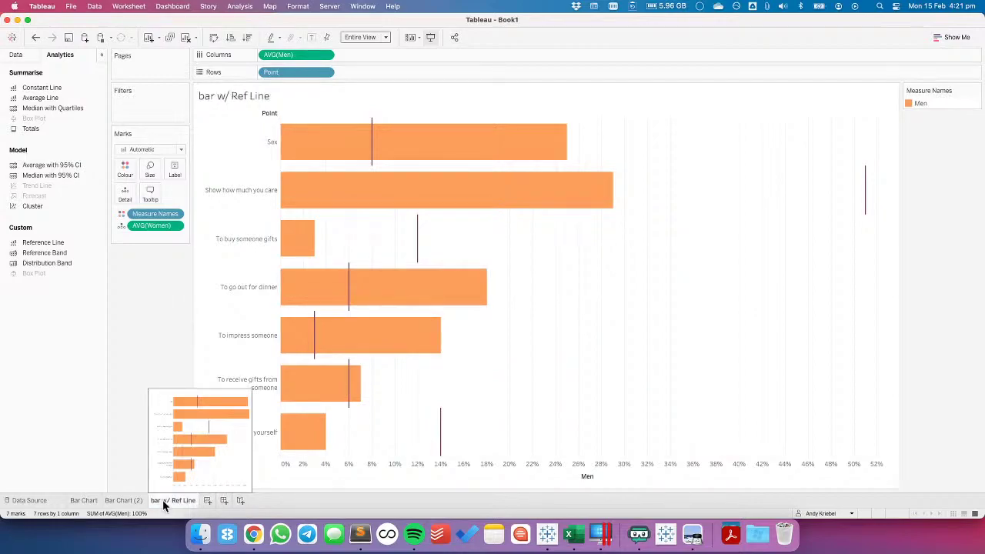
pyautogui.click(208, 500)
pyautogui.moveTo(45, 114); pyautogui.dragTo(269, 74)
pyautogui.moveTo(35, 137); pyautogui.dragTo(461, 213)
pyautogui.moveTo(368, 71); pyautogui.dragTo(125, 165)
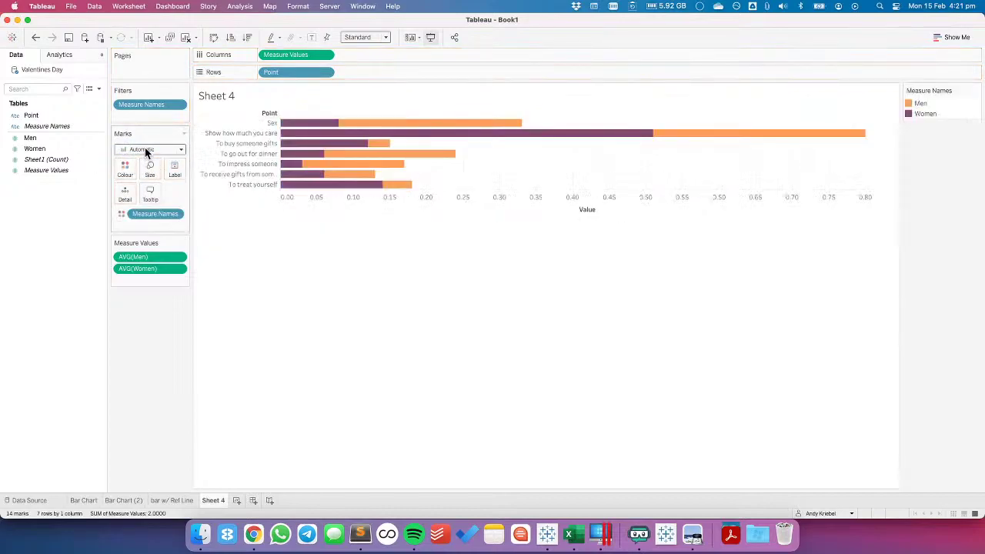
# Turn Stack Marks off so the bars overlap, and fit the chart to Entire View
pyautogui.click(239, 6)
pyautogui.moveTo(248, 49)
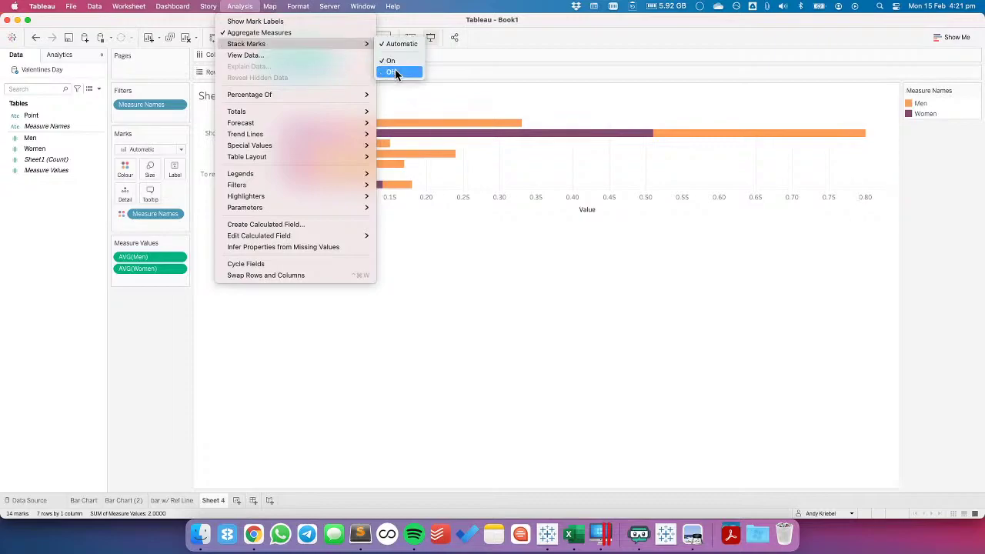
pyautogui.click(391, 71)
pyautogui.click(356, 37)
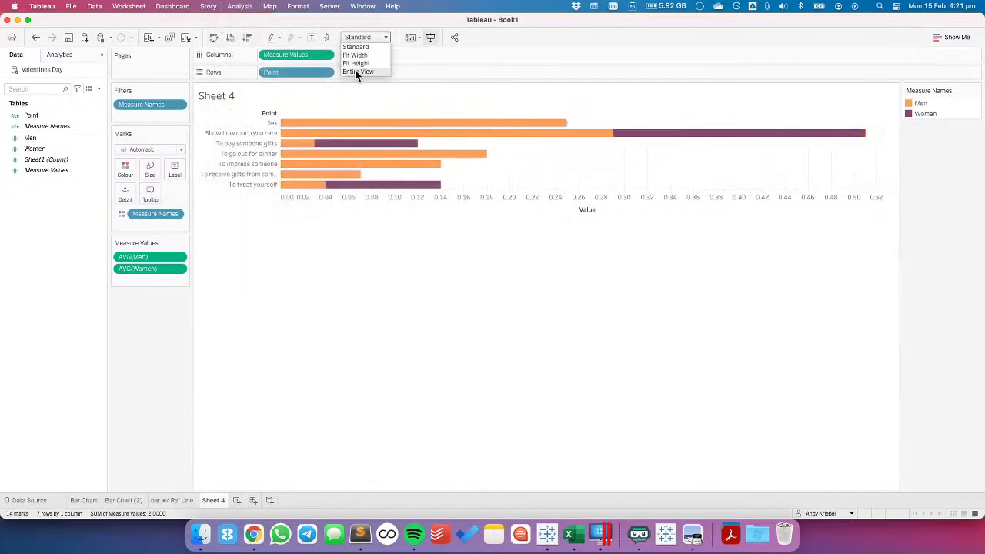
pyautogui.click(356, 71)
pyautogui.moveTo(552, 197)
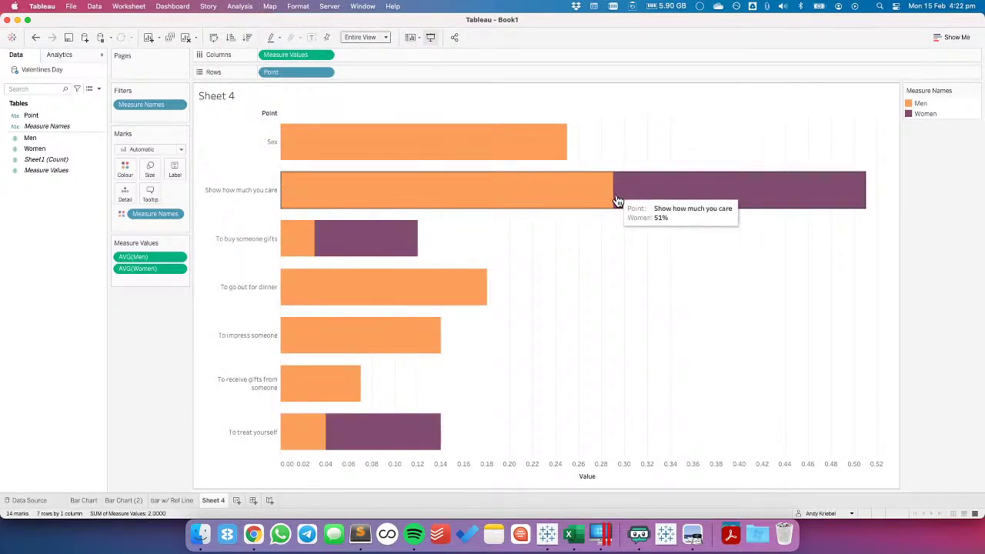
# Size the bars by Measure Names with Women ordered first so thin Women bars sit inside
pyautogui.moveTo(154, 219); pyautogui.dragTo(149, 168)
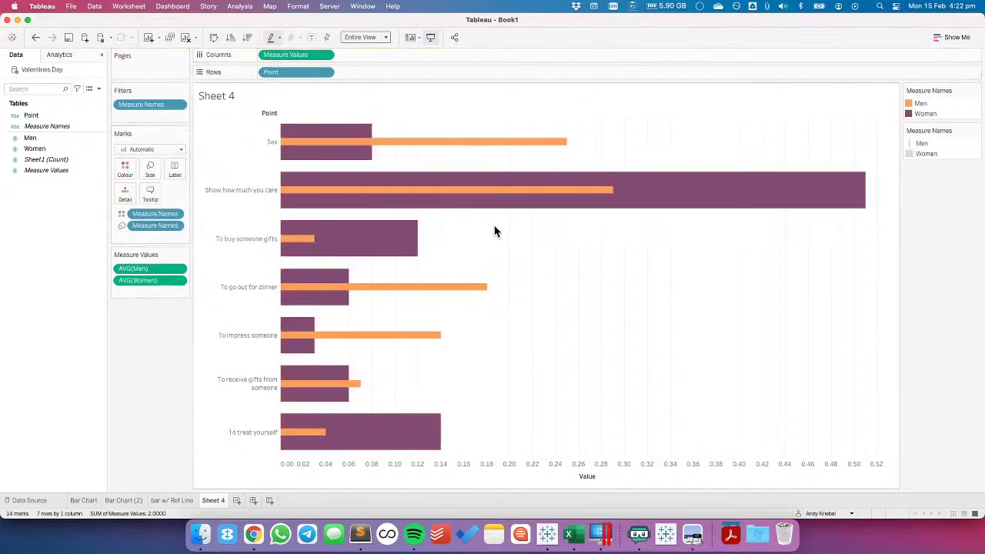
pyautogui.click(925, 111)
pyautogui.moveTo(926, 105); pyautogui.dragTo(924, 101)
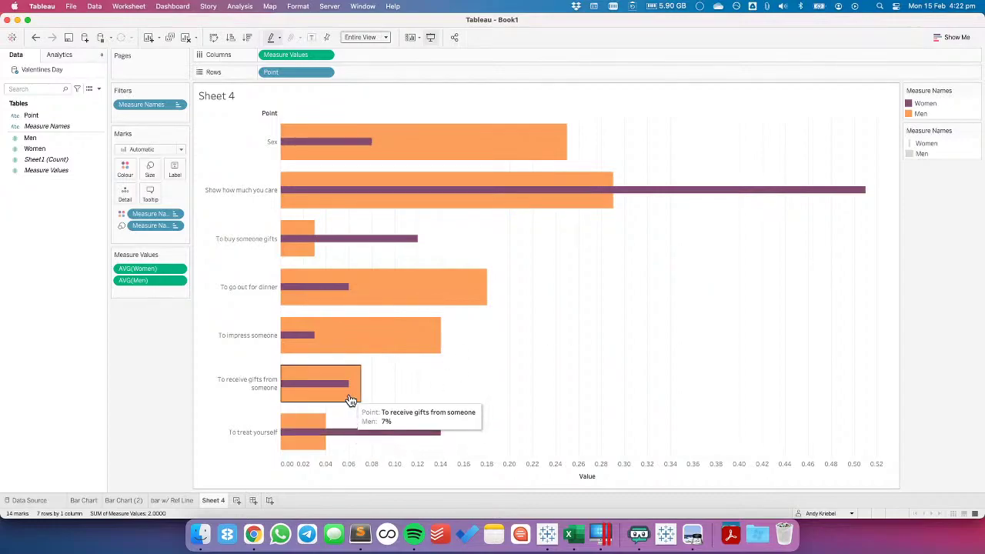
# Rename the sheet to 'Bar in Bar'
pyautogui.doubleClick(223, 498)
pyautogui.write('Bar in Bar')
pyautogui.press('Return')
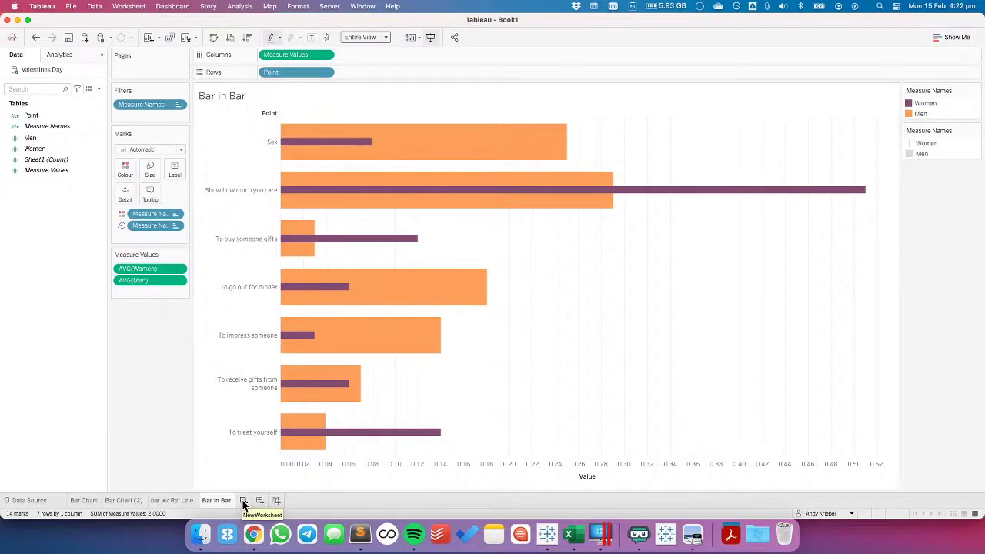
# On a new sheet, plot Men and Women averages per Point as circles coloured by Measure Names
pyautogui.rightClick(218, 500)
pyautogui.click(240, 500)
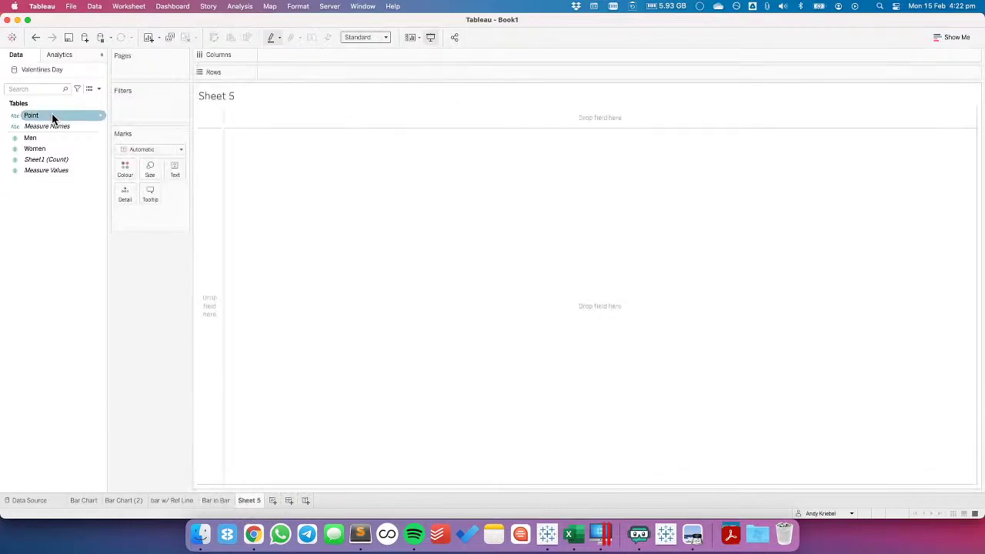
pyautogui.moveTo(52, 116); pyautogui.dragTo(269, 74)
pyautogui.moveTo(81, 138); pyautogui.dragTo(321, 57)
pyautogui.moveTo(35, 149); pyautogui.dragTo(359, 213)
pyautogui.moveTo(294, 58); pyautogui.dragTo(129, 167)
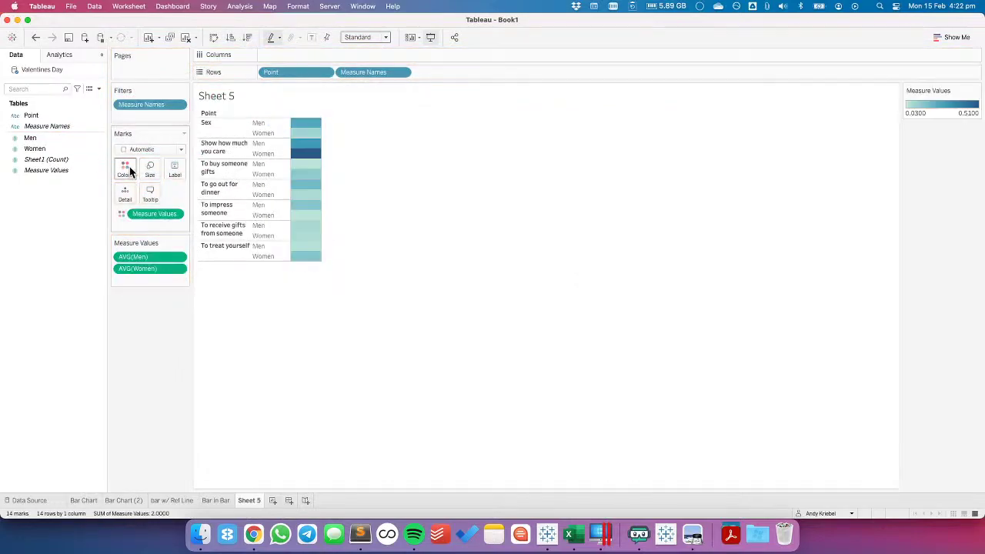
pyautogui.click(36, 38)
pyautogui.moveTo(370, 72); pyautogui.dragTo(126, 170)
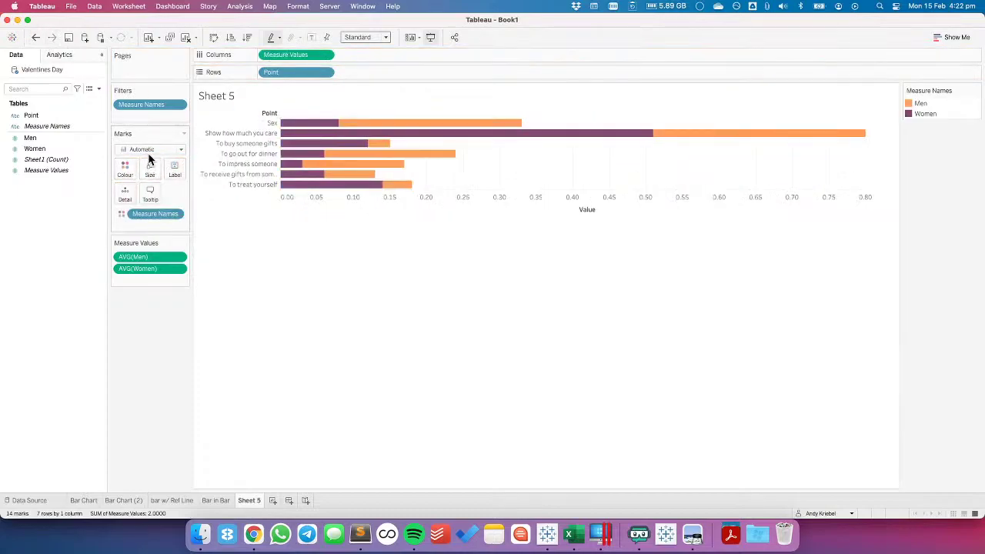
pyautogui.click(150, 149)
pyautogui.click(145, 219)
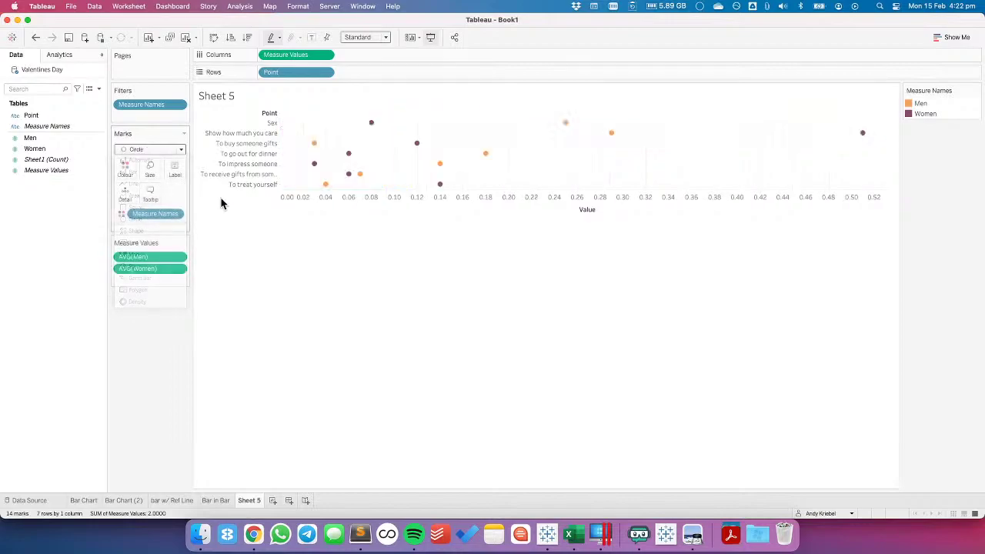
# Duplicate the values axis and draw its marks as lines pathed by Measure Names
pyautogui.moveTo(300, 63); pyautogui.dragTo(358, 53)
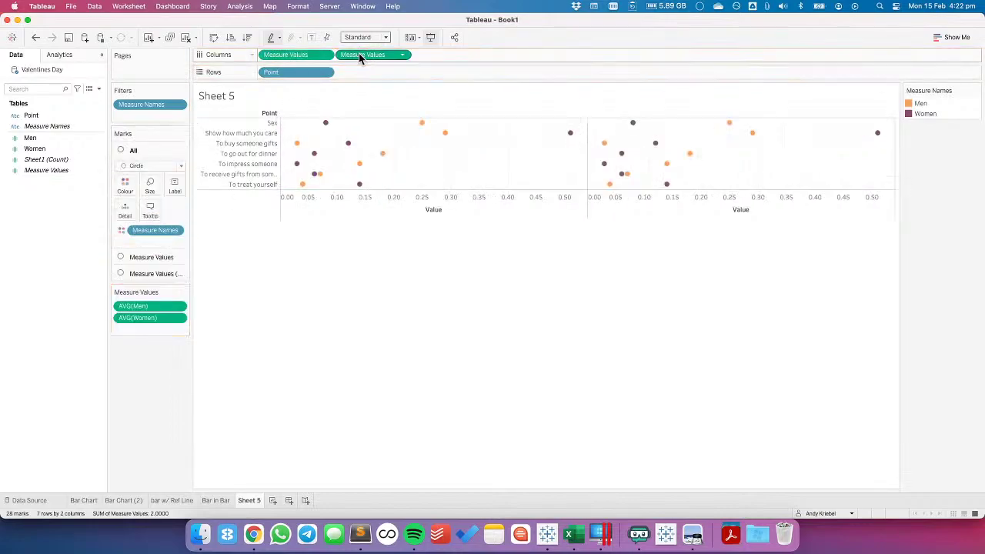
pyautogui.click(143, 274)
pyautogui.click(132, 199)
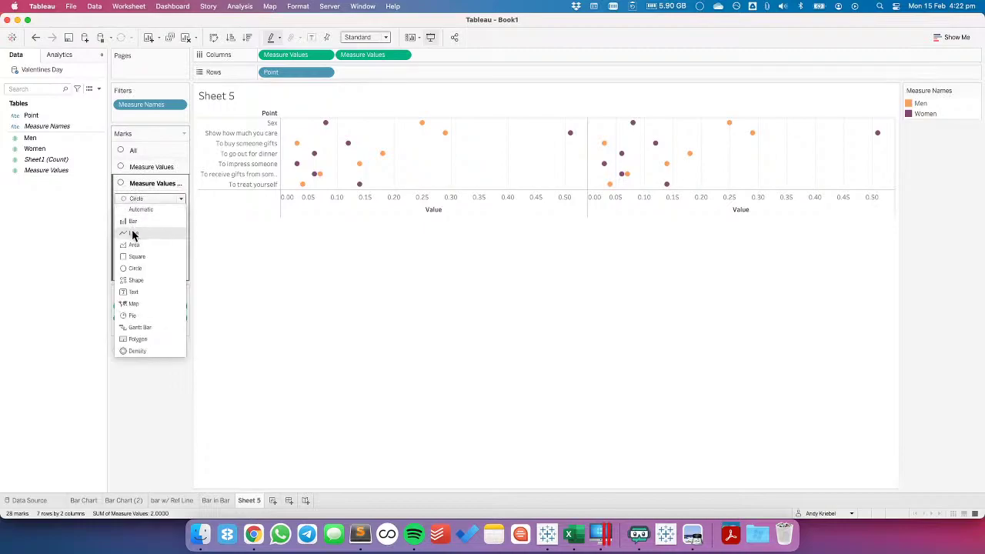
pyautogui.click(134, 233)
pyautogui.moveTo(157, 262); pyautogui.dragTo(186, 242)
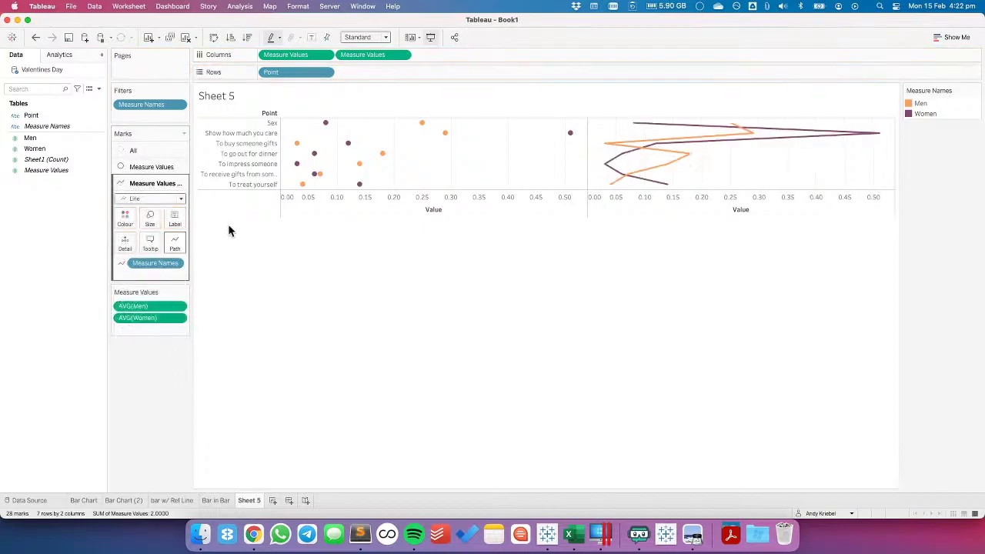
# Combine both axes as a Dual Axis, adjust the bottom axis, and fit to Entire View
pyautogui.rightClick(663, 209)
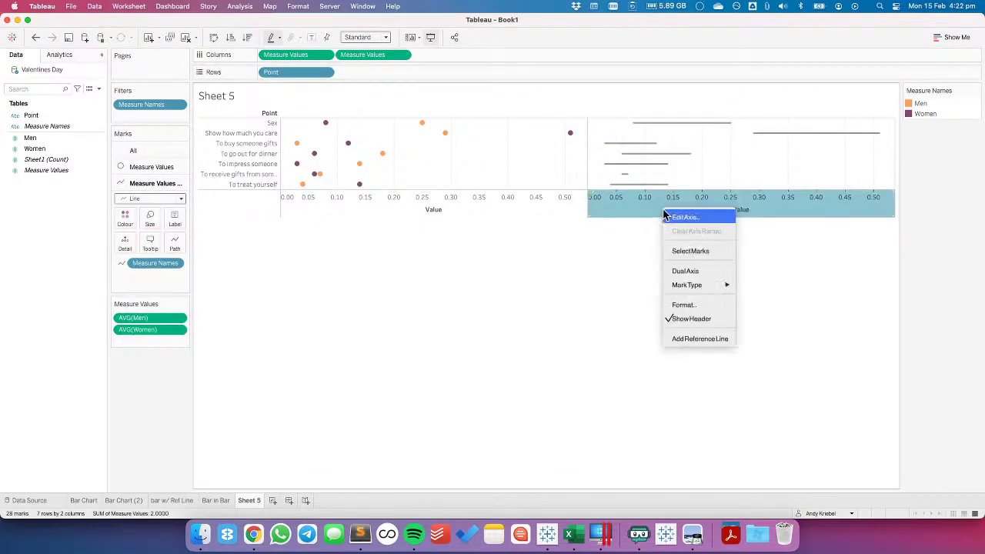
pyautogui.click(687, 271)
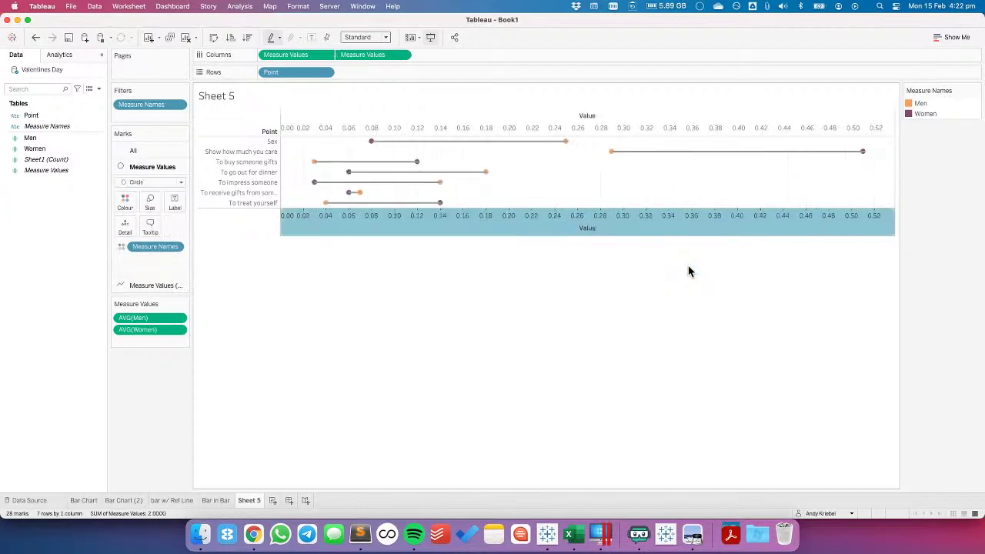
pyautogui.rightClick(559, 220)
pyautogui.click(591, 295)
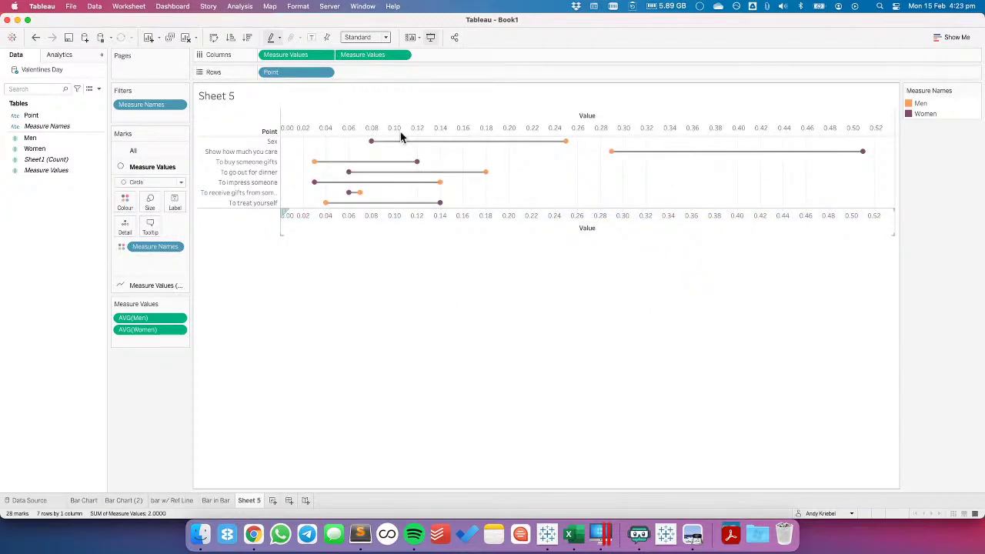
pyautogui.click(370, 37)
pyautogui.click(355, 71)
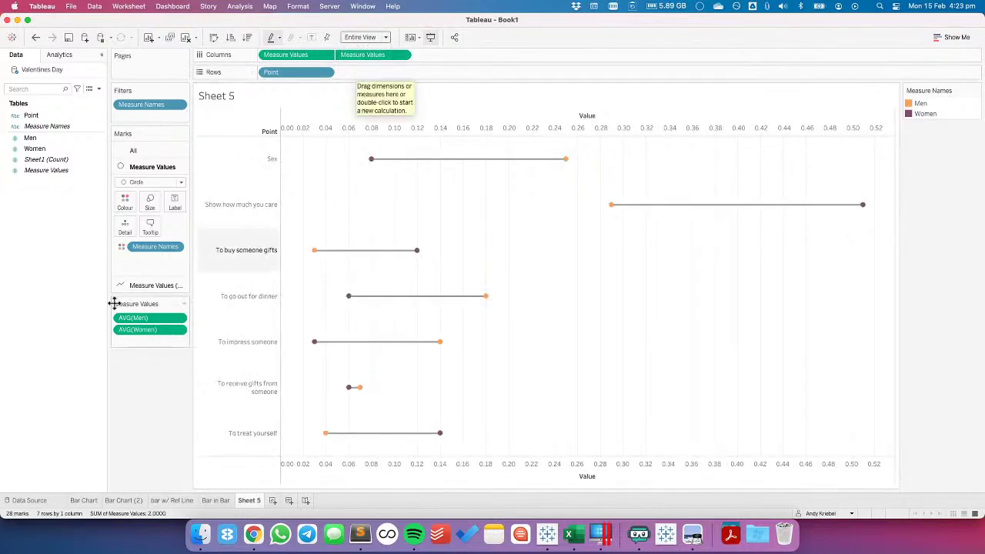
# Create a calculated field 'Men > Women' with the formula [Men] > [Women]
pyautogui.moveTo(433, 165)
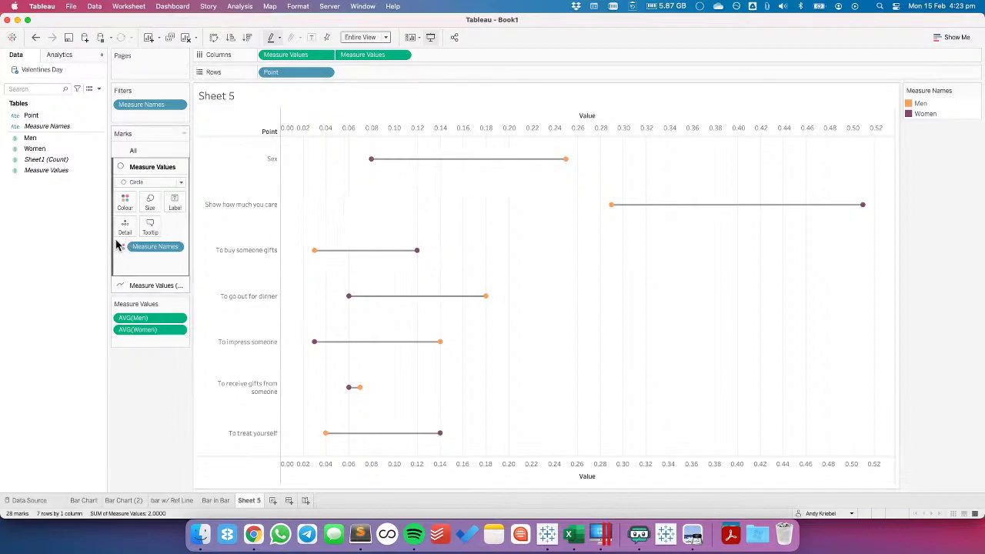
pyautogui.rightClick(60, 239)
pyautogui.click(77, 248)
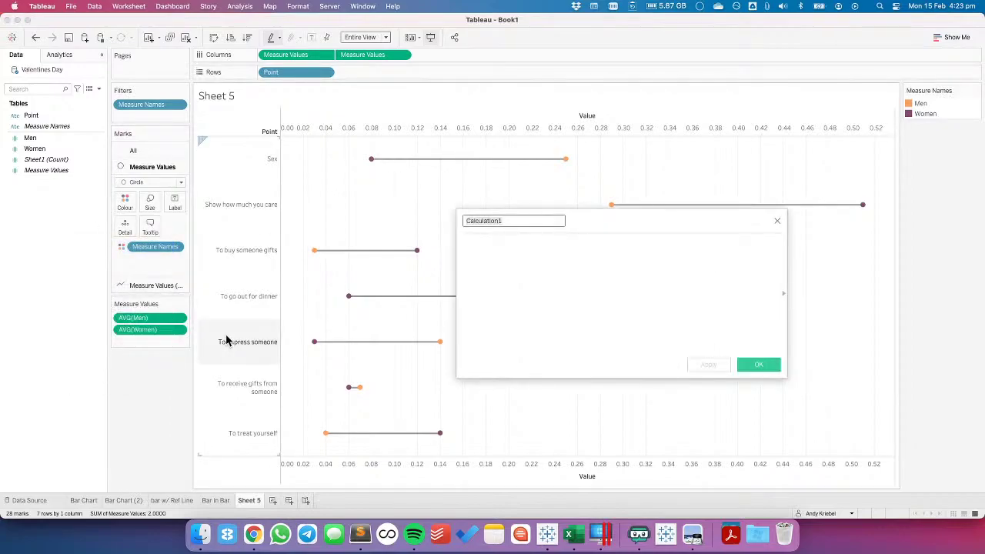
pyautogui.write('Men > Women')
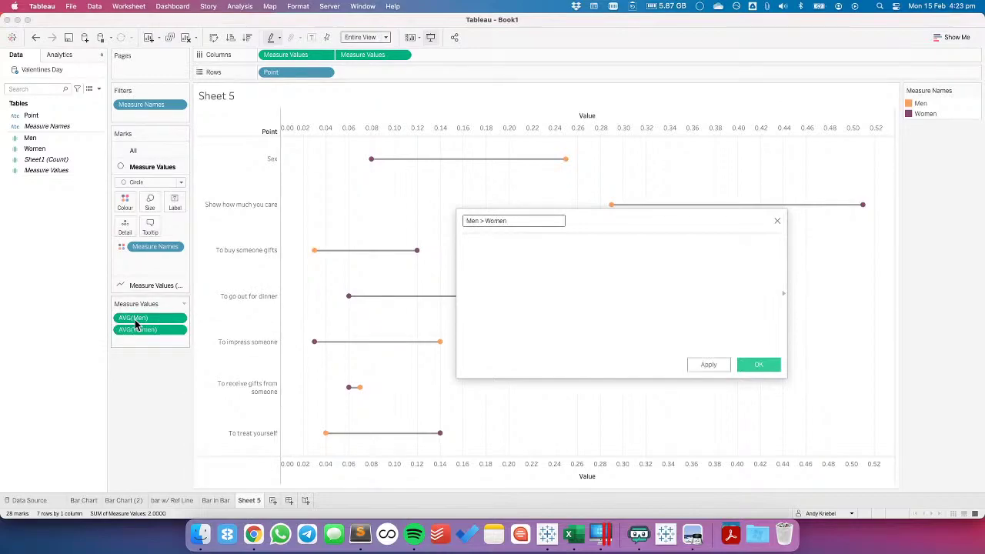
pyautogui.moveTo(137, 324); pyautogui.dragTo(568, 310)
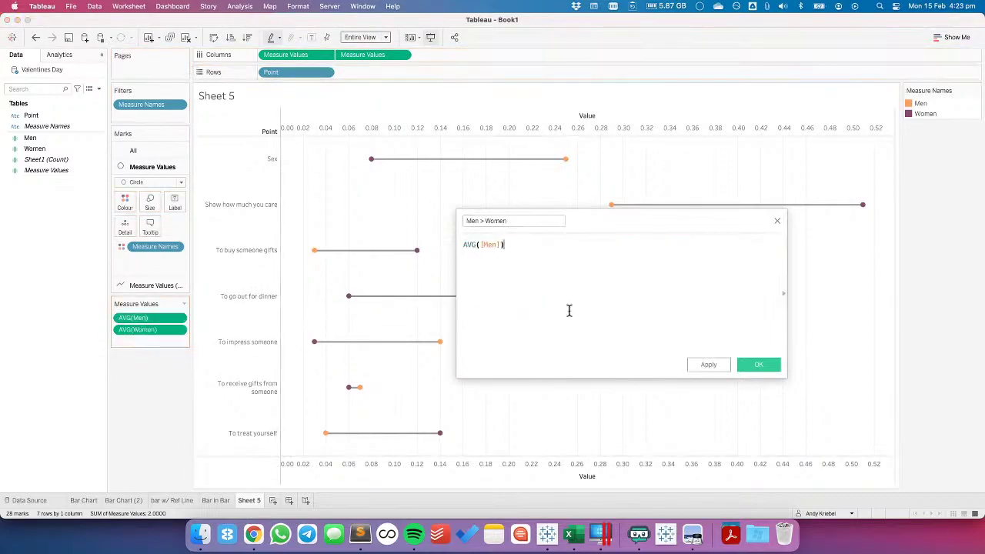
pyautogui.moveTo(501, 255); pyautogui.dragTo(451, 253)
pyautogui.write('[Men')
pyautogui.press('Return')
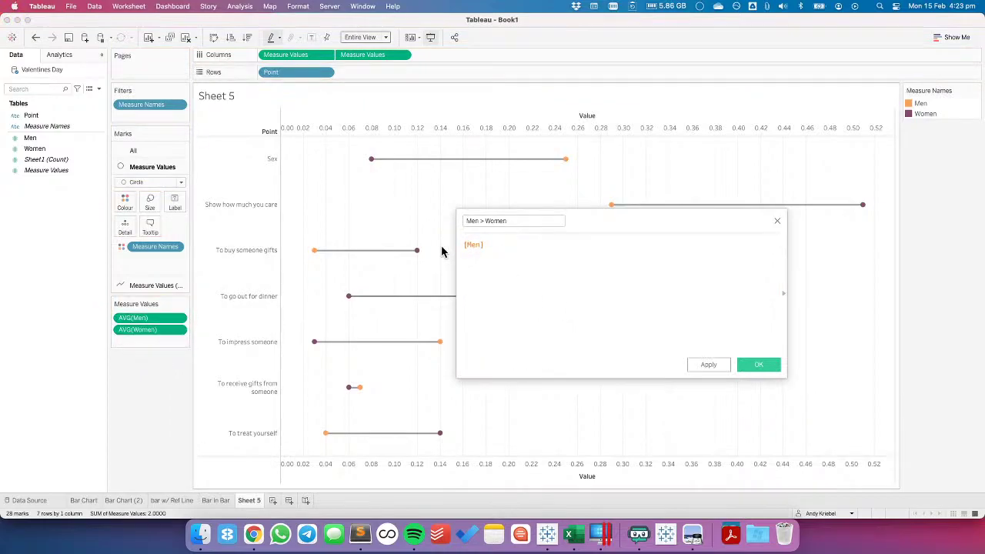
pyautogui.write('> [W')
pyautogui.press('Return')
pyautogui.click(755, 365)
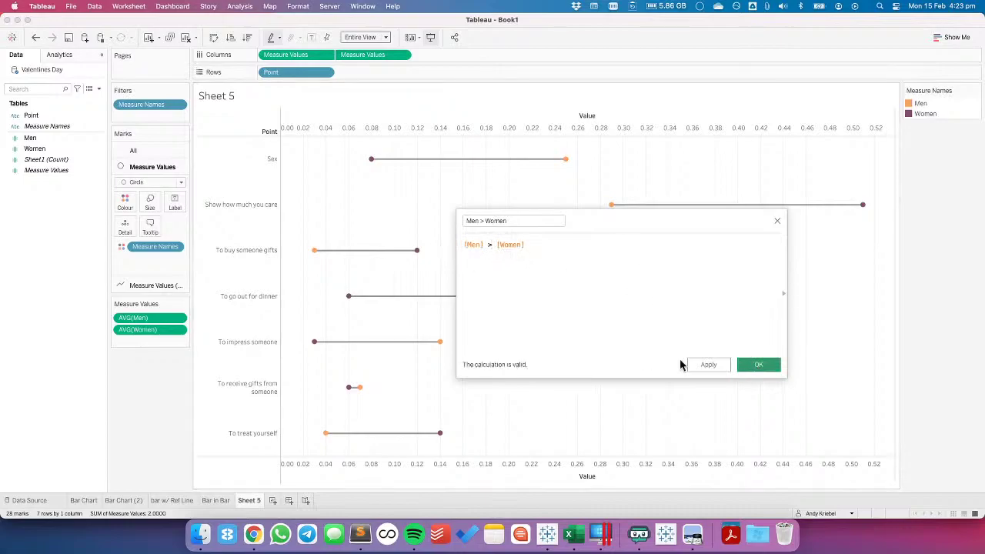
# Colour the connecting lines by the Men > Women field
pyautogui.moveTo(46, 117); pyautogui.dragTo(132, 289)
pyautogui.click(132, 289)
pyautogui.moveTo(30, 119); pyautogui.dragTo(124, 220)
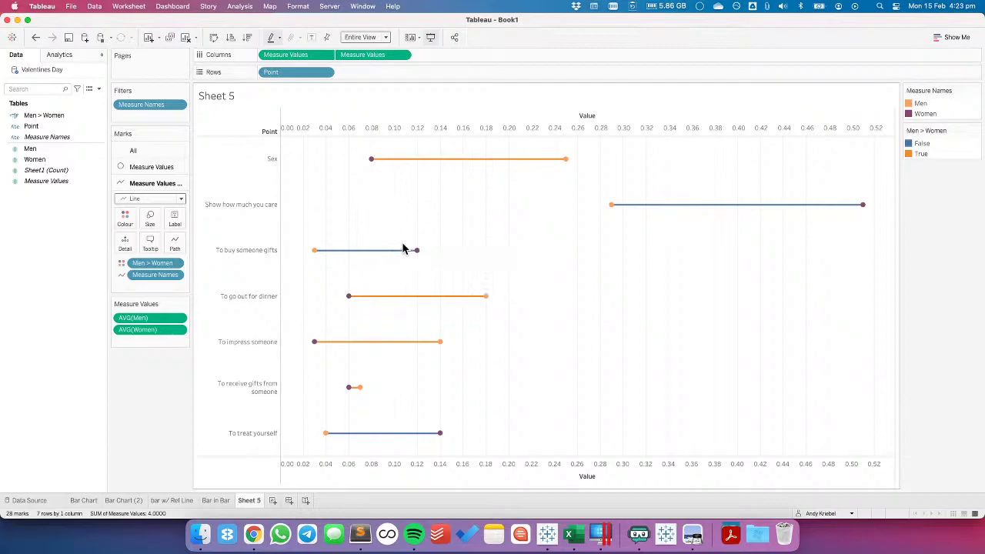
# In Edit Colours, set False to a pasted dark purple hex colour
pyautogui.doubleClick(948, 147)
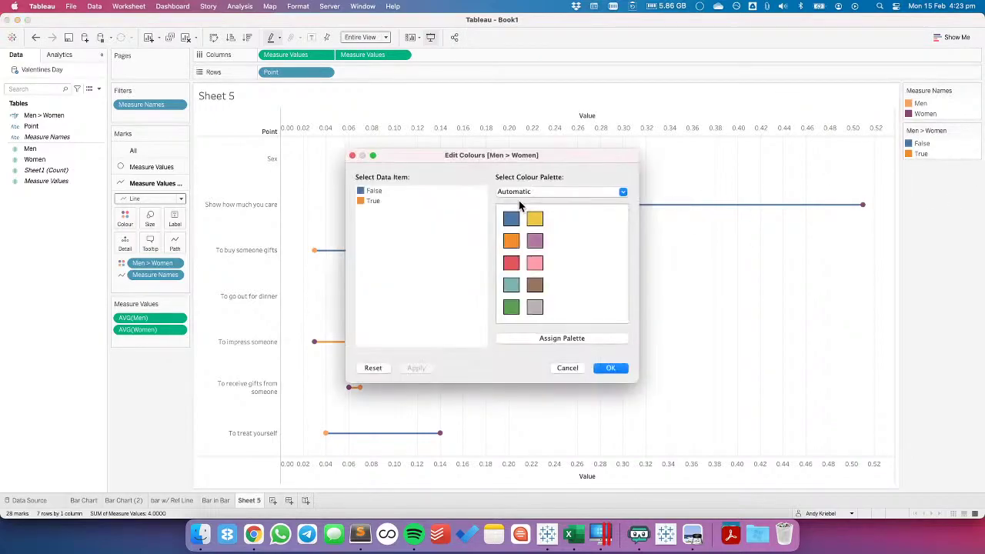
pyautogui.doubleClick(372, 190)
pyautogui.doubleClick(402, 293)
pyautogui.press('super+v')
pyautogui.click(404, 385)
# Copy FC9F5B from Coolors, paste it as True's colour, and apply the legend colours
pyautogui.press('super+Tab')
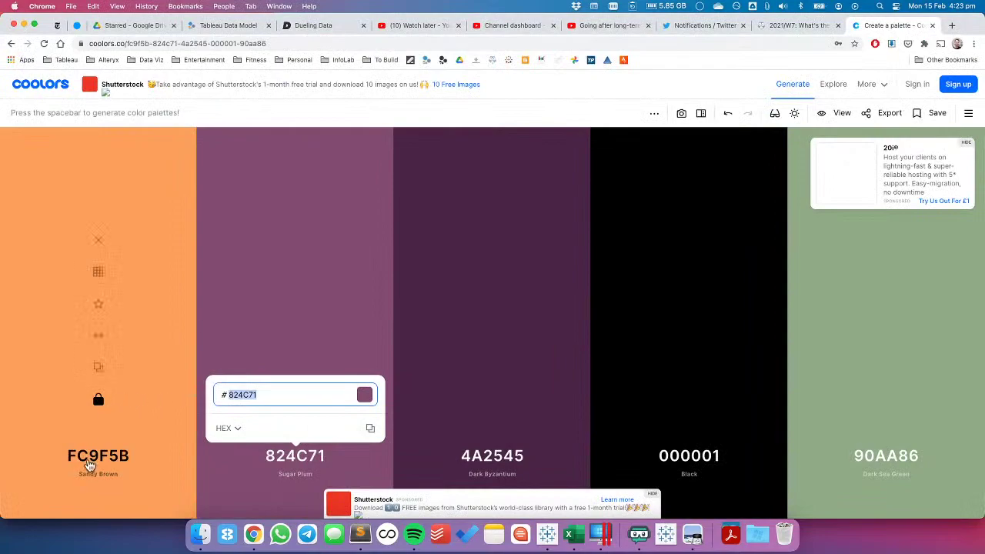
pyautogui.click(91, 465)
pyautogui.press('super+c')
pyautogui.press('super+Tab')
pyautogui.doubleClick(371, 202)
pyautogui.doubleClick(405, 293)
pyautogui.press('super+v')
pyautogui.press('Return')
pyautogui.click(408, 385)
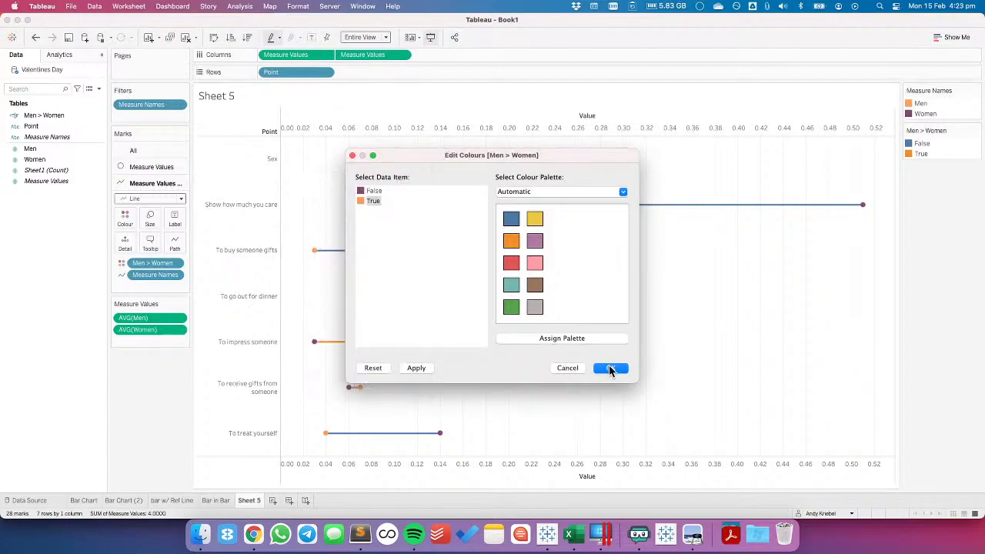
pyautogui.click(611, 368)
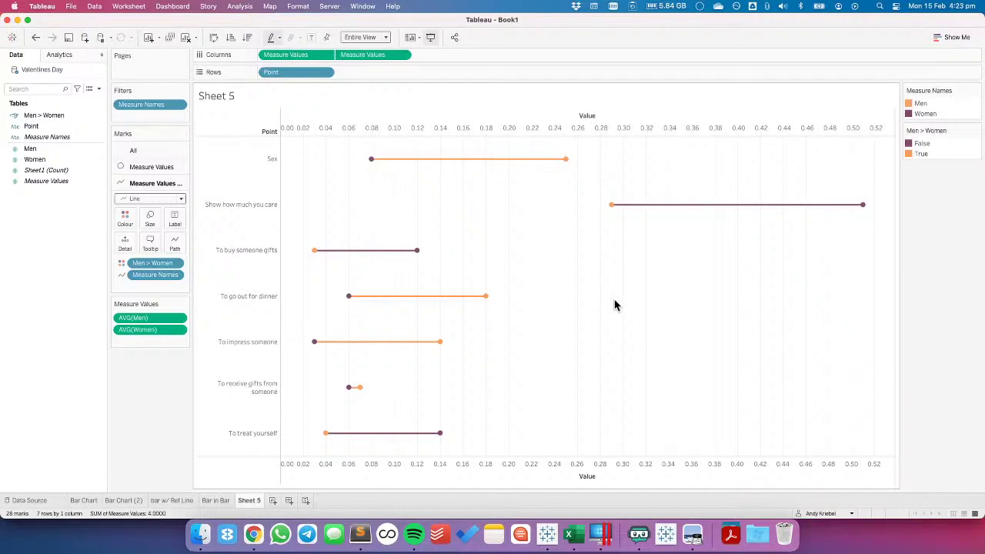
# Rename Sheet 5 to 'Barbell'
pyautogui.doubleClick(249, 500)
pyautogui.write('B')
pyautogui.press('Return')
# Duplicate Barbell as Barbell (2) and enlarge the size to thicken its connecting lines
pyautogui.rightClick(249, 500)
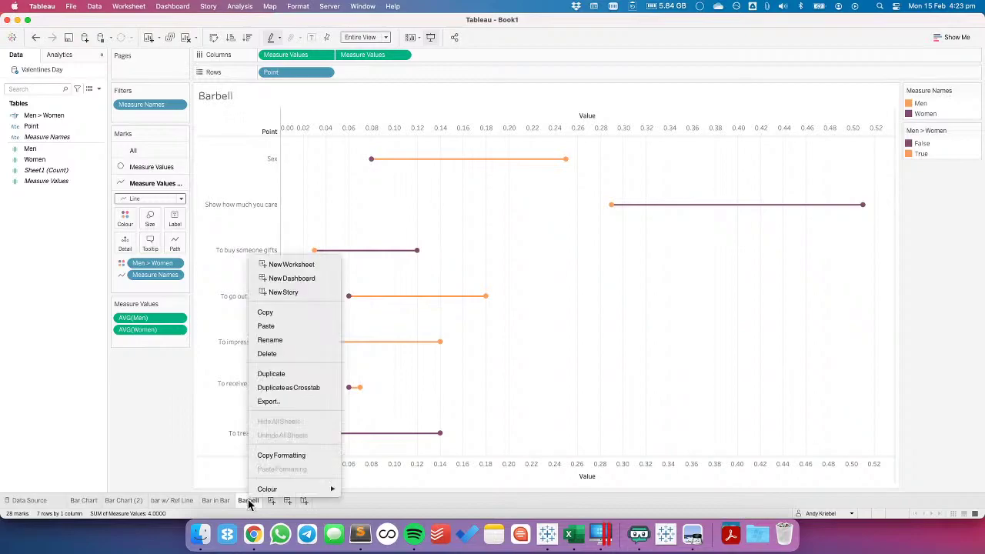
pyautogui.click(281, 376)
pyautogui.moveTo(156, 277); pyautogui.dragTo(123, 254)
# Give the circle marks white borders
pyautogui.click(146, 171)
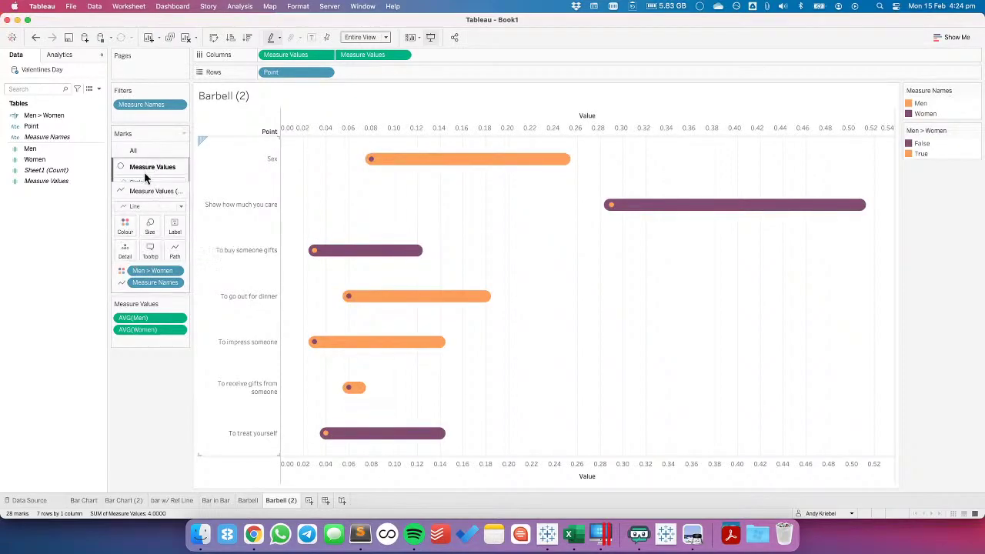
pyautogui.click(126, 205)
pyautogui.click(202, 288)
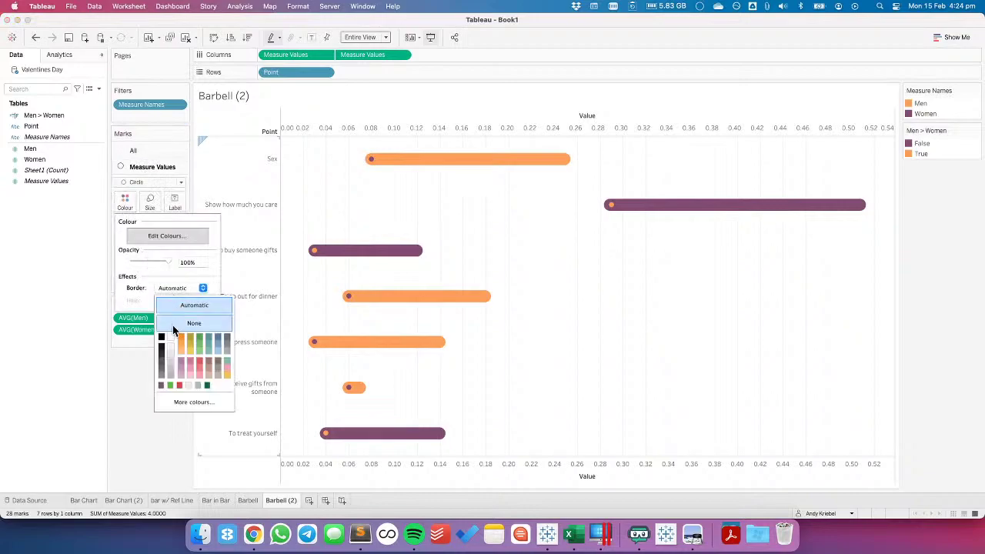
pyautogui.click(172, 337)
pyautogui.click(593, 336)
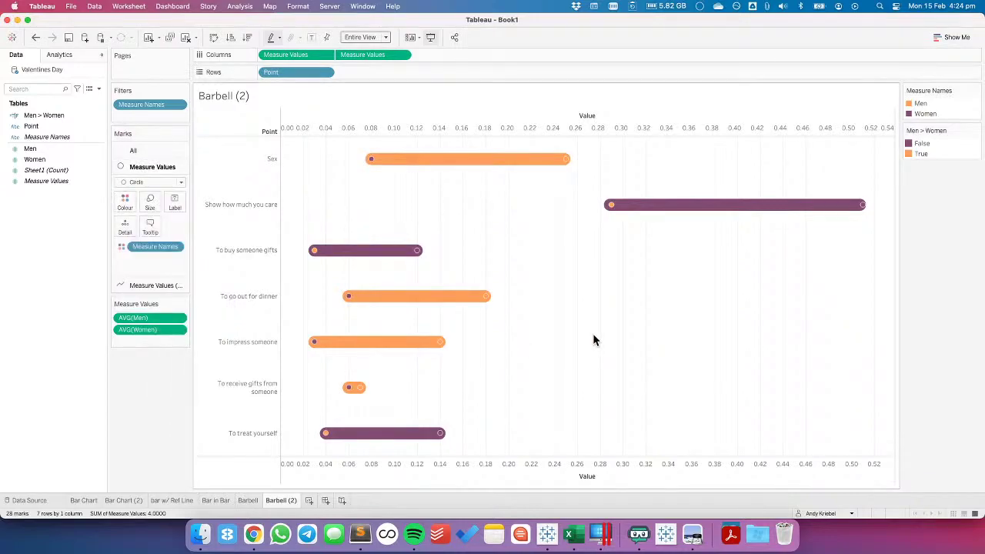
# Synchronise the two value axes on both Barbell (2) and Barbell sheets
pyautogui.rightClick(429, 131)
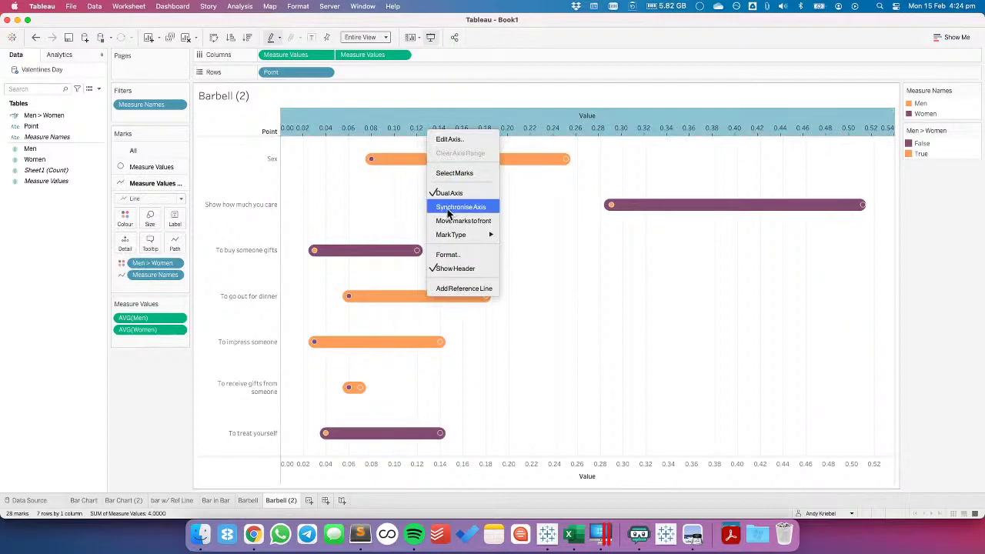
pyautogui.click(460, 206)
pyautogui.click(248, 500)
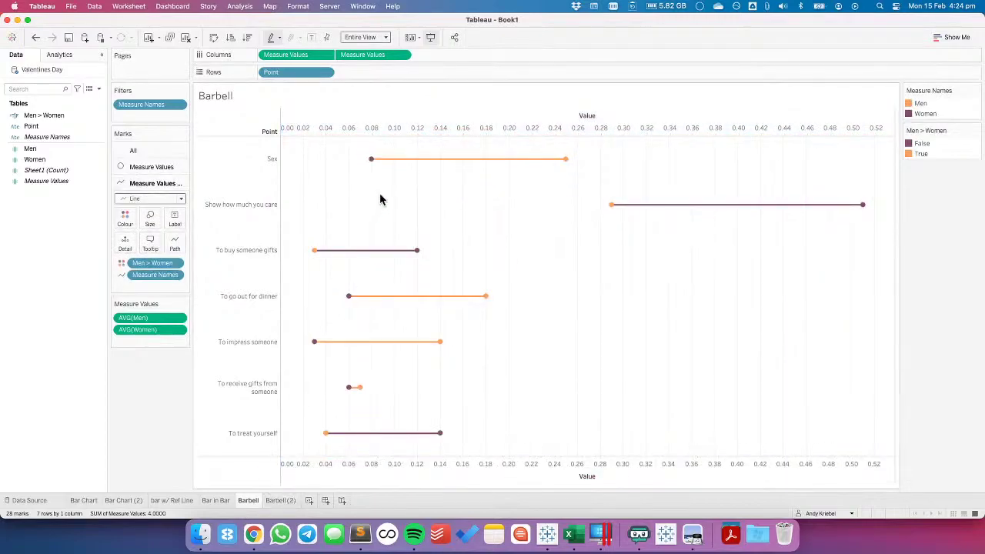
pyautogui.rightClick(402, 131)
pyautogui.click(431, 205)
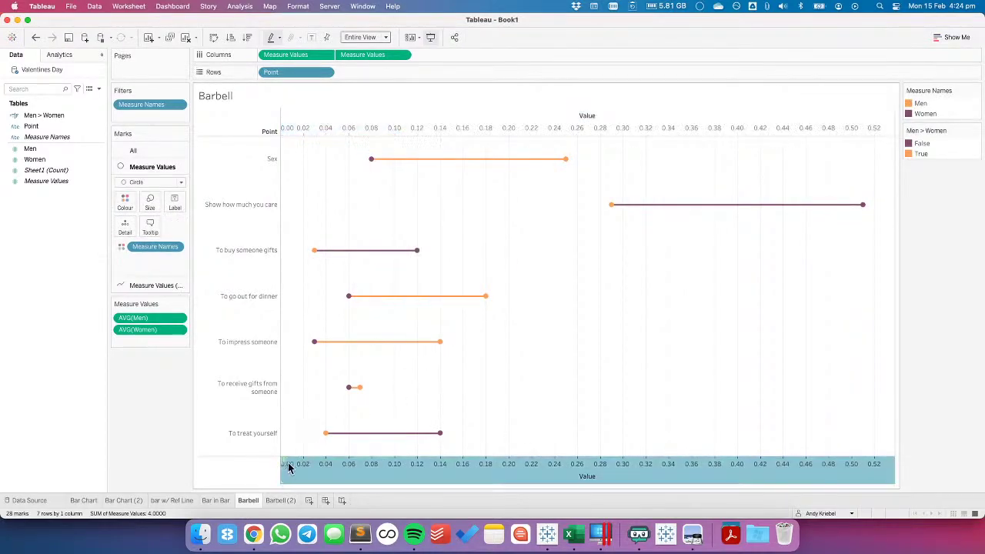
pyautogui.click(279, 501)
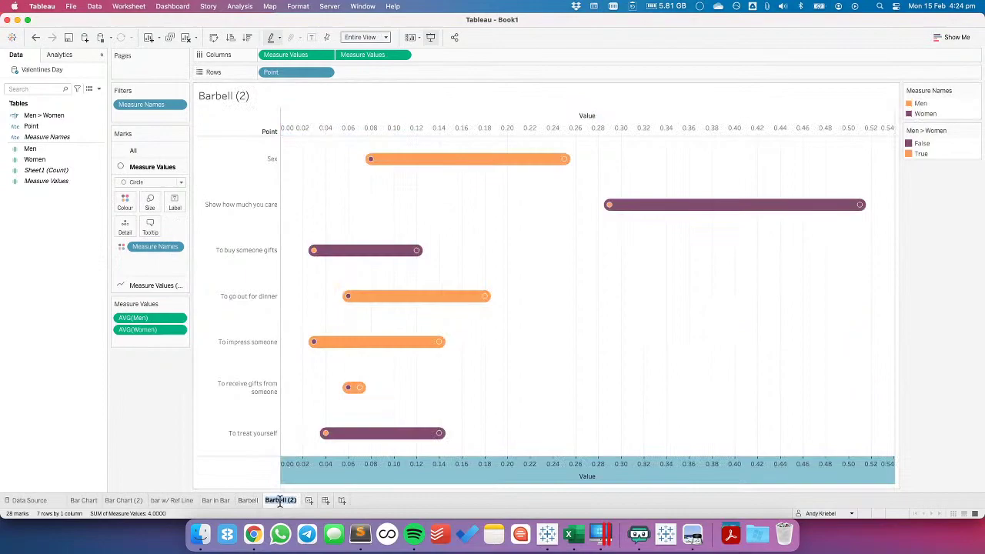
# Rename Barbell (2) to 'Enclosed Dots'
pyautogui.doubleClick(279, 501)
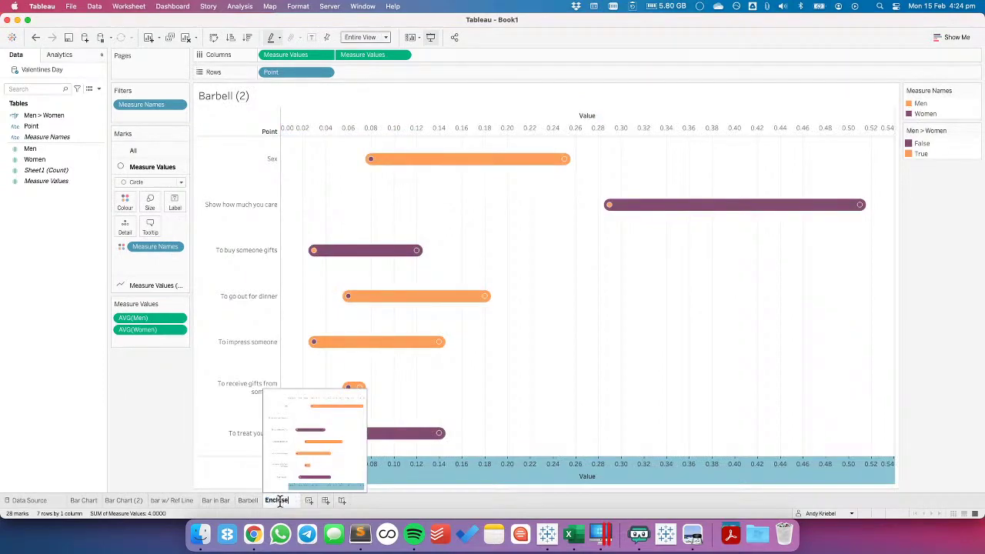
pyautogui.write('Enclosed Dots')
pyautogui.press('Return')
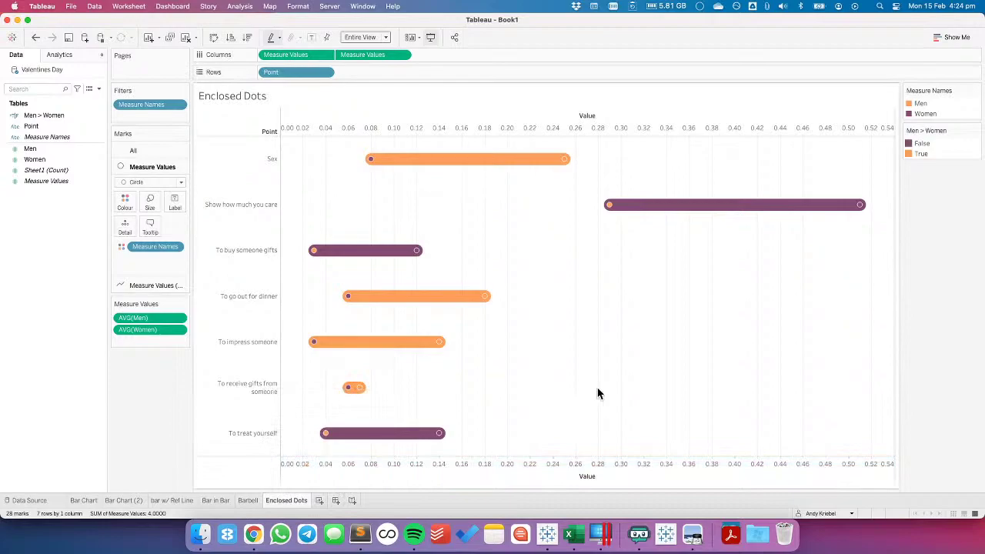
# Create a new parameter named 'Sort By' with String data type
pyautogui.rightClick(64, 233)
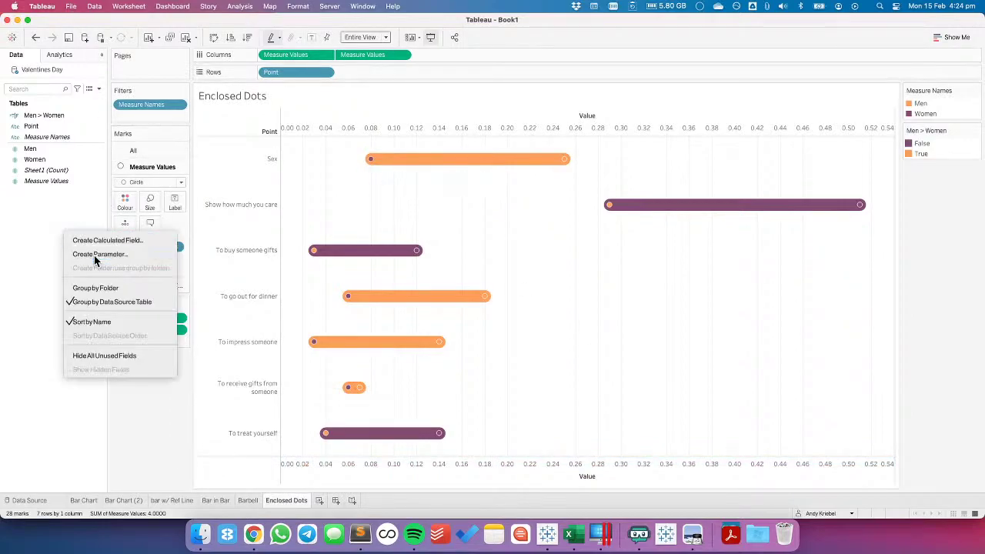
pyautogui.click(92, 257)
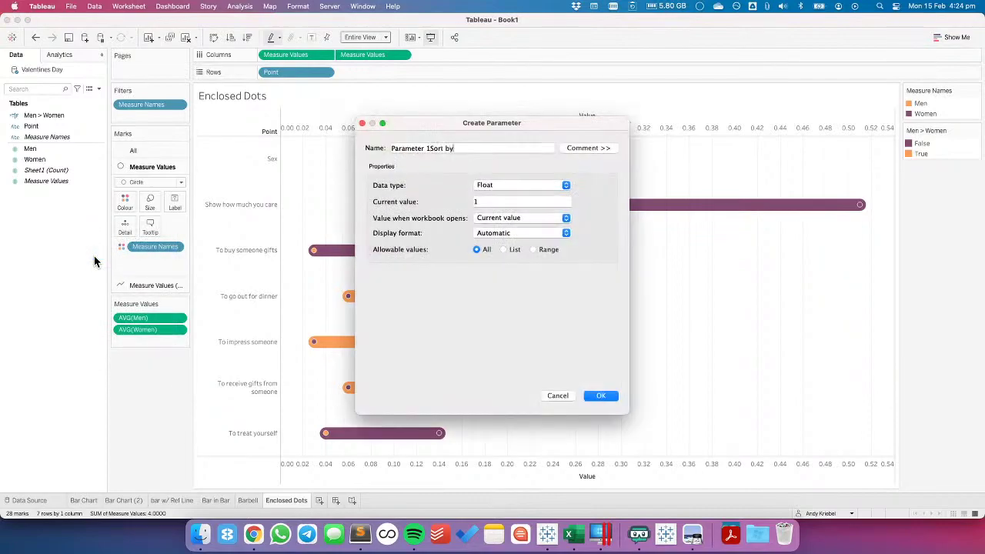
pyautogui.press('super+a')
pyautogui.write('So')
pyautogui.click(486, 187)
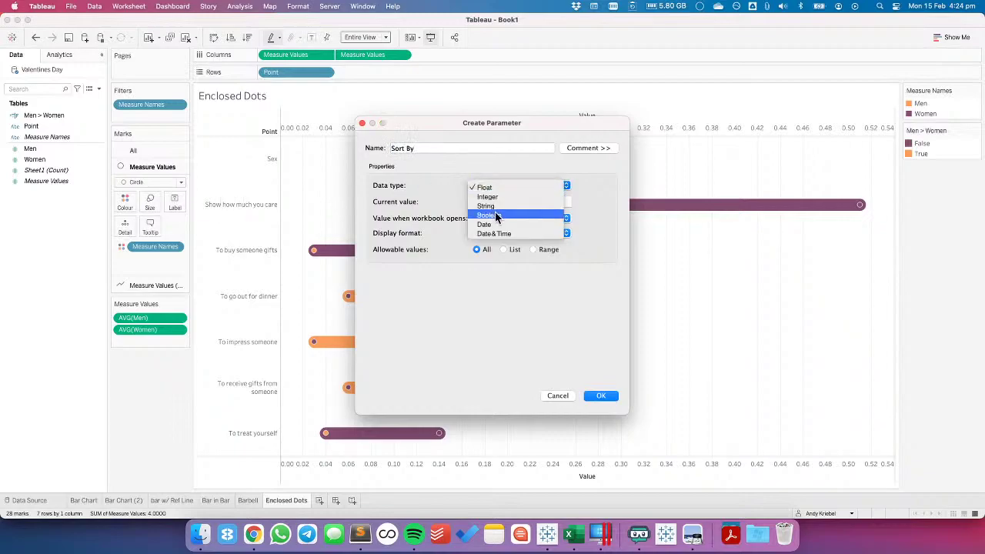
pyautogui.click(495, 208)
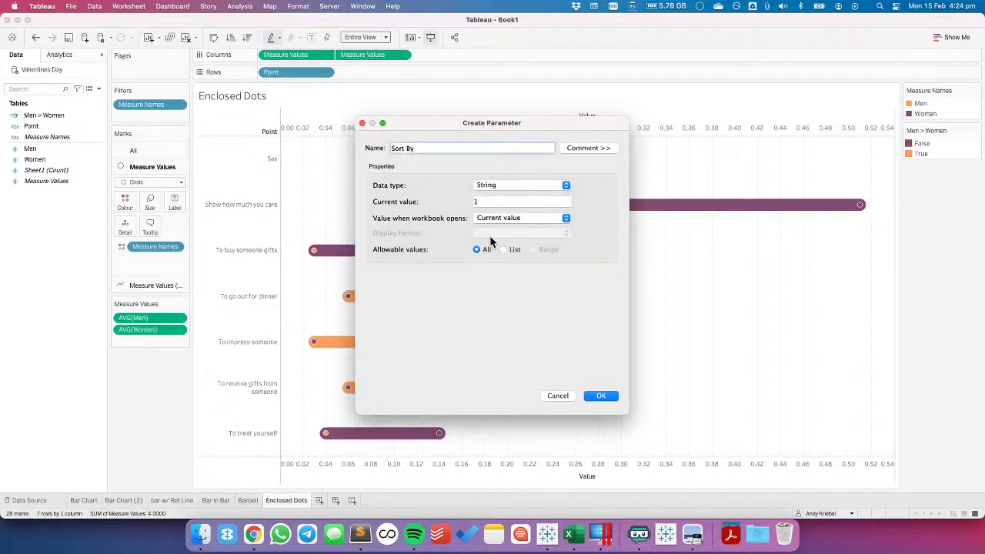
pyautogui.press('Tab')
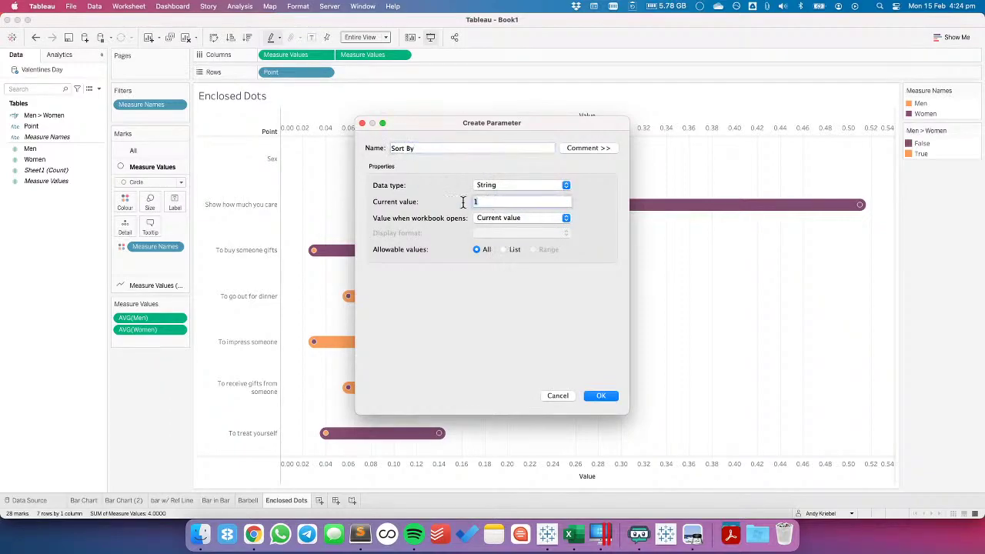
# Restrict Sort By to a list of Women and Men, then show its parameter control
pyautogui.click(503, 250)
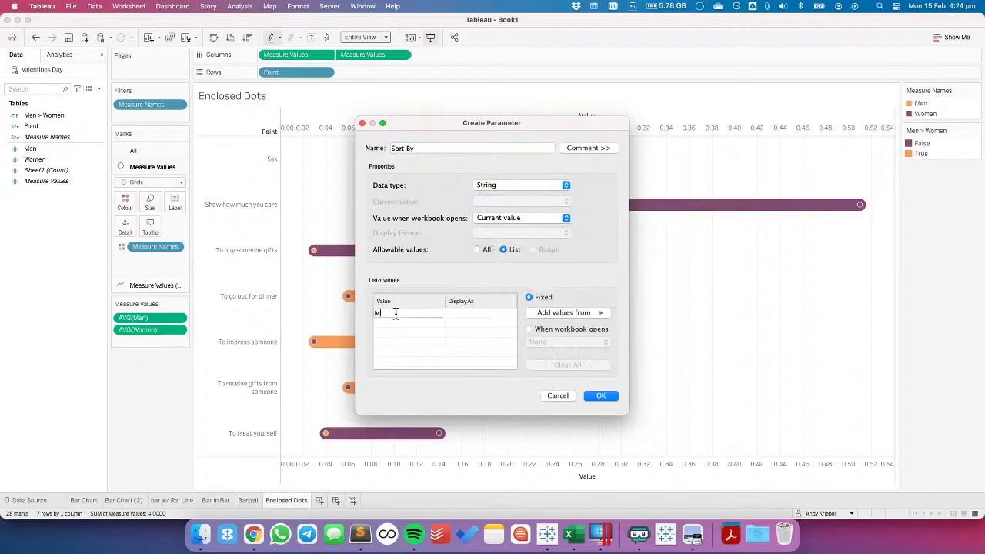
pyautogui.press('Return')
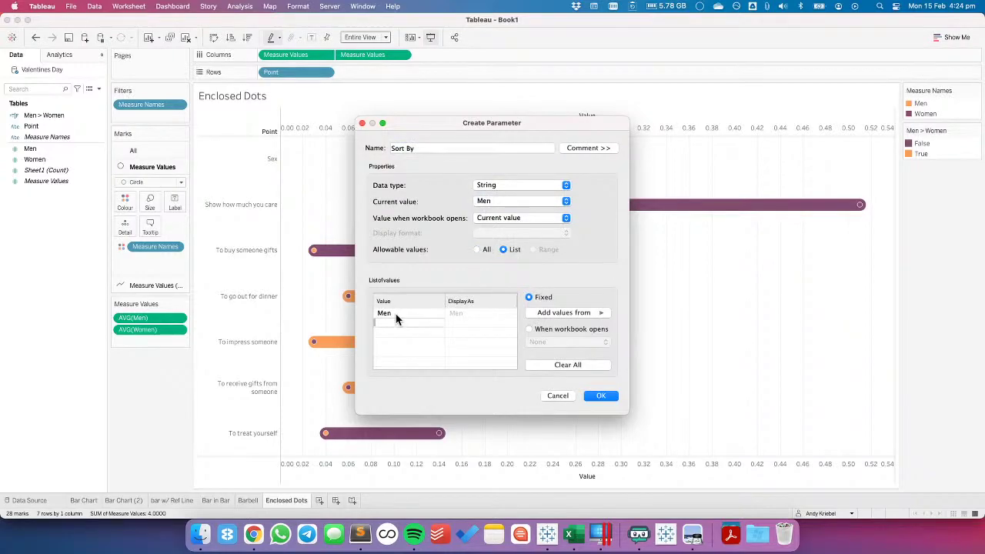
pyautogui.click(397, 315)
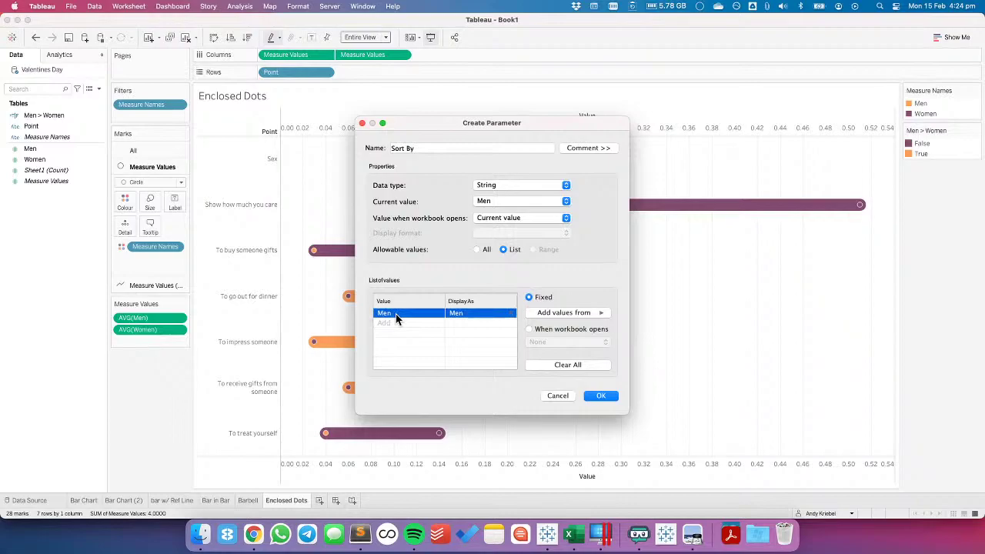
pyautogui.click(395, 314)
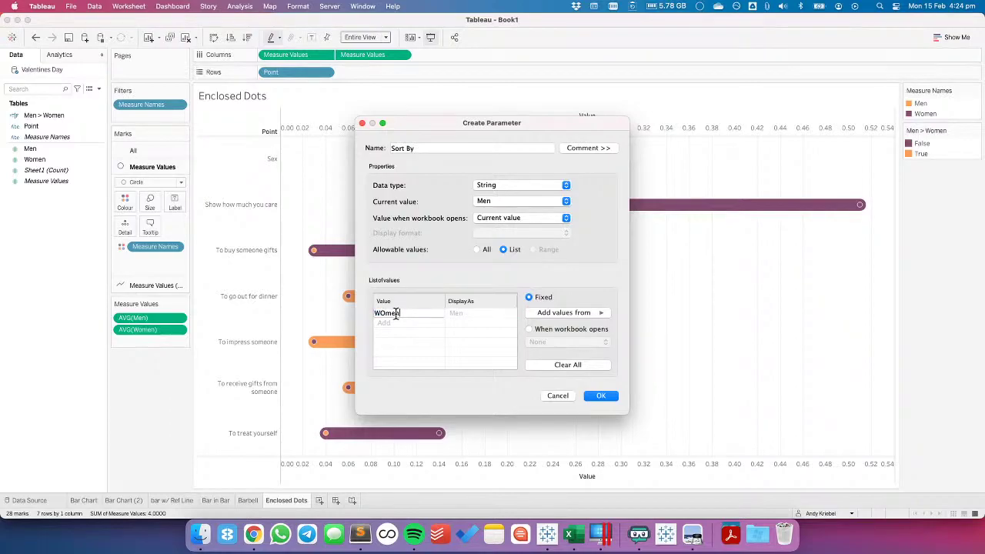
pyautogui.write('Women')
pyautogui.press('Return')
pyautogui.write('Men')
pyautogui.press('Return')
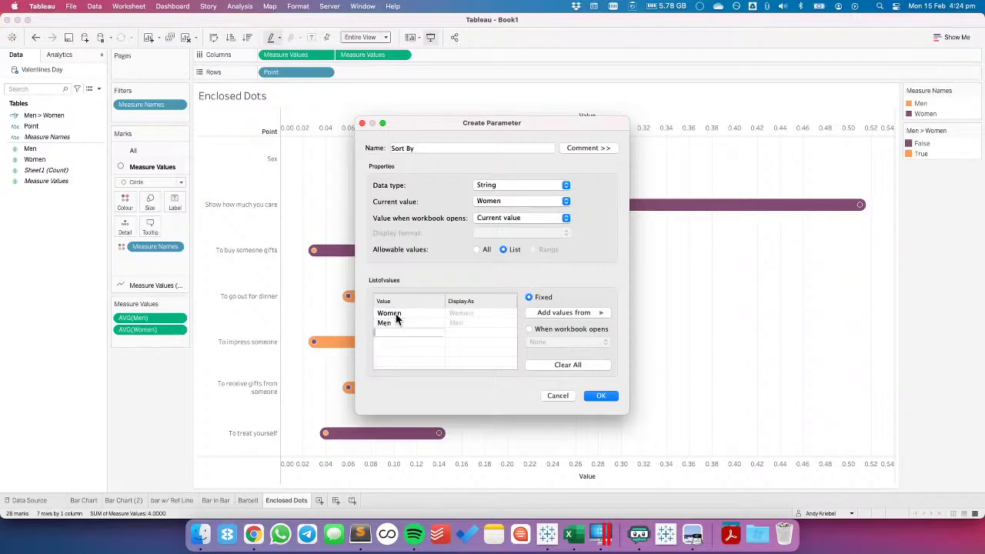
pyautogui.click(590, 393)
pyautogui.rightClick(67, 487)
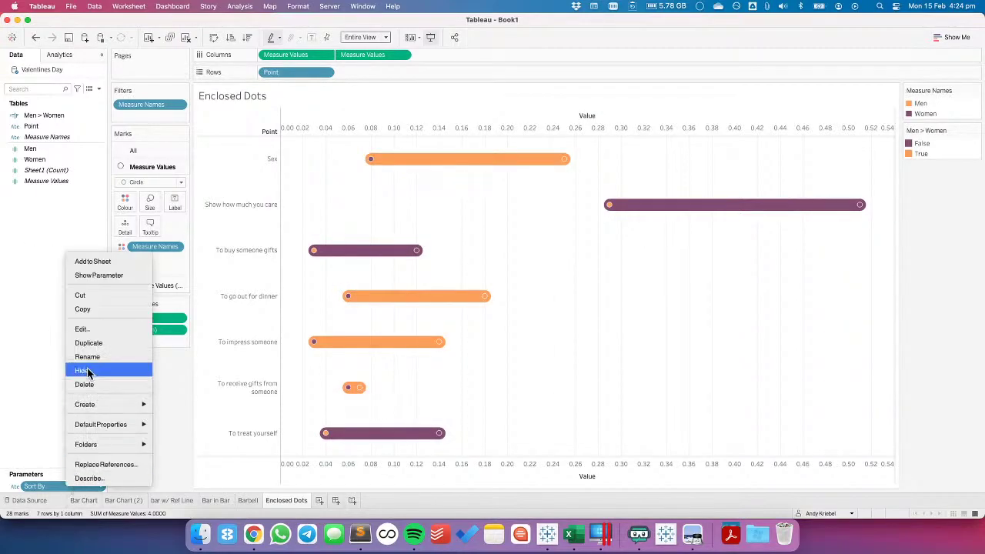
pyautogui.click(112, 269)
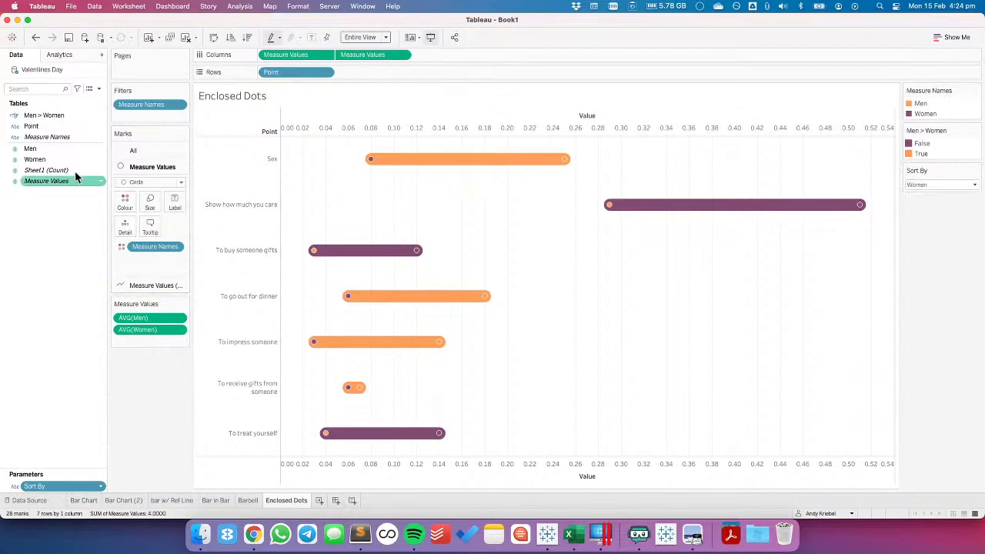
# Create calculated field 'Sorter': IF [Sort By]='Men' THEN [Men] ELSE [Women] END
pyautogui.click(99, 90)
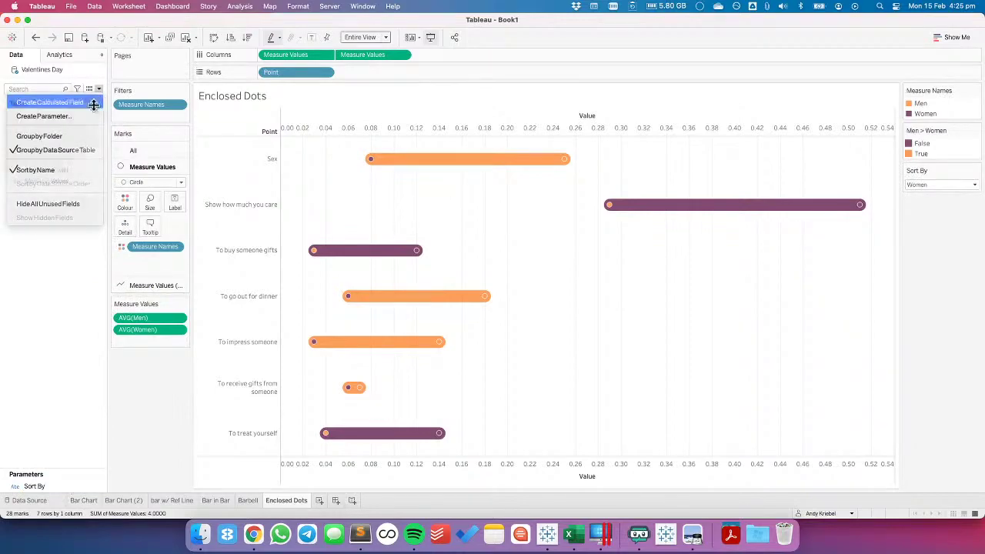
pyautogui.click(90, 100)
pyautogui.write('Sorter')
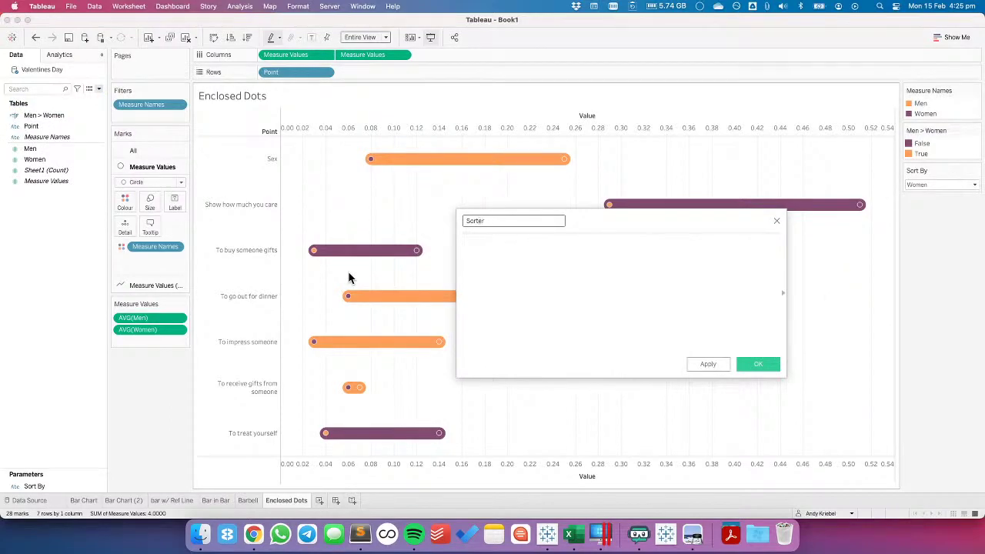
pyautogui.click(553, 278)
pyautogui.write('IF')
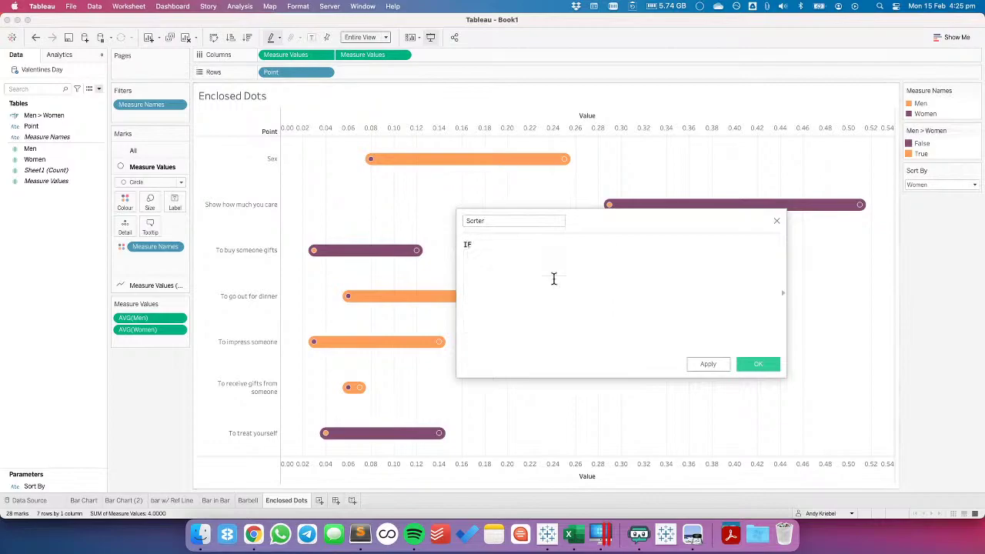
pyautogui.write(' s')
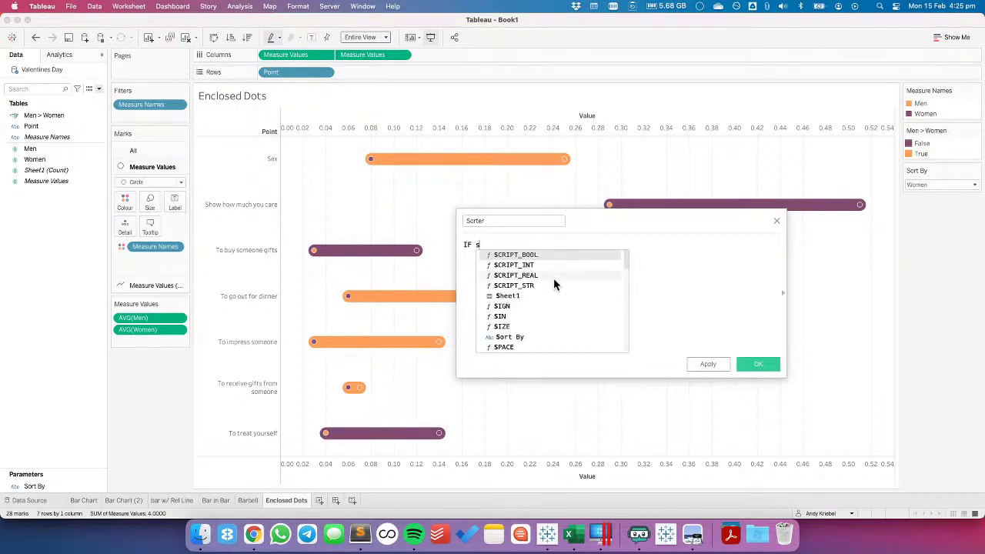
pyautogui.doubleClick(501, 337)
pyautogui.write('=men')
pyautogui.press('BackSpace')
pyautogui.press('BackSpace')
pyautogui.press('BackSpace')
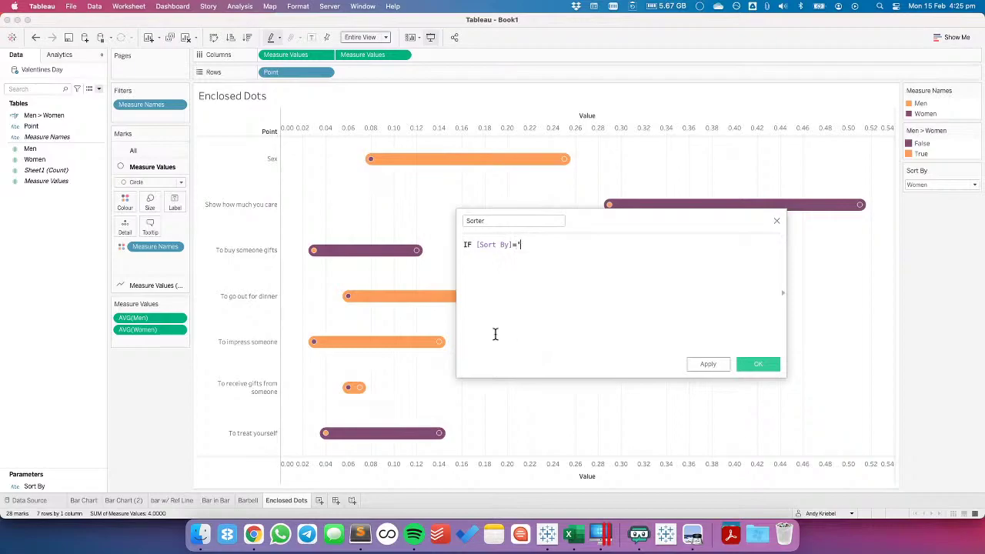
pyautogui.write("'Men' THEN [Men]")
pyautogui.press('Return')
pyautogui.write('ELSE wo')
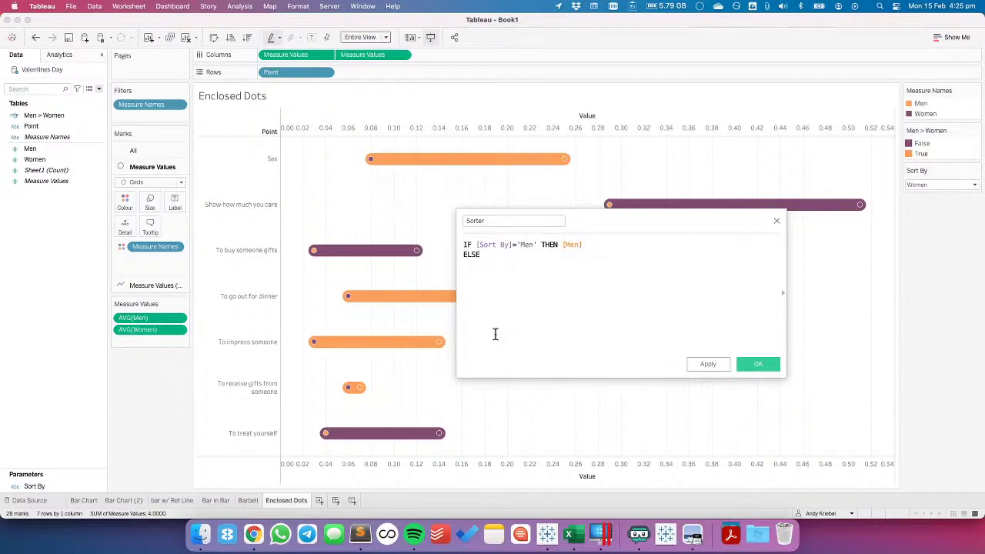
pyautogui.press('Return')
pyautogui.press('Return')
pyautogui.write('END')
pyautogui.click(757, 364)
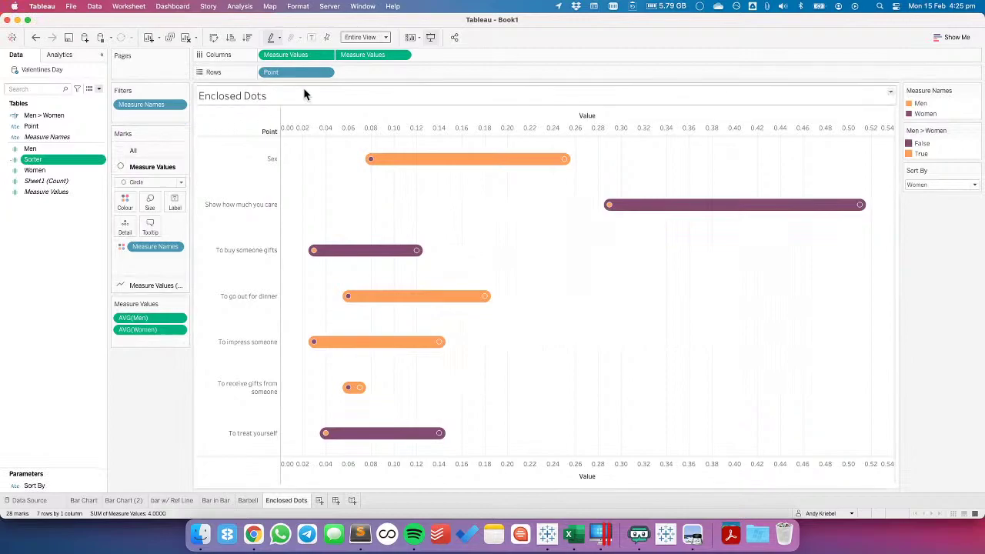
# Sort the Enclosed Dots Point rows in descending order by the Sorter field
pyautogui.click(325, 74)
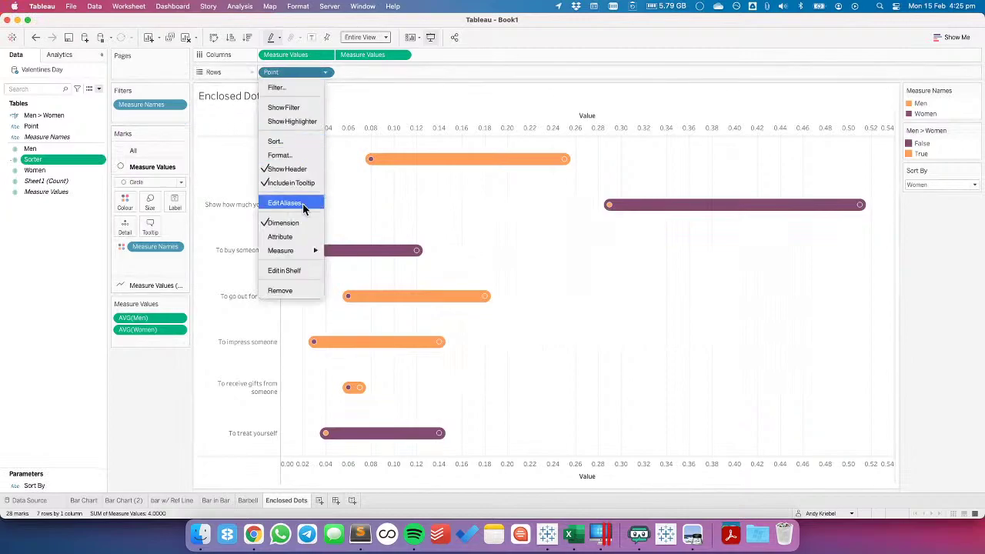
pyautogui.click(290, 152)
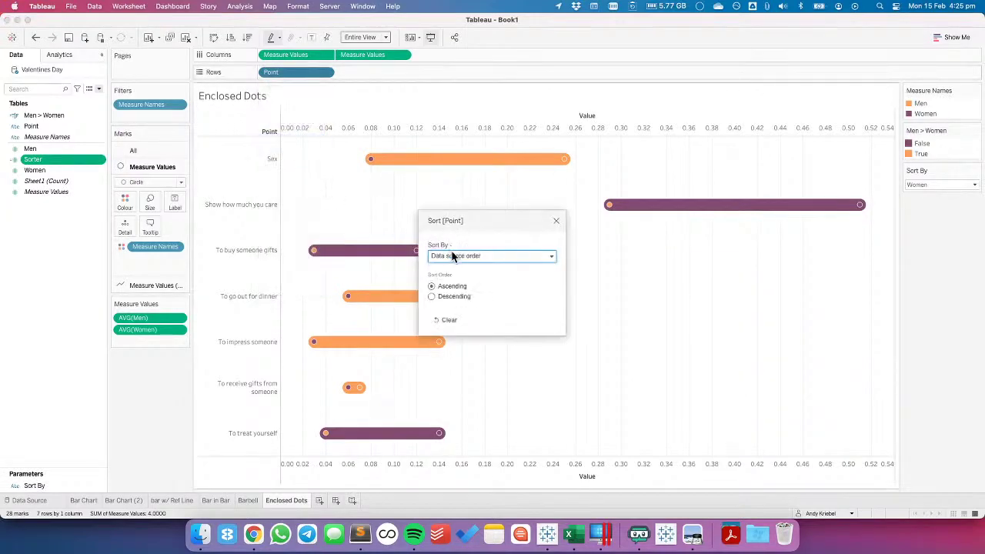
pyautogui.click(452, 257)
pyautogui.click(446, 283)
pyautogui.click(440, 297)
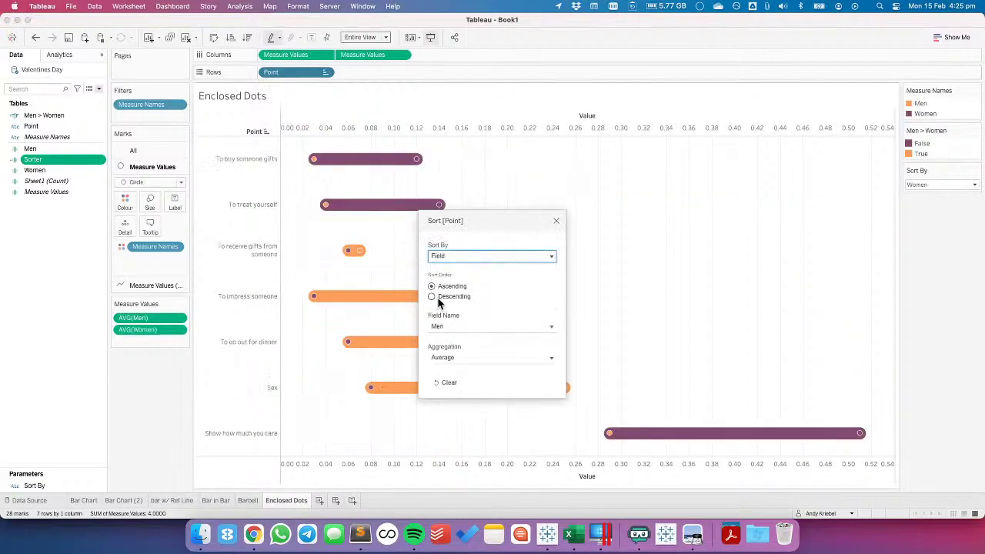
pyautogui.click(446, 326)
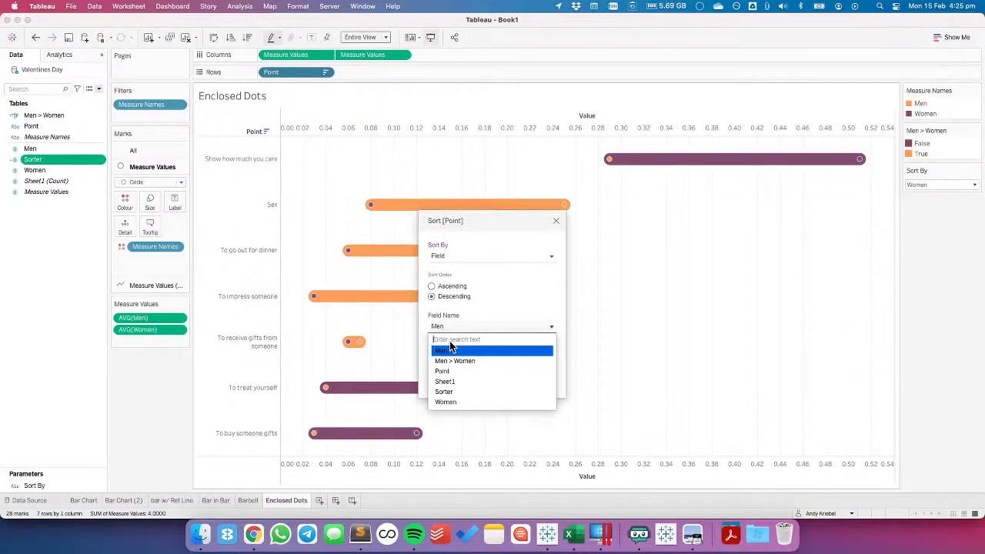
pyautogui.click(456, 392)
pyautogui.click(557, 221)
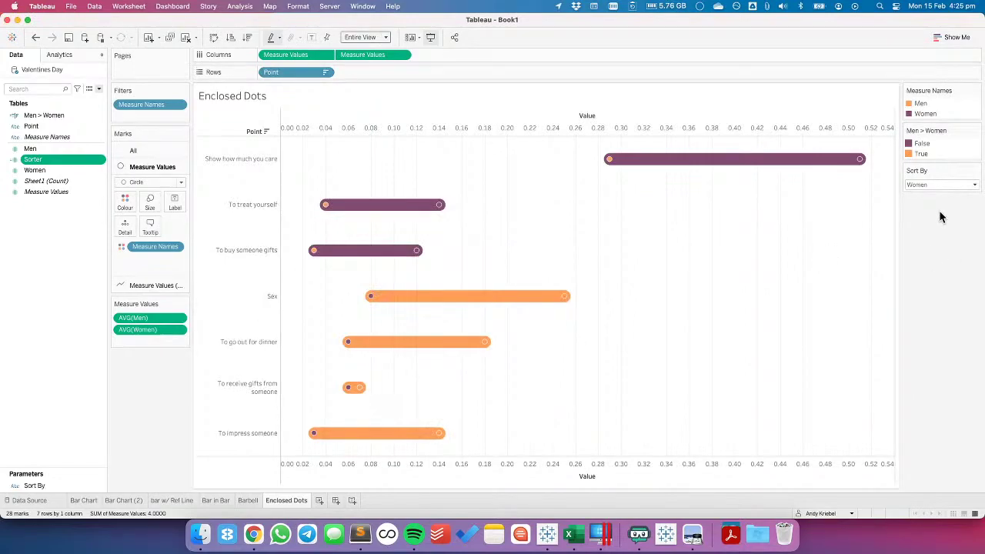
pyautogui.click(920, 184)
pyautogui.click(921, 201)
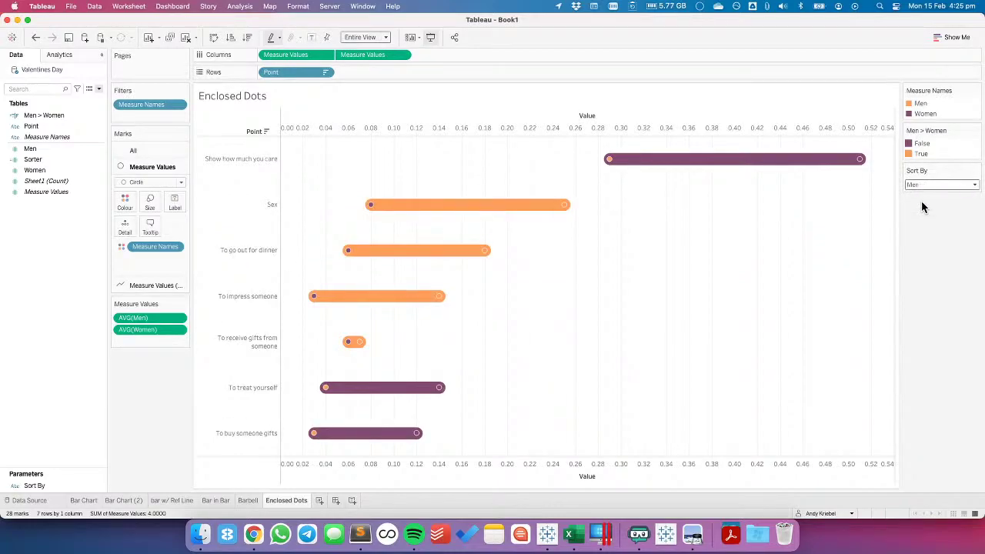
pyautogui.click(931, 184)
pyautogui.click(931, 194)
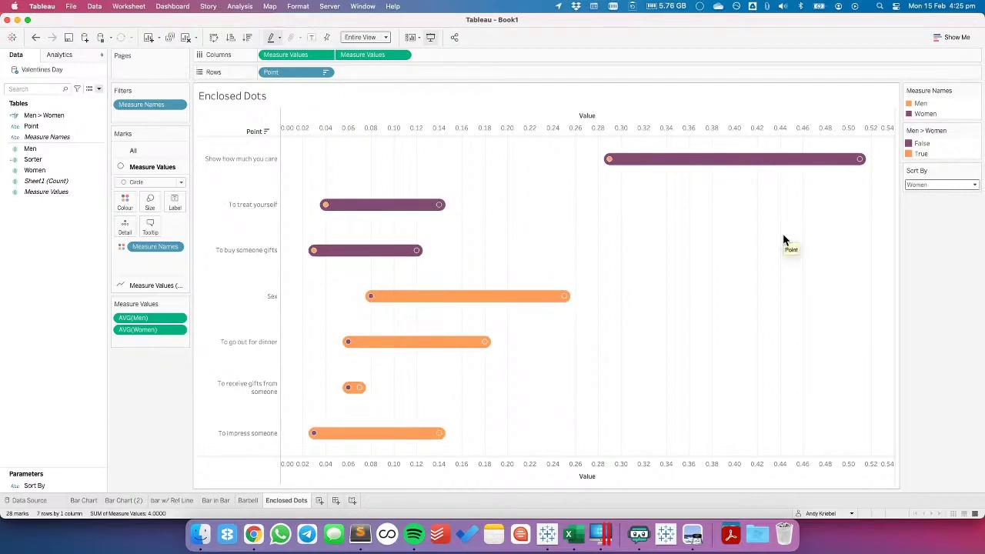
pyautogui.press('super+Tab')
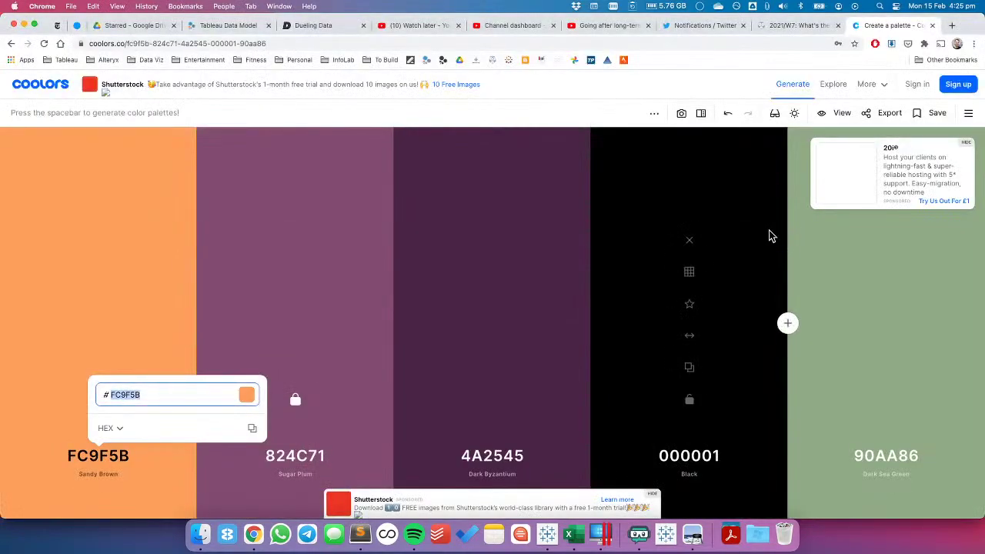
pyautogui.click(774, 27)
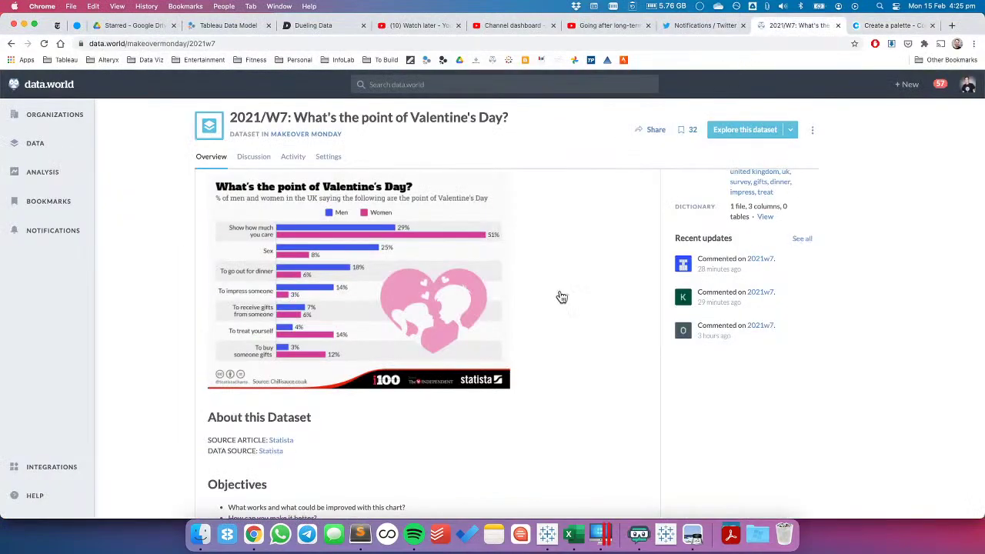
pyautogui.press('super+Tab')
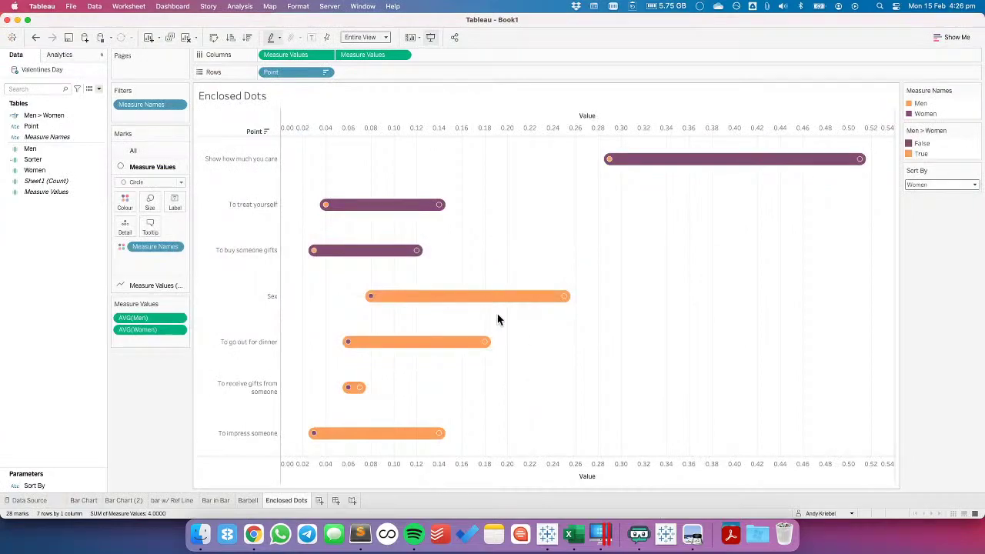
pyautogui.moveTo(519, 306)
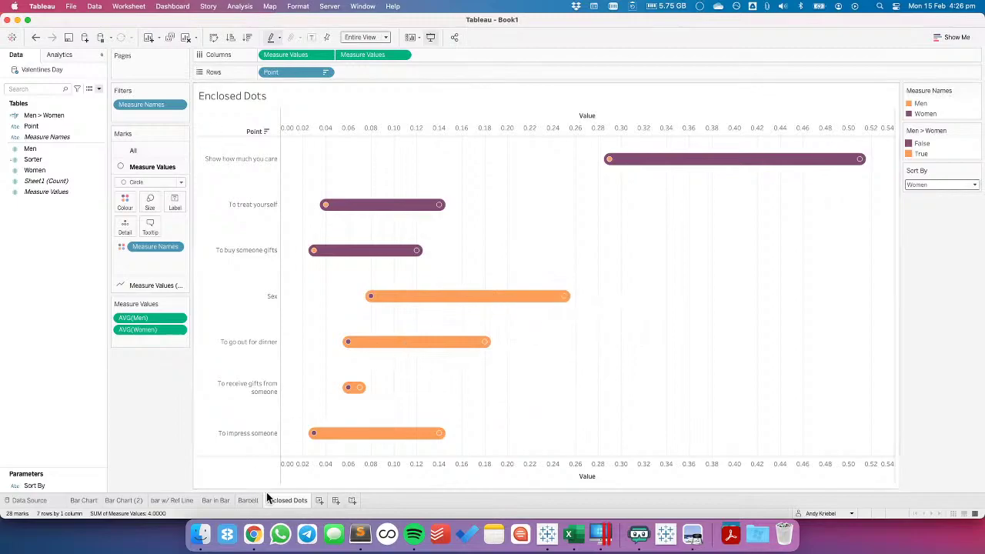
# Create a calculated field named Variance with formula [Men]-[Women], then add a blank worksheet
pyautogui.rightClick(31, 250)
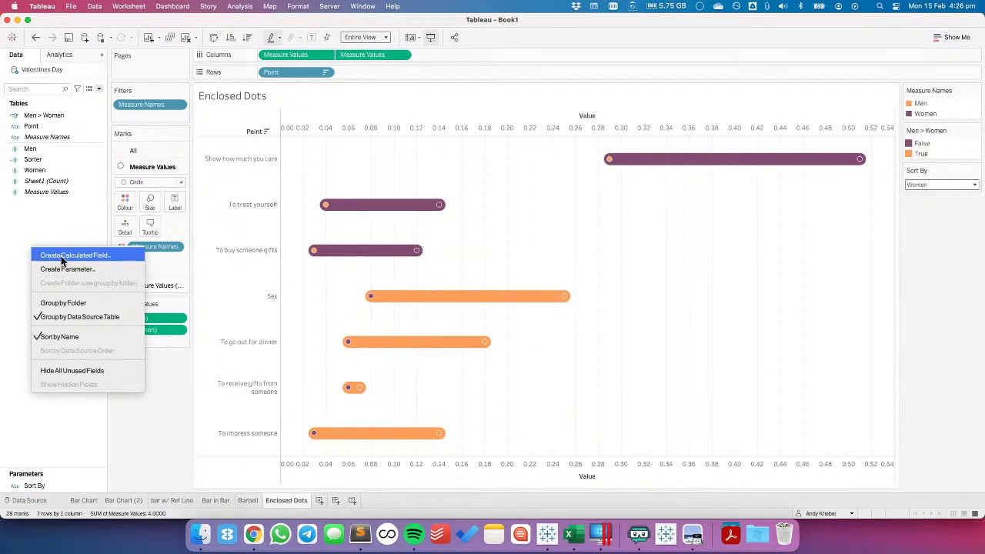
pyautogui.click(62, 258)
pyautogui.write('V')
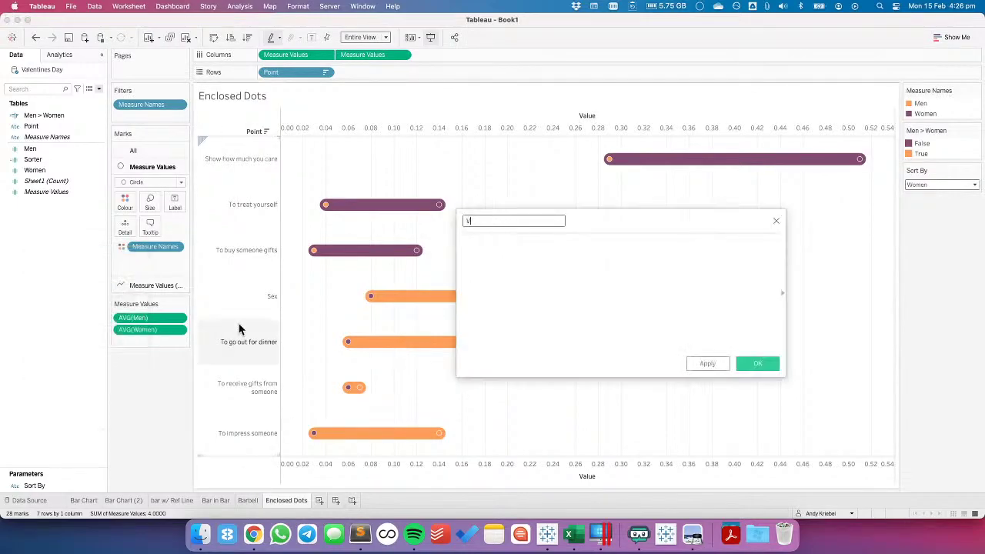
pyautogui.write('ariance')
pyautogui.press('Tab')
pyautogui.write('[M')
pyautogui.press('Return')
pyautogui.write('-[W')
pyautogui.press('Return')
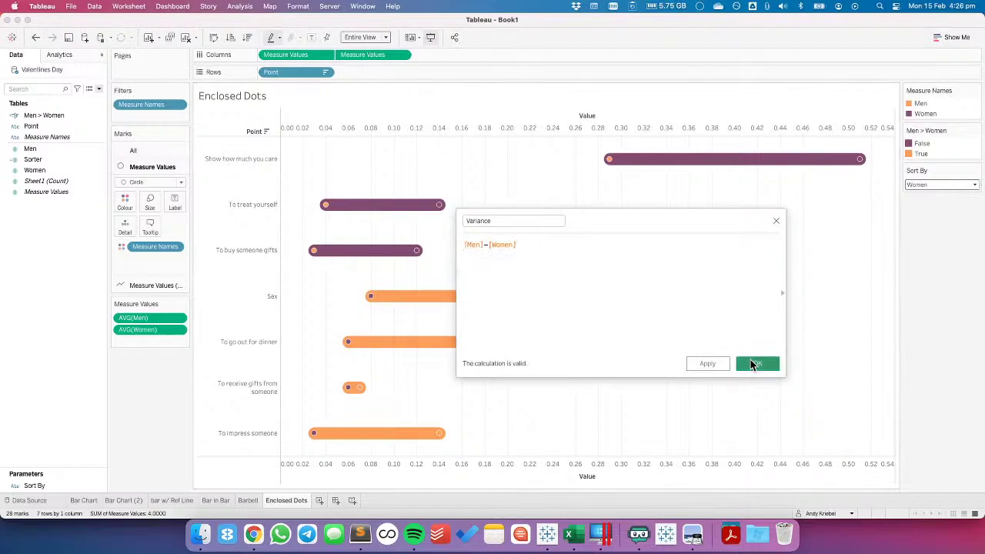
pyautogui.click(754, 363)
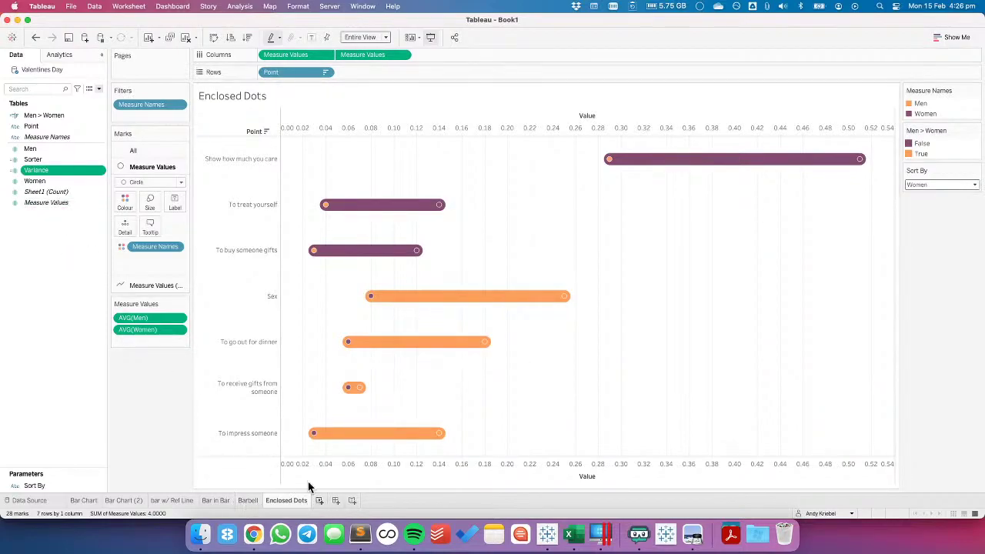
pyautogui.click(319, 500)
# On Sheet 7, chart Variance per Point as descending bars at Entire View, coloured by Variance
pyautogui.moveTo(44, 129); pyautogui.dragTo(308, 73)
pyautogui.moveTo(39, 170); pyautogui.dragTo(291, 51)
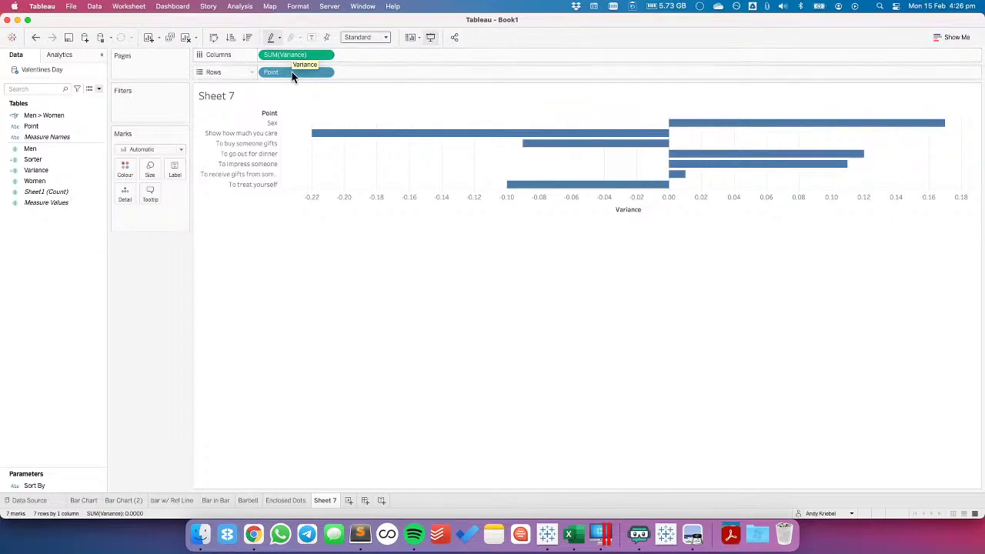
pyautogui.click(249, 37)
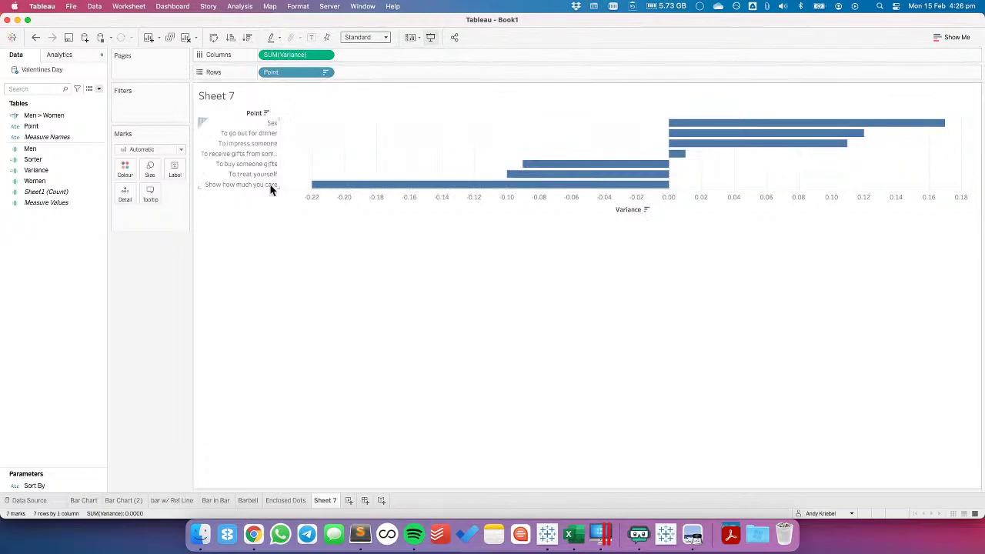
pyautogui.click(354, 37)
pyautogui.click(357, 71)
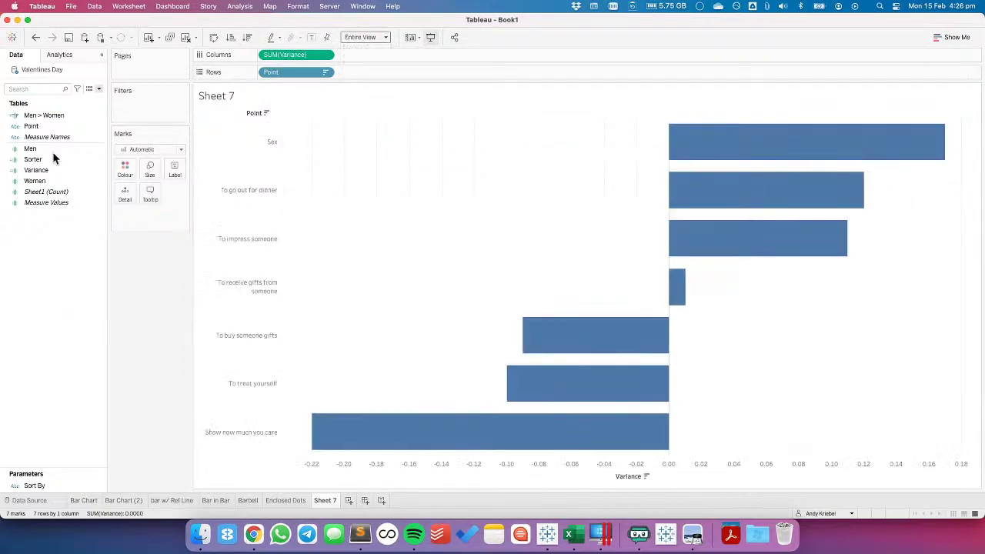
pyautogui.moveTo(77, 170); pyautogui.dragTo(124, 170)
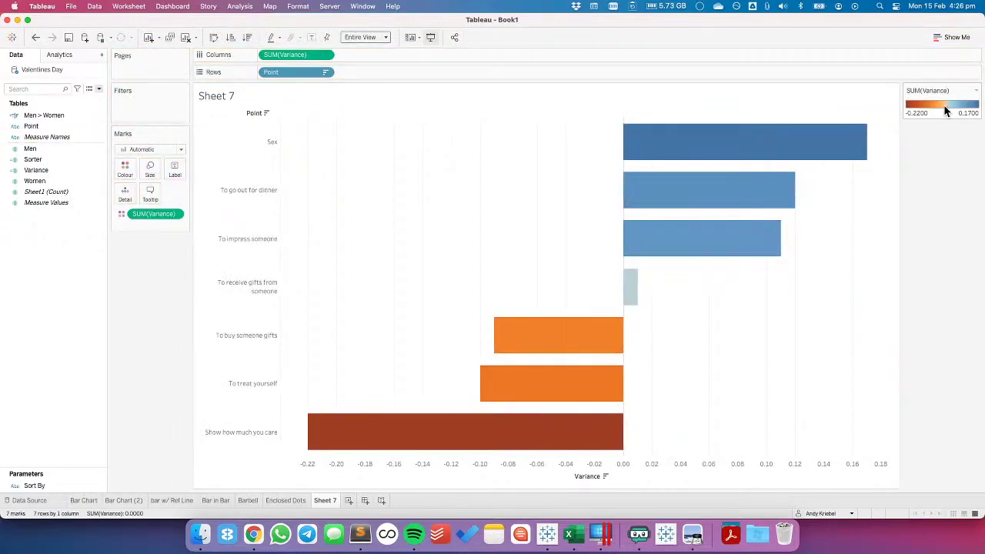
# In the Variance colour legend, set the positive end to light orange FC9F5B
pyautogui.doubleClick(942, 114)
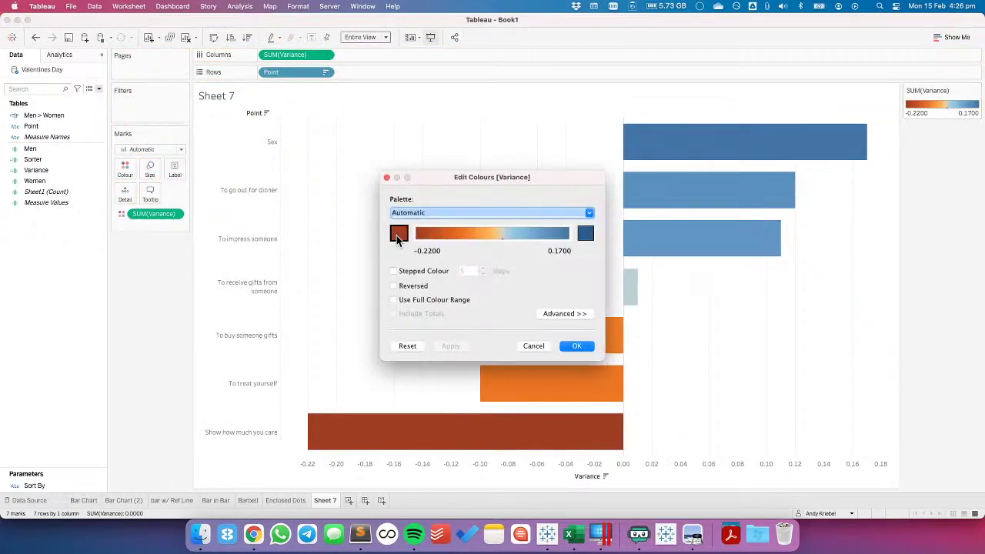
pyautogui.click(397, 231)
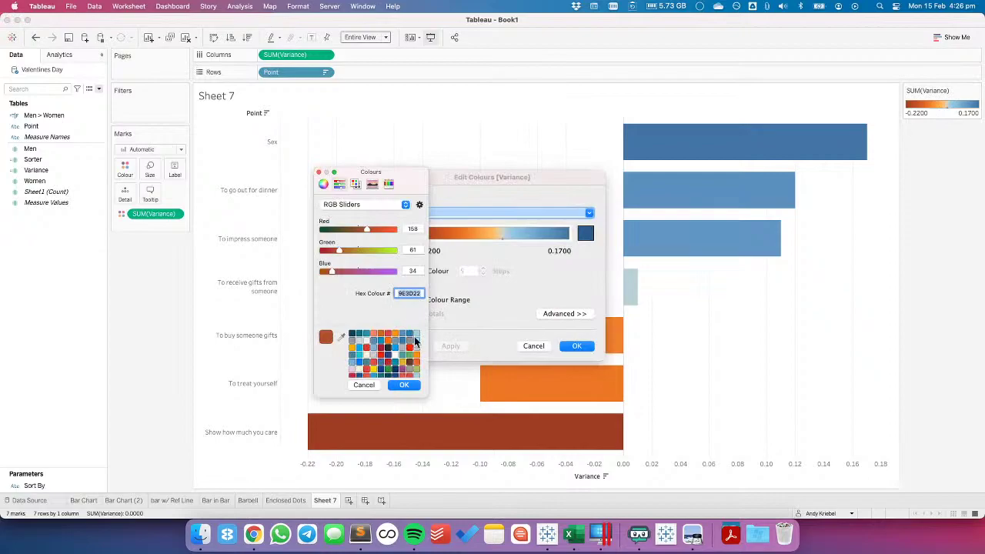
pyautogui.click(362, 385)
pyautogui.click(586, 233)
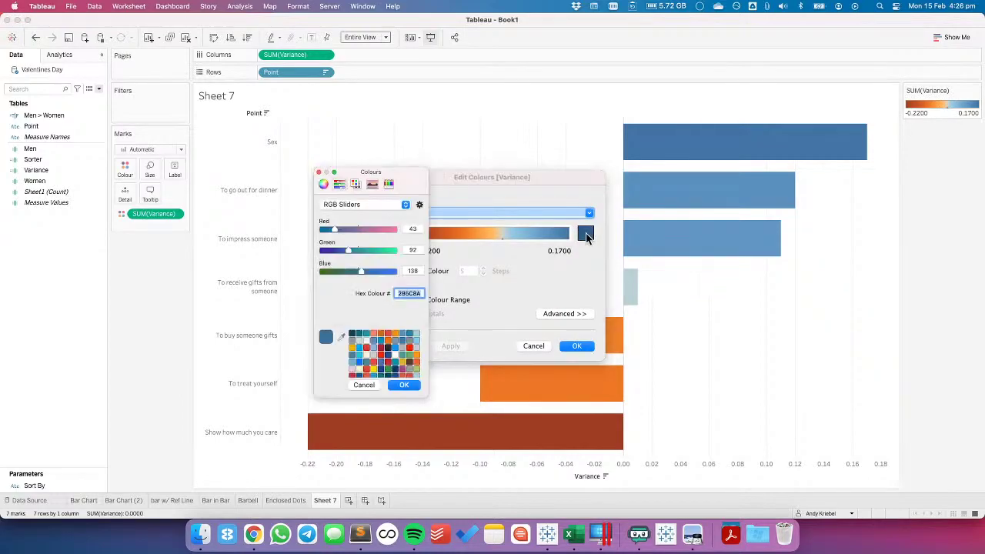
pyautogui.click(414, 360)
pyautogui.click(403, 384)
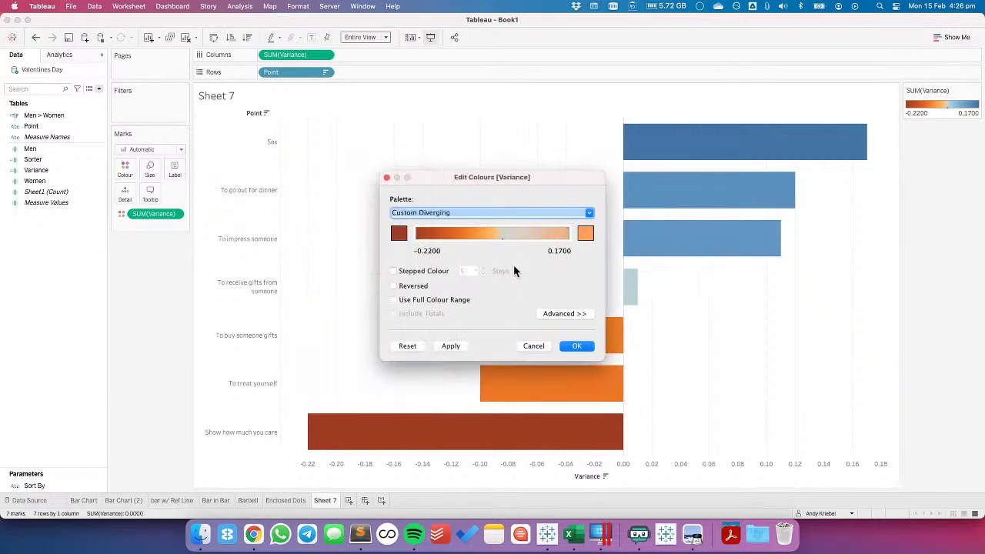
# Set the negative end to purple 824C71 copied from Coolors and apply the palette
pyautogui.press('super+Tab')
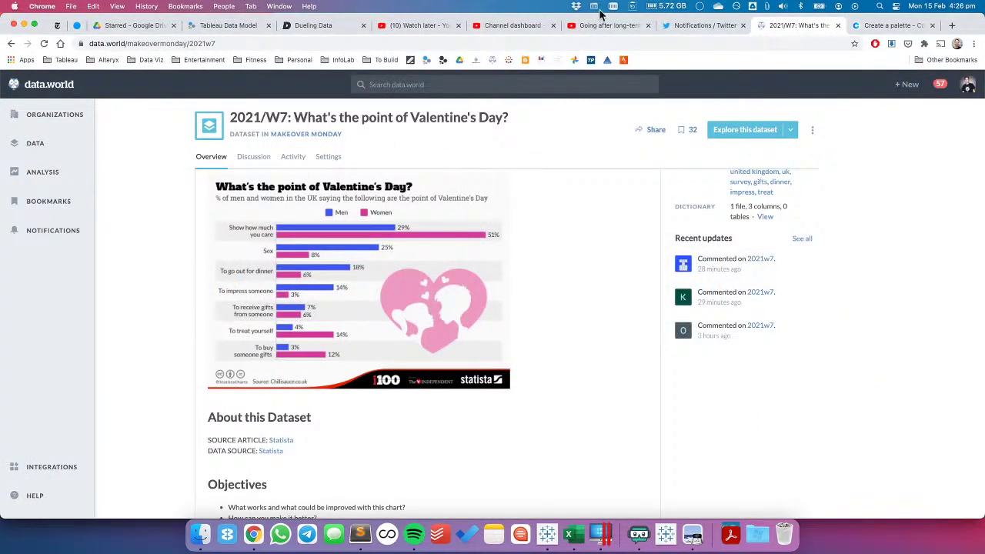
pyautogui.click(892, 26)
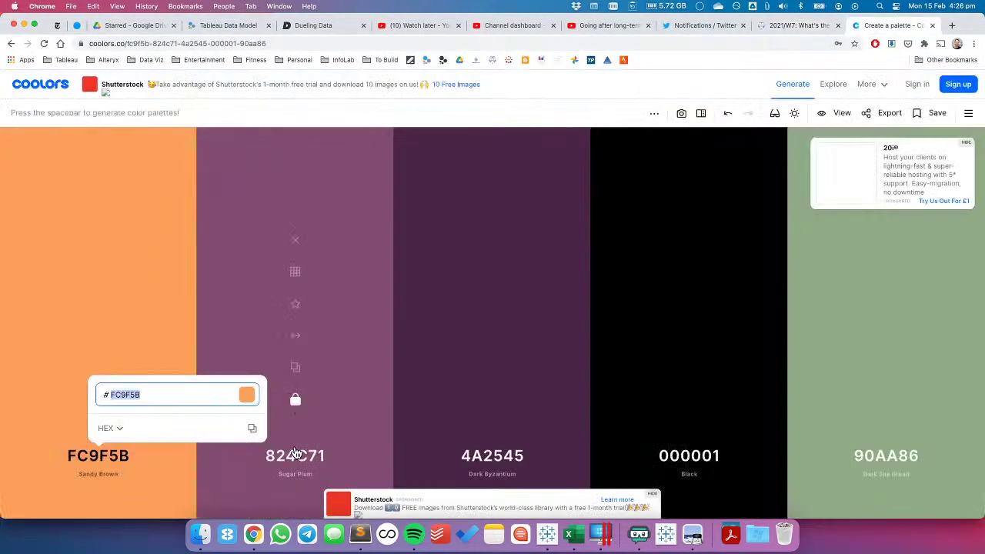
pyautogui.click(296, 455)
pyautogui.press('super+c')
pyautogui.press('super+Tab')
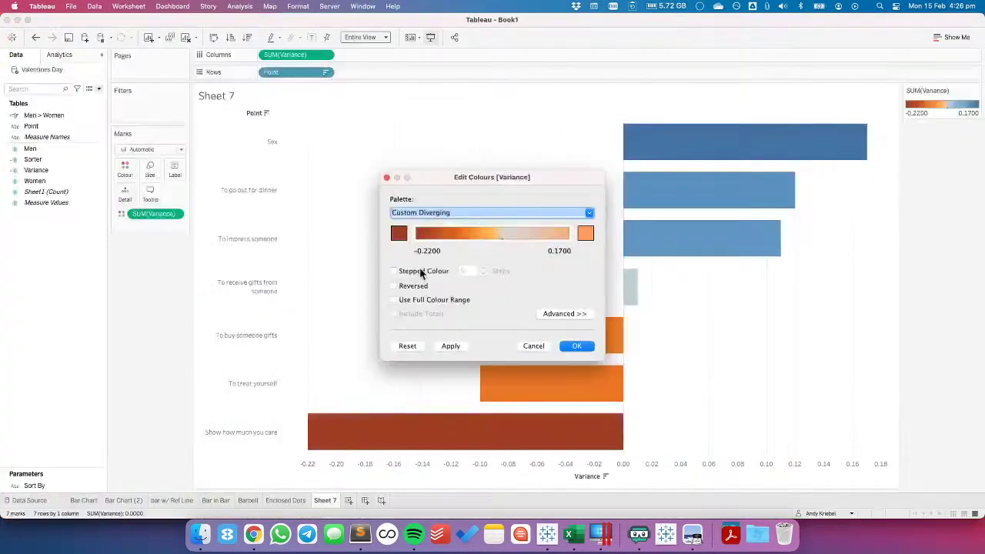
pyautogui.click(399, 231)
pyautogui.doubleClick(418, 293)
pyautogui.press('super+v')
pyautogui.press('Return')
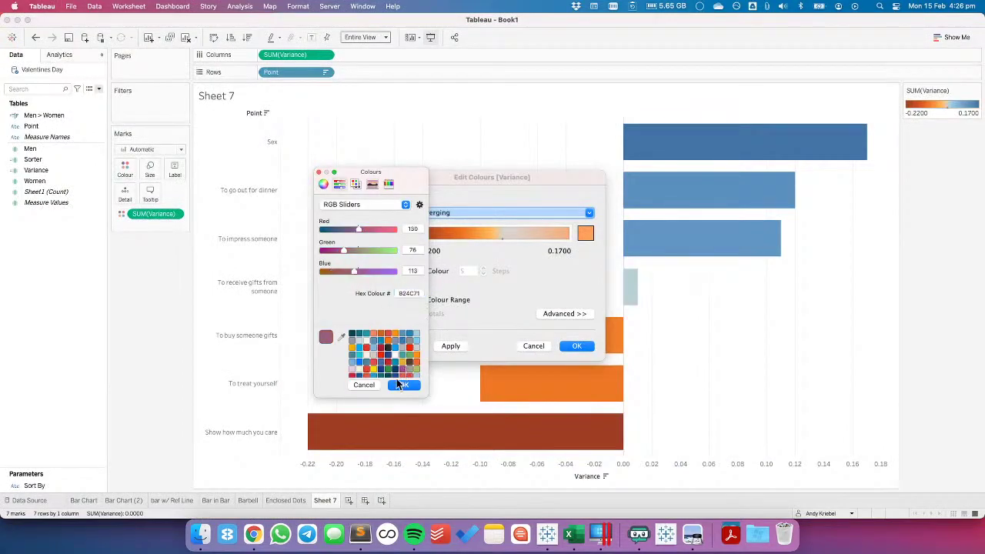
pyautogui.click(403, 385)
pyautogui.click(578, 346)
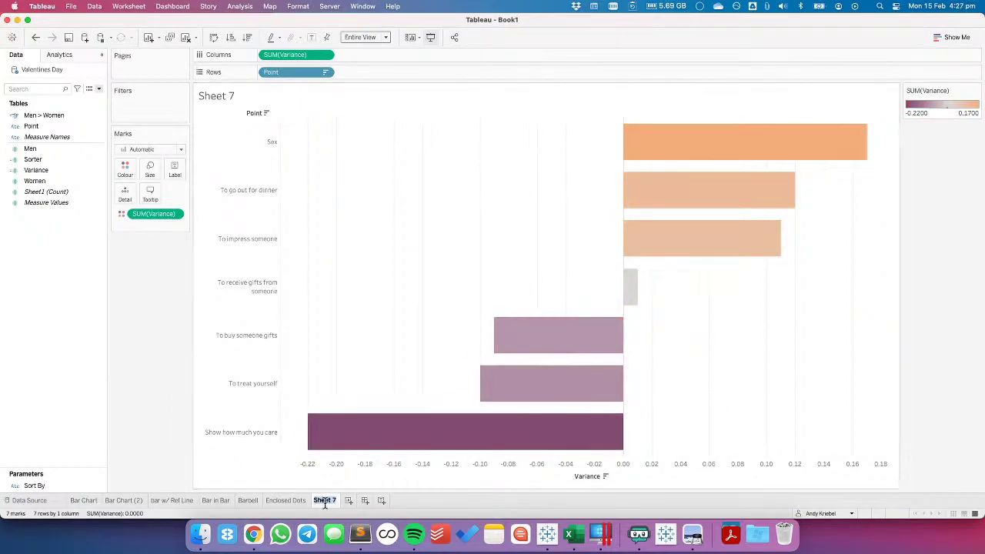
# Rename the Sheet 7 tab to 'Men vs. Women' and switch back to Enclosed Dots
pyautogui.moveTo(324, 503)
pyautogui.write('Wh')
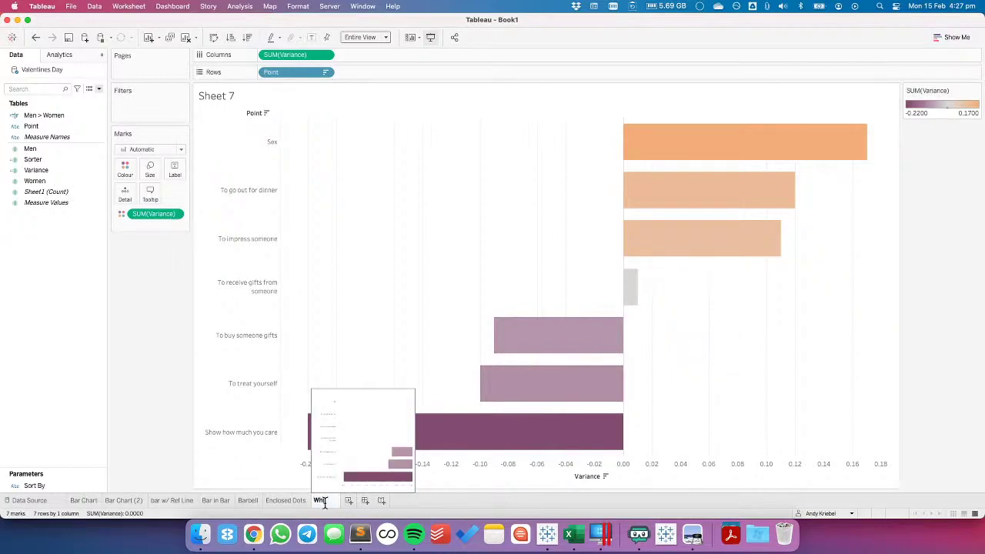
pyautogui.write('en vs. Women')
pyautogui.press('Return')
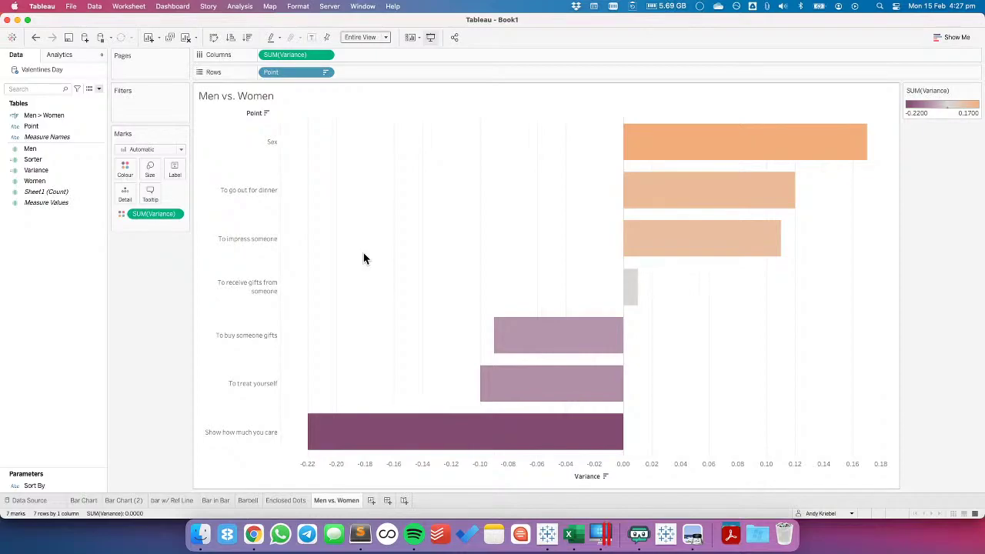
pyautogui.click(285, 501)
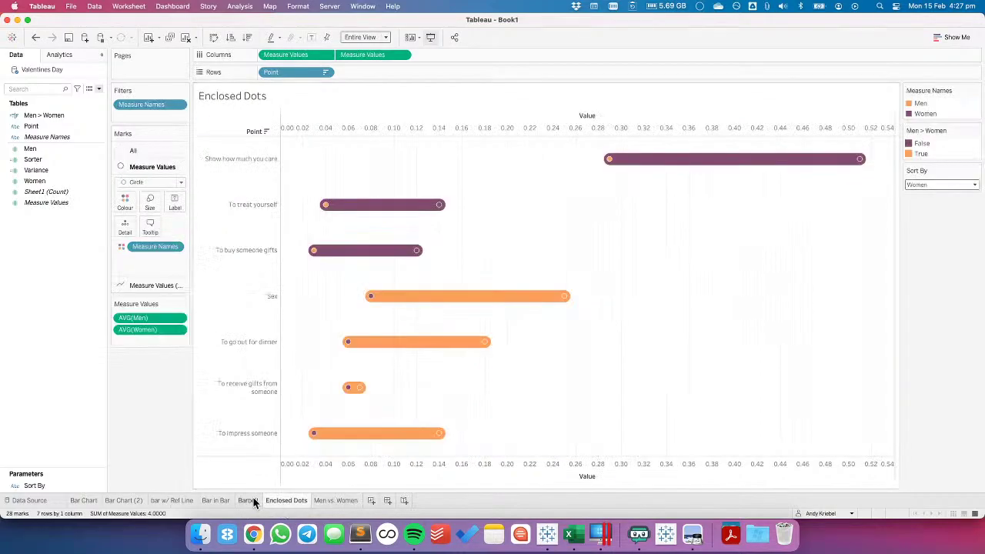
# On the Bar Chart sheet, set grid lines and zero lines to None
pyautogui.moveTo(254, 502)
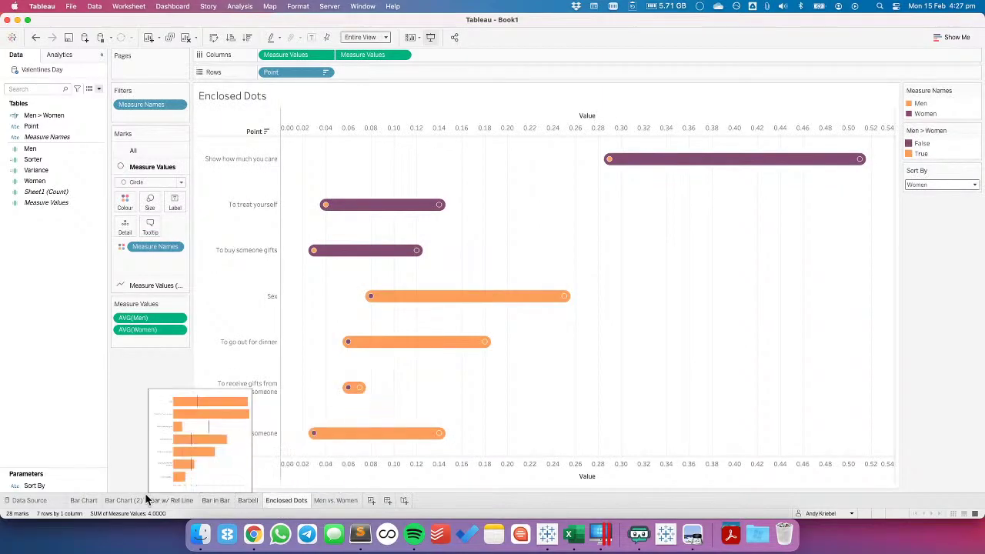
pyautogui.click(87, 499)
pyautogui.moveTo(130, 503)
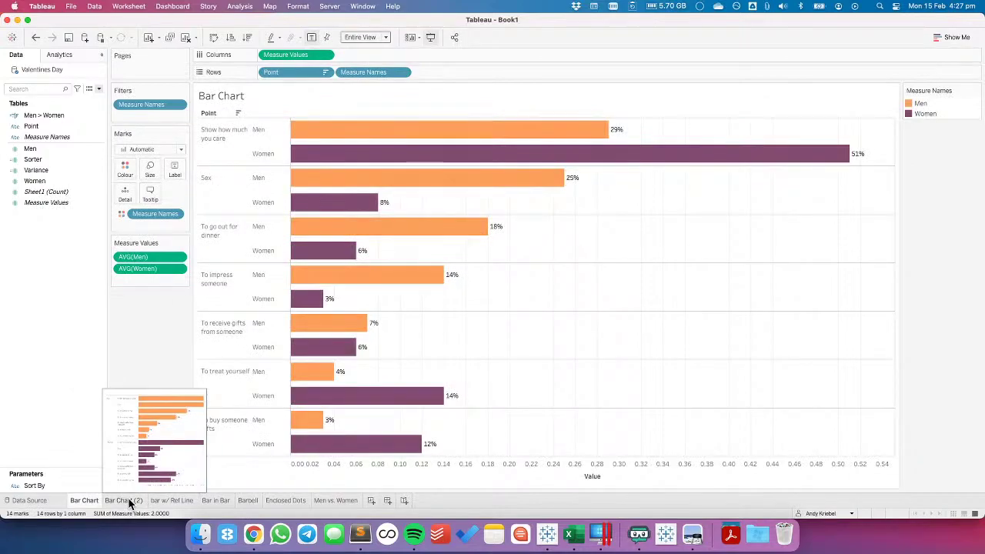
pyautogui.rightClick(528, 255)
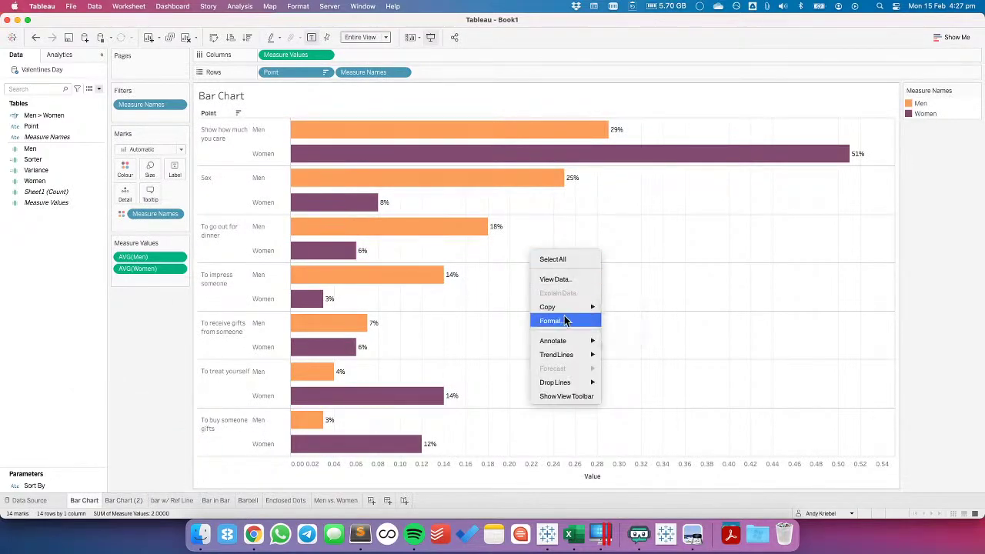
pyautogui.press('Return')
pyautogui.click(62, 73)
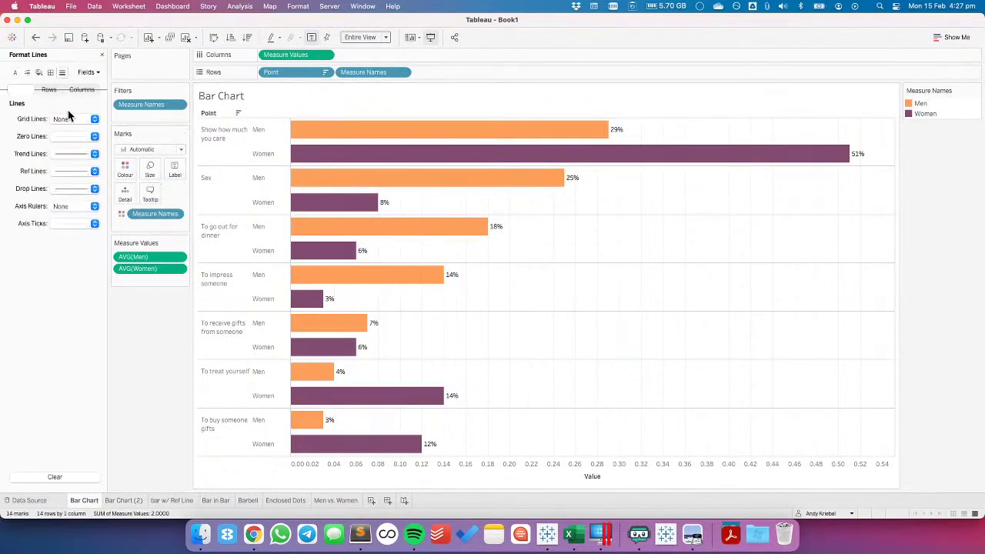
pyautogui.click(69, 126)
pyautogui.click(73, 146)
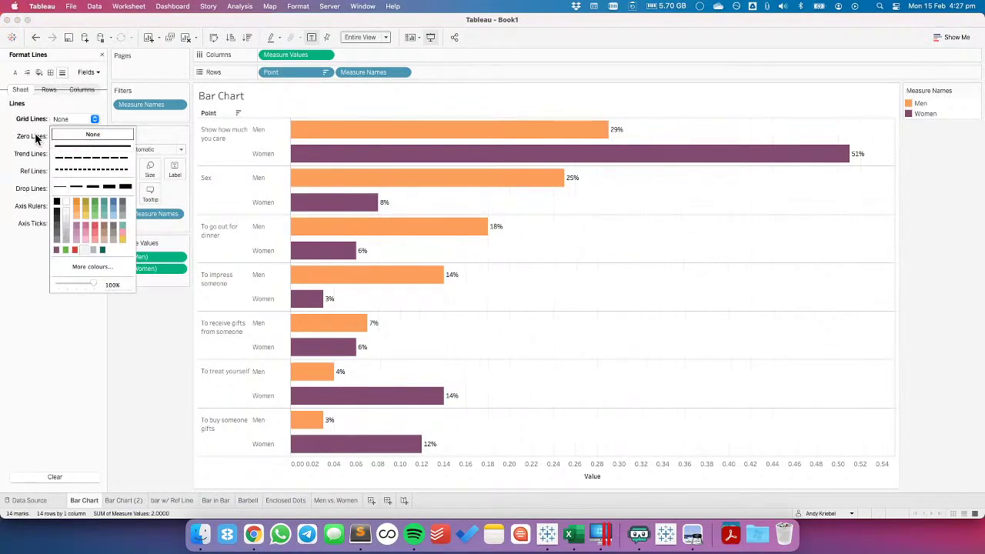
pyautogui.click(36, 138)
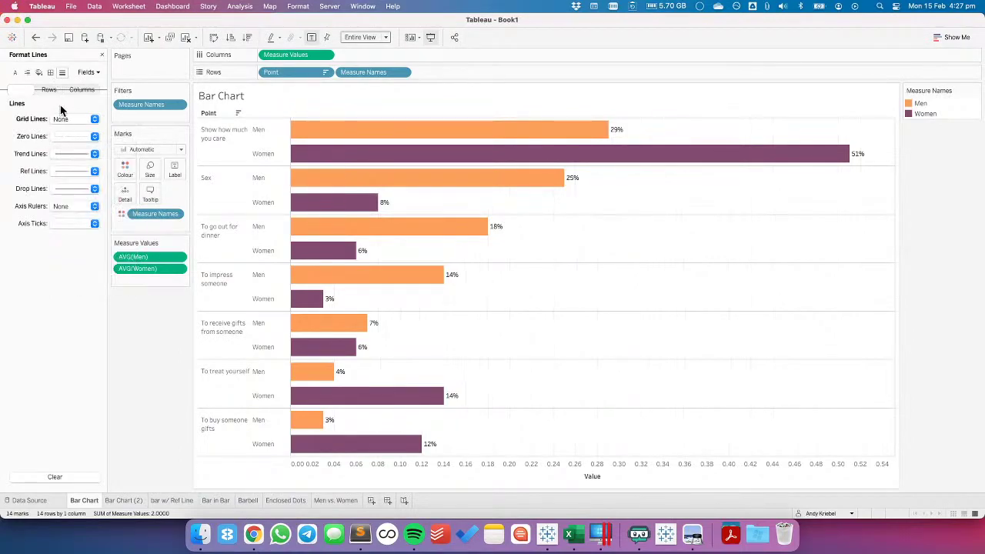
pyautogui.click(69, 139)
pyautogui.click(71, 151)
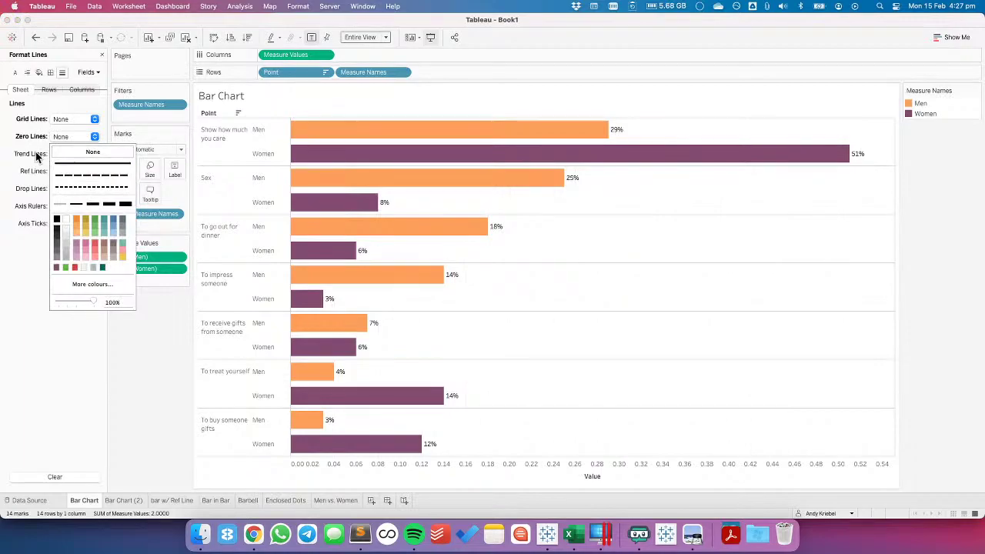
pyautogui.click(39, 156)
# Remove the row and column divider lines from the Bar Chart
pyautogui.click(50, 72)
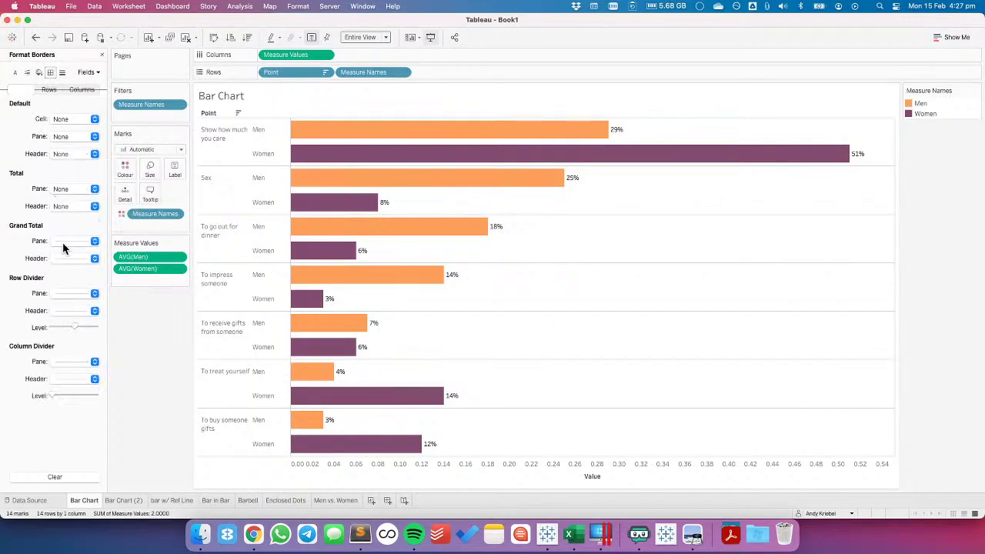
pyautogui.click(73, 297)
pyautogui.click(86, 308)
pyautogui.click(33, 323)
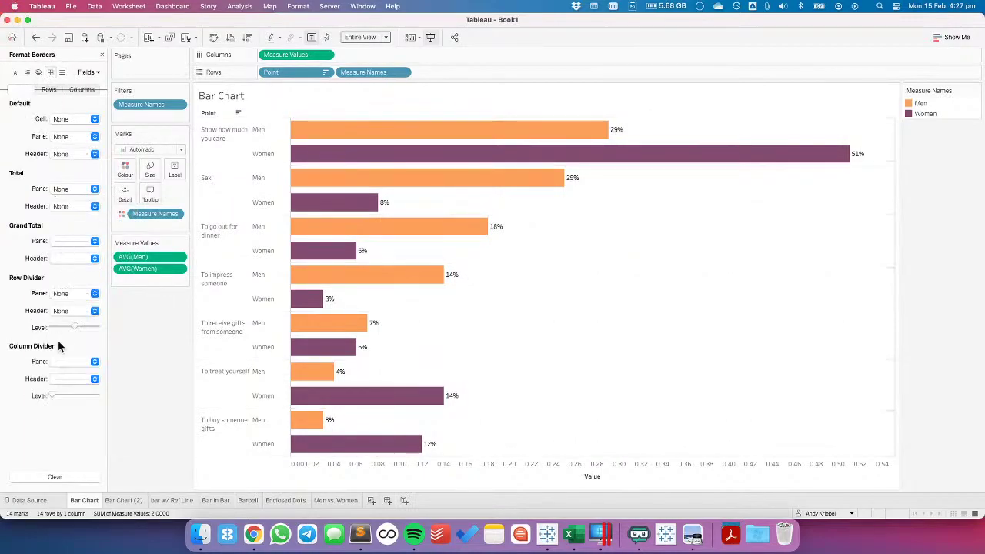
pyautogui.click(76, 362)
pyautogui.click(86, 213)
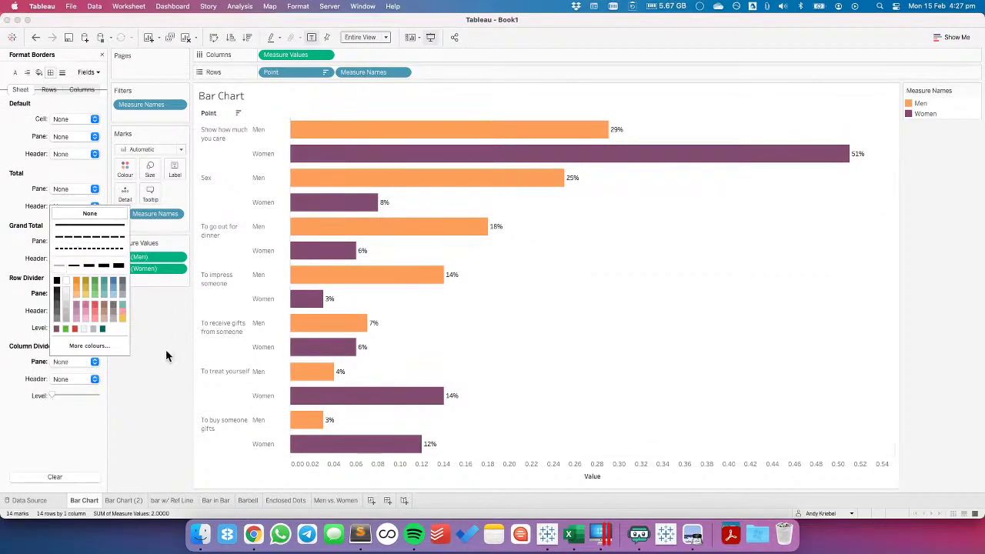
pyautogui.click(162, 358)
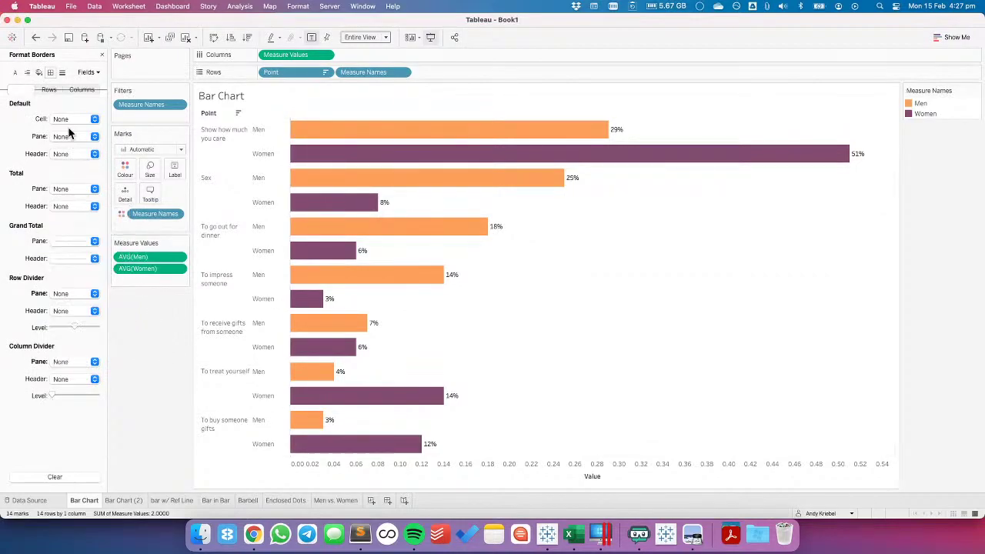
# Add grey row banding to the Bar Chart
pyautogui.click(38, 72)
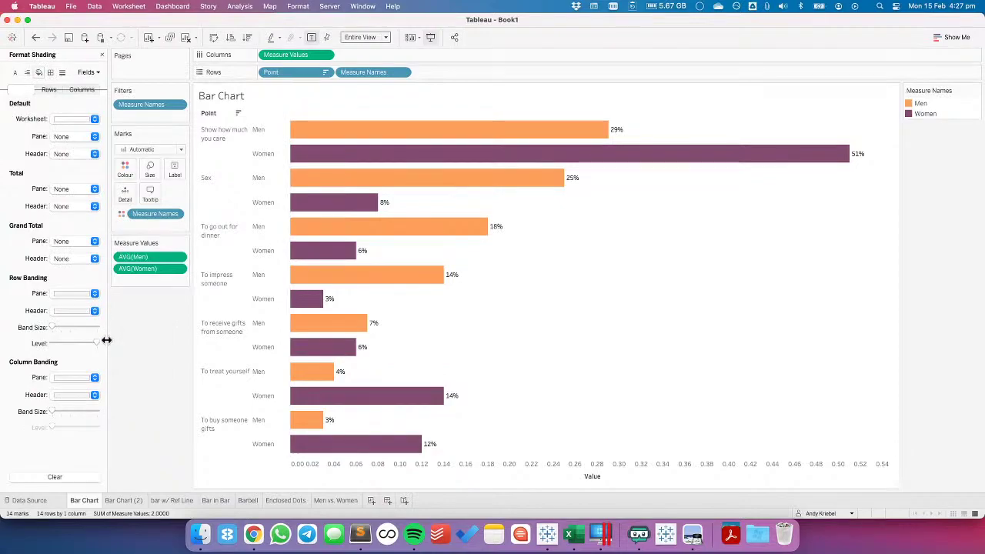
pyautogui.click(62, 329)
pyautogui.moveTo(62, 329)
pyautogui.mouseDown()
pyautogui.moveTo(87, 330)
pyautogui.moveTo(60, 329)
pyautogui.mouseUp()
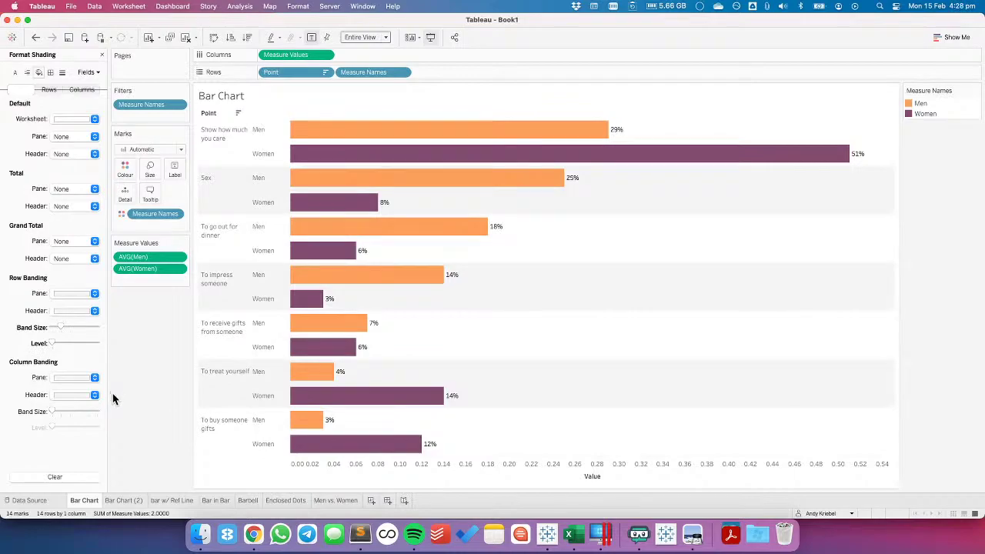
# Centre the Bar Chart's question row labels vertically
pyautogui.rightClick(223, 283)
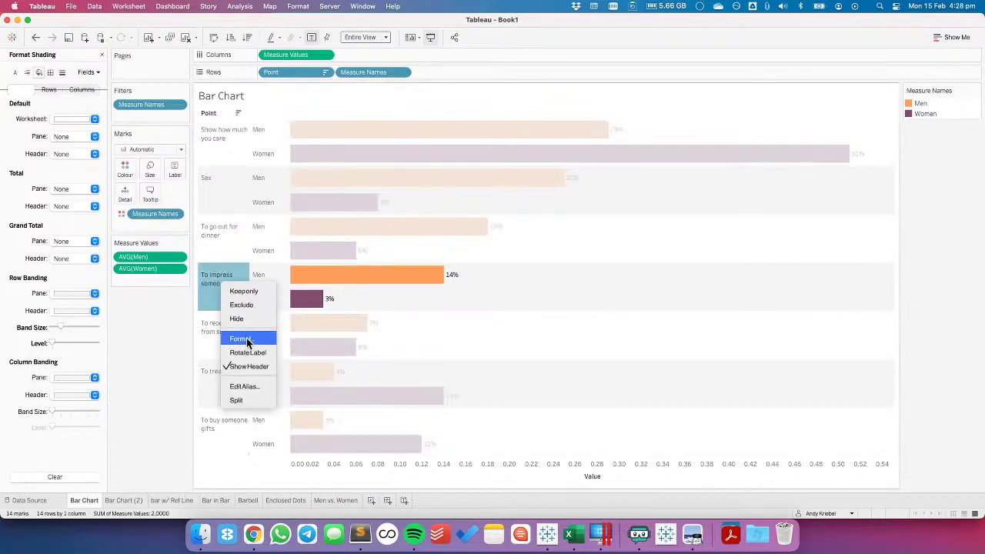
pyautogui.click(244, 340)
pyautogui.click(70, 137)
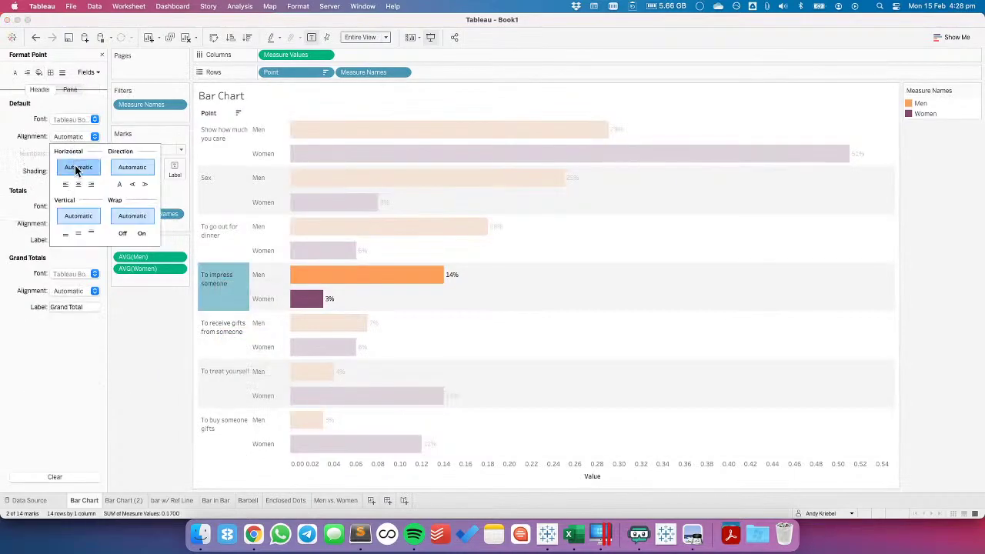
pyautogui.click(77, 233)
pyautogui.click(126, 343)
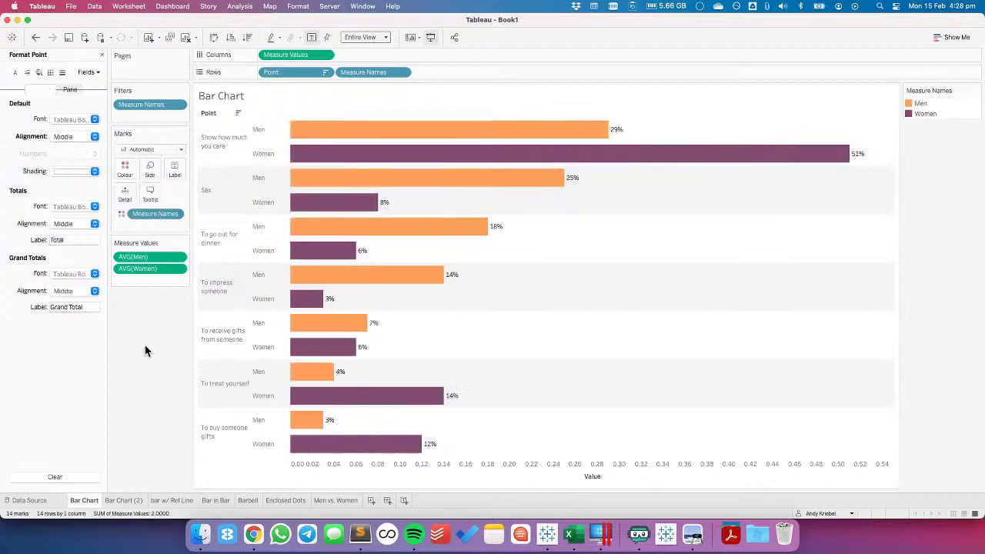
pyautogui.press('super+Tab')
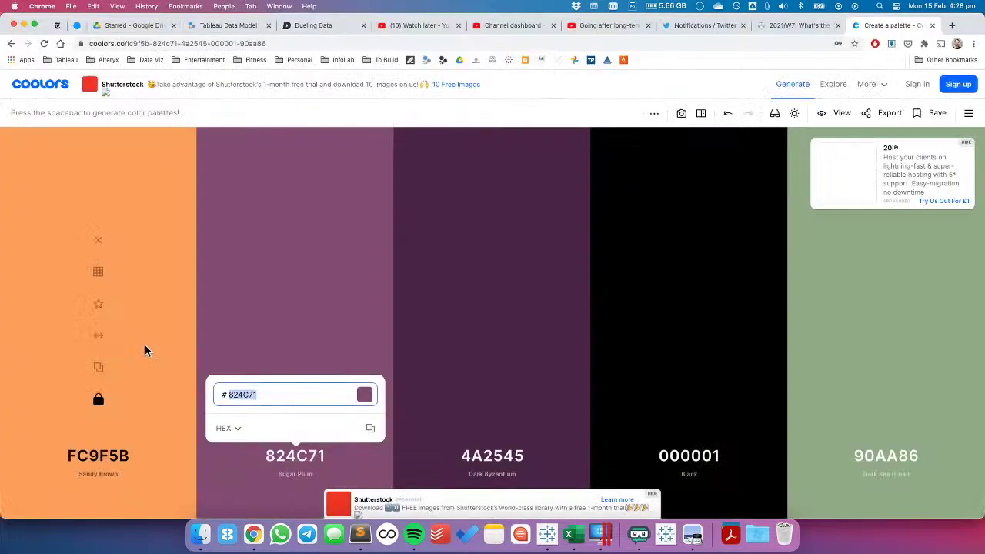
pyautogui.click(775, 27)
pyautogui.press('super+Tab')
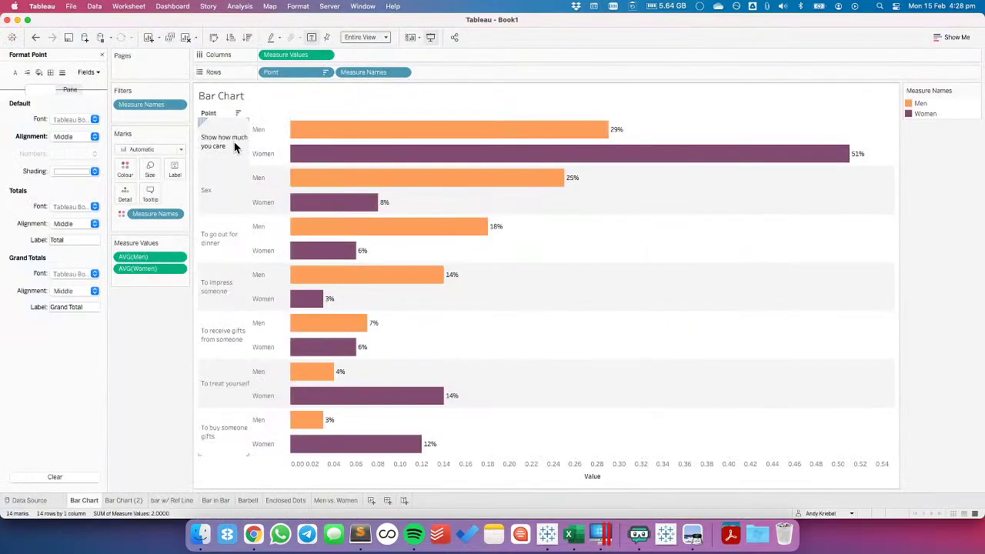
# Right-align the question labels and widen their column so most fit on one line
pyautogui.rightClick(234, 142)
pyautogui.click(258, 202)
pyautogui.click(77, 136)
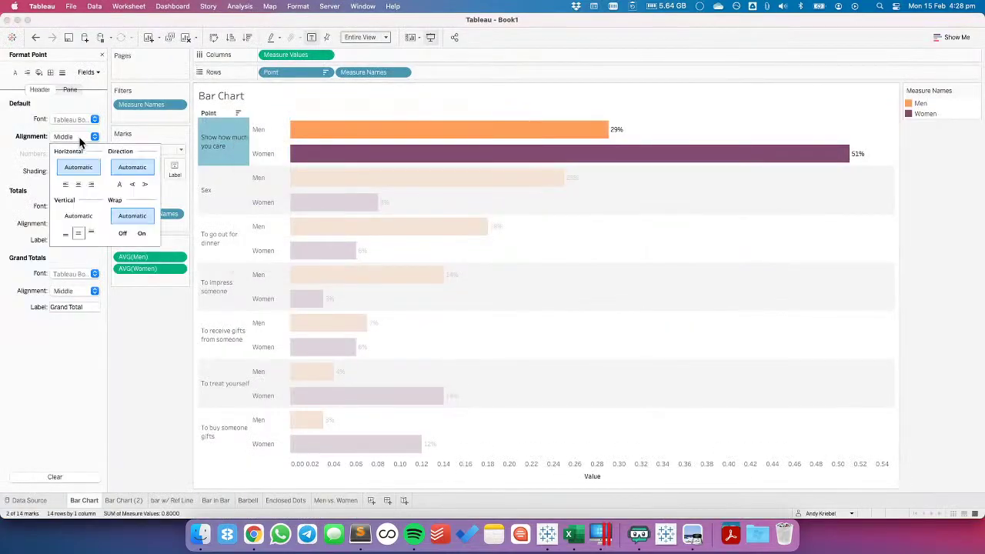
pyautogui.click(91, 184)
pyautogui.click(127, 376)
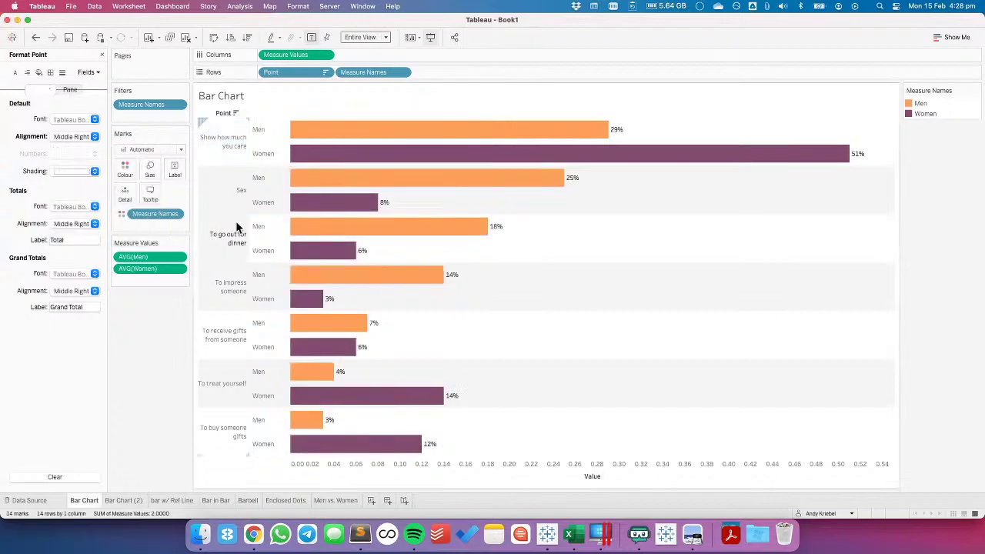
pyautogui.moveTo(274, 207); pyautogui.dragTo(282, 261)
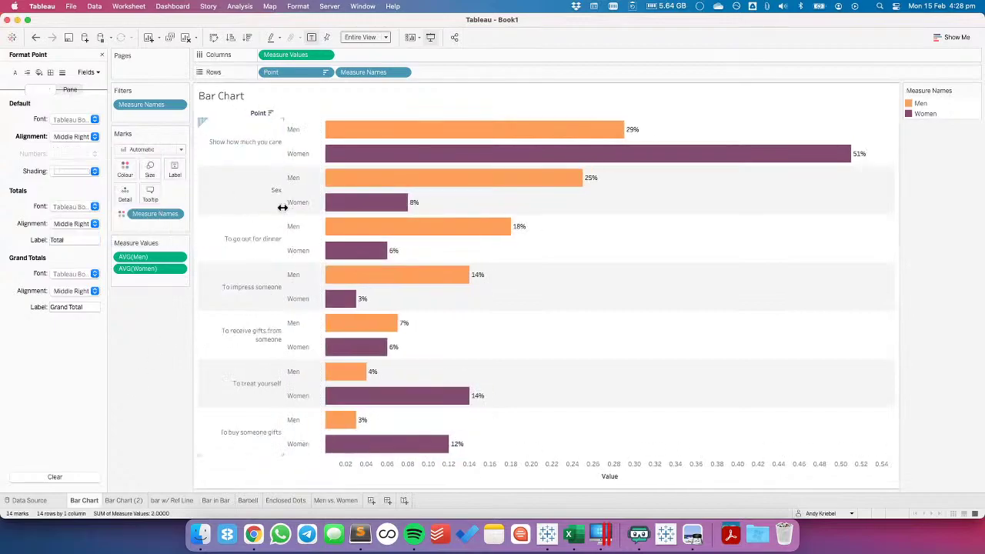
# Compare the Bar Chart against the original Valentine's Day chart in the browser
pyautogui.press('super+Tab')
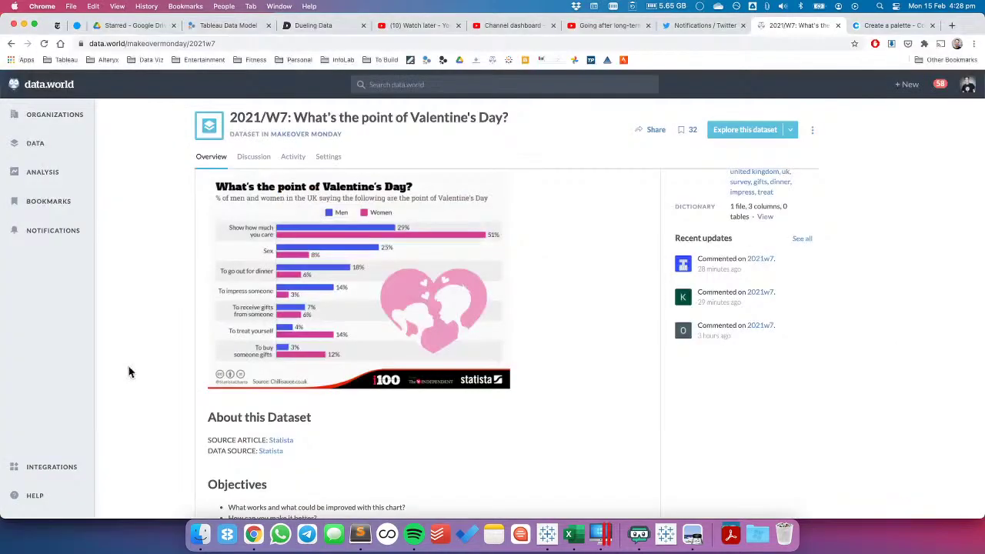
pyautogui.press('super+Tab')
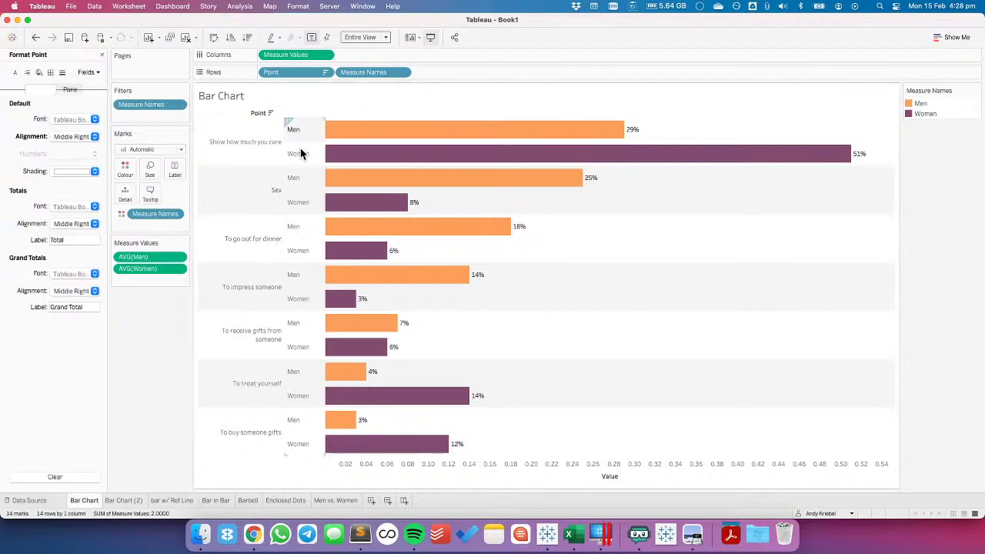
pyautogui.moveTo(397, 232)
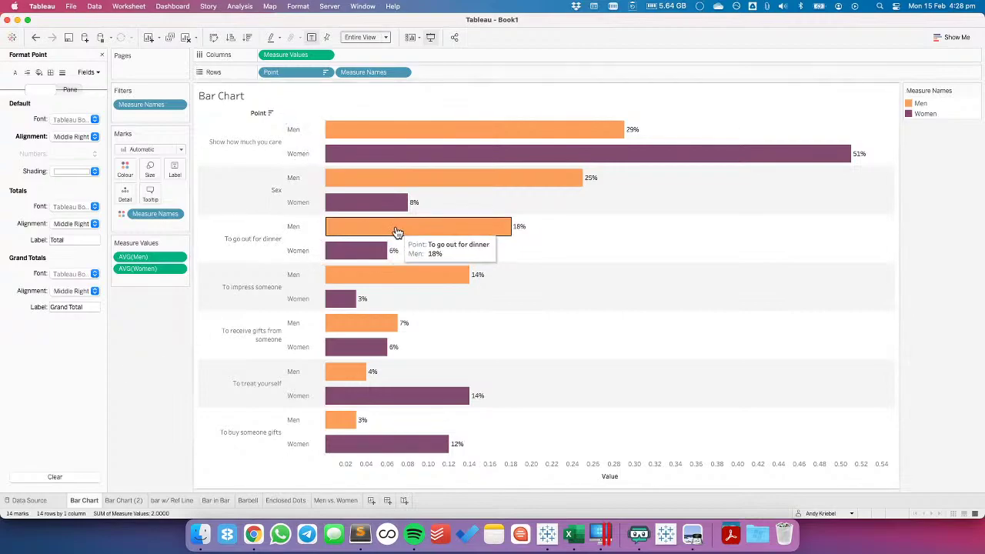
pyautogui.press('super+Tab')
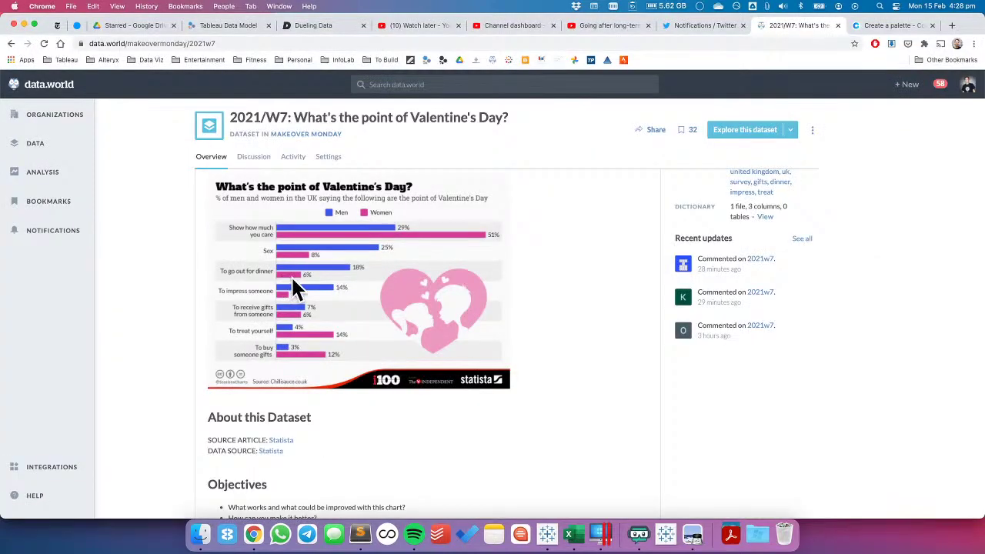
pyautogui.press('super+Tab')
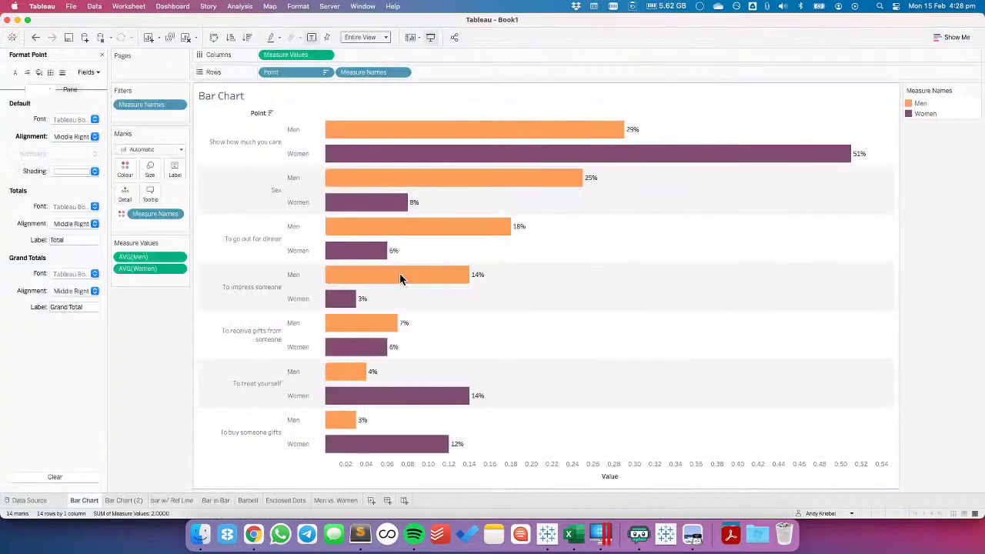
# Make bar value labels 14 pt Tableau Medium matching mark colour, then add Sheet 8
pyautogui.click(175, 171)
pyautogui.click(242, 237)
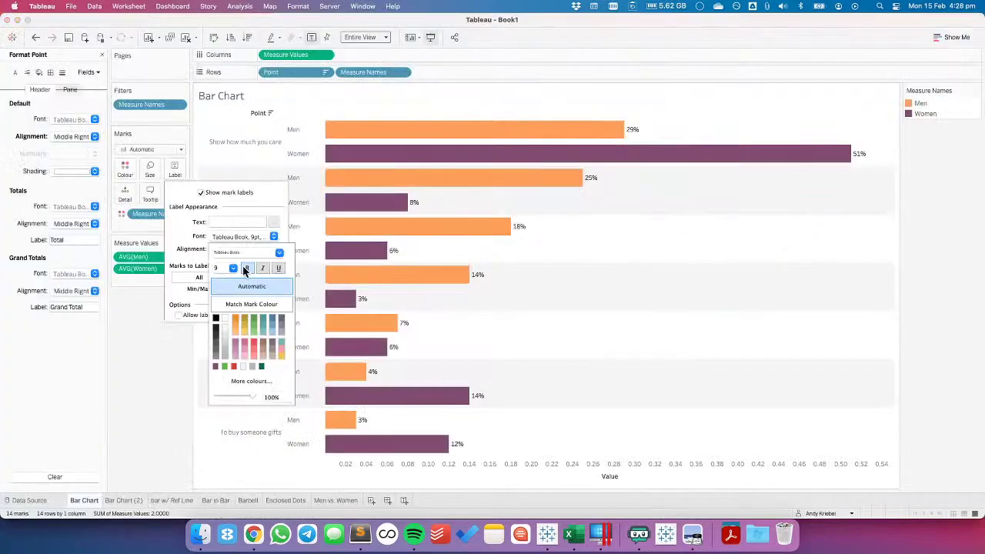
pyautogui.click(247, 305)
pyautogui.click(234, 267)
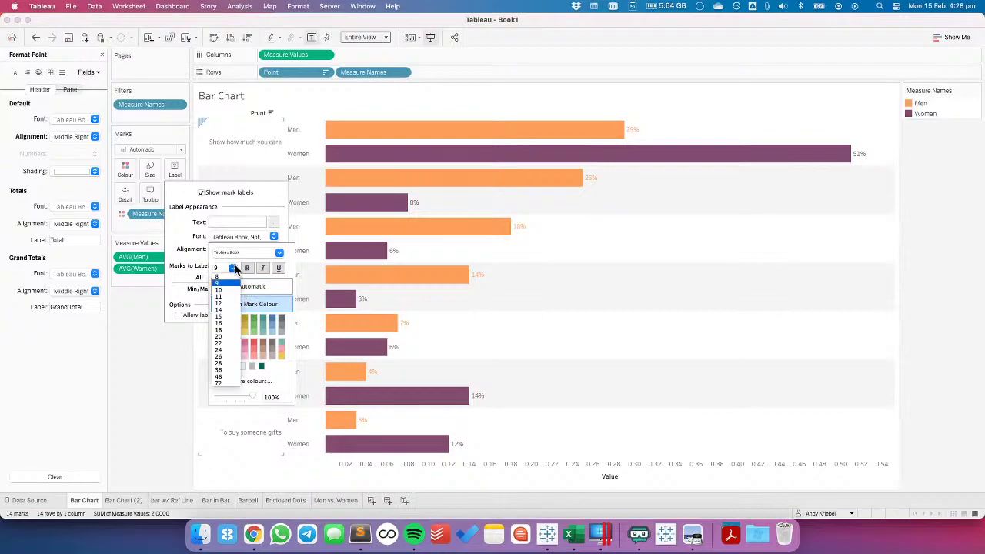
pyautogui.click(225, 310)
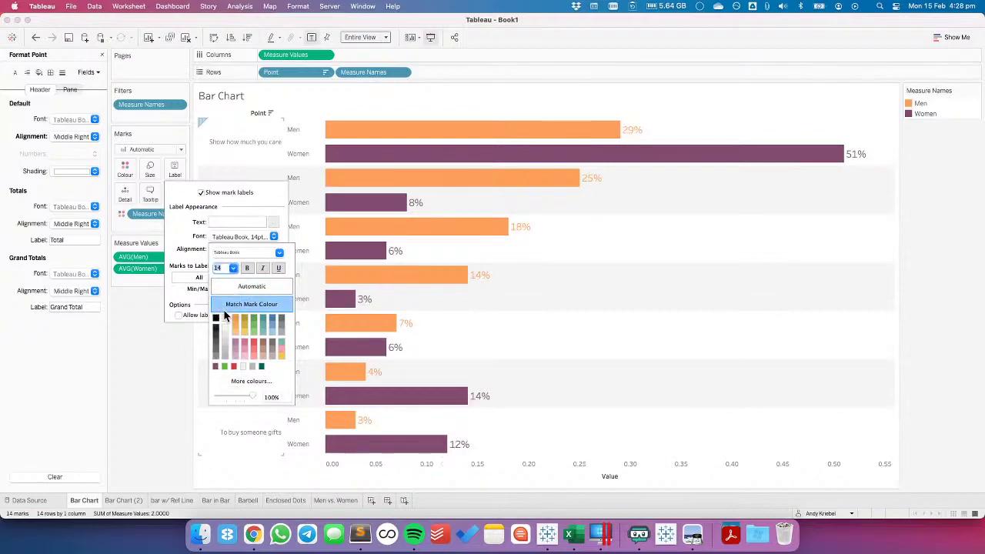
pyautogui.click(278, 253)
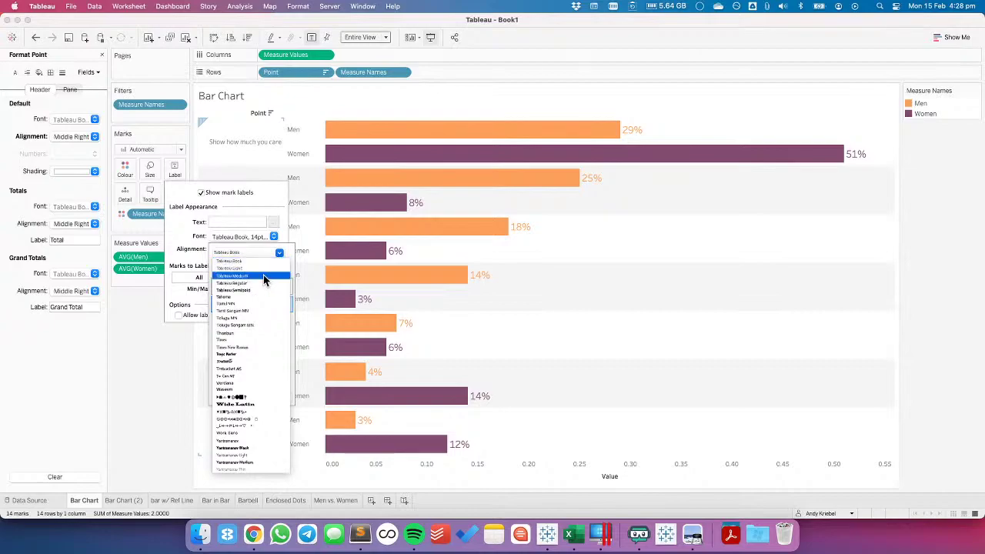
pyautogui.click(264, 275)
pyautogui.click(157, 370)
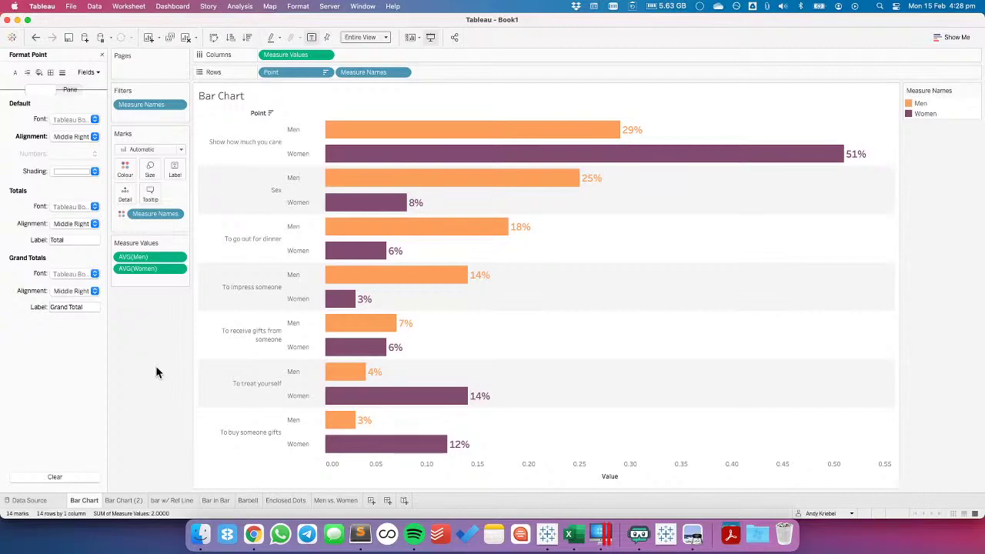
pyautogui.click(349, 499)
pyautogui.click(371, 500)
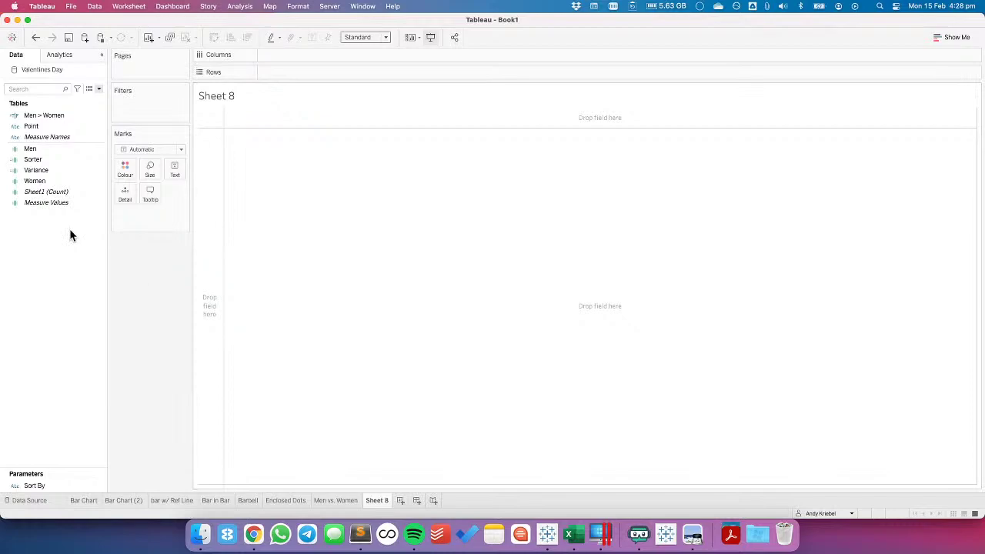
# Connect Valentines Day.xlsx from the 2021 folder as a new Excel data source
pyautogui.press('super+Tab')
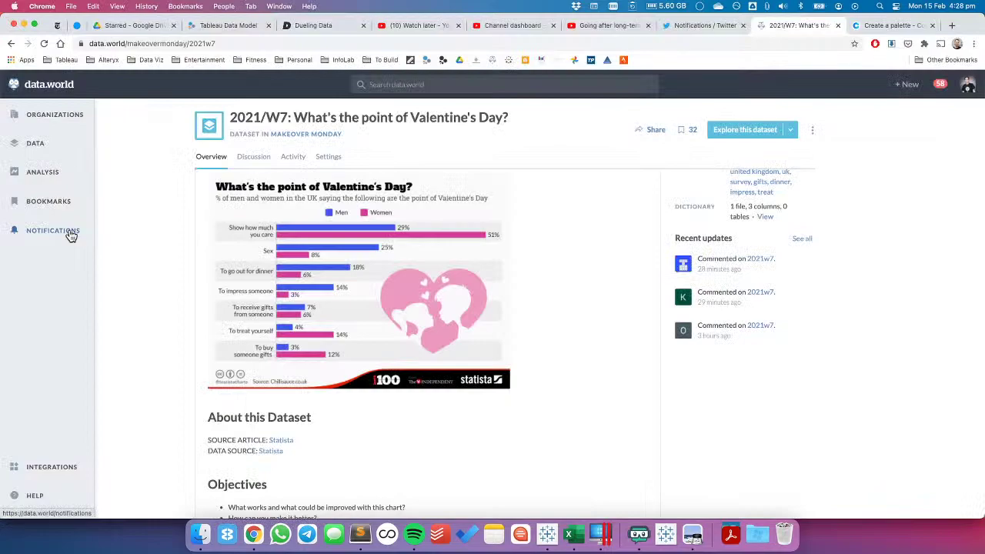
pyautogui.press('super+Tab')
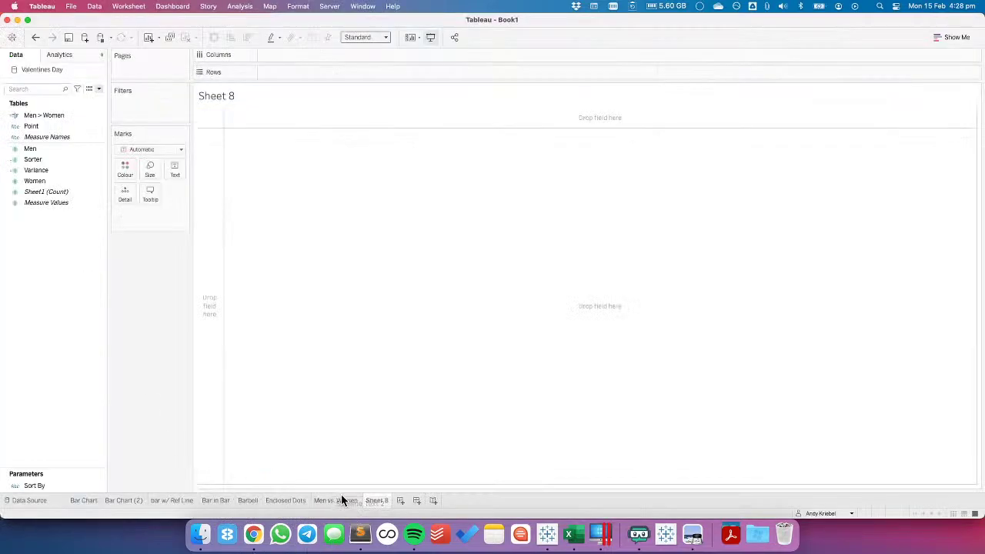
pyautogui.click(85, 39)
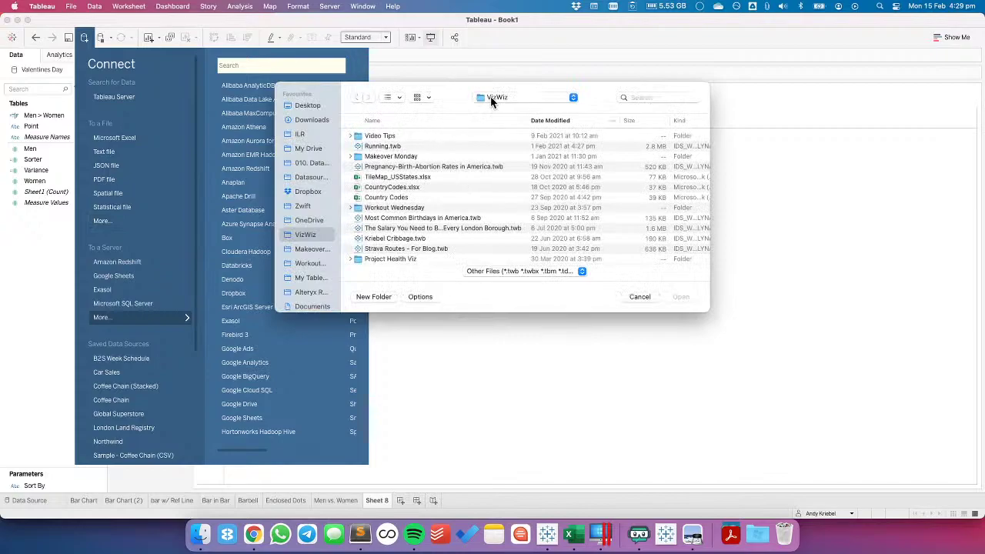
pyautogui.click(492, 99)
pyautogui.click(495, 185)
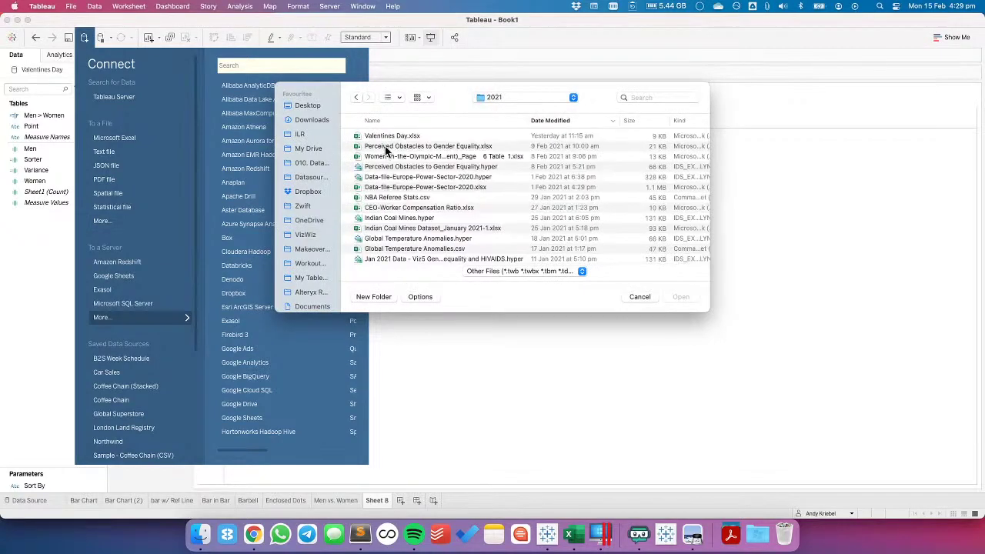
pyautogui.click(383, 137)
pyautogui.click(680, 297)
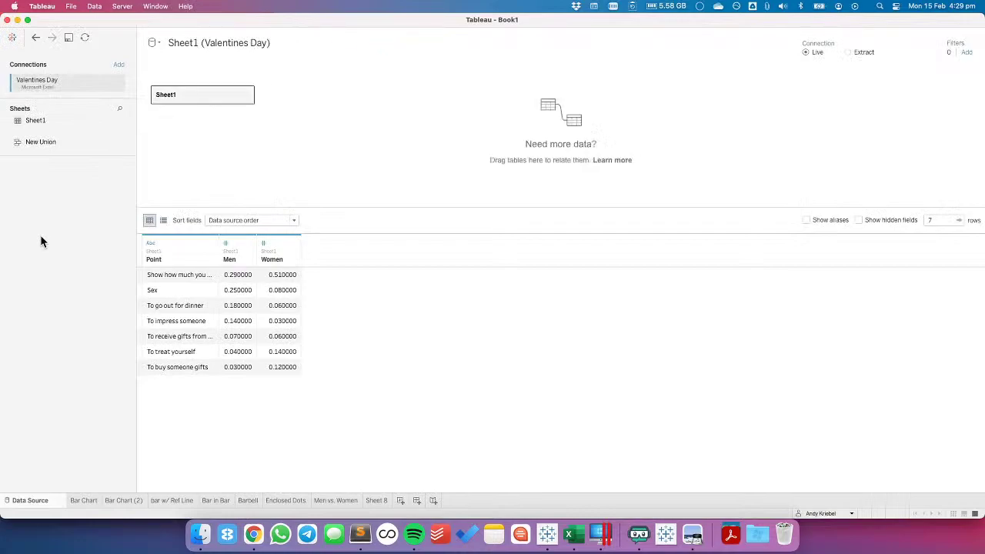
# Rename the data source to 'Valentines Day w/ Waffles'
pyautogui.doubleClick(204, 43)
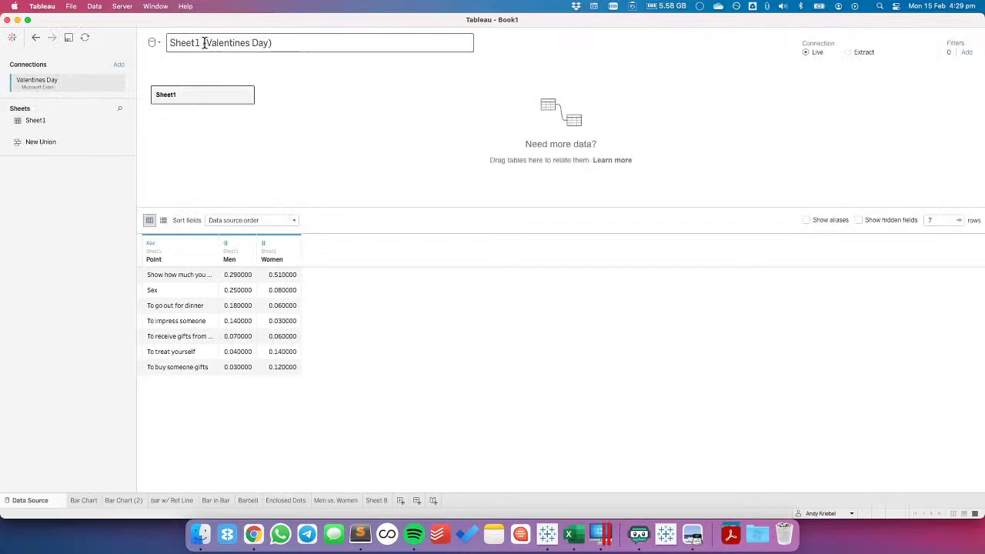
pyautogui.moveTo(202, 43); pyautogui.dragTo(154, 44)
pyautogui.press('BackSpace')
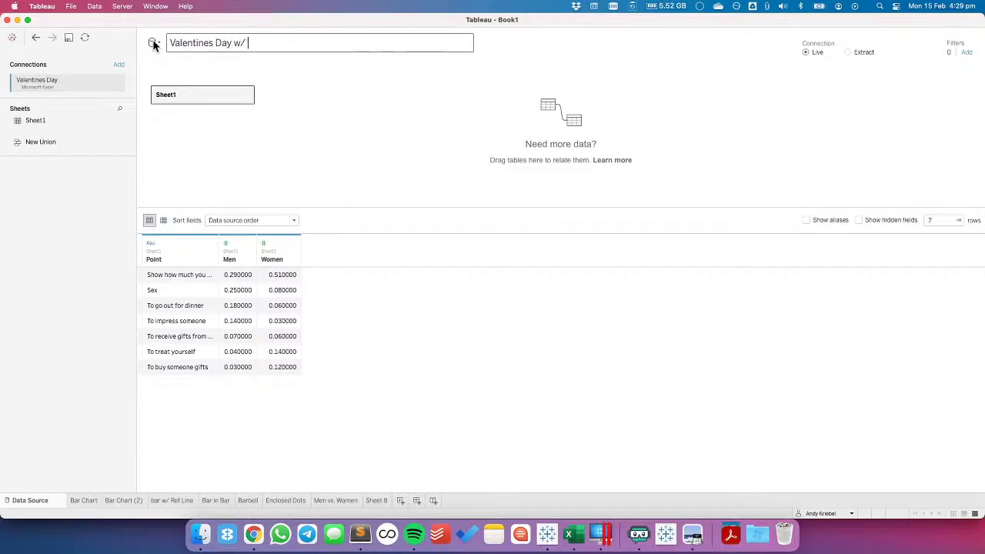
pyautogui.write('w/ Waffles')
# Pivot the Men and Women columns into rows
pyautogui.click(245, 248)
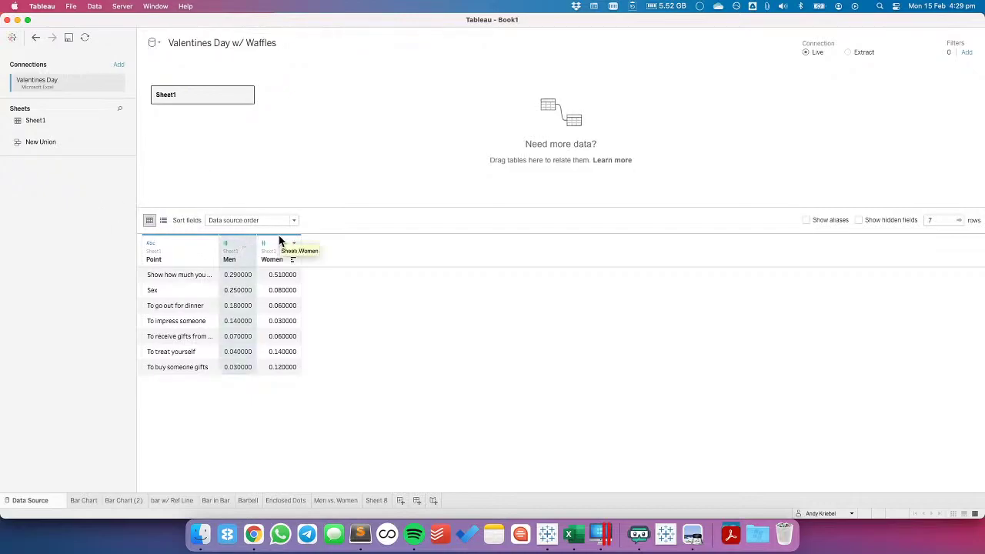
pyautogui.keyDown('shift'); pyautogui.click(280, 241); pyautogui.keyUp('shift')
pyautogui.click(294, 243)
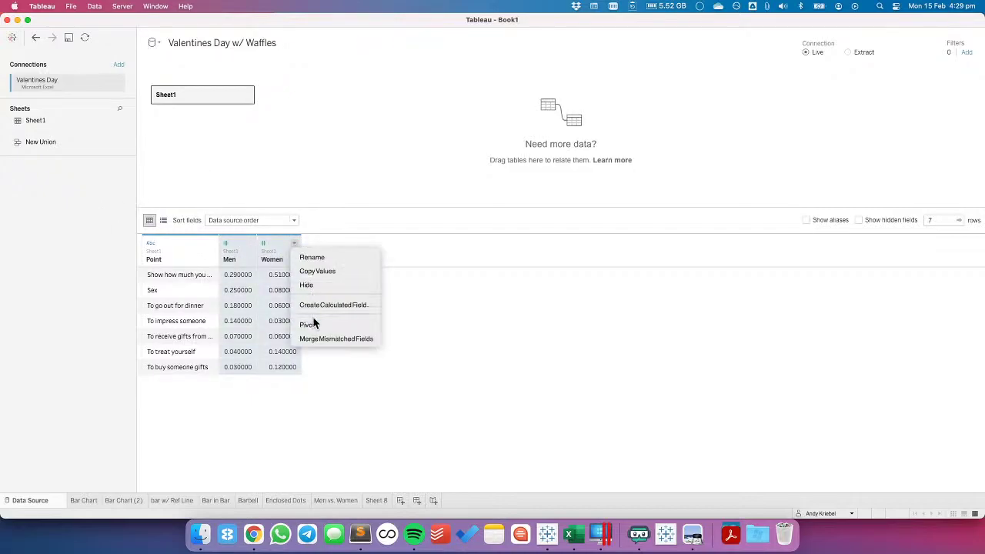
pyautogui.click(307, 324)
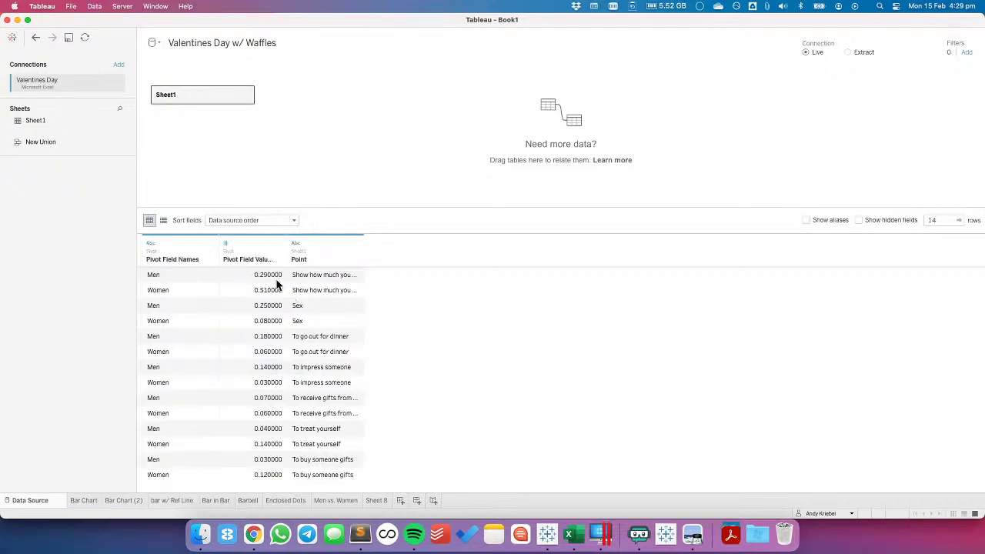
# Rename the pivot columns to Gender and Reponse Rate
pyautogui.click(182, 260)
pyautogui.click(179, 259)
pyautogui.write('Gender')
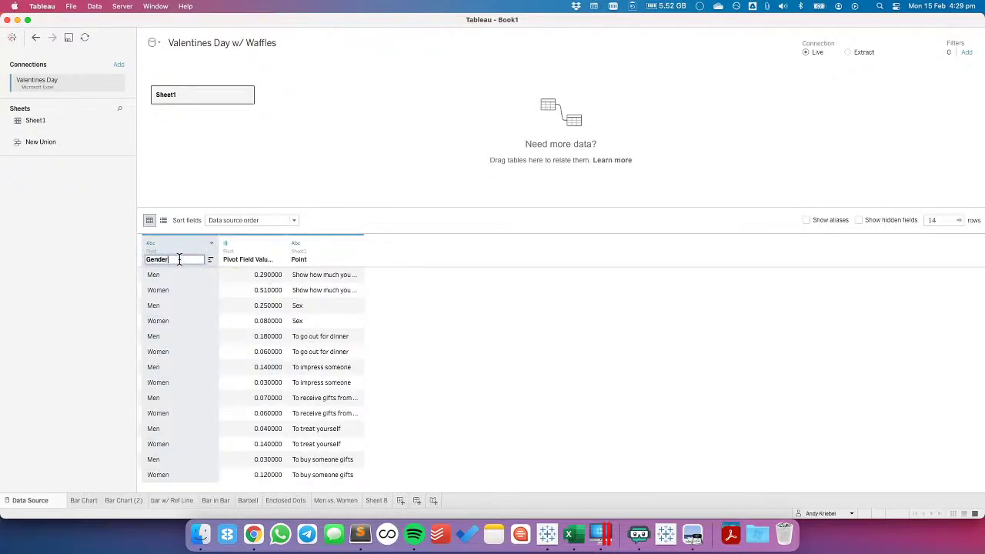
pyautogui.press('Tab')
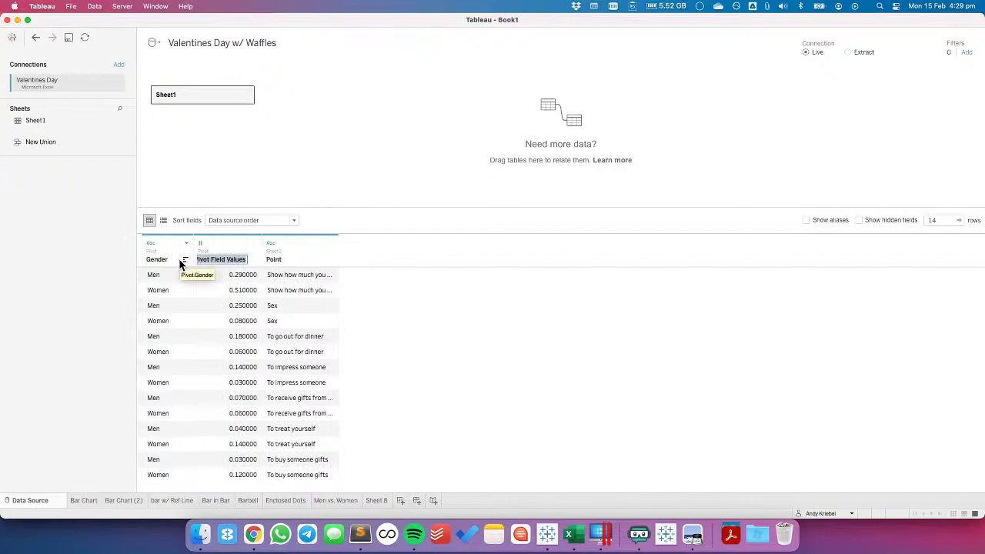
pyautogui.press('super+Tab')
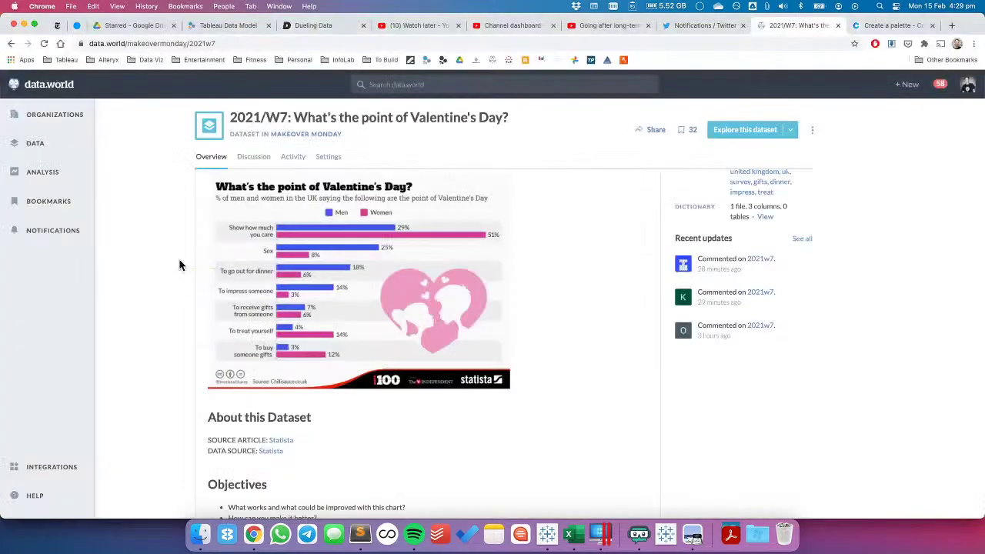
pyautogui.press('super+Tab')
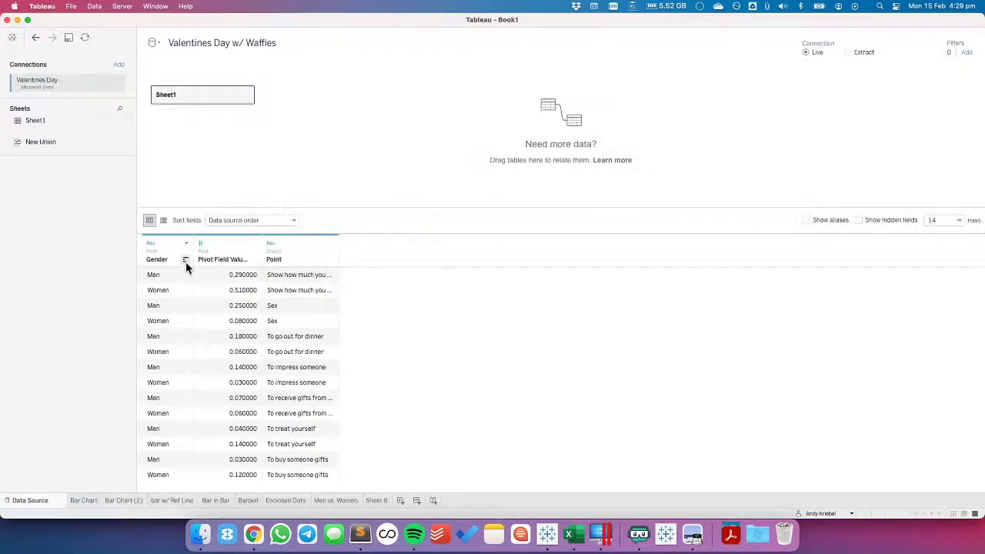
pyautogui.doubleClick(213, 260)
pyautogui.write('Res')
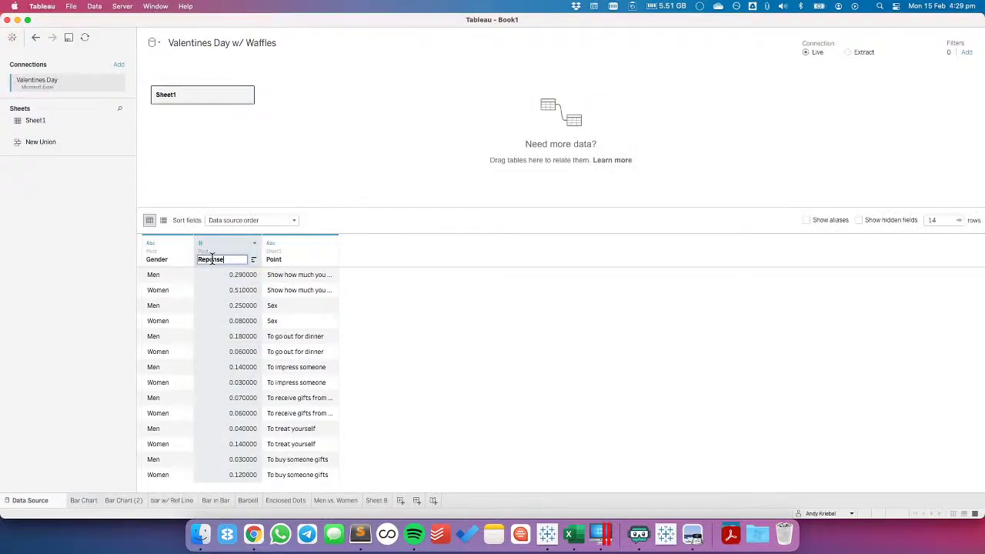
pyautogui.write('ponse Rate')
pyautogui.press('Return')
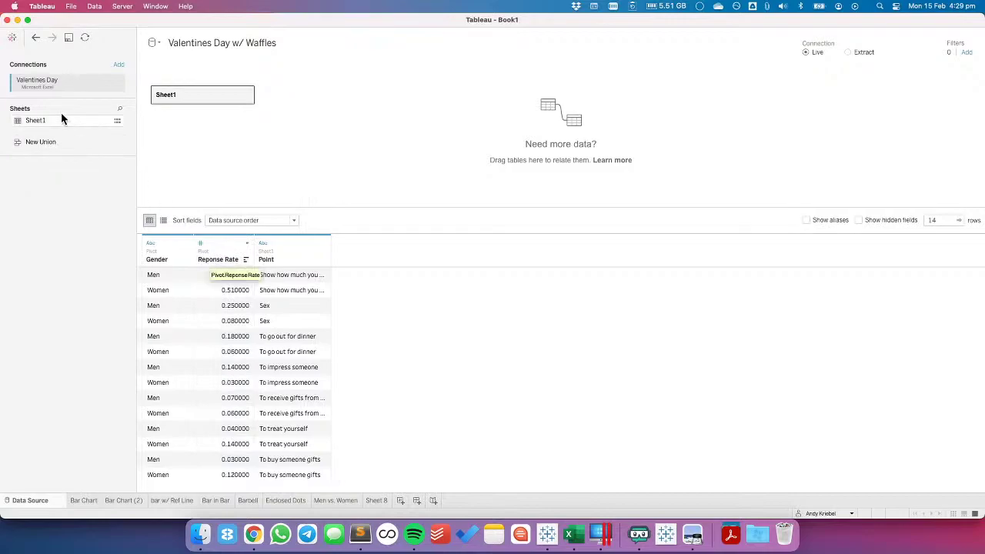
# Return from Sheet 8 to editing the Valentines Day w/ Waffles data source
pyautogui.click(118, 66)
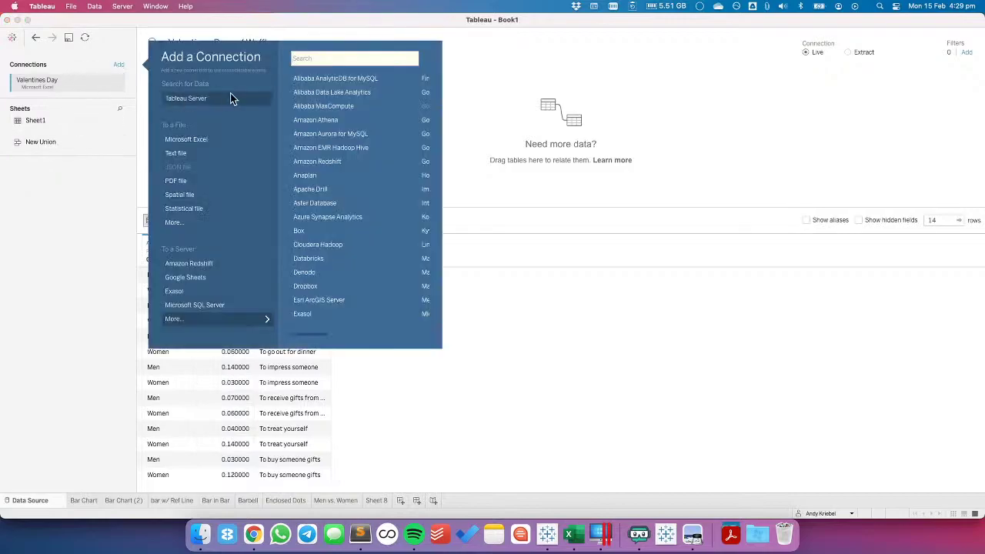
pyautogui.click(82, 216)
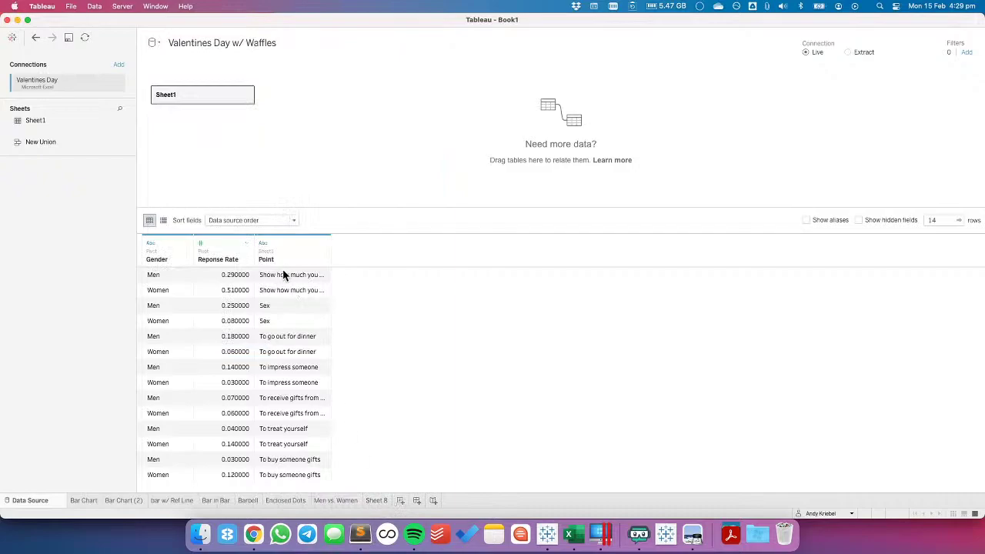
pyautogui.click(374, 500)
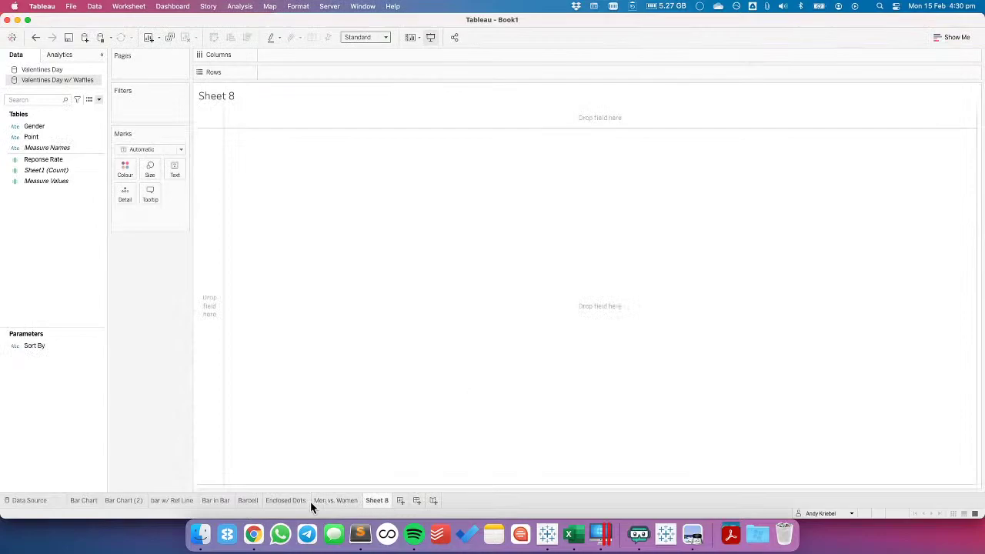
pyautogui.rightClick(53, 77)
pyautogui.click(69, 149)
# Add the VizWiz Waffle Chart Template.tde extract as a second connection and open its Sheet1 table
pyautogui.click(116, 66)
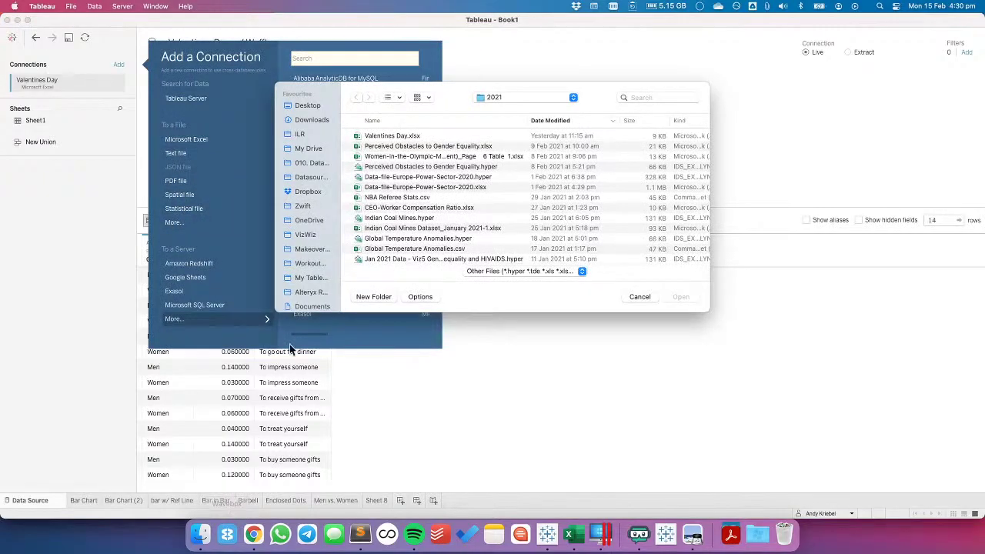
pyautogui.click(641, 97)
pyautogui.write('waffle')
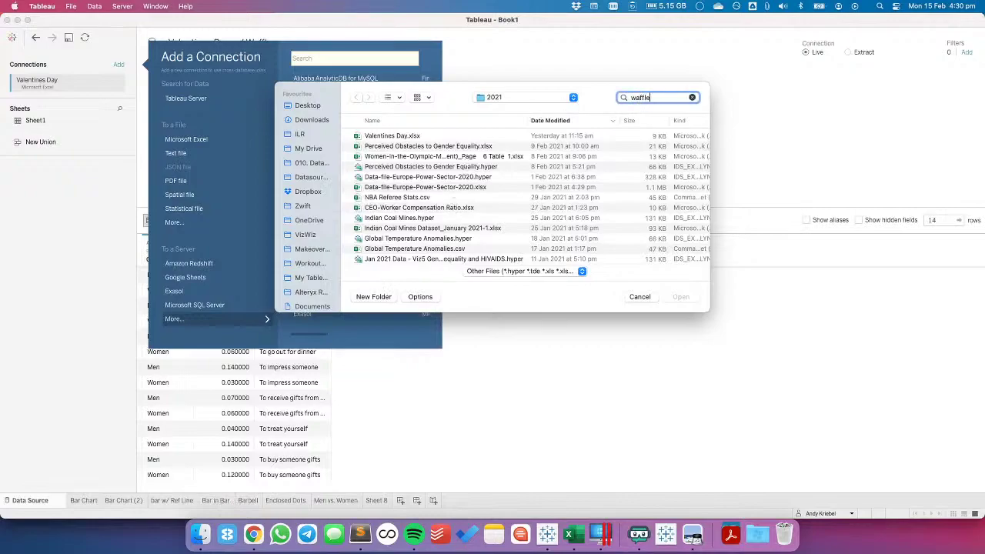
pyautogui.write(' chart template')
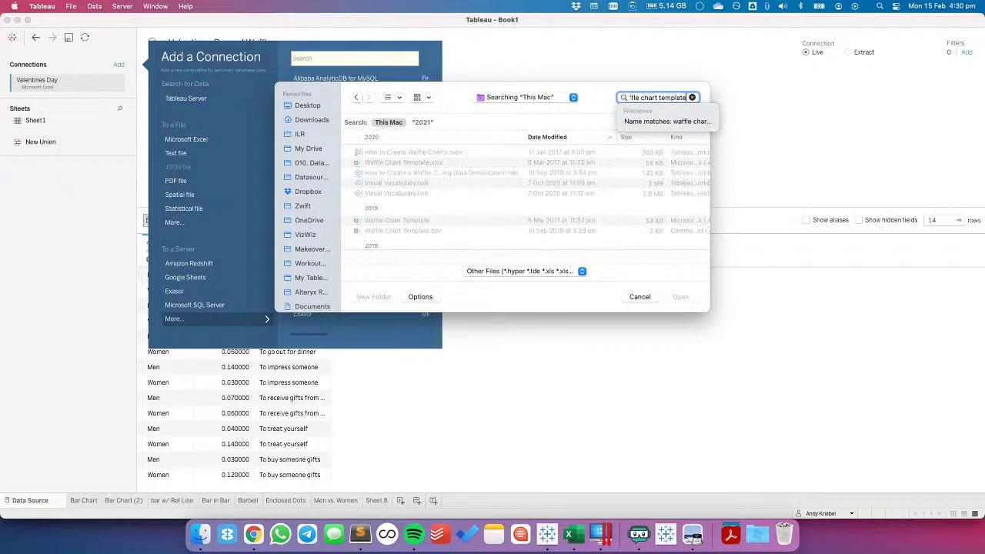
pyautogui.press('Down')
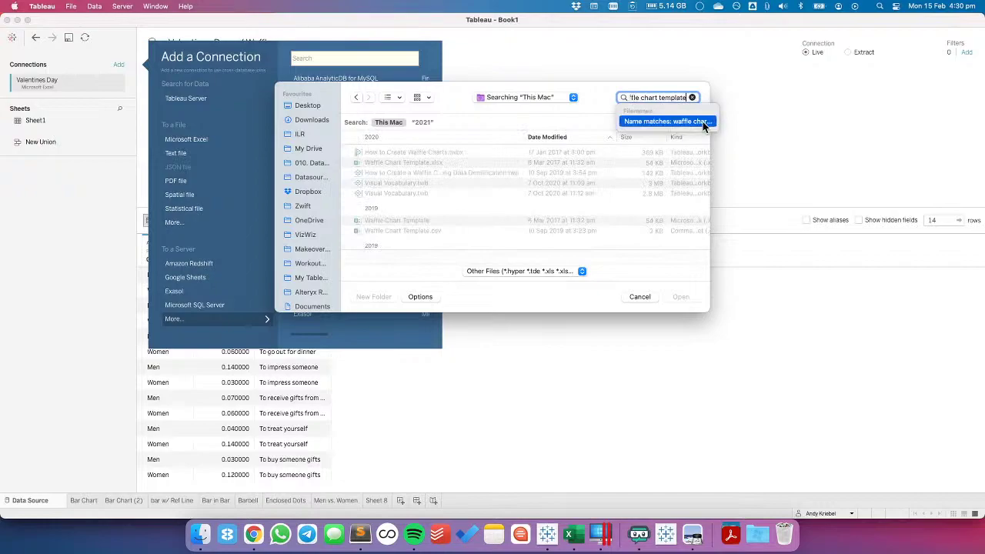
pyautogui.press('Return')
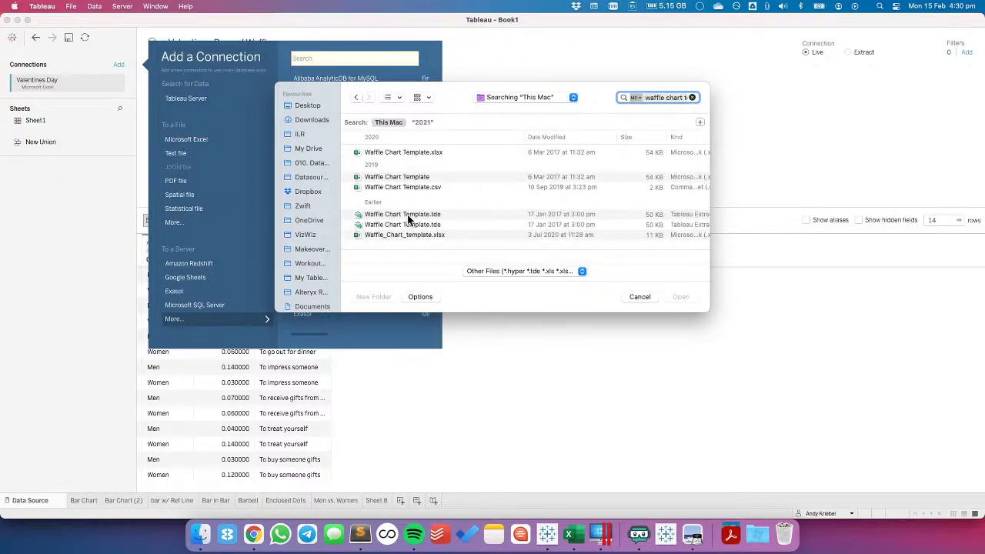
pyautogui.click(408, 218)
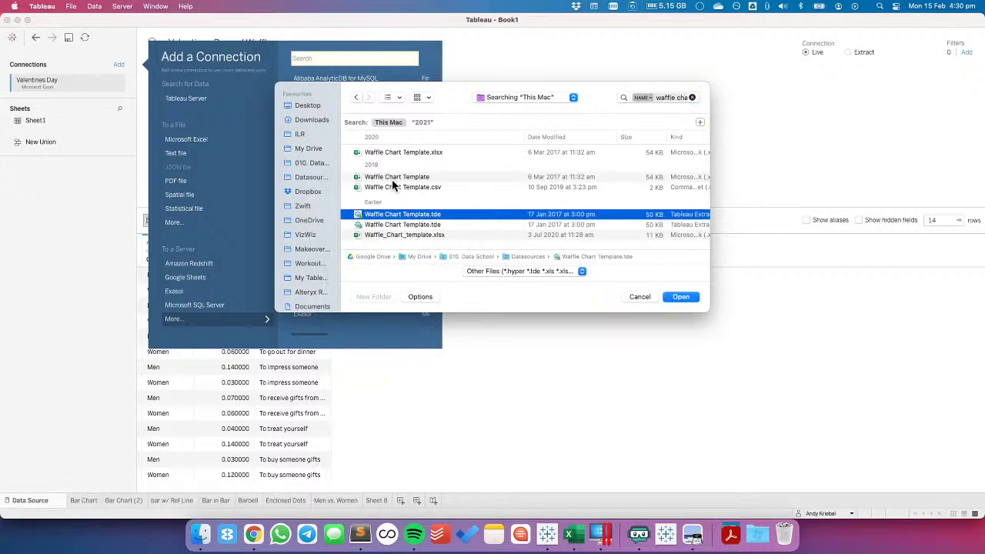
pyautogui.click(400, 224)
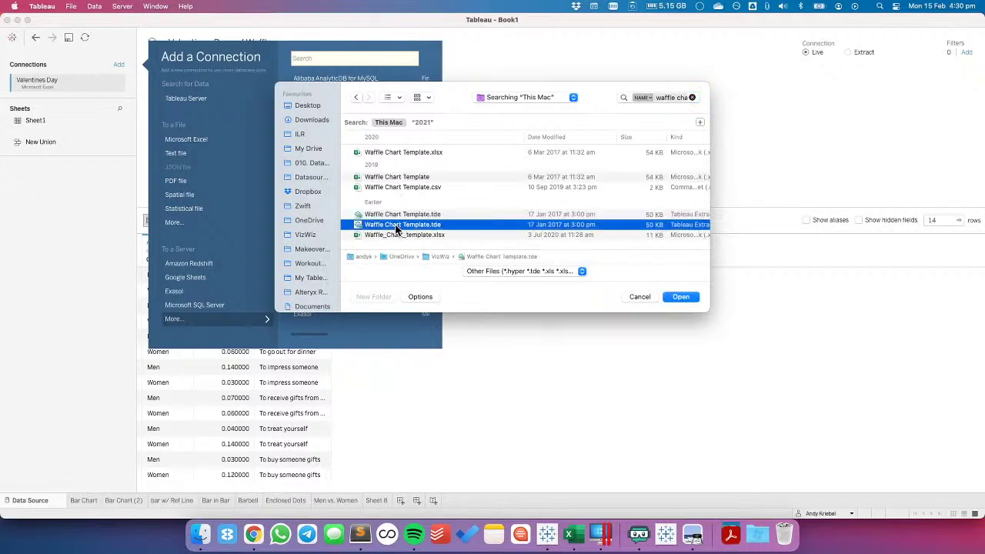
pyautogui.click(677, 296)
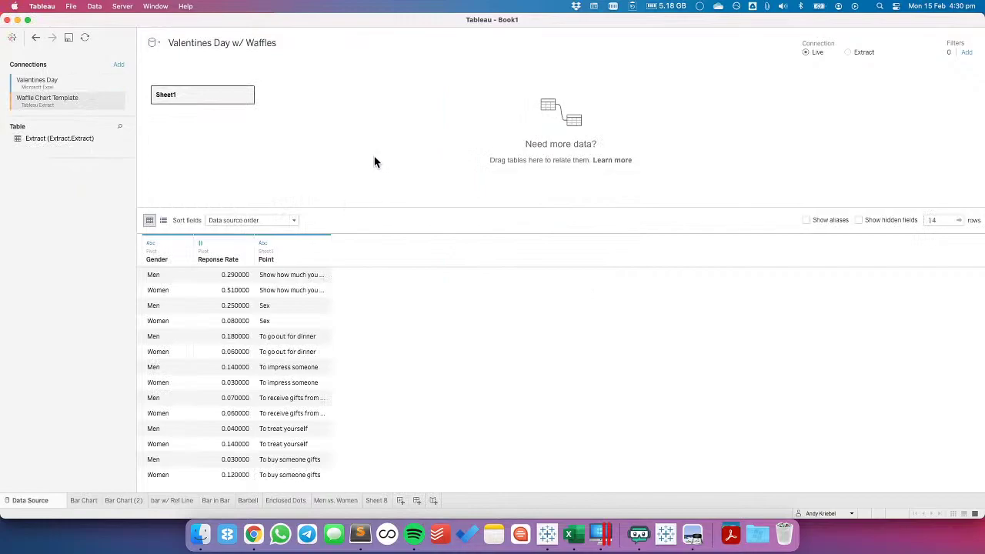
pyautogui.click(247, 96)
pyautogui.click(266, 102)
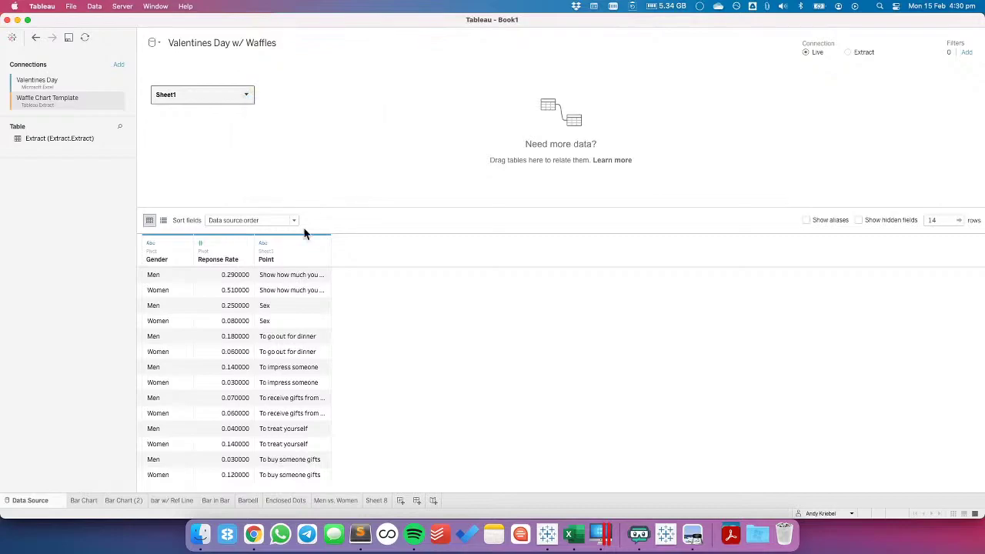
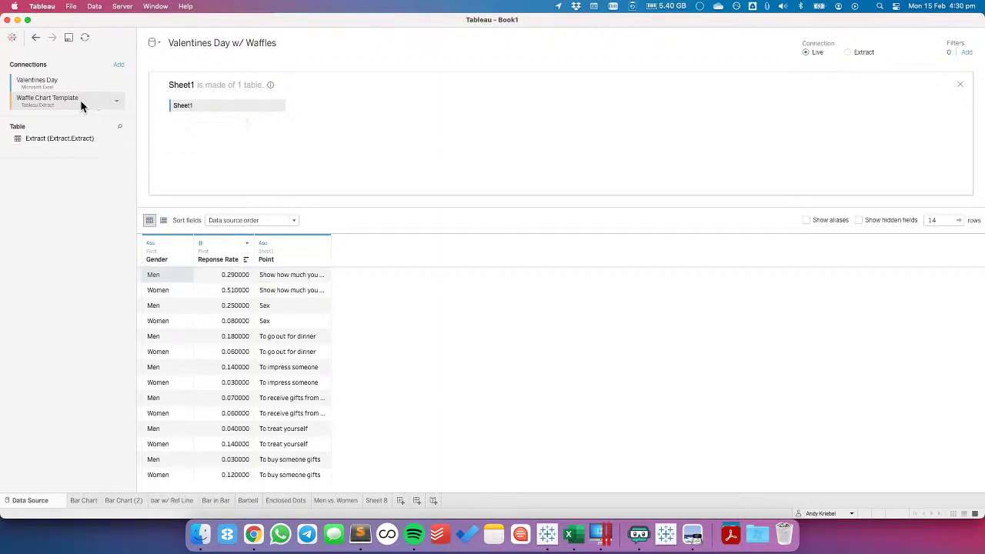
# Join Extract to Sheet1 using calculated join keys 'a' = 'a' on both sides
pyautogui.moveTo(61, 133); pyautogui.dragTo(361, 107)
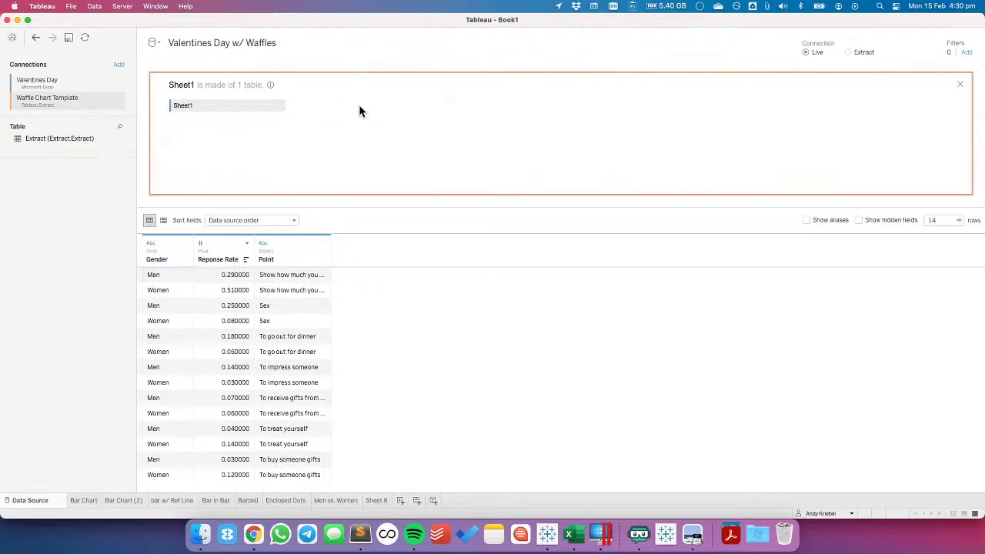
pyautogui.click(257, 224)
pyautogui.write("'a'")
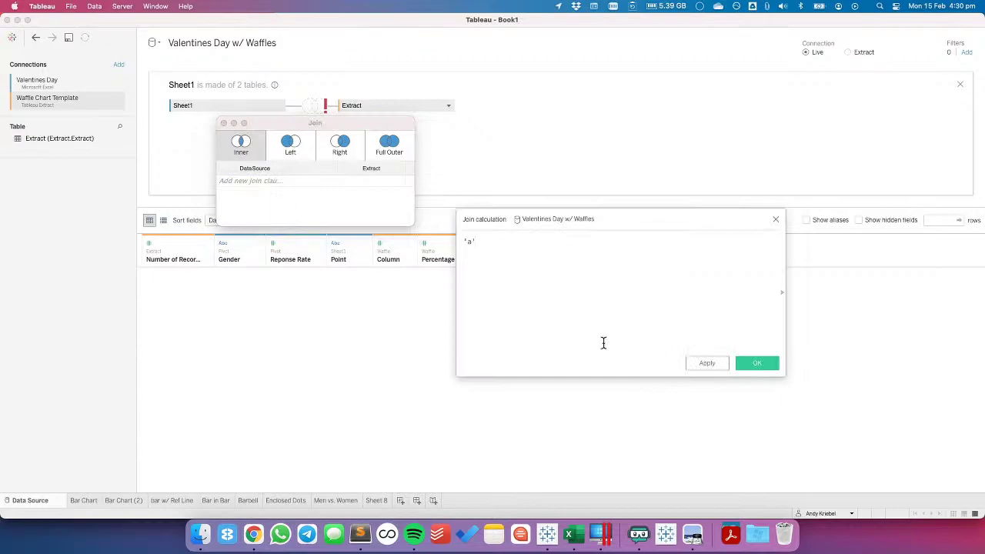
pyautogui.click(756, 362)
pyautogui.click(367, 181)
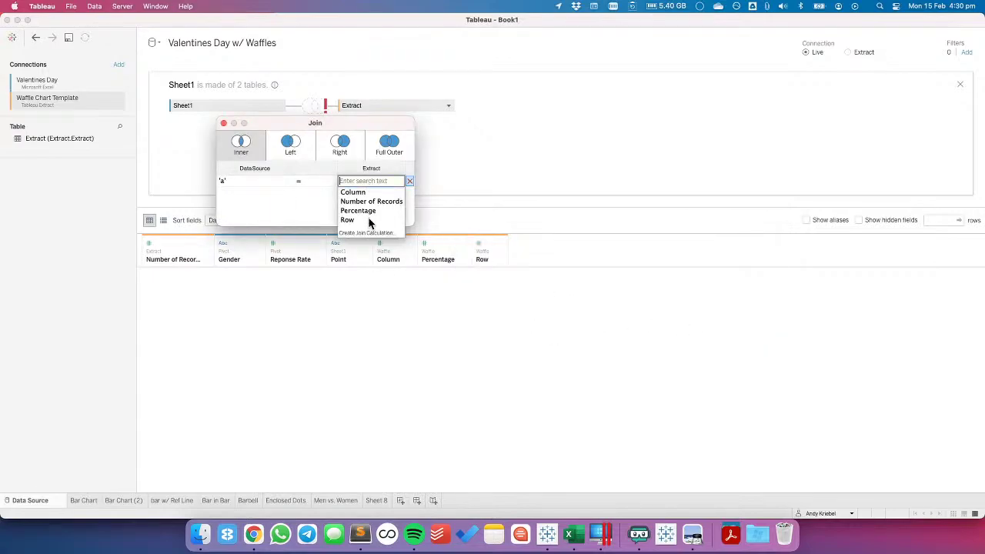
pyautogui.click(368, 234)
pyautogui.write("'a'")
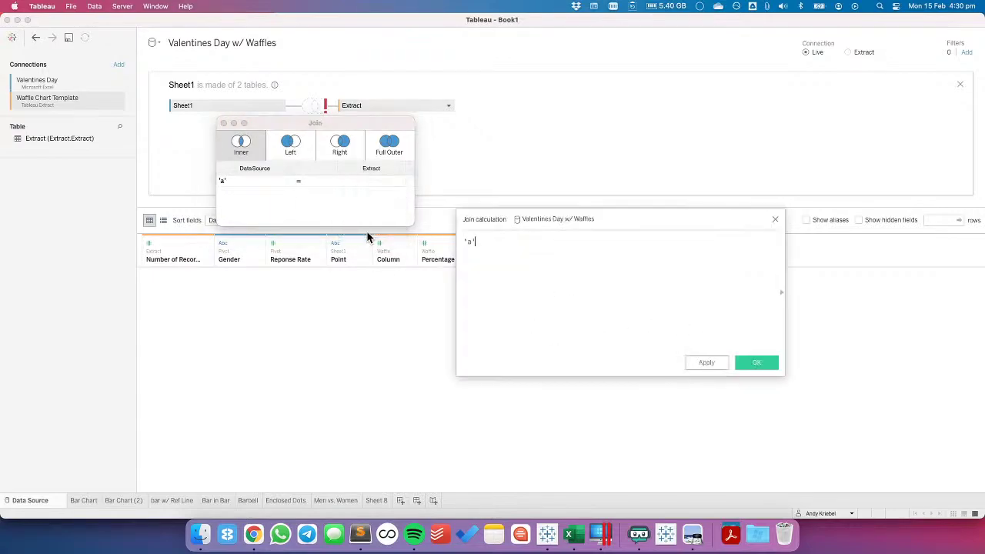
pyautogui.click(757, 362)
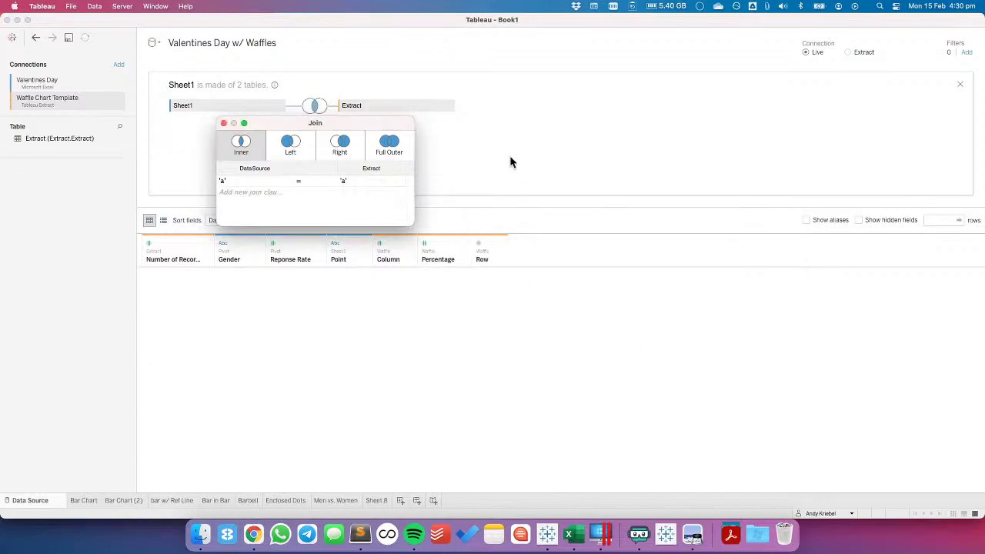
pyautogui.click(223, 123)
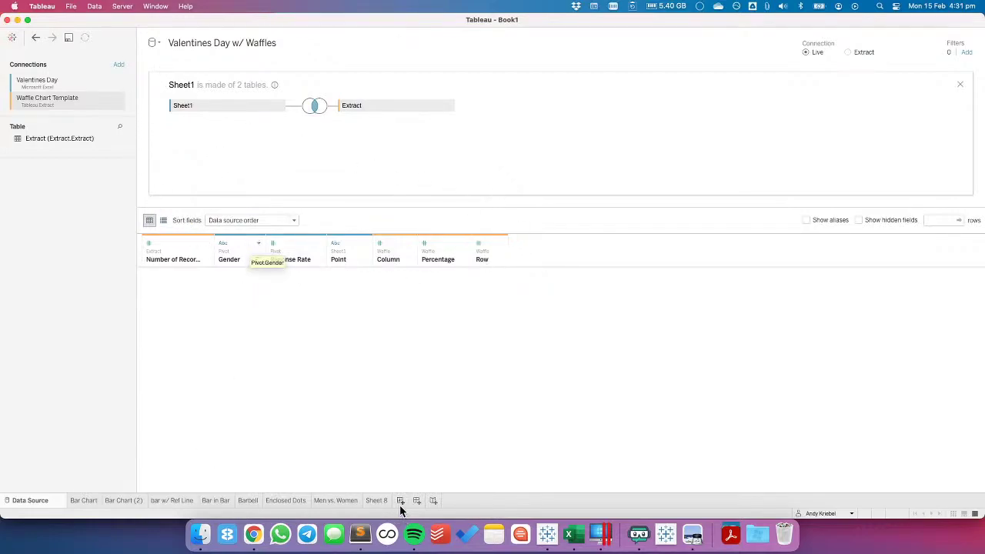
# On Sheet 8, inspect the joined rows sorted by Gender and Point, then close the data view
pyautogui.moveTo(387, 501)
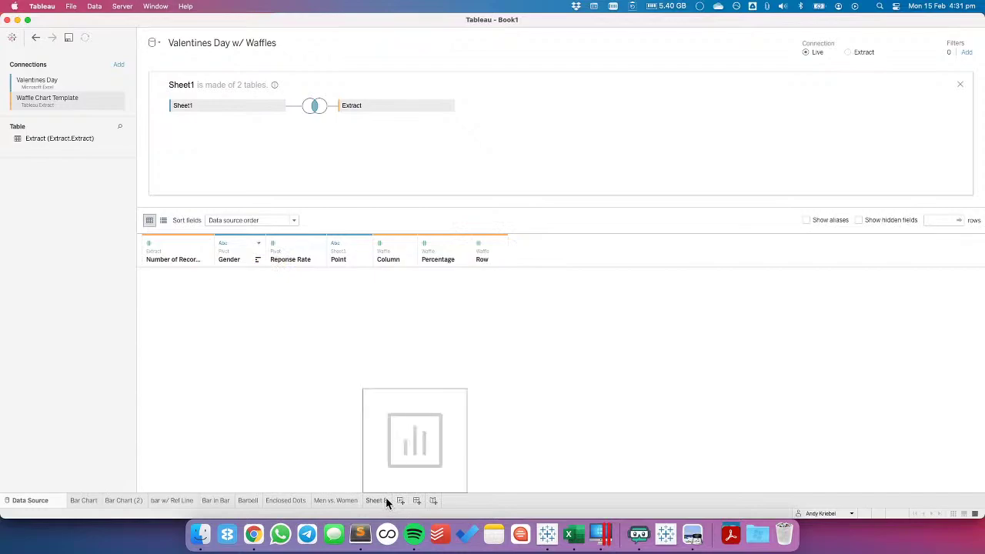
pyautogui.click(386, 500)
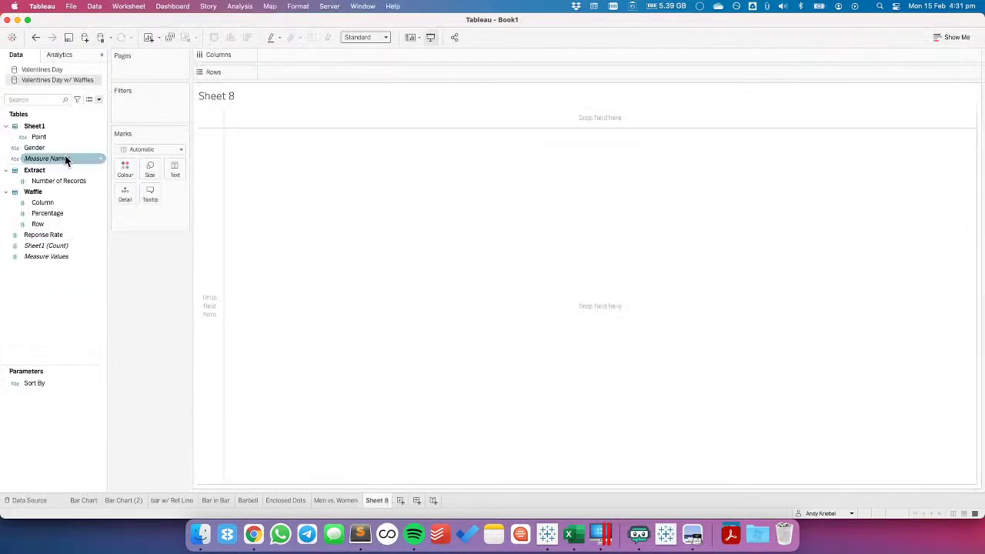
pyautogui.click(91, 100)
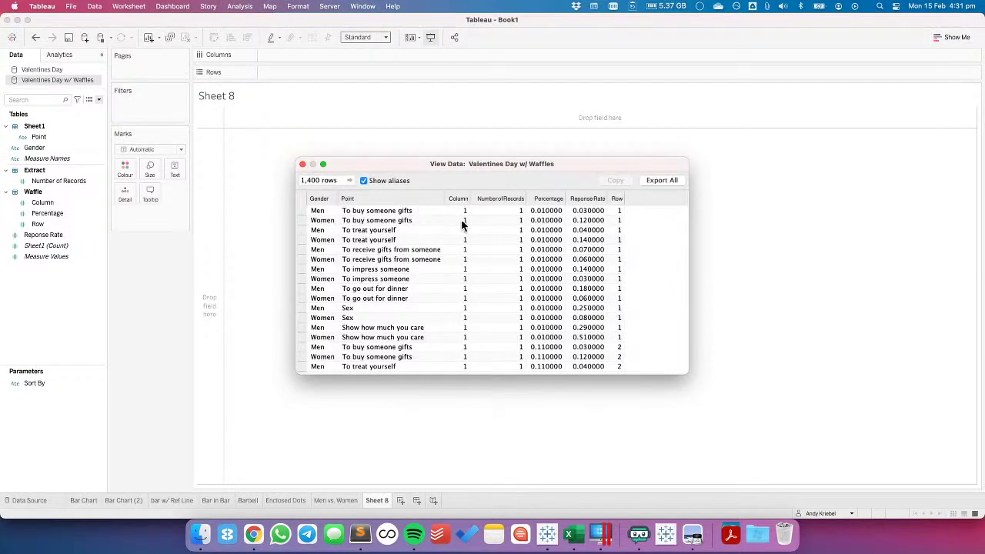
pyautogui.click(319, 199)
pyautogui.click(377, 200)
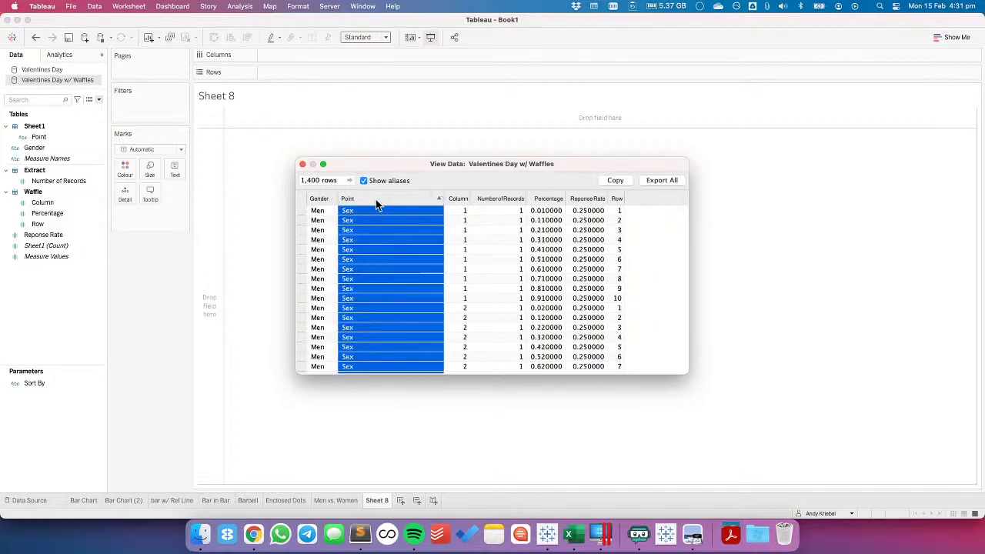
pyautogui.scroll(-10, 390, 289)
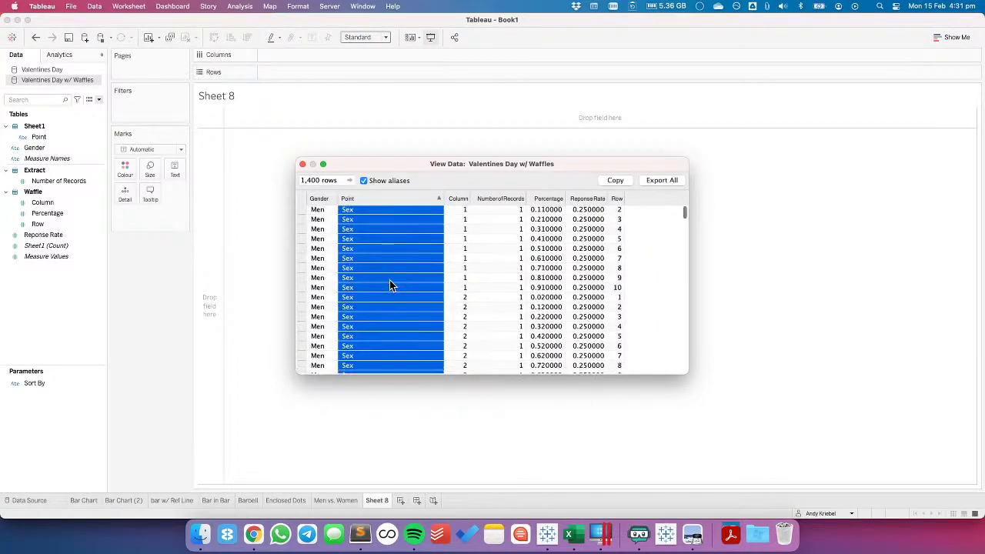
pyautogui.scroll(-20, 388, 283)
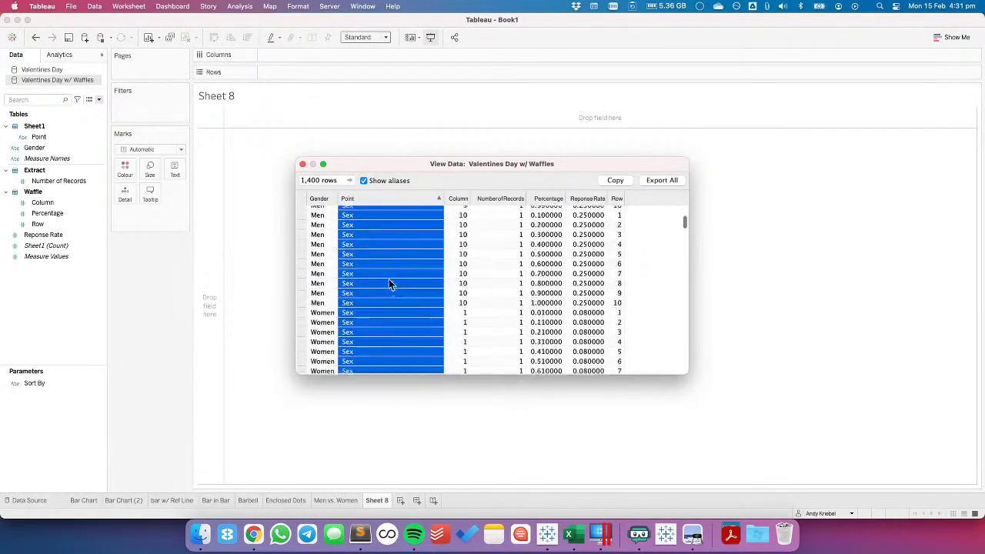
pyautogui.click(302, 164)
# Put Column on Columns, Row on Rows, and Gender ahead of Column
pyautogui.moveTo(54, 208); pyautogui.dragTo(50, 146)
pyautogui.moveTo(52, 233); pyautogui.dragTo(280, 56)
pyautogui.moveTo(38, 168); pyautogui.dragTo(303, 71)
pyautogui.moveTo(70, 181); pyautogui.dragTo(269, 55)
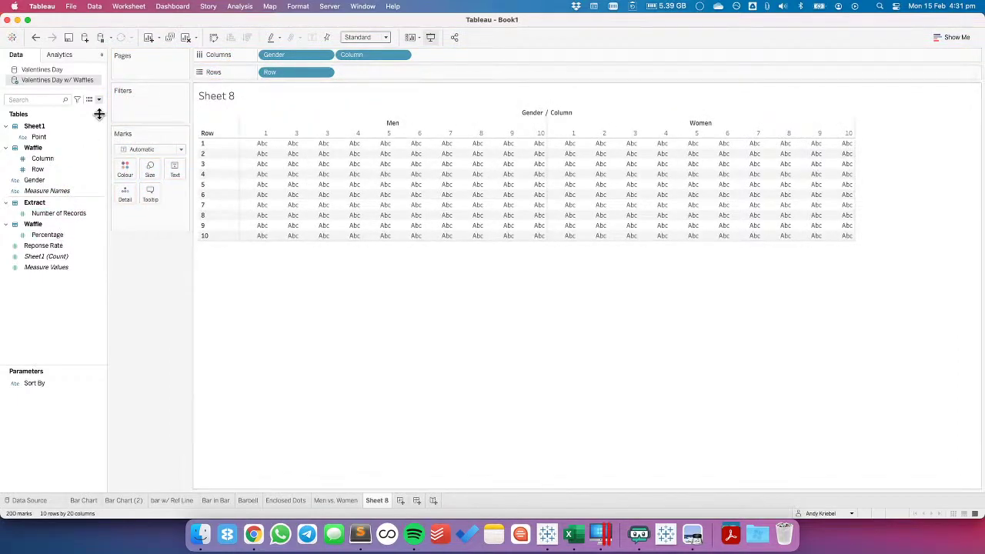
# Draw the marks as circles and split the rows by Point
pyautogui.click(143, 151)
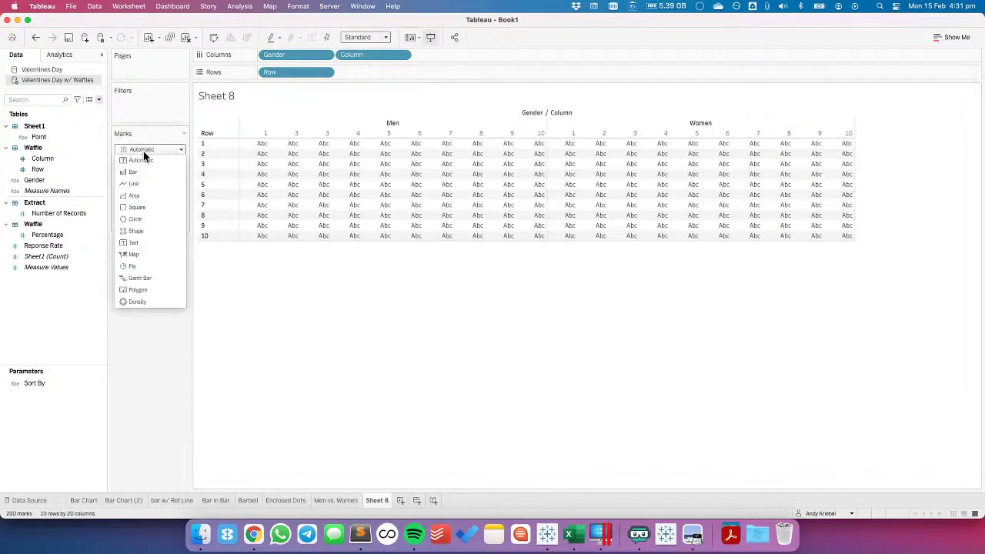
pyautogui.click(136, 219)
pyautogui.moveTo(38, 136); pyautogui.dragTo(258, 75)
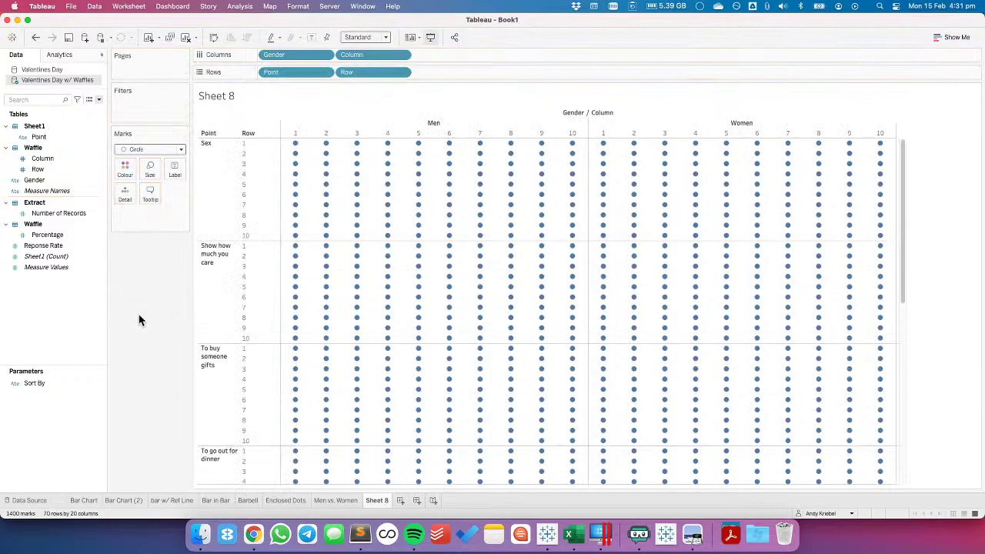
pyautogui.rightClick(43, 314)
# Create a calculated field Response Color: AVG([Reponse Rate]) < AVG([Percentage])
pyautogui.click(83, 321)
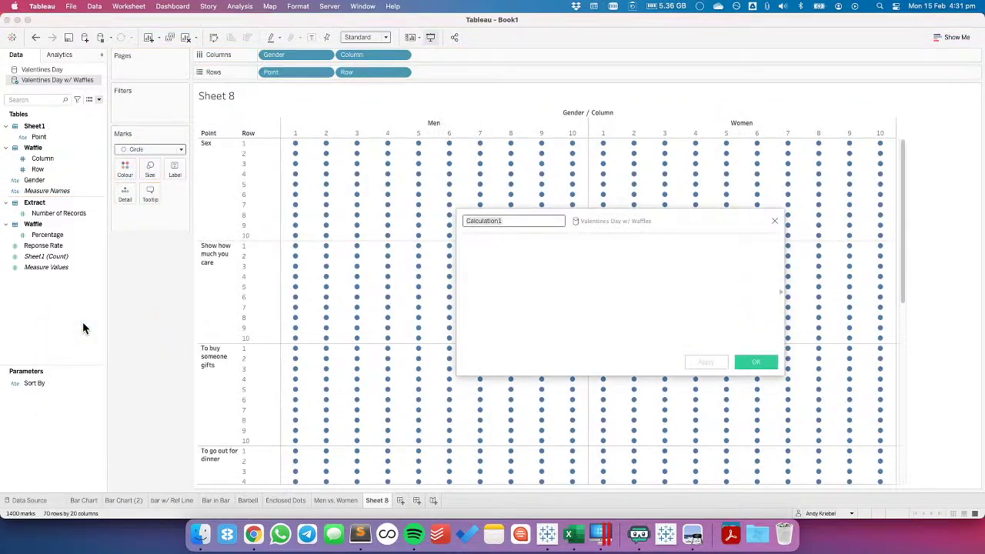
pyautogui.write('Men')
pyautogui.click(520, 299)
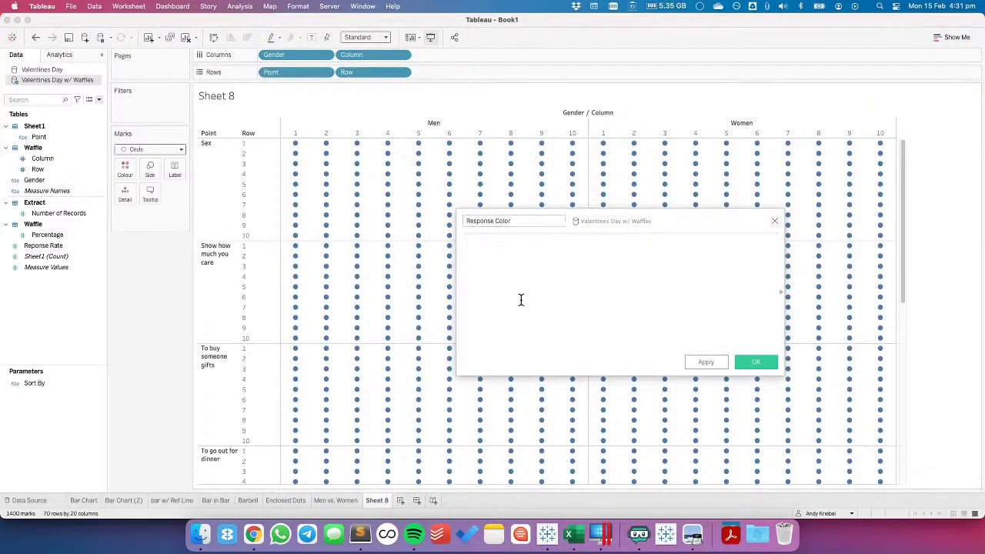
pyautogui.write('res')
pyautogui.press('BackSpace')
pyautogui.press('BackSpace')
pyautogui.press('BackSpace')
pyautogui.write('av')
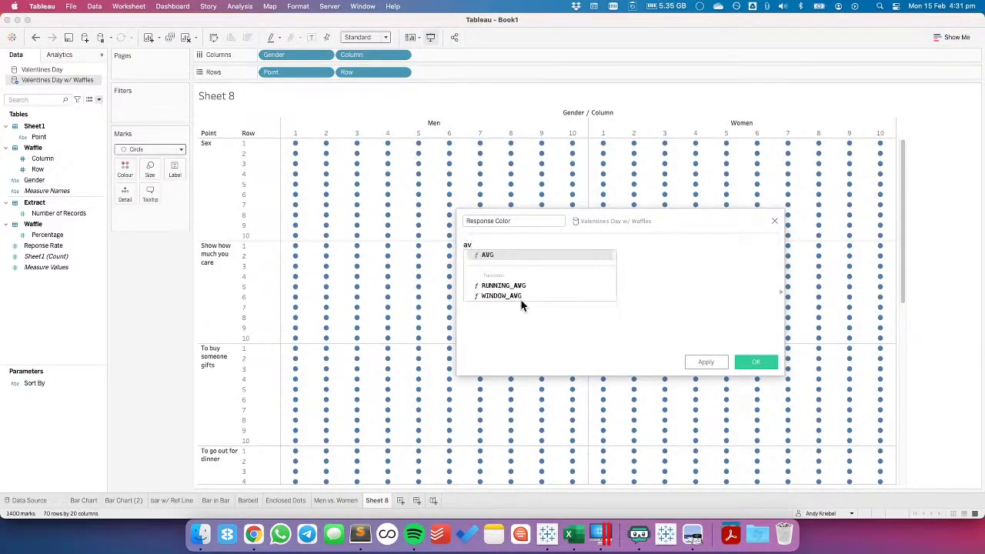
pyautogui.press('Return')
pyautogui.write('re')
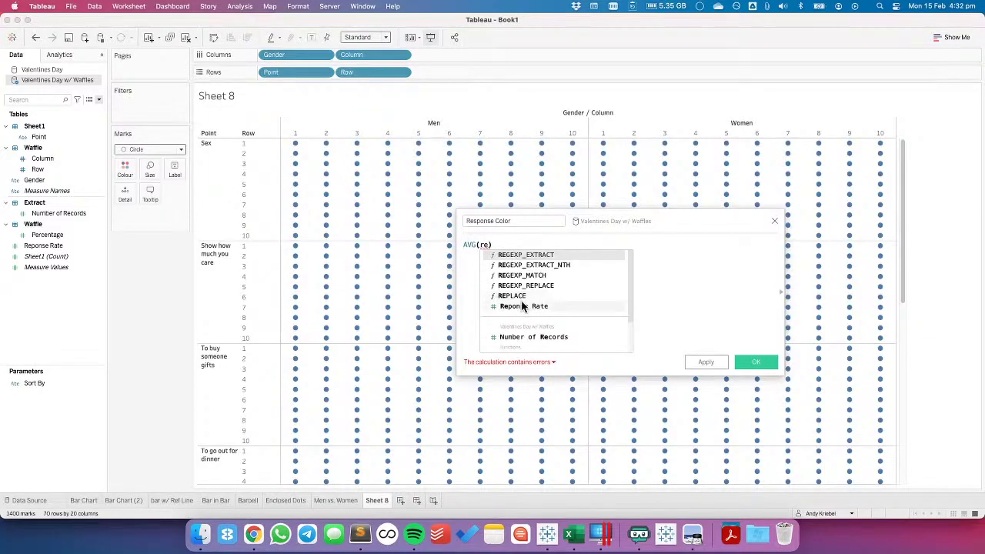
pyautogui.doubleClick(522, 306)
pyautogui.press('Right')
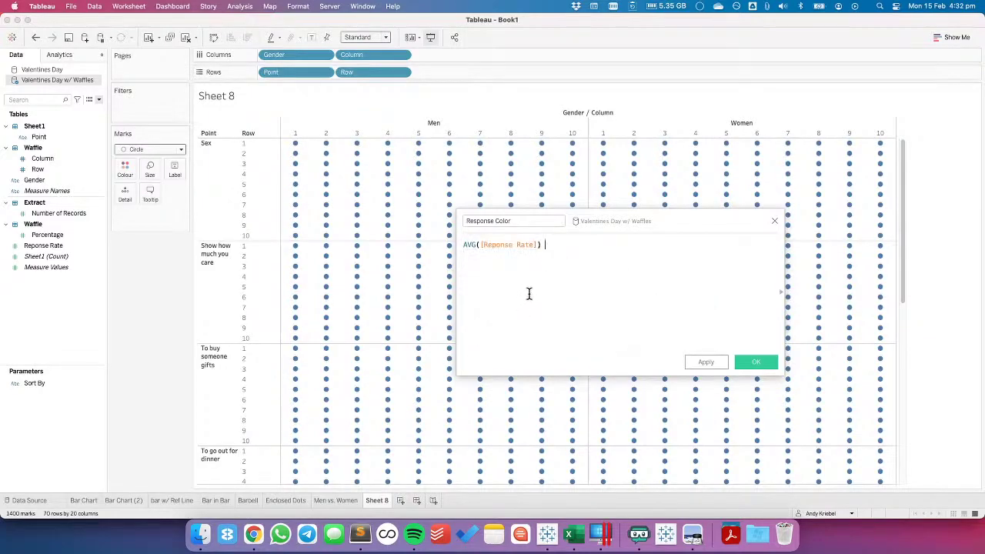
pyautogui.write('< avg')
pyautogui.press('Return')
pyautogui.write('perc')
pyautogui.press('Return')
pyautogui.click(528, 293)
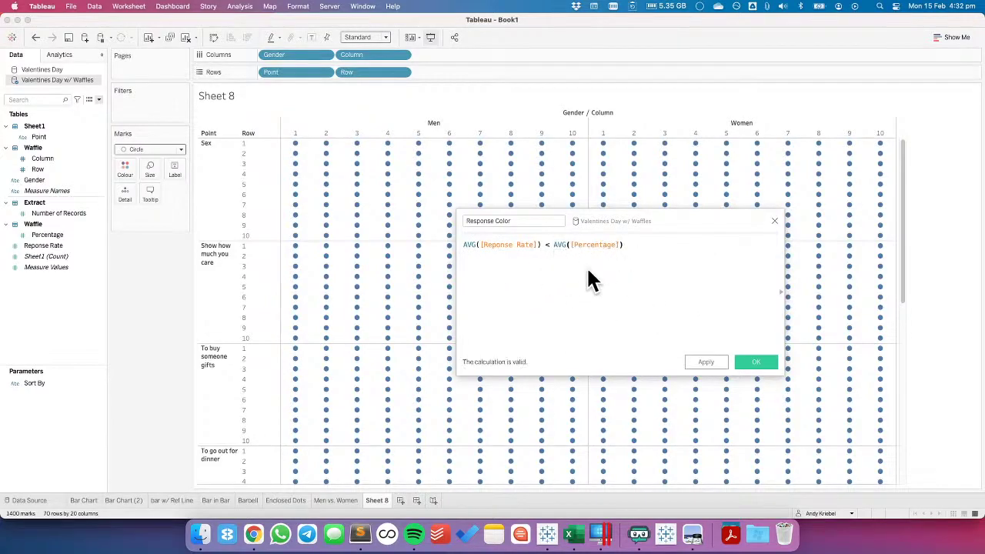
pyautogui.click(757, 362)
# Rename Reponse Rate to Response Rate, then put Response Color on Colour and Response Rate on Tooltip
pyautogui.rightClick(46, 246)
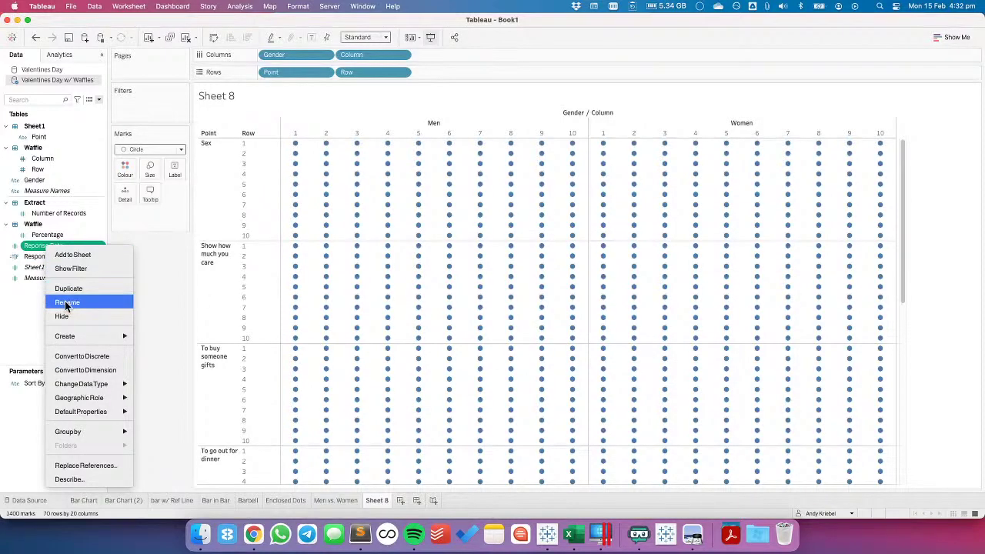
pyautogui.click(70, 302)
pyautogui.click(29, 247)
pyautogui.write('sponse Rates')
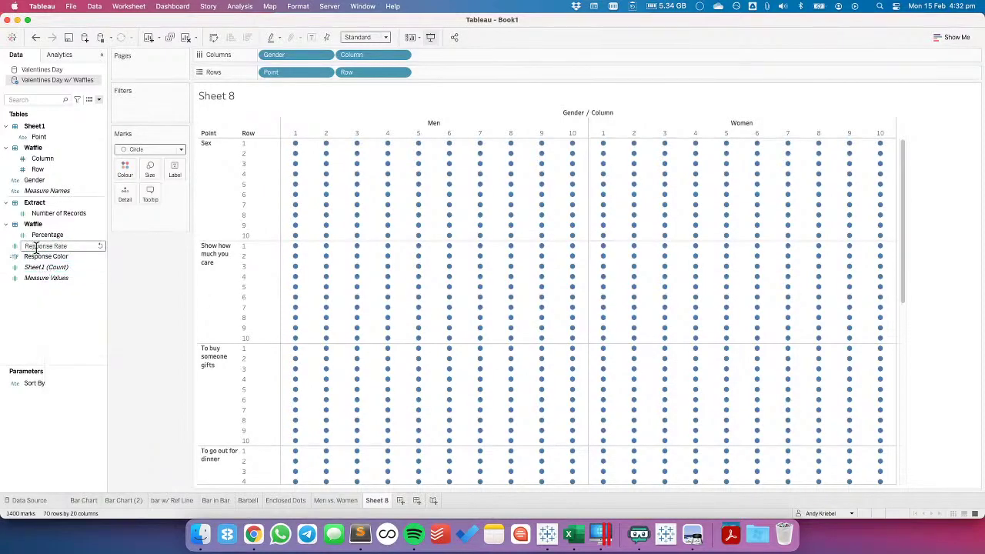
pyautogui.press('Return')
pyautogui.moveTo(44, 246); pyautogui.dragTo(124, 171)
pyautogui.moveTo(44, 255); pyautogui.dragTo(146, 189)
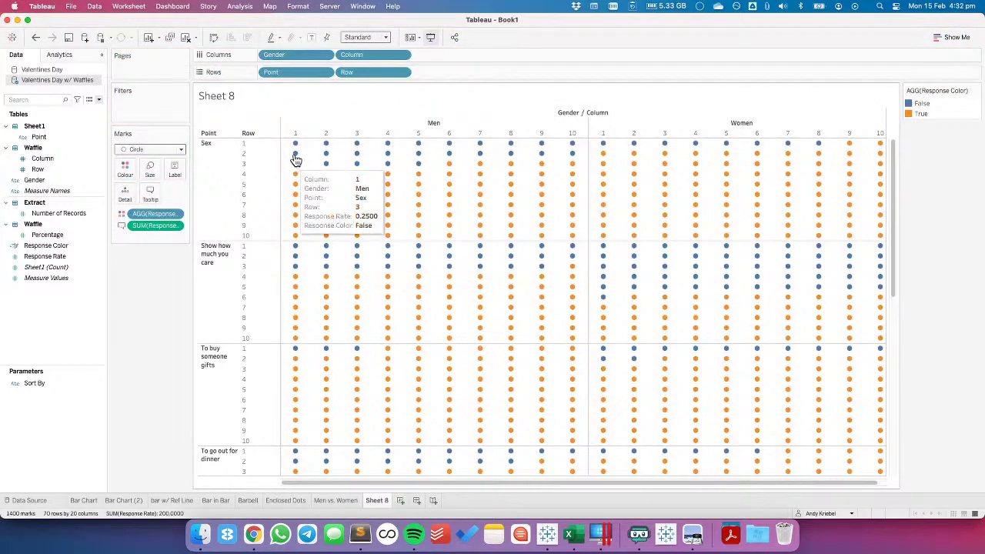
# Set Response Rate's default number format to Percentage with 0 decimal places
pyautogui.rightClick(76, 258)
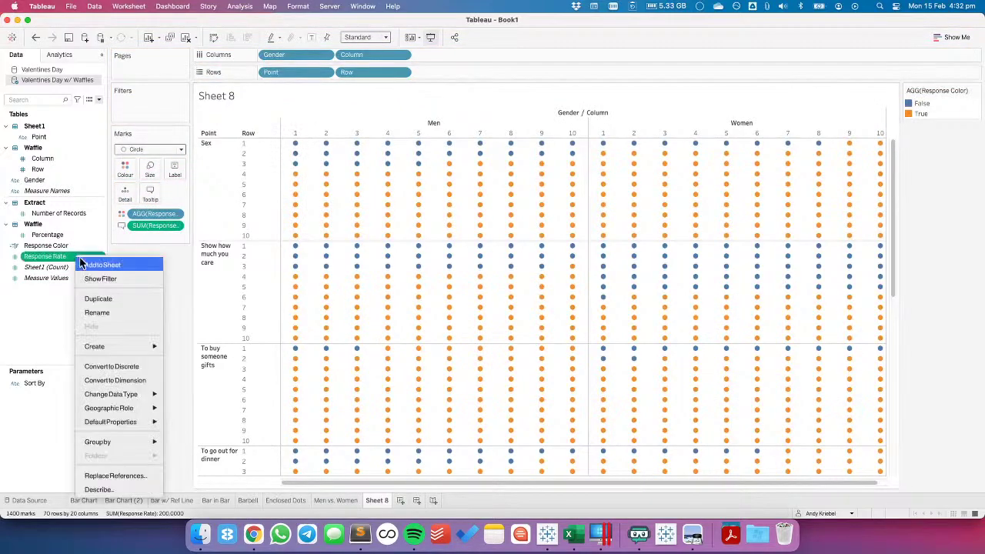
pyautogui.click(217, 451)
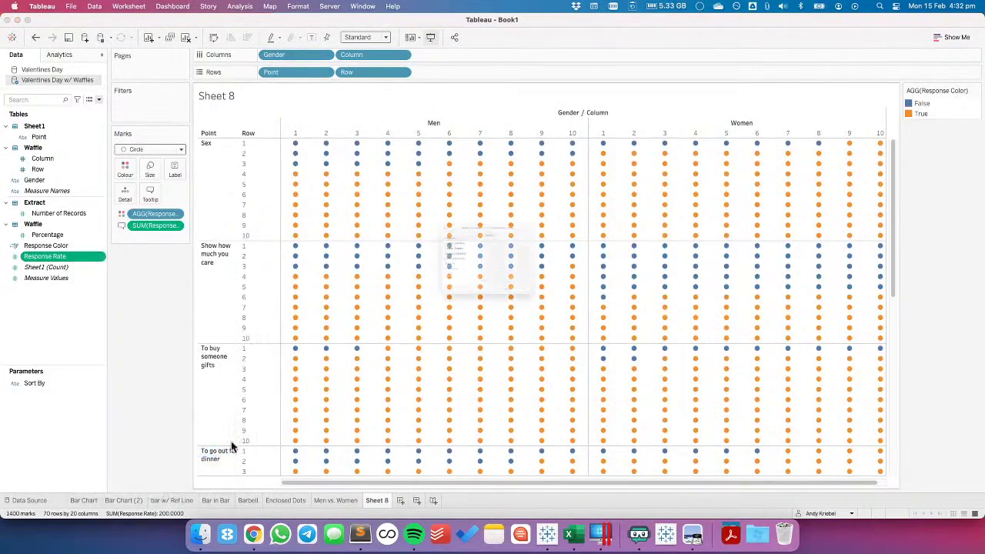
pyautogui.click(416, 290)
pyautogui.click(517, 234)
pyautogui.click(517, 234)
pyautogui.click(585, 341)
# Try making Column and Row continuous, then undo to keep the discrete grid
pyautogui.moveTo(389, 169)
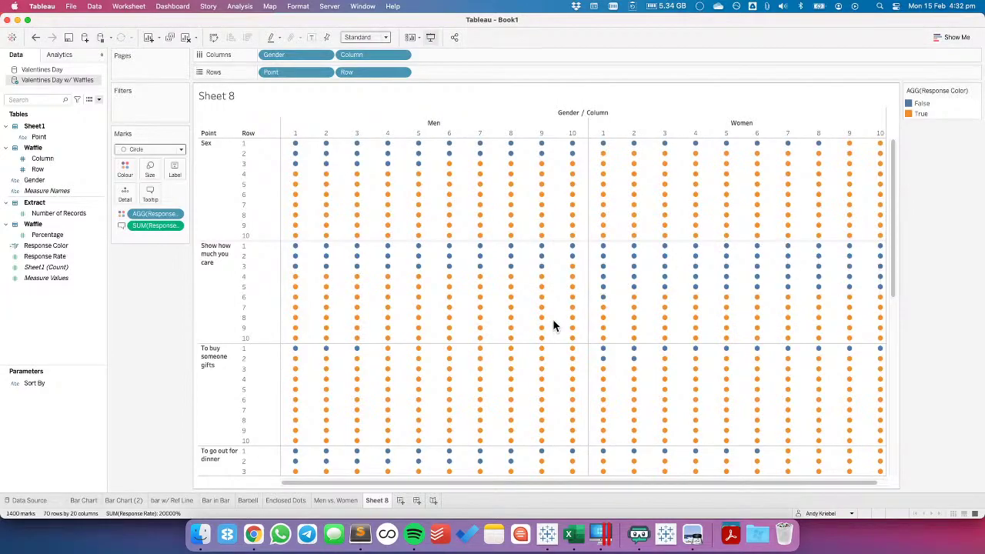
pyautogui.click(402, 55)
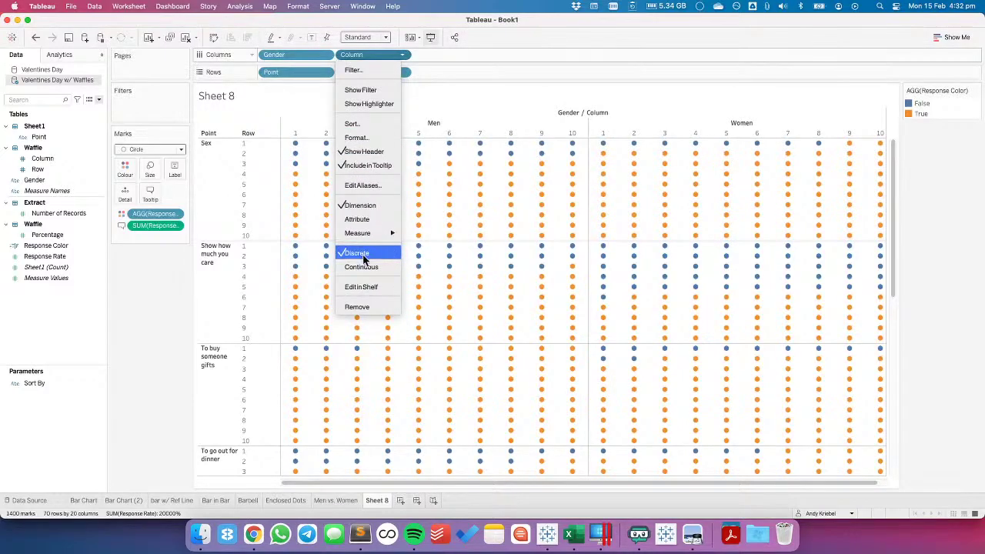
pyautogui.click(365, 274)
pyautogui.click(402, 73)
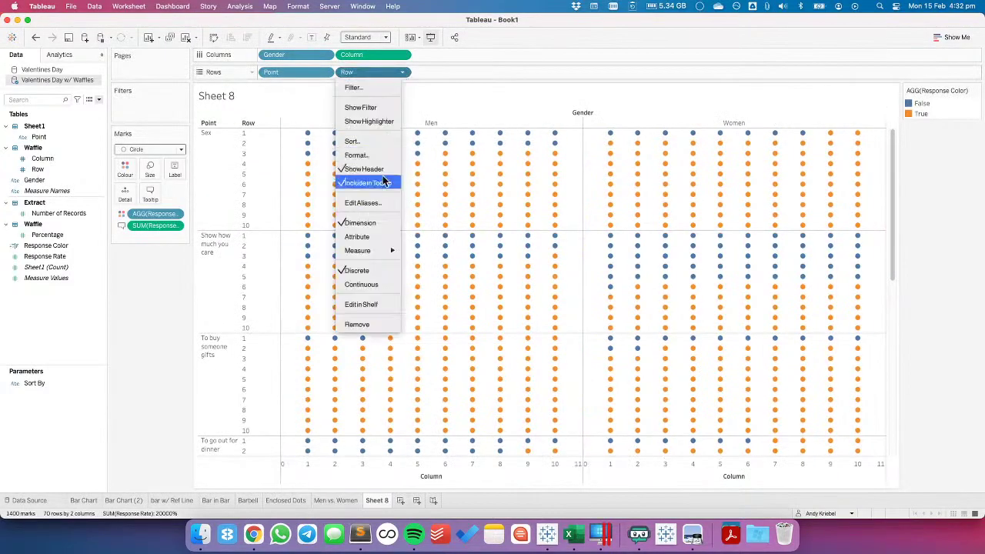
pyautogui.click(375, 284)
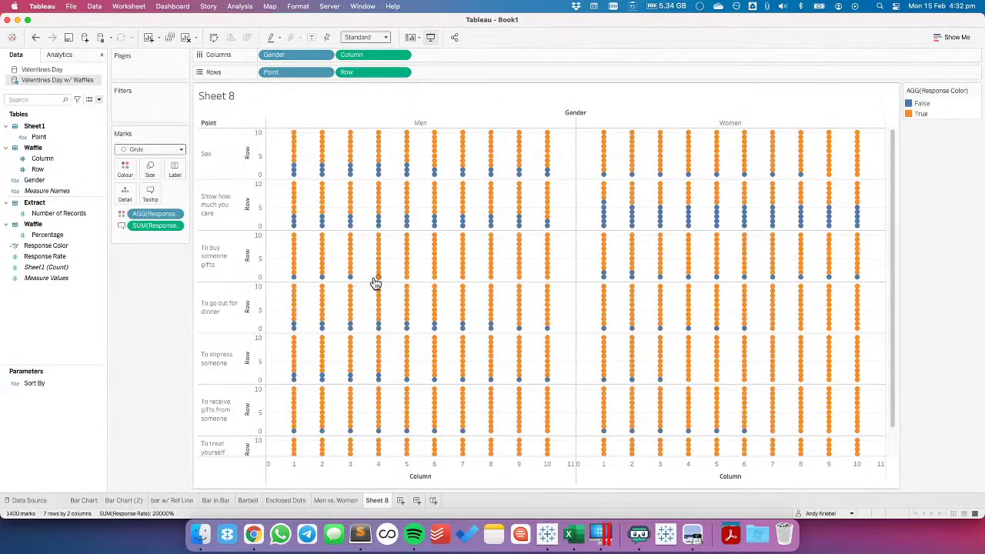
pyautogui.click(35, 38)
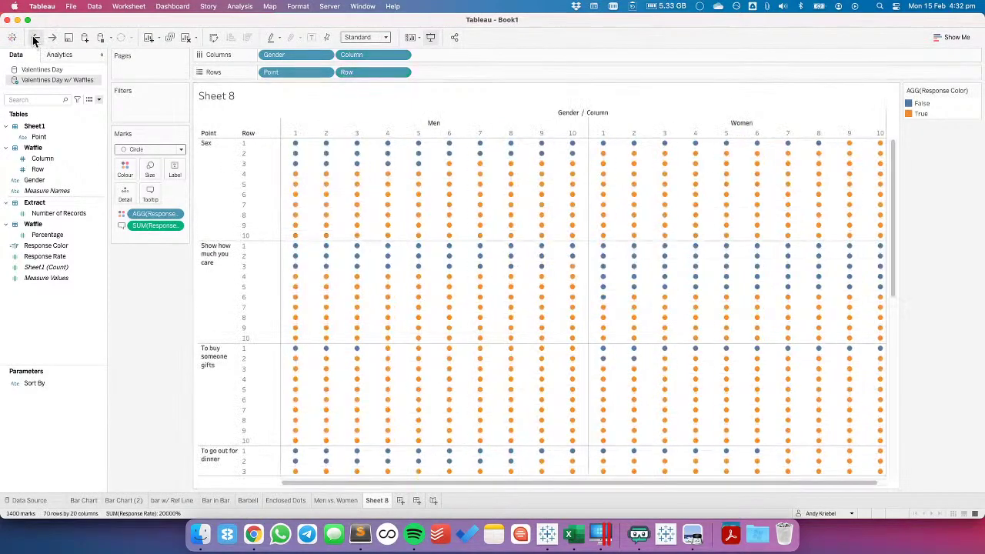
# Place Sheet 8 on a new dashboard, remove the Response Color legend, and fit it to Entire View
pyautogui.click(416, 501)
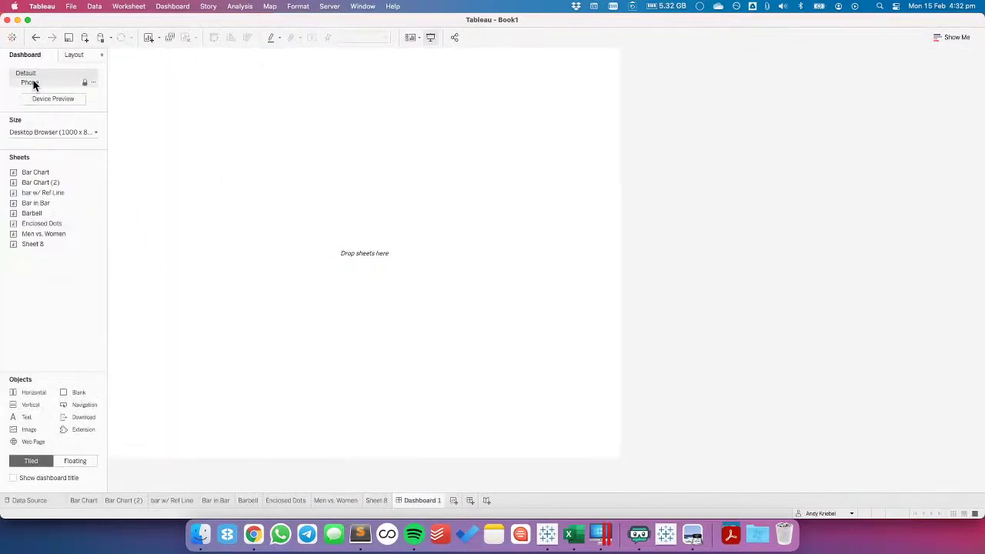
pyautogui.moveTo(42, 244); pyautogui.dragTo(205, 212)
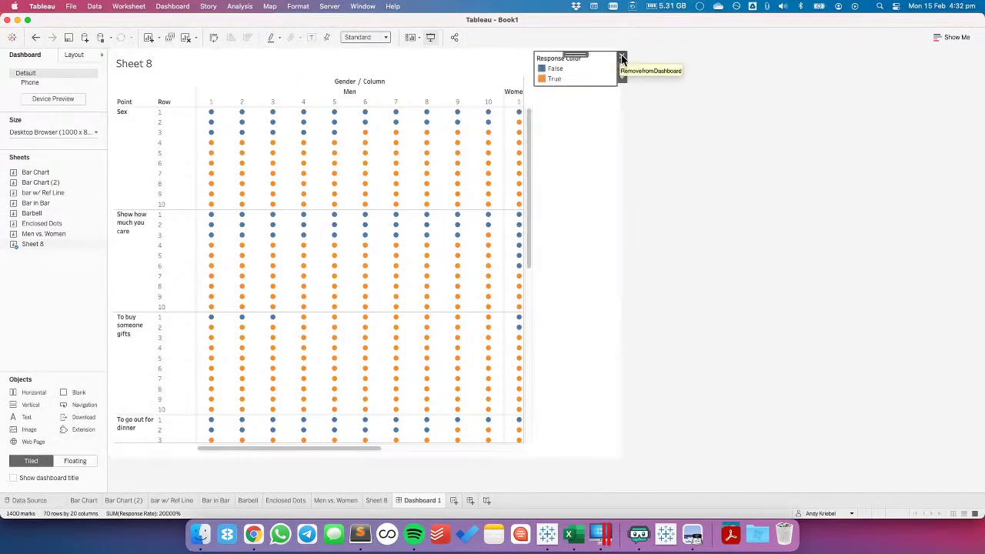
pyautogui.click(622, 57)
pyautogui.click(361, 39)
pyautogui.click(353, 72)
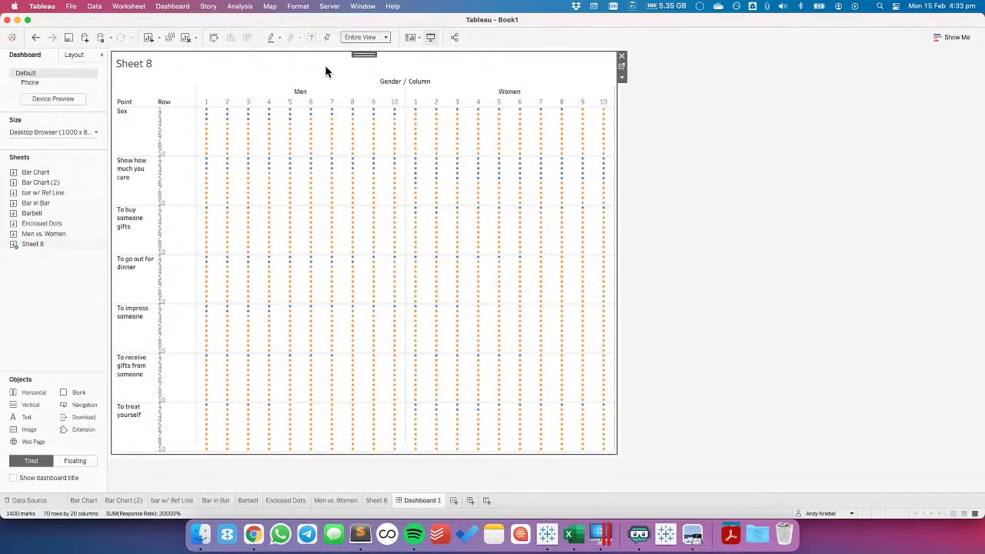
# Try continuous Column and Row on Sheet 8, check the dashboard, then undo both changes
pyautogui.click(376, 500)
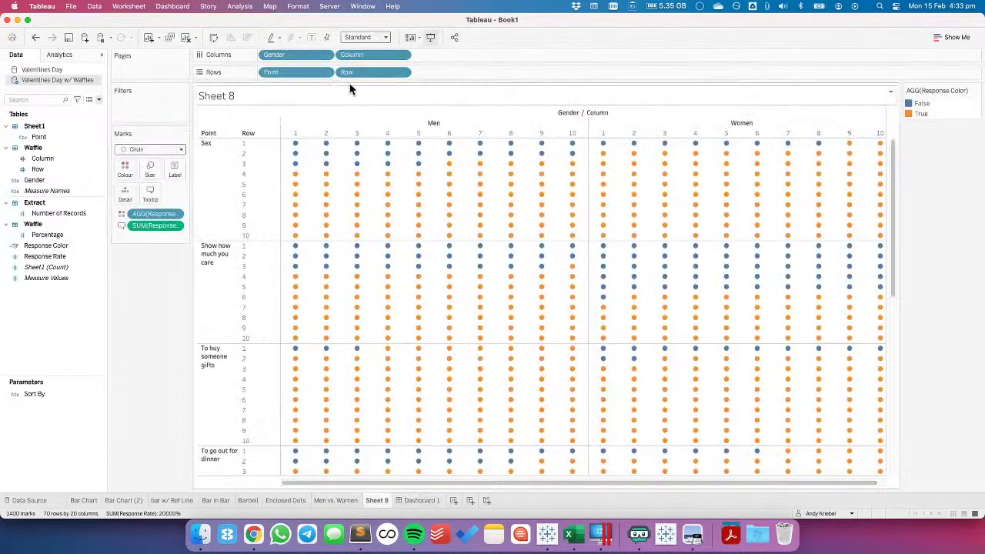
pyautogui.click(401, 54)
pyautogui.moveTo(369, 239)
pyautogui.click(366, 266)
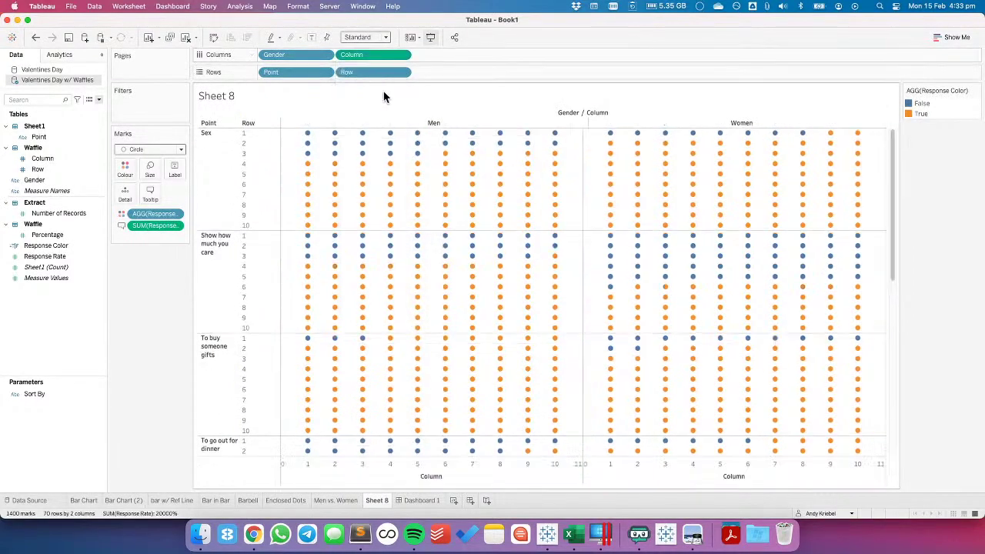
pyautogui.click(402, 72)
pyautogui.click(366, 283)
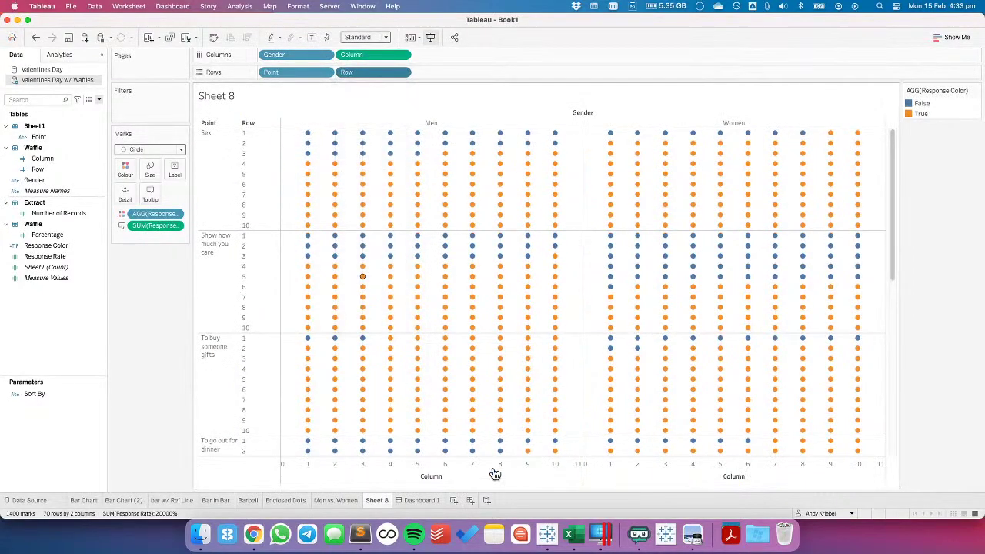
pyautogui.click(422, 500)
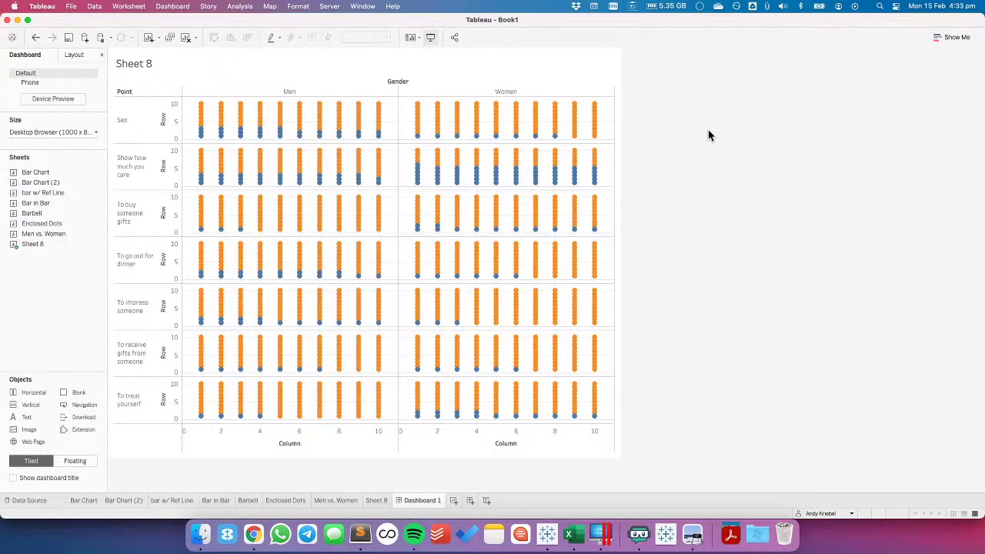
pyautogui.click(35, 37)
pyautogui.click(36, 37)
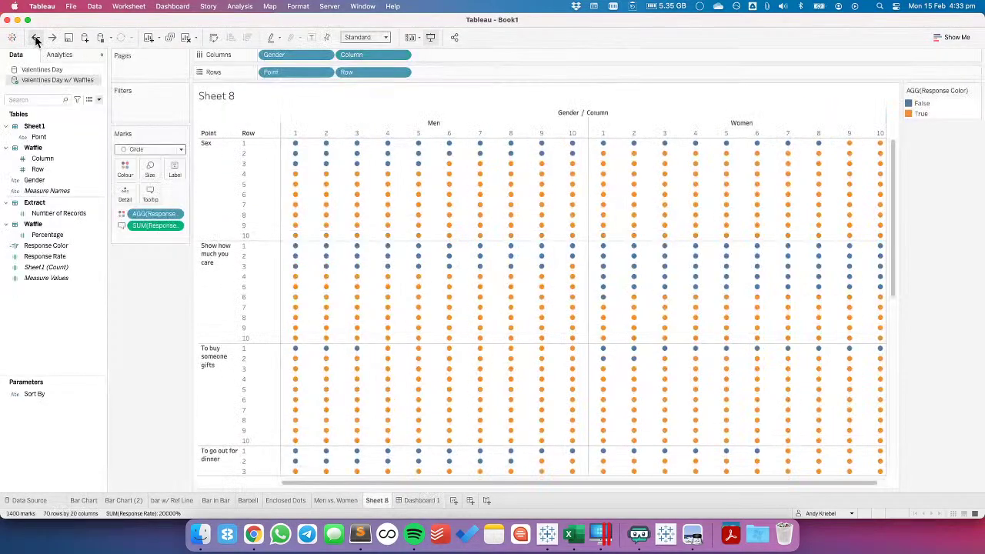
pyautogui.click(413, 499)
# On Sheet 8, hide the Column and Row headers and exclude both from the tooltip
pyautogui.rightClick(160, 102)
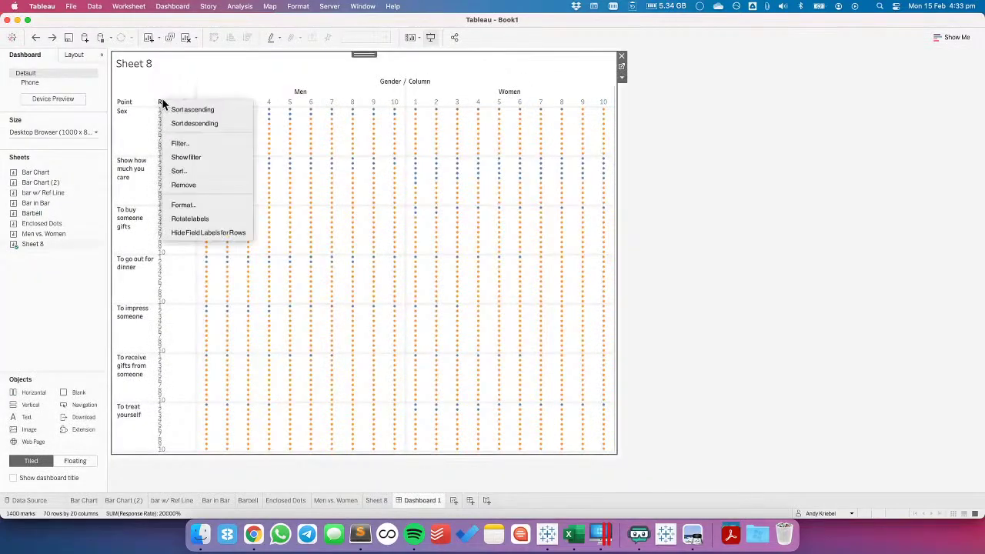
pyautogui.click(33, 326)
pyautogui.click(376, 500)
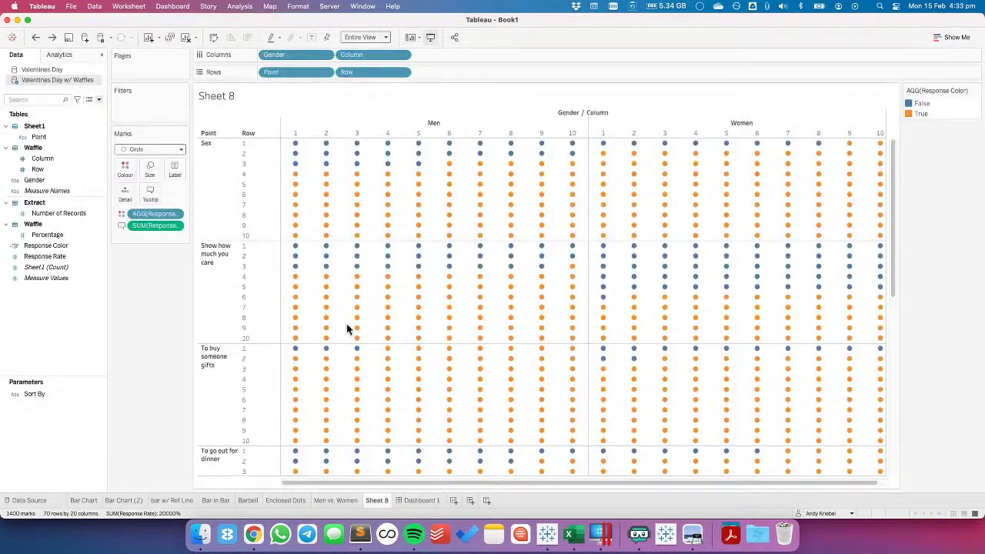
pyautogui.click(401, 55)
pyautogui.click(378, 152)
pyautogui.click(402, 54)
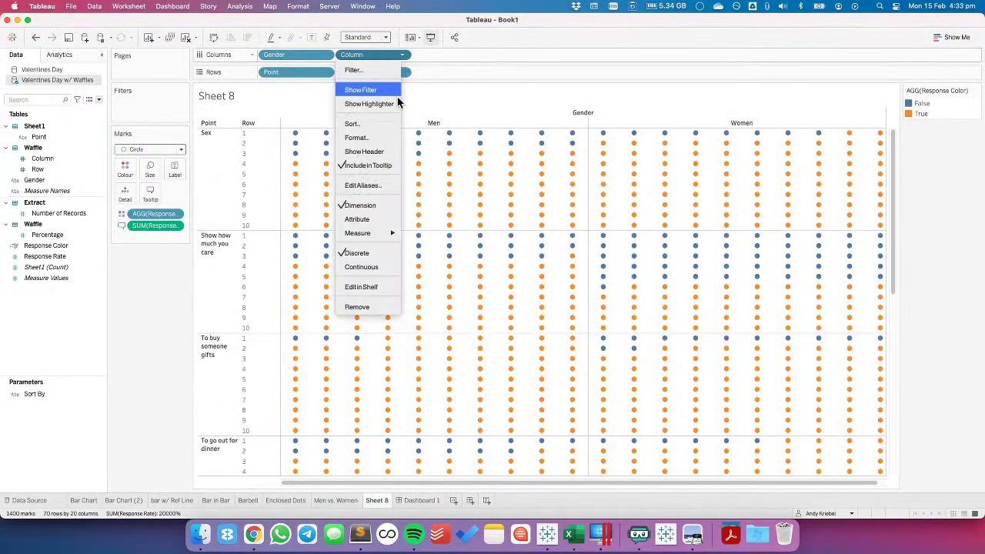
pyautogui.click(371, 165)
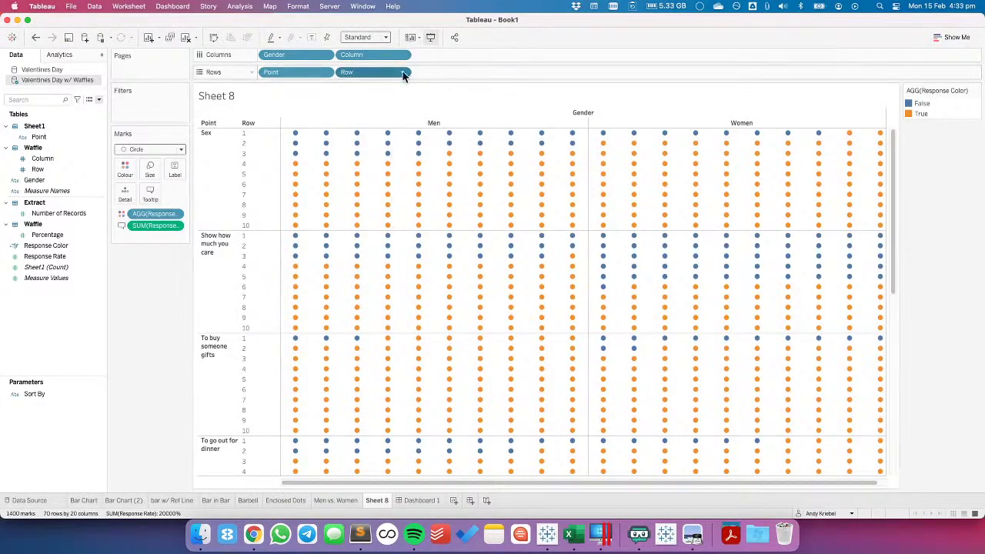
pyautogui.click(402, 74)
pyautogui.click(396, 170)
pyautogui.click(402, 73)
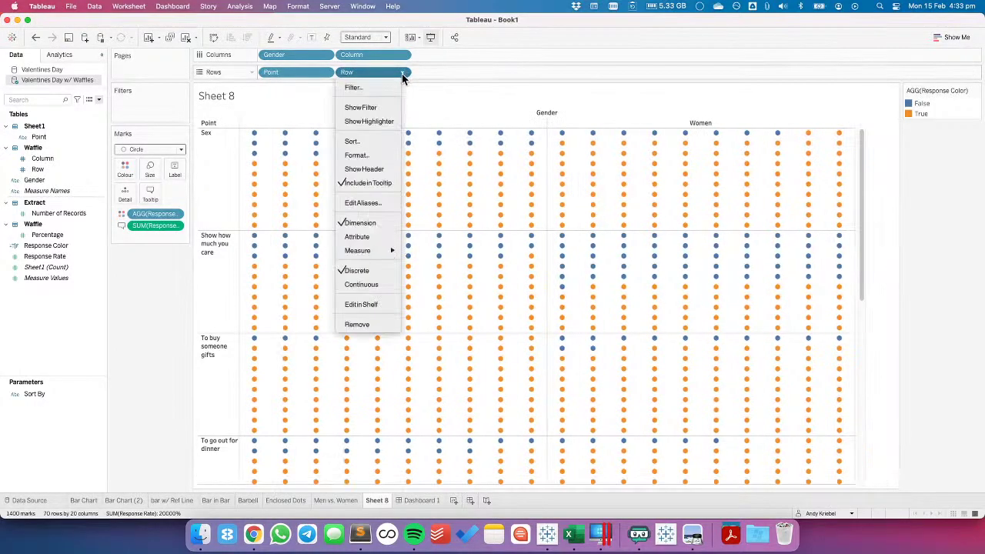
pyautogui.click(374, 183)
# Rotate the question labels, hide the Point and Gender field labels, and add Gender to Detail
pyautogui.rightClick(218, 188)
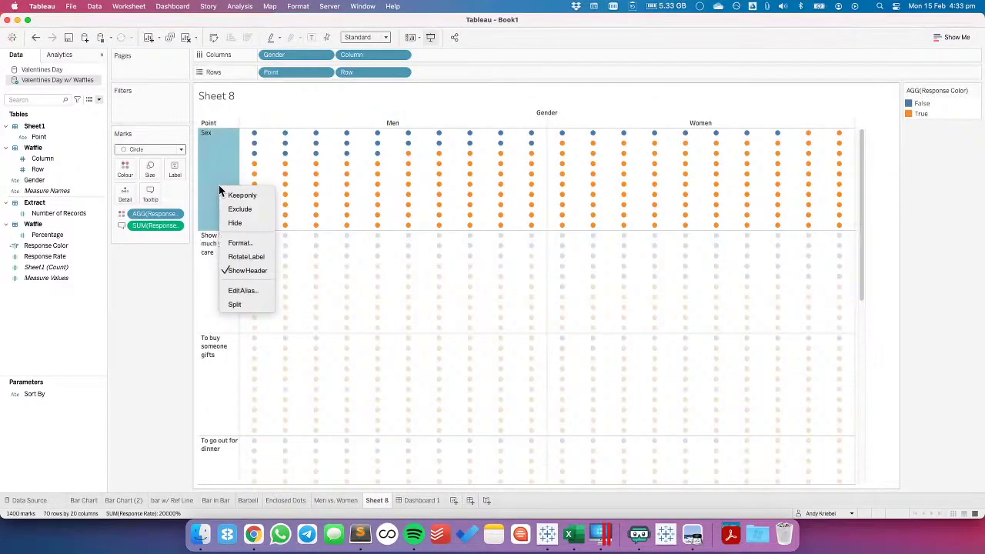
pyautogui.click(246, 256)
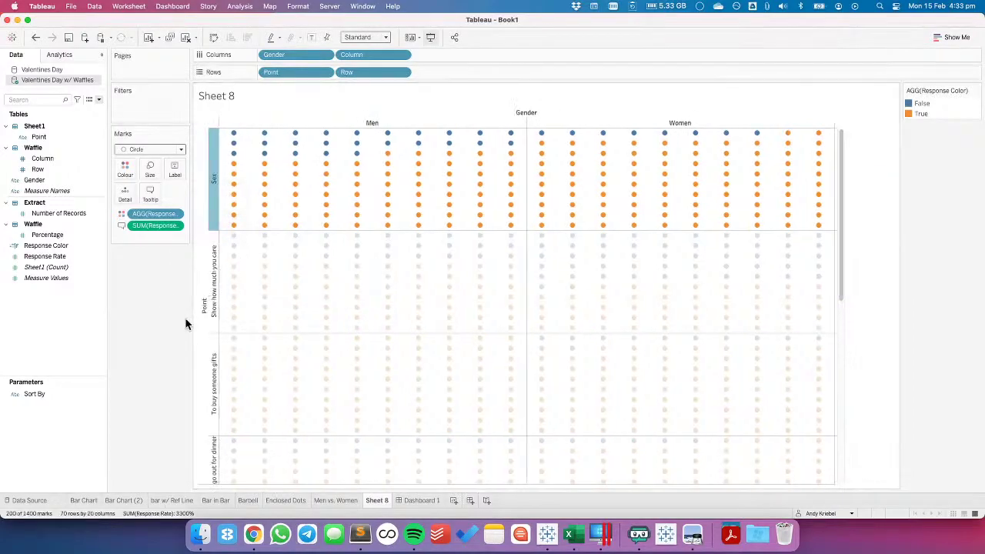
pyautogui.rightClick(204, 317)
pyautogui.click(233, 353)
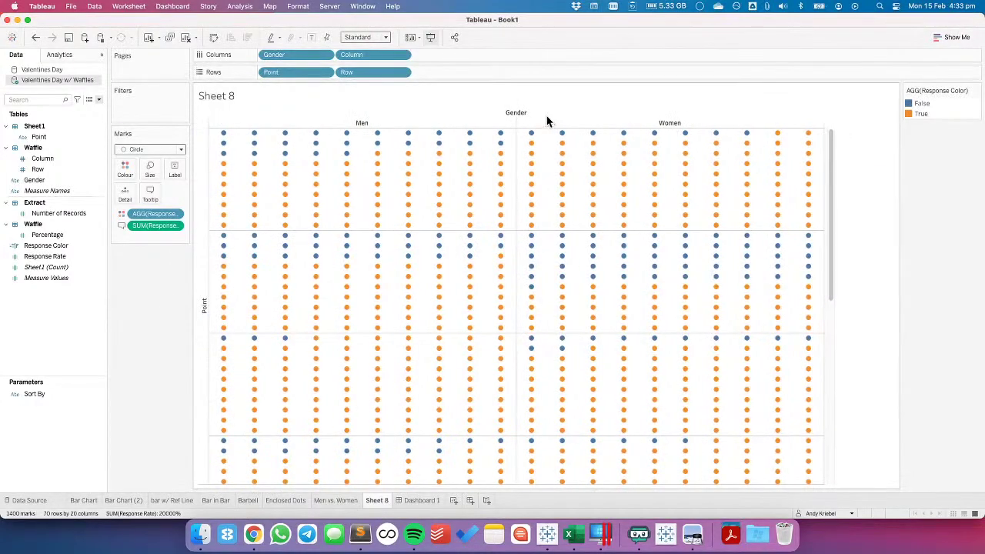
pyautogui.rightClick(529, 110)
pyautogui.click(549, 131)
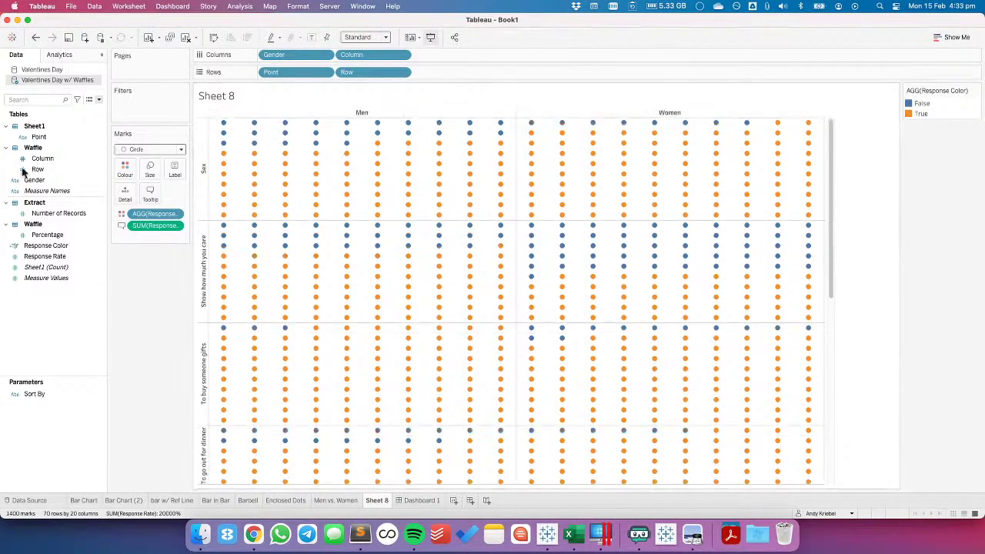
pyautogui.moveTo(34, 180); pyautogui.dragTo(128, 224)
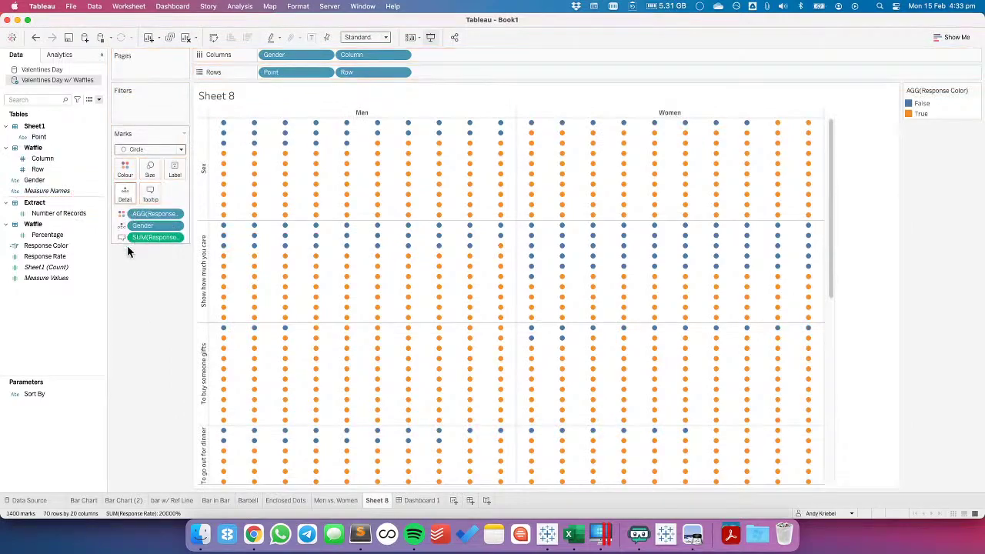
# Colour the dots by Gender too, with Gender first in the colour combination
pyautogui.click(121, 226)
pyautogui.click(137, 243)
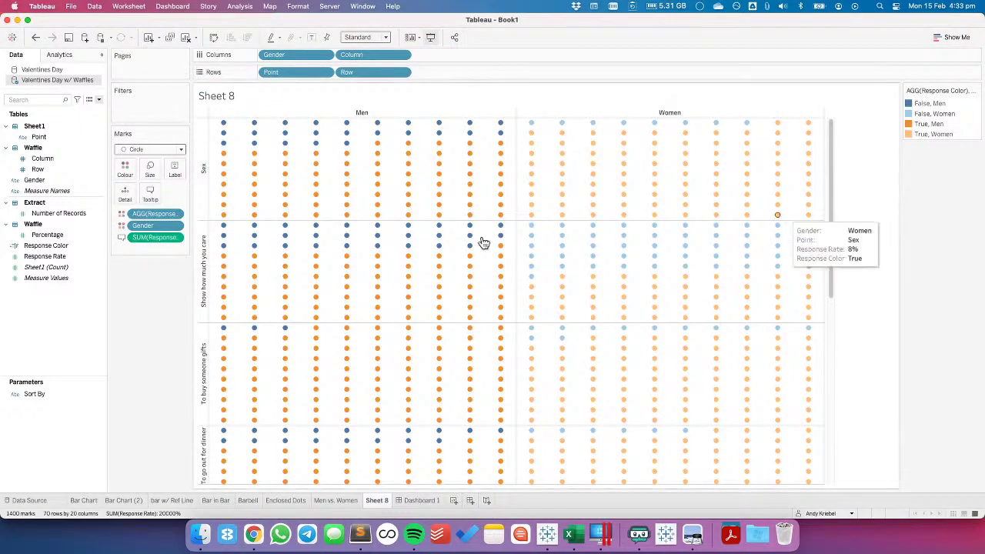
pyautogui.moveTo(163, 224); pyautogui.dragTo(161, 231)
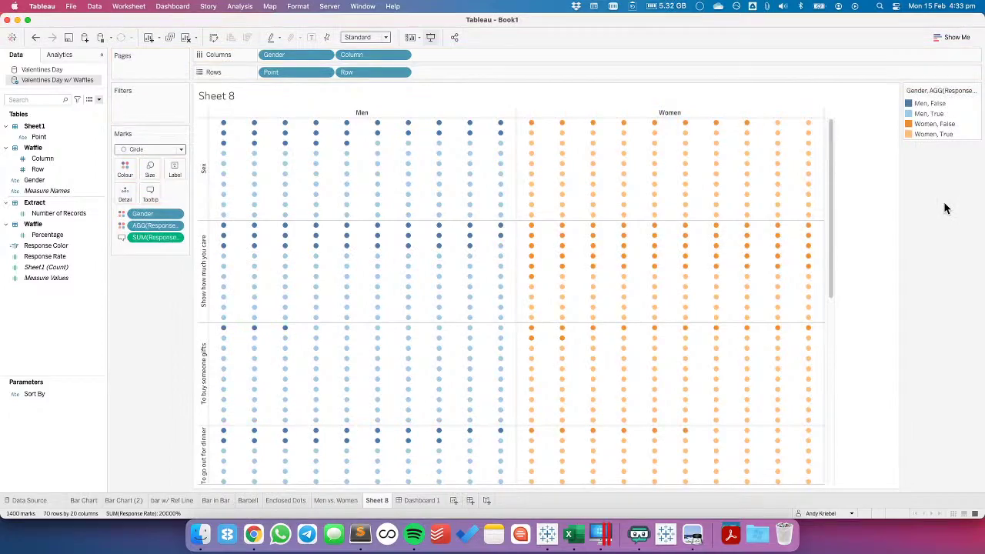
pyautogui.press('super+Tab')
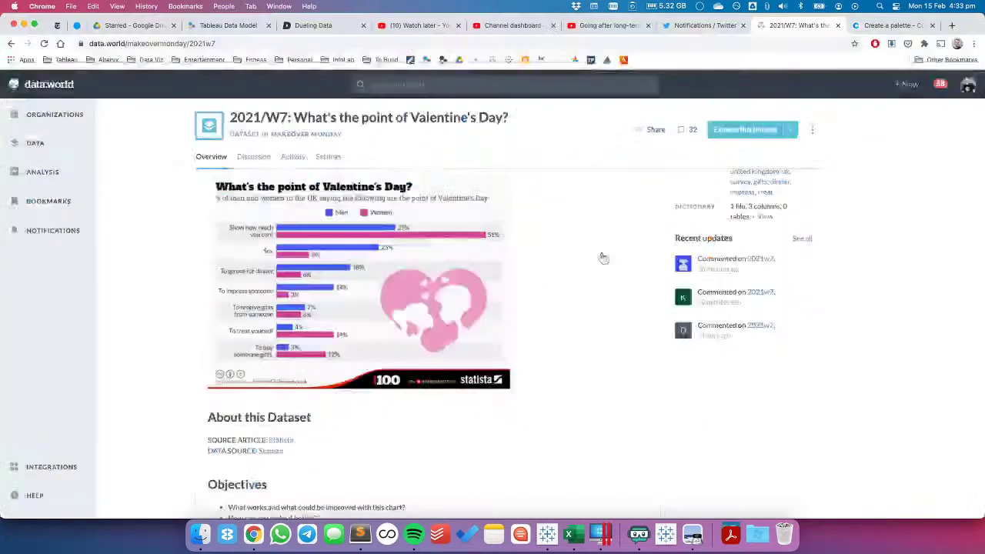
pyautogui.click(892, 30)
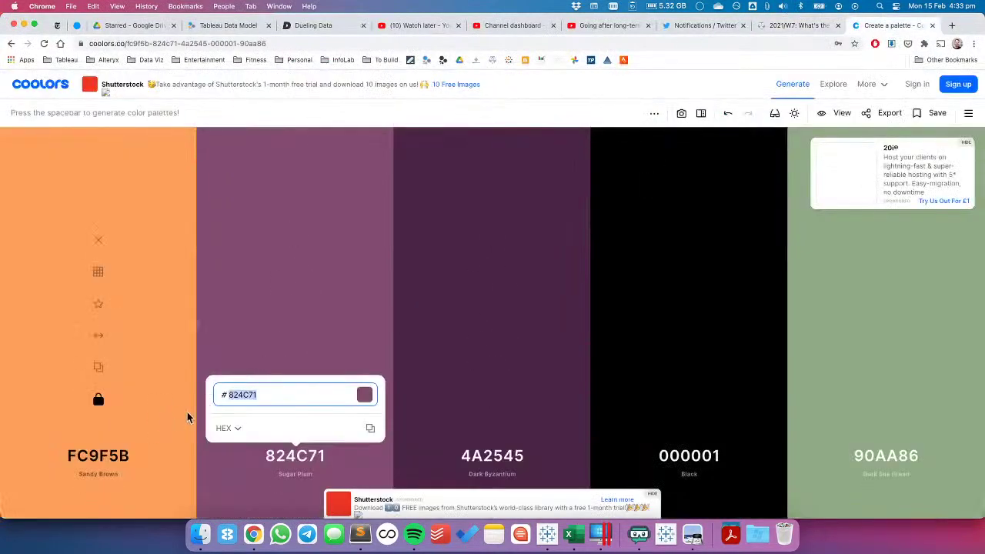
pyautogui.press('super+Tab')
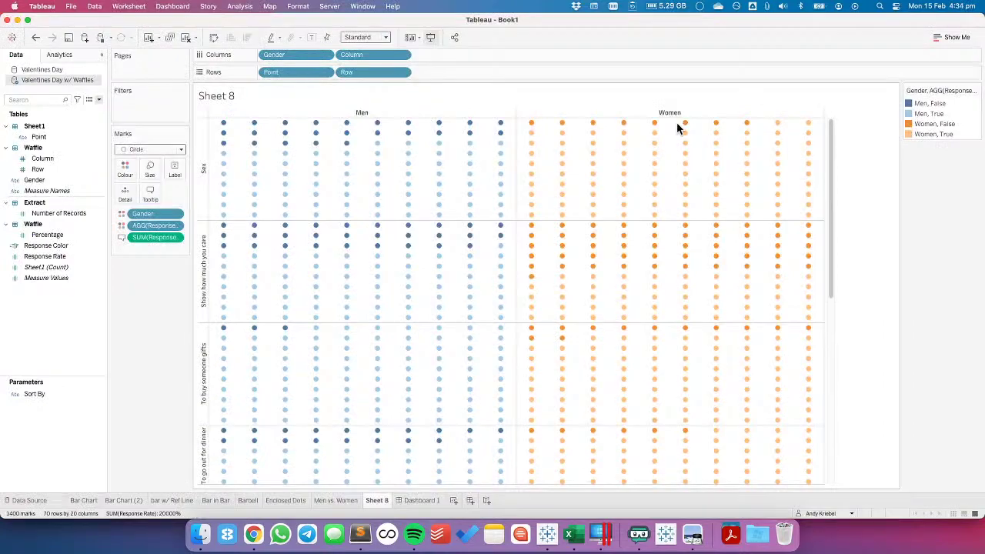
# Set the Women, False colour to purple #824C71
pyautogui.doubleClick(914, 128)
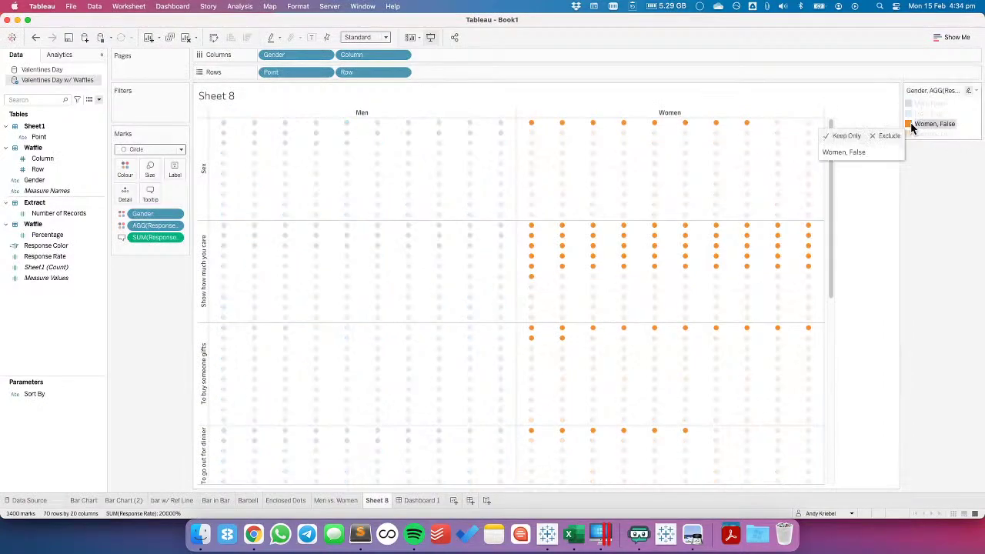
pyautogui.doubleClick(362, 214)
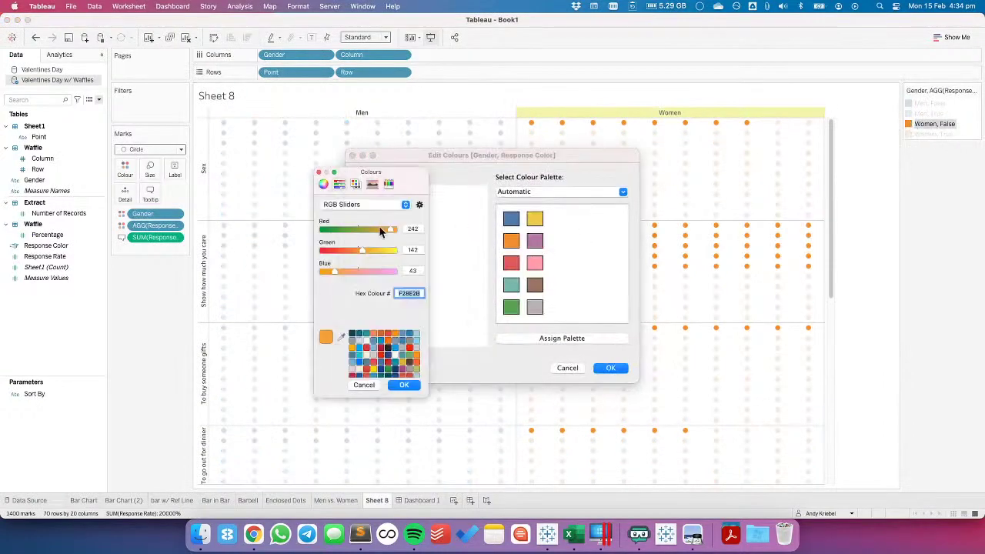
pyautogui.write('824C71')
pyautogui.press('Return')
pyautogui.press('super+Tab')
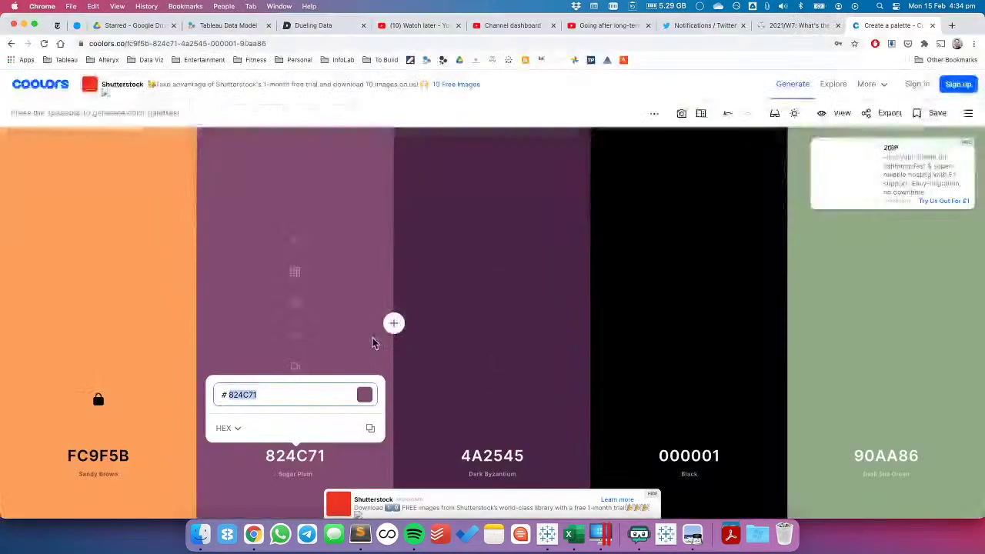
pyautogui.click(269, 340)
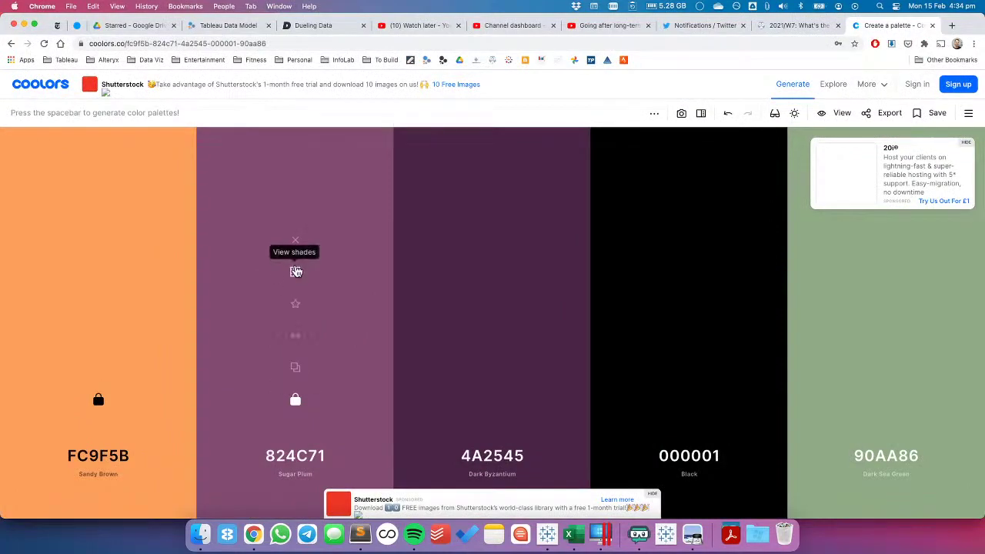
pyautogui.click(296, 270)
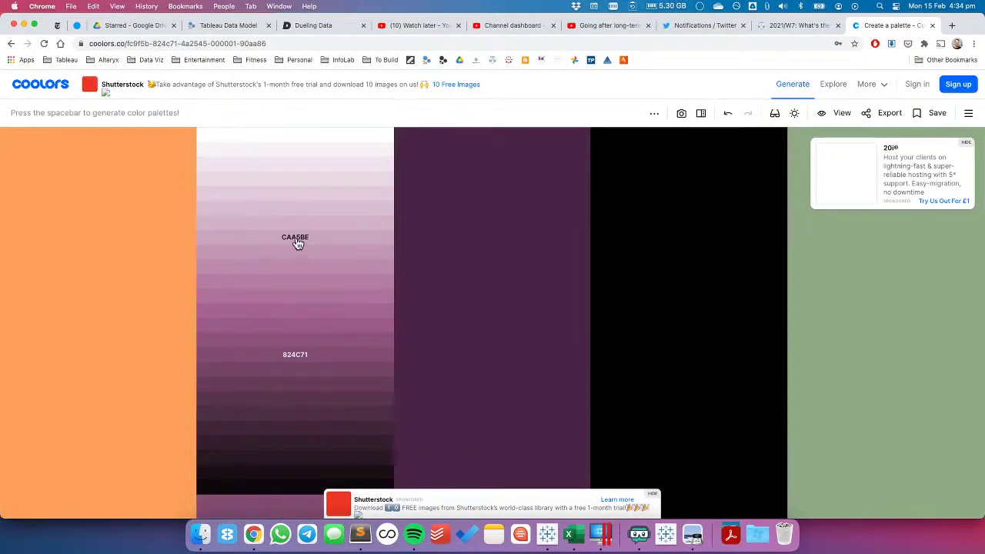
pyautogui.press('super+Tab')
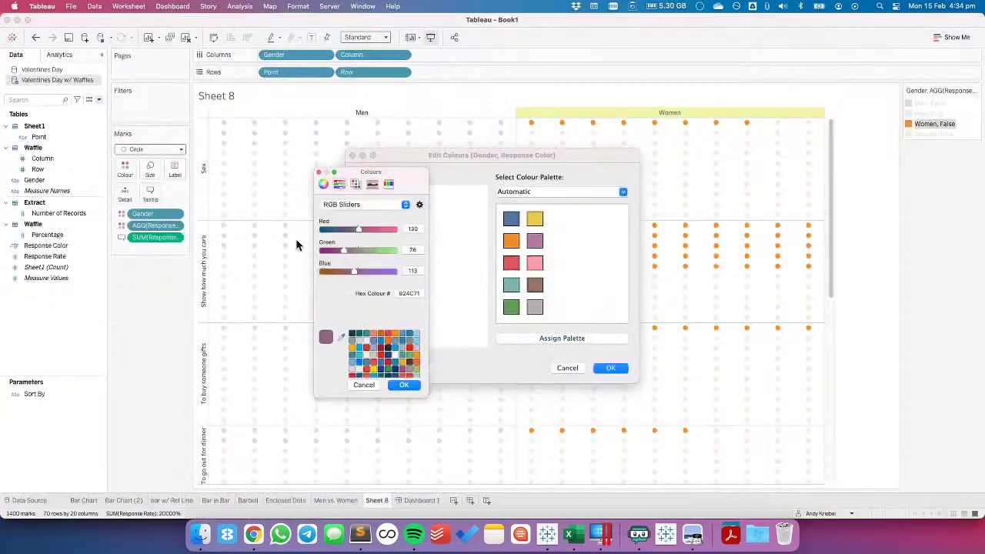
pyautogui.click(405, 386)
# Set the Women, True colour to light pink #CAA5BE and apply the colours
pyautogui.doubleClick(362, 222)
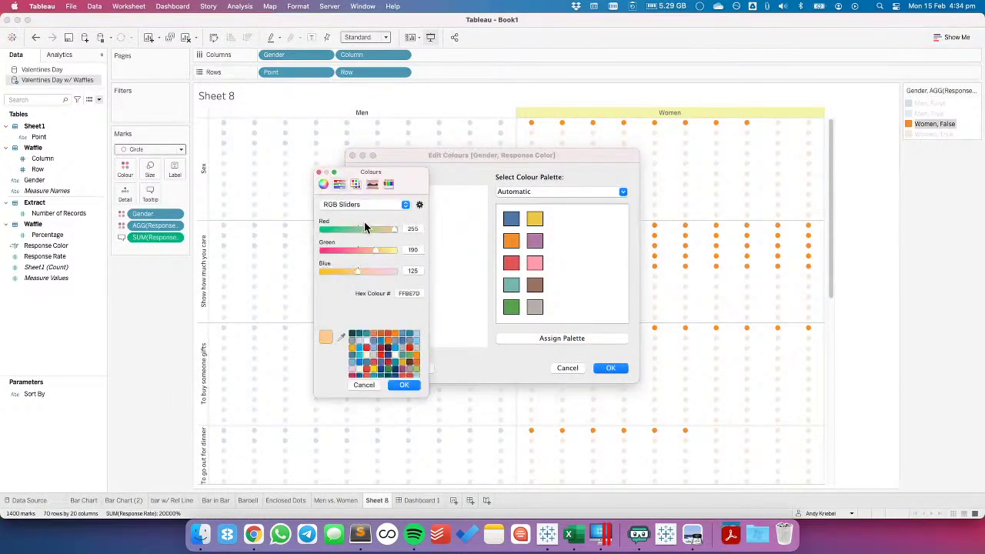
pyautogui.doubleClick(408, 293)
pyautogui.write('caa5be')
pyautogui.press('Return')
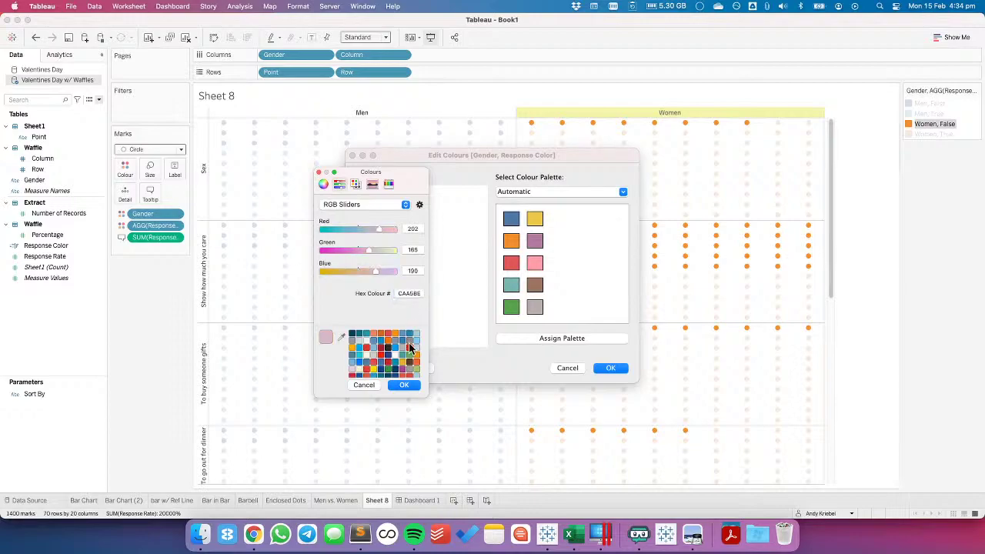
pyautogui.click(405, 385)
pyautogui.click(609, 369)
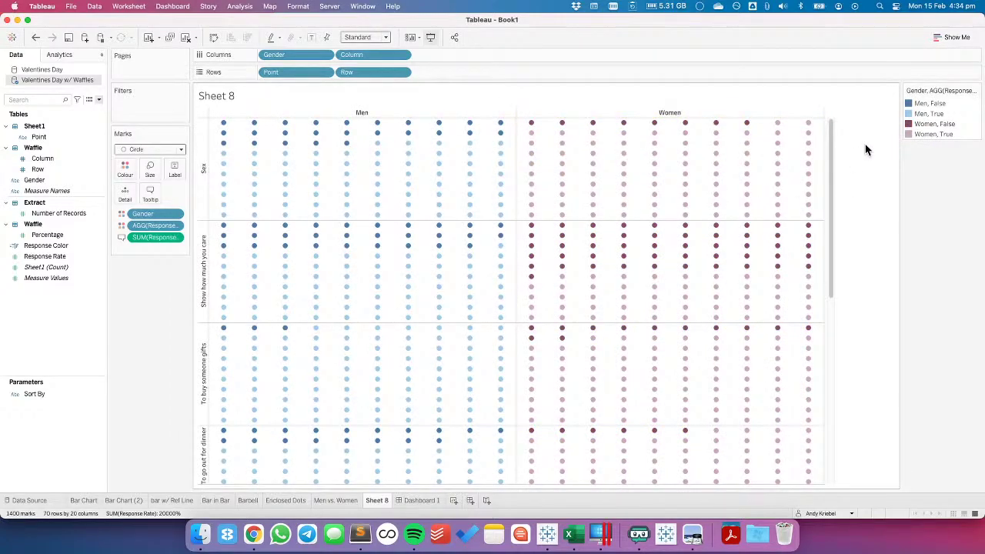
# Copy orange FC9F5B from Coolors and set it as the Men, False colour
pyautogui.press('super+Tab')
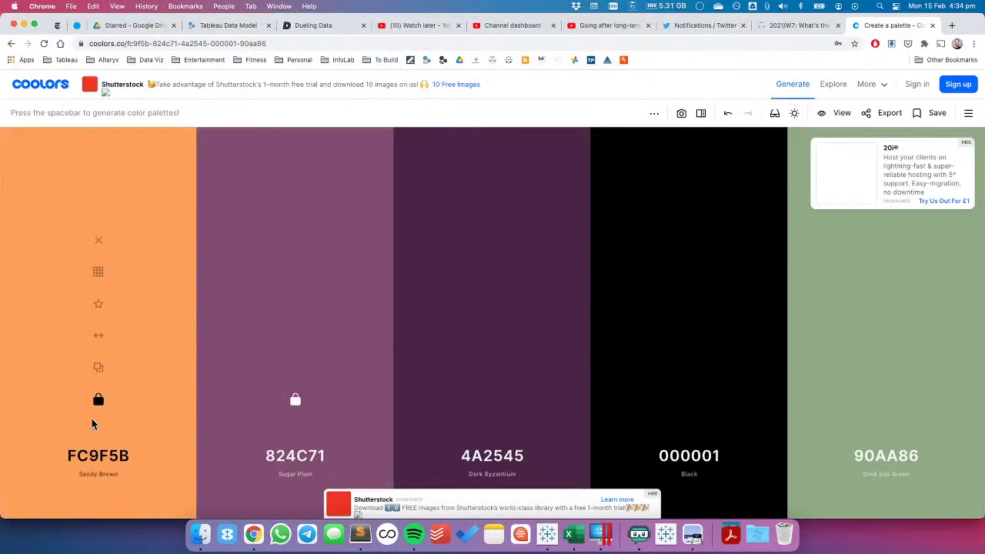
pyautogui.click(97, 455)
pyautogui.press('super+c')
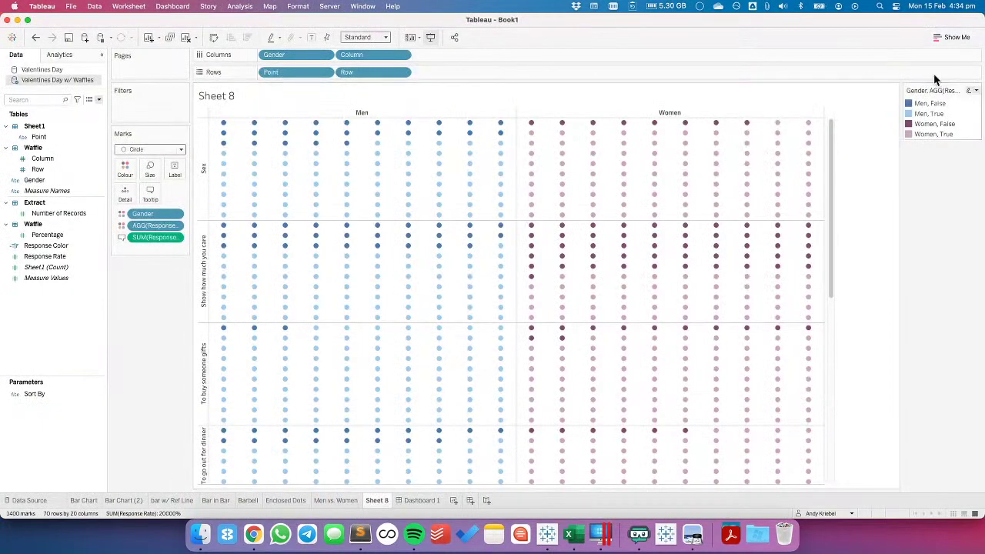
pyautogui.press('super+Tab')
pyautogui.doubleClick(909, 106)
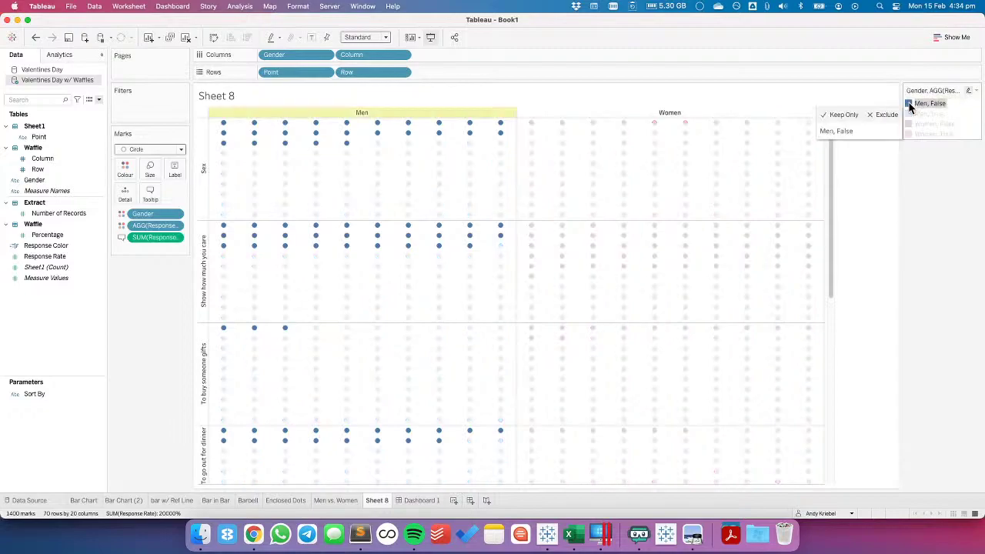
pyautogui.doubleClick(361, 193)
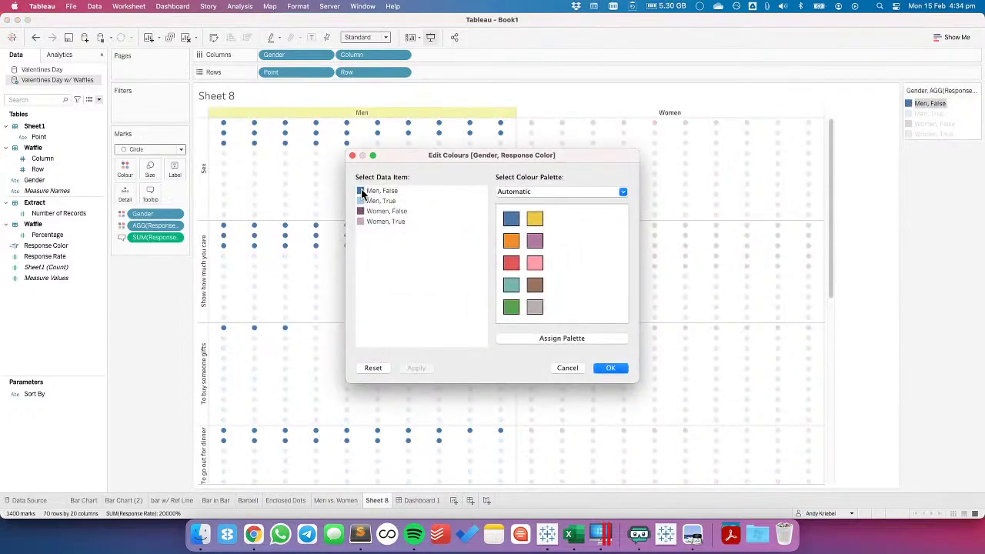
pyautogui.click(409, 293)
pyautogui.press('super+v')
pyautogui.press('Return')
pyautogui.click(397, 384)
# Set the Men, True colour to pale FEE7D7 and apply the colours
pyautogui.press('super+Tab')
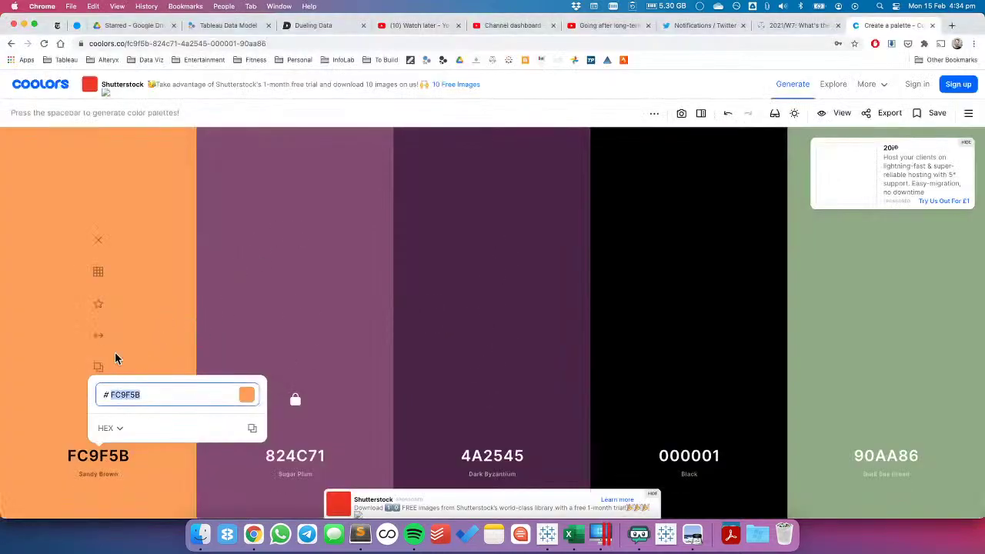
pyautogui.click(98, 274)
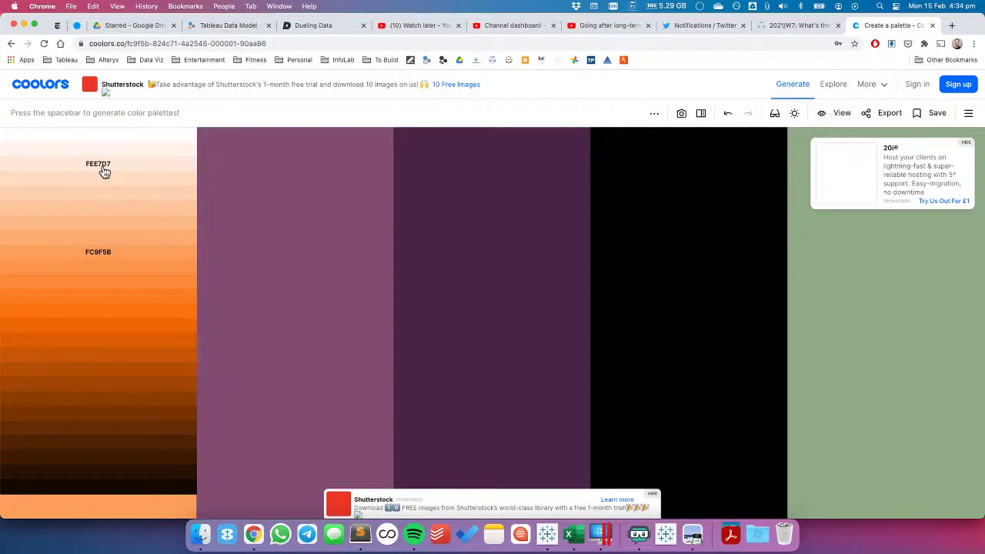
pyautogui.press('super+Tab')
pyautogui.doubleClick(363, 202)
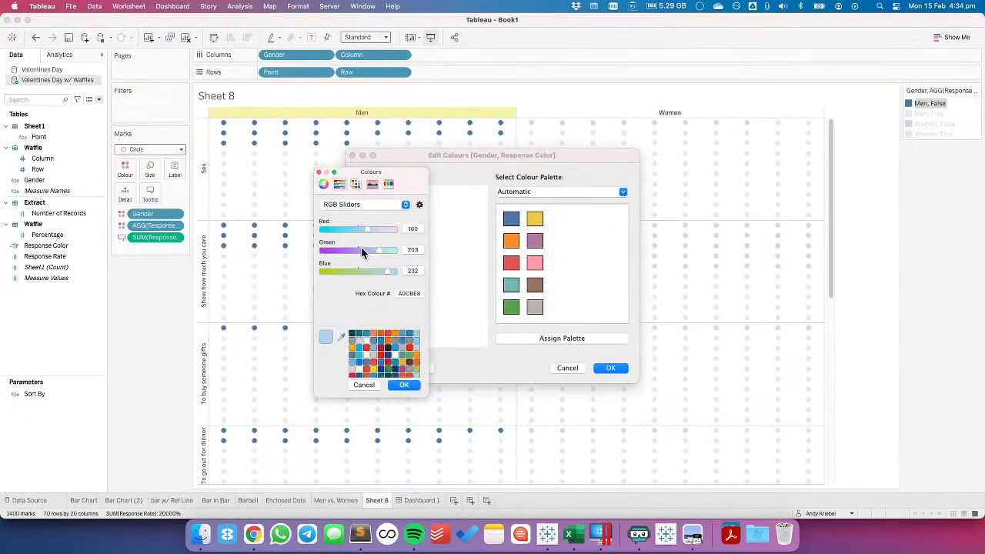
pyautogui.doubleClick(410, 292)
pyautogui.write('fee7d7')
pyautogui.press('Return')
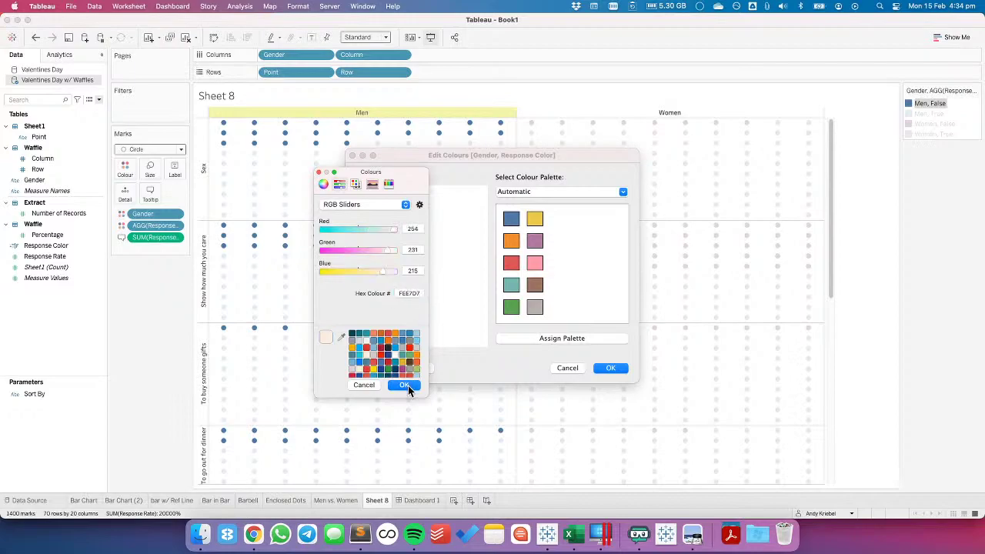
pyautogui.click(405, 386)
pyautogui.click(596, 368)
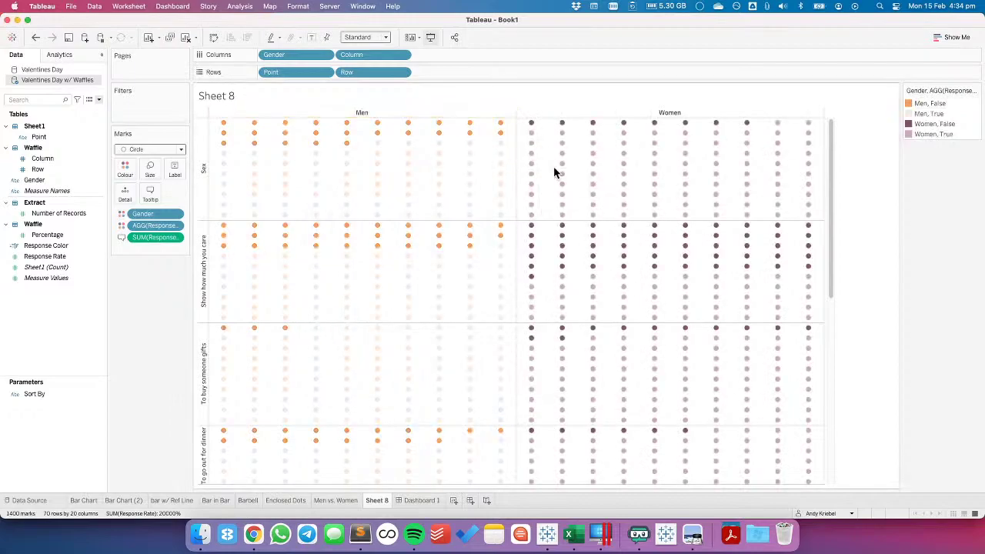
# In Coolors, try the pale F0E5ED shade for the second colour, then revert it to 824C71
pyautogui.press('super+Tab')
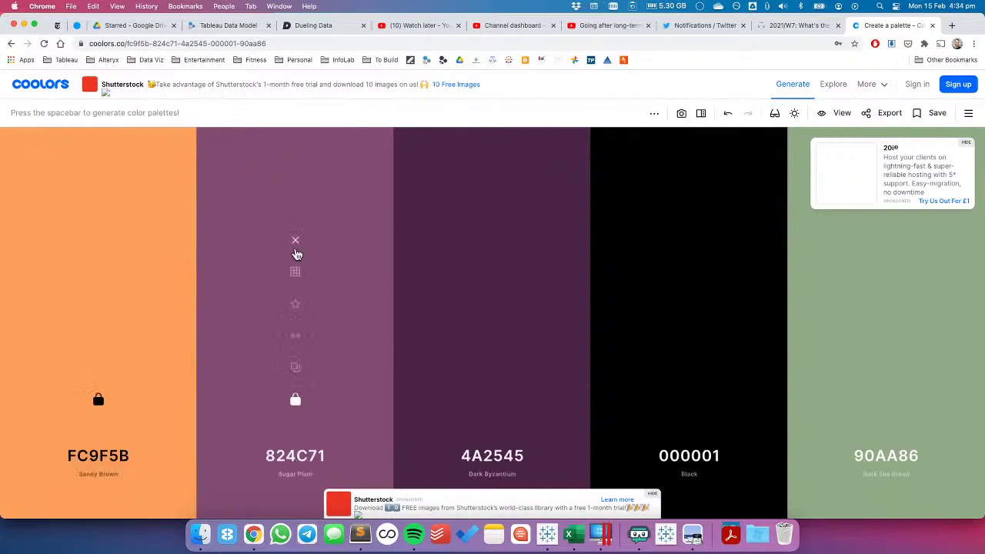
pyautogui.click(298, 273)
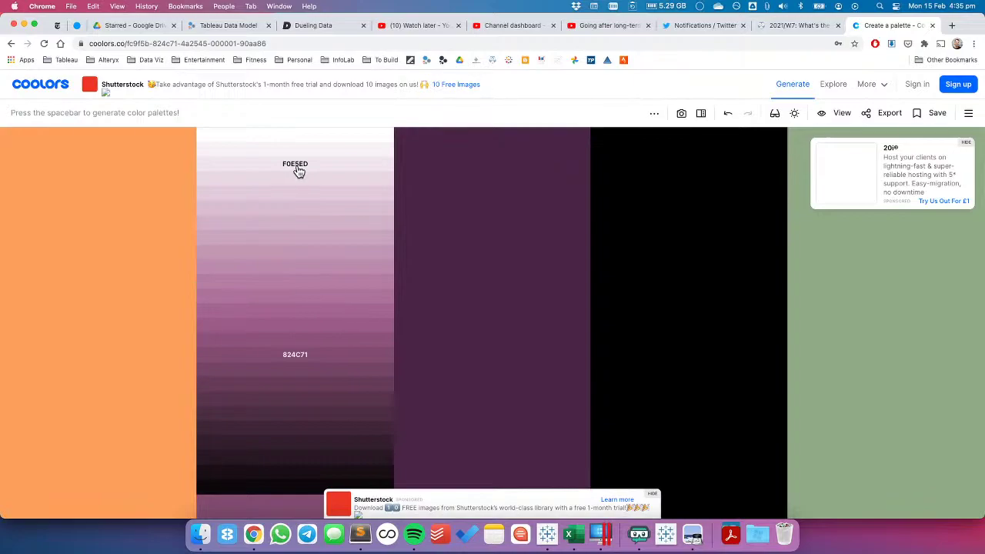
pyautogui.click(299, 171)
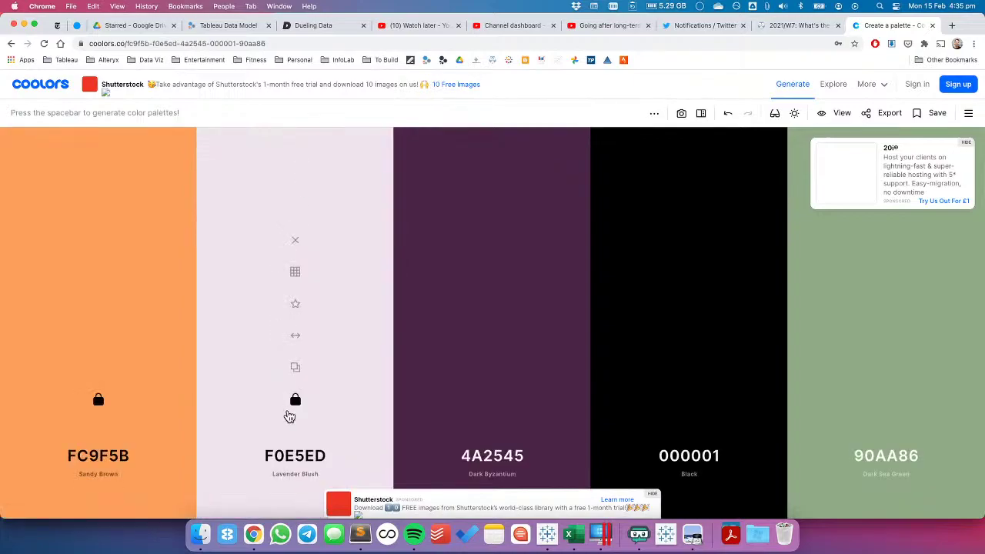
pyautogui.click(300, 460)
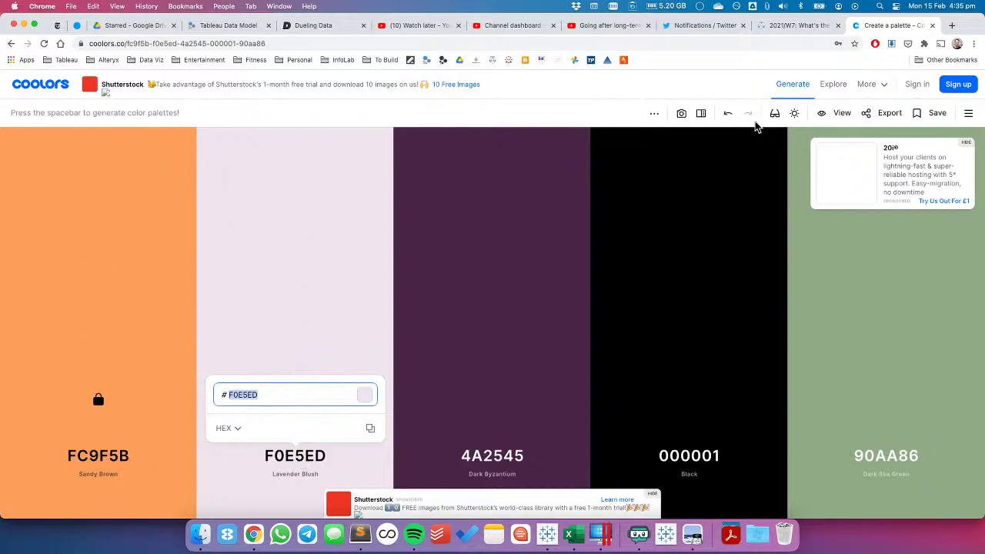
pyautogui.click(727, 114)
pyautogui.click(725, 117)
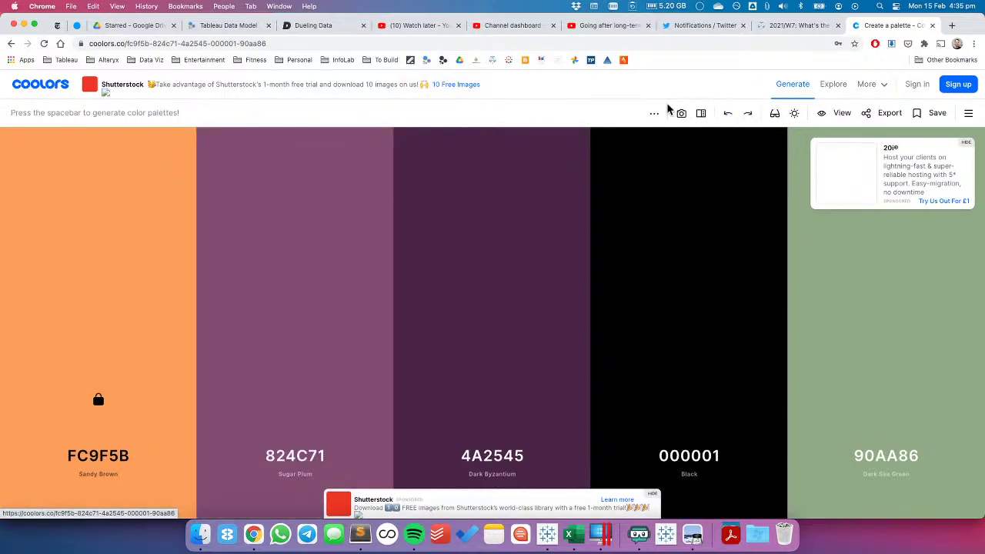
pyautogui.press('super+Tab')
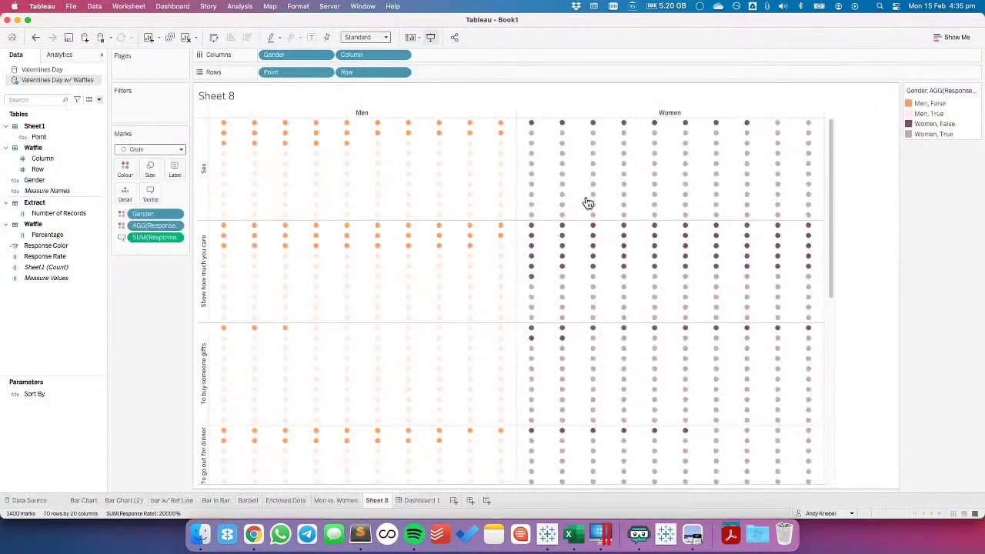
# Give Women, True a new pale hex colour in the colour legend
pyautogui.doubleClick(910, 133)
pyautogui.doubleClick(363, 222)
pyautogui.press('super+v')
pyautogui.press('Return')
pyautogui.click(404, 385)
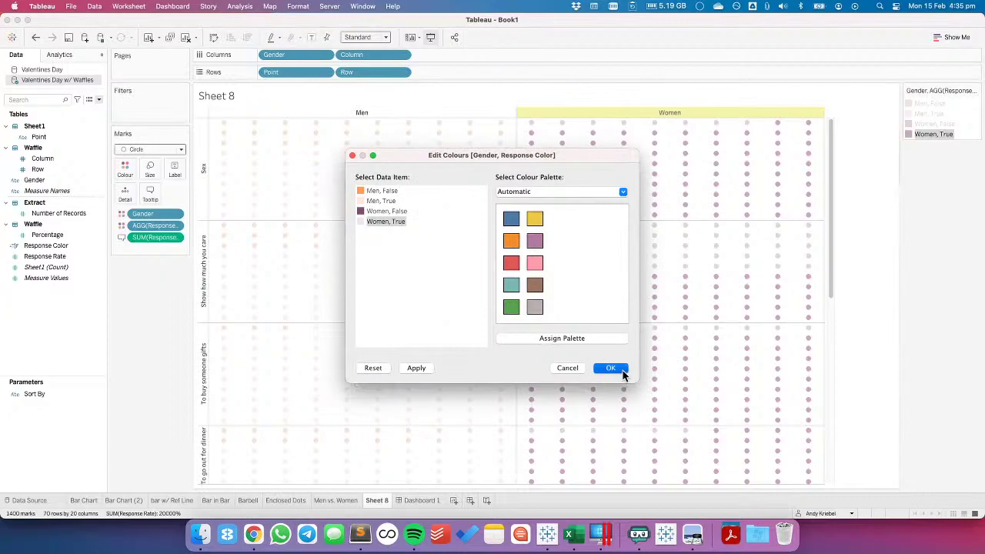
pyautogui.click(610, 368)
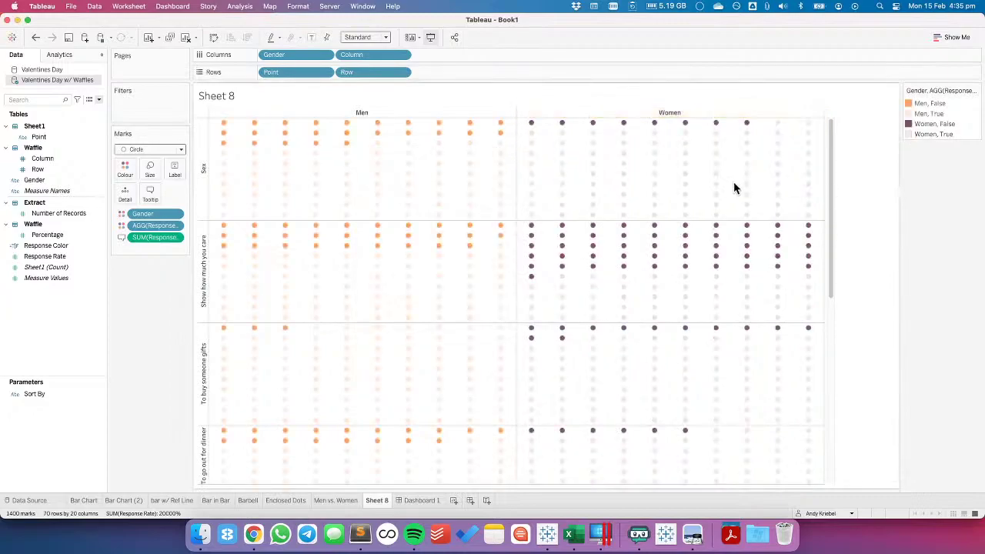
# Try making Column and Row continuous, then undo both changes
pyautogui.click(402, 55)
pyautogui.moveTo(366, 235)
pyautogui.click(369, 267)
pyautogui.click(402, 72)
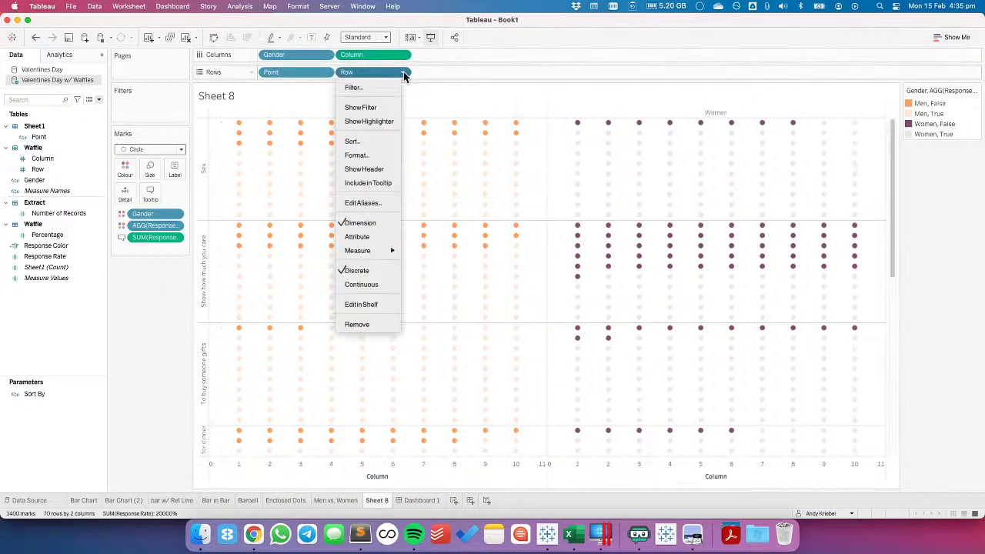
pyautogui.click(369, 283)
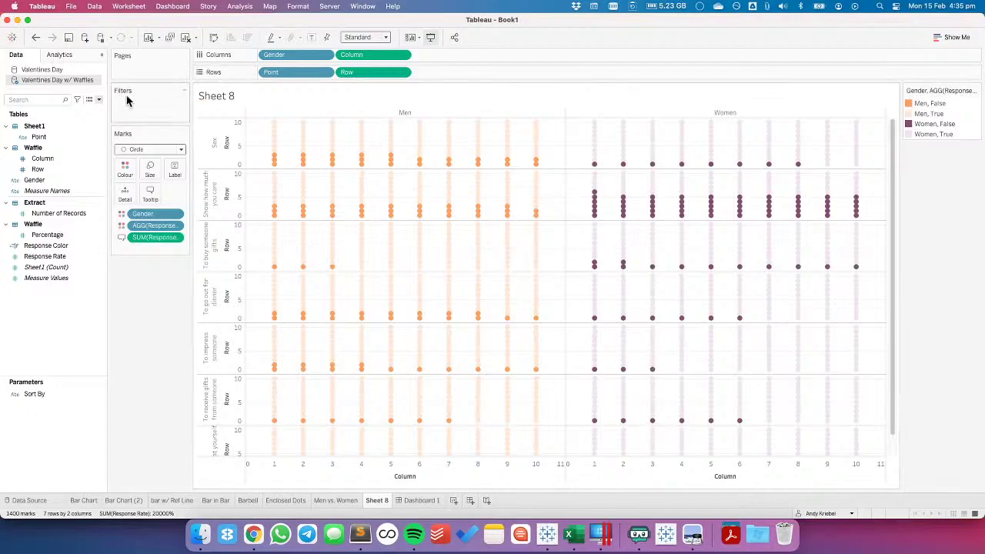
pyautogui.click(36, 38)
pyautogui.click(36, 38)
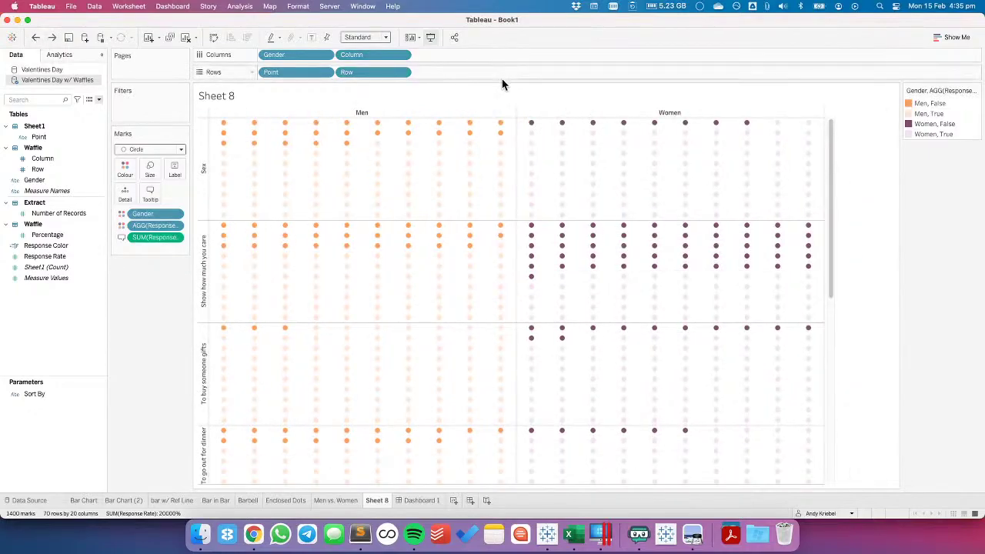
# Sort Row descending so dots fill from the bottom, then start blank Sheet 9
pyautogui.click(406, 73)
pyautogui.press('Escape')
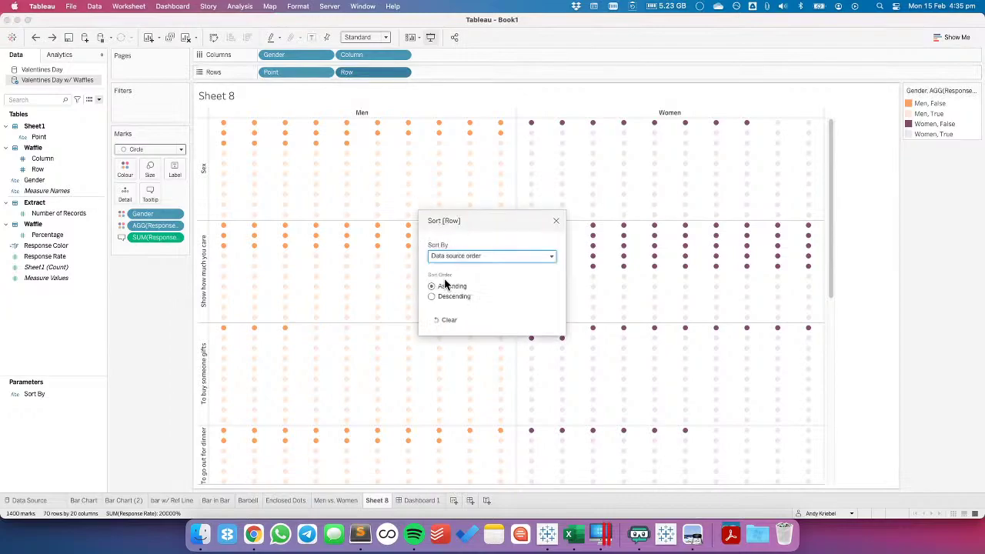
pyautogui.click(432, 297)
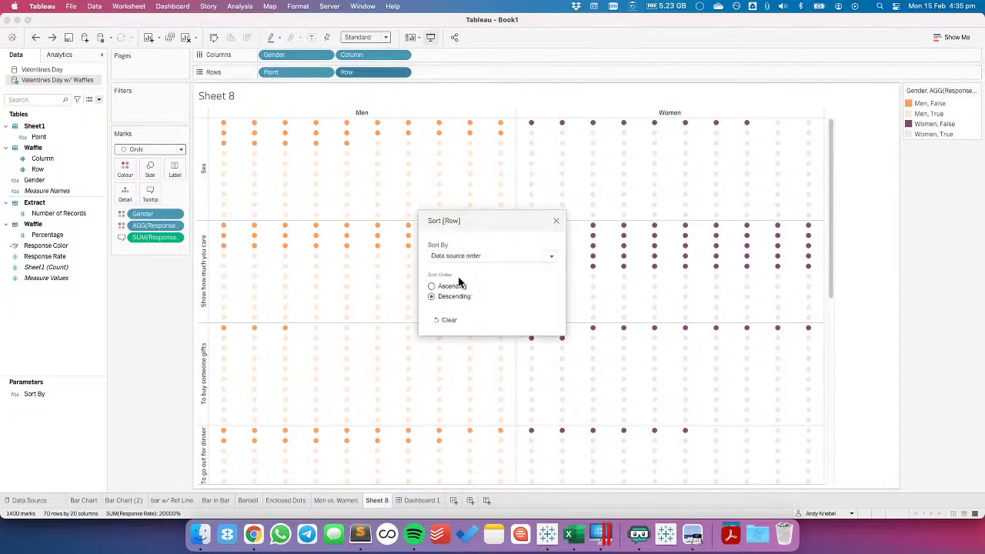
pyautogui.click(555, 222)
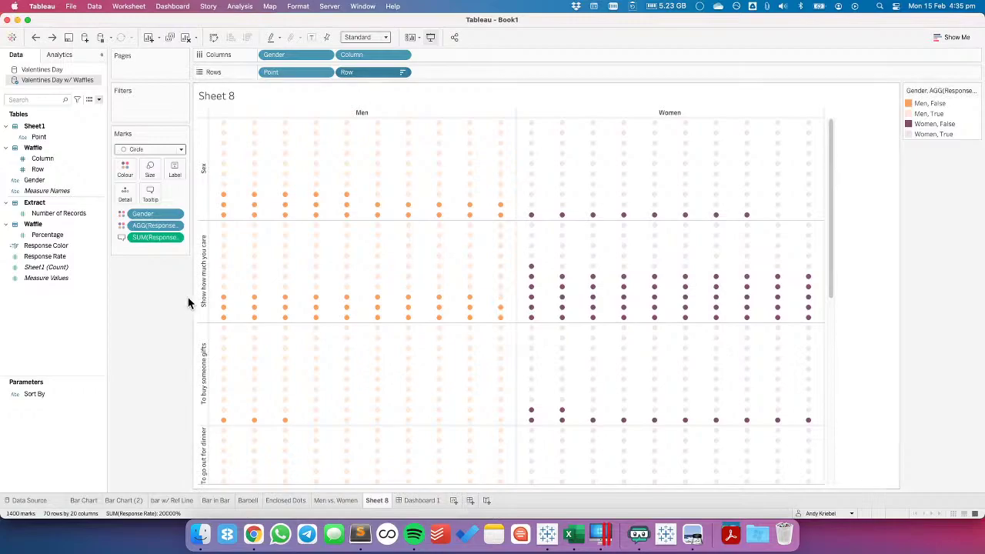
pyautogui.click(421, 500)
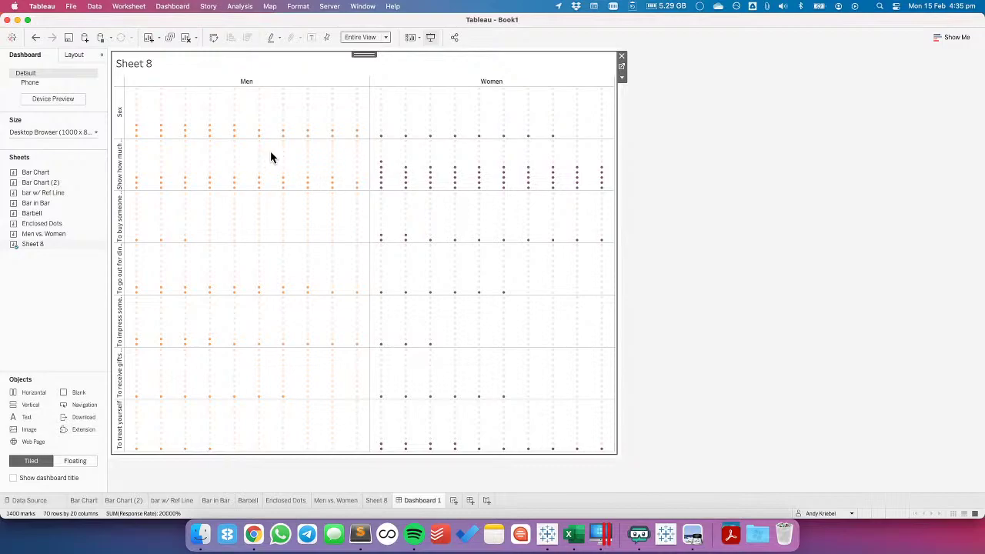
pyautogui.click(453, 501)
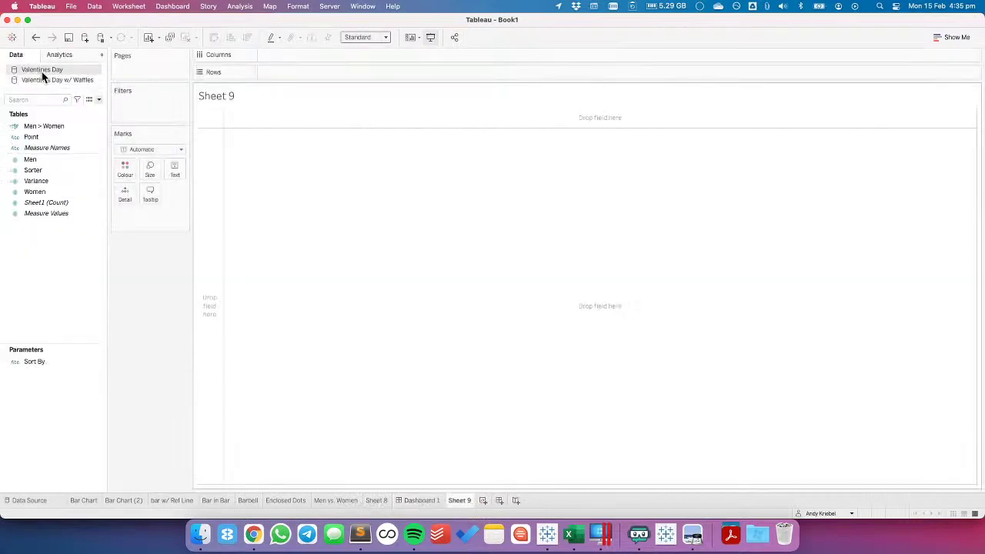
# Put the waffle data's Point on Columns and Gender on Rows
pyautogui.click(28, 138)
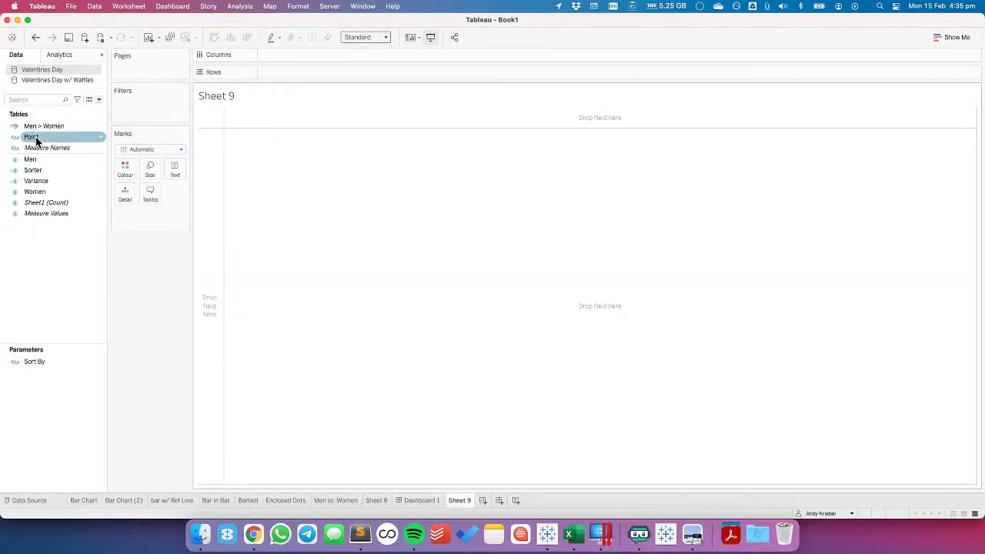
pyautogui.moveTo(34, 138); pyautogui.dragTo(274, 56)
pyautogui.click(48, 161)
pyautogui.moveTo(49, 161); pyautogui.dragTo(70, 167)
pyautogui.click(70, 168)
pyautogui.click(66, 80)
pyautogui.moveTo(304, 54); pyautogui.dragTo(135, 271)
pyautogui.moveTo(55, 138); pyautogui.dragTo(318, 59)
pyautogui.moveTo(34, 179); pyautogui.dragTo(352, 72)
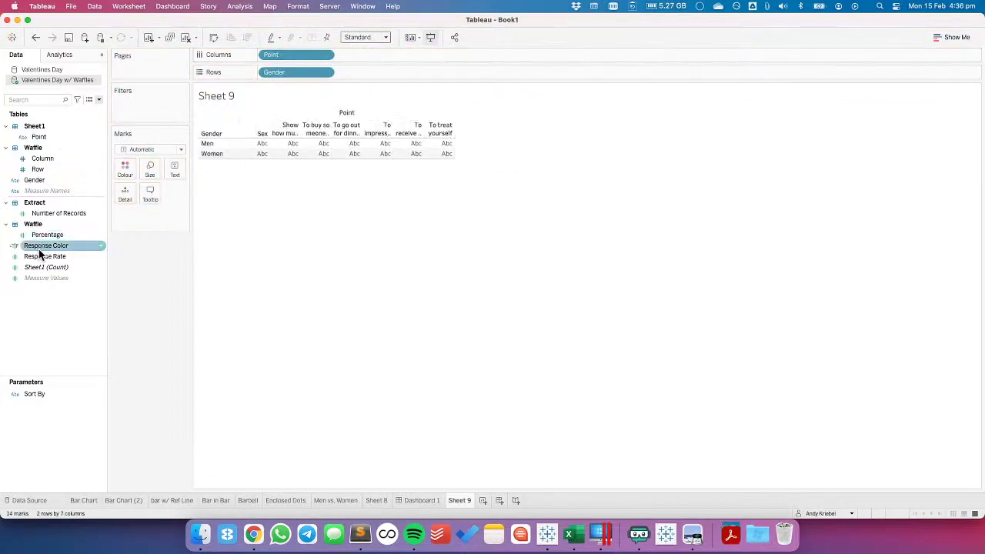
# Make Response Rate default to Average and show it as text labels
pyautogui.moveTo(40, 259)
pyautogui.mouseDown()
pyautogui.moveTo(176, 168)
pyautogui.moveTo(48, 258)
pyautogui.mouseUp()
pyautogui.rightClick(48, 258)
pyautogui.moveTo(98, 424)
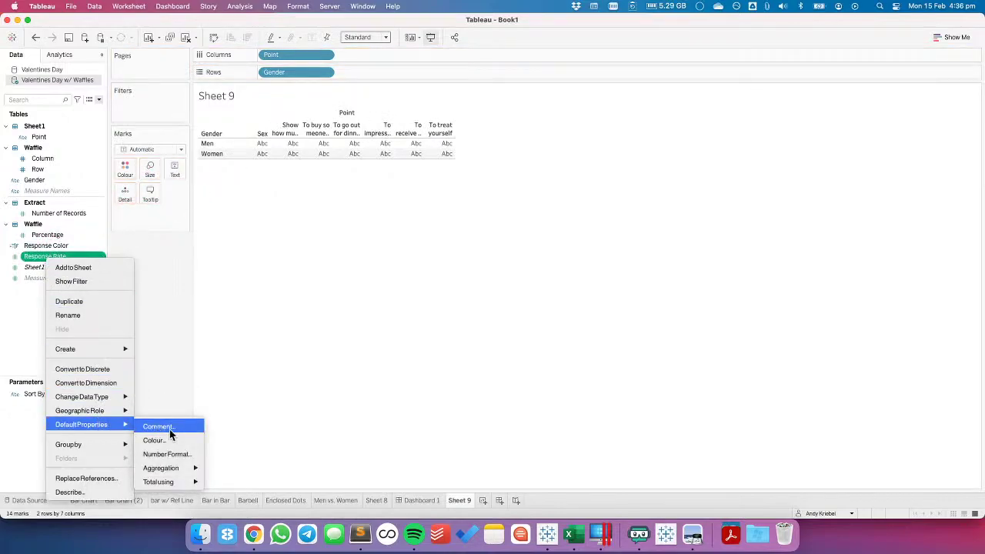
pyautogui.moveTo(188, 468)
pyautogui.click(246, 370)
pyautogui.moveTo(48, 257); pyautogui.dragTo(172, 175)
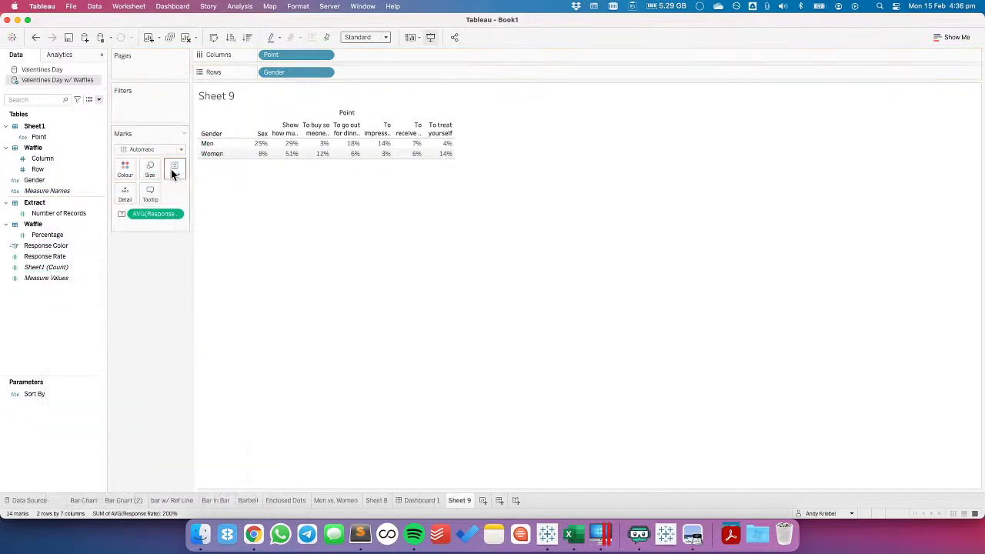
# Fit the table to the entire view and enlarge the percentage labels
pyautogui.click(358, 38)
pyautogui.click(358, 71)
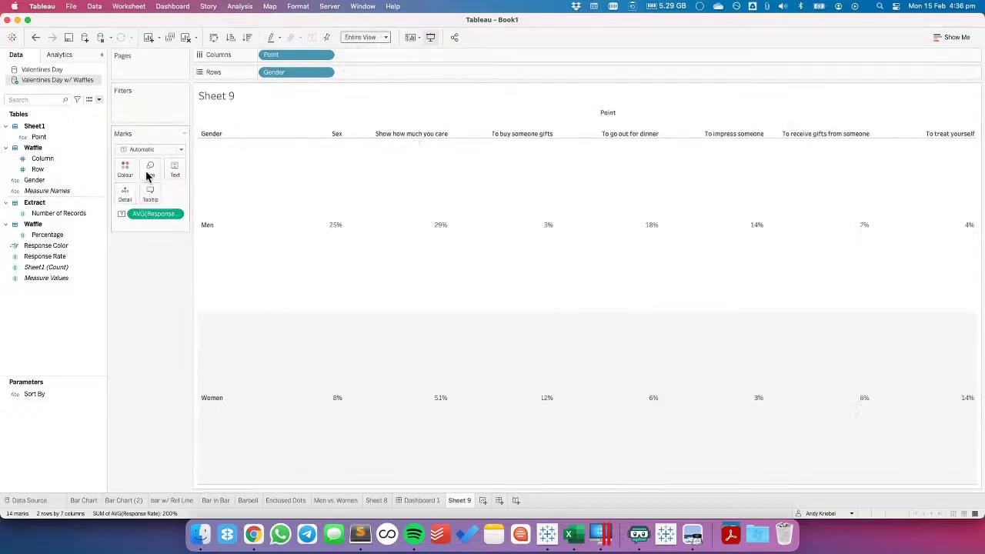
pyautogui.moveTo(192, 200); pyautogui.dragTo(224, 199)
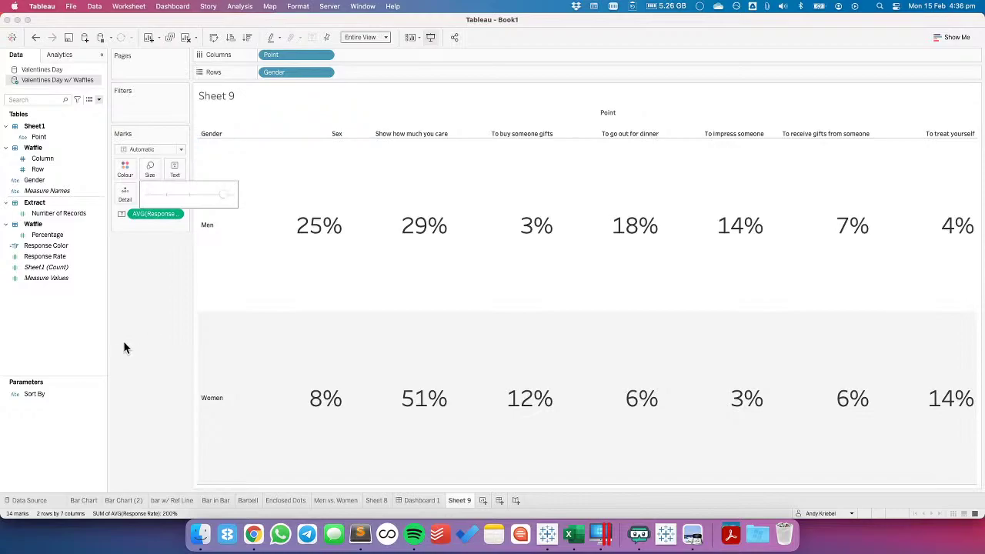
# Name the sheet 'Table' and start Sheet 10 on the Valentines Day data
pyautogui.write('Table')
pyautogui.press('Return')
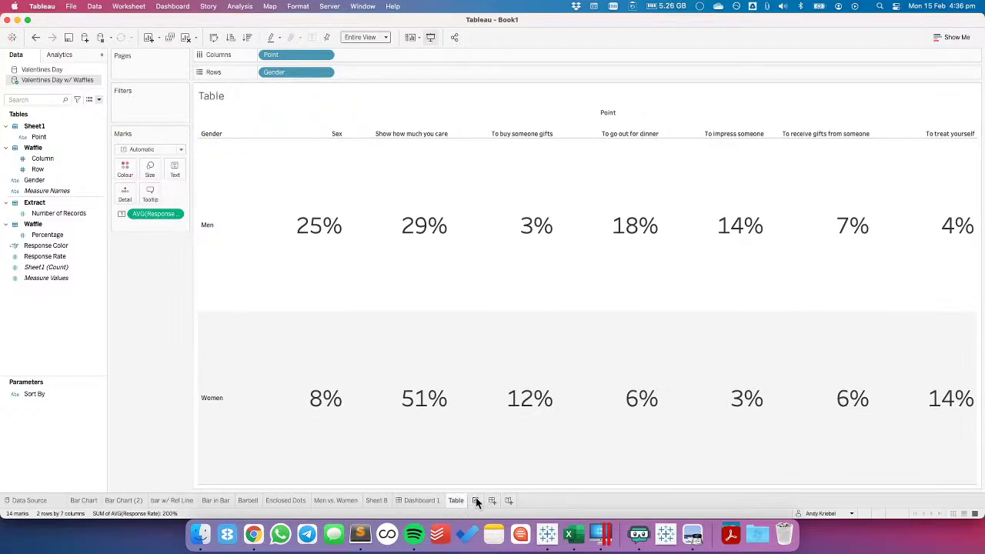
pyautogui.click(483, 500)
pyautogui.click(28, 71)
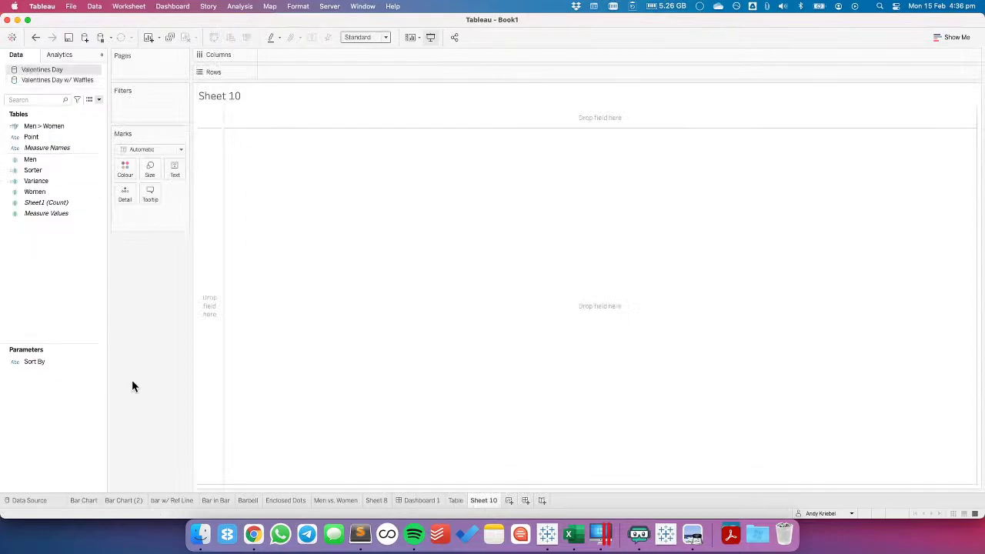
# Flip through Dashboard 1 and the earlier chart sheets, ending on Bar Chart
pyautogui.click(422, 500)
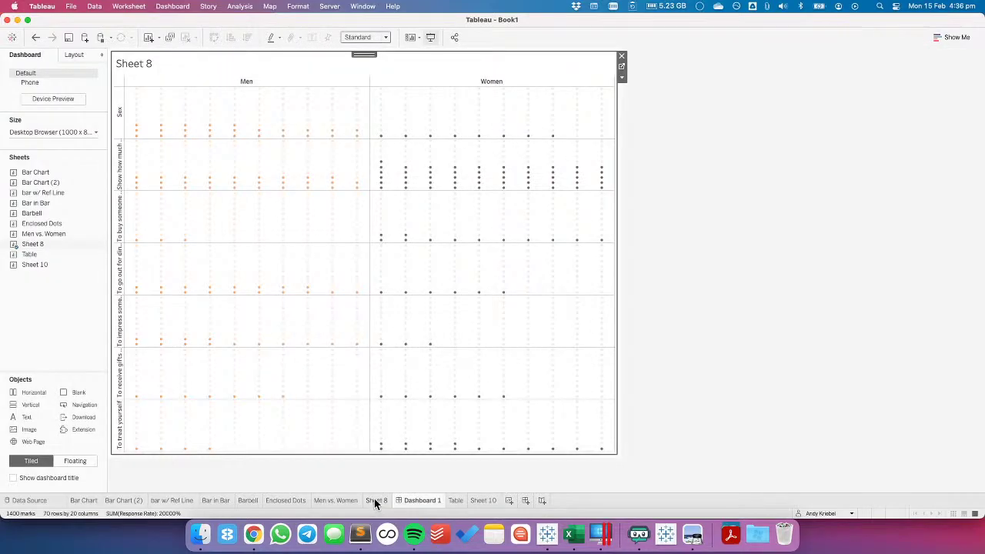
pyautogui.click(374, 500)
pyautogui.click(343, 501)
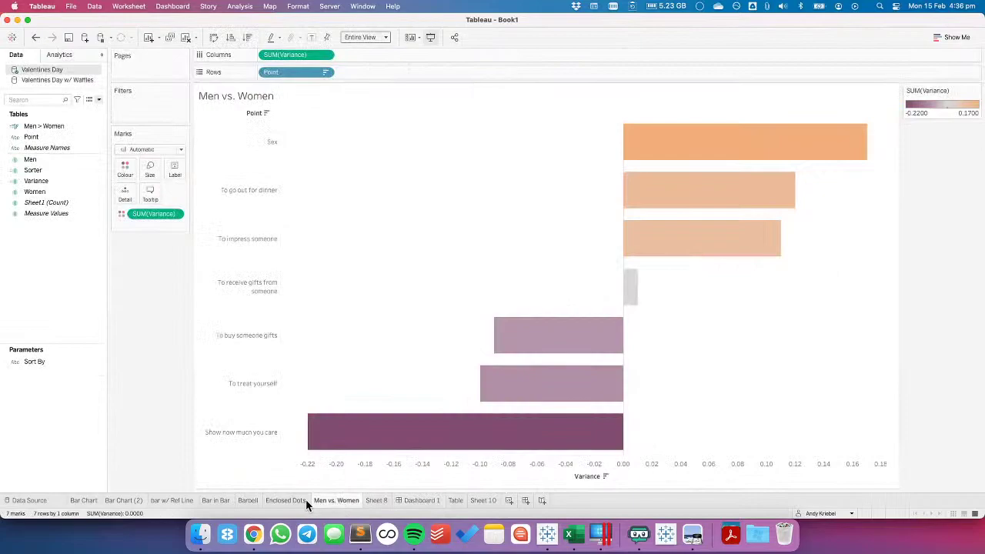
pyautogui.moveTo(304, 499)
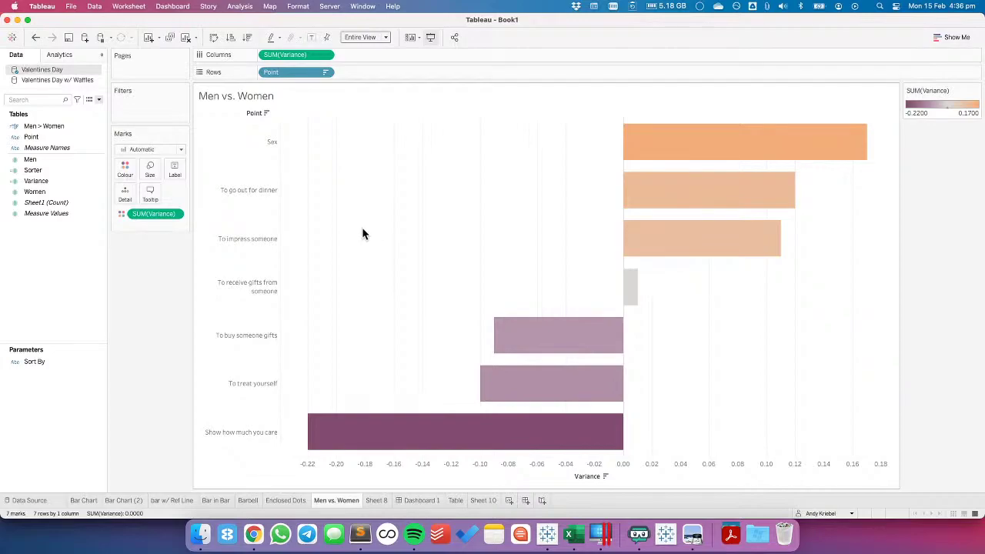
pyautogui.click(288, 501)
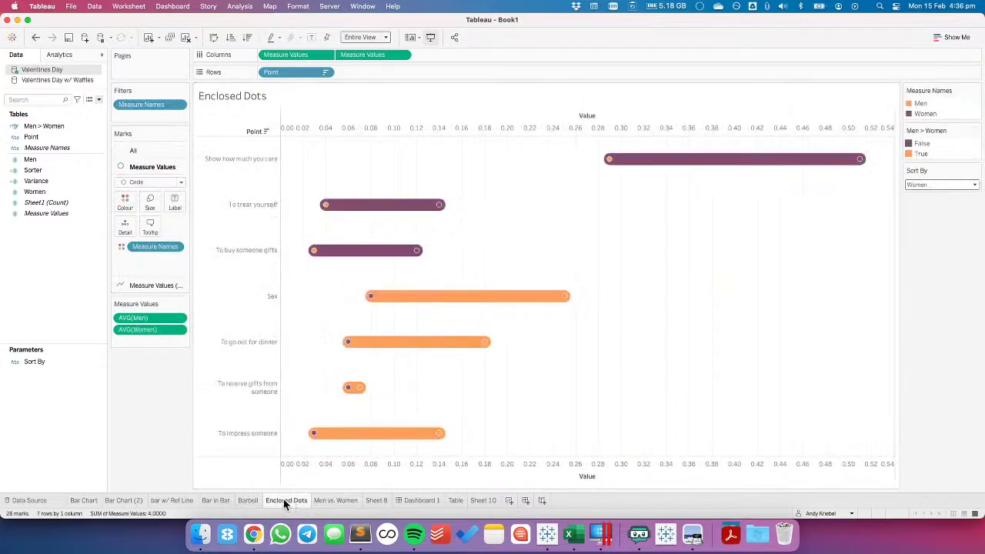
pyautogui.click(223, 500)
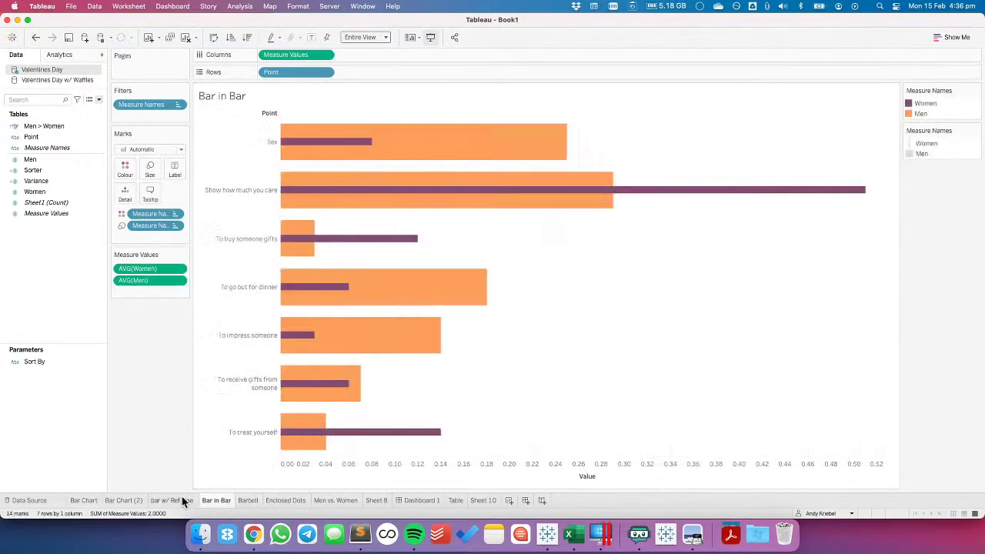
pyautogui.click(184, 501)
pyautogui.click(123, 500)
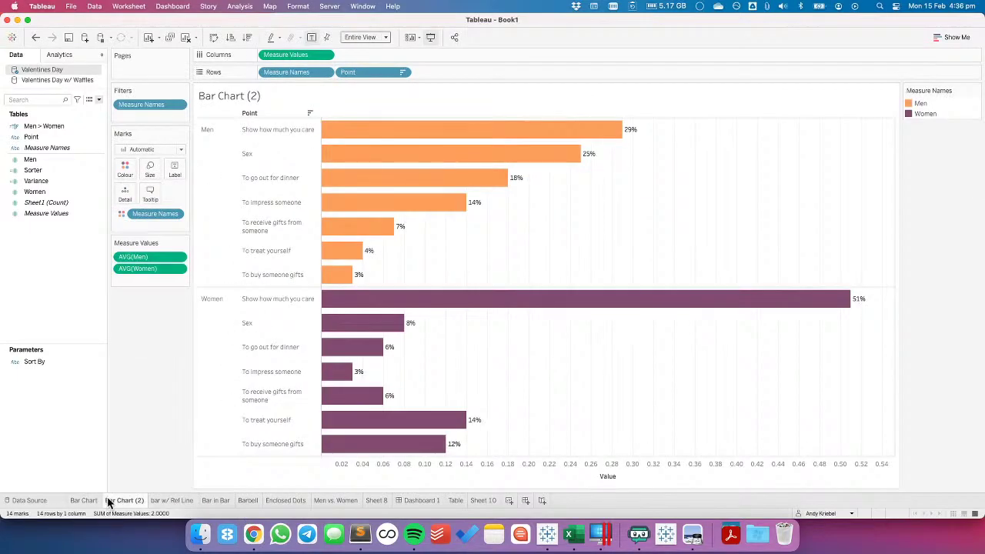
pyautogui.click(86, 501)
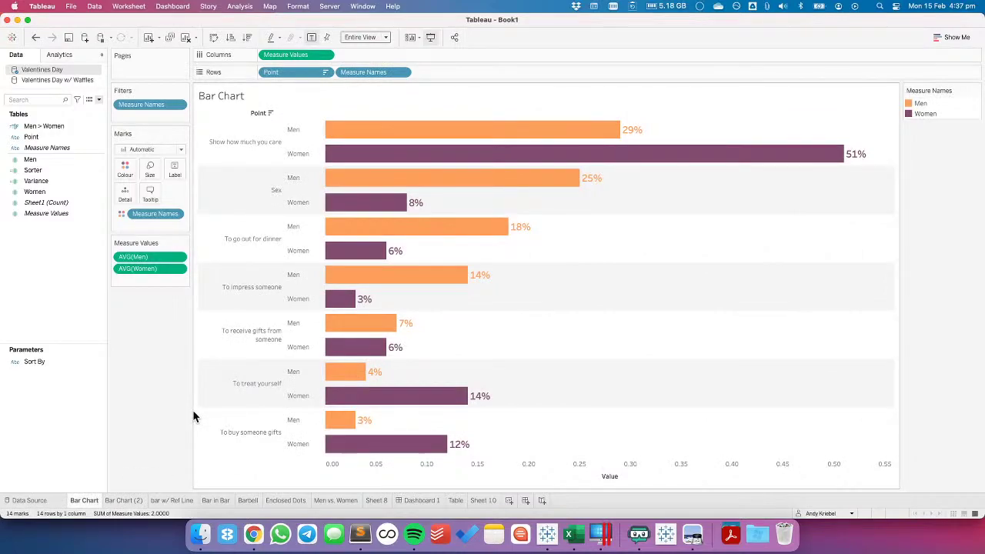
# Alias the Point values as uppercase SEX, BUY GIFTS and DINNER
pyautogui.rightClick(45, 138)
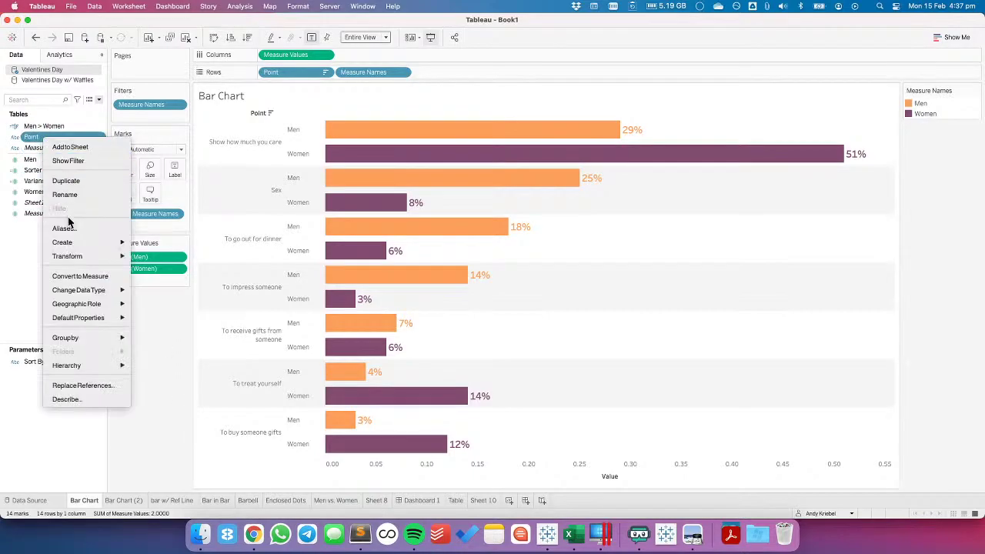
pyautogui.click(71, 229)
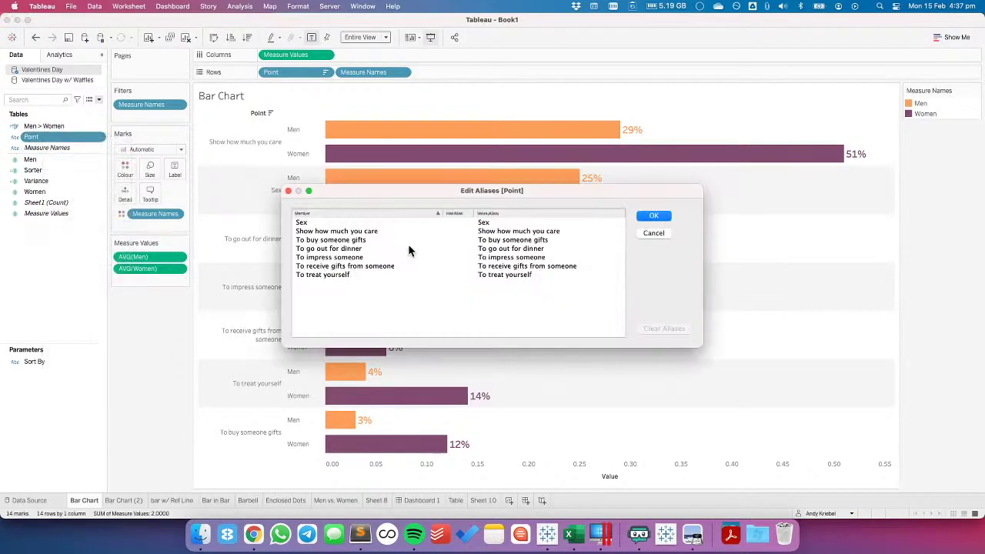
pyautogui.click(485, 222)
pyautogui.write('sex')
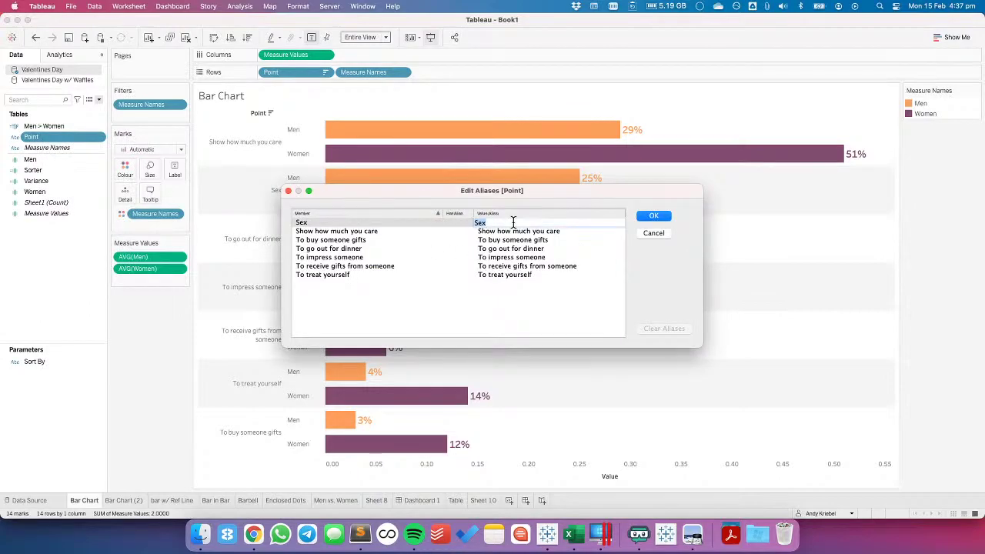
pyautogui.press('Return')
pyautogui.press('Return')
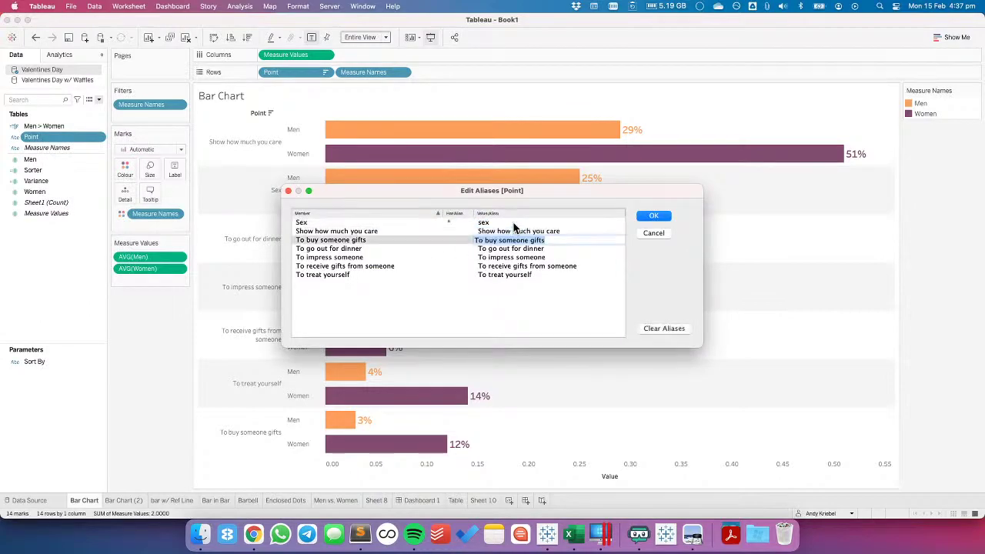
pyautogui.write('buy gif')
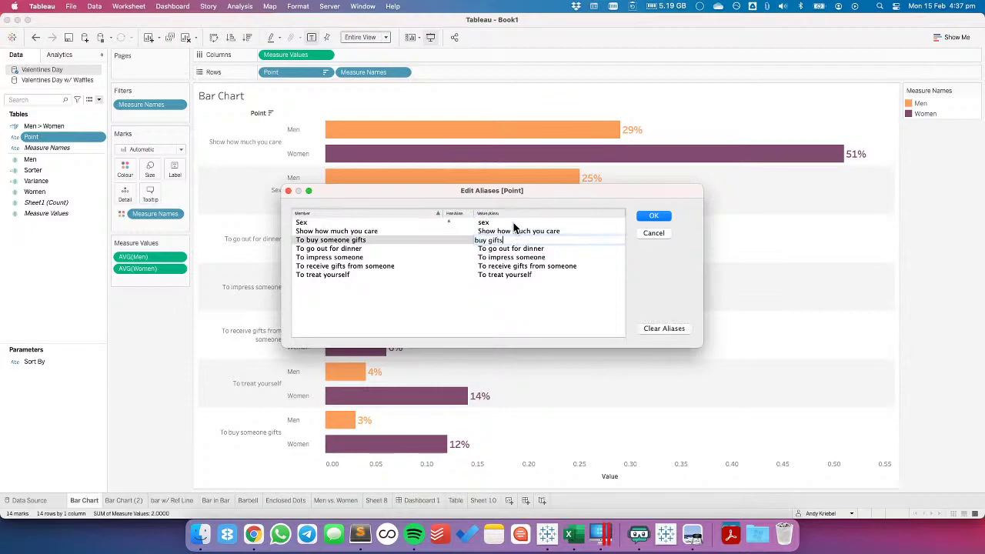
pyautogui.press('BackSpace')
pyautogui.press('BackSpace')
pyautogui.press('BackSpace')
pyautogui.press('BackSpace')
pyautogui.write('BUY GIFTS')
pyautogui.click(513, 222)
pyautogui.write('SEX')
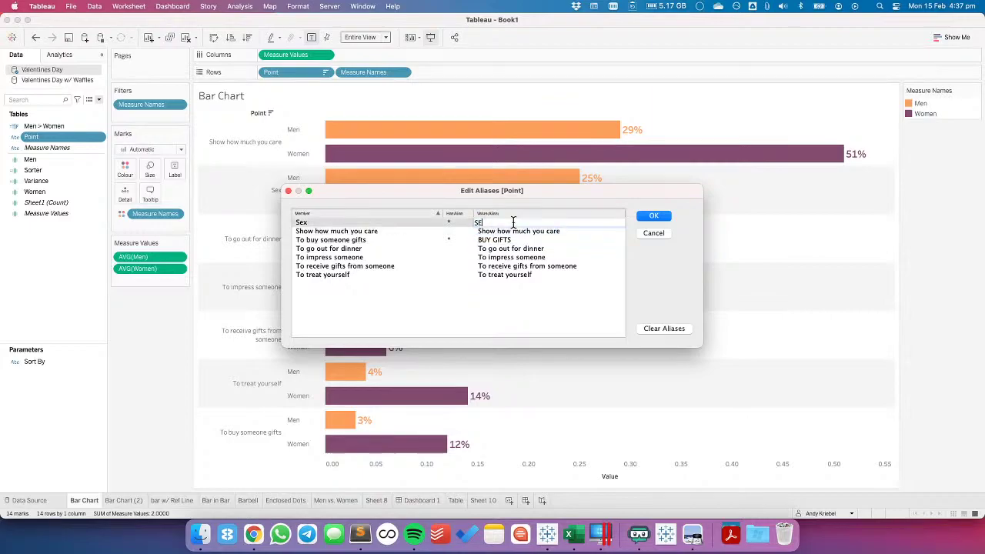
pyautogui.press('Down')
pyautogui.press('Down')
pyautogui.press('Down')
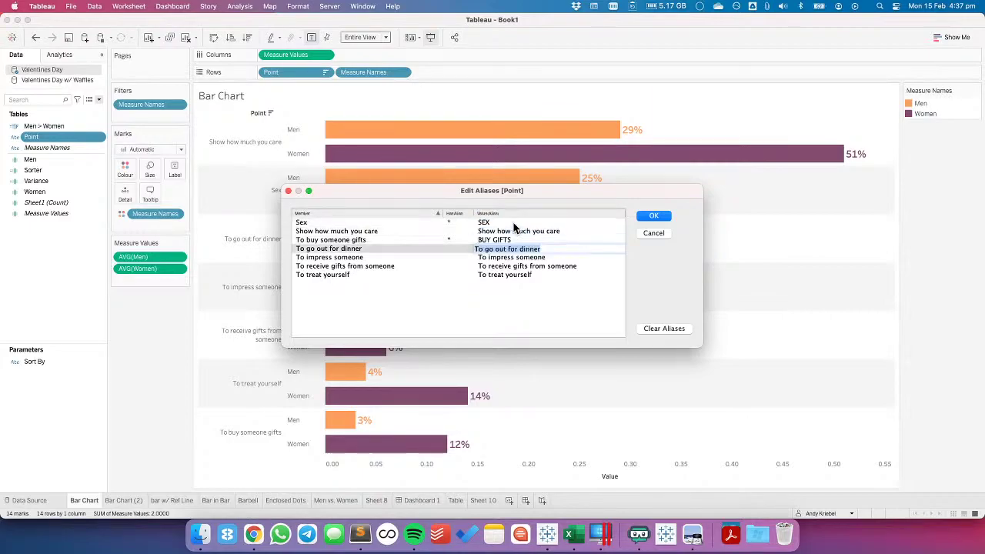
pyautogui.write('DINNER')
pyautogui.press('Down')
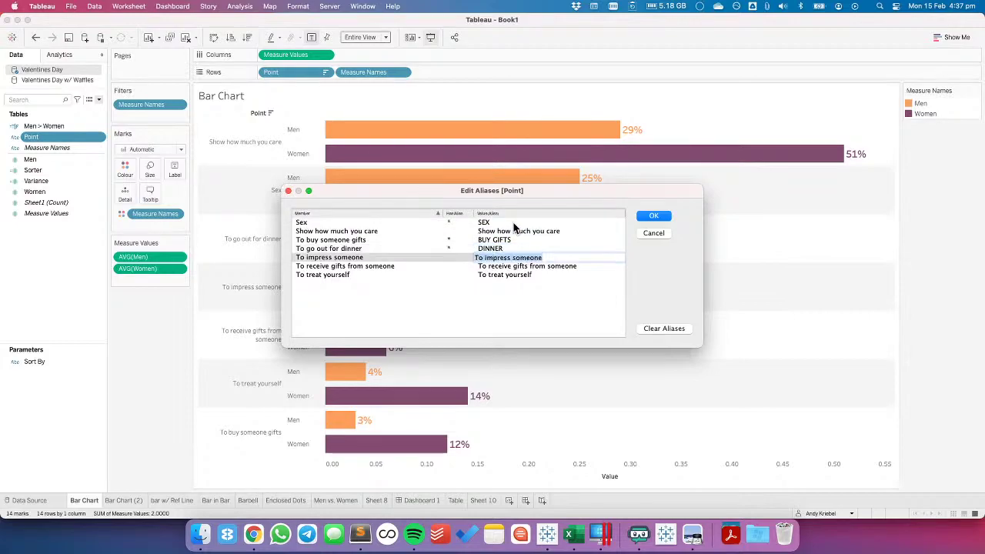
# Alias TRY TO IMPRESS, RECEIVE GIFTS, TREAT YOURSELF, SHOW YOU CARE, then hide the value axis
pyautogui.write('TRY TO IMPRESS')
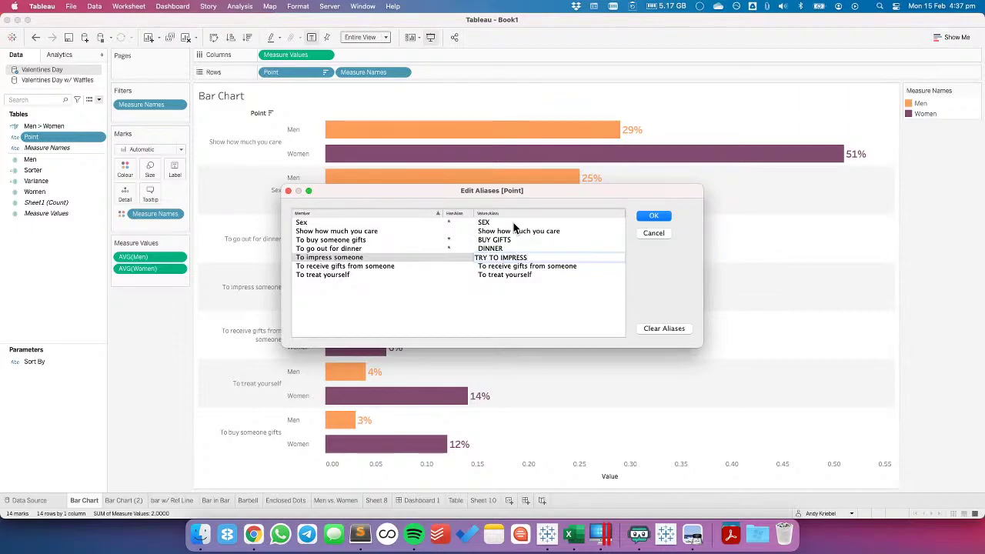
pyautogui.write(' SOMEONE')
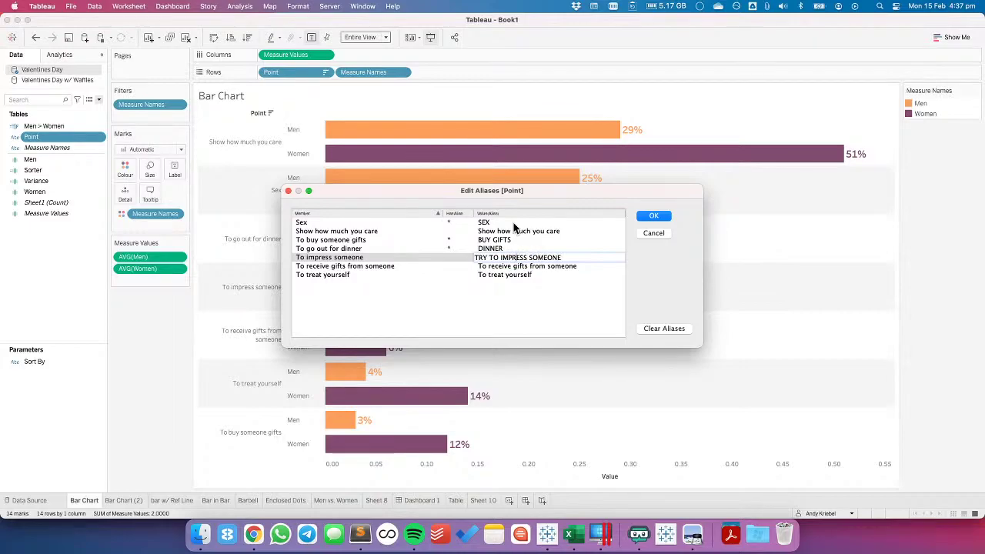
pyautogui.press('shift+super+Right')
pyautogui.press('Delete')
pyautogui.press('Return')
pyautogui.write('RECEIVE GIFTS')
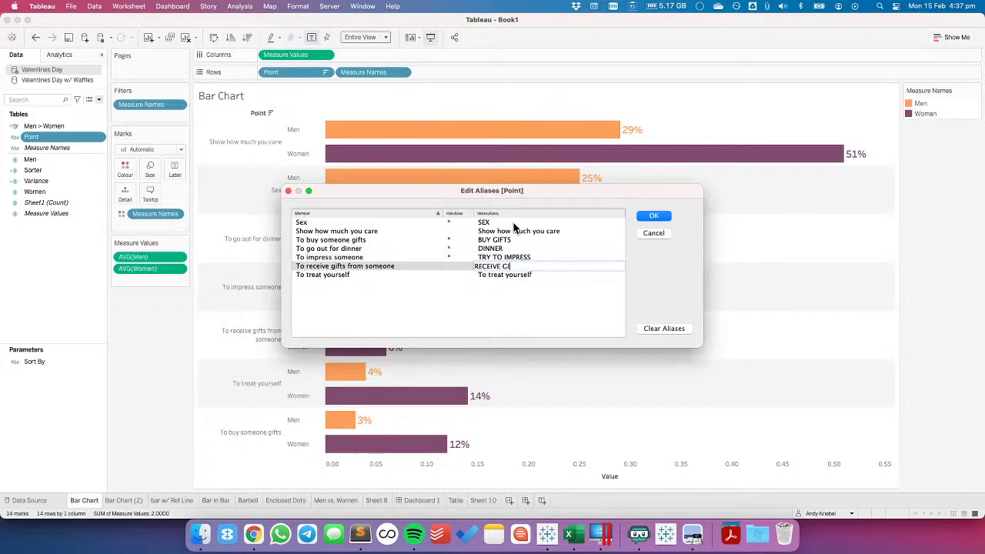
pyautogui.press('Return')
pyautogui.write('TREAT YOURSELF')
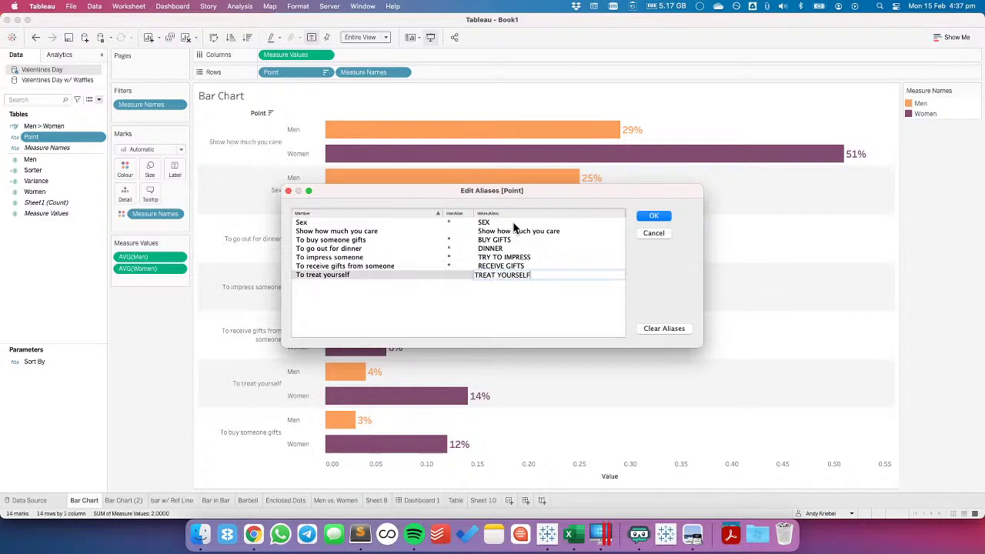
pyautogui.press('Up')
pyautogui.press('Up')
pyautogui.press('Up')
pyautogui.press('Up')
pyautogui.press('Up')
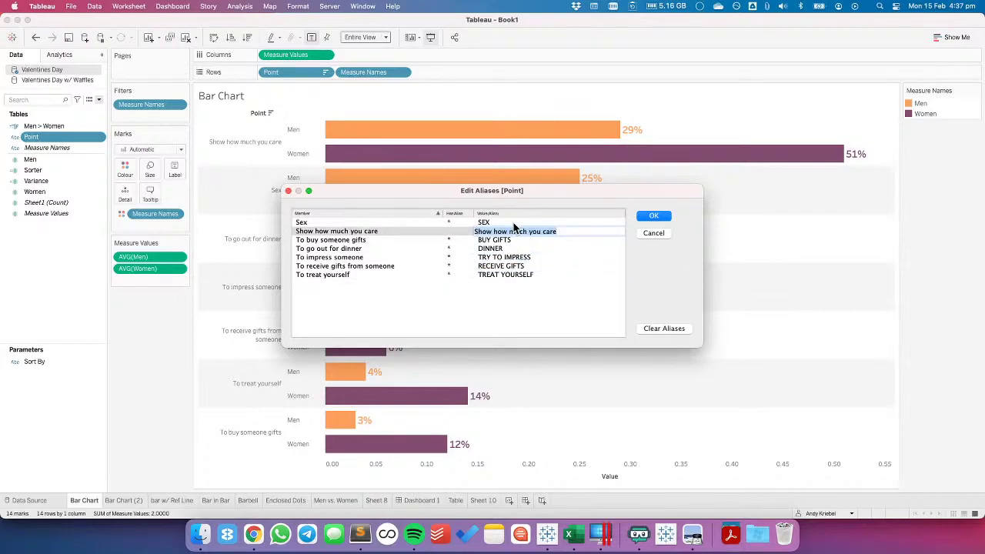
pyautogui.write('SHOW YOU CA')
pyautogui.press('Return')
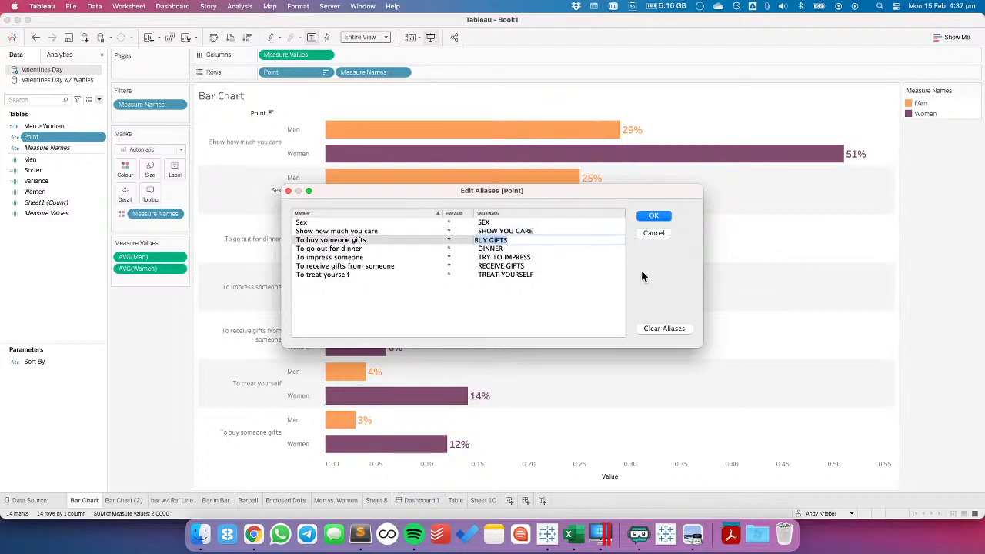
pyautogui.click(651, 216)
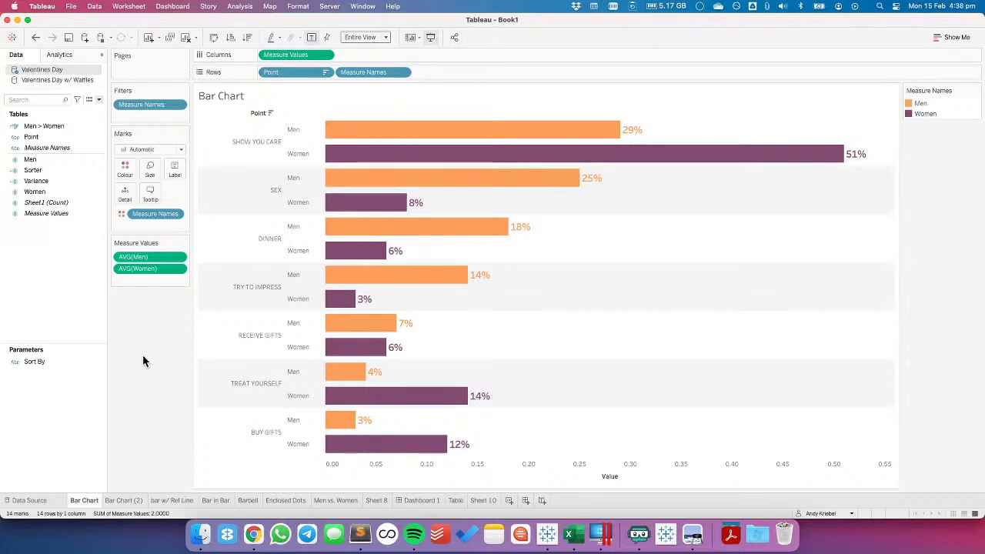
pyautogui.rightClick(611, 474)
pyautogui.click(639, 442)
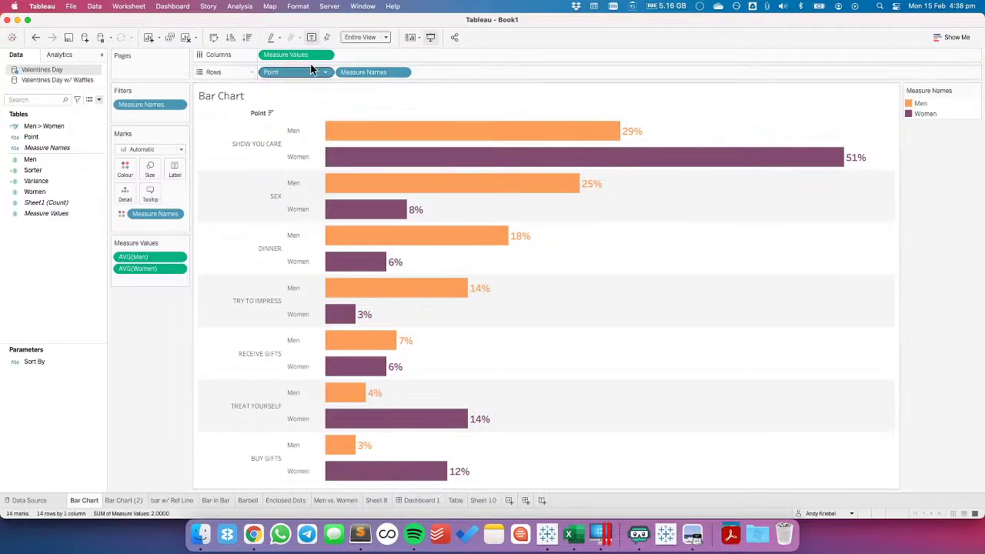
pyautogui.rightClick(35, 140)
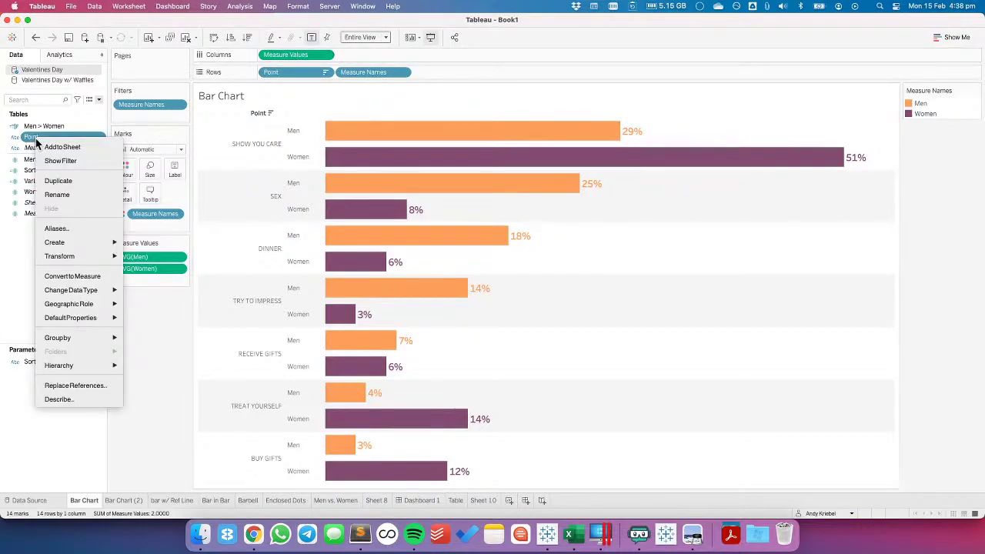
pyautogui.click(54, 180)
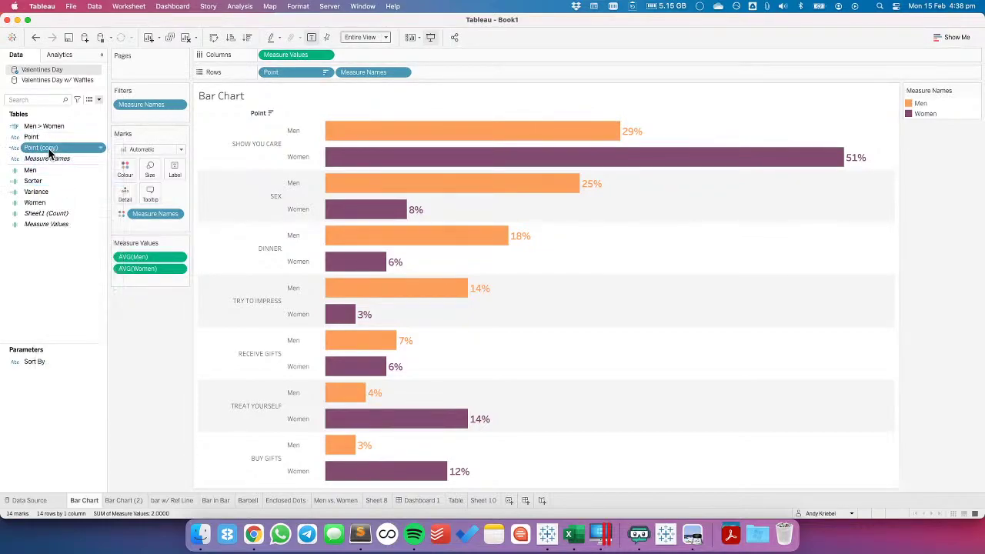
pyautogui.rightClick(46, 148)
pyautogui.click(77, 300)
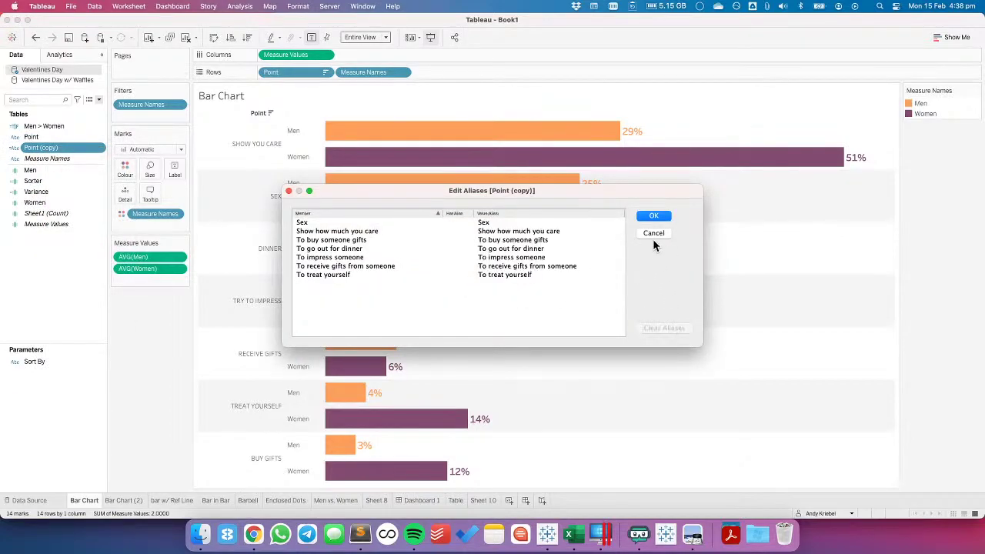
pyautogui.click(653, 216)
pyautogui.moveTo(53, 152); pyautogui.dragTo(150, 193)
pyautogui.moveTo(365, 132)
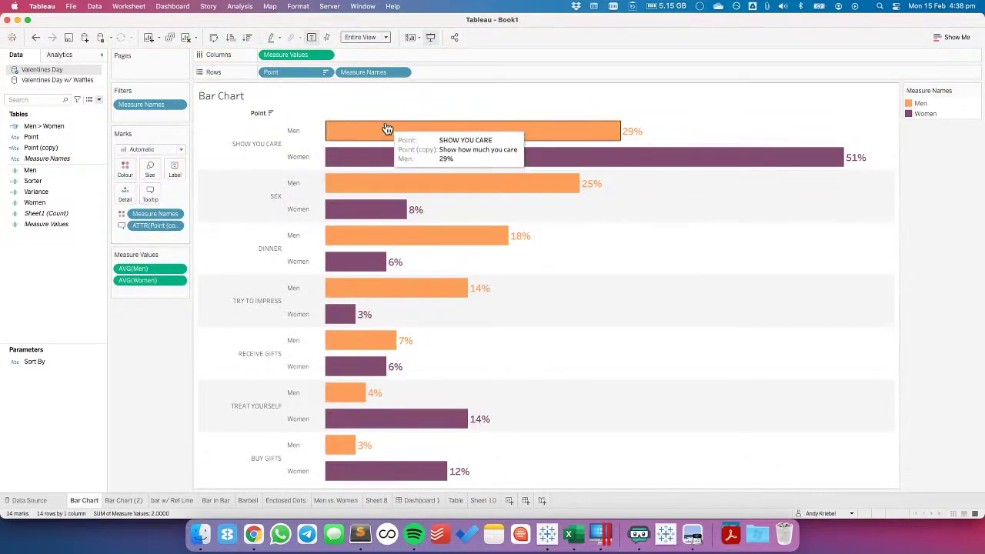
pyautogui.click(325, 73)
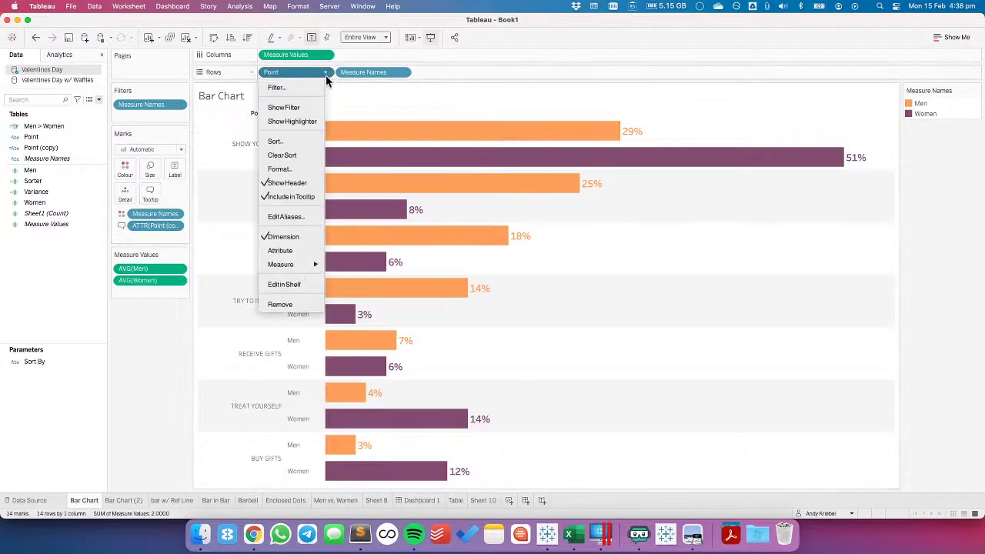
pyautogui.click(291, 196)
pyautogui.click(148, 194)
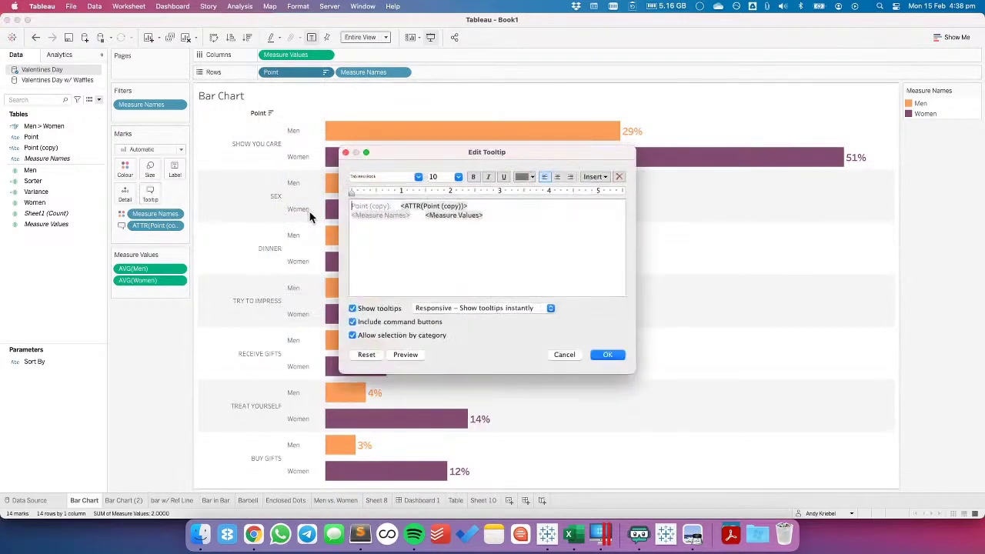
pyautogui.moveTo(399, 206); pyautogui.dragTo(300, 206)
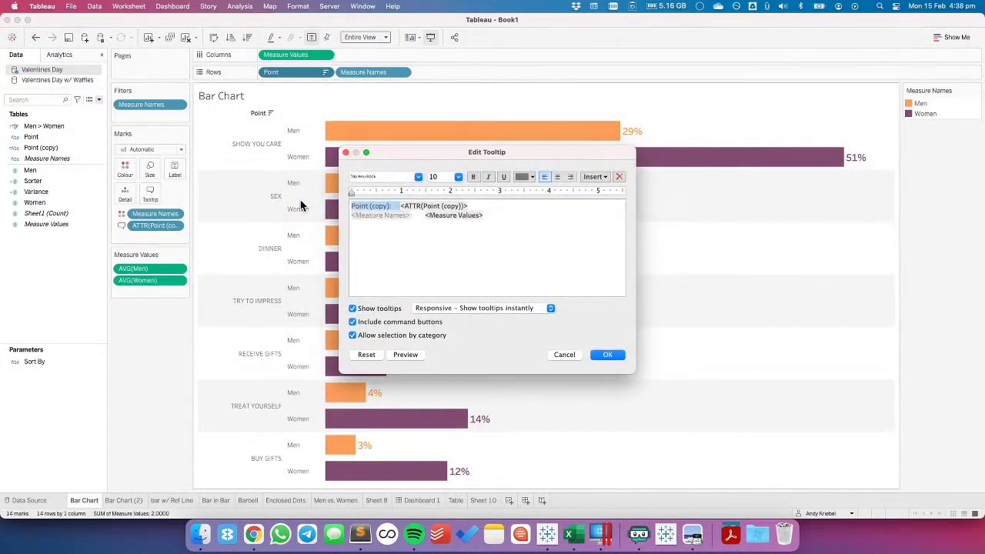
pyautogui.press('BackSpace')
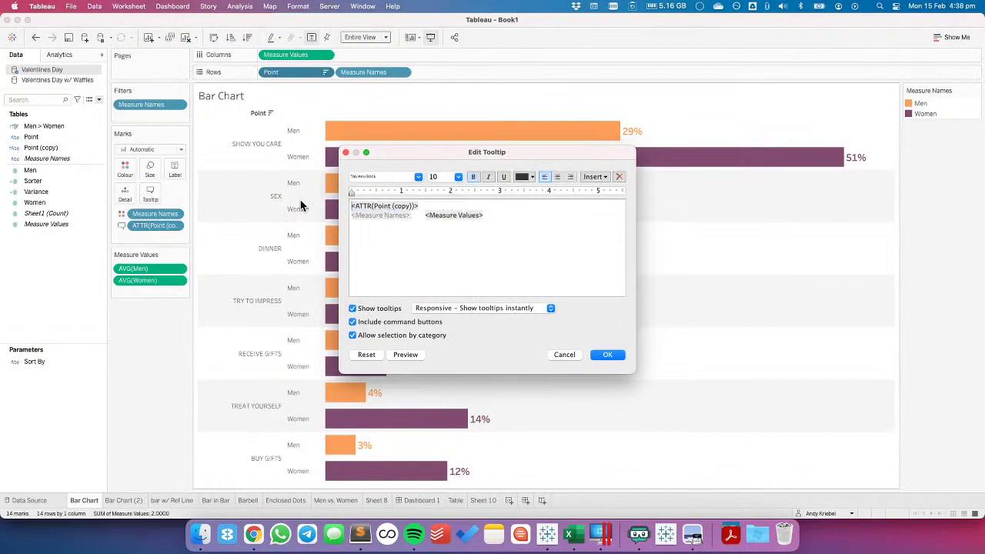
pyautogui.click(405, 322)
pyautogui.click(408, 336)
pyautogui.click(608, 354)
pyautogui.moveTo(414, 135)
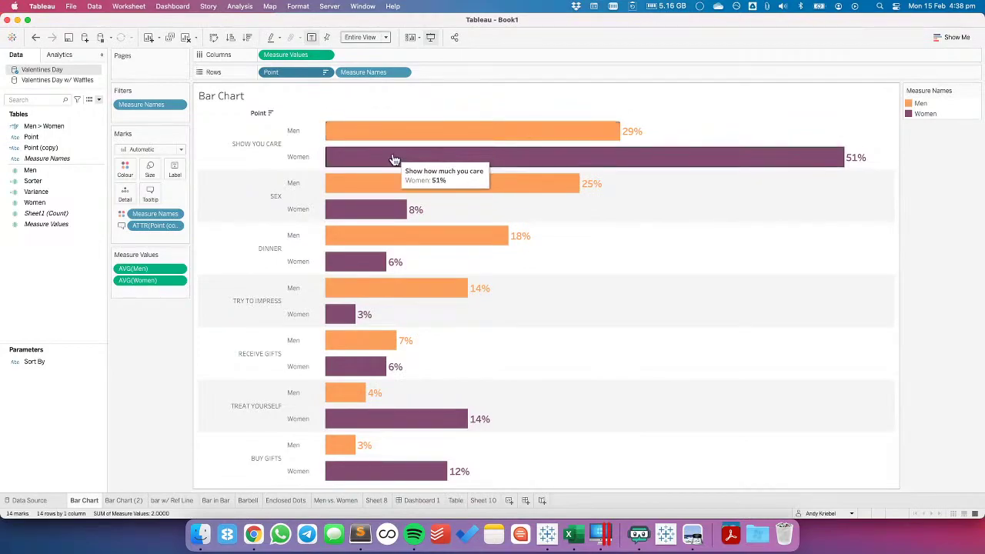
pyautogui.moveTo(459, 158)
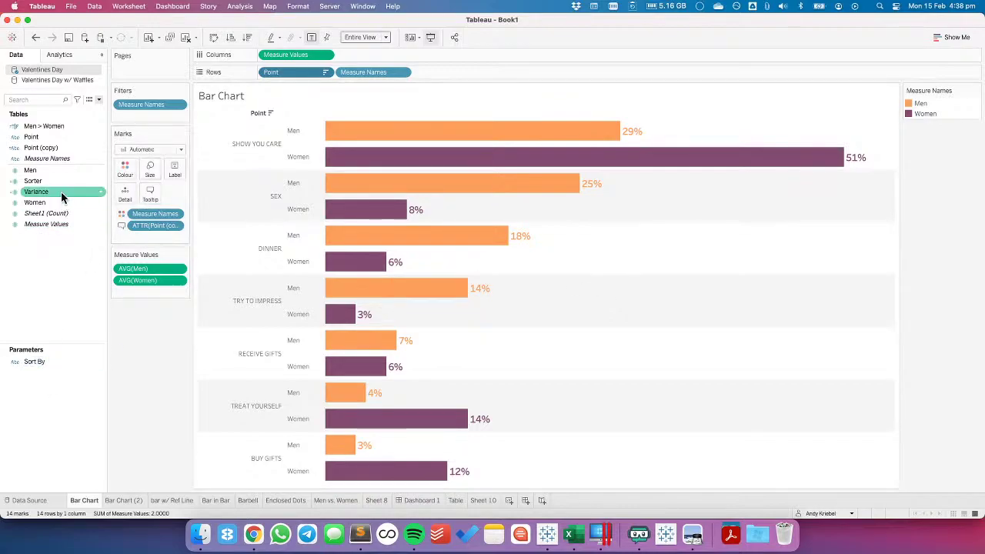
# Clear Point's sort, then sort it descending by the Sorter field
pyautogui.click(322, 74)
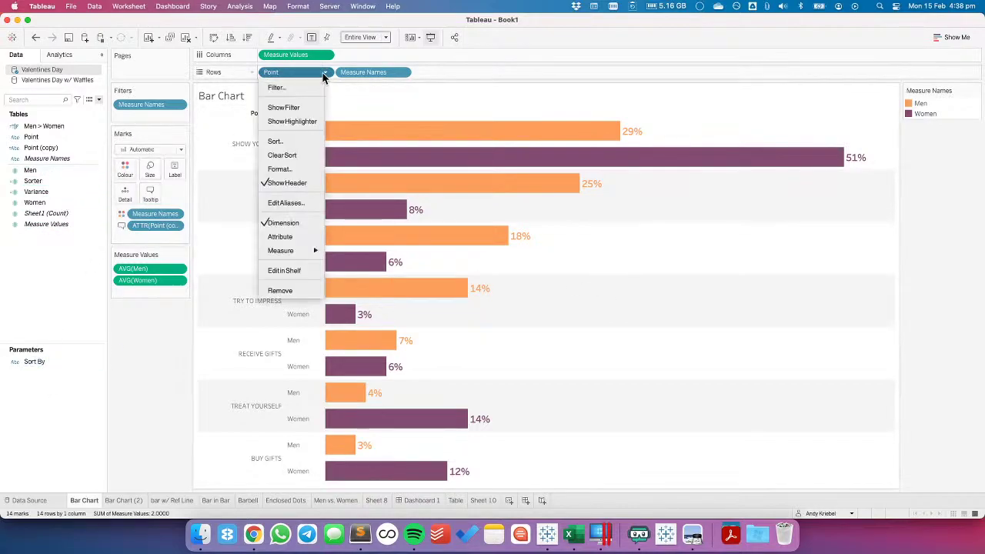
pyautogui.click(293, 152)
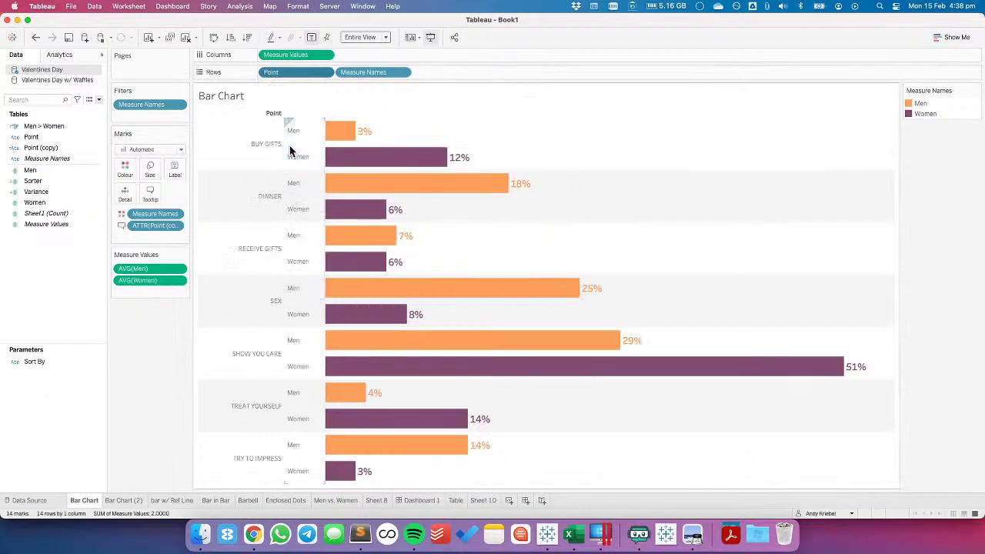
pyautogui.click(325, 72)
pyautogui.click(630, 243)
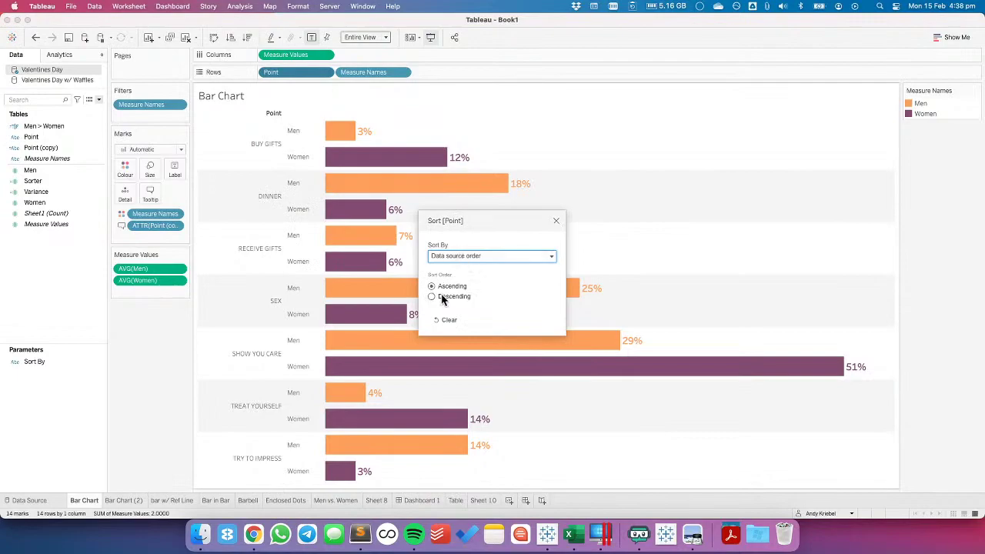
pyautogui.click(437, 296)
pyautogui.click(451, 258)
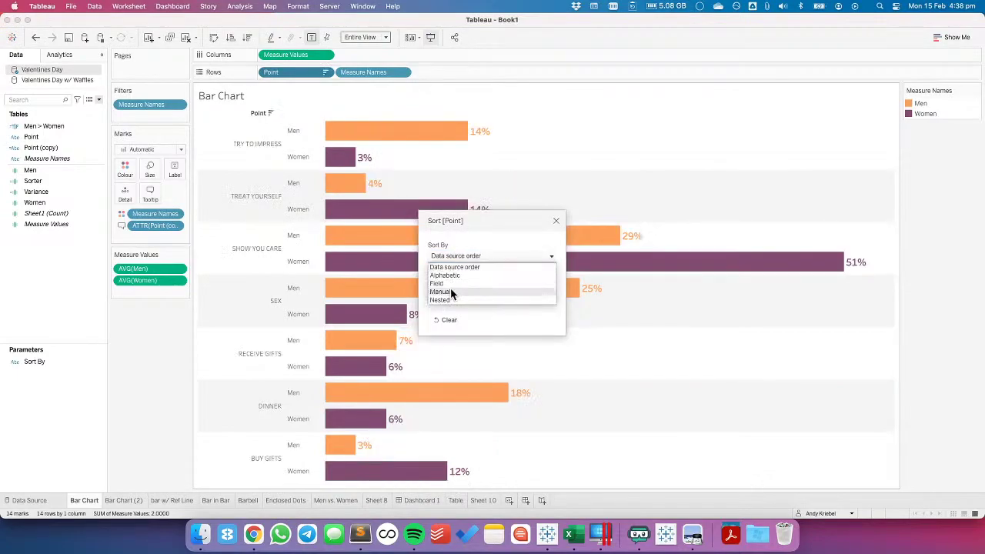
pyautogui.click(451, 283)
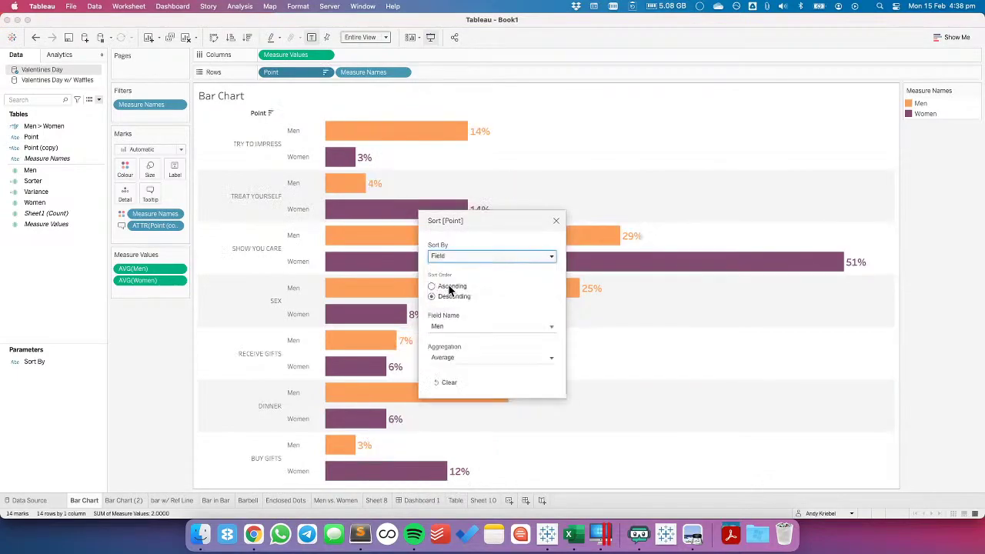
pyautogui.click(443, 326)
pyautogui.click(454, 404)
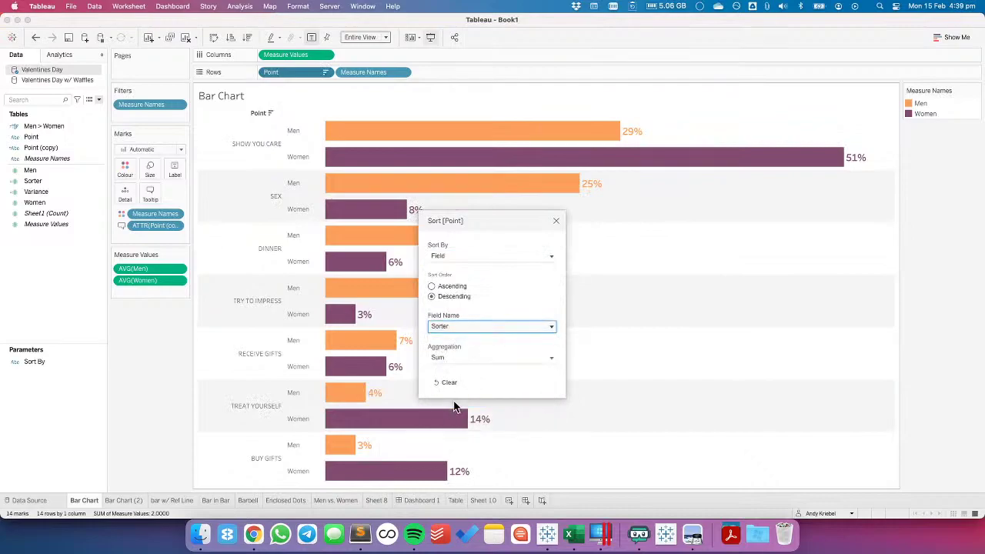
pyautogui.click(556, 221)
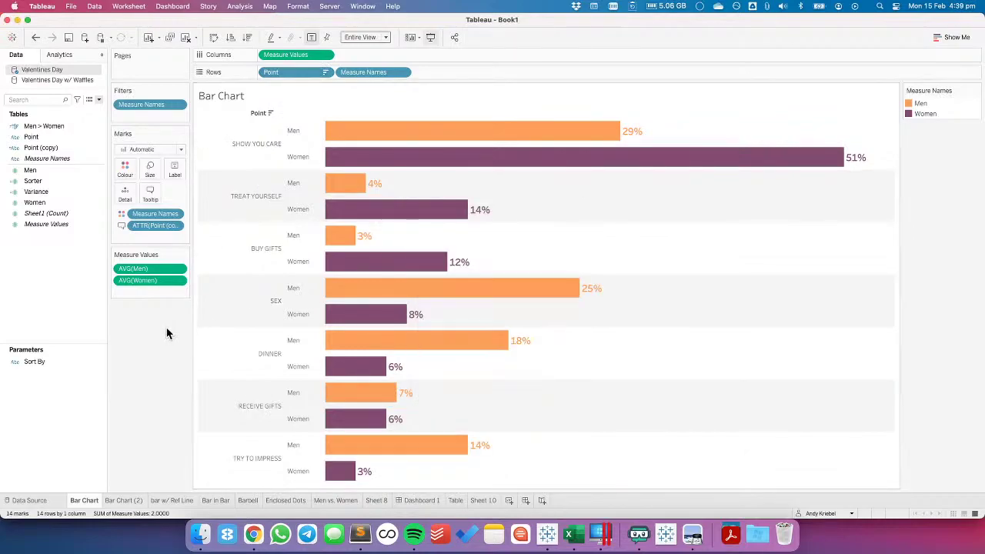
# Show the Sort By parameter control and set it to Men
pyautogui.click(34, 361)
pyautogui.rightClick(34, 361)
pyautogui.click(76, 149)
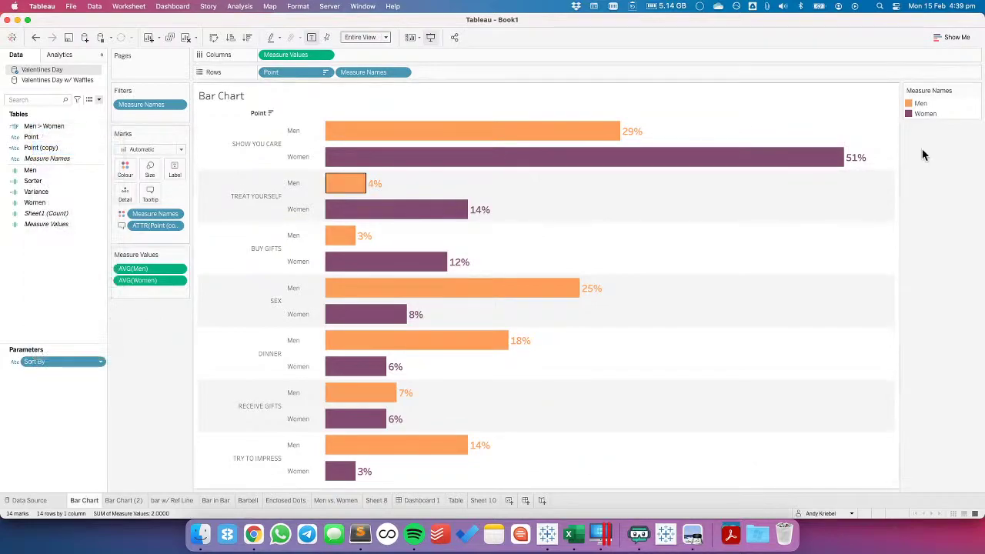
pyautogui.click(924, 145)
pyautogui.click(922, 163)
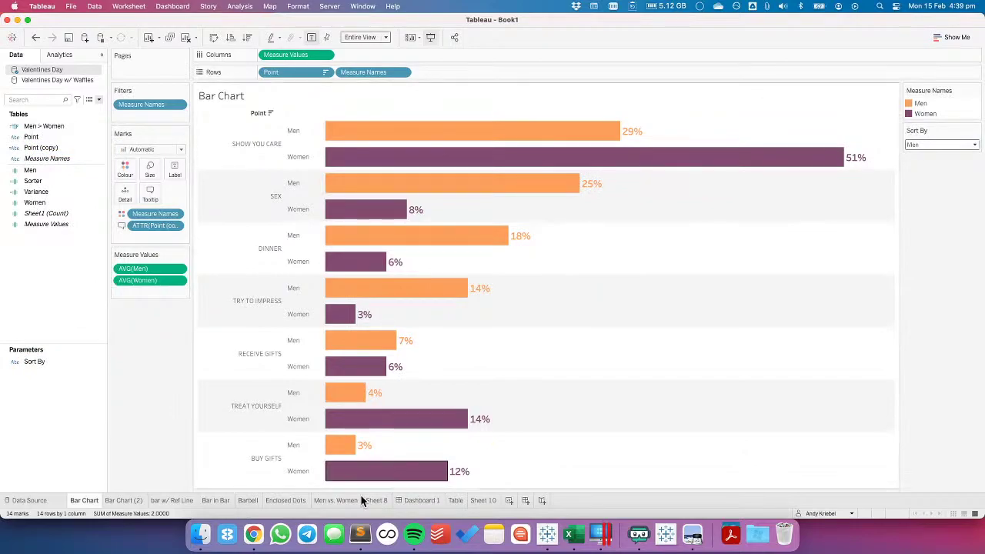
# Go to Sheet 10 and discard an empty calculated field
pyautogui.click(486, 501)
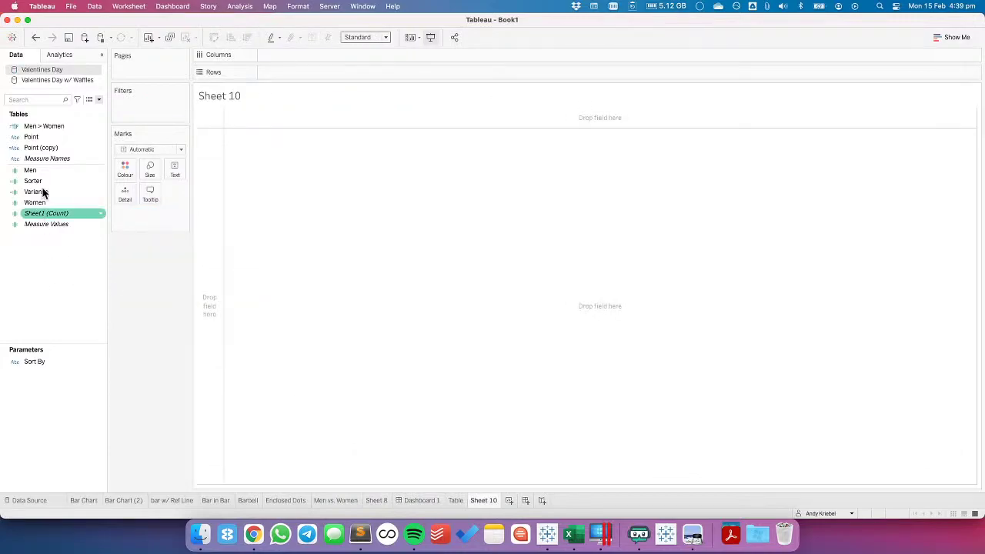
pyautogui.rightClick(50, 288)
pyautogui.click(67, 294)
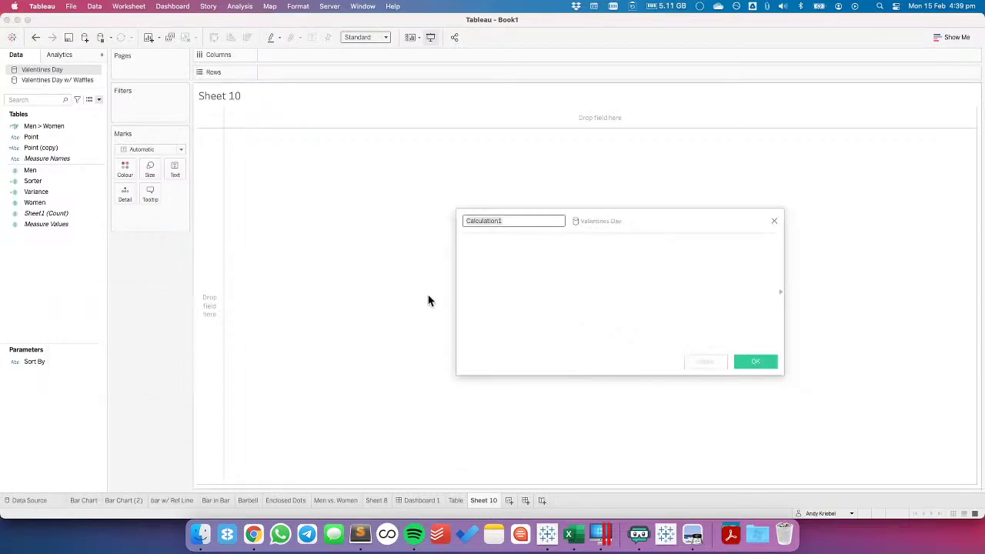
pyautogui.click(774, 221)
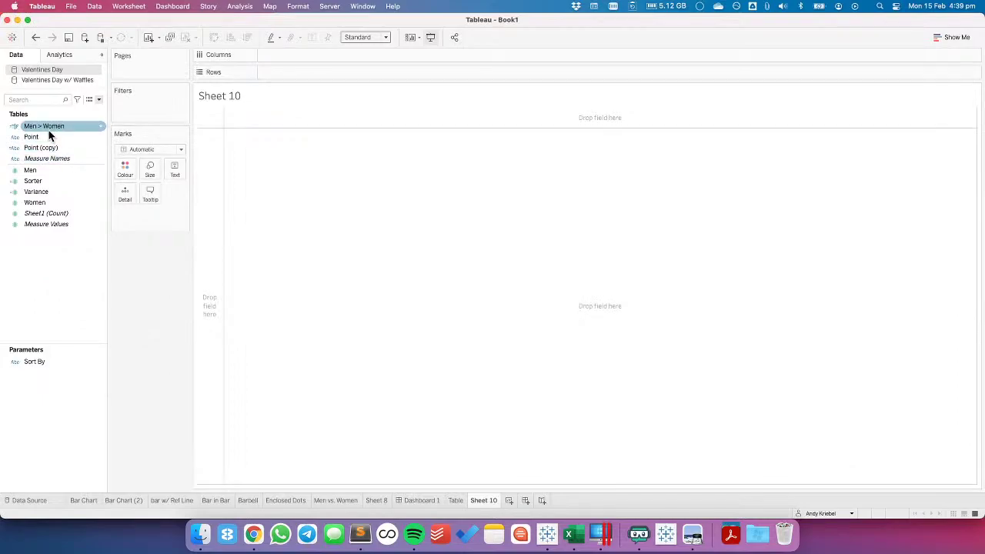
# Add Men and Women, put Measure Names on Columns and on the Text mark
pyautogui.click(47, 158)
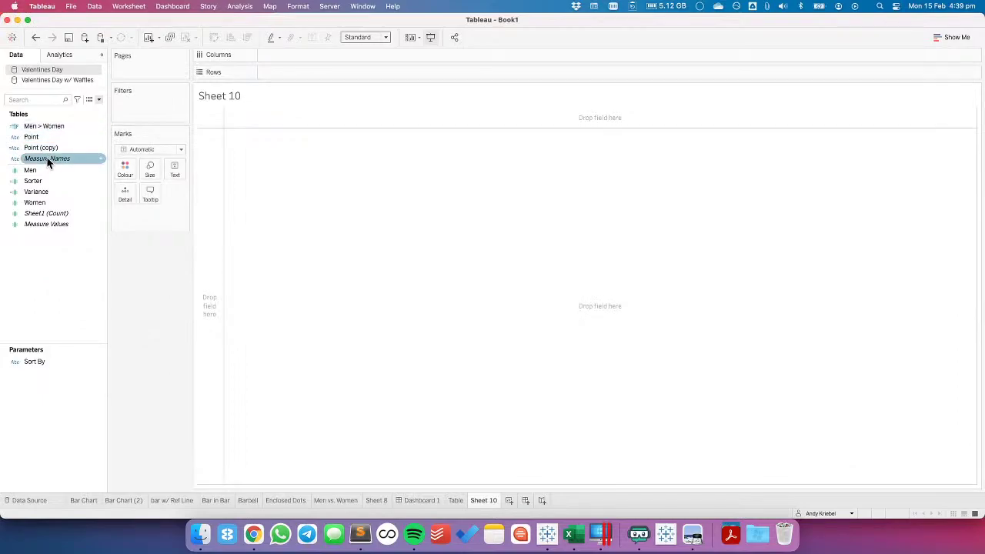
pyautogui.moveTo(47, 170); pyautogui.dragTo(174, 169)
pyautogui.moveTo(23, 194); pyautogui.dragTo(219, 117)
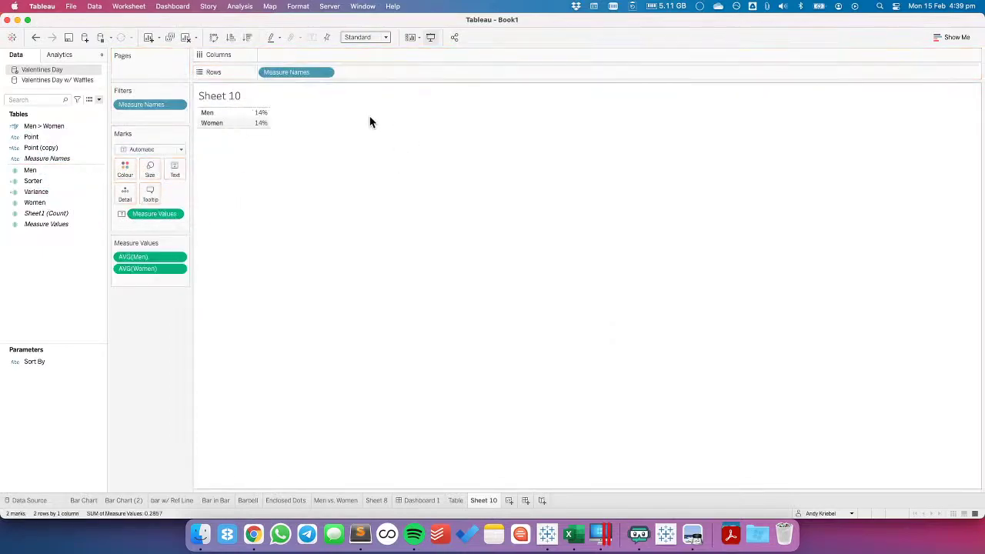
pyautogui.moveTo(303, 73); pyautogui.dragTo(308, 56)
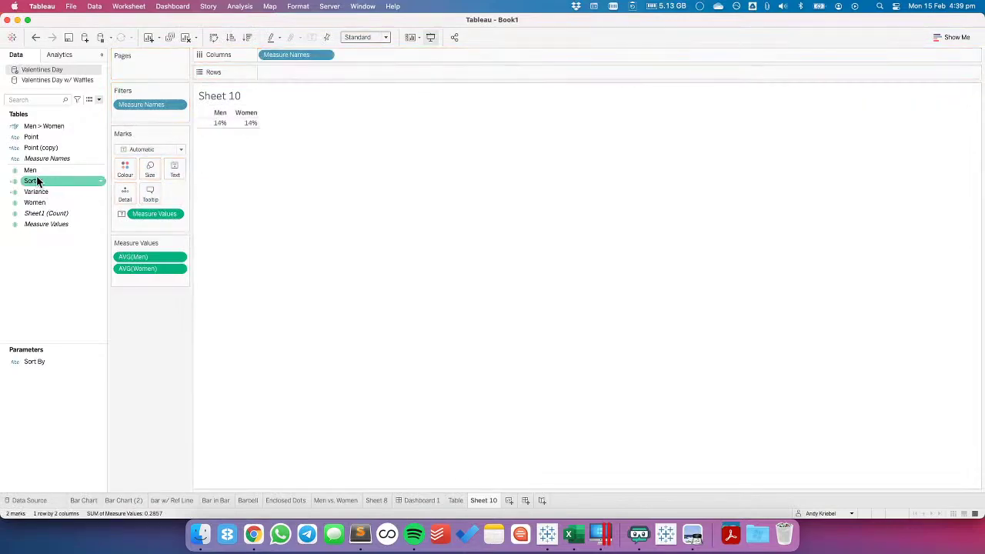
pyautogui.click(127, 219)
pyautogui.click(145, 259)
pyautogui.click(50, 160)
pyautogui.moveTo(50, 160); pyautogui.dragTo(174, 170)
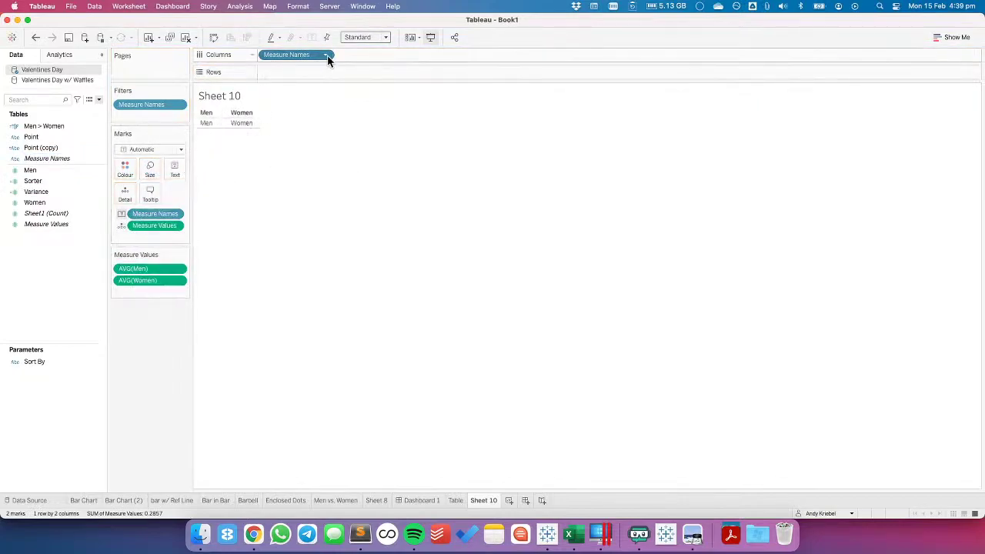
# Hide the Measure Names header and set the label font size to 14
pyautogui.click(326, 54)
pyautogui.click(303, 165)
pyautogui.click(175, 172)
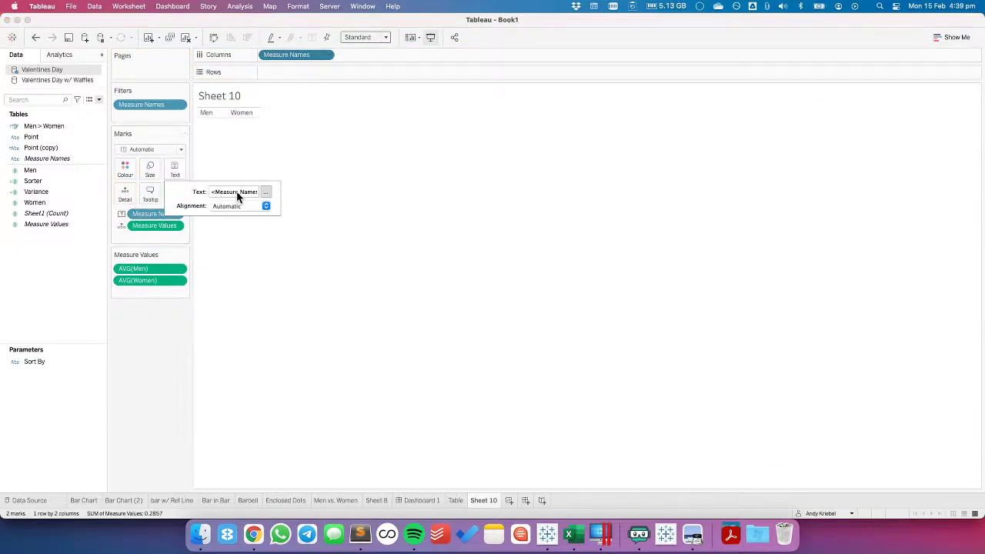
pyautogui.click(266, 192)
pyautogui.press('super+a')
pyautogui.click(458, 200)
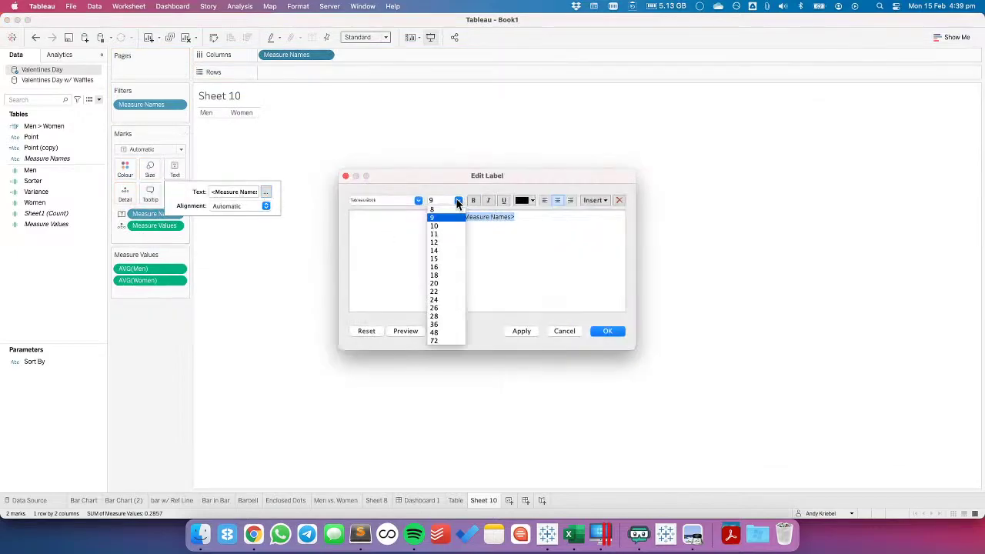
pyautogui.click(443, 251)
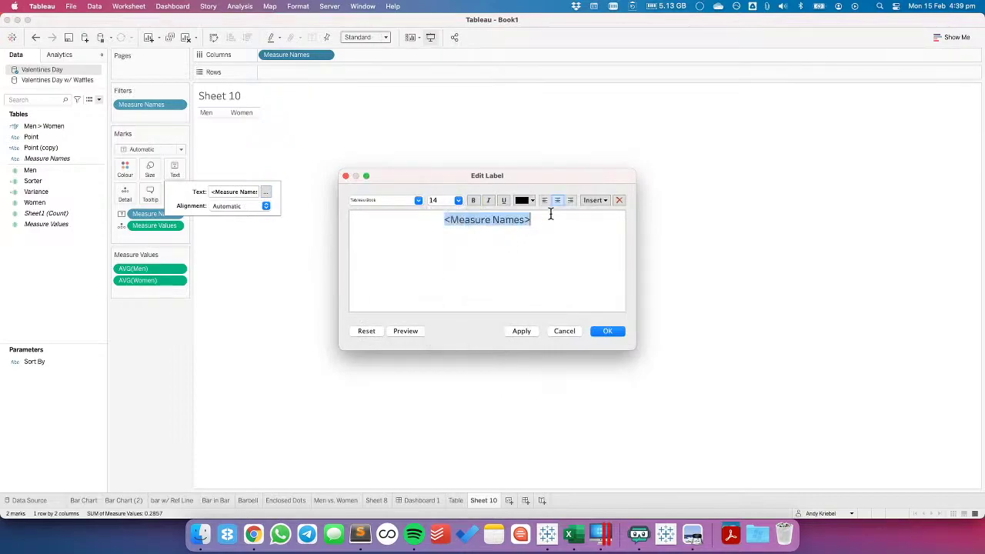
pyautogui.click(607, 331)
# Centre the labels horizontally and vertically
pyautogui.click(226, 207)
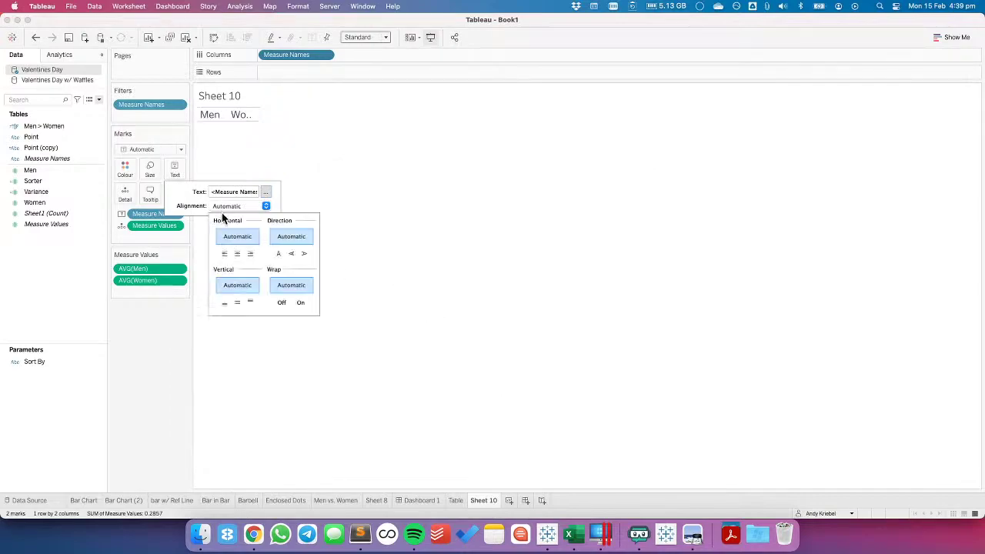
pyautogui.click(237, 253)
pyautogui.click(235, 205)
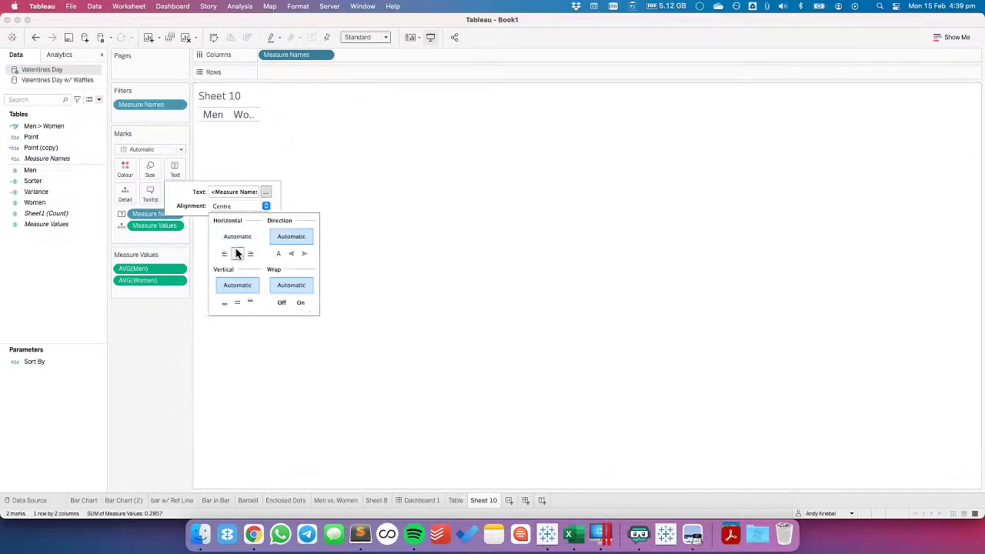
pyautogui.click(237, 301)
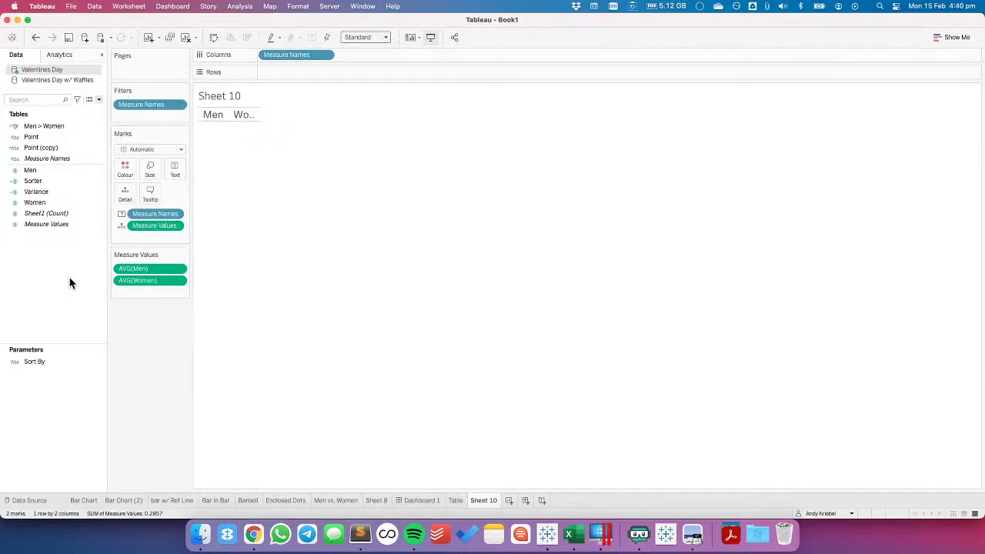
# Show the Sort By control on Sheet 10 as a single value radio list
pyautogui.rightClick(40, 363)
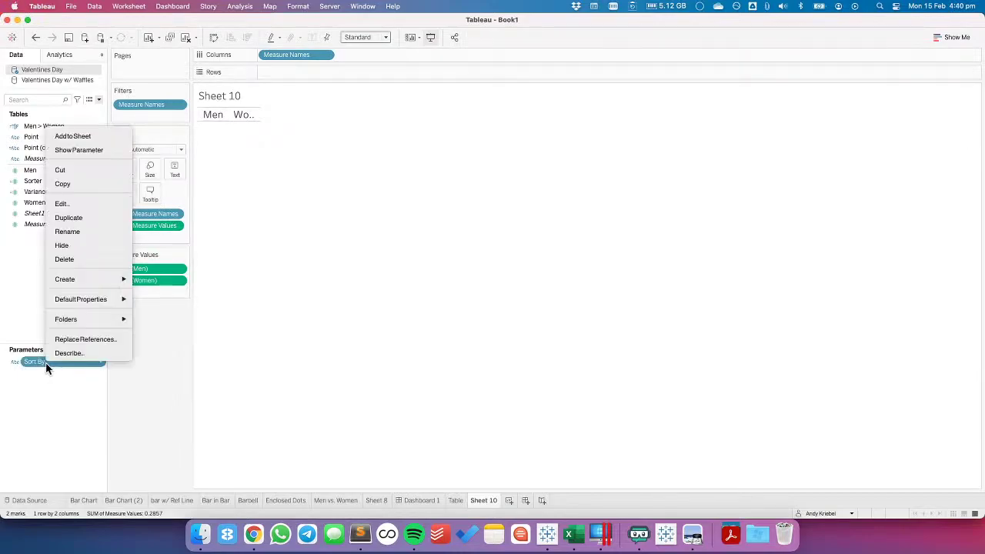
pyautogui.click(86, 151)
pyautogui.rightClick(62, 262)
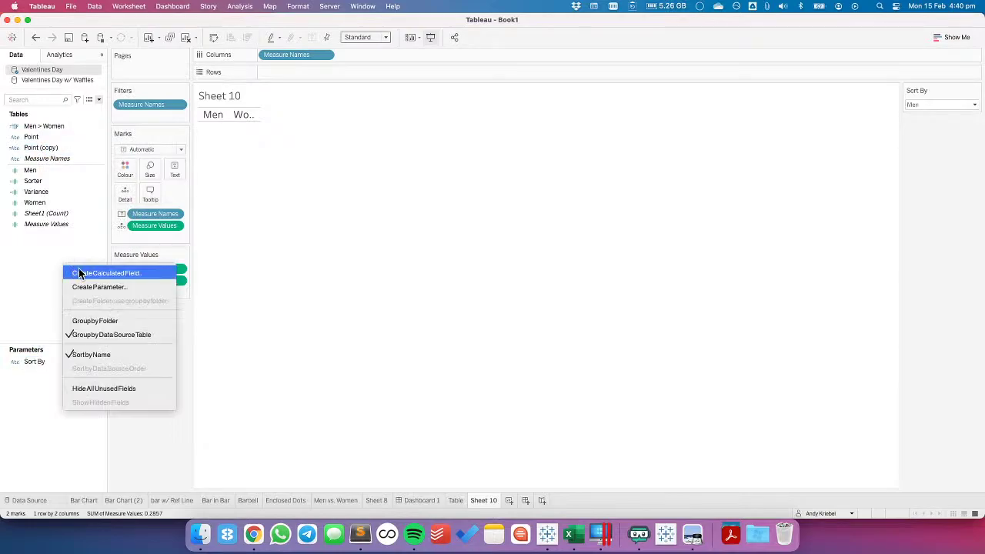
pyautogui.click(80, 274)
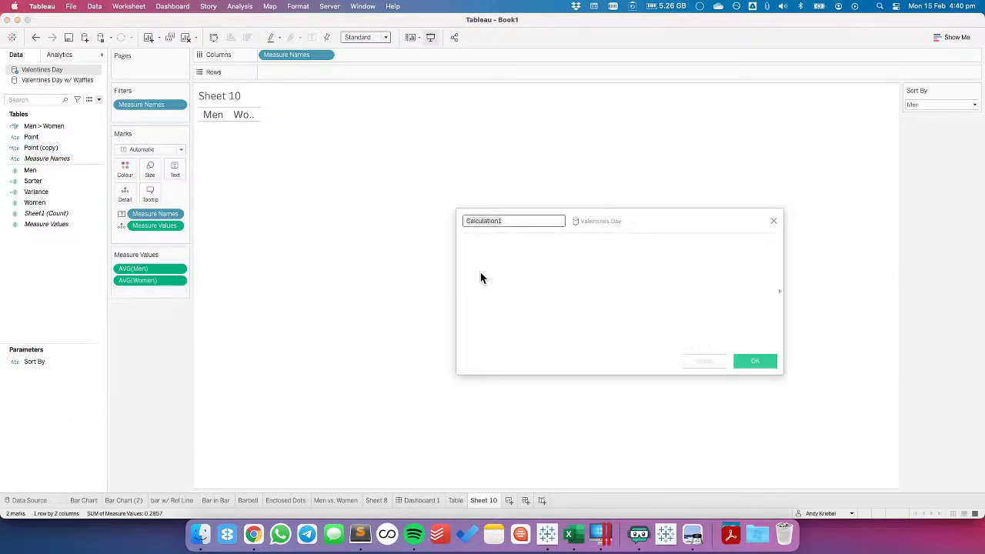
pyautogui.click(774, 221)
pyautogui.click(976, 91)
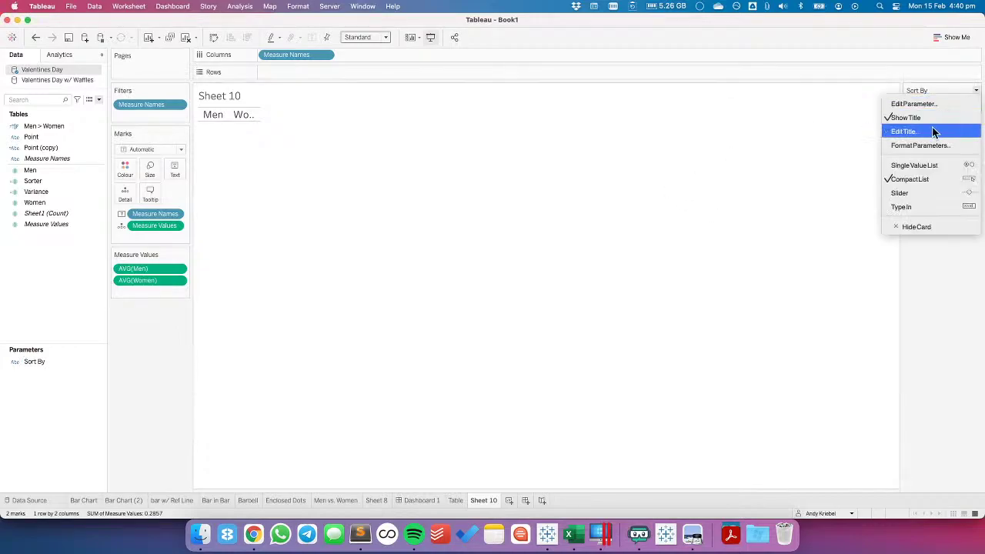
pyautogui.click(926, 166)
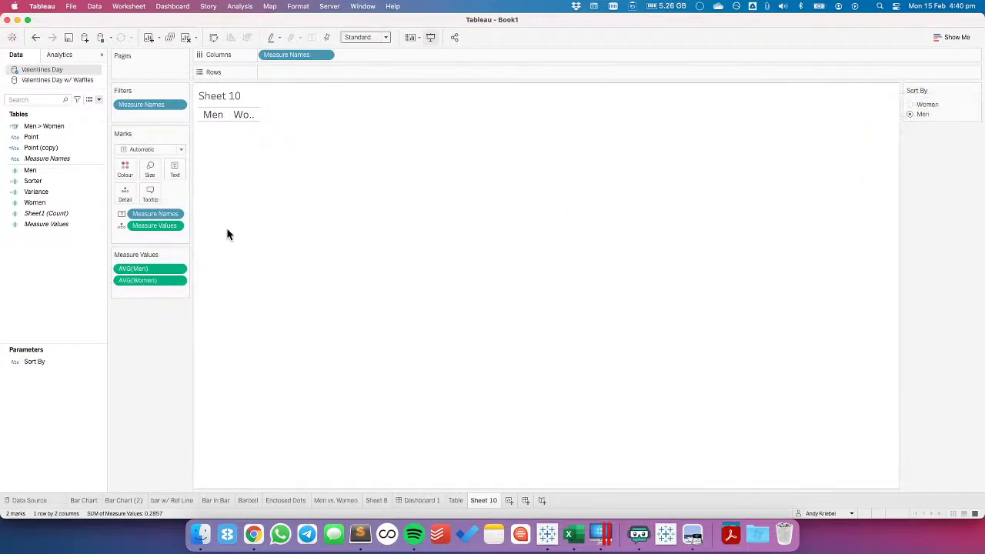
# Add Change Parameter action UPDATE SORT PARAMETER setting Sort By from Measure Names
pyautogui.click(139, 8)
pyautogui.click(154, 76)
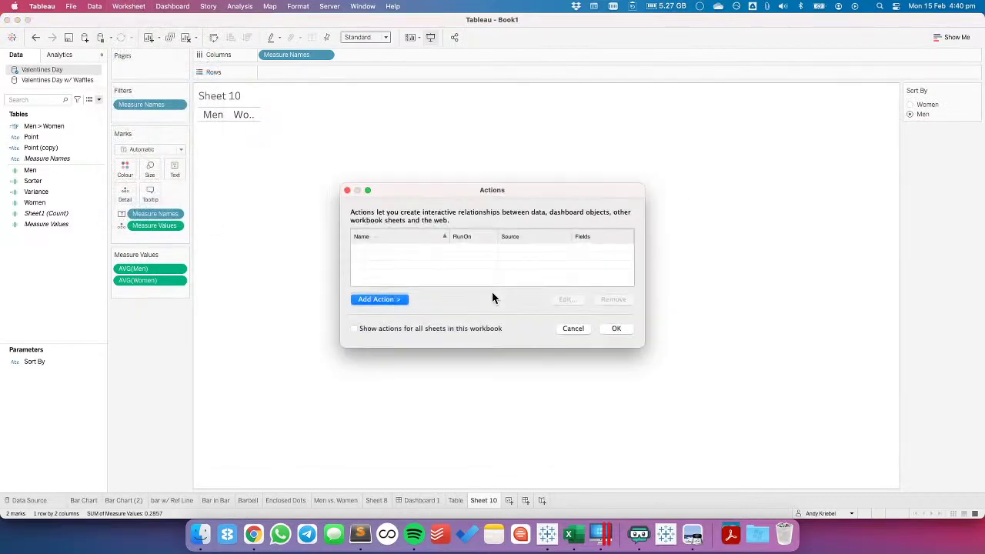
pyautogui.click(397, 298)
pyautogui.click(446, 354)
pyautogui.write('UPDATE SORT PARAMETER')
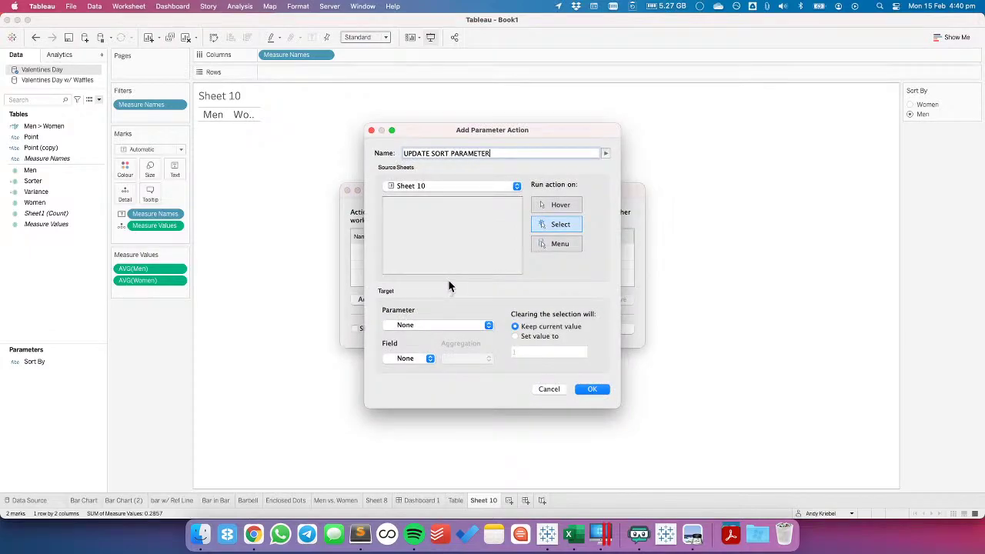
pyautogui.click(415, 326)
pyautogui.click(404, 343)
pyautogui.click(402, 356)
pyautogui.click(404, 369)
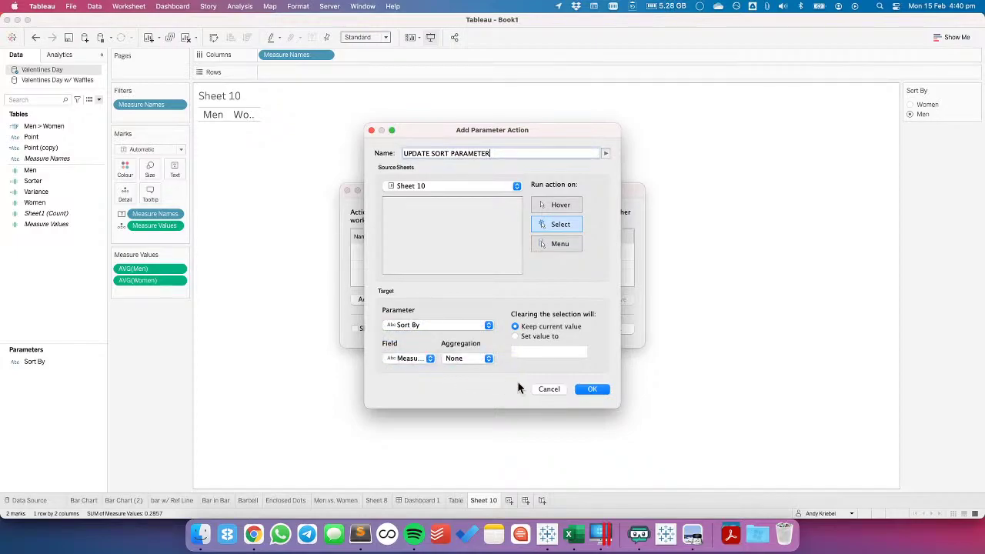
pyautogui.click(592, 389)
pyautogui.click(619, 330)
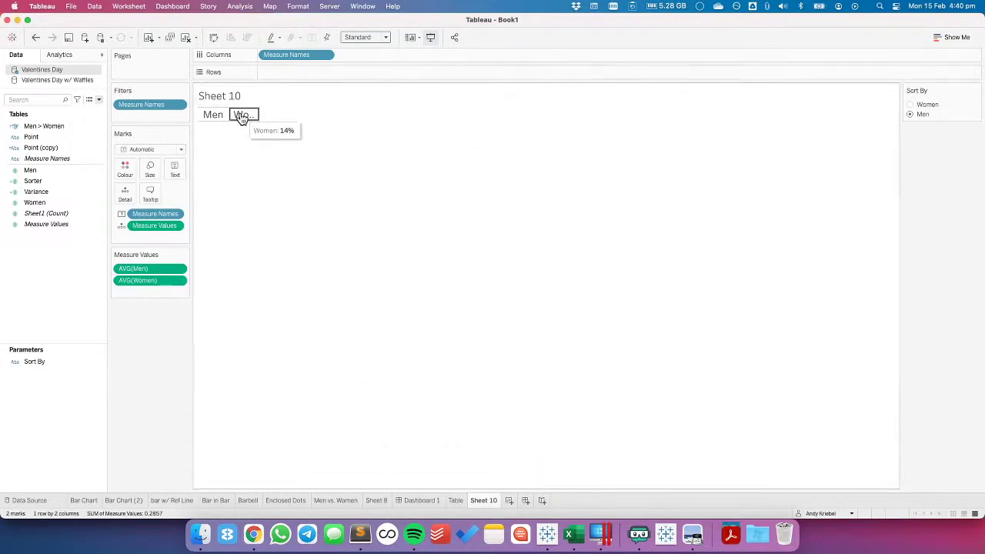
# Test the parameter action by selecting the Men and Women marks, then clearing the selection
pyautogui.click(226, 116)
pyautogui.click(241, 121)
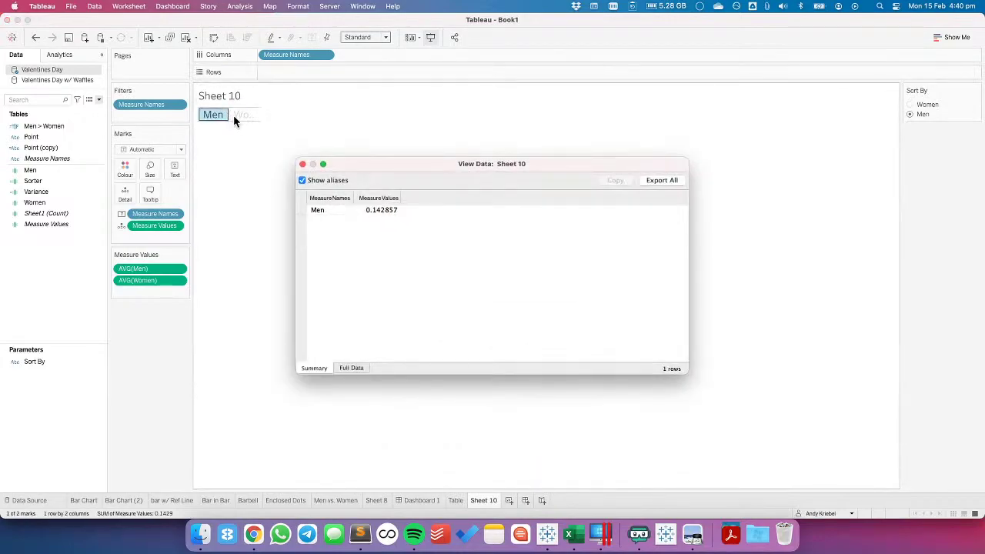
pyautogui.click(303, 164)
pyautogui.click(241, 116)
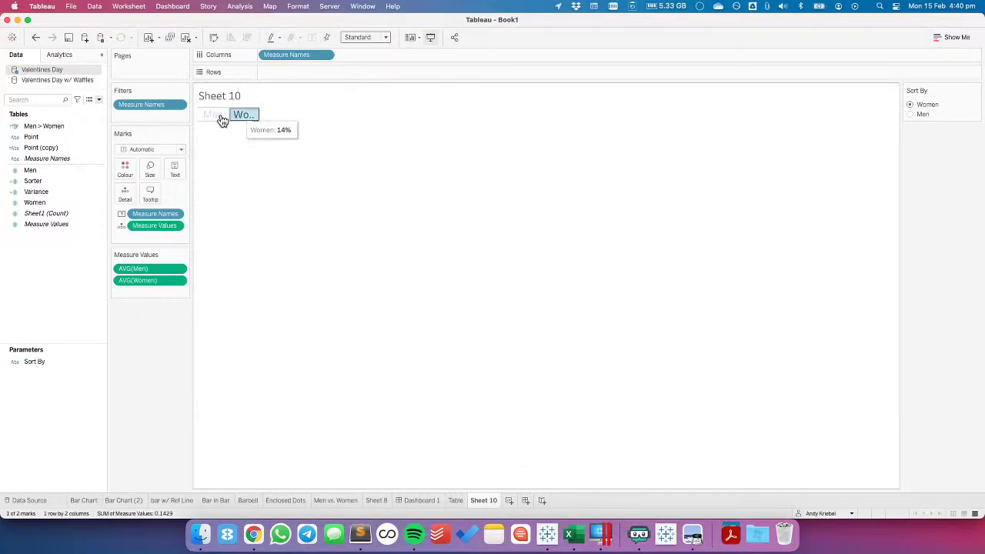
pyautogui.click(215, 119)
pyautogui.click(303, 229)
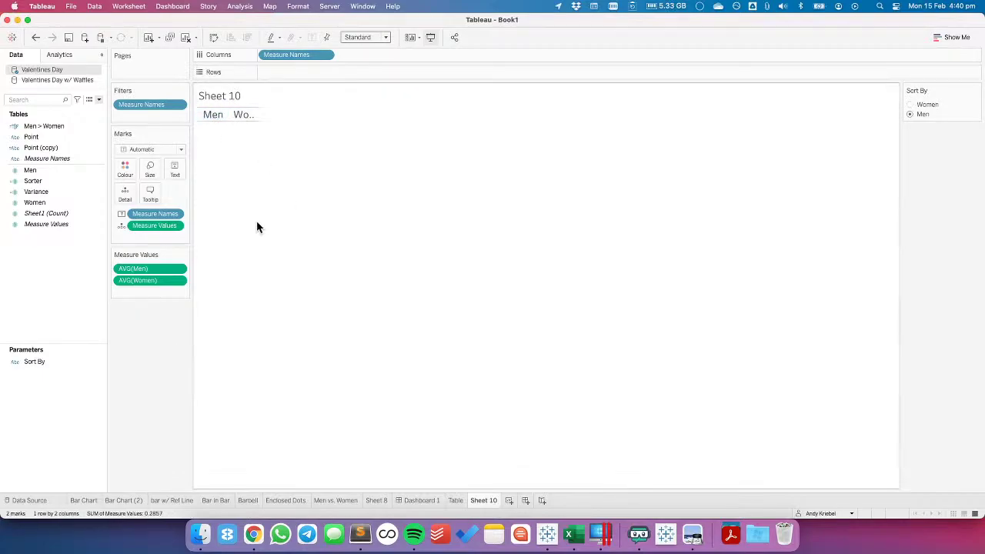
# Disable Show tooltips for Sheet 10 in the Marks card Tooltip settings
pyautogui.click(150, 194)
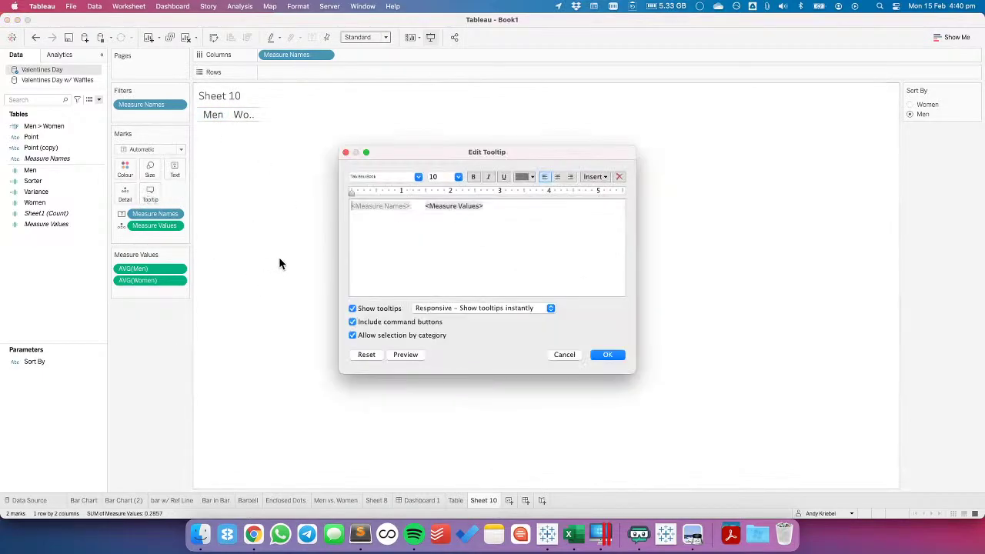
pyautogui.click(358, 309)
pyautogui.click(607, 354)
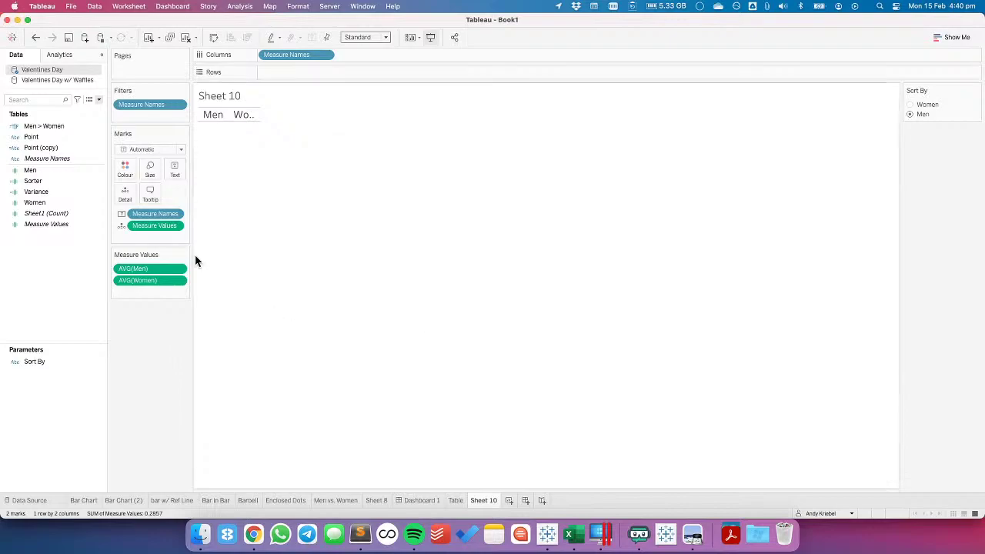
pyautogui.click(174, 214)
pyautogui.click(319, 234)
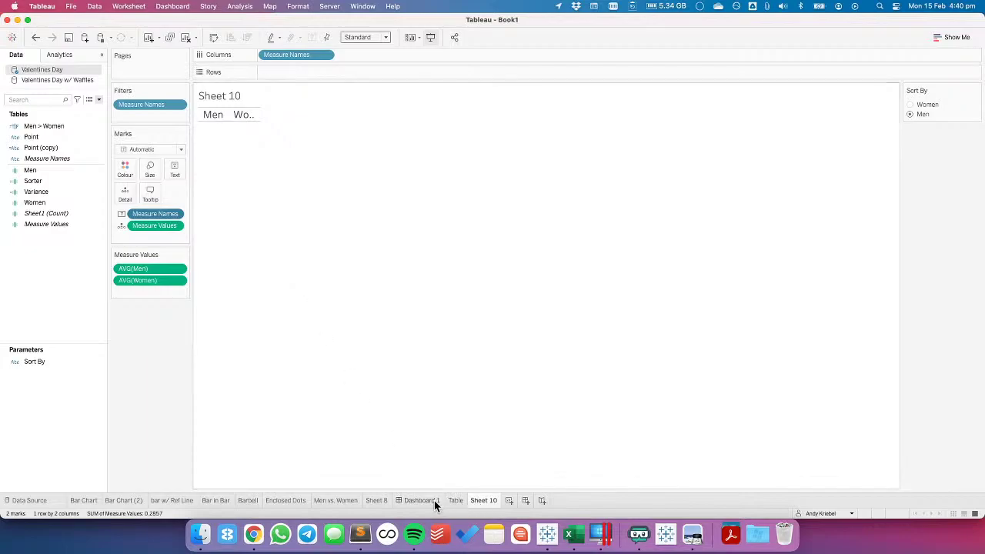
pyautogui.moveTo(434, 500)
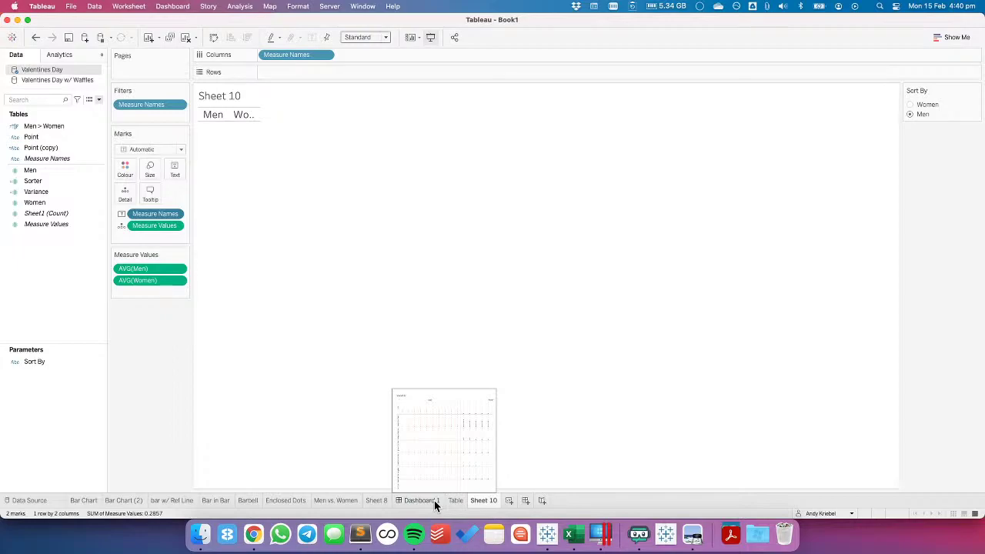
# Rename Sheet 10 to MEN SORTER and duplicate it as WOMEN SORTER
pyautogui.doubleClick(483, 500)
pyautogui.write('MEN')
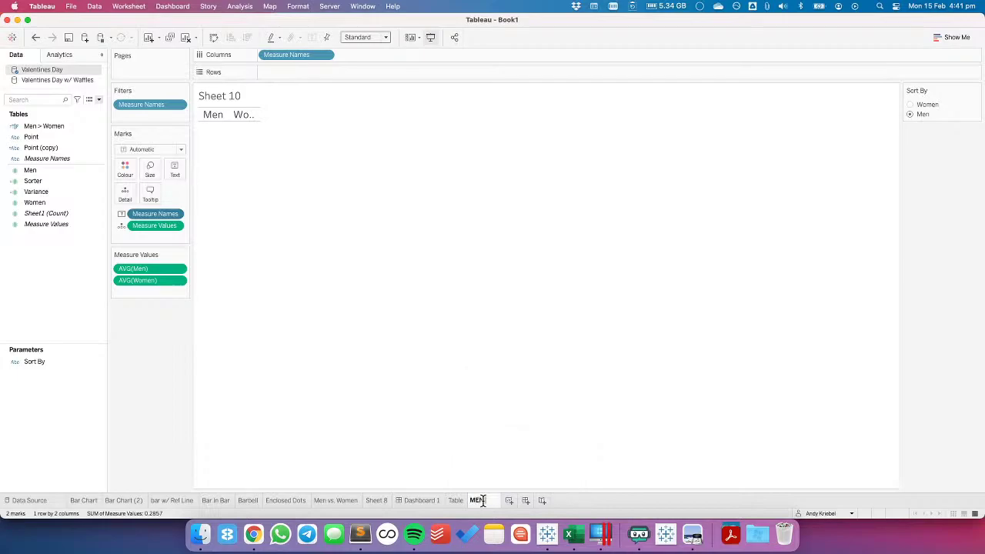
pyautogui.write(' SORTER')
pyautogui.press('Return')
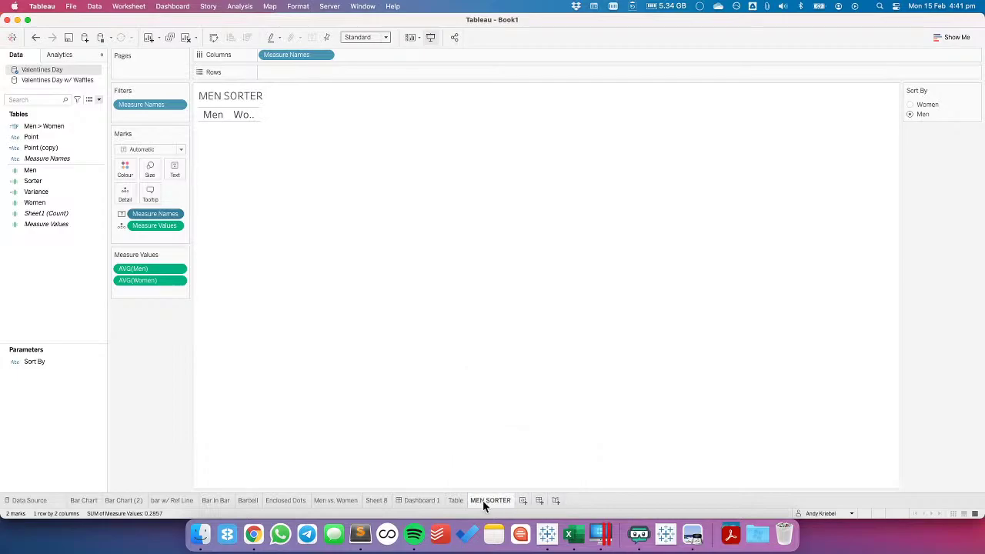
pyautogui.rightClick(483, 500)
pyautogui.click(512, 373)
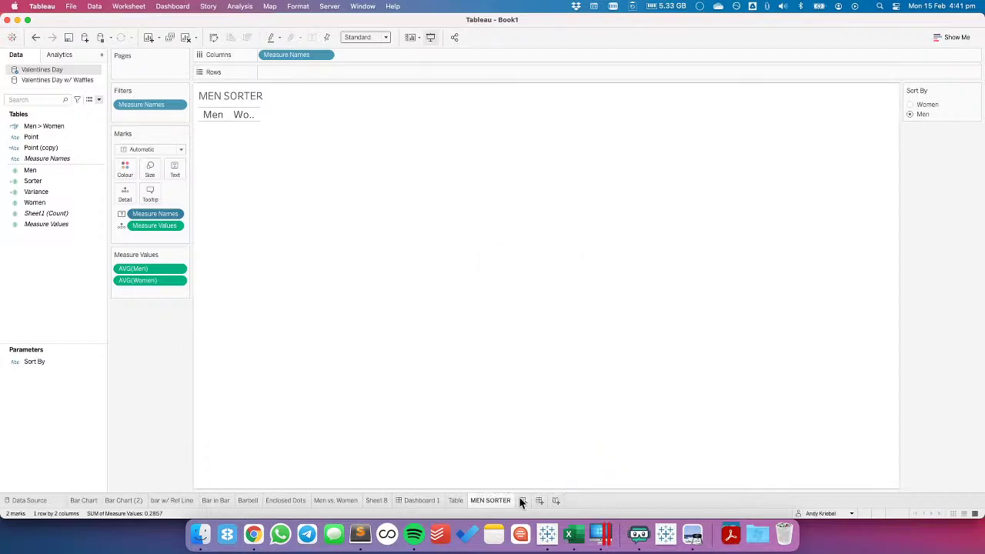
pyautogui.doubleClick(537, 500)
pyautogui.write('WOMEN SORTER')
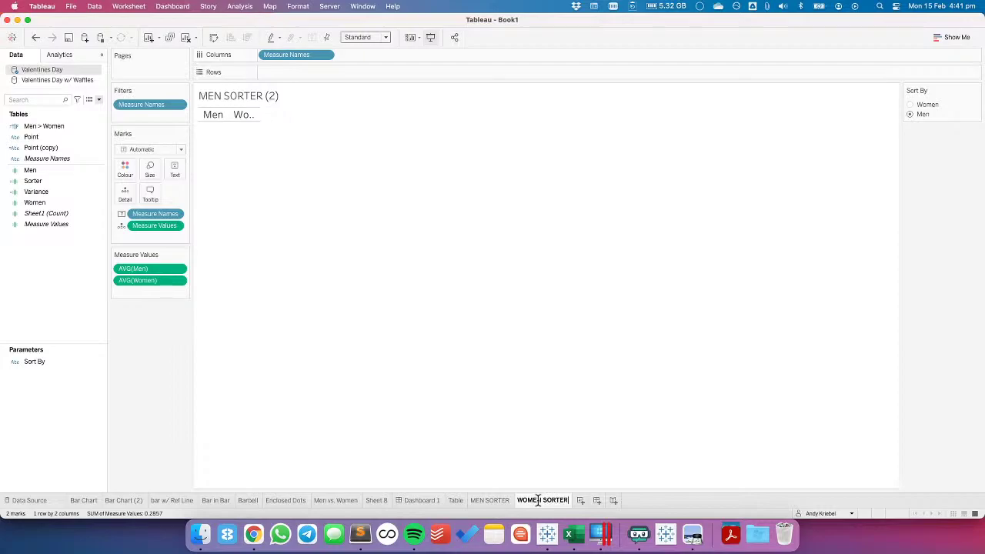
pyautogui.press('Return')
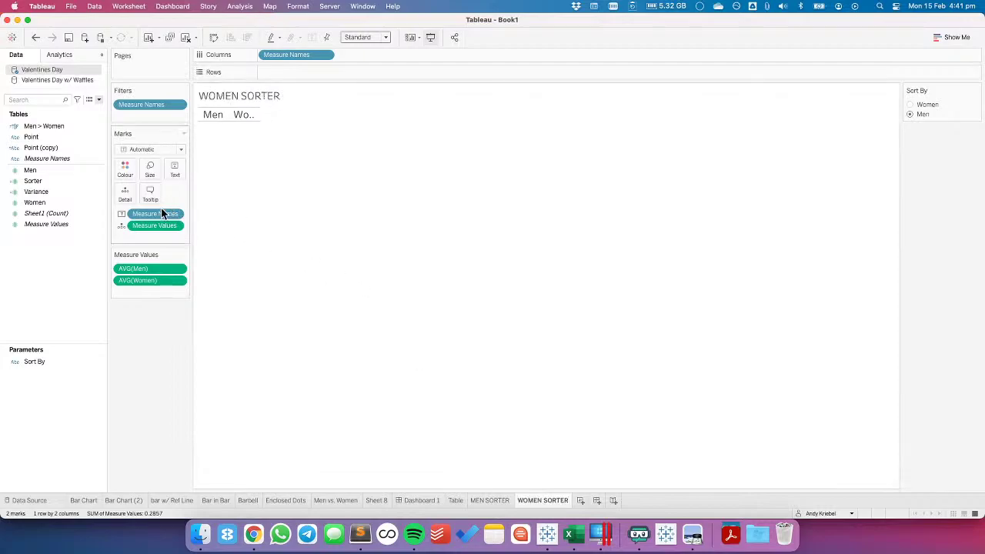
# On WOMEN SORTER, colour the marks by Measure Names and hide the Men legend item
pyautogui.click(73, 180)
pyautogui.moveTo(44, 159); pyautogui.dragTo(126, 169)
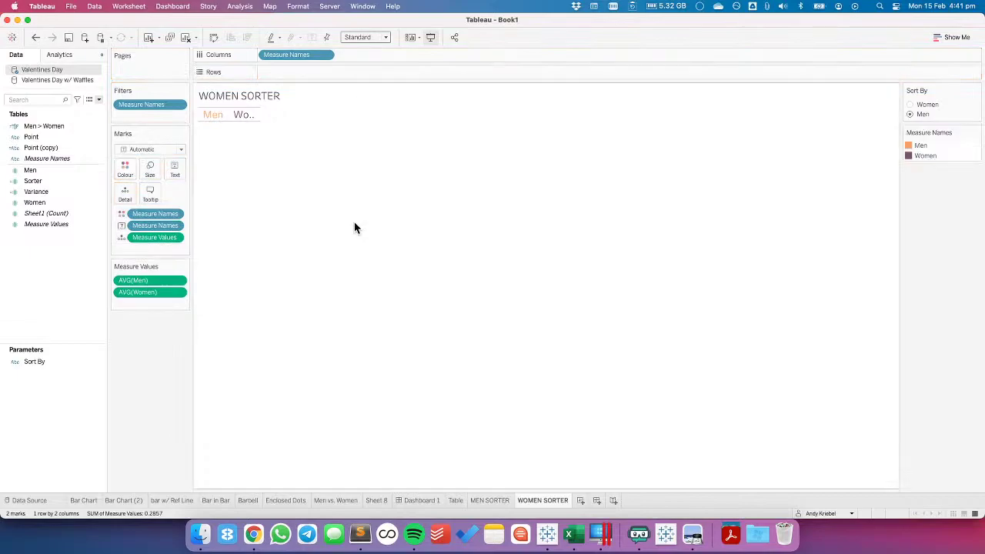
pyautogui.rightClick(932, 155)
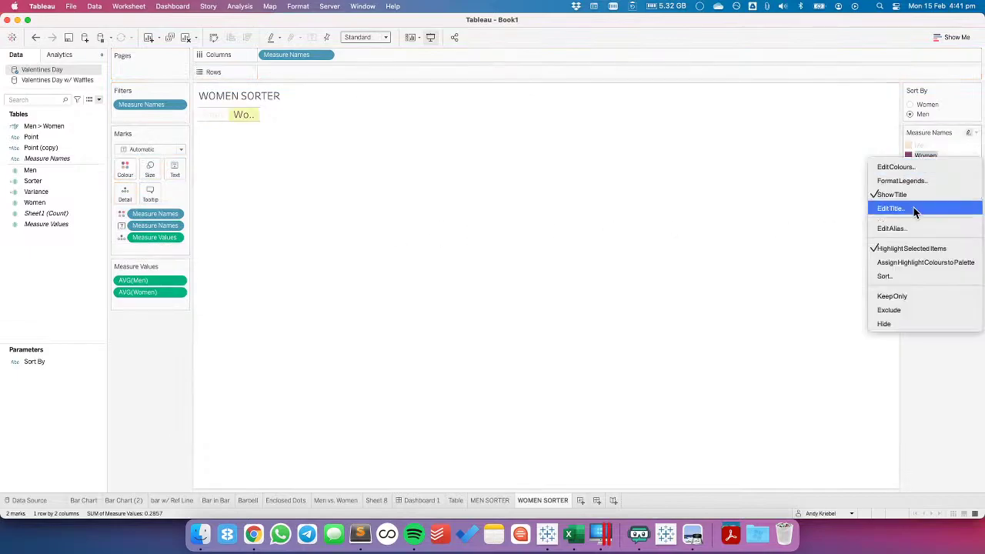
pyautogui.click(893, 323)
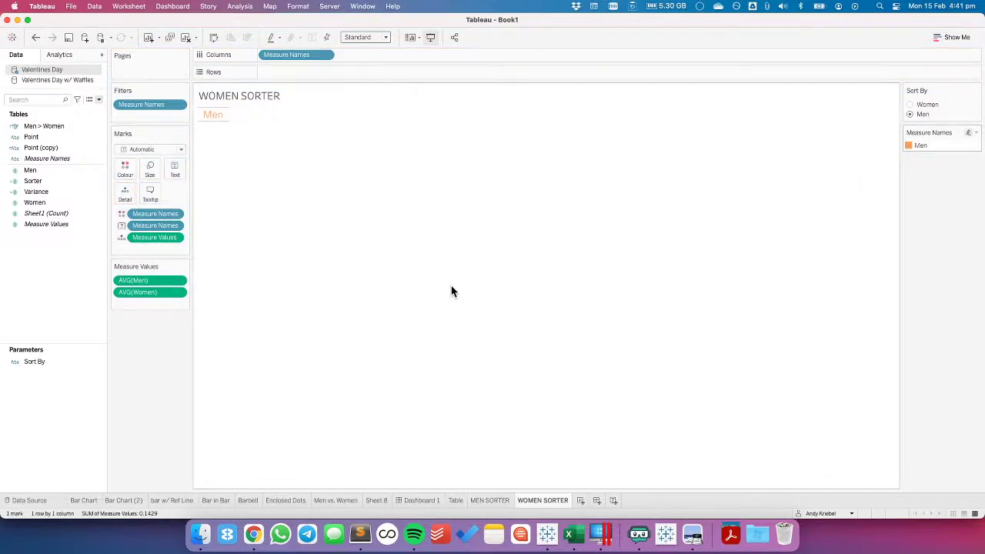
pyautogui.click(36, 36)
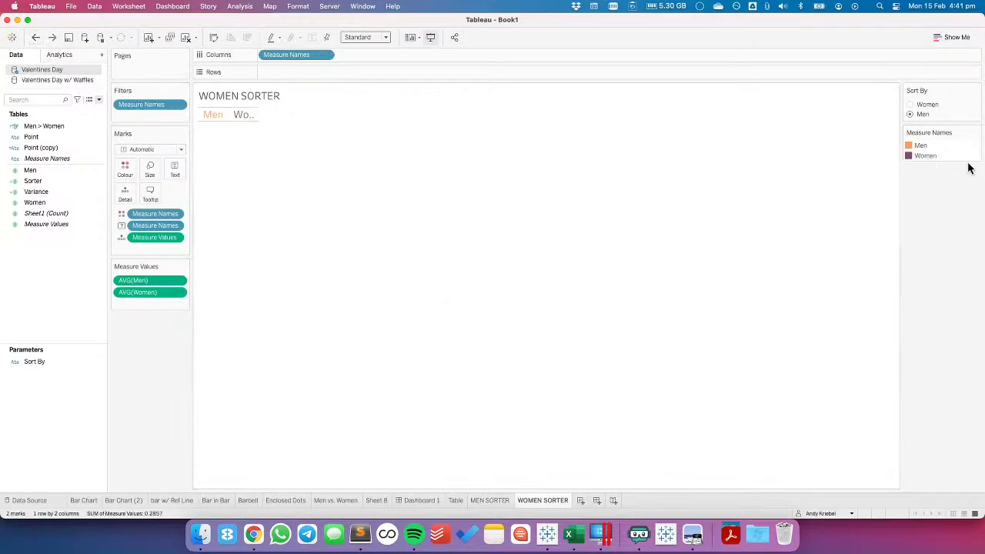
pyautogui.rightClick(923, 145)
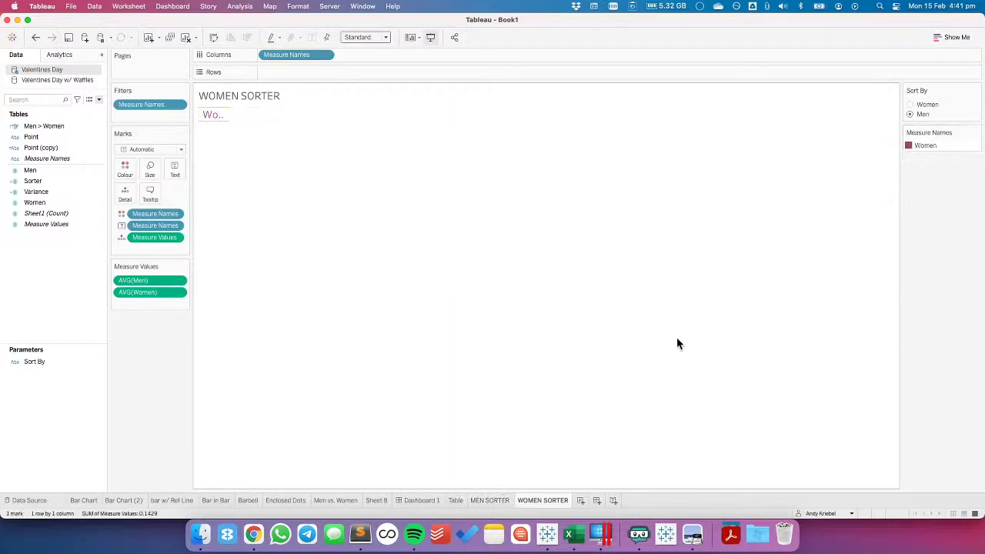
# On MEN SORTER, colour by Measure Names and hide Women so only Men remains
pyautogui.click(489, 500)
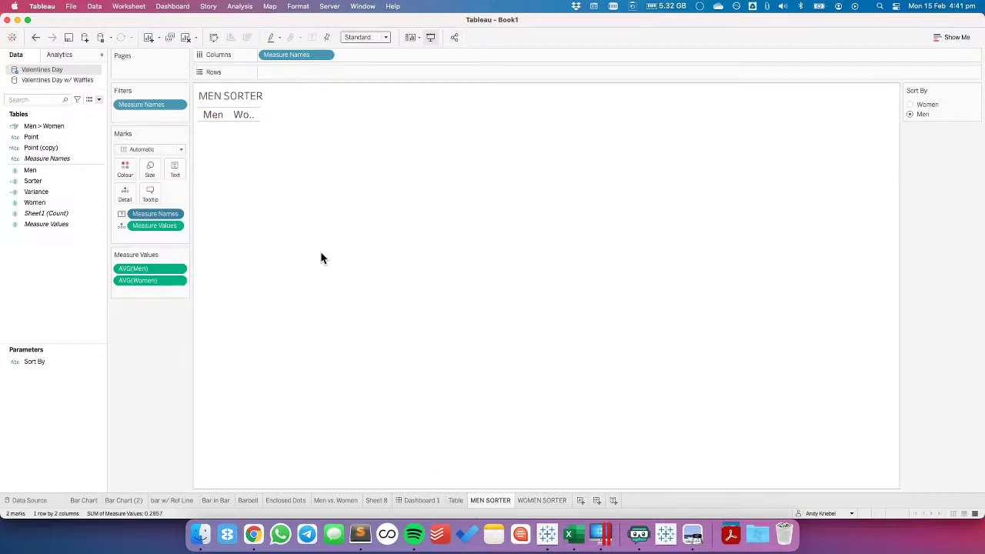
pyautogui.moveTo(46, 157); pyautogui.dragTo(126, 170)
pyautogui.rightClick(923, 156)
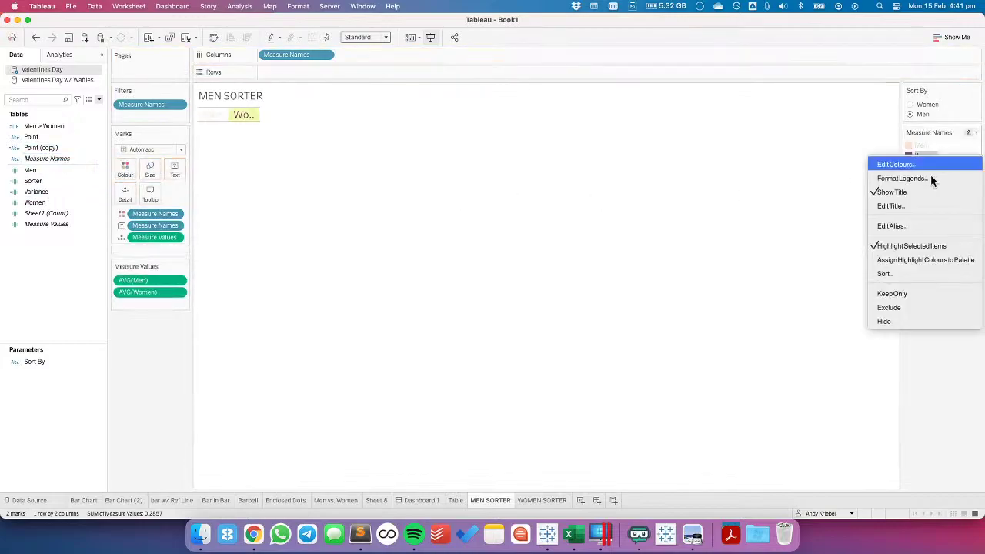
pyautogui.click(890, 321)
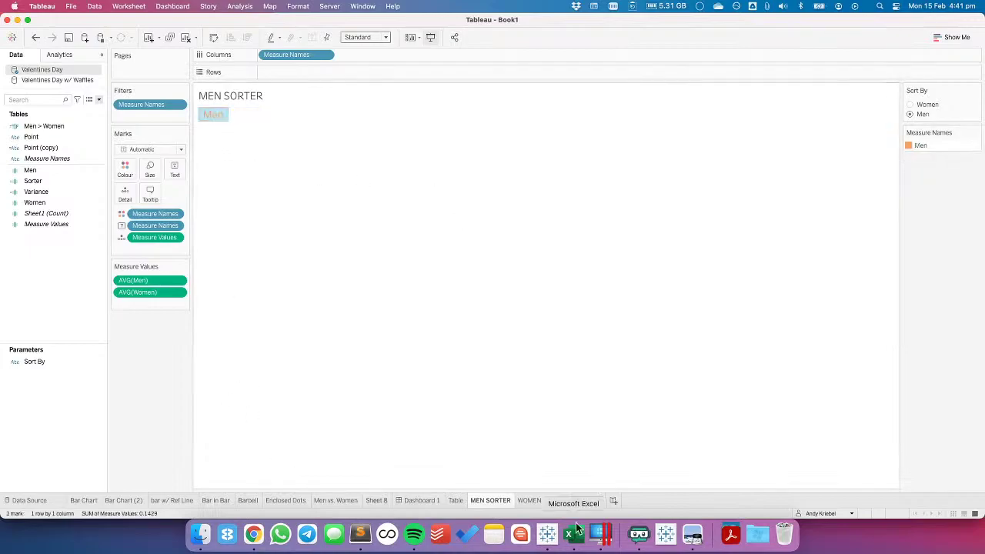
pyautogui.click(537, 501)
pyautogui.moveTo(210, 115)
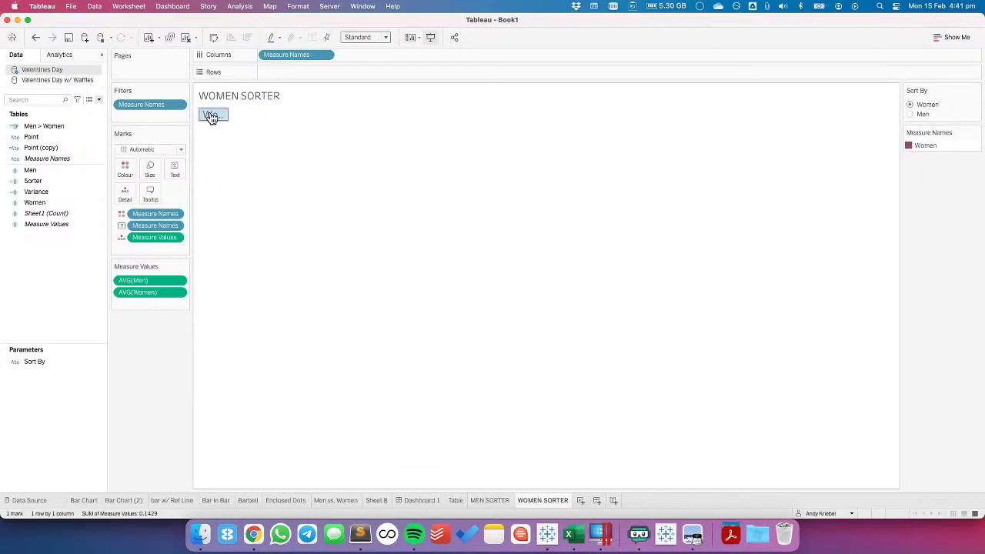
# Alias the Measure Names members as MEN and WOMEN
pyautogui.rightClick(39, 159)
pyautogui.click(73, 222)
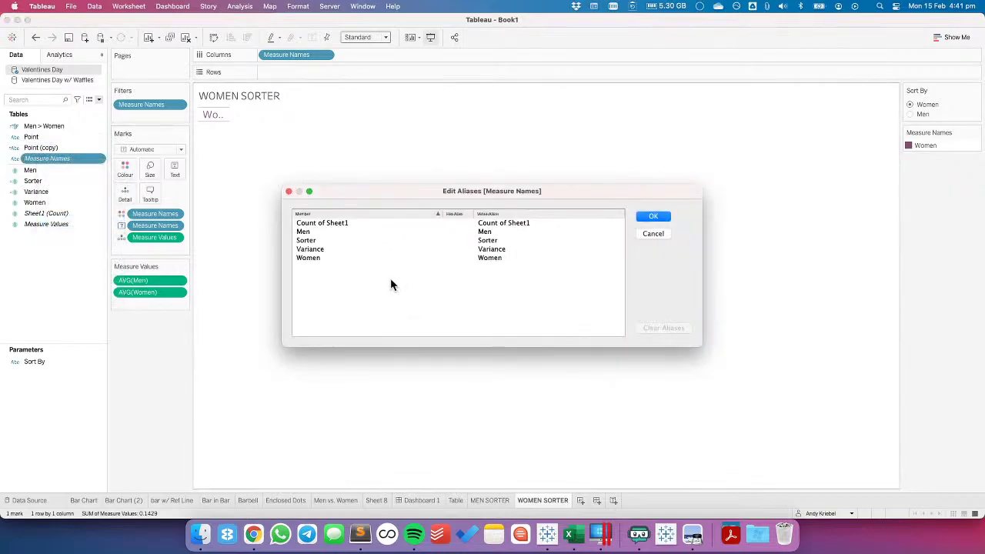
pyautogui.click(493, 233)
pyautogui.click(490, 232)
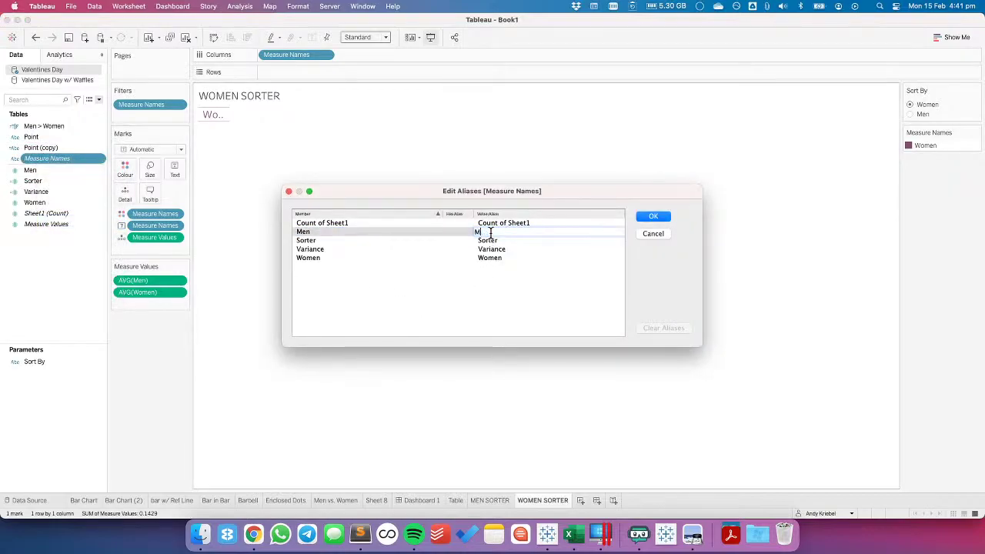
pyautogui.click(490, 240)
pyautogui.press('Down')
pyautogui.write('WO')
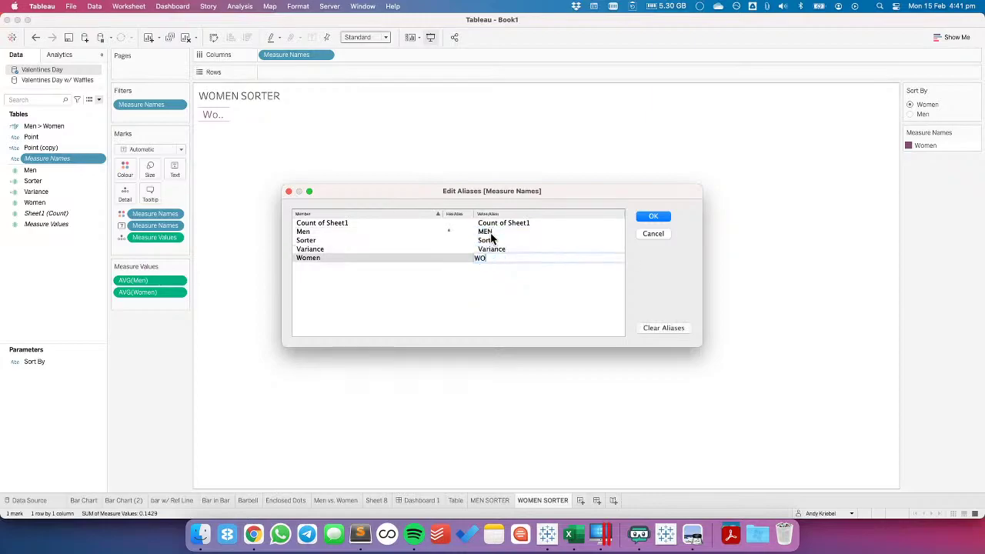
pyautogui.press('Up')
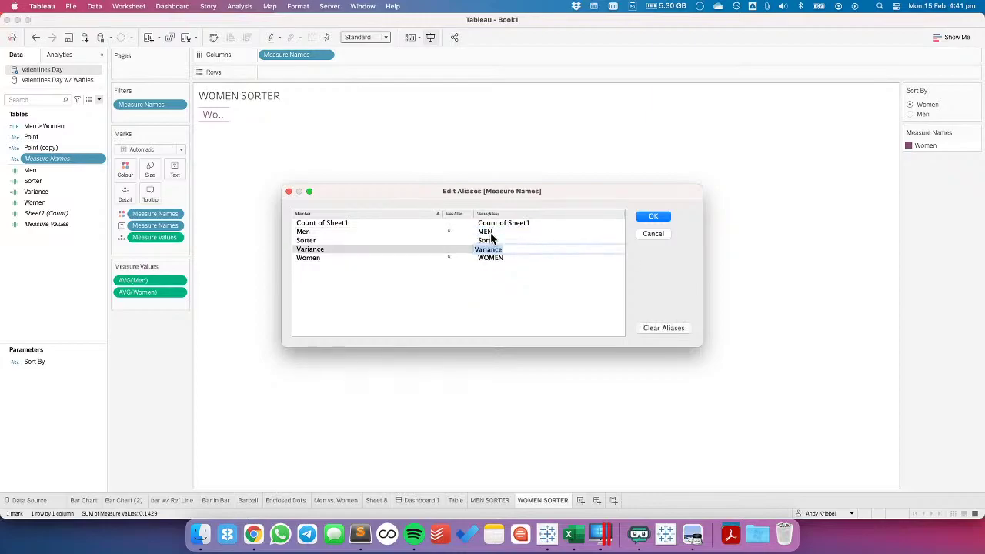
pyautogui.click(653, 217)
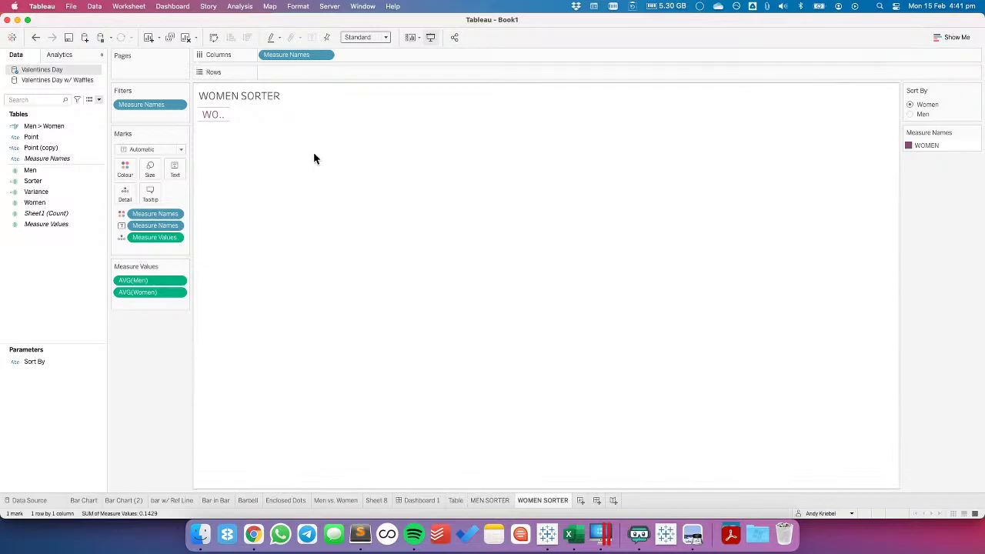
# Set the WOMEN SORTER row divider lines to None in Format Borders
pyautogui.click(302, 8)
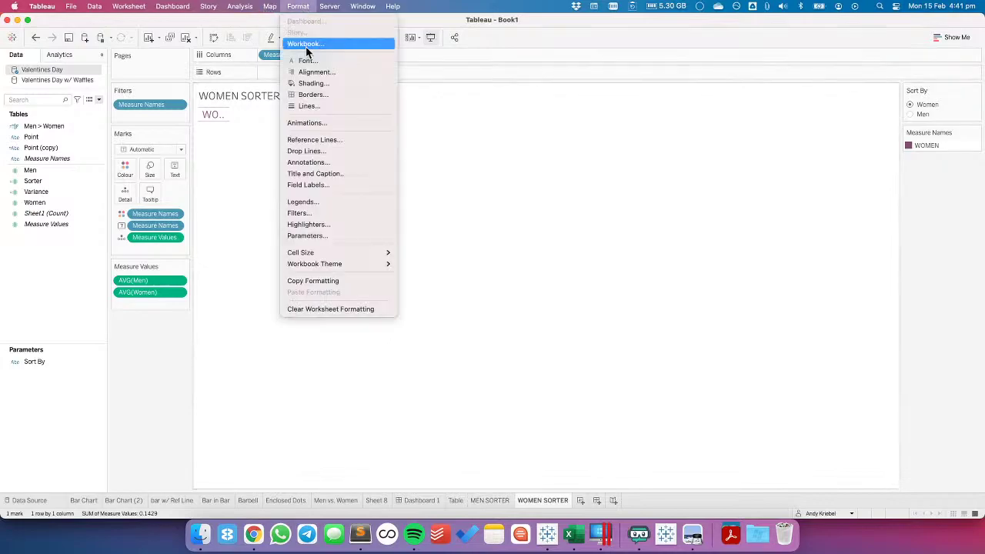
pyautogui.click(312, 94)
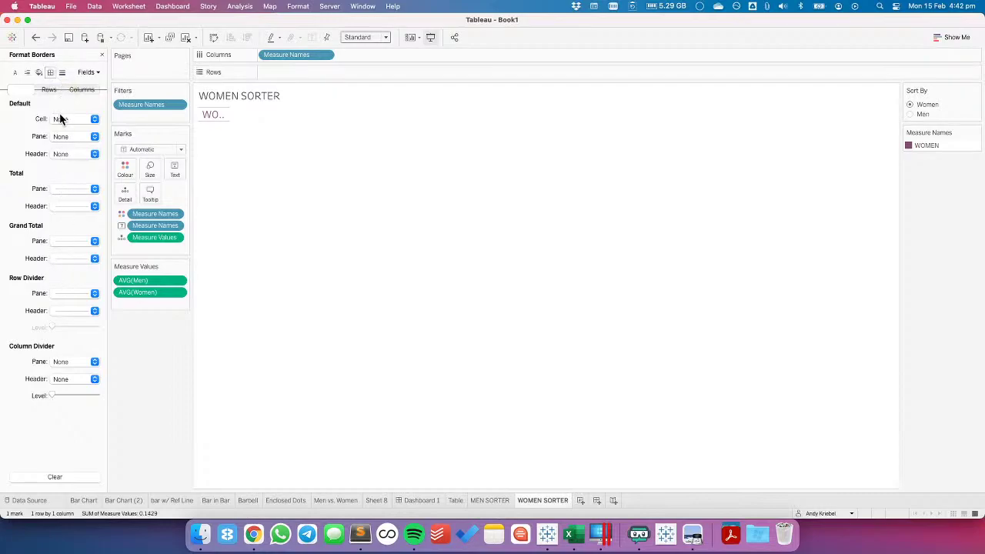
pyautogui.click(66, 293)
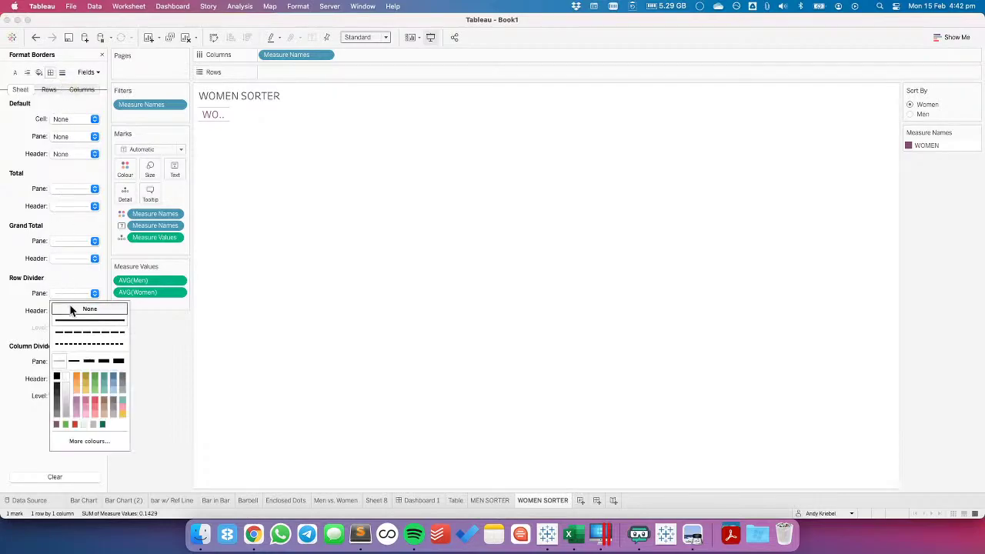
pyautogui.click(20, 307)
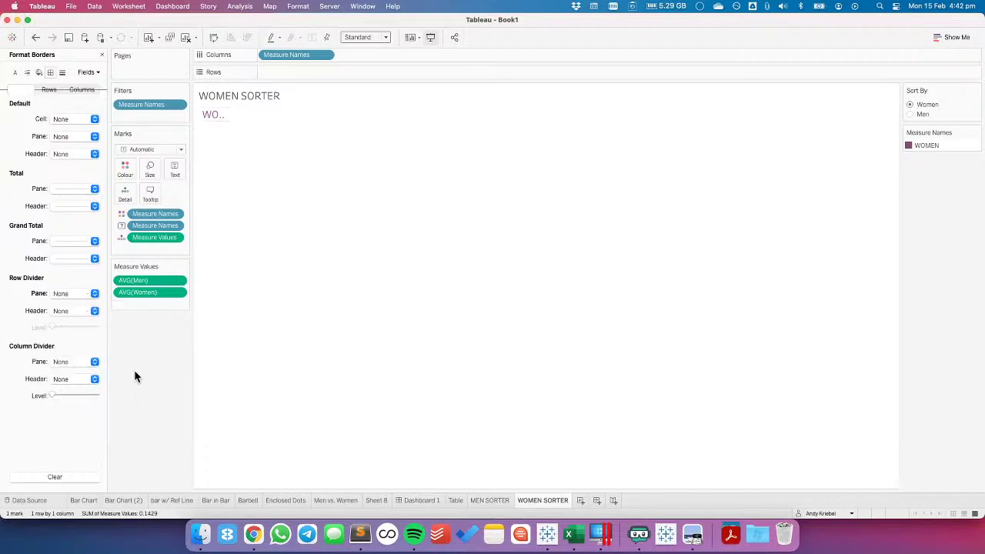
# Copy the WOMEN SORTER formatting and paste it onto MEN SORTER
pyautogui.rightClick(562, 500)
pyautogui.click(589, 450)
pyautogui.click(483, 500)
pyautogui.rightClick(483, 500)
pyautogui.click(501, 486)
pyautogui.click(536, 500)
pyautogui.rightClick(535, 500)
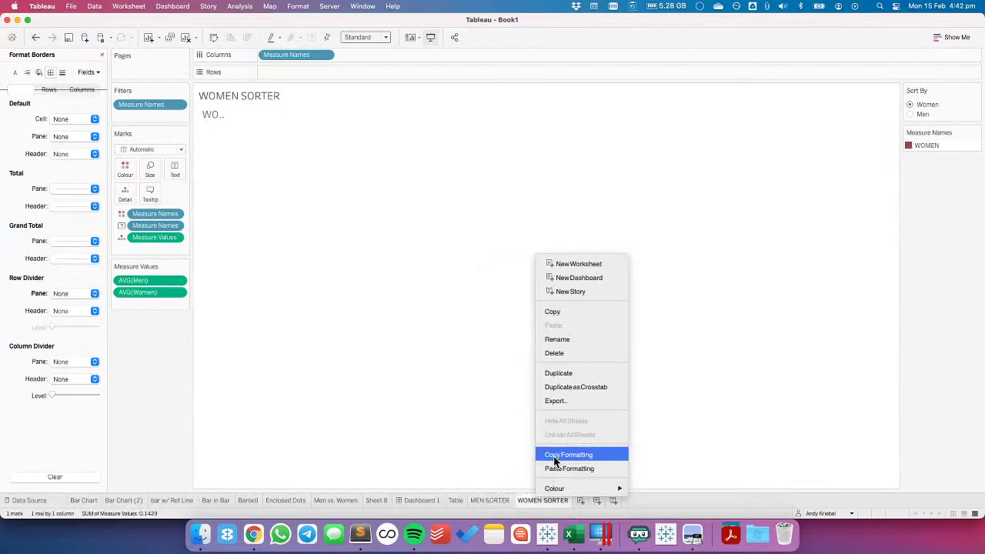
pyautogui.click(554, 456)
pyautogui.click(501, 499)
pyautogui.rightClick(501, 498)
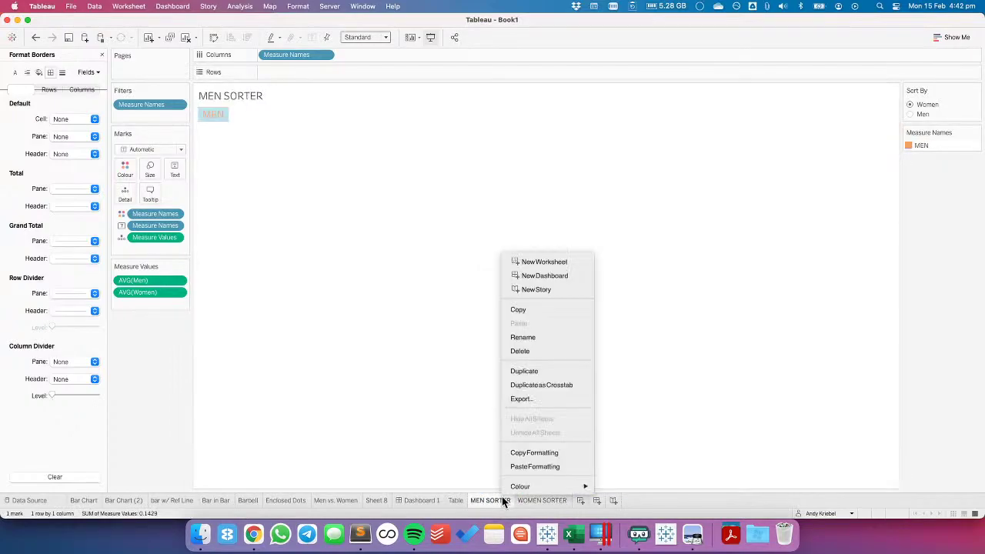
pyautogui.click(528, 467)
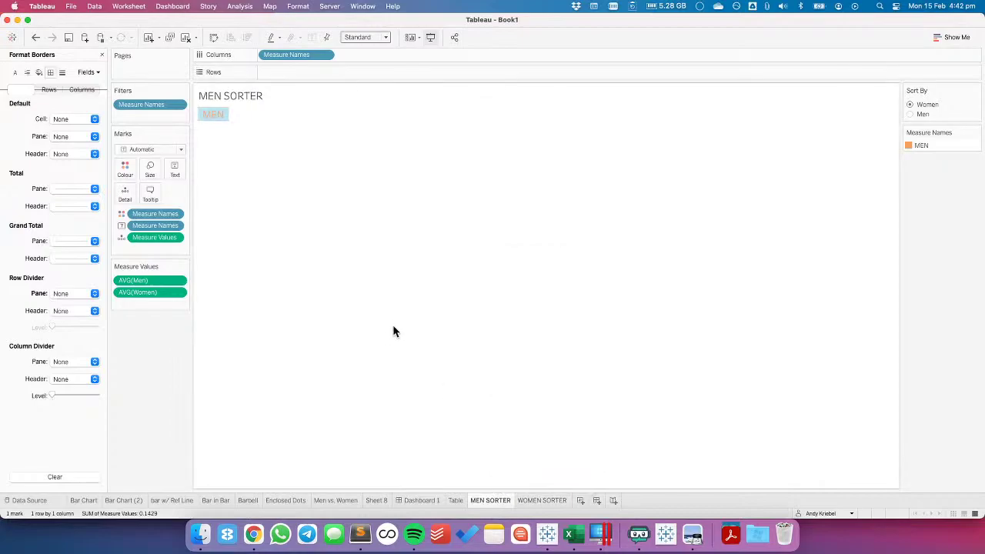
pyautogui.click(102, 55)
# On Dashboard 1, remove Sheet 8 and add a floating Vertical container
pyautogui.click(418, 500)
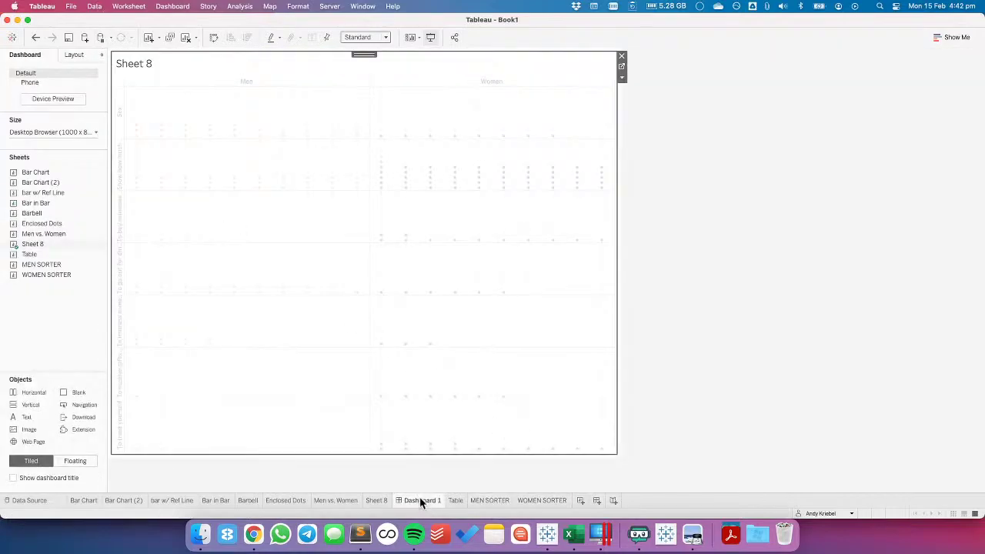
pyautogui.click(621, 58)
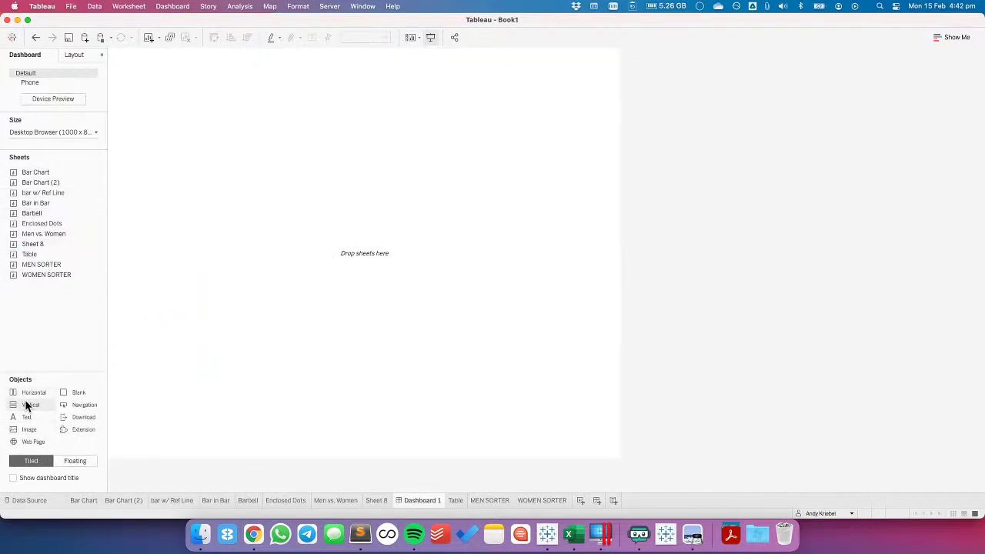
pyautogui.moveTo(27, 406); pyautogui.dragTo(184, 98)
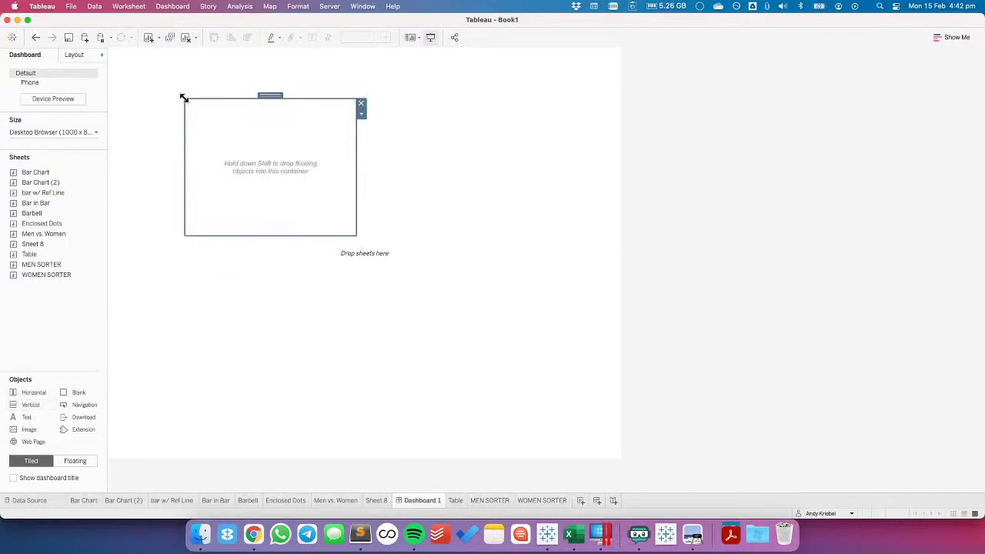
pyautogui.moveTo(270, 96); pyautogui.dragTo(217, 60)
# Position the container at x 0, y 0, size 1000×800, and drop the Bar Chart sheet in
pyautogui.click(73, 56)
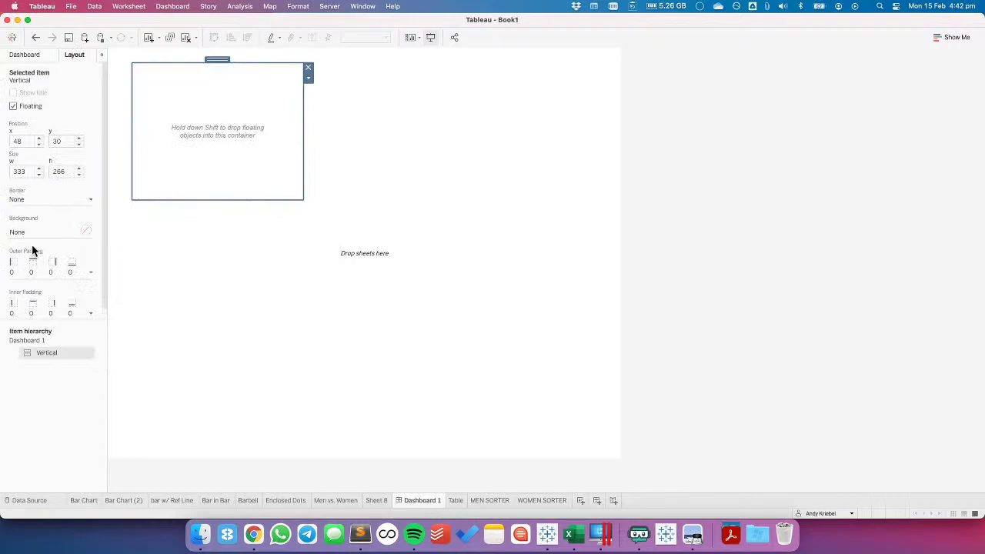
pyautogui.write('0')
pyautogui.press('Tab')
pyautogui.write('0')
pyautogui.press('Tab')
pyautogui.write('1,000')
pyautogui.press('Tab')
pyautogui.write('800')
pyautogui.press('Tab')
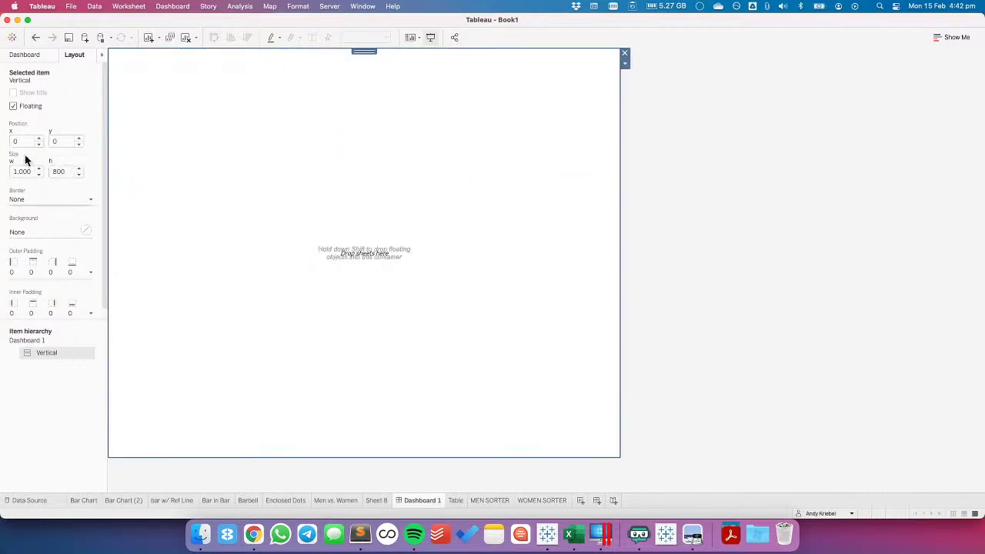
pyautogui.click(23, 56)
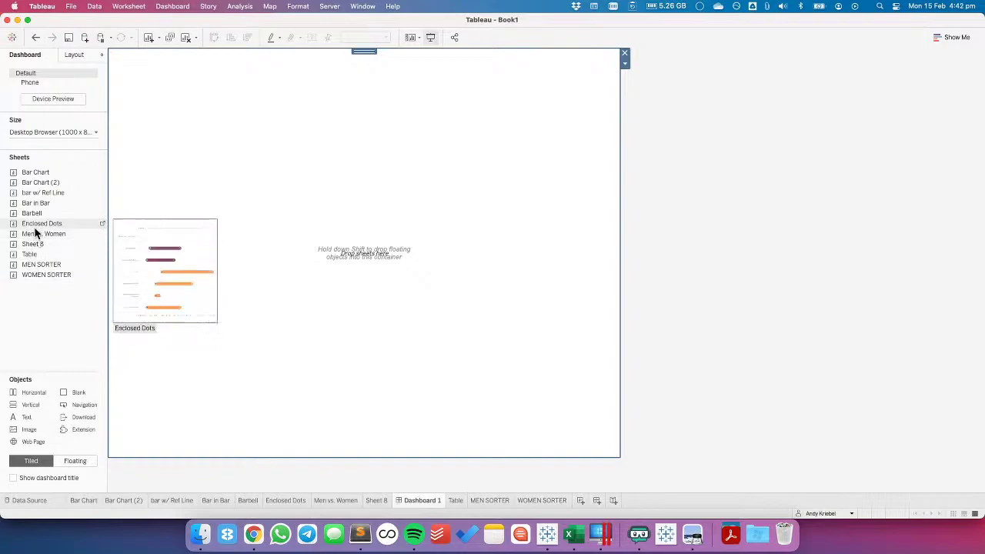
pyautogui.moveTo(35, 173); pyautogui.dragTo(235, 200)
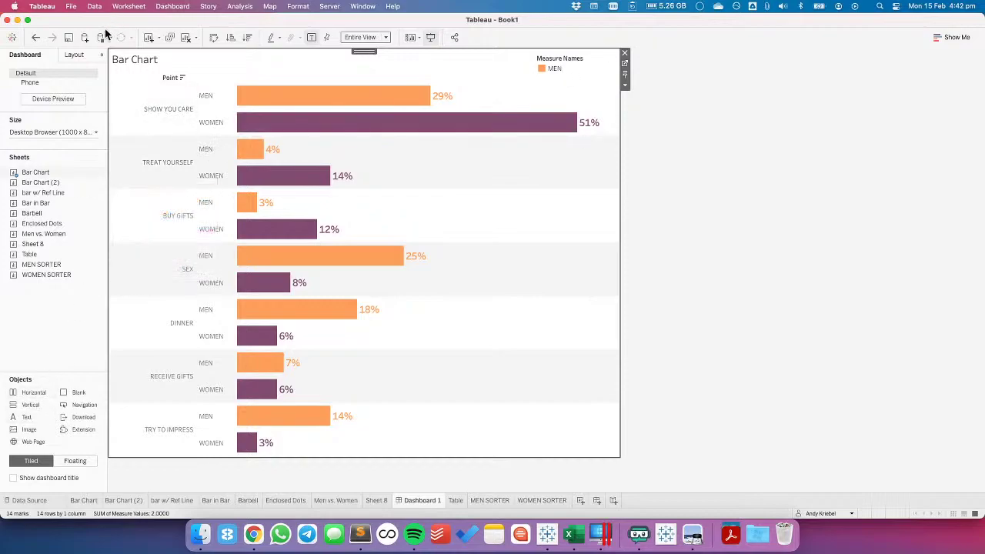
# Remove Sort By, the Tiled container and the Horizontal legend container from the item hierarchy
pyautogui.click(76, 55)
pyautogui.click(13, 377)
pyautogui.click(24, 390)
pyautogui.click(33, 416)
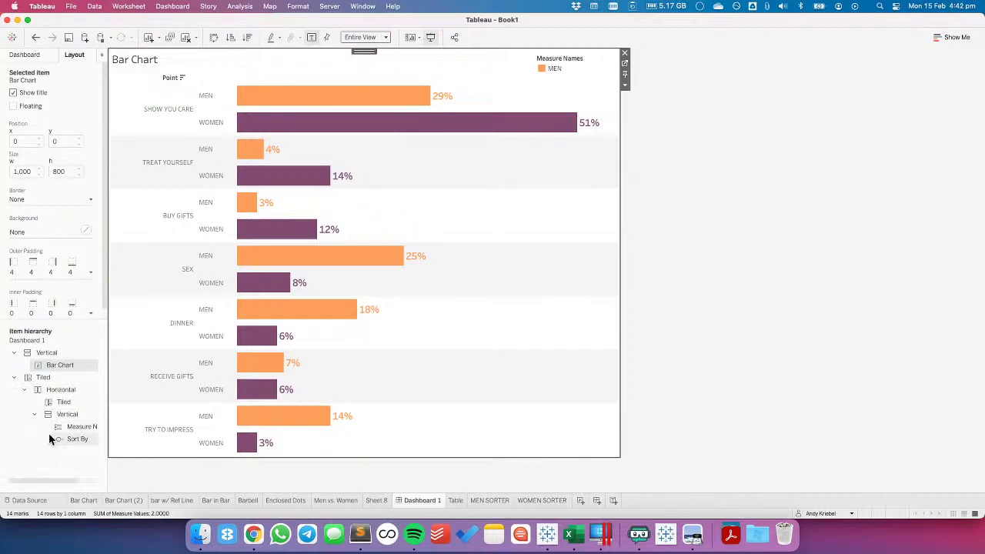
pyautogui.click(74, 439)
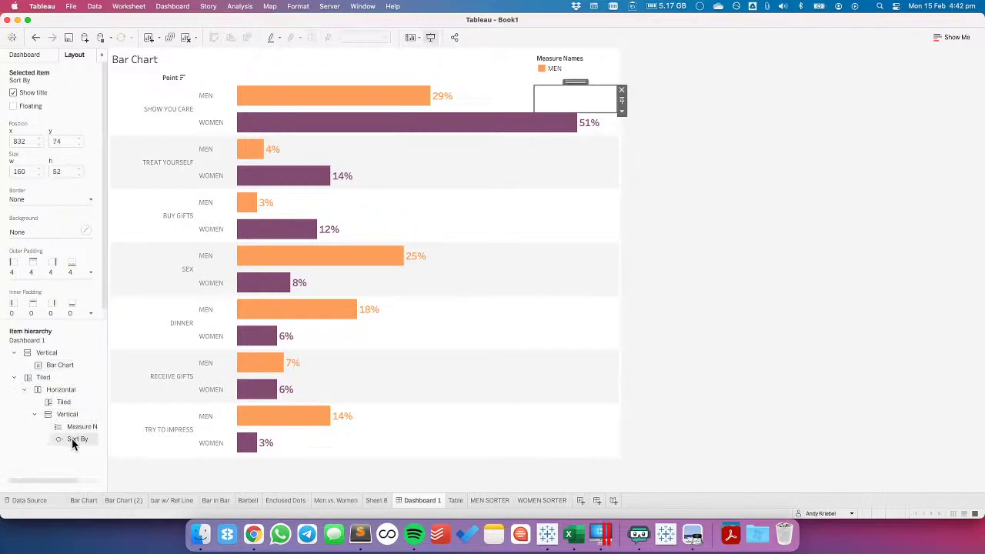
pyautogui.click(621, 90)
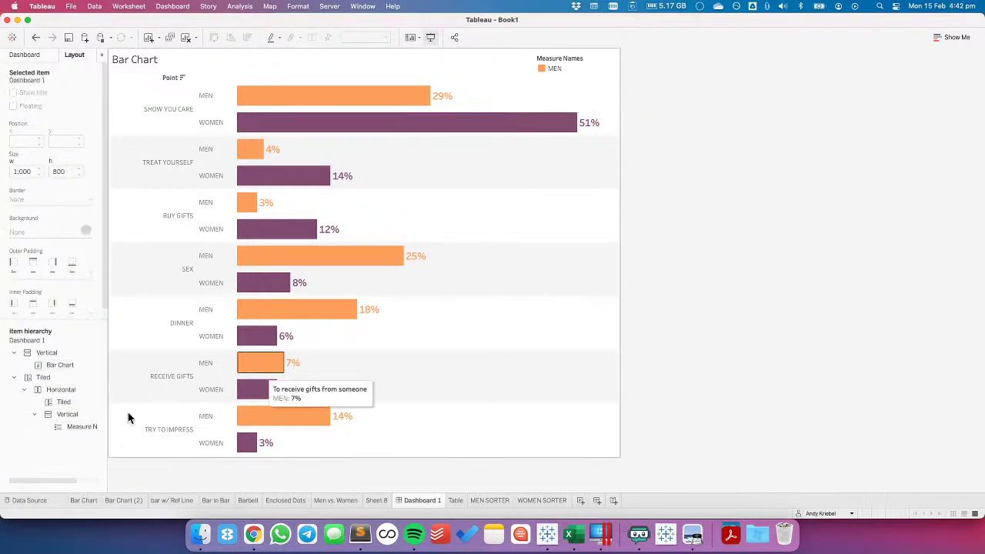
pyautogui.click(79, 427)
pyautogui.click(53, 377)
pyautogui.rightClick(49, 380)
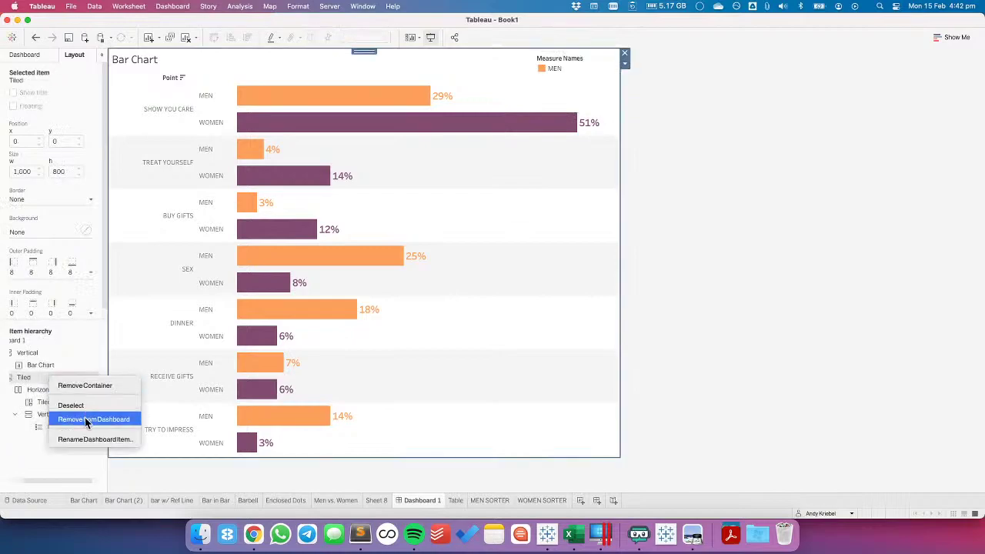
pyautogui.click(83, 385)
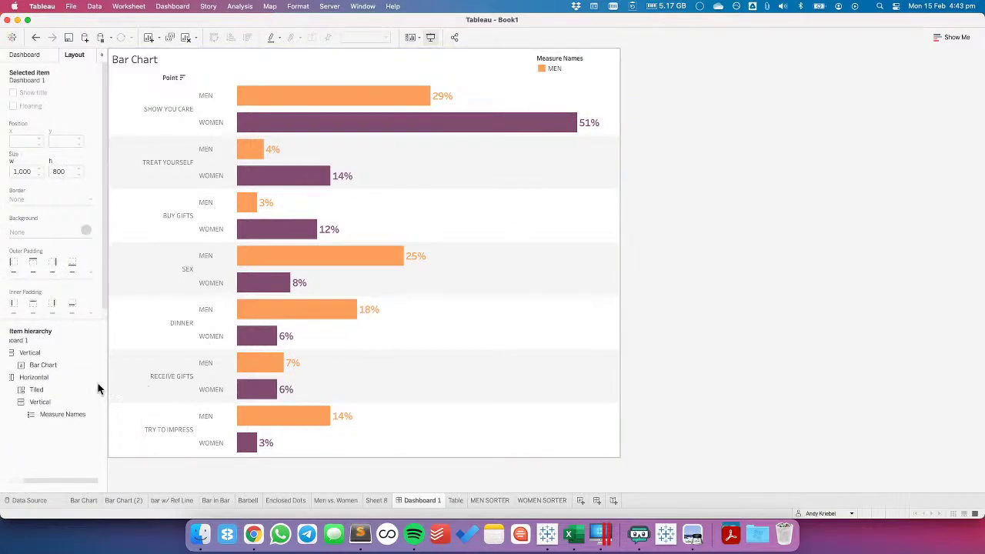
pyautogui.rightClick(43, 378)
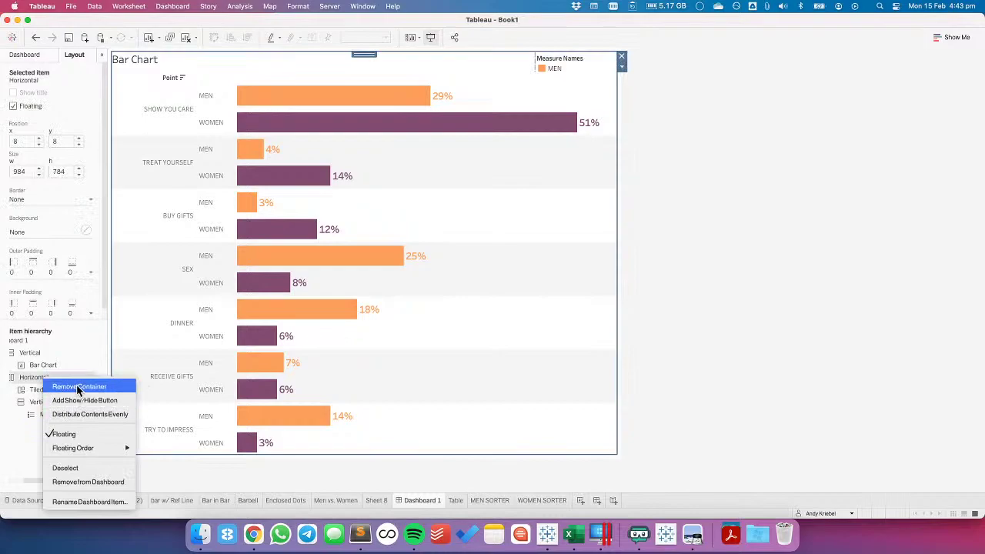
pyautogui.click(86, 482)
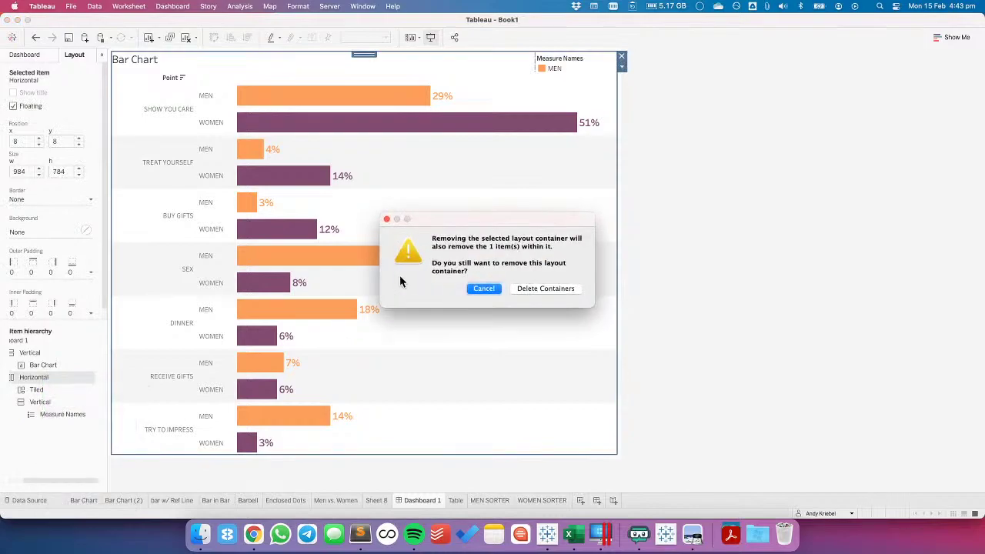
pyautogui.click(537, 288)
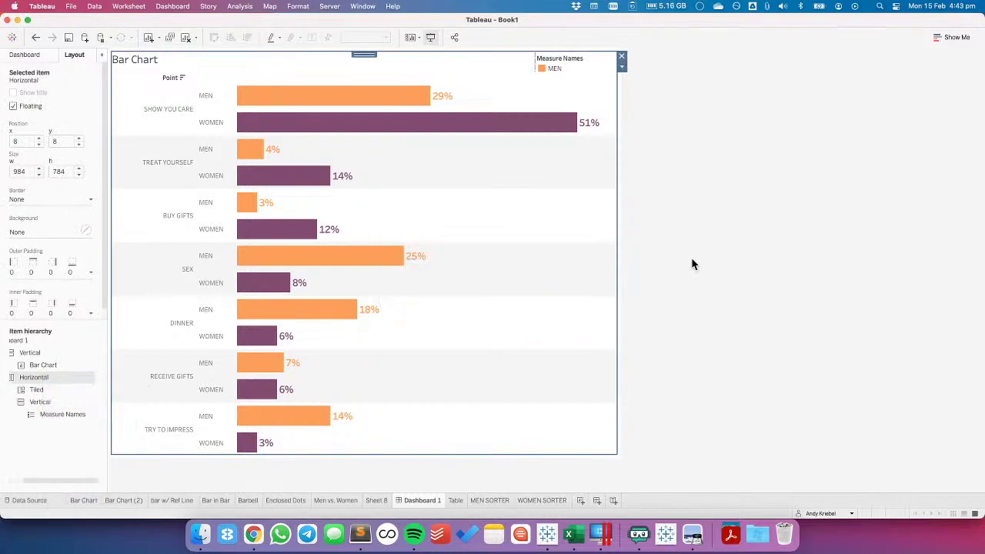
# Give the Bar Chart 0 outer padding and 20 inner padding, and show its caption
pyautogui.click(150, 61)
pyautogui.click(37, 279)
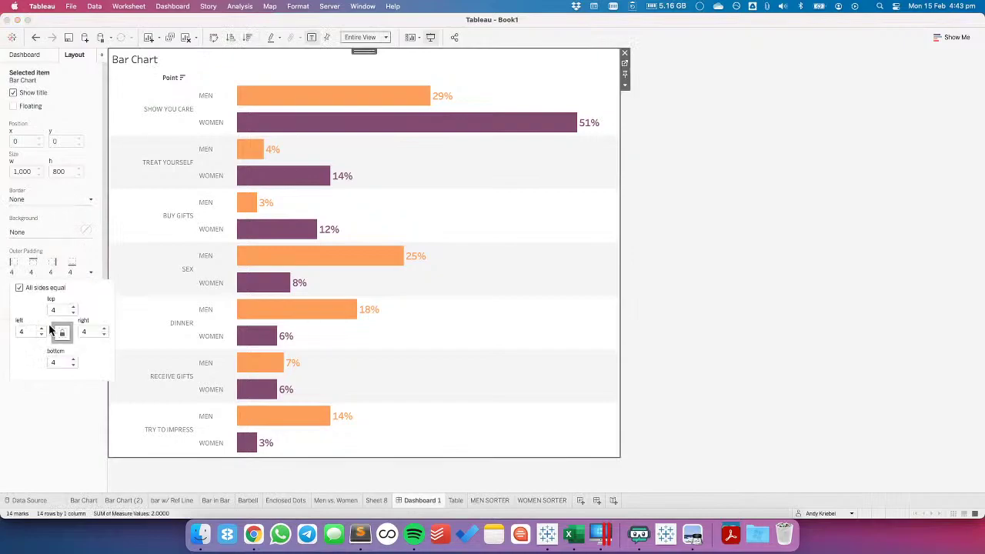
pyautogui.write('0')
pyautogui.press('Return')
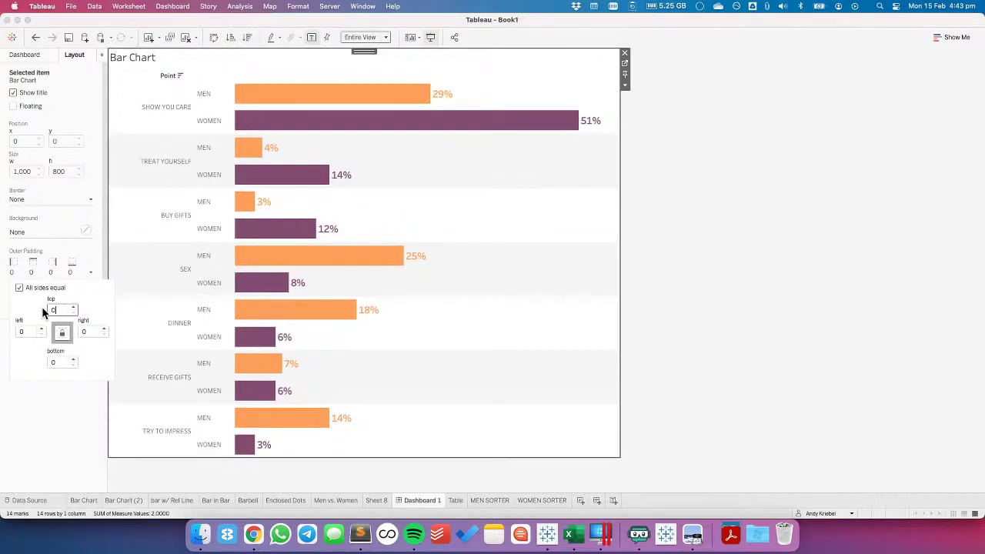
pyautogui.click(36, 266)
pyautogui.click(31, 312)
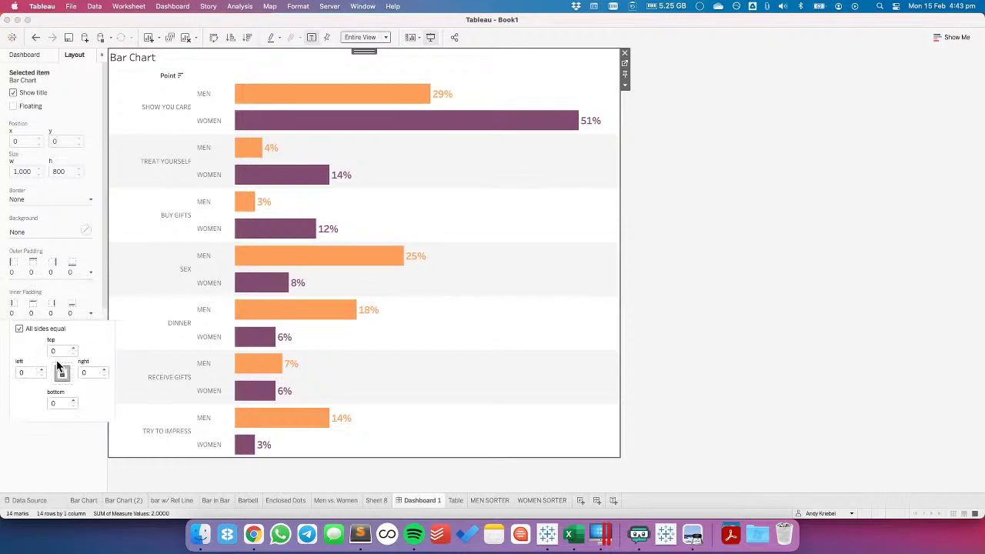
pyautogui.write('20')
pyautogui.press('Return')
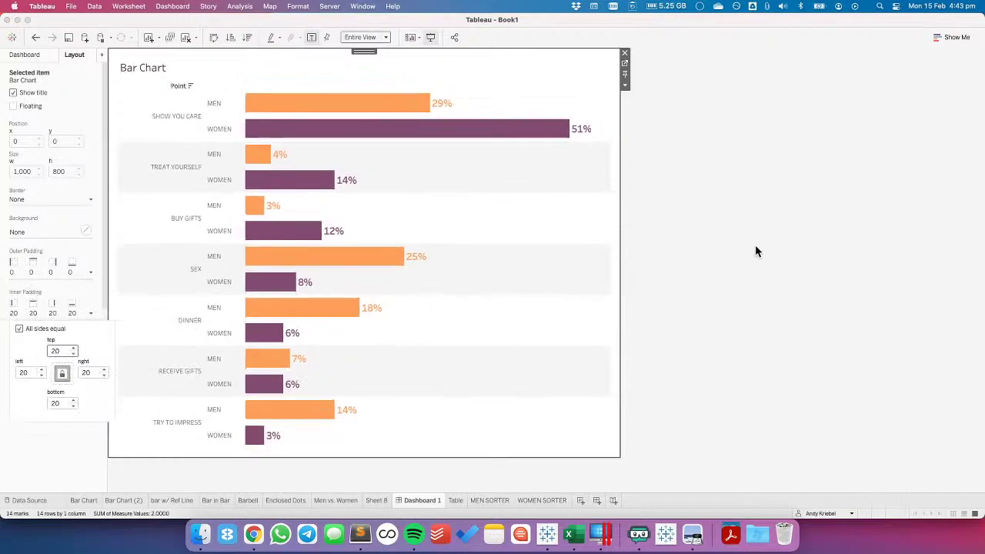
pyautogui.click(755, 245)
pyautogui.click(544, 92)
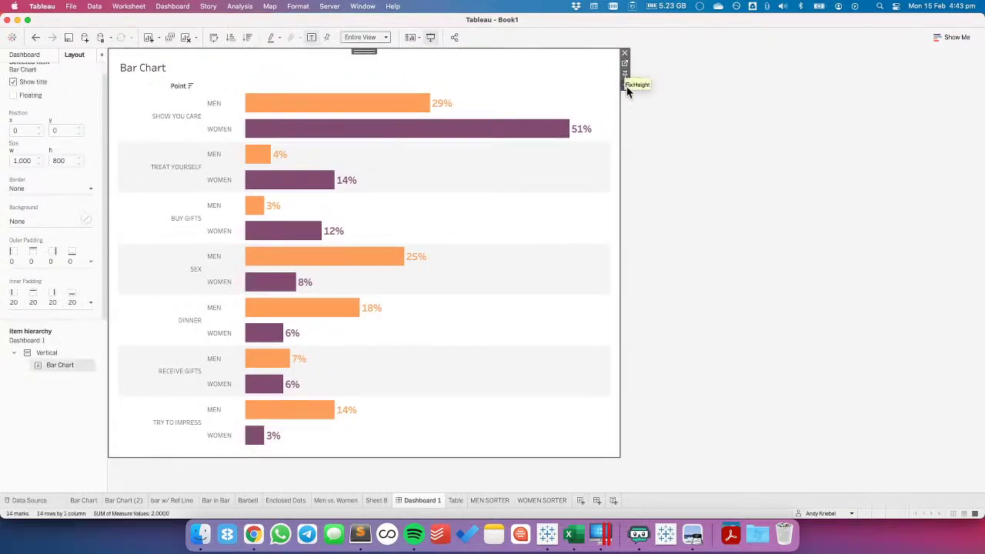
pyautogui.click(625, 86)
pyautogui.click(644, 165)
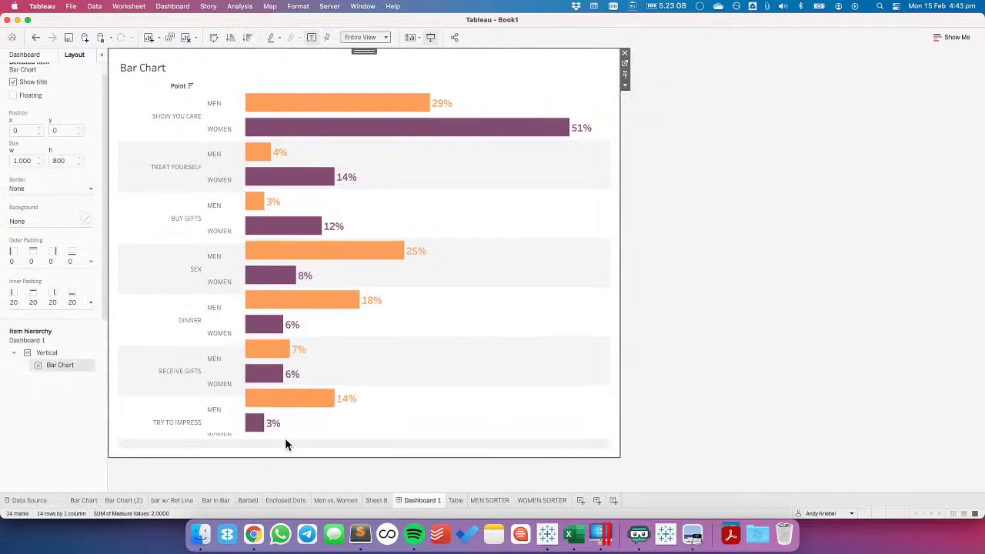
# Write the centred caption 'DATA SOURCE: STATISTA • CREATED BY:' followed by the author's name and handle
pyautogui.doubleClick(294, 444)
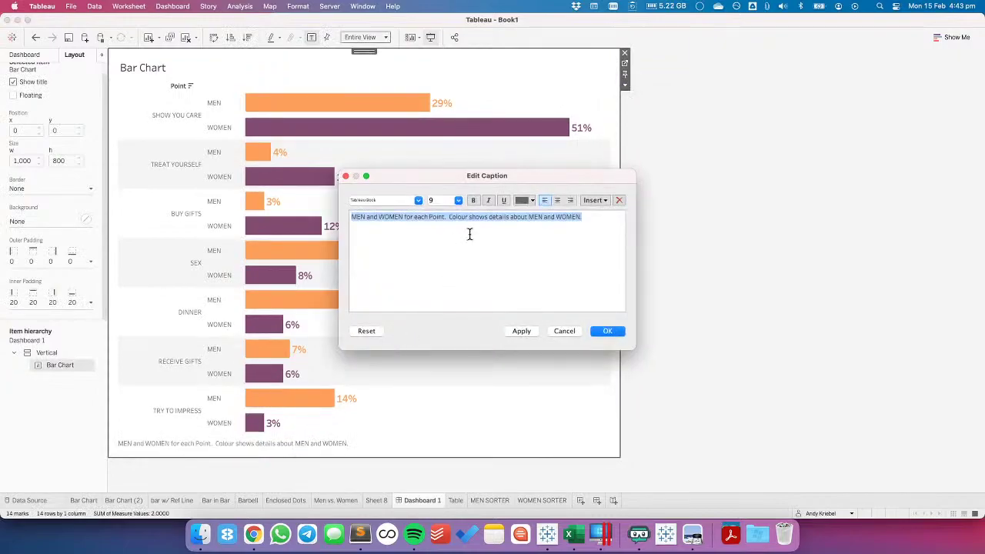
pyautogui.click(558, 200)
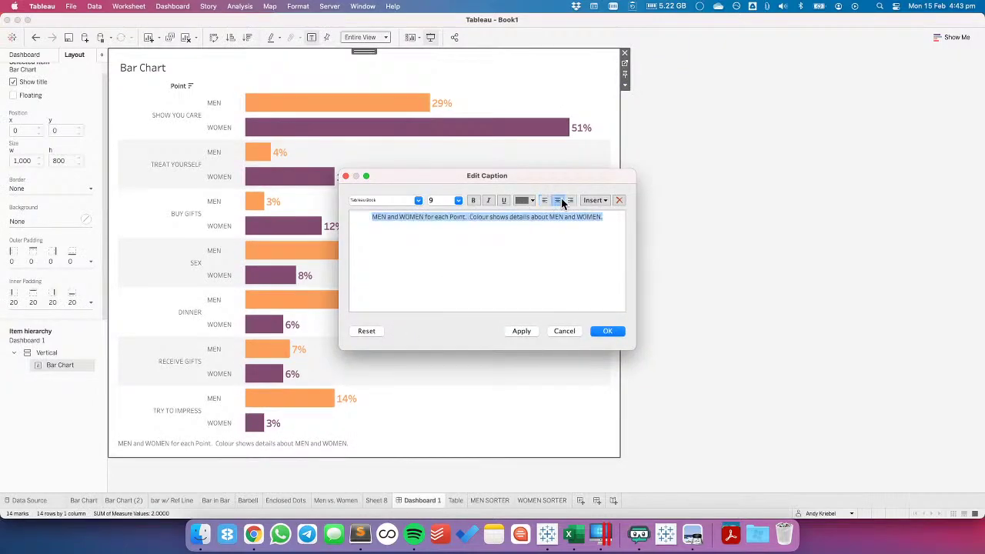
pyautogui.write('DATA SOURCE: STATISTA')
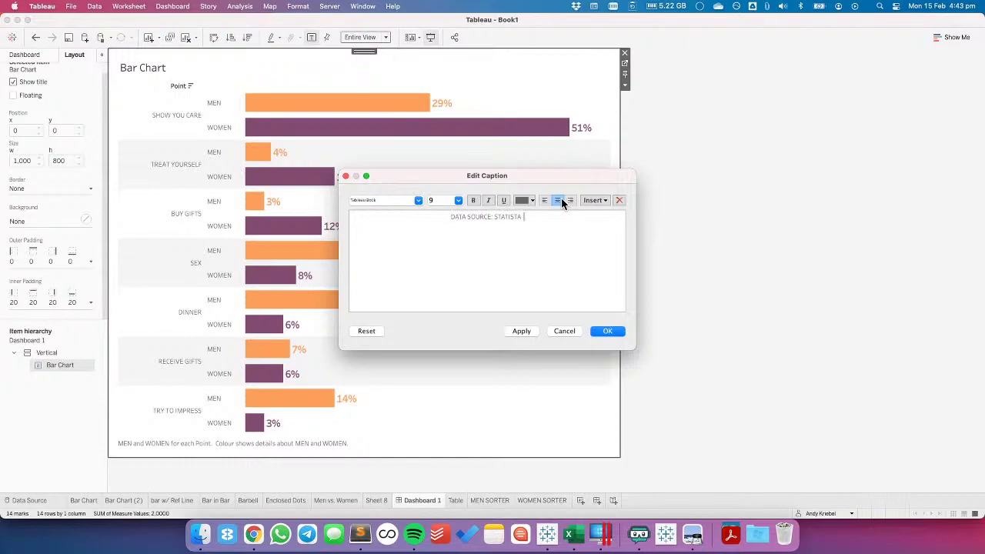
pyautogui.write(' | CREATED BY: A')
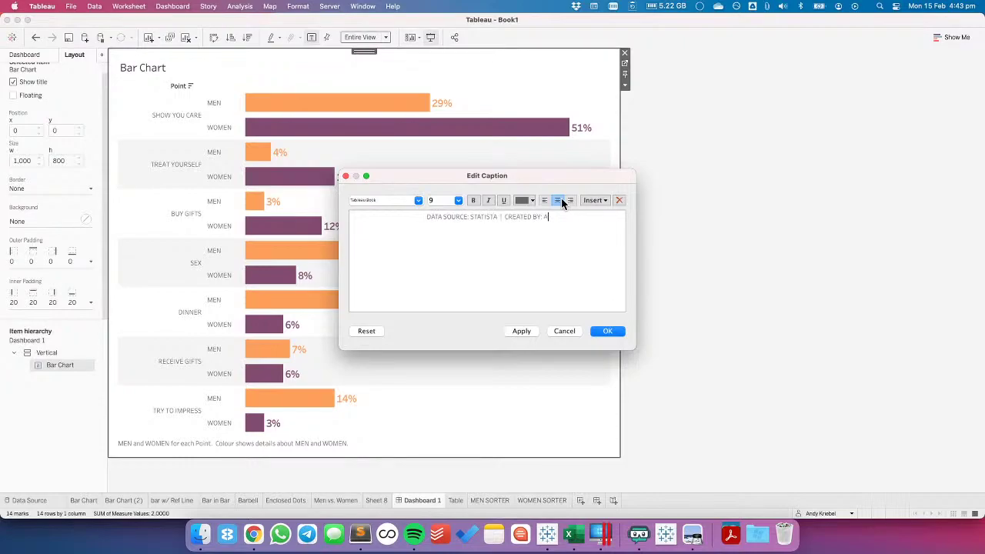
pyautogui.write('NDY KRIEBEL')
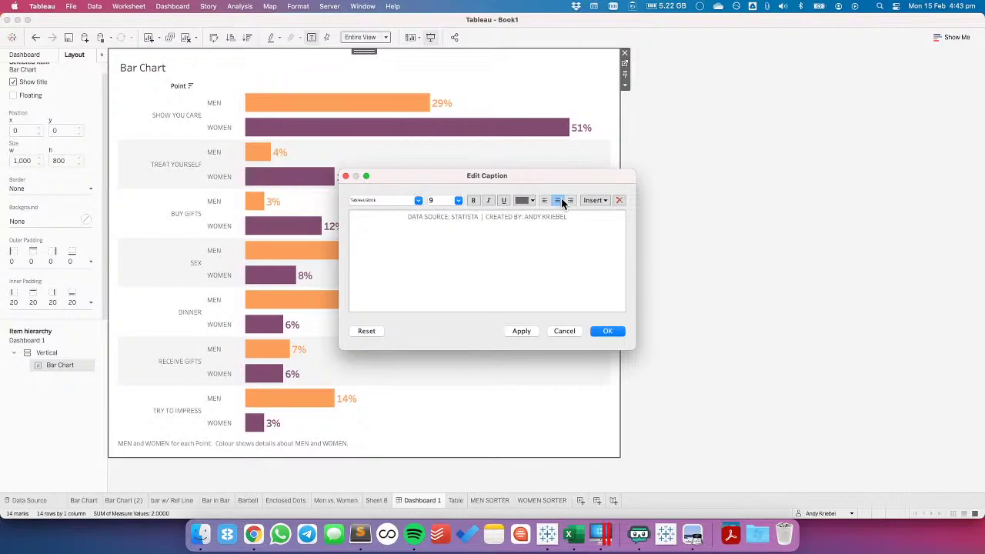
pyautogui.write(' | @VIZWIZBI')
pyautogui.doubleClick(462, 216)
pyautogui.write('•')
# Format the whole caption at font size 8 in light grey
pyautogui.press('super+a')
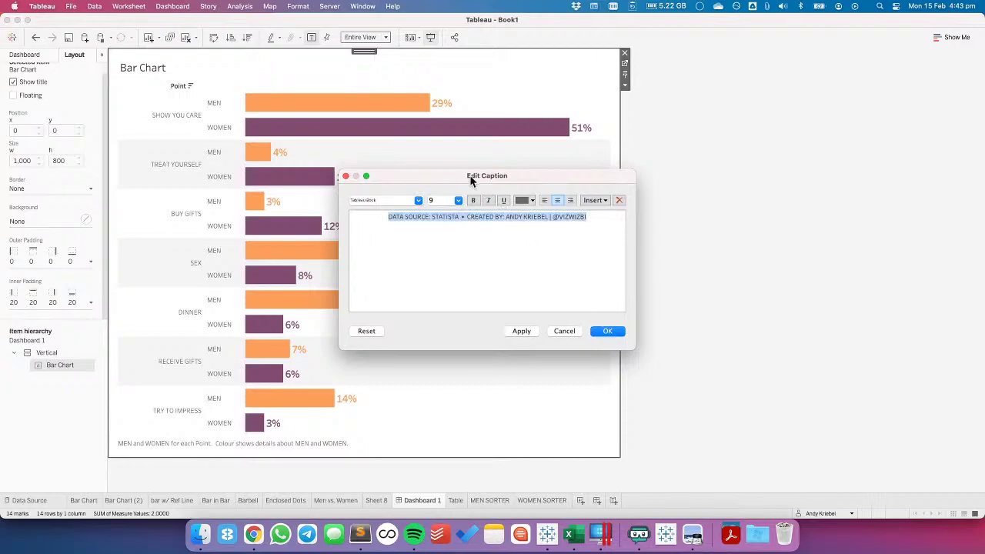
pyautogui.click(458, 200)
pyautogui.click(444, 208)
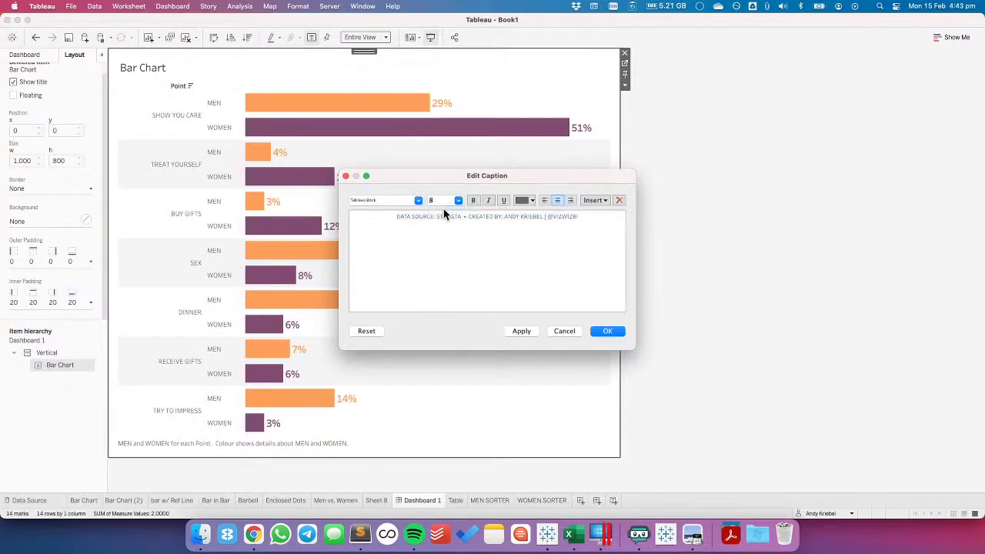
pyautogui.press('super+a')
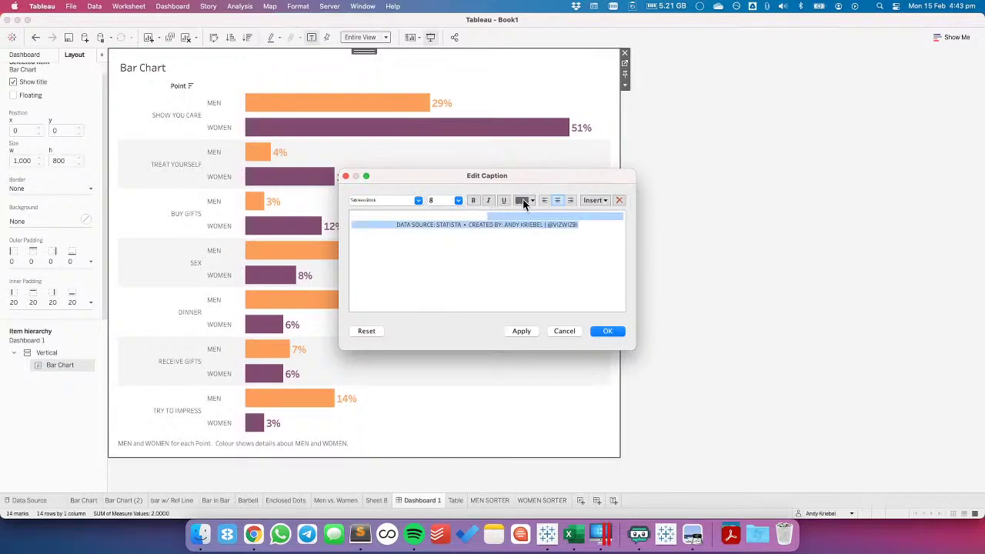
pyautogui.click(523, 201)
pyautogui.click(531, 254)
pyautogui.click(607, 330)
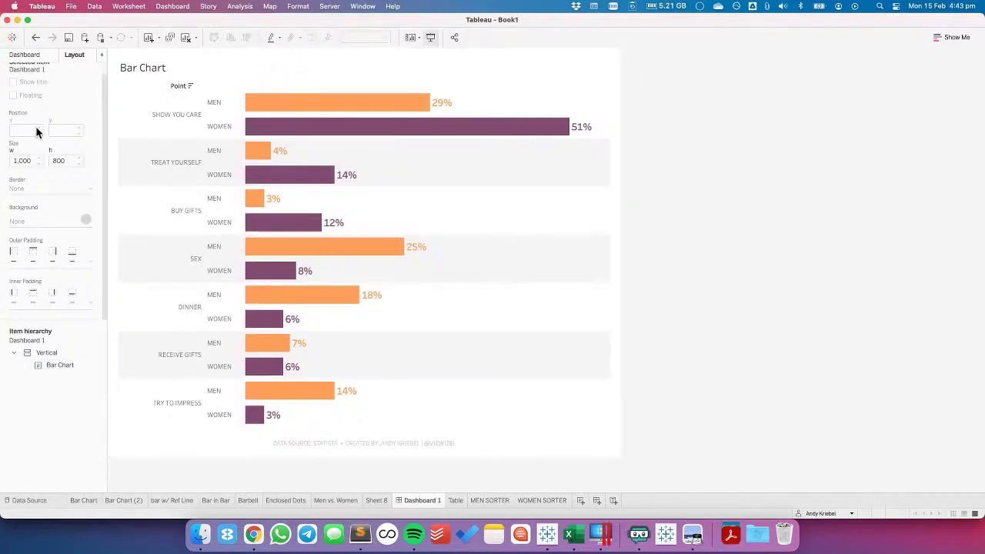
# Hide the Point row field label and clear the worksheet's manual sizing
pyautogui.rightClick(162, 89)
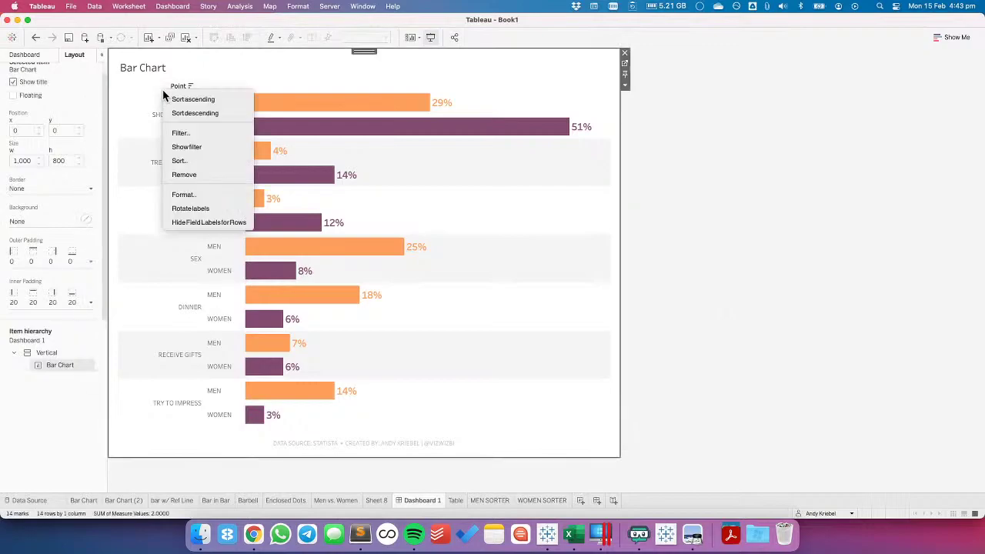
pyautogui.click(188, 222)
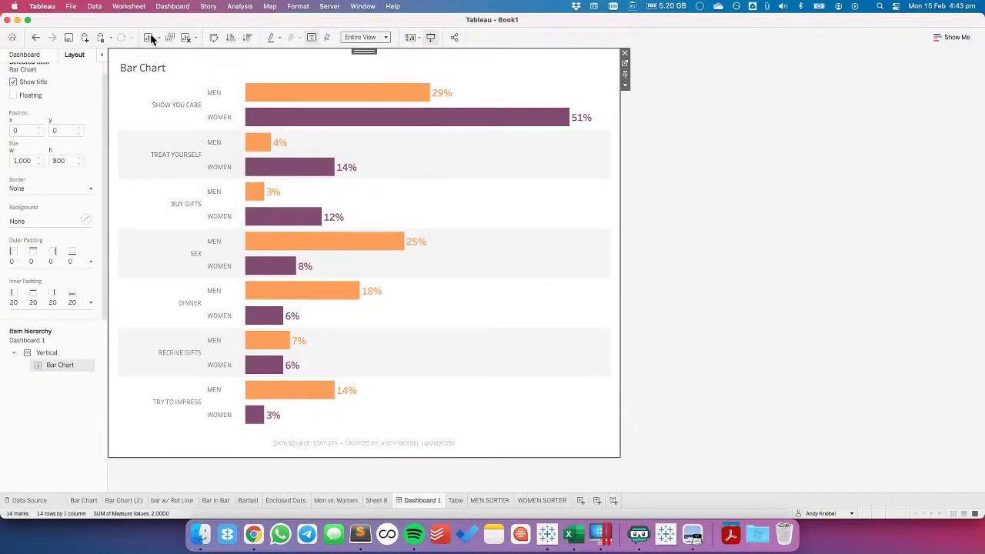
pyautogui.click(132, 8)
pyautogui.moveTo(177, 61)
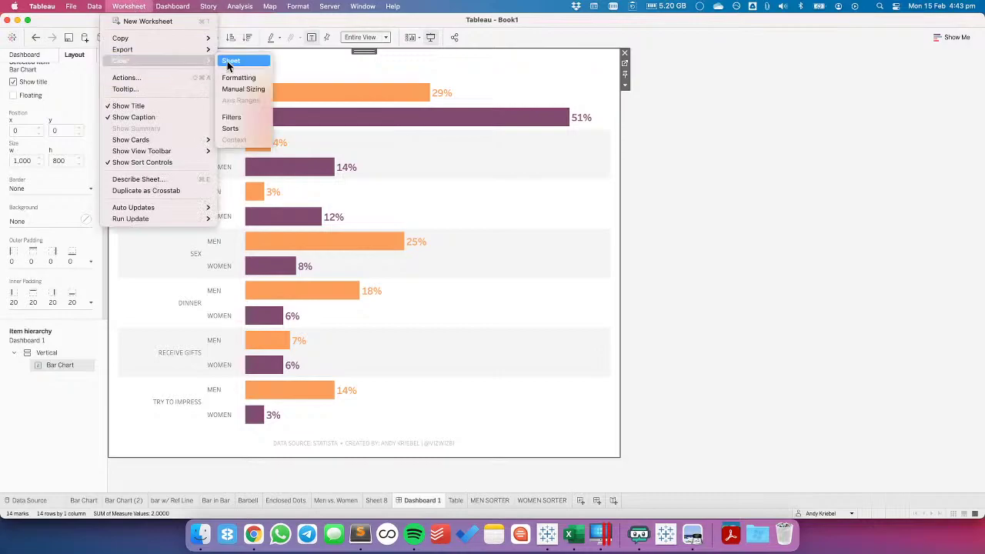
pyautogui.click(243, 88)
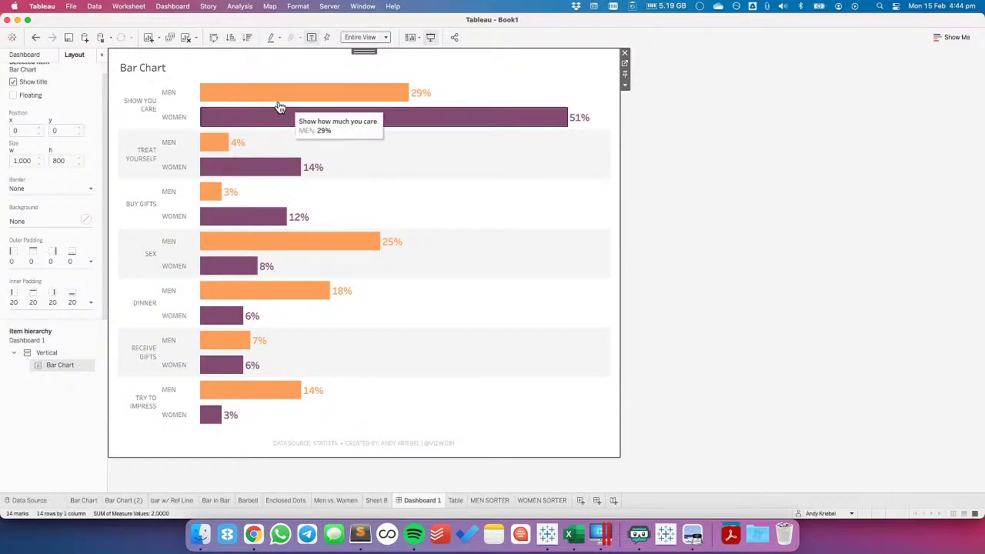
pyautogui.click(26, 55)
# Add the Sort By parameter as a floating single-value radio list over the chart, sized to show Women and Men
pyautogui.click(625, 85)
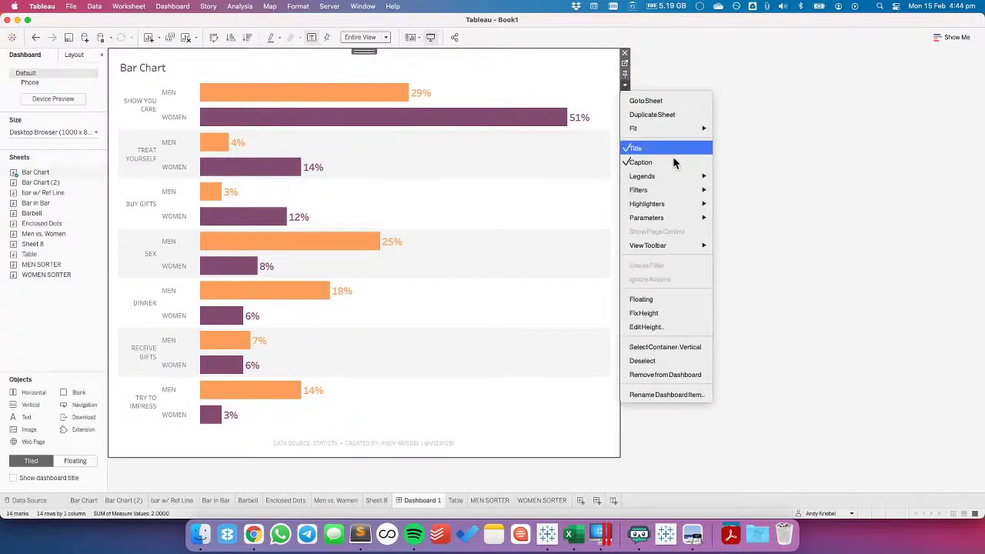
pyautogui.moveTo(681, 218)
pyautogui.click(731, 220)
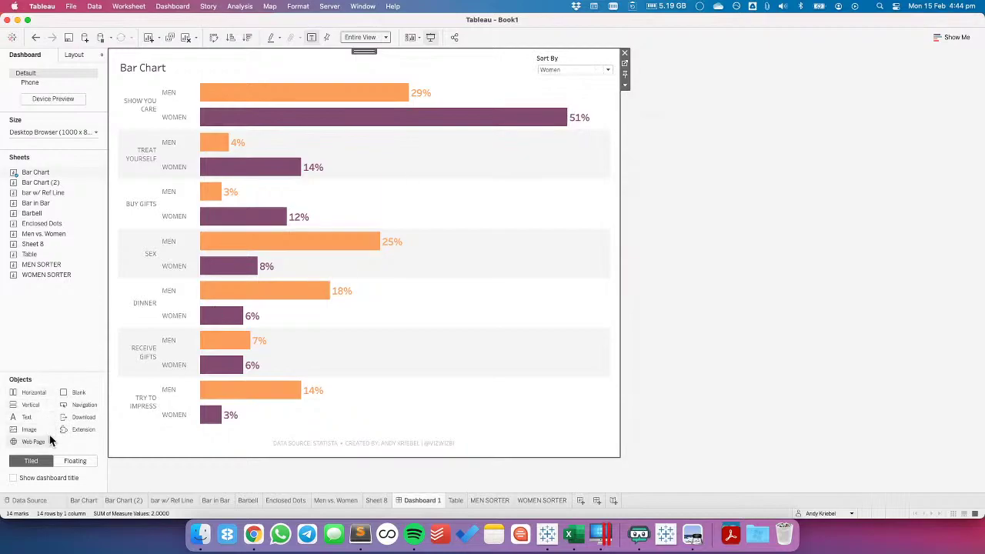
pyautogui.click(74, 55)
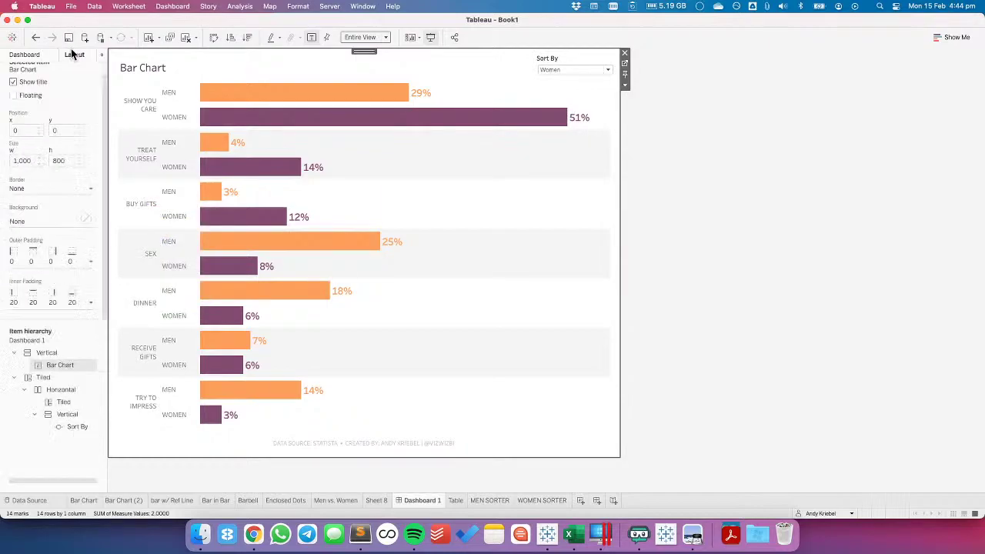
pyautogui.click(72, 427)
pyautogui.rightClick(72, 428)
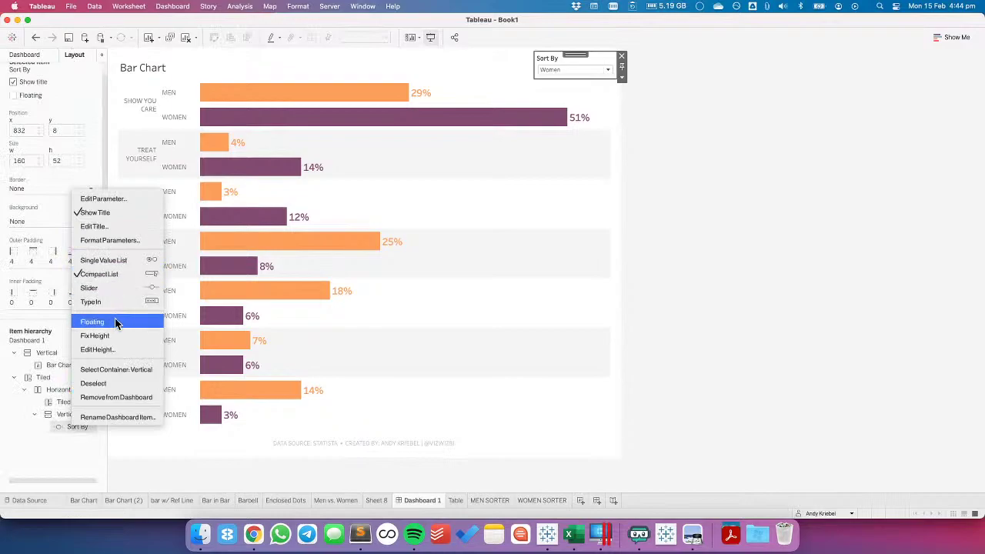
pyautogui.click(139, 320)
pyautogui.moveTo(576, 56); pyautogui.dragTo(504, 192)
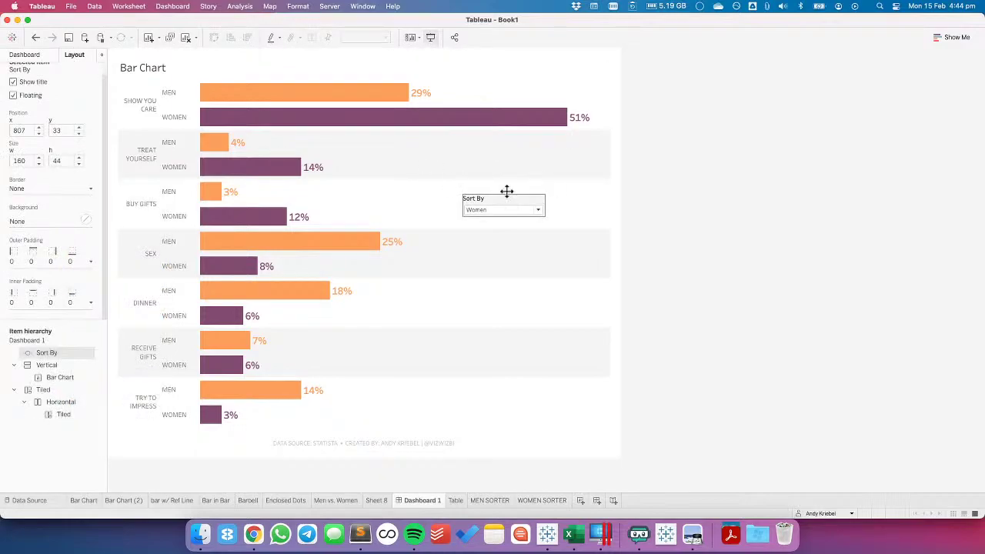
pyautogui.click(549, 209)
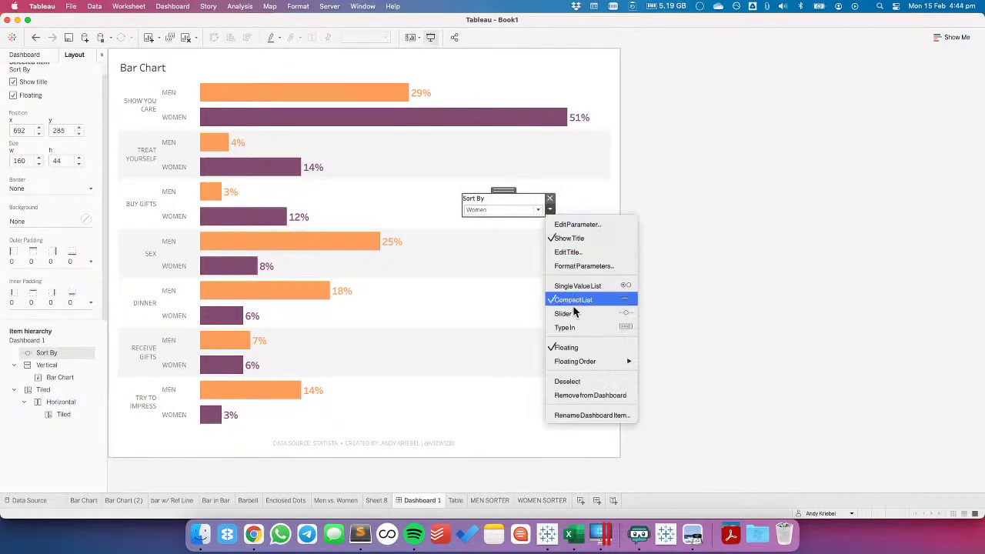
pyautogui.click(569, 287)
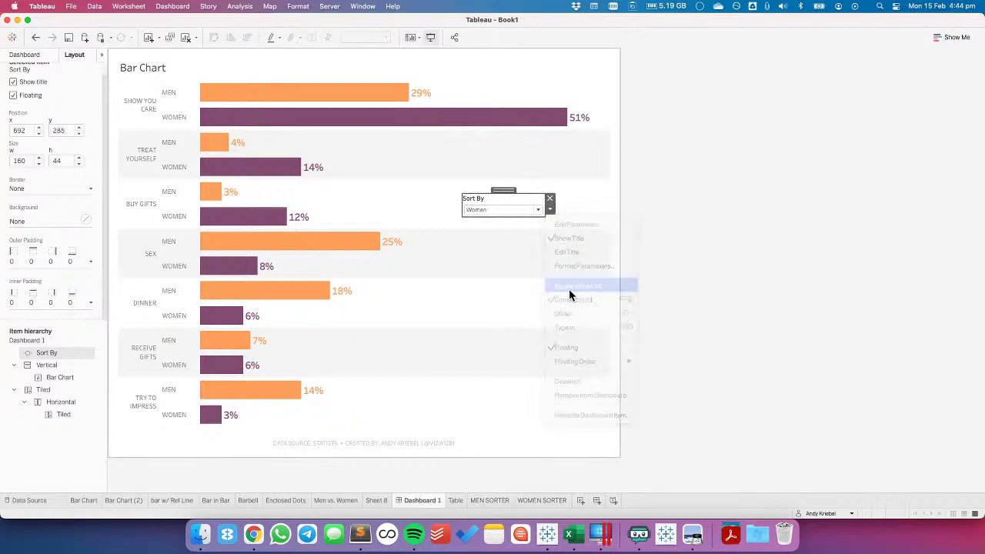
pyautogui.moveTo(524, 215); pyautogui.dragTo(525, 255)
# Delete the leftover tiled container from the dashboard
pyautogui.click(37, 390)
pyautogui.rightClick(39, 390)
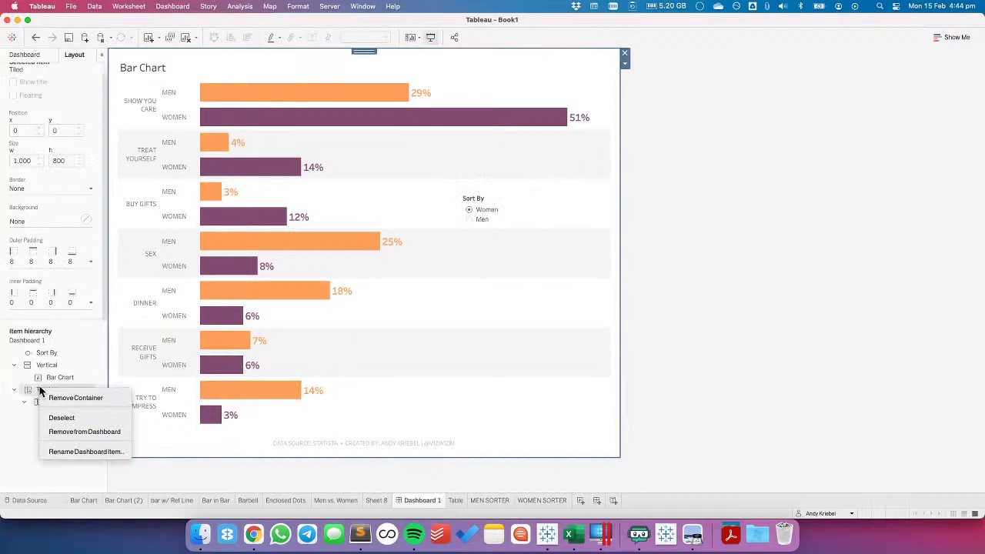
pyautogui.click(86, 431)
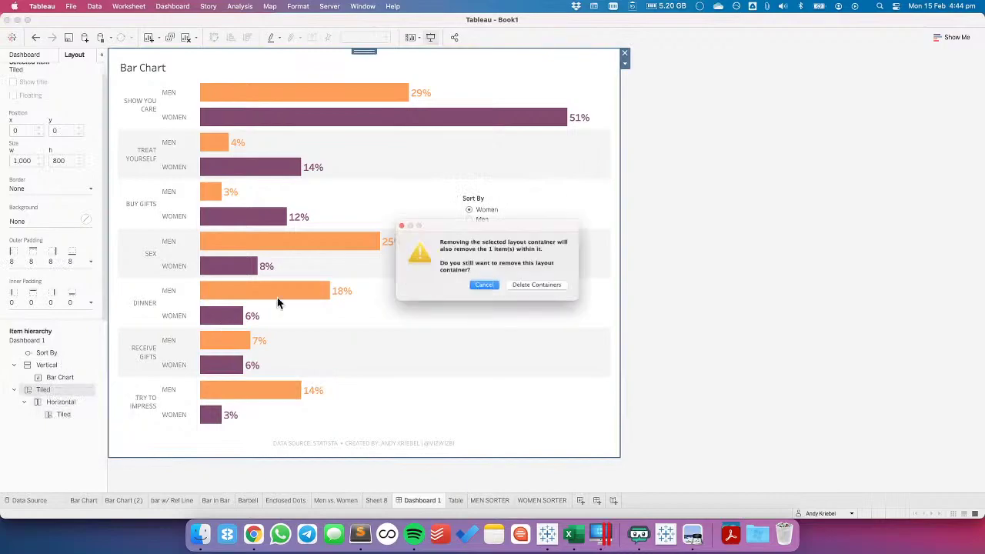
pyautogui.click(520, 290)
pyautogui.click(372, 154)
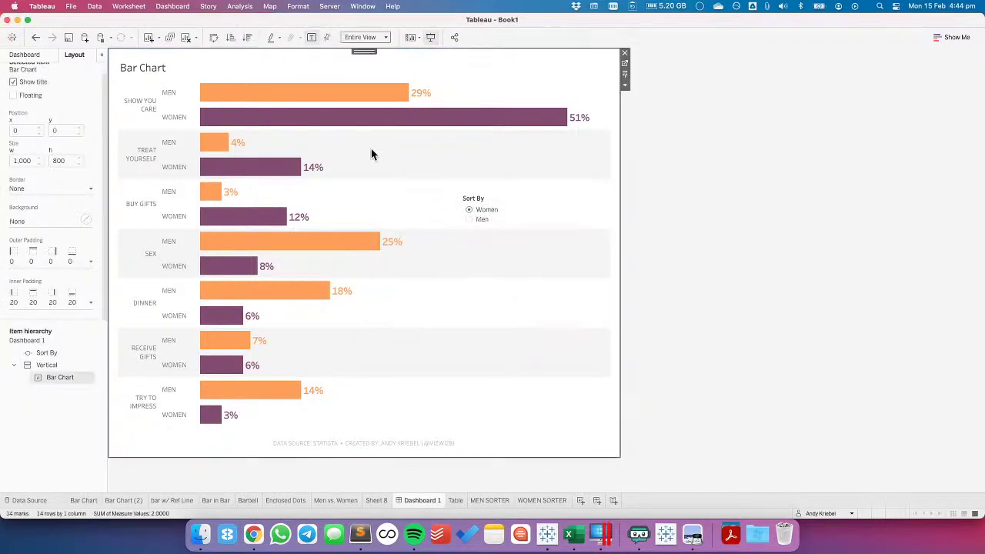
# Add a Change Parameter dashboard action named 'UPDATE SORTER PARAMETER'
pyautogui.click(163, 8)
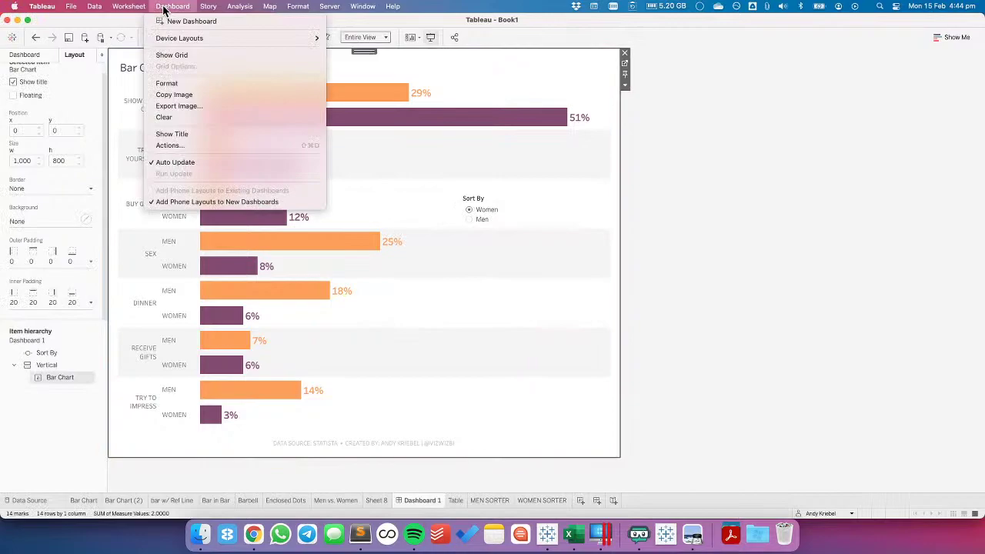
pyautogui.click(172, 142)
pyautogui.click(400, 300)
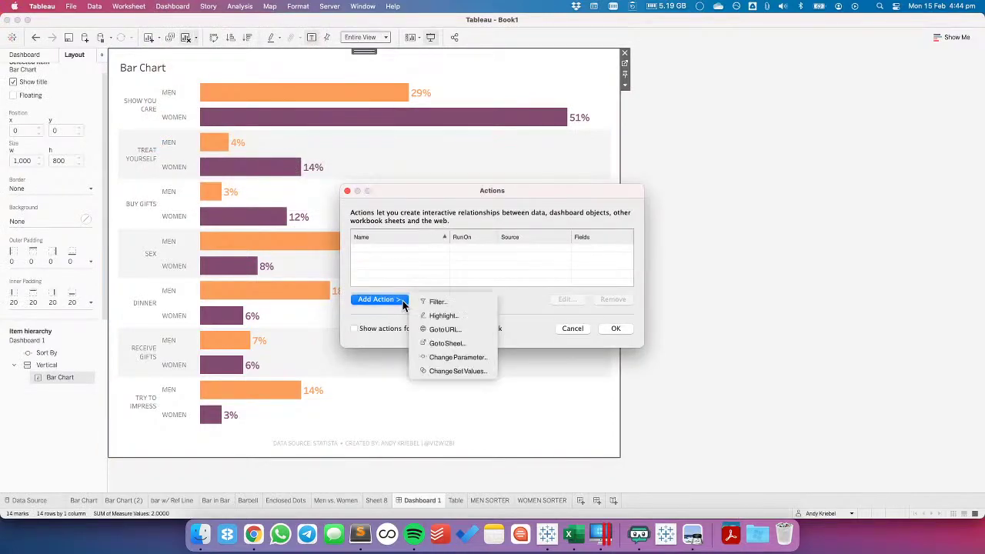
pyautogui.click(457, 357)
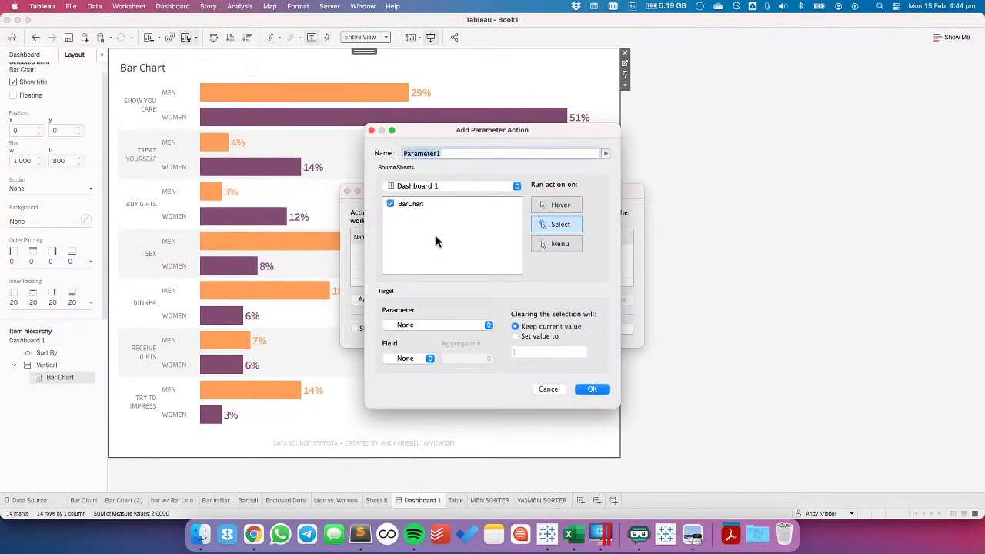
pyautogui.write('UPDATE SORTER PARAMETER')
# Set the action to target the Sort By parameter from Measure Names, and save it
pyautogui.click(430, 325)
pyautogui.click(420, 340)
pyautogui.click(408, 359)
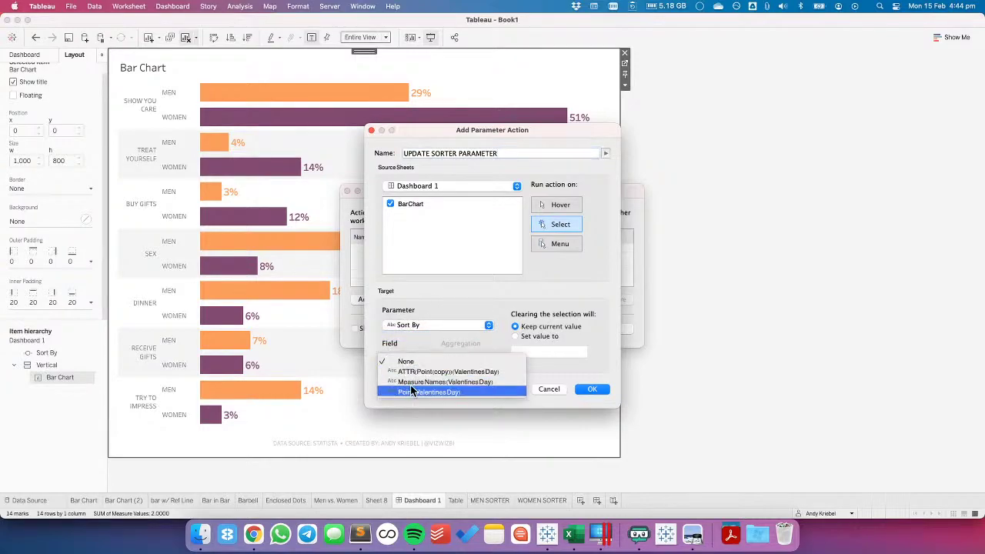
pyautogui.click(413, 381)
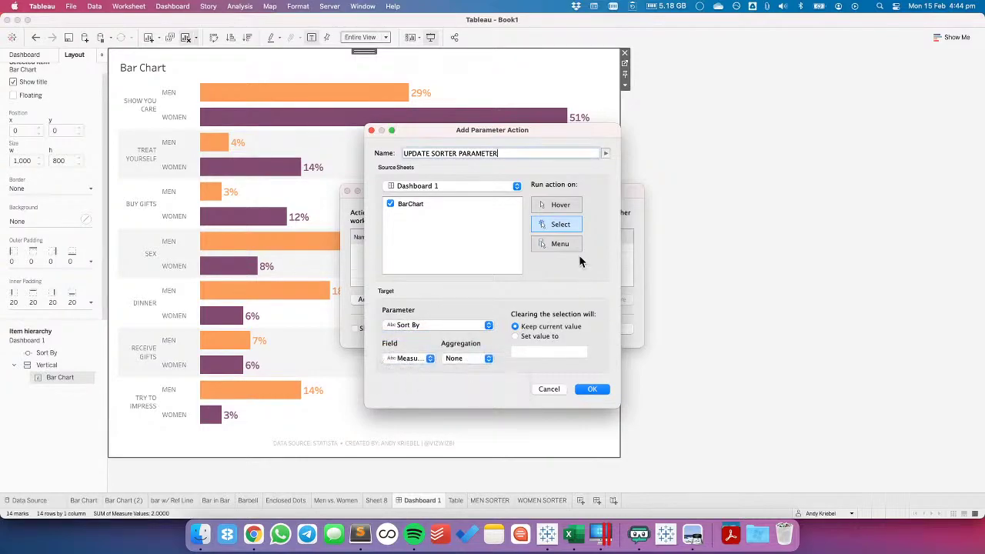
pyautogui.click(592, 389)
pyautogui.click(616, 330)
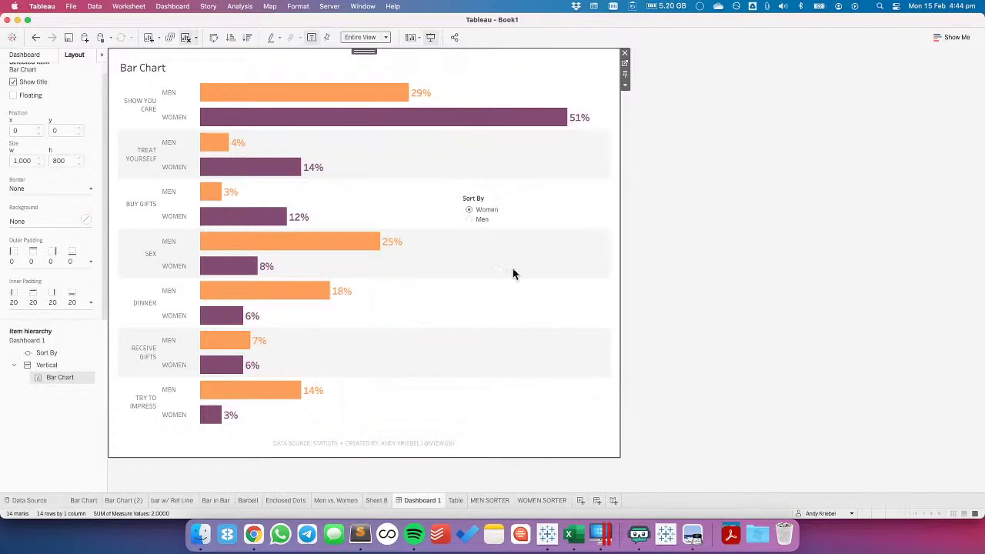
# Test the action by alternately selecting the Men and Women 'Show you care' bars
pyautogui.click(287, 119)
pyautogui.click(276, 100)
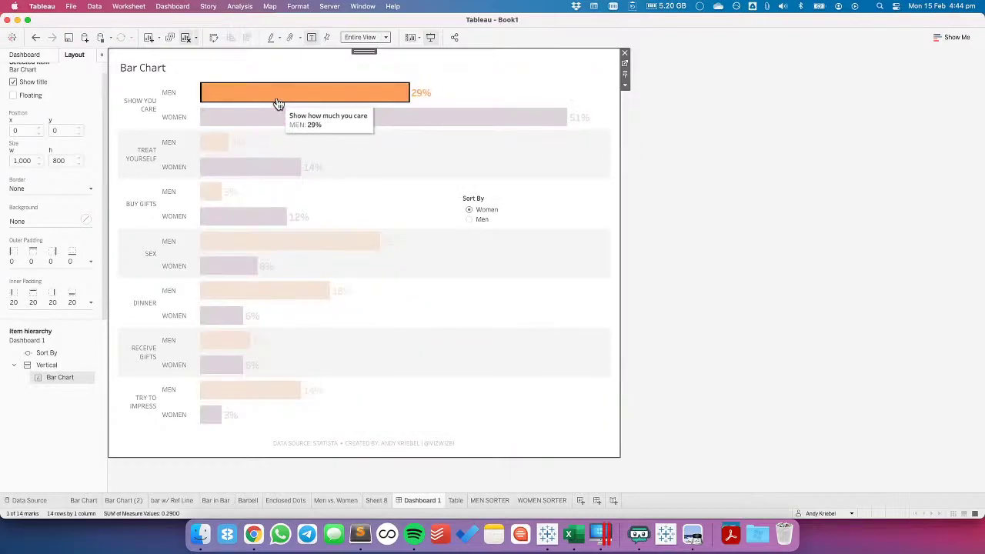
pyautogui.click(270, 124)
pyautogui.click(254, 97)
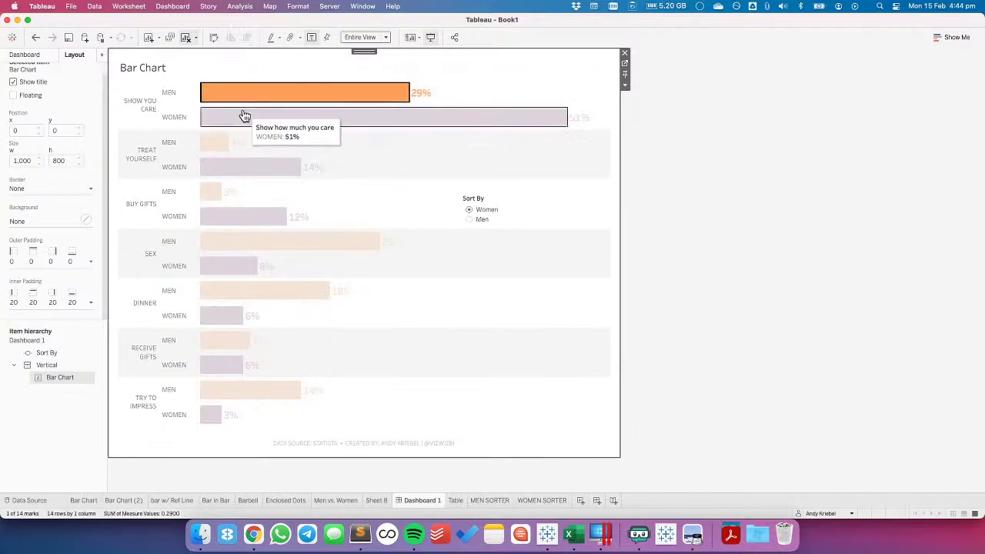
pyautogui.click(242, 116)
pyautogui.click(235, 93)
pyautogui.click(323, 115)
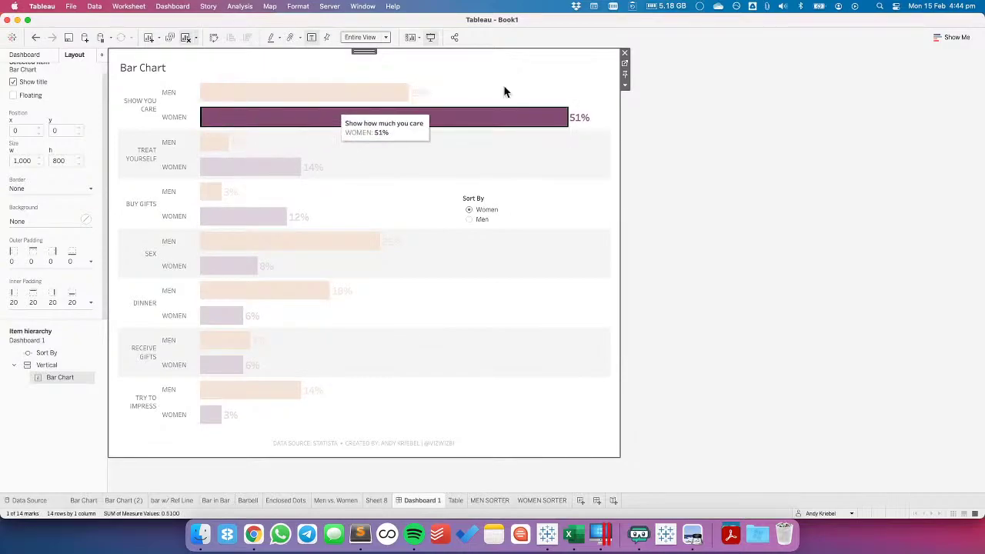
pyautogui.click(625, 64)
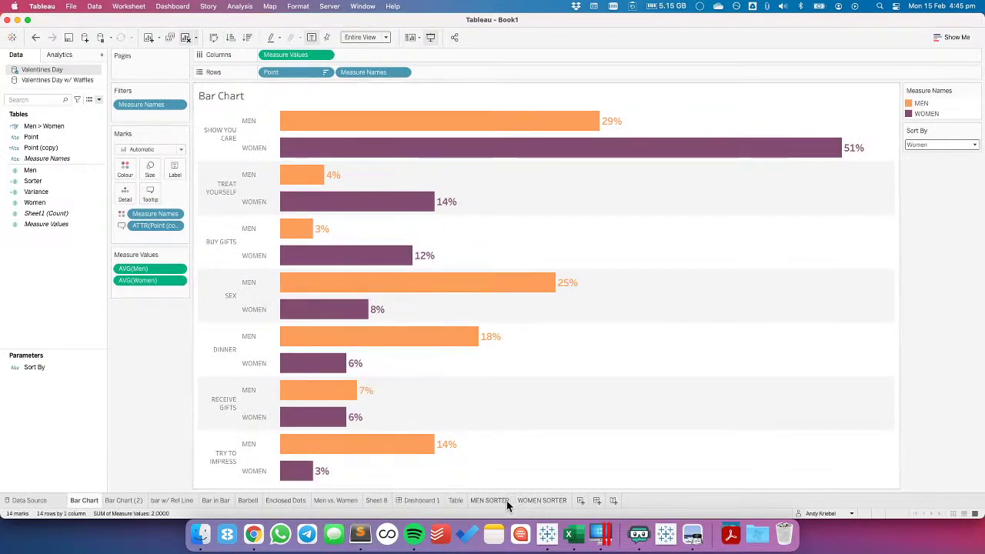
# Return to Dashboard 1 and reopen the UPDATE SORTER PARAMETER action for editing
pyautogui.click(421, 500)
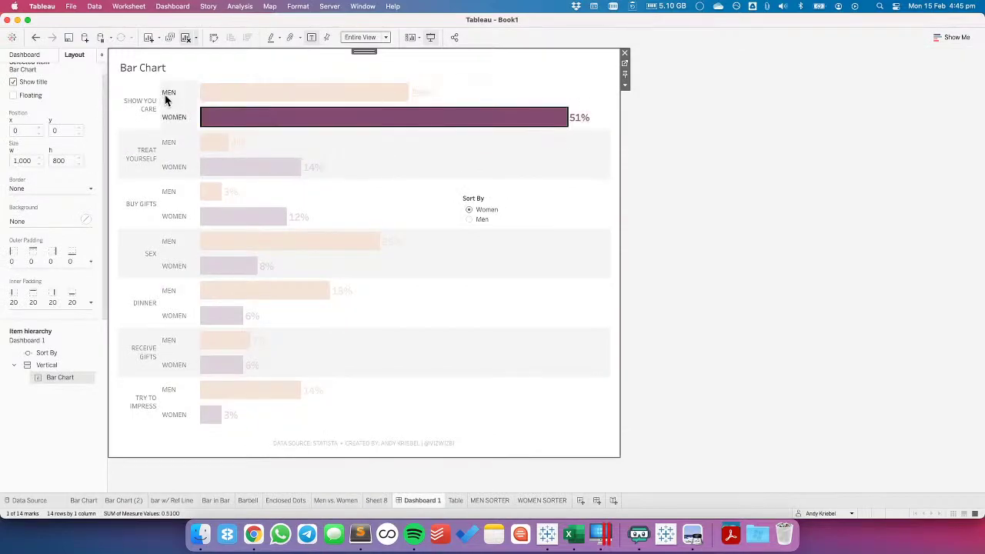
pyautogui.click(171, 7)
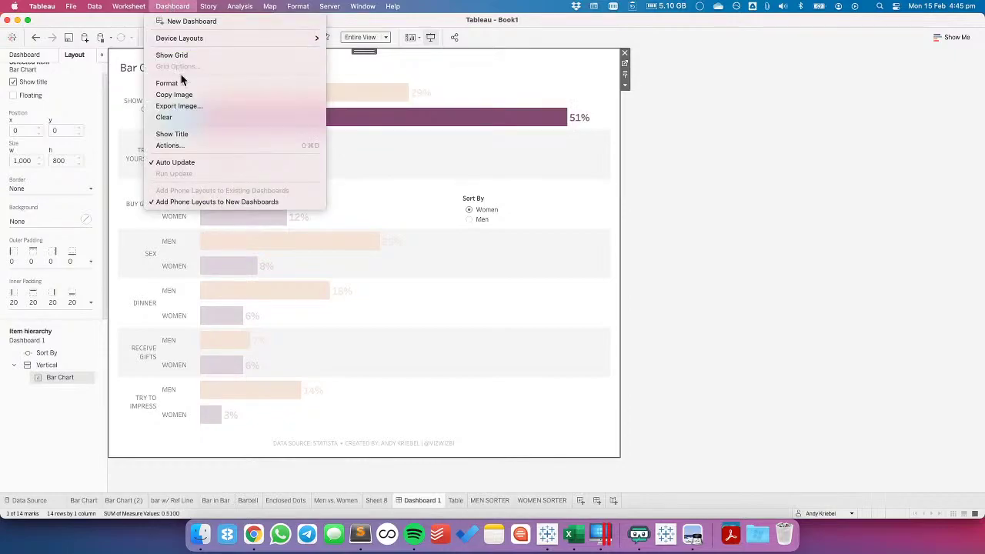
pyautogui.click(191, 143)
pyautogui.doubleClick(431, 247)
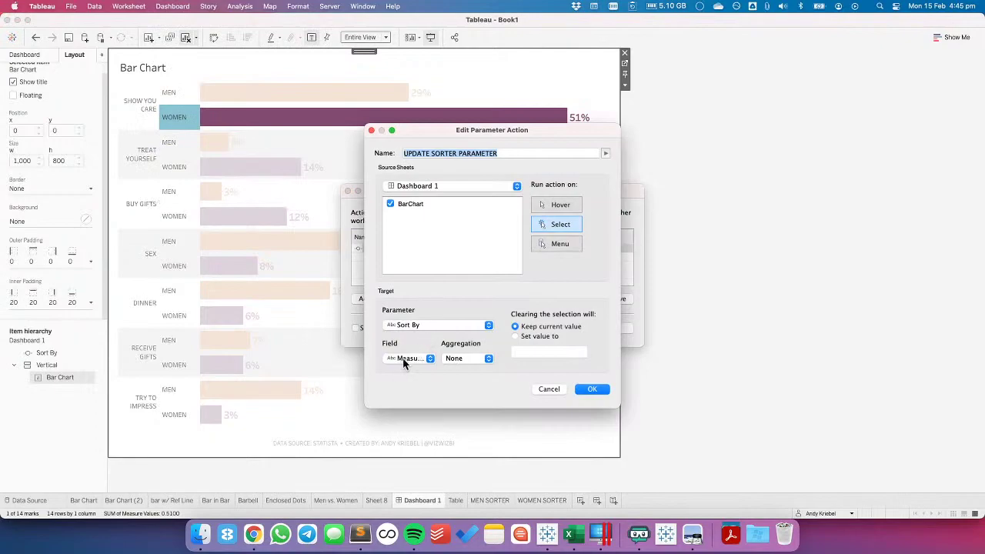
# Review the Measure Names source field and confirm the action unchanged
pyautogui.click(403, 358)
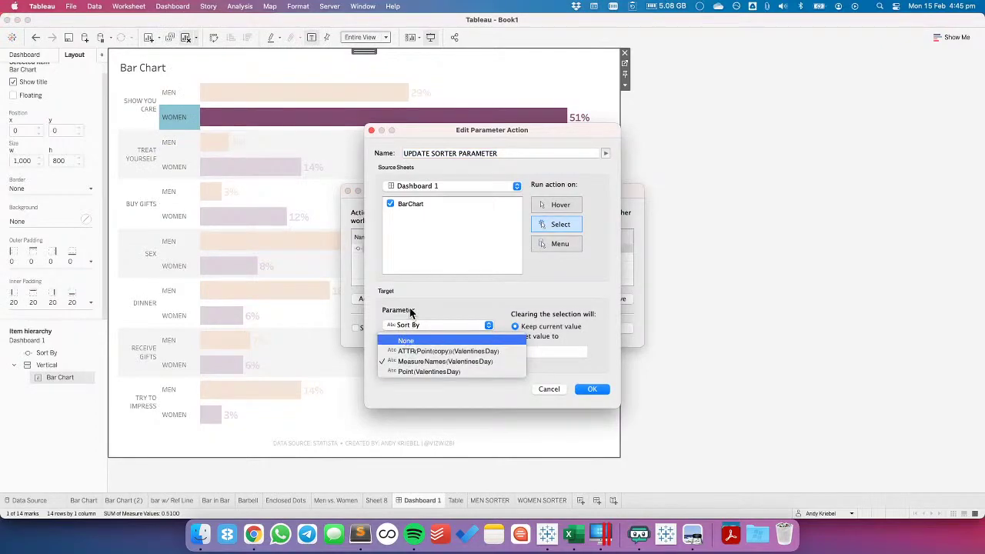
pyautogui.click(410, 312)
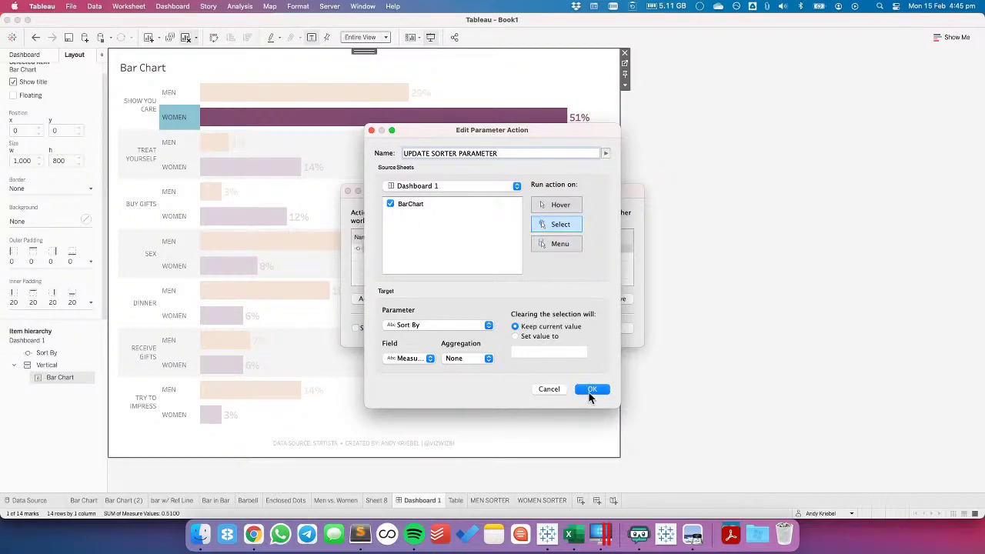
pyautogui.click(591, 391)
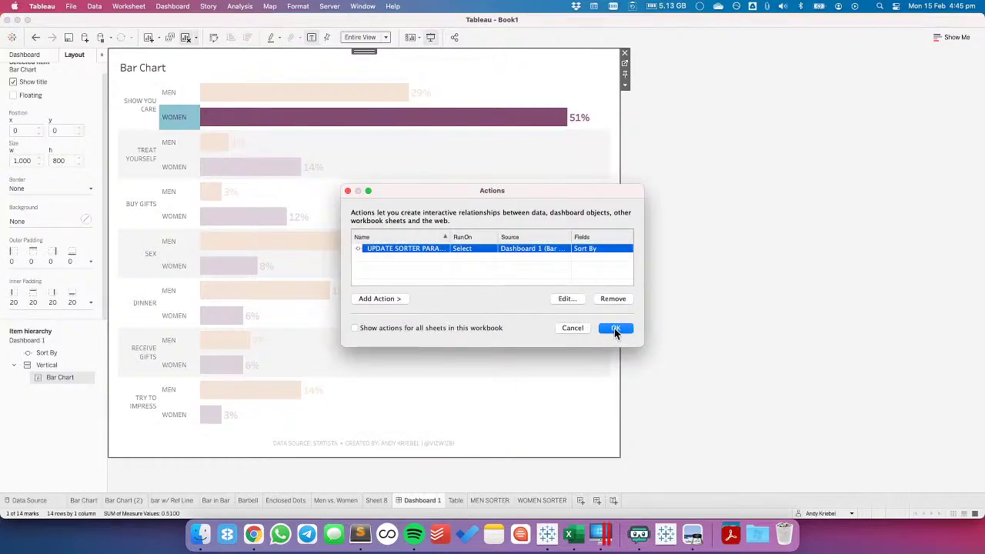
pyautogui.click(614, 328)
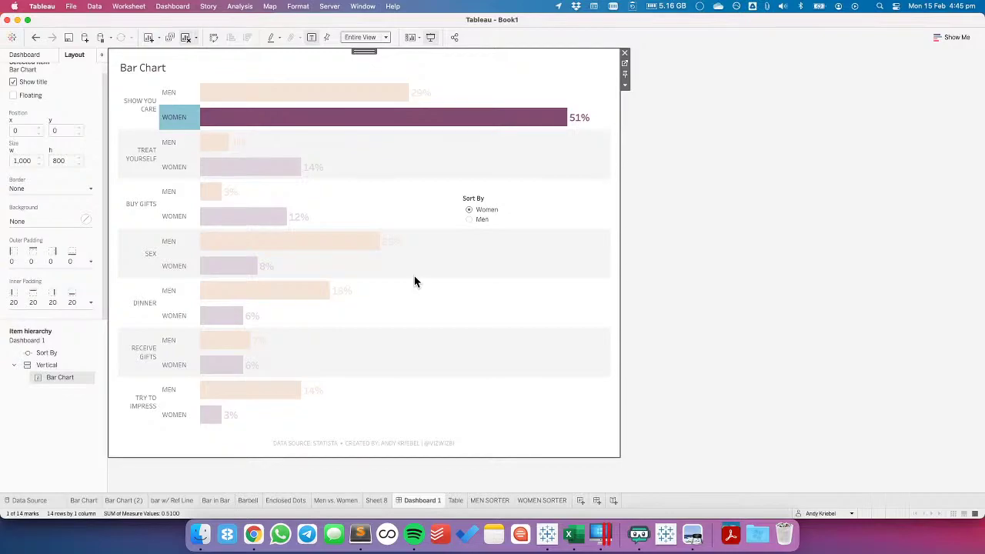
# Clear the bar highlight so all bars show, and select the Sort By container
pyautogui.click(437, 213)
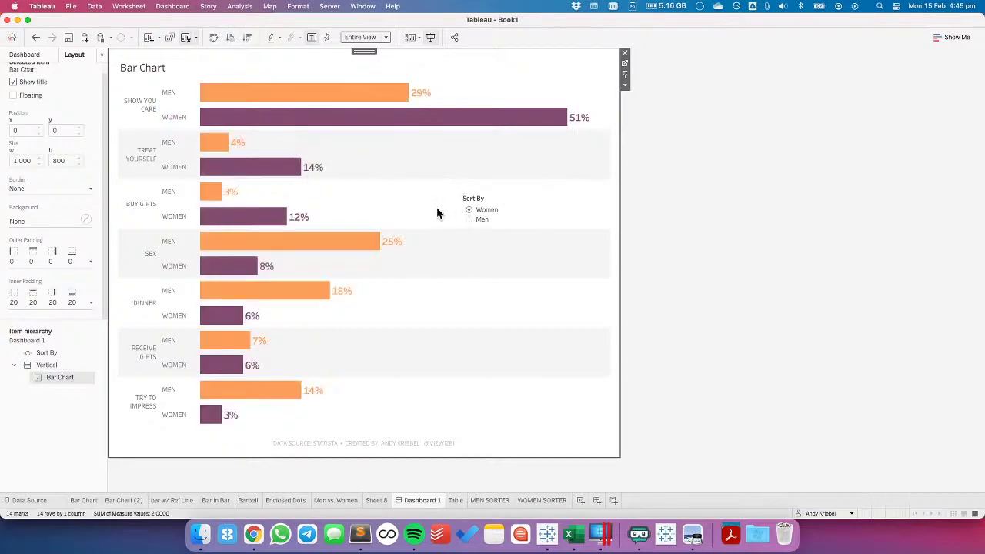
pyautogui.moveTo(408, 96)
pyautogui.moveTo(444, 123)
pyautogui.click(480, 202)
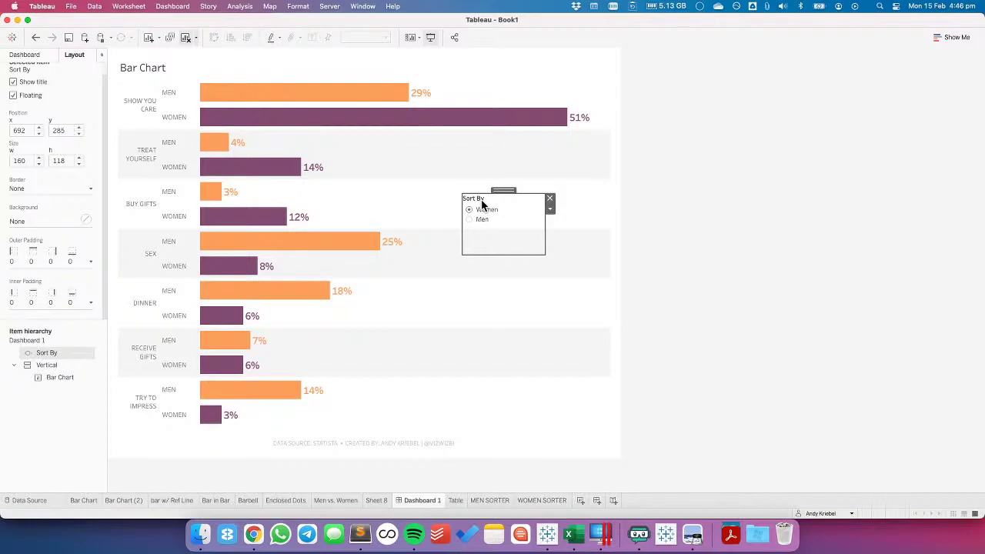
# Edit the Bar Chart title, select <Sheet Name>, and check the Valentine's Day dataset page in Chrome
pyautogui.doubleClick(169, 70)
pyautogui.moveTo(437, 220); pyautogui.dragTo(332, 221)
pyautogui.press('super+Tab')
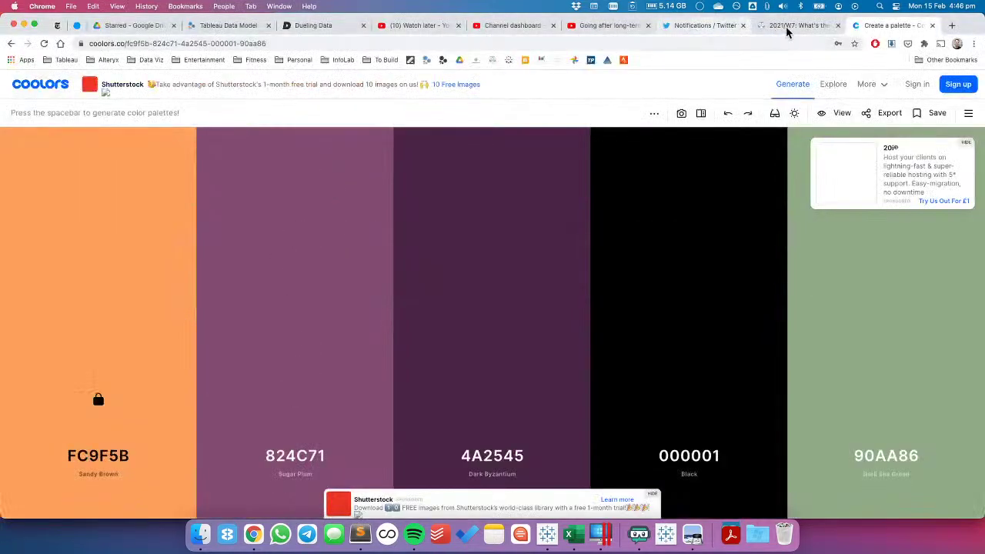
pyautogui.click(789, 26)
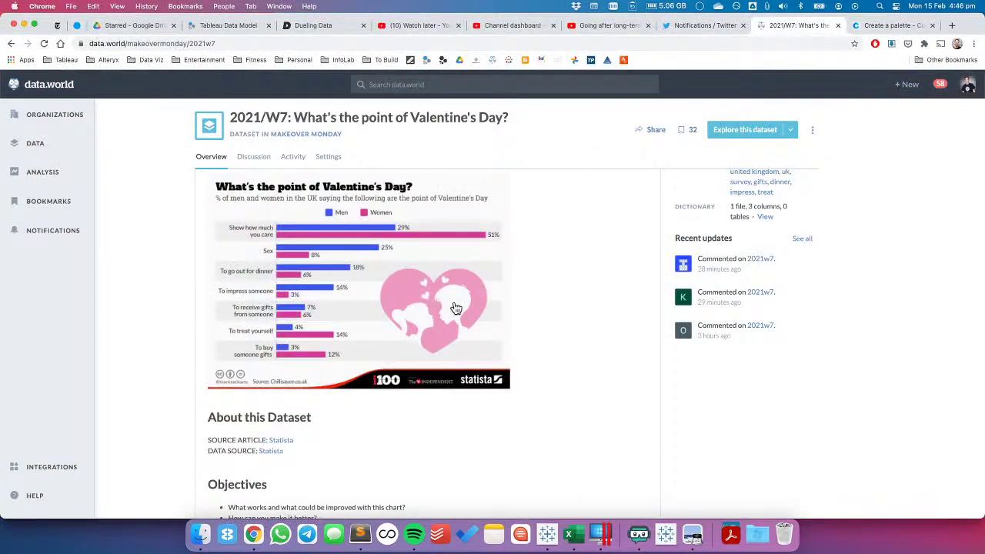
pyautogui.press('super+Tab')
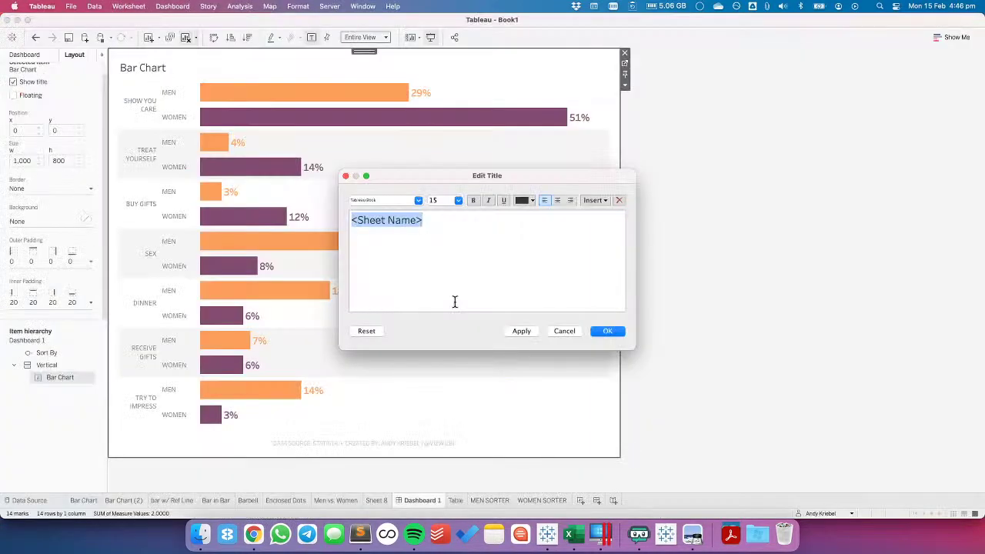
# Type a draft title 'WHAT'S MOST IMPOR' in the title editor
pyautogui.write('HOW')
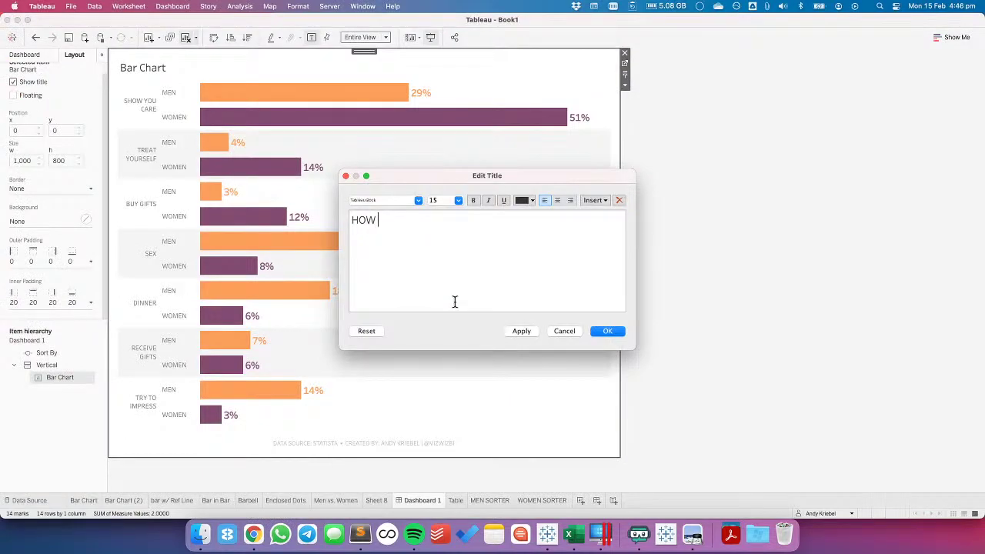
pyautogui.write("HAT'SM")
pyautogui.press('BackSpace')
pyautogui.write('MOST IMPORTANT TO')
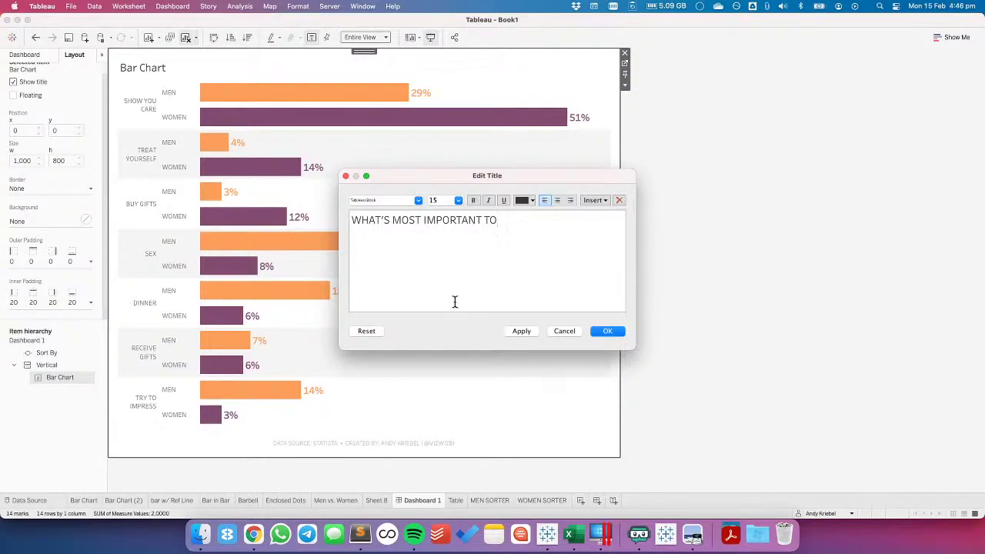
# Cancel the title edit and hide the Bar Chart title
pyautogui.click(565, 331)
pyautogui.rightClick(150, 70)
pyautogui.click(182, 113)
# Add a horizontal container across the dashboard top with a Text object inside
pyautogui.click(25, 54)
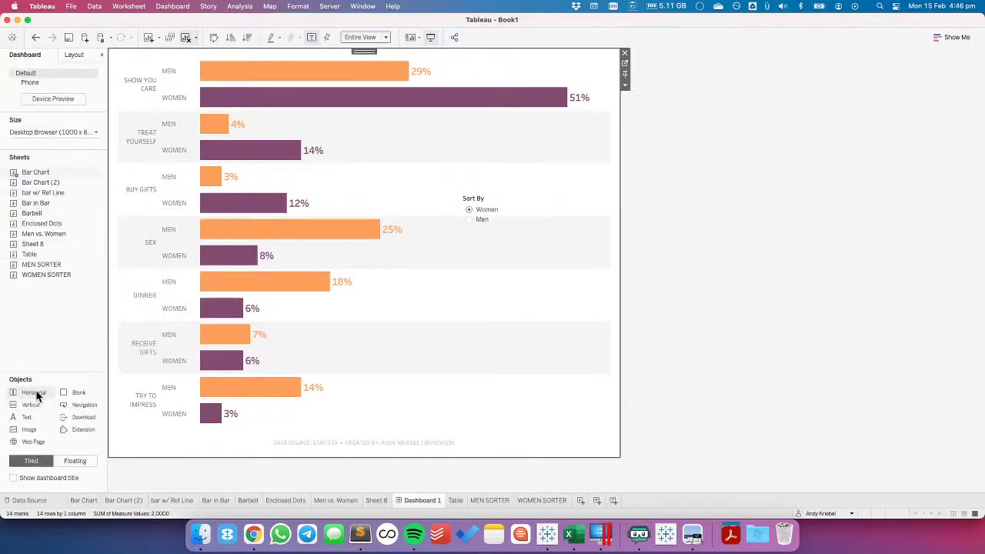
pyautogui.moveTo(35, 395); pyautogui.dragTo(12, 342)
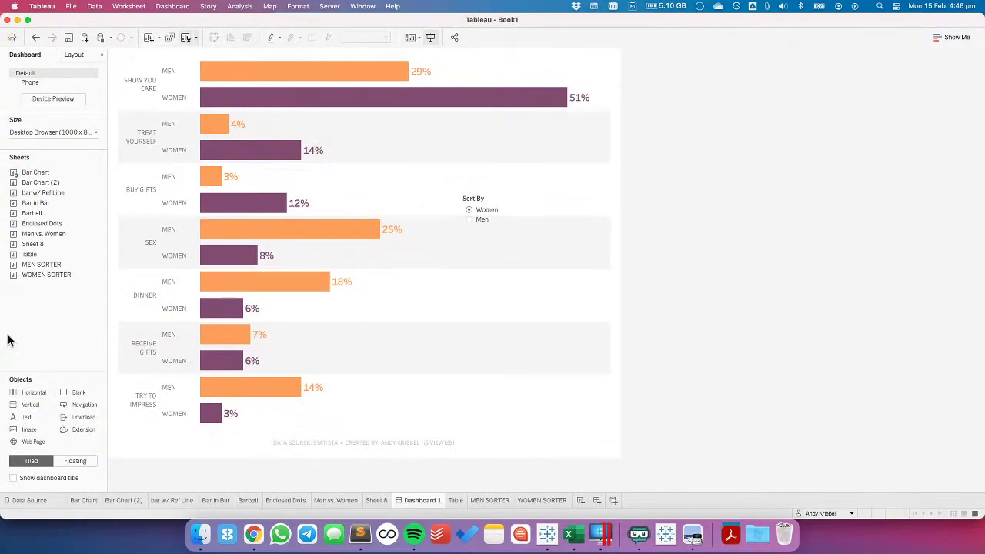
pyautogui.moveTo(36, 395); pyautogui.dragTo(211, 120)
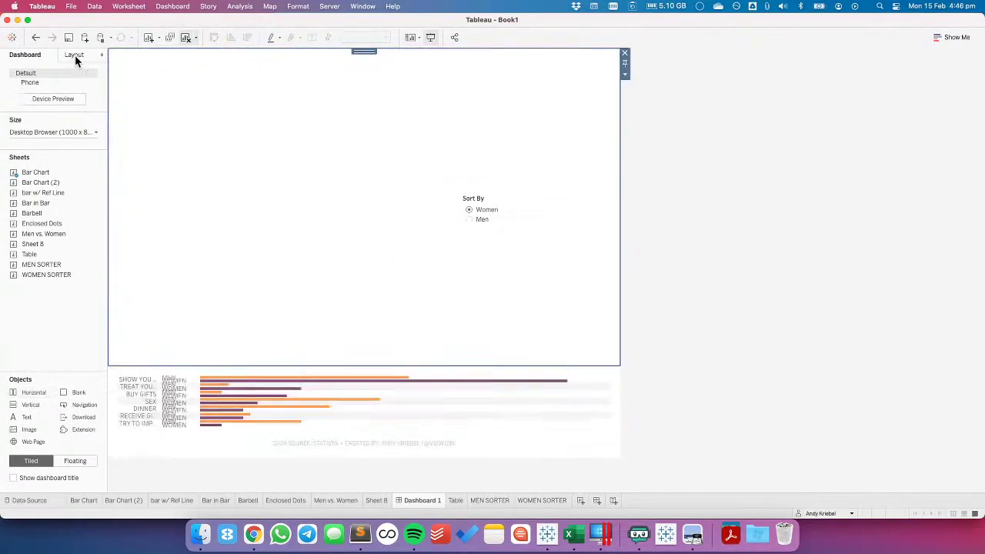
pyautogui.moveTo(34, 422); pyautogui.dragTo(295, 139)
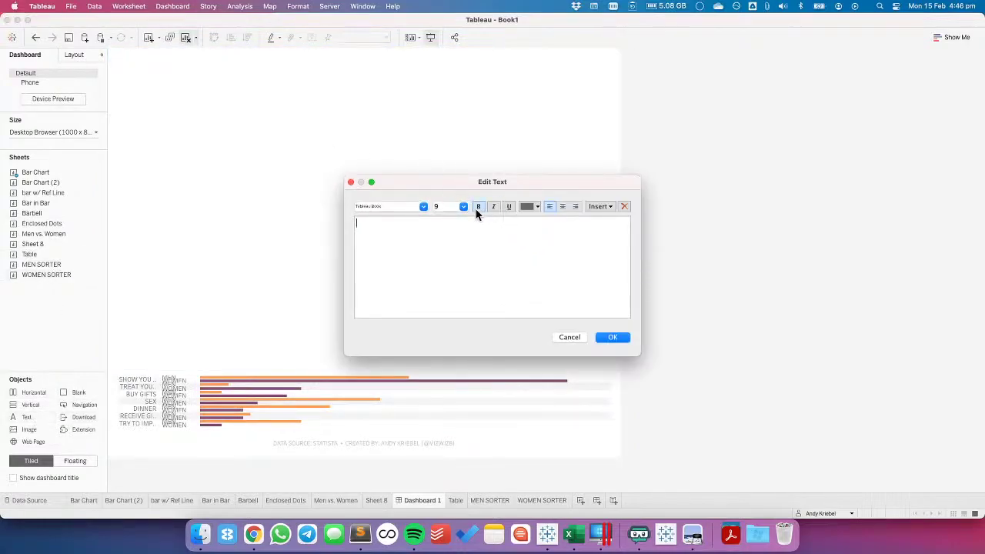
# Write 'WHAT'S MOST IMPORTANT TO' in black, size 15 text
pyautogui.click(464, 206)
pyautogui.click(450, 265)
pyautogui.click(527, 207)
pyautogui.click(526, 228)
pyautogui.write('HOW')
pyautogui.press('BackSpace')
pyautogui.press('BackSpace')
pyautogui.press('BackSpace')
pyautogui.write("WHAT'S MOST IMPORTANT")
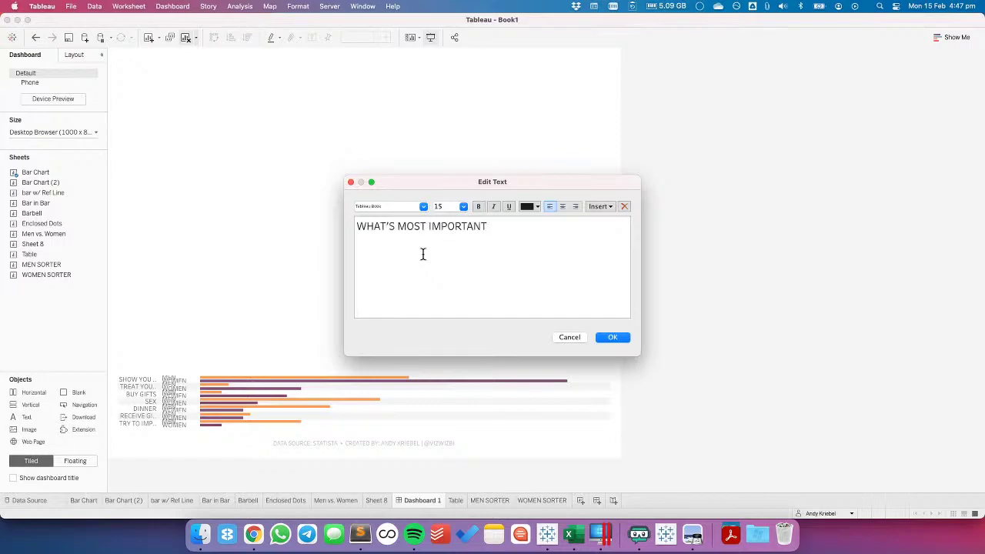
pyautogui.write(' TO')
pyautogui.click(615, 339)
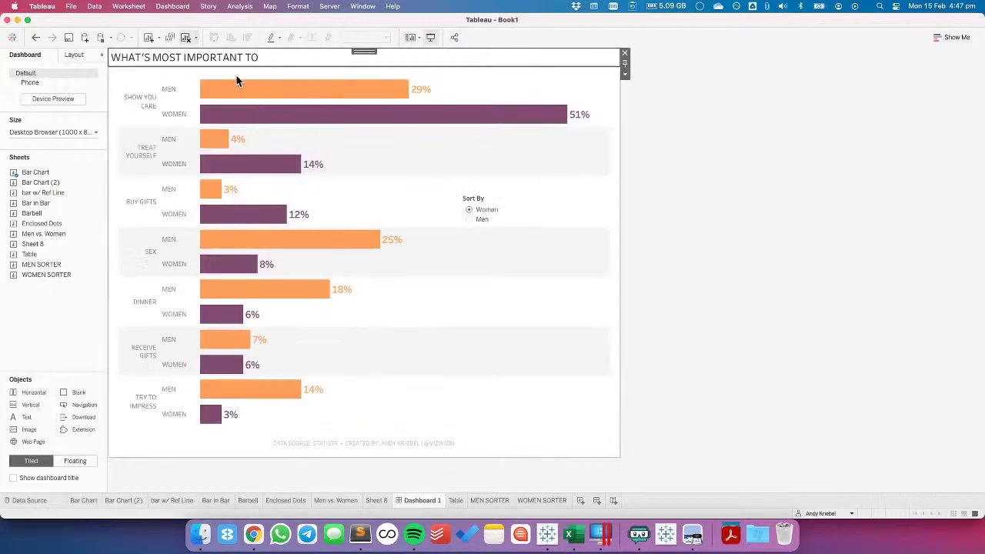
# Place the WOMEN SORTER in the header, title hidden, widened and set to Entire View
pyautogui.moveTo(46, 275); pyautogui.dragTo(177, 339)
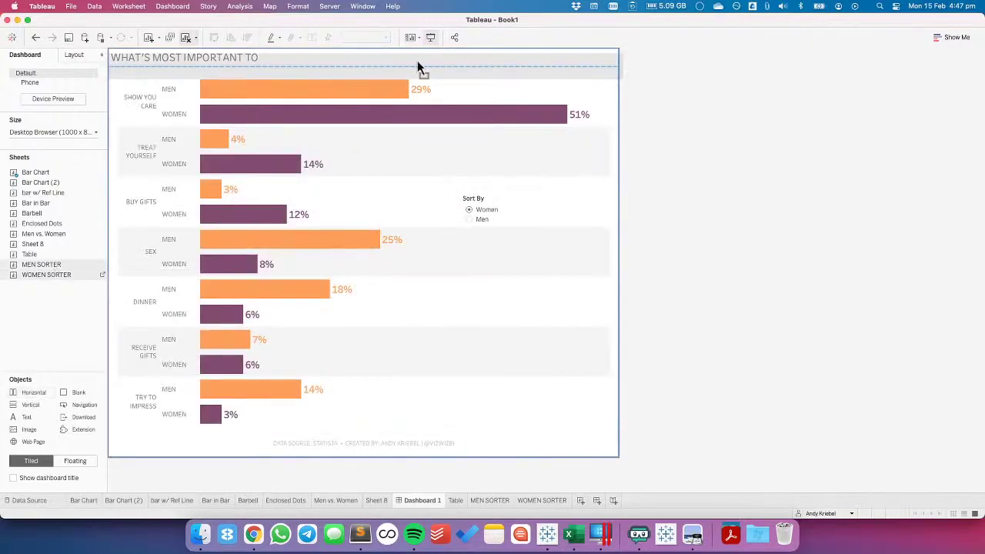
pyautogui.moveTo(443, 56); pyautogui.dragTo(412, 65)
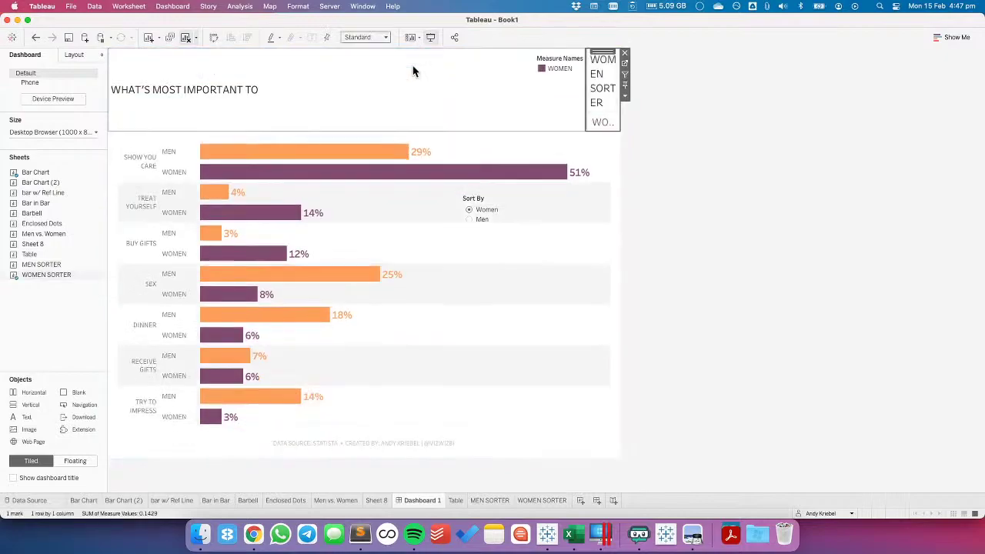
pyautogui.rightClick(597, 90)
pyautogui.click(610, 126)
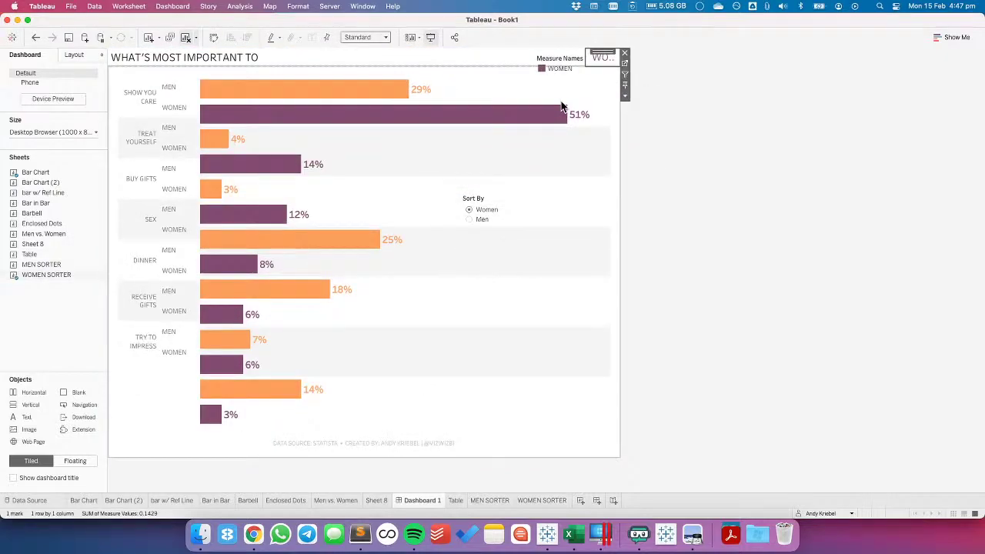
pyautogui.moveTo(584, 58); pyautogui.dragTo(264, 58)
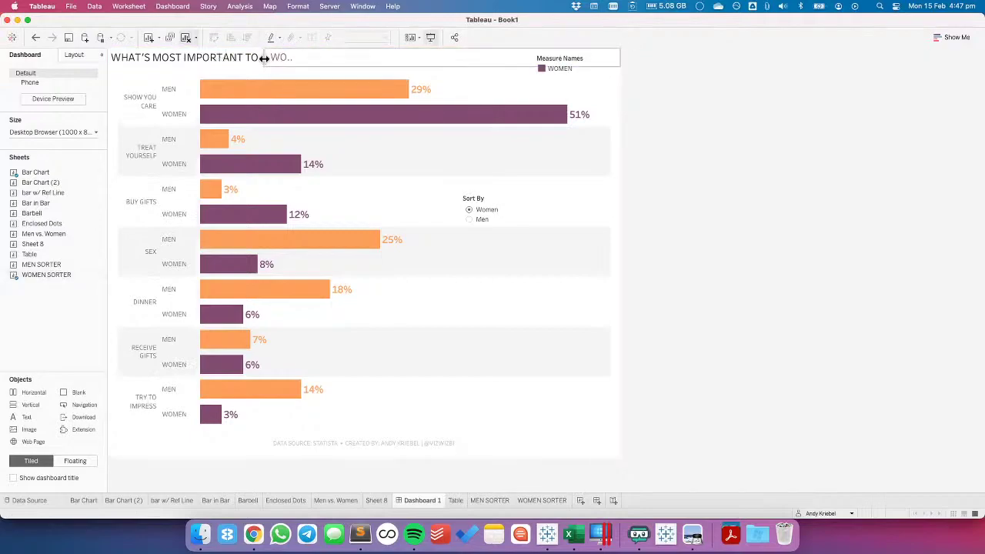
pyautogui.click(321, 57)
pyautogui.click(365, 37)
pyautogui.click(353, 71)
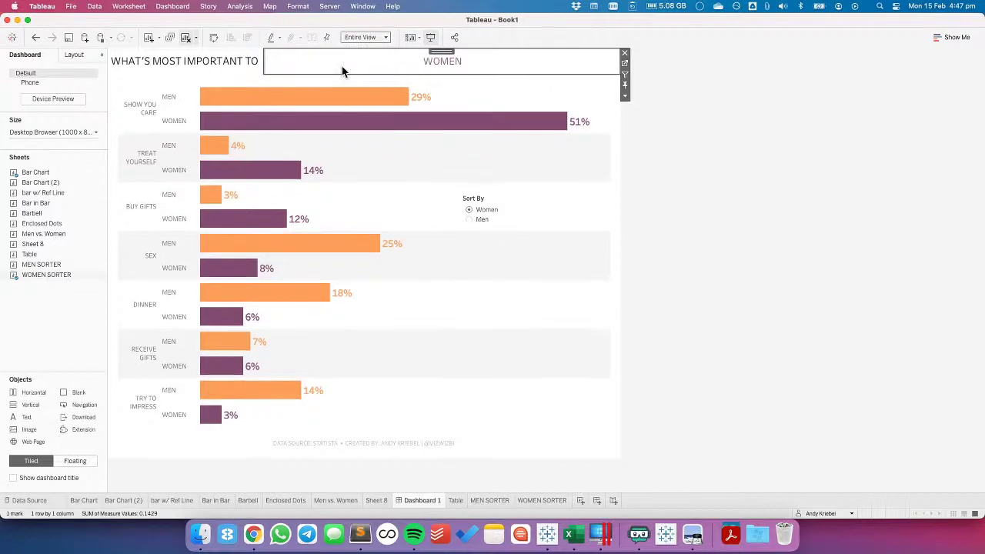
# Add an 'AND' text object right of WOMEN in black, size 15
pyautogui.moveTo(27, 417); pyautogui.dragTo(552, 80)
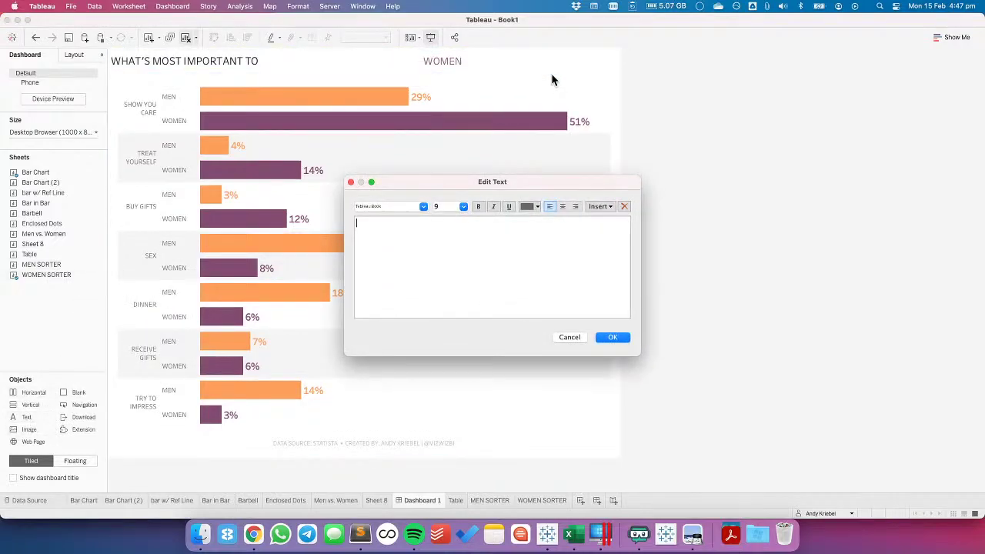
pyautogui.press('super+a')
pyautogui.click(464, 206)
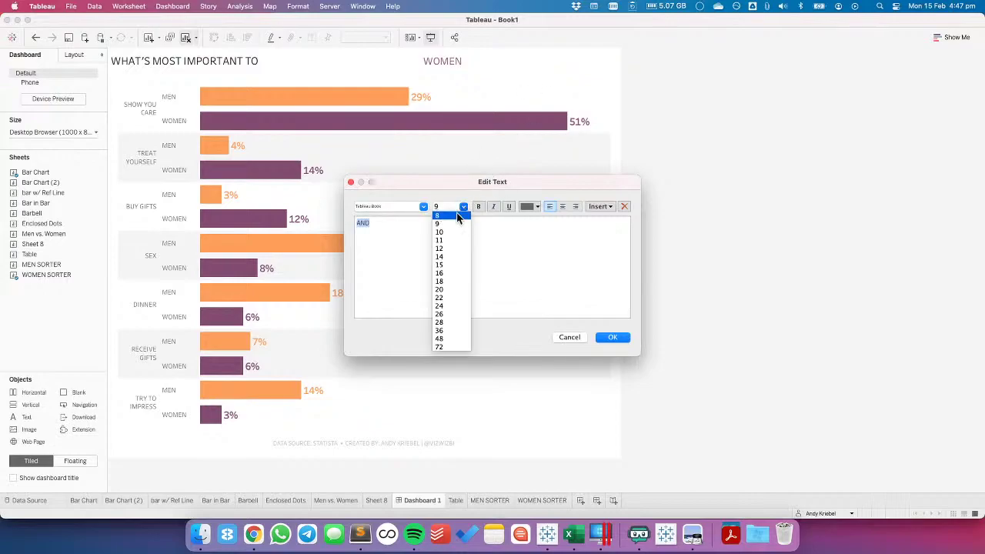
pyautogui.click(451, 264)
pyautogui.click(528, 207)
pyautogui.click(526, 229)
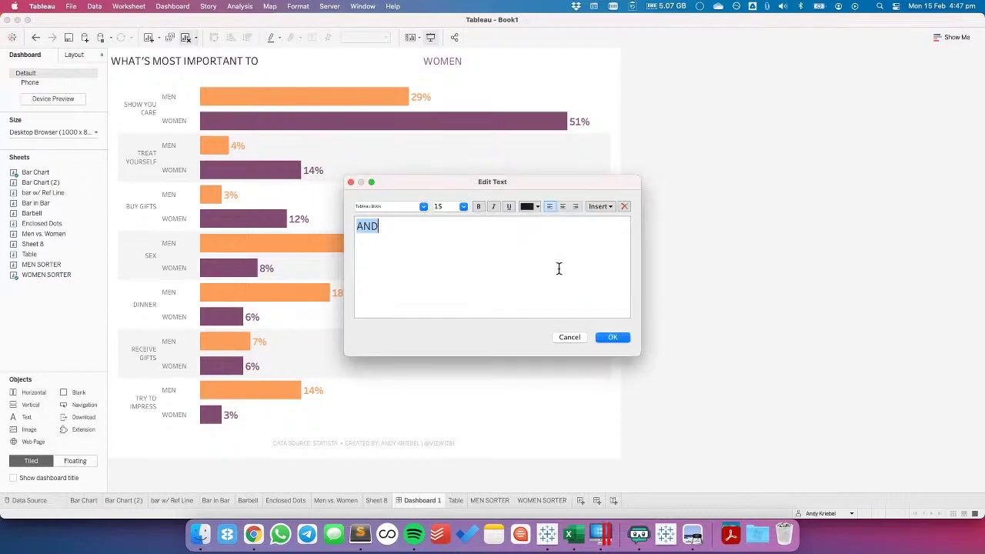
pyautogui.click(610, 337)
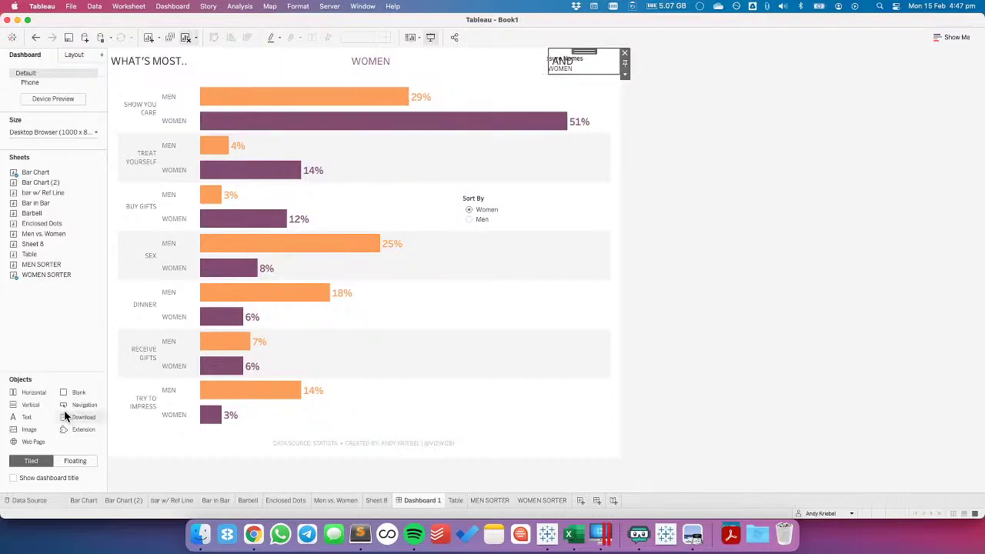
# Place the MEN SORTER in the header with its title hidden and set to Entire View
pyautogui.moveTo(35, 263); pyautogui.dragTo(608, 66)
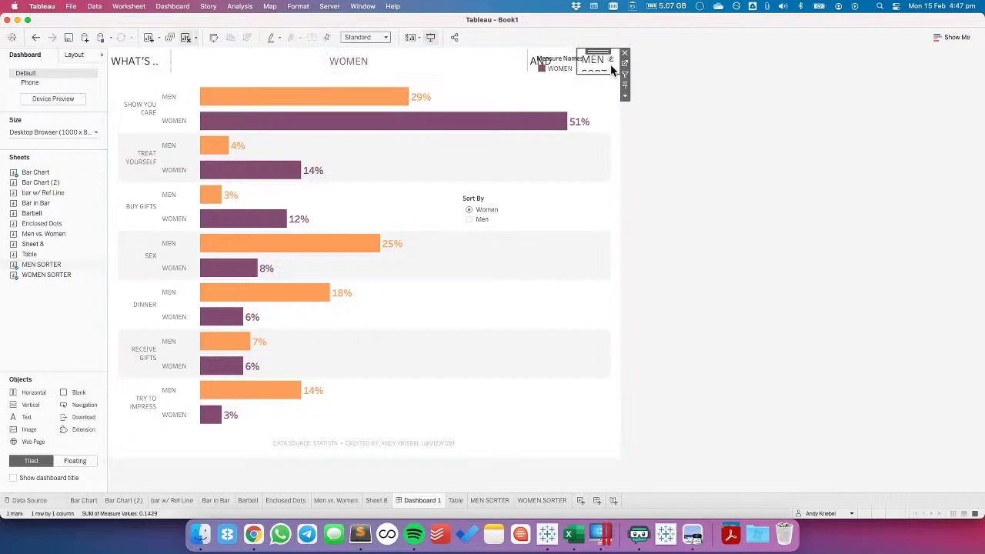
pyautogui.rightClick(593, 68)
pyautogui.click(614, 99)
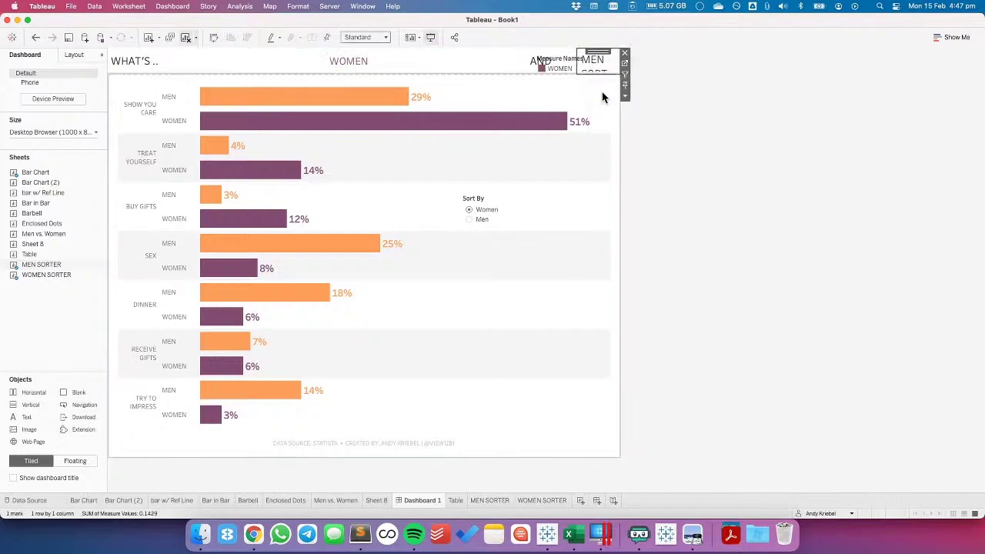
pyautogui.click(372, 38)
pyautogui.click(378, 71)
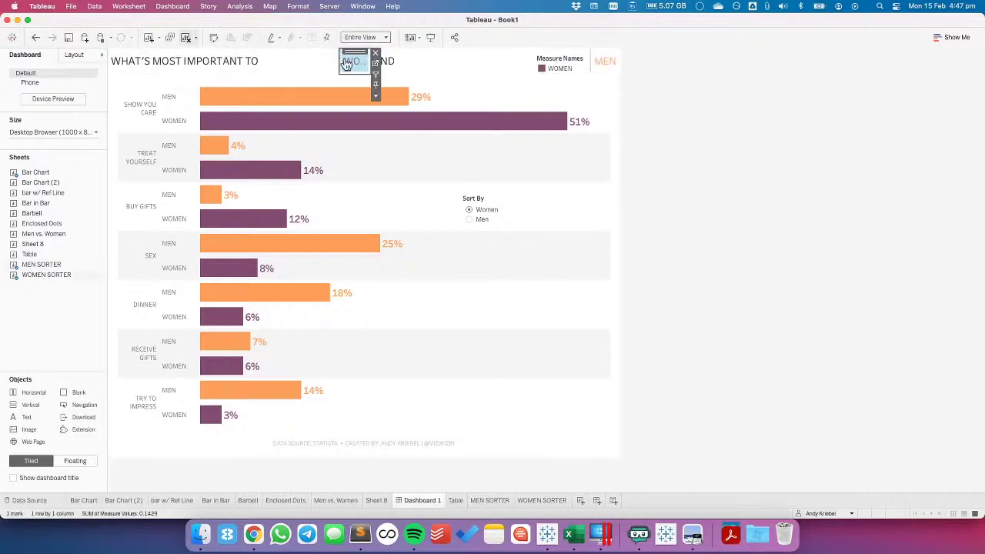
# Narrow the heading text and adjust the WOMEN sorter width beside it
pyautogui.click(304, 59)
pyautogui.moveTo(337, 61); pyautogui.dragTo(268, 61)
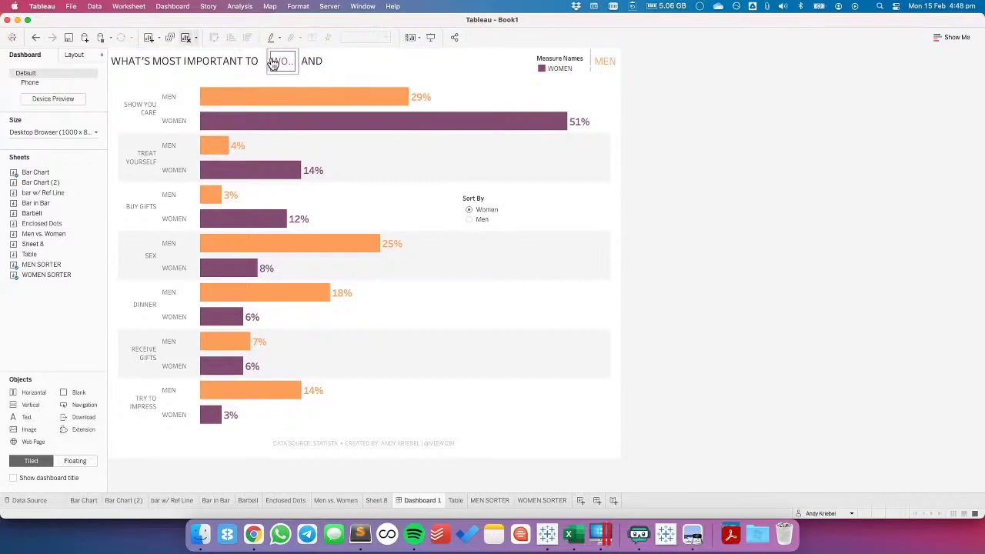
pyautogui.moveTo(264, 60); pyautogui.dragTo(317, 65)
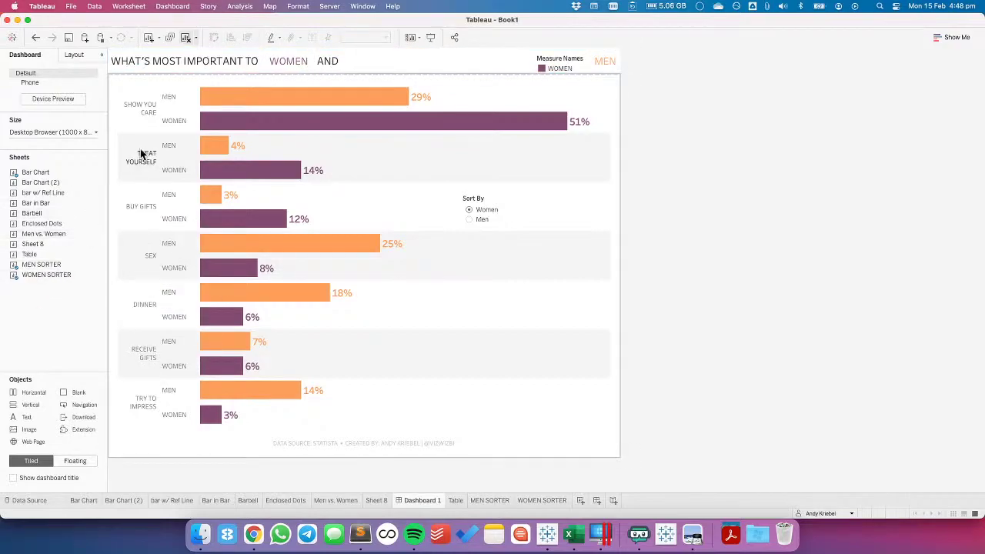
# Add an 'ON VALENTINE'S DAY?' text after MEN in black, size 15
pyautogui.moveTo(30, 417); pyautogui.dragTo(610, 68)
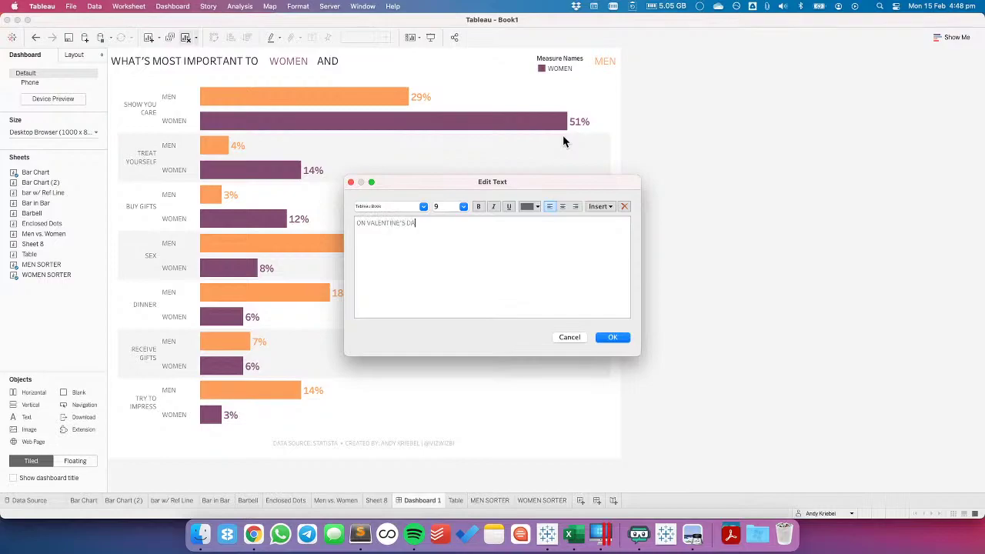
pyautogui.press('super+a')
pyautogui.click(529, 207)
pyautogui.click(525, 219)
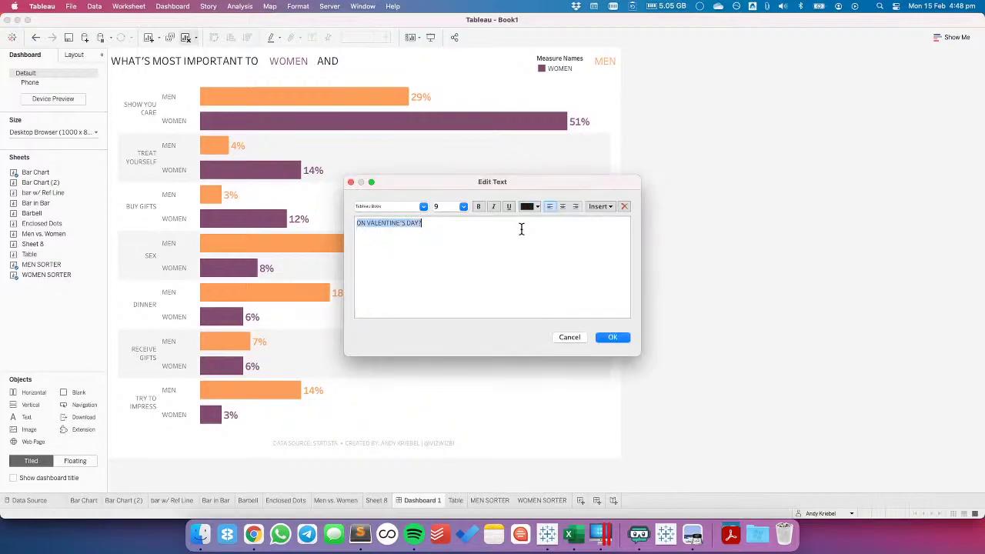
pyautogui.click(463, 206)
pyautogui.click(442, 260)
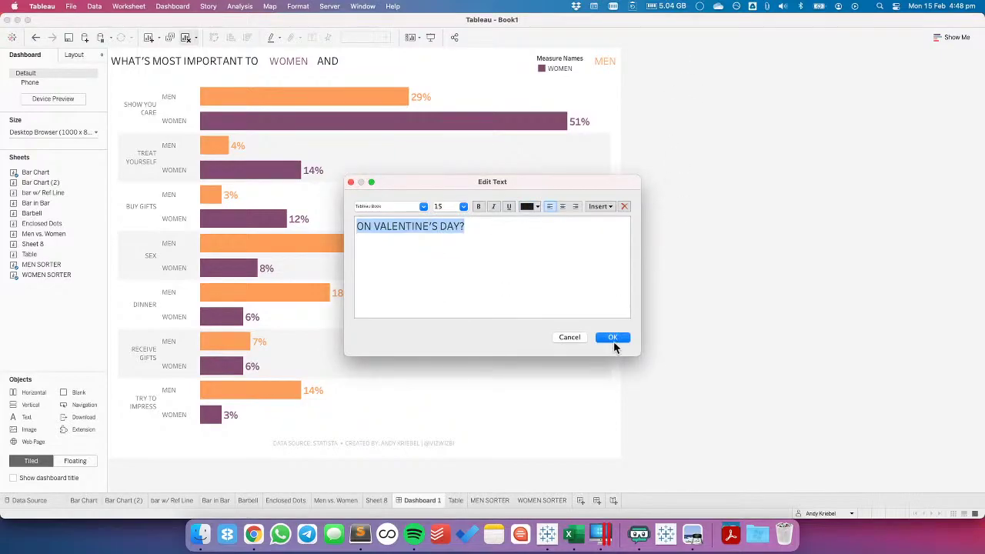
pyautogui.click(613, 337)
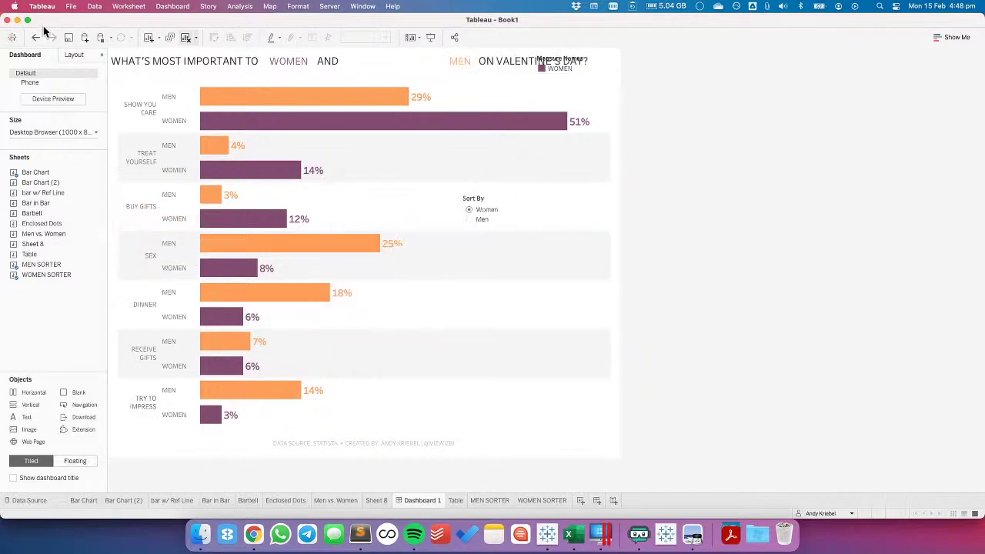
pyautogui.click(74, 55)
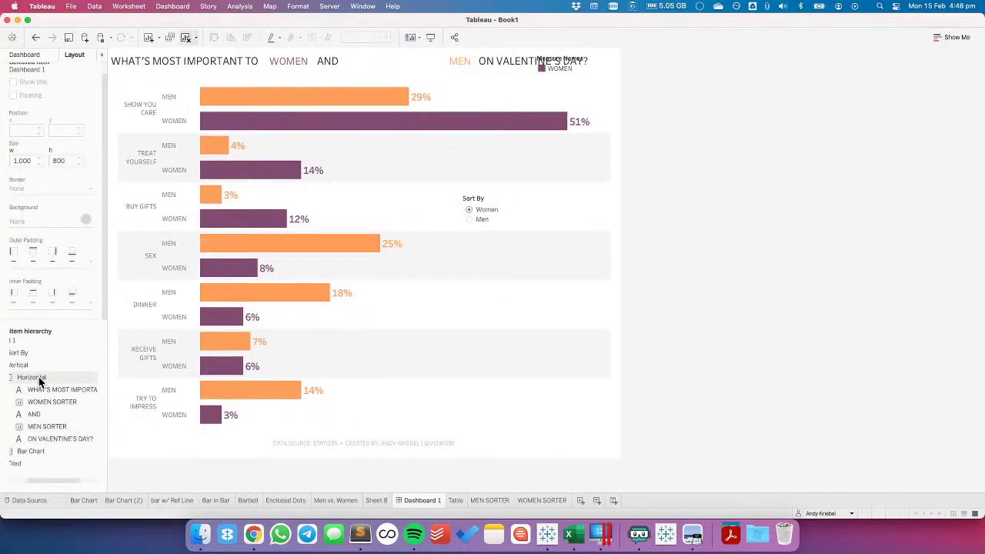
# Remove the Tiled container and its contents from the dashboard
pyautogui.click(41, 464)
pyautogui.rightClick(41, 465)
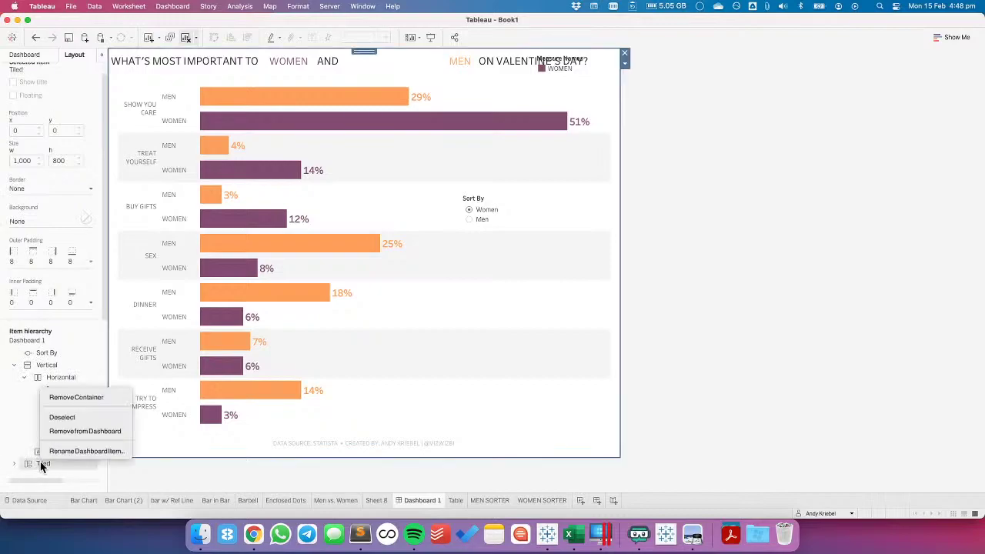
pyautogui.click(55, 432)
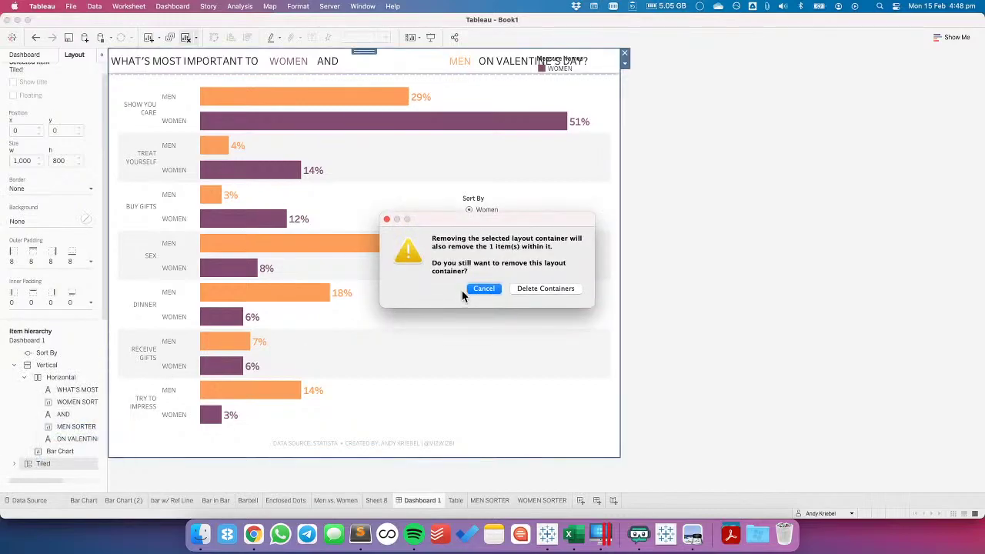
pyautogui.click(536, 289)
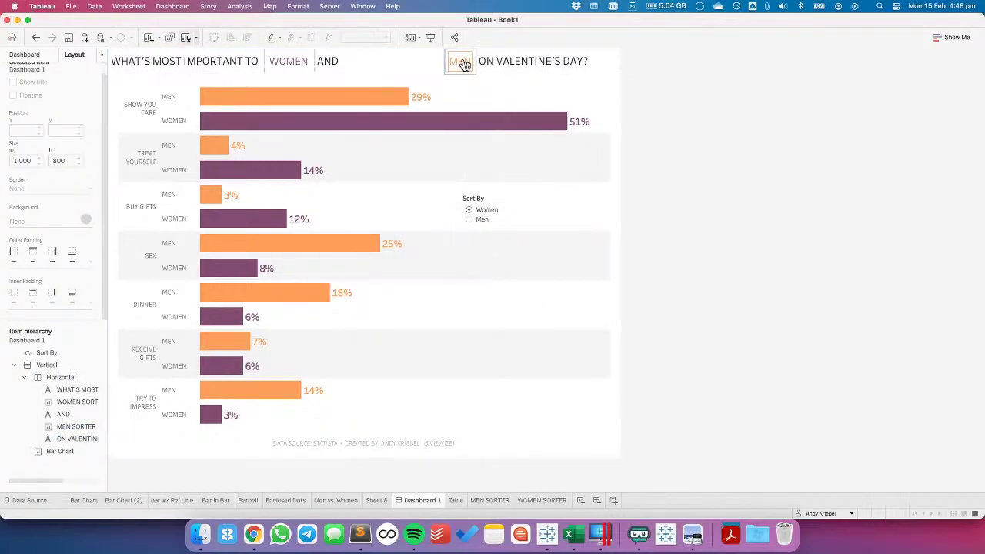
# Center-align the AND text and shift AND and MEN left to close the gap
pyautogui.click(360, 58)
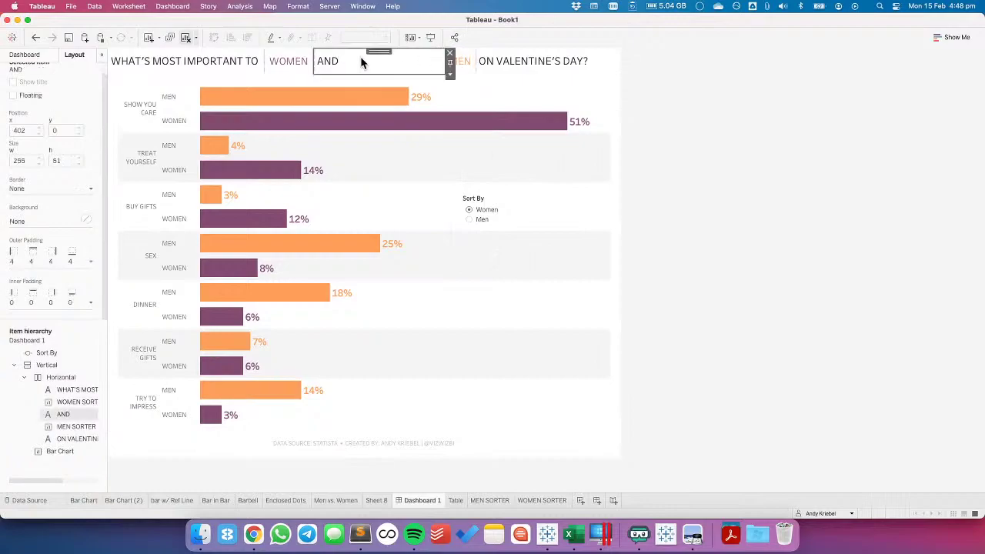
pyautogui.doubleClick(356, 66)
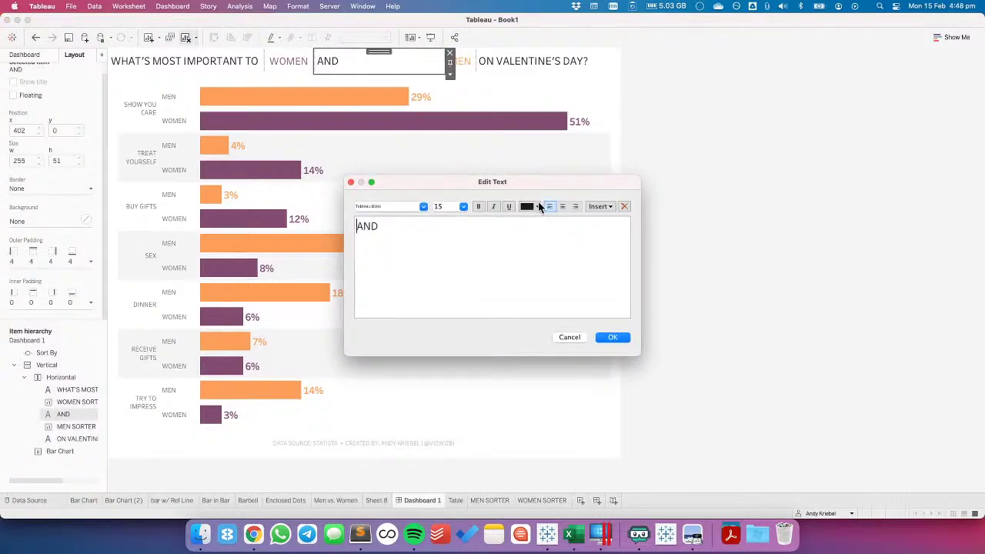
pyautogui.click(561, 206)
pyautogui.click(612, 337)
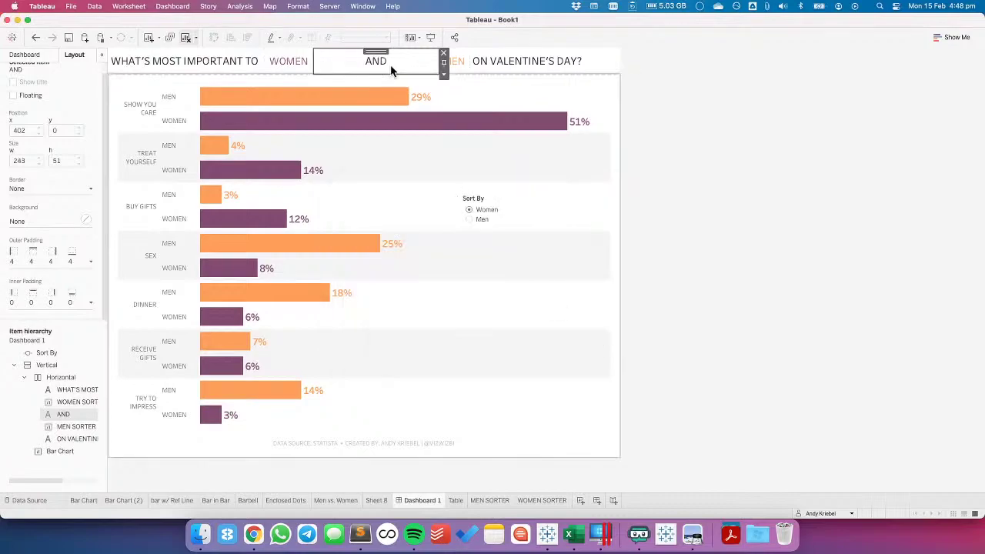
pyautogui.click(357, 63)
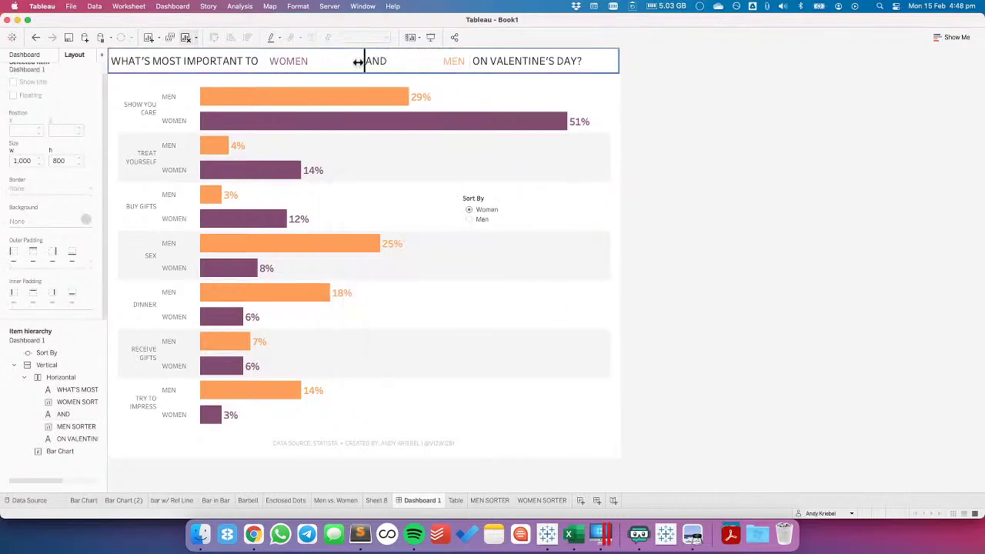
pyautogui.moveTo(352, 61); pyautogui.dragTo(345, 61)
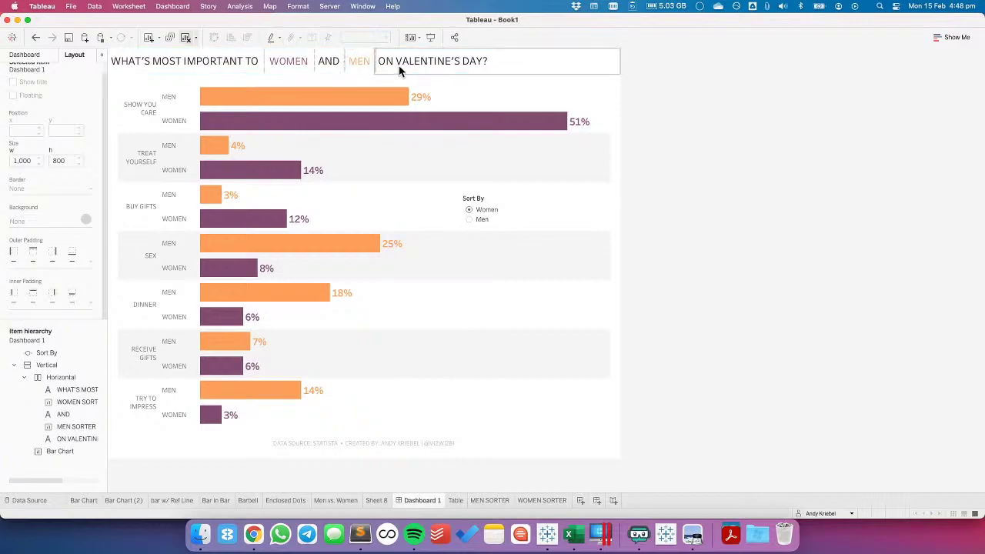
pyautogui.click(401, 68)
pyautogui.click(704, 180)
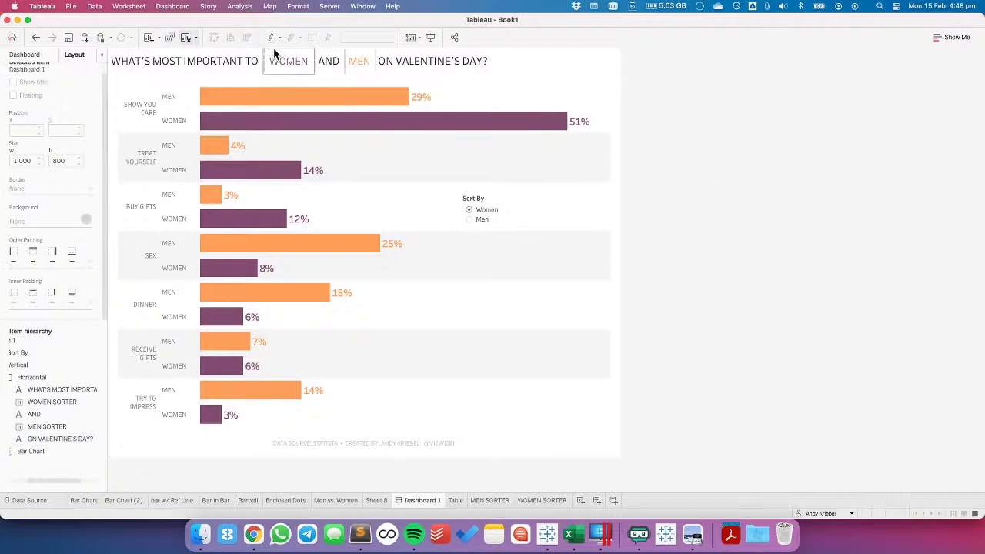
# Set the WOMEN sorter's left and right inner padding to 0
pyautogui.click(296, 61)
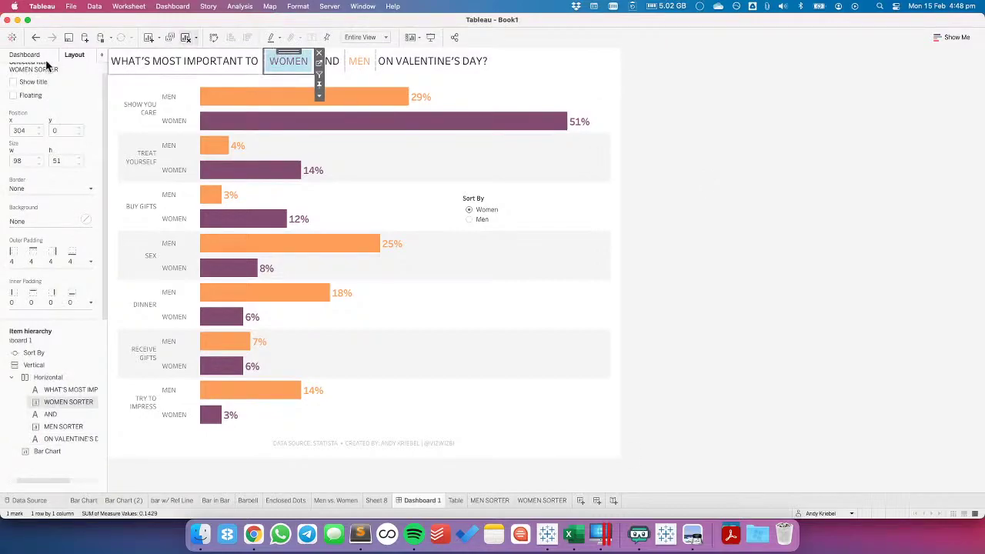
pyautogui.click(40, 288)
pyautogui.click(22, 278)
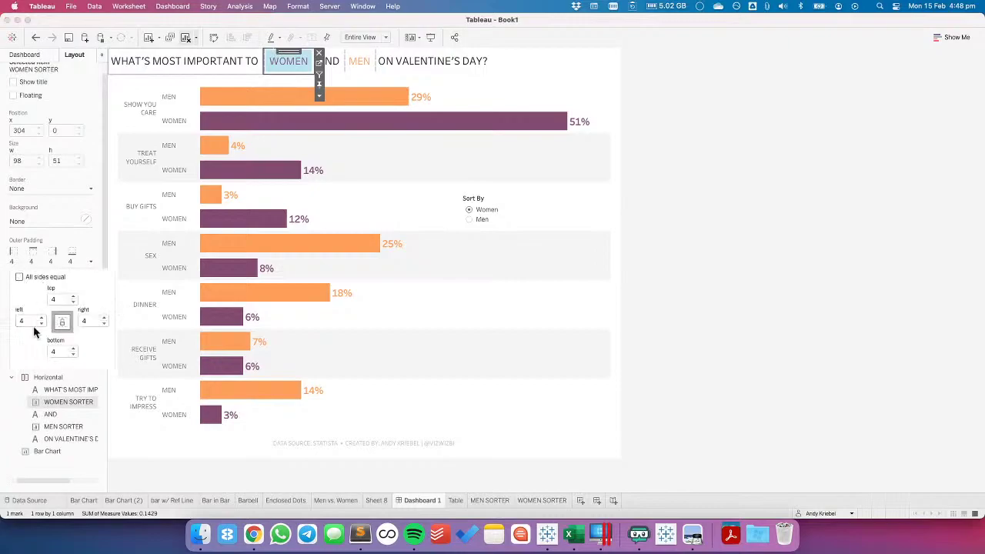
pyautogui.click(41, 324)
pyautogui.click(41, 323)
pyautogui.click(41, 324)
pyautogui.click(41, 324)
pyautogui.click(104, 324)
pyautogui.click(105, 324)
pyautogui.click(105, 324)
pyautogui.click(105, 324)
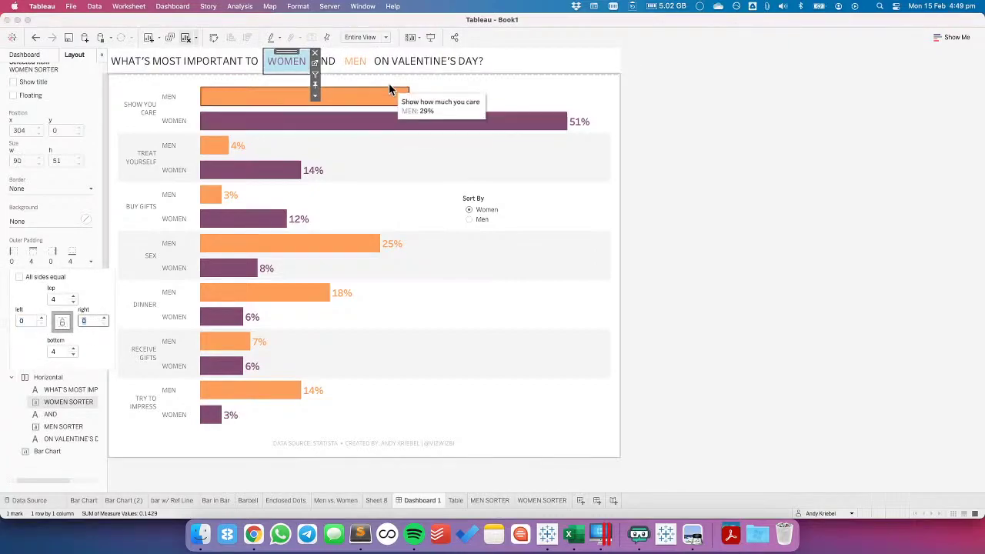
# Set the MEN sorter's left and right outer padding to 0
pyautogui.click(354, 61)
pyautogui.click(36, 263)
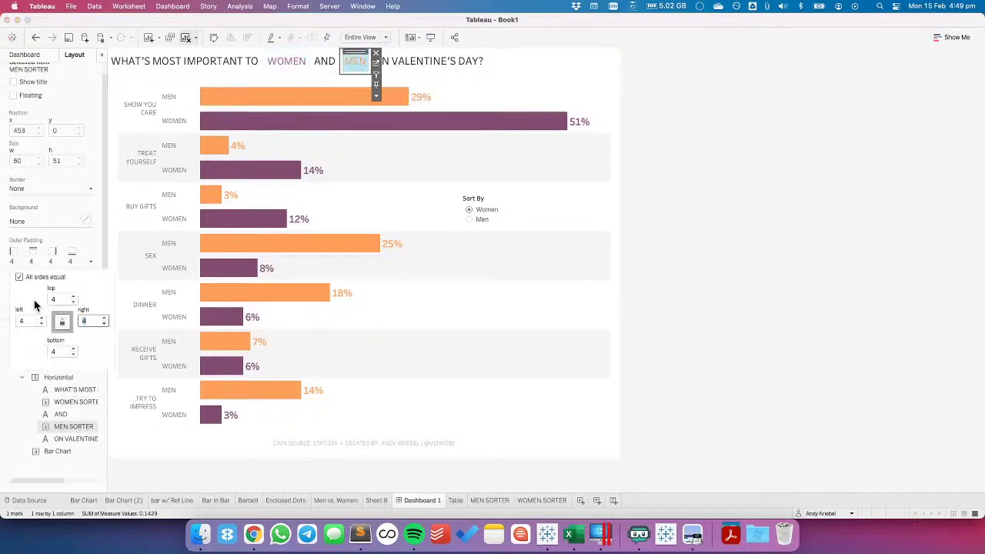
pyautogui.click(20, 277)
pyautogui.click(41, 324)
pyautogui.click(41, 324)
pyautogui.click(103, 324)
pyautogui.click(103, 324)
pyautogui.click(103, 324)
pyautogui.click(103, 324)
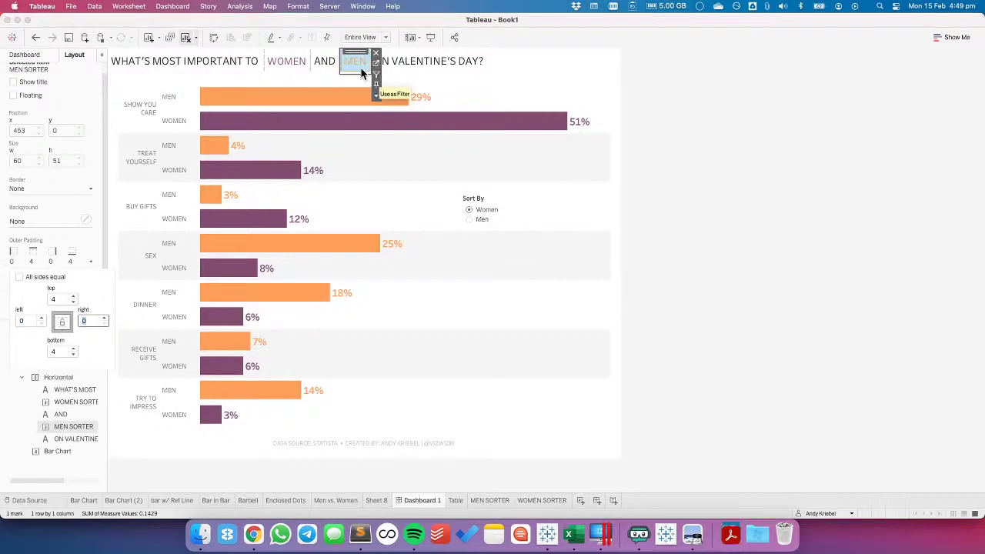
pyautogui.click(766, 197)
pyautogui.click(763, 197)
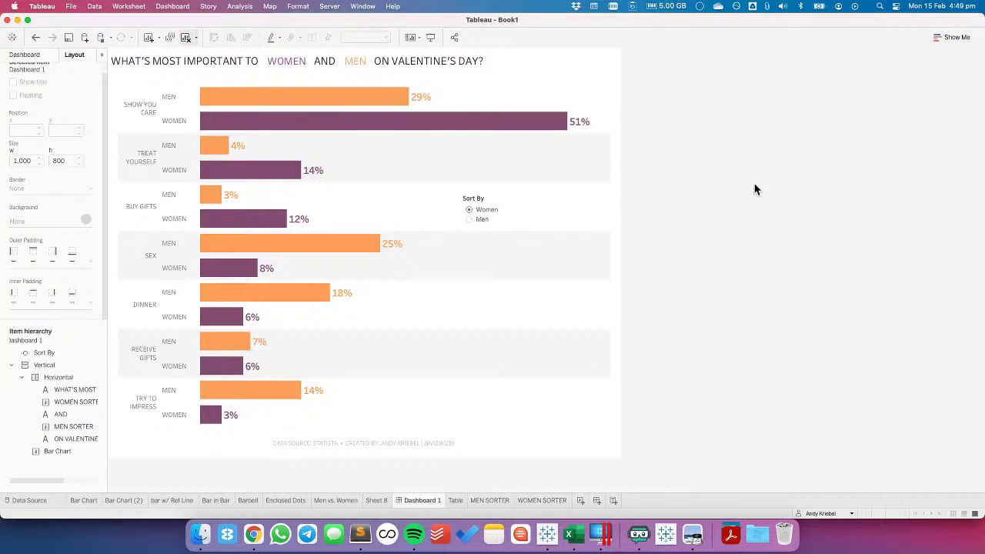
# Fix the WHAT'S MOST IMPORTANT TO heading width at 300 pixels
pyautogui.click(261, 62)
pyautogui.click(268, 74)
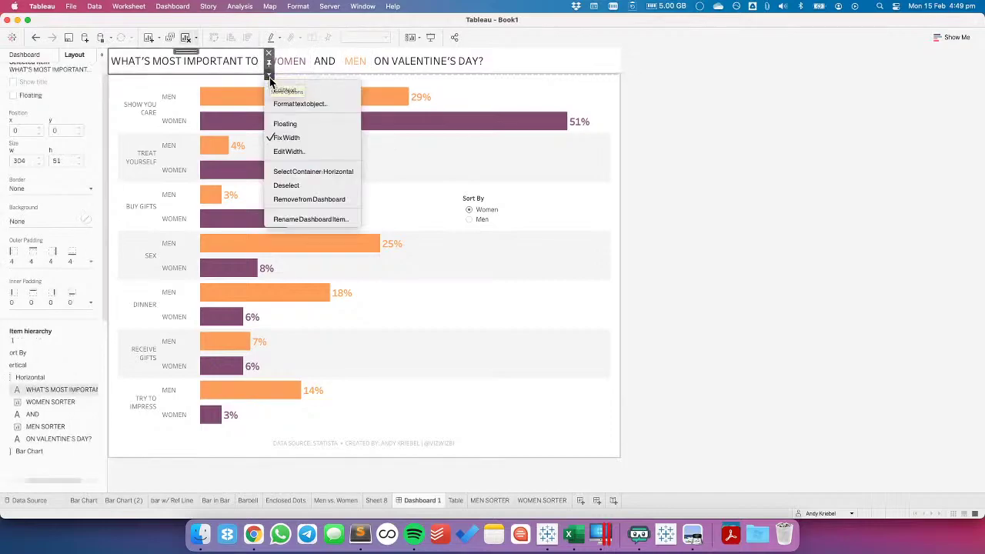
pyautogui.click(289, 151)
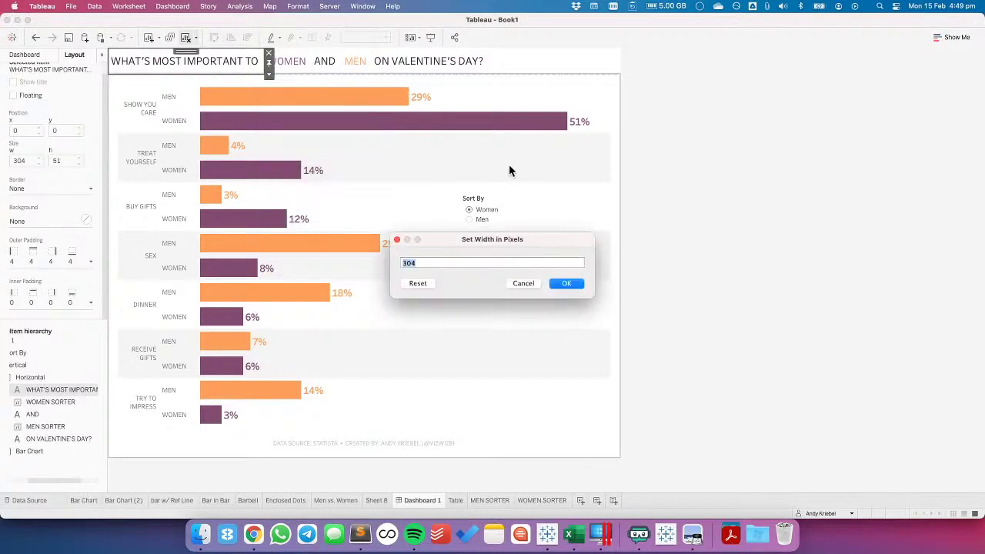
pyautogui.write('295')
pyautogui.click(567, 283)
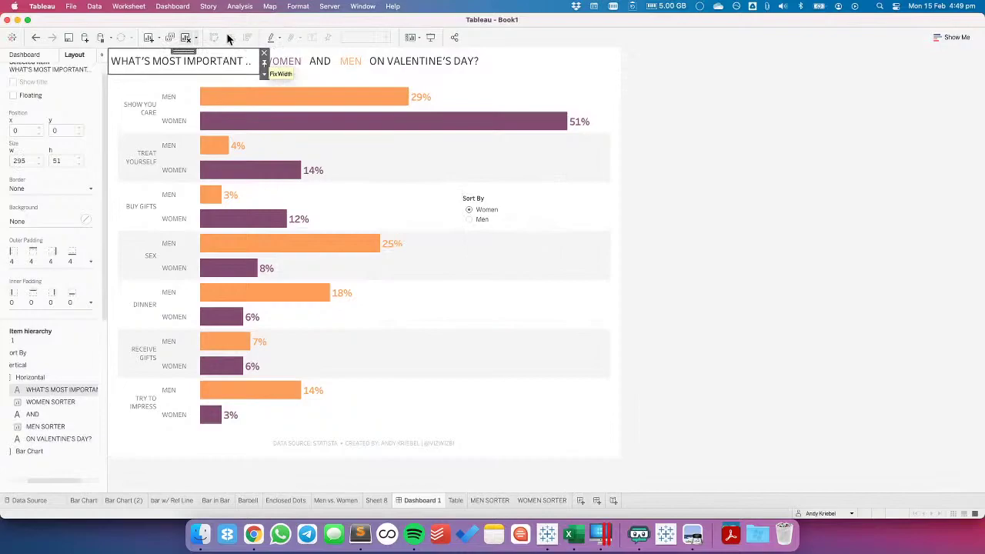
pyautogui.click(263, 73)
pyautogui.click(290, 149)
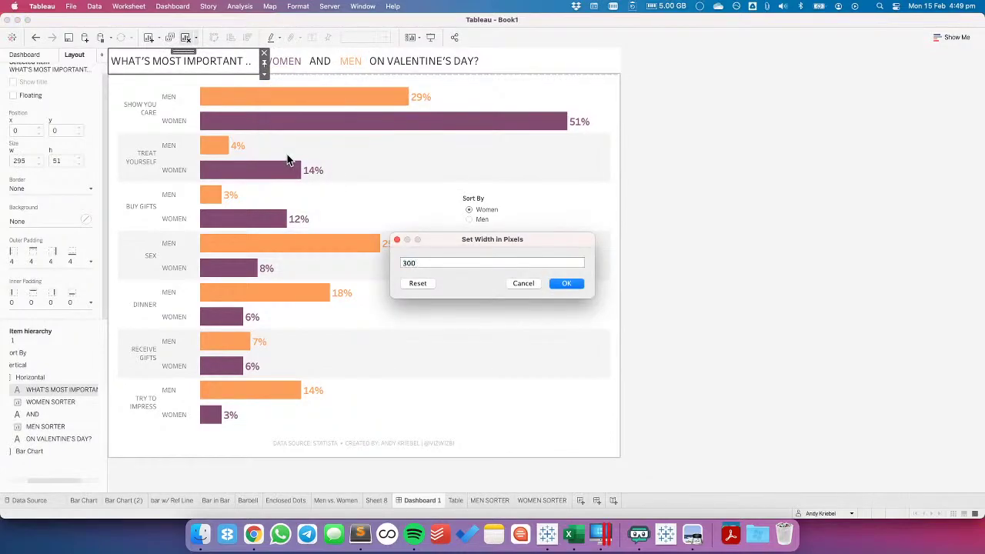
pyautogui.press('Return')
pyautogui.click(793, 199)
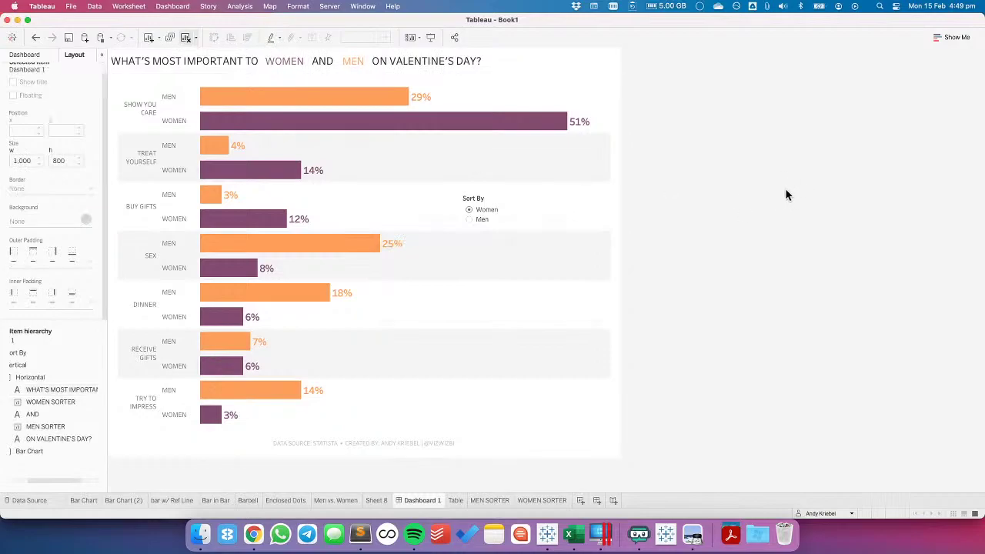
# Lower the heading's right inner padding to 0
pyautogui.click(231, 62)
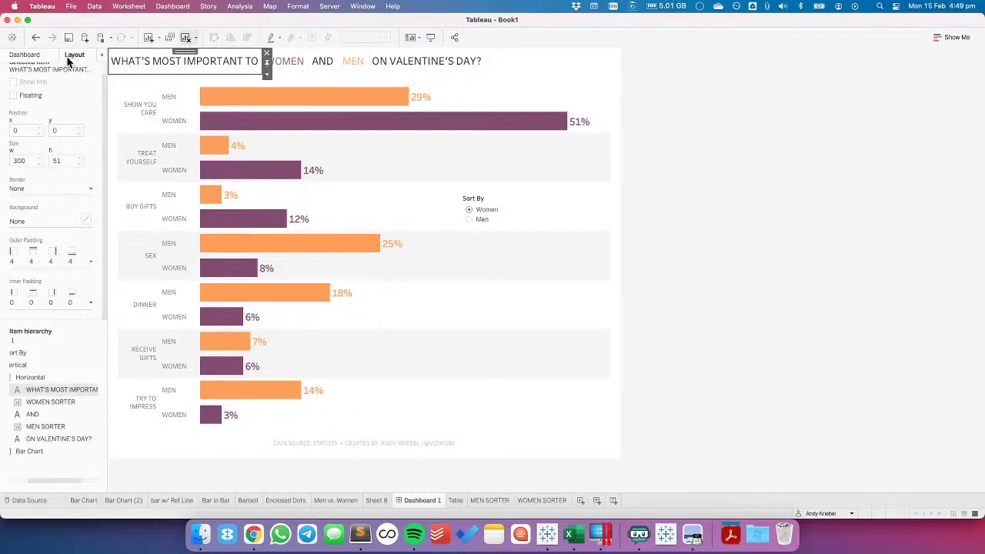
pyautogui.click(18, 300)
pyautogui.click(19, 278)
pyautogui.click(103, 324)
pyautogui.click(104, 323)
pyautogui.click(103, 324)
pyautogui.click(103, 324)
pyautogui.click(320, 61)
# Set the AND text's right and left padding to 0
pyautogui.click(19, 277)
pyautogui.write('0')
pyautogui.hotkey('shift', 'Tab')
pyautogui.write('0')
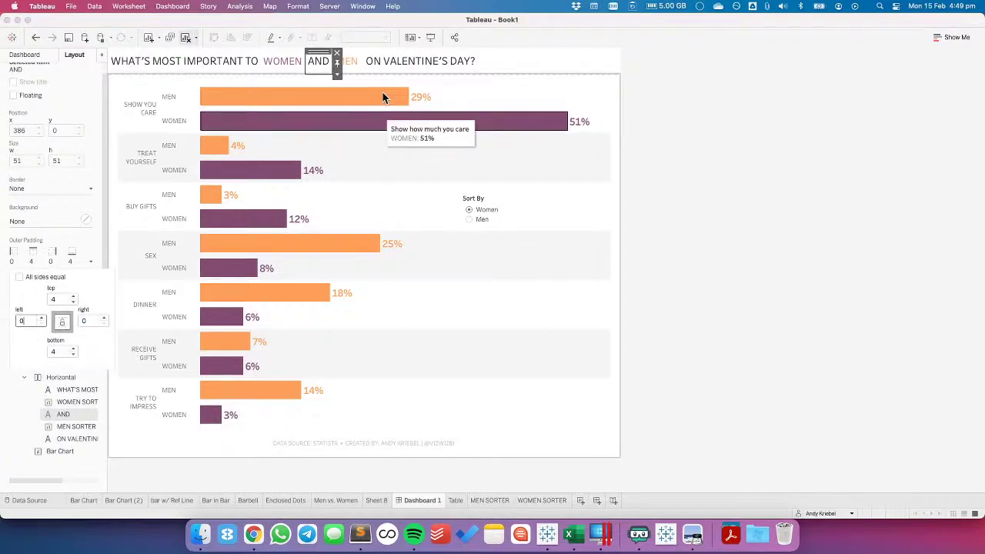
# Check the ON VALENTINE'S DAY? text's outer padding and review the WOMEN sorter
pyautogui.click(410, 60)
pyautogui.click(58, 269)
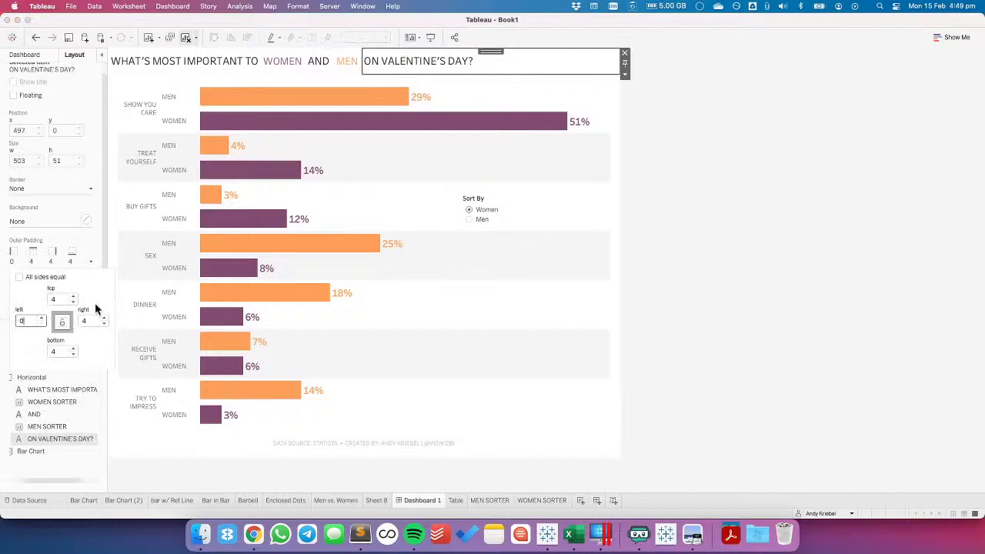
pyautogui.click(677, 197)
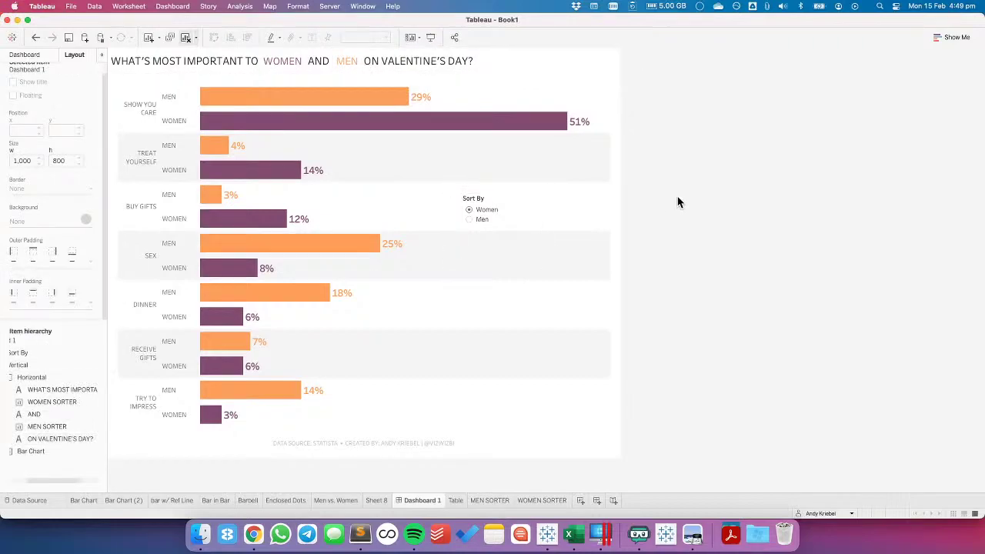
pyautogui.click(291, 59)
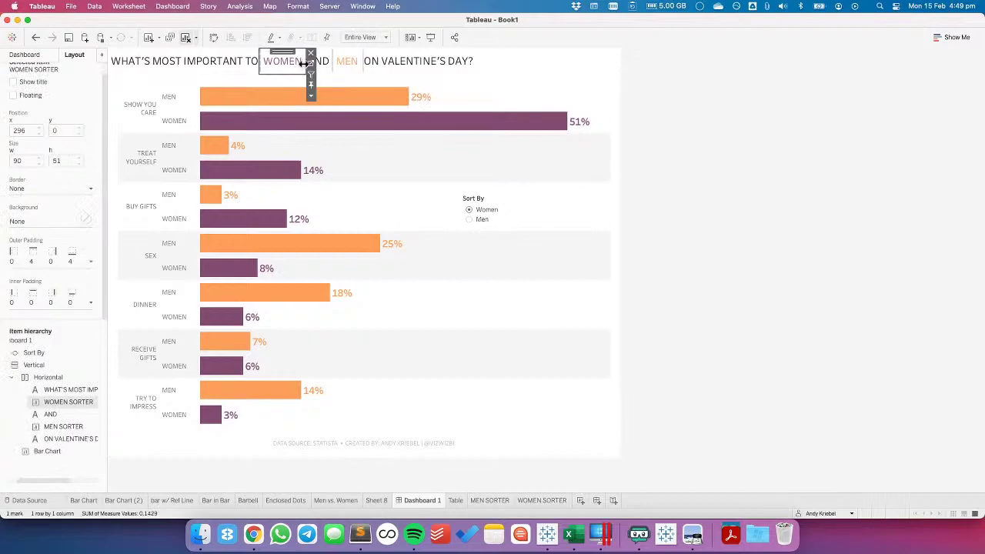
pyautogui.click(723, 84)
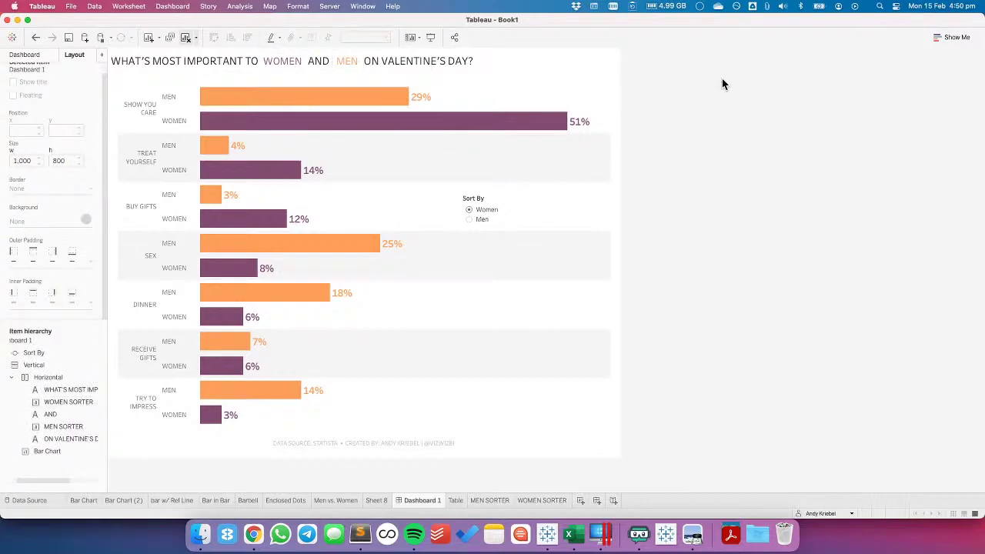
# Make the MEN SORTER worksheet's mark label bold
pyautogui.click(490, 501)
pyautogui.click(176, 170)
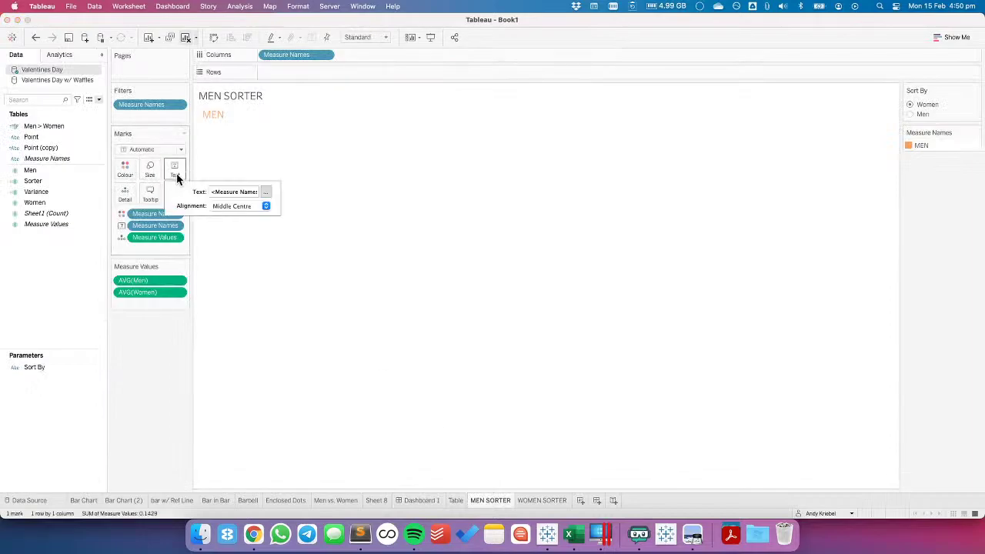
pyautogui.click(267, 193)
pyautogui.click(474, 201)
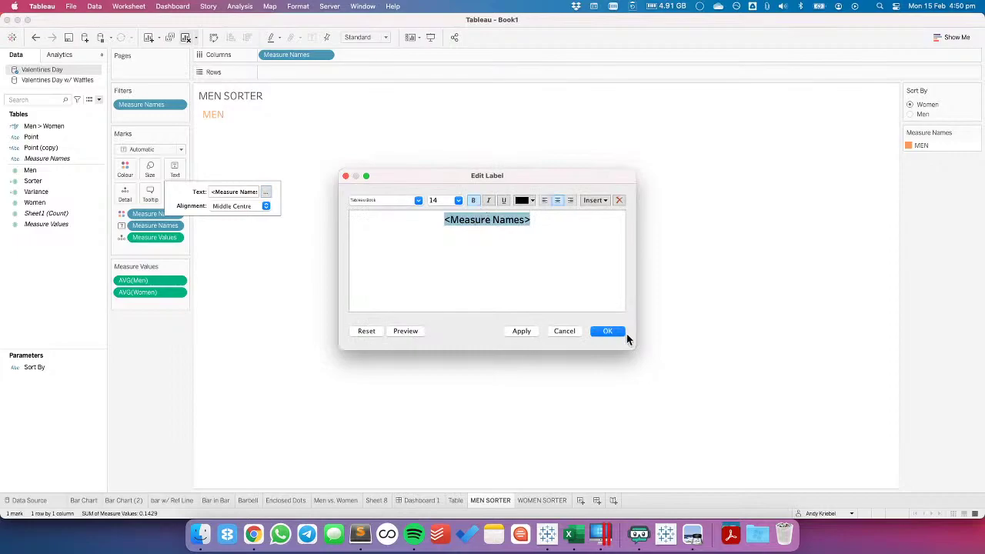
pyautogui.click(607, 331)
# Edit the WOMEN SORTER's <Measure Names> label, then return to Dashboard 1
pyautogui.click(546, 500)
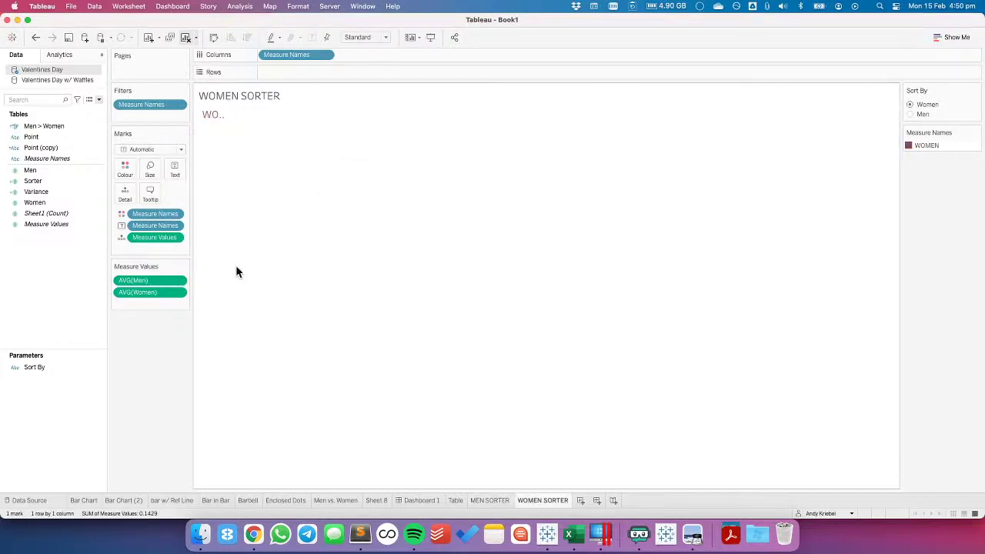
pyautogui.click(173, 168)
pyautogui.click(265, 193)
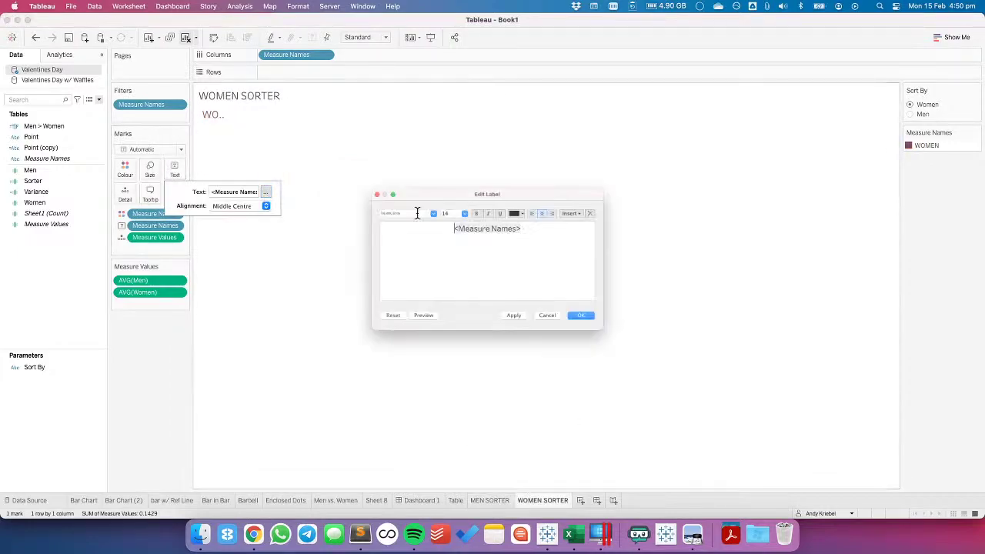
pyautogui.moveTo(531, 220); pyautogui.dragTo(443, 220)
pyautogui.click(607, 331)
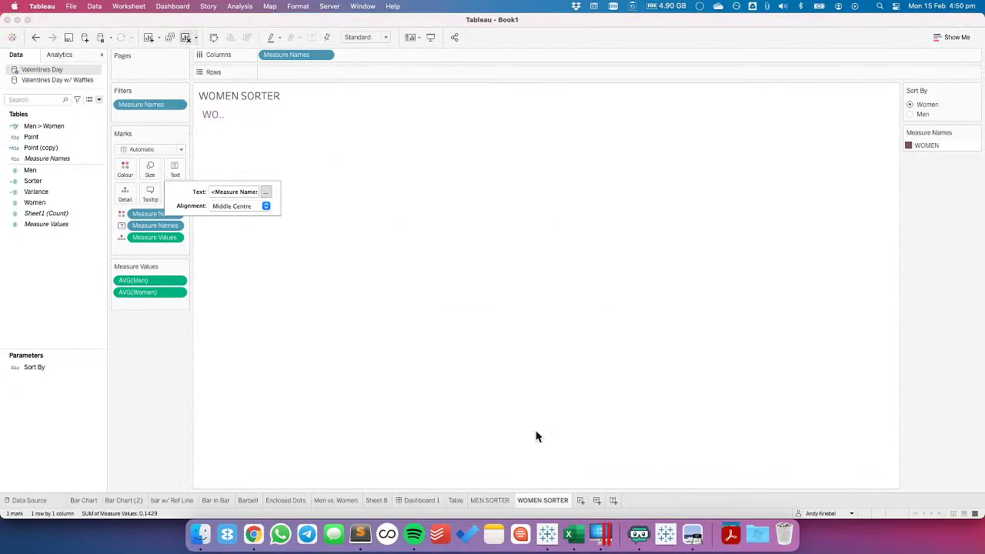
pyautogui.click(420, 500)
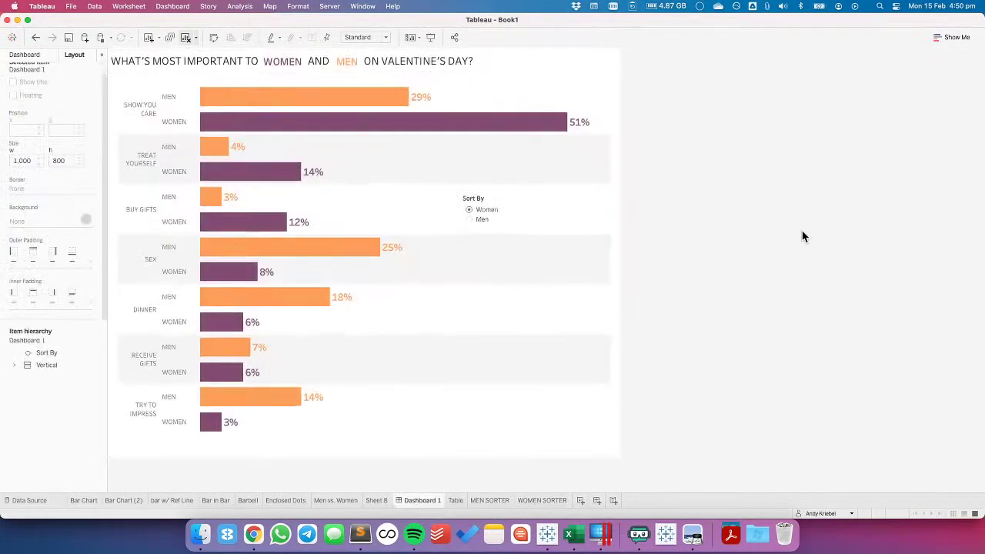
# Turn off Show Header for the chart's MEN/WOMEN row labels
pyautogui.rightClick(170, 98)
pyautogui.click(185, 180)
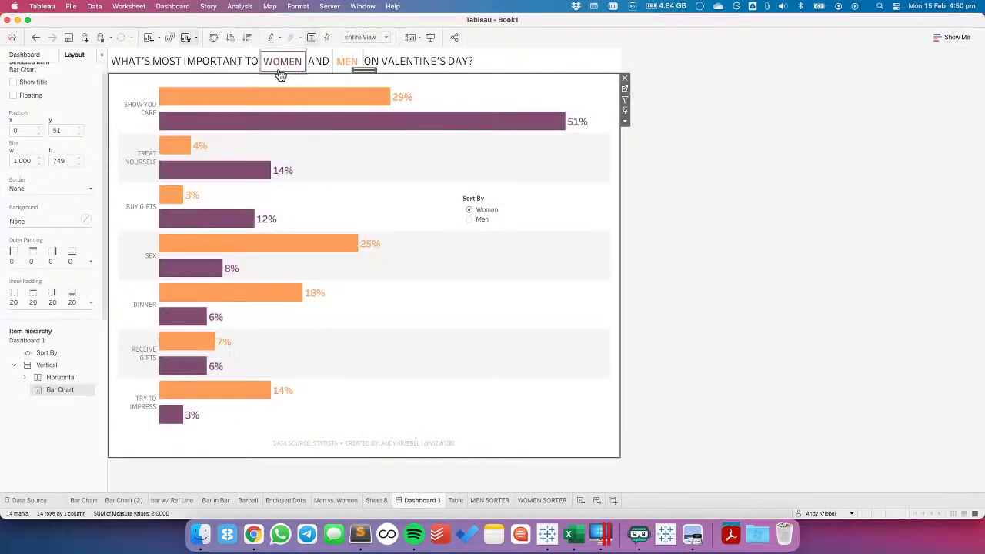
pyautogui.click(229, 67)
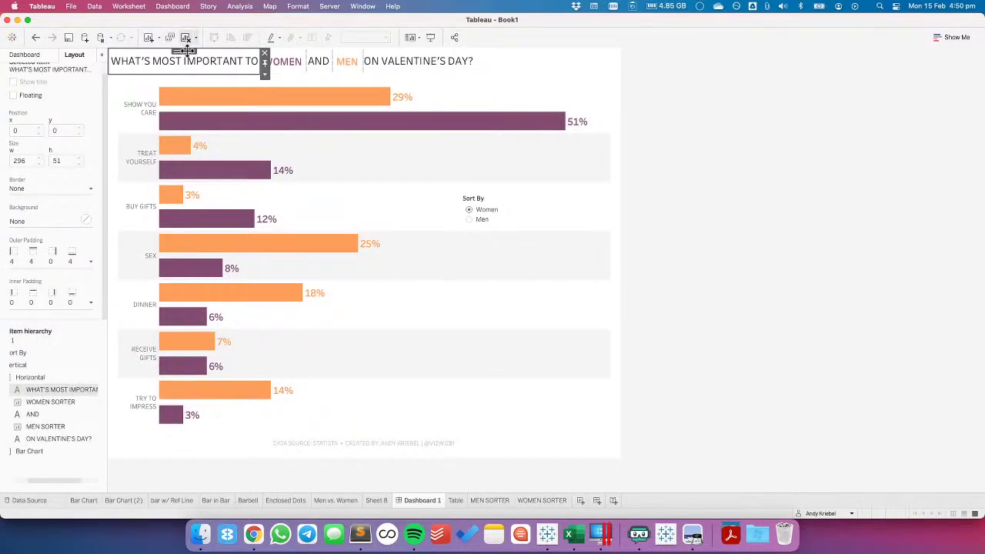
pyautogui.click(708, 174)
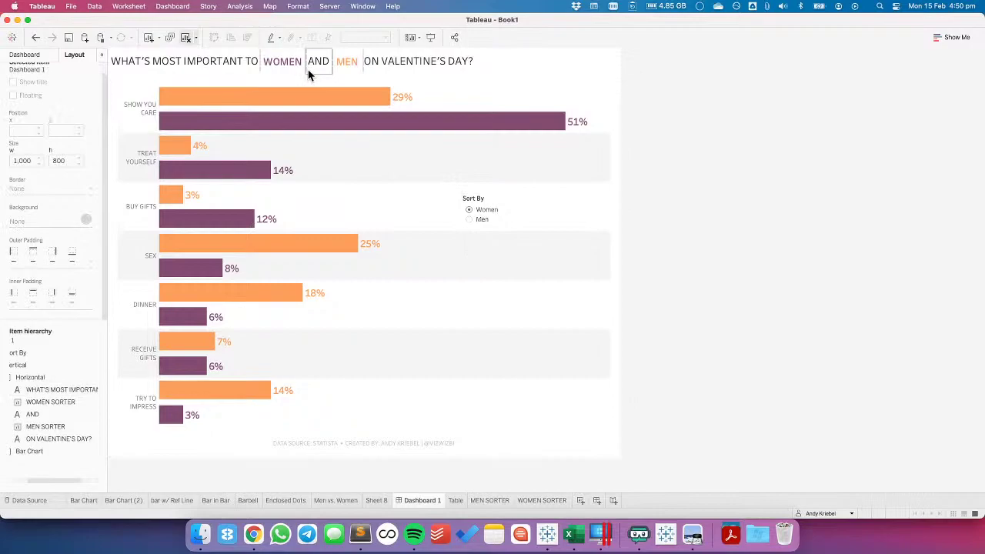
# Undo and redo to compare the hidden headers, then view the heading text unchanged
pyautogui.click(34, 38)
pyautogui.click(35, 38)
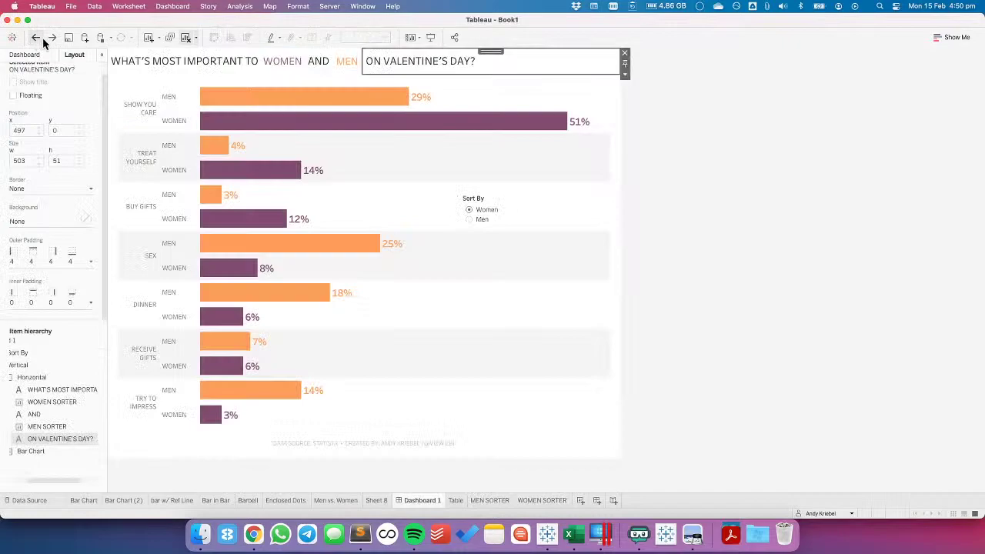
pyautogui.click(52, 37)
pyautogui.click(52, 37)
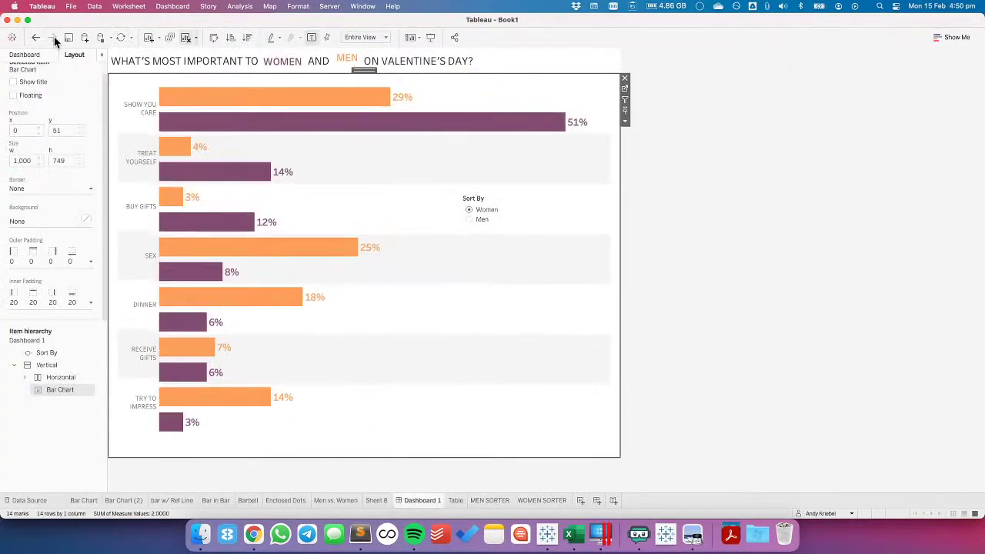
pyautogui.click(492, 63)
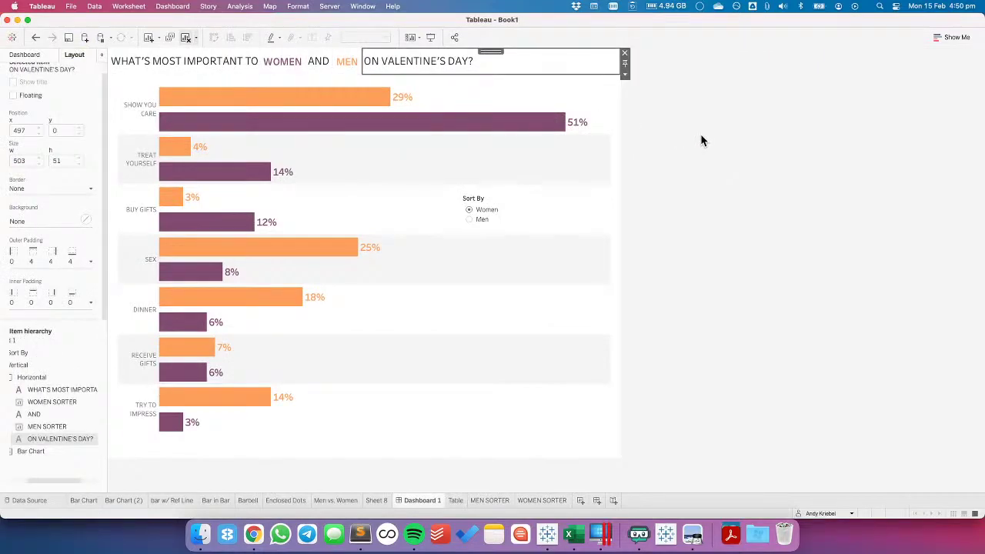
pyautogui.doubleClick(221, 66)
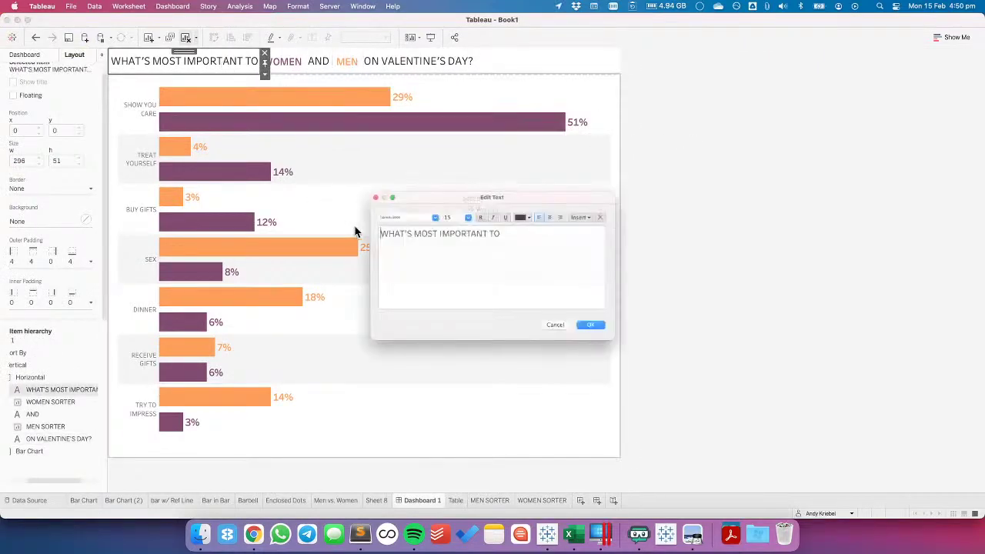
pyautogui.click(583, 340)
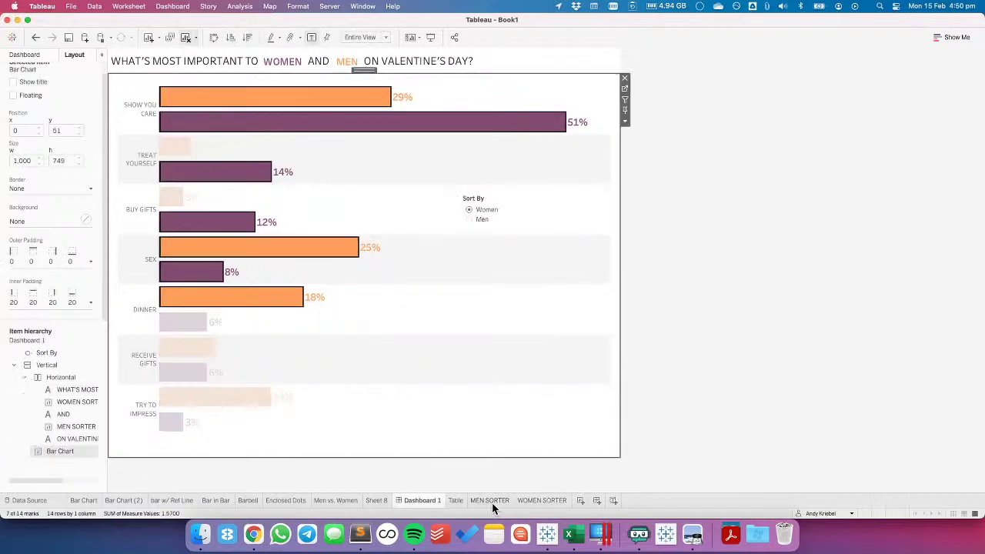
# Set the MEN SORTER label font size to 15
pyautogui.click(491, 501)
pyautogui.click(183, 170)
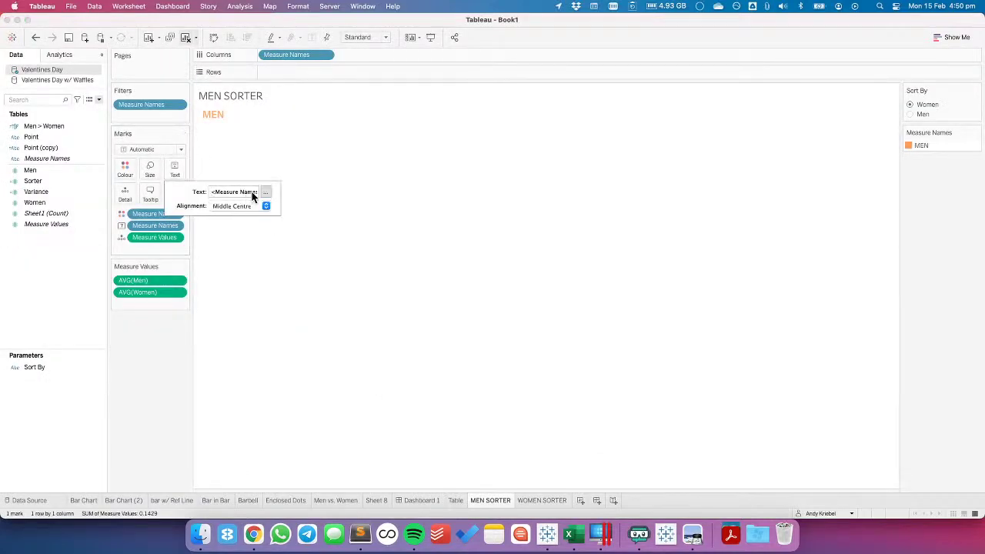
pyautogui.click(264, 192)
pyautogui.tripleClick(474, 220)
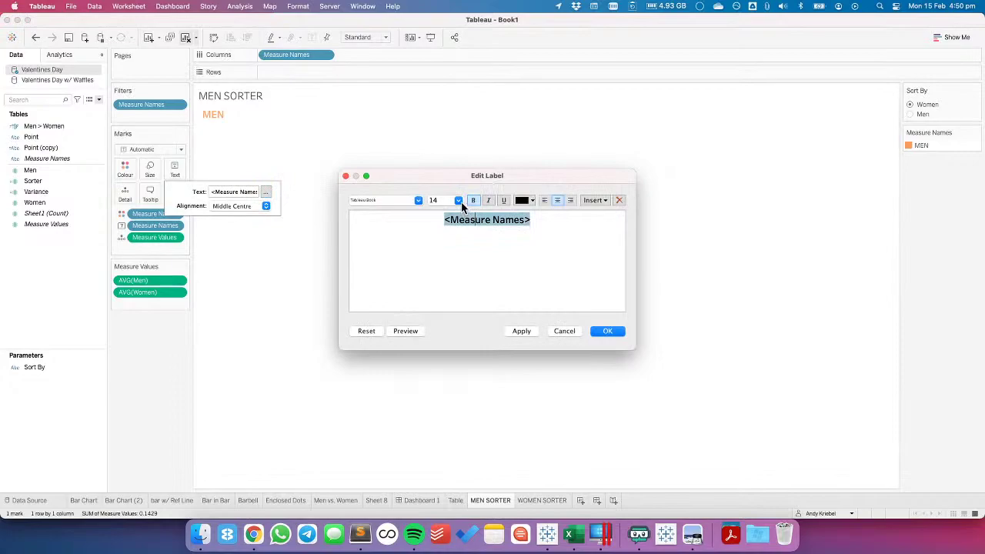
pyautogui.click(459, 200)
pyautogui.click(445, 259)
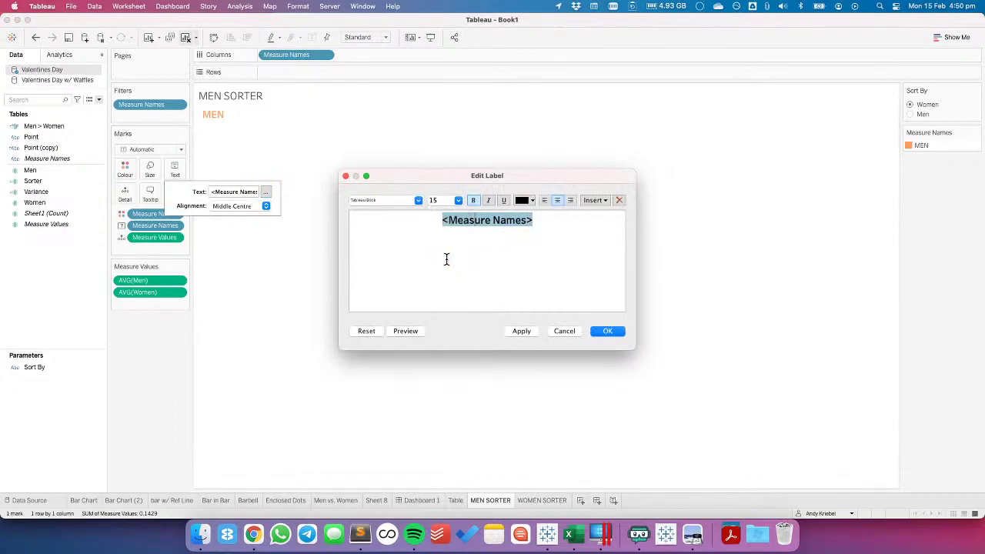
pyautogui.click(604, 333)
# Set the WOMEN SORTER label font size to 15 and return to Dashboard 1
pyautogui.click(539, 501)
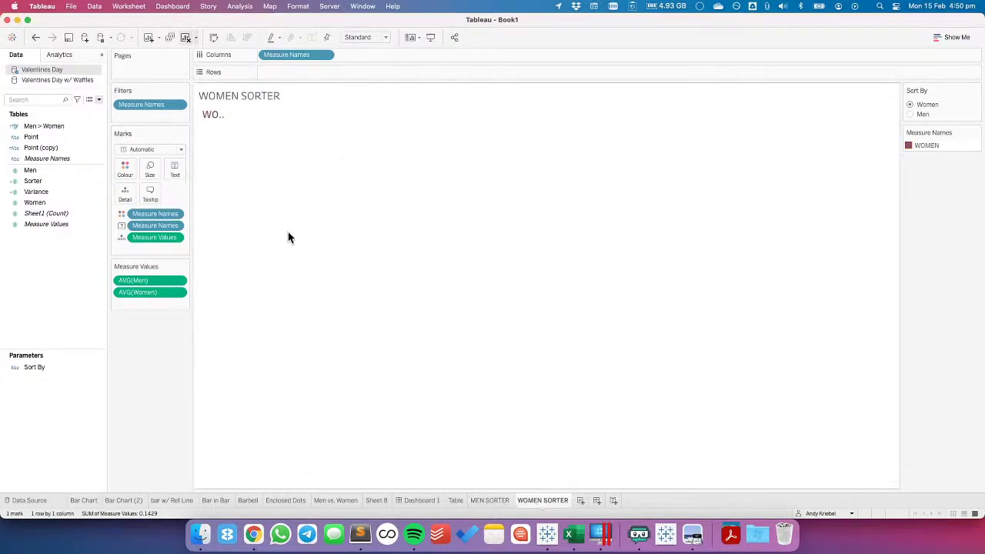
pyautogui.click(176, 171)
pyautogui.click(266, 192)
pyautogui.tripleClick(462, 222)
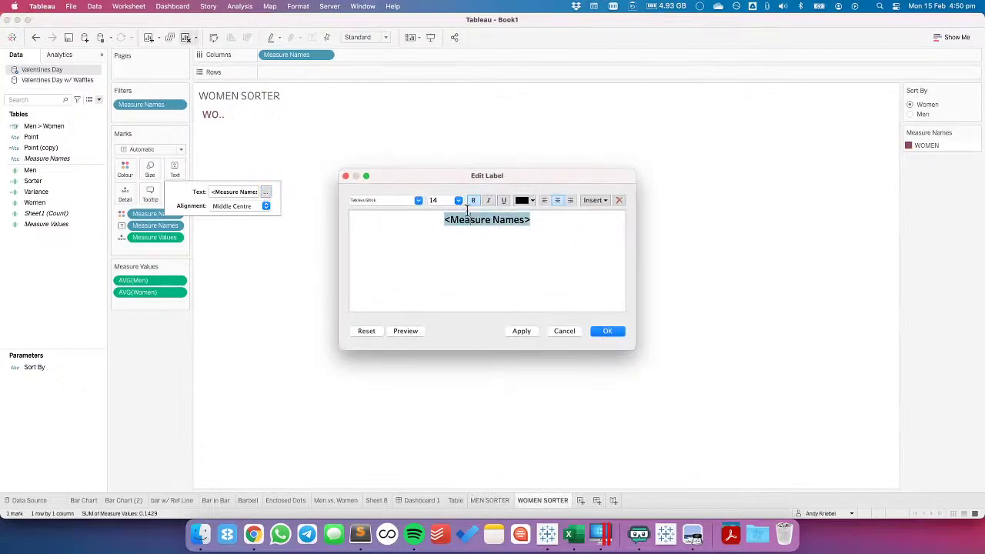
pyautogui.click(458, 200)
pyautogui.click(443, 260)
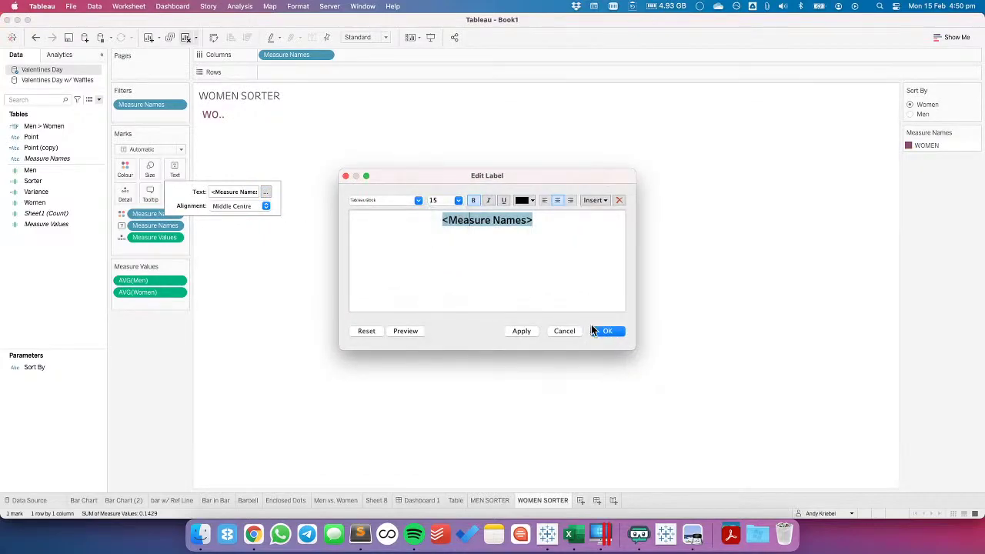
pyautogui.click(607, 332)
pyautogui.click(422, 500)
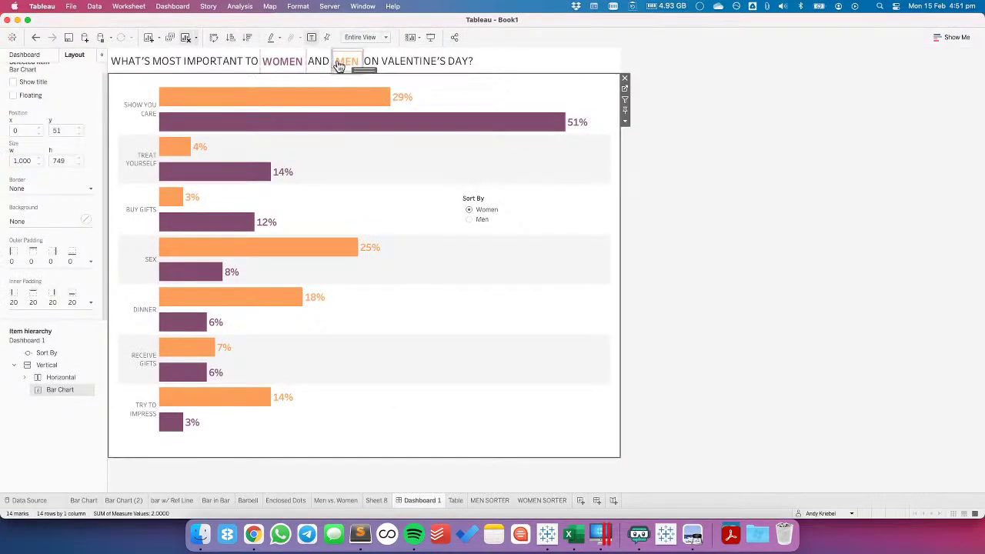
# Review the MEN SORTER label text without changes and return to Dashboard 1
pyautogui.click(492, 502)
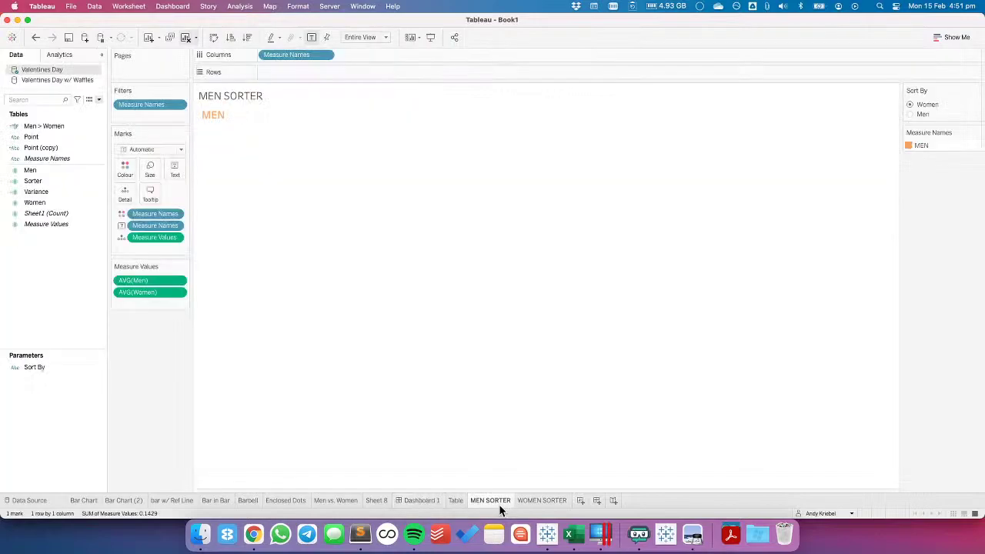
pyautogui.click(174, 168)
pyautogui.click(265, 191)
pyautogui.tripleClick(470, 218)
pyautogui.click(597, 329)
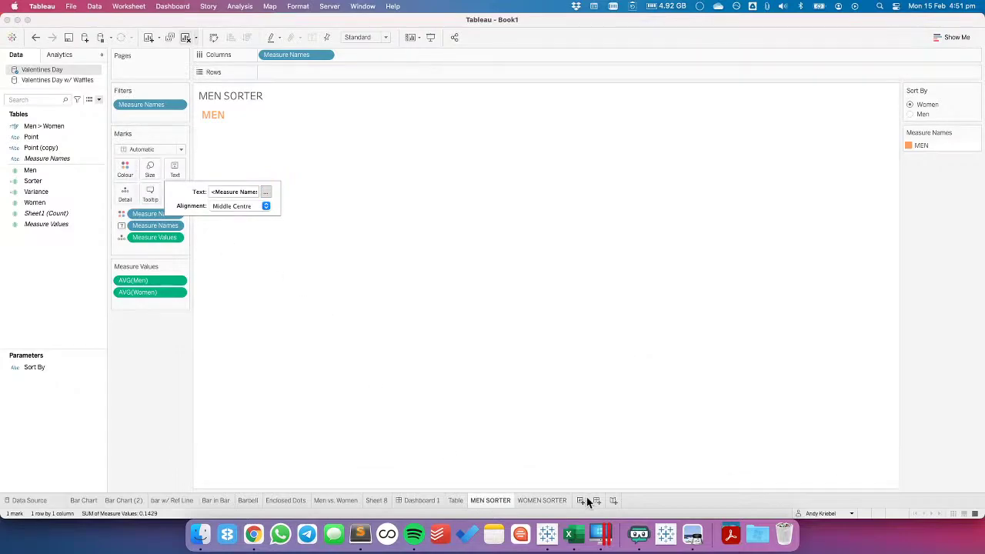
pyautogui.click(422, 501)
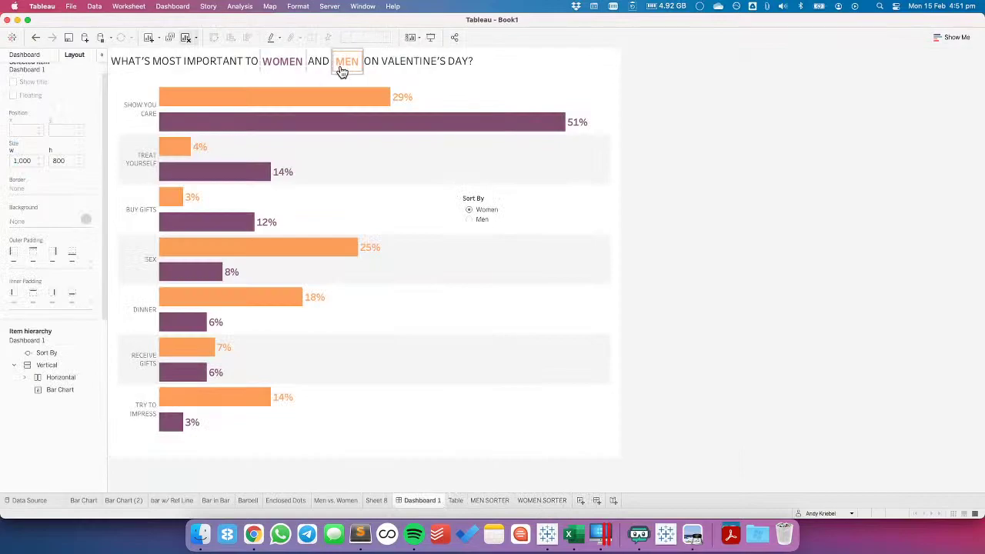
# Keep the MEN SORTER label at font size 15 after trying a larger size
pyautogui.click(343, 71)
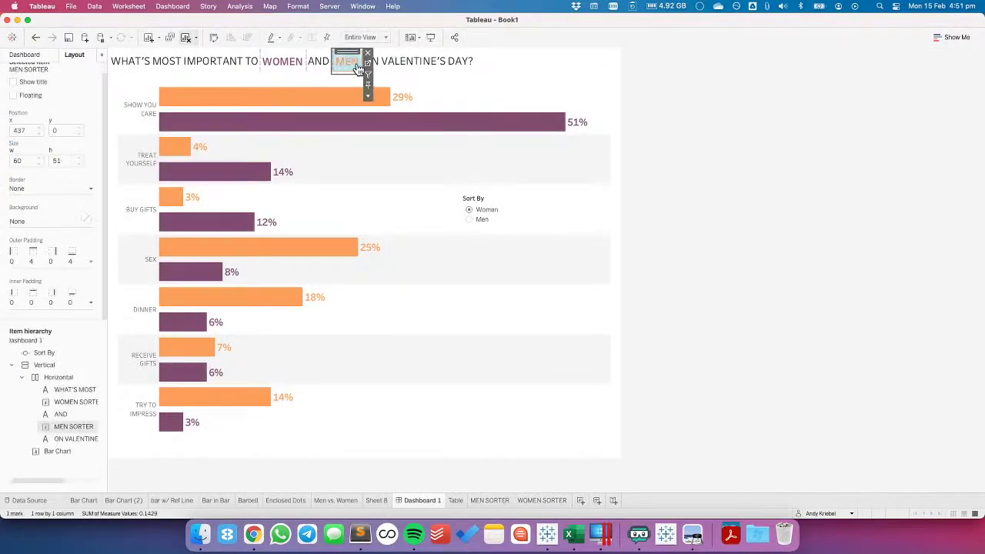
pyautogui.click(367, 63)
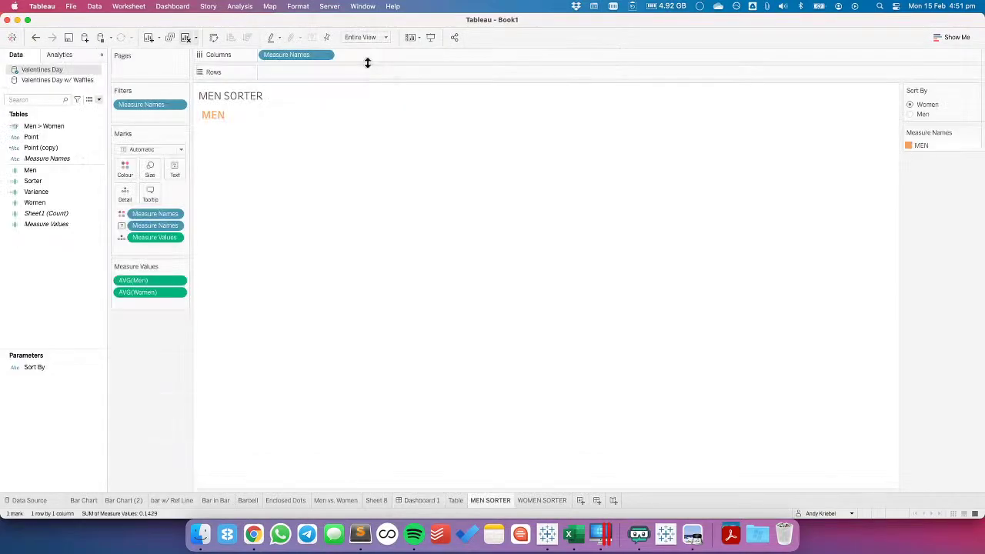
pyautogui.click(176, 168)
pyautogui.click(265, 197)
pyautogui.tripleClick(486, 223)
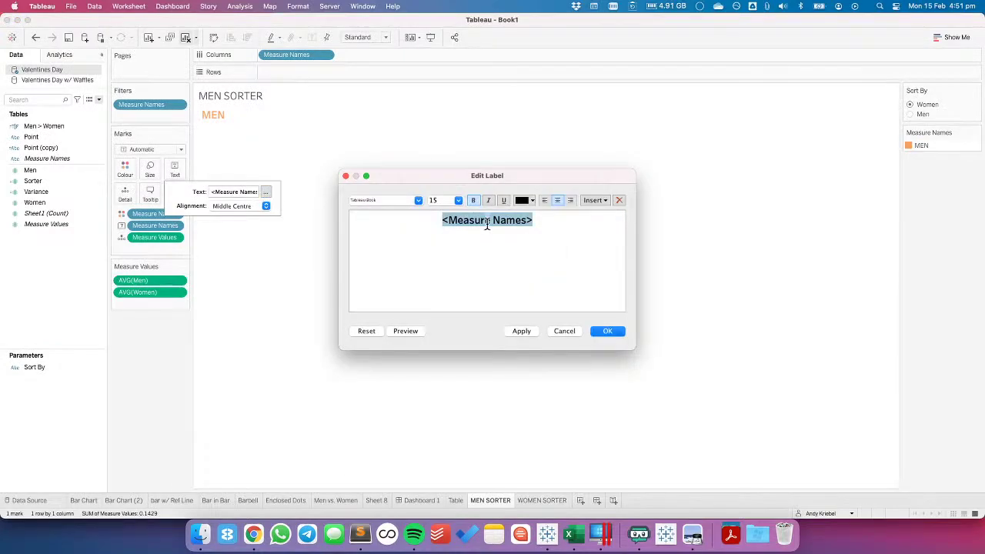
pyautogui.click(457, 200)
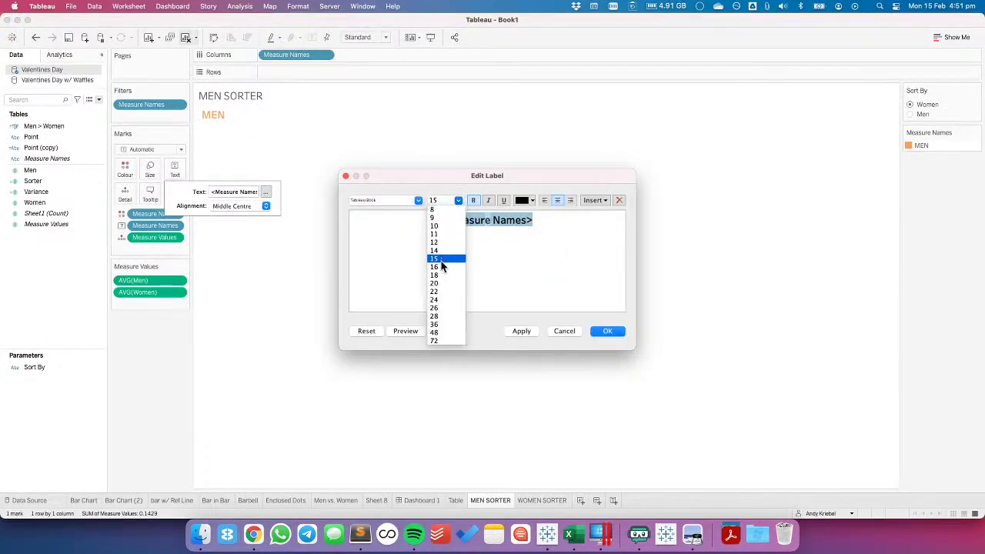
pyautogui.click(446, 271)
pyautogui.click(457, 201)
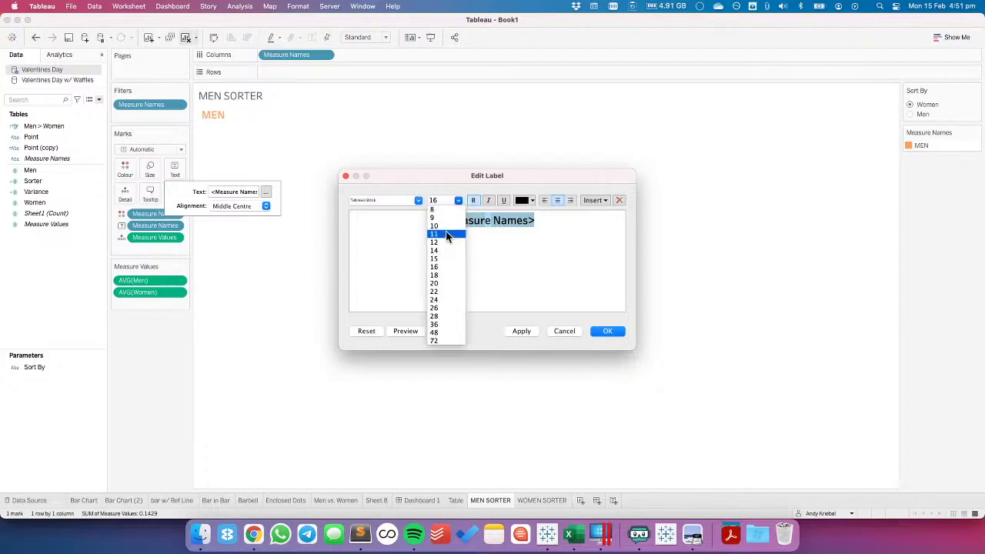
pyautogui.click(444, 261)
pyautogui.click(529, 332)
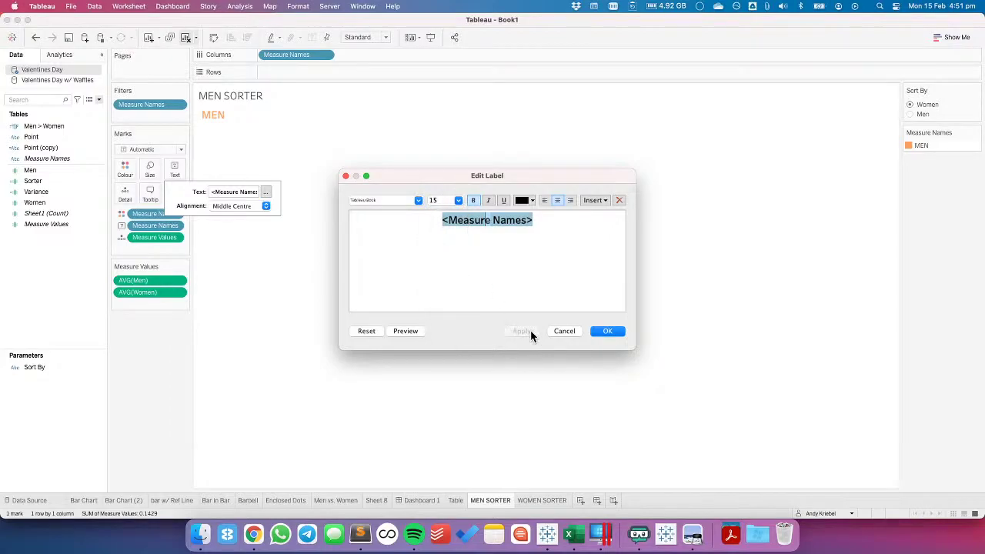
pyautogui.click(600, 329)
pyautogui.click(435, 500)
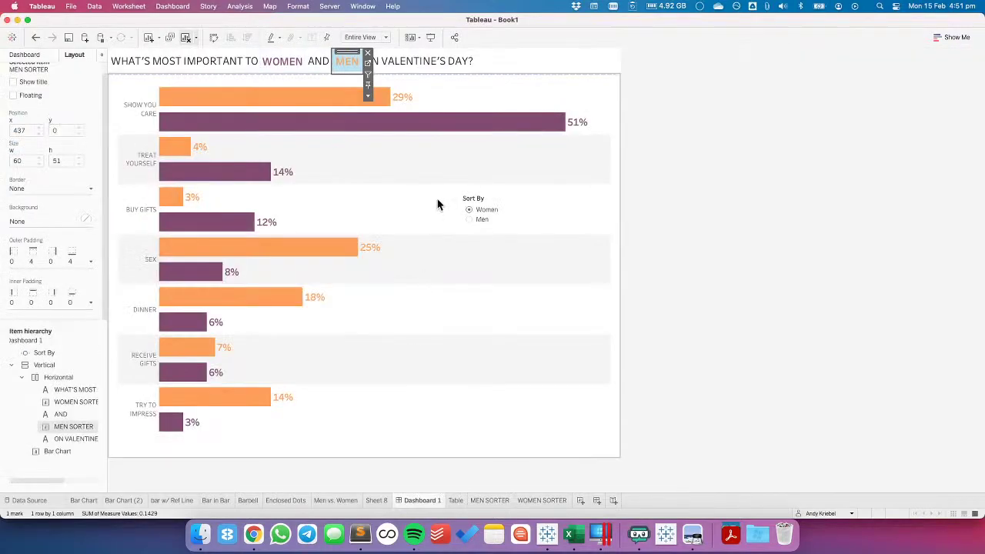
# Adjust the spacing after the MEN header in the dashboard title
pyautogui.click(365, 61)
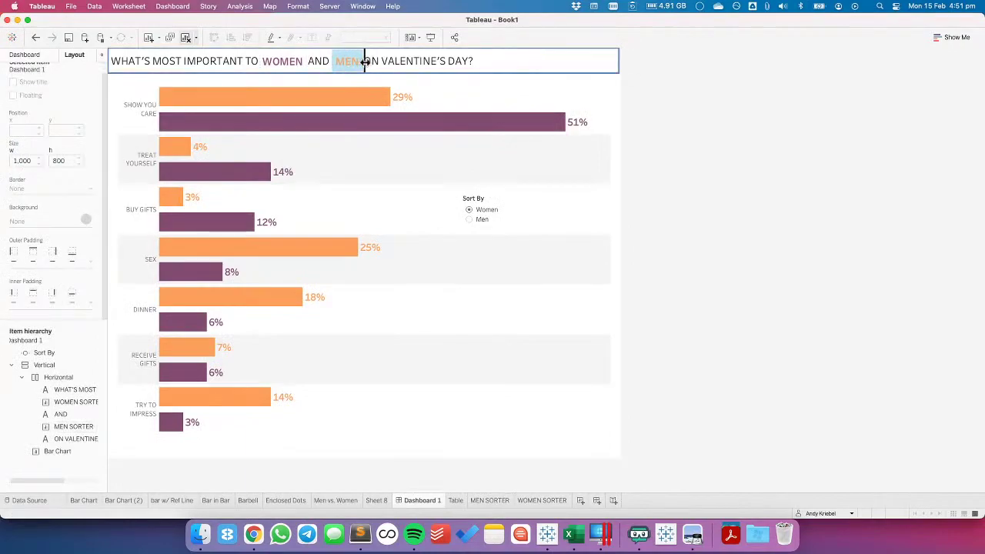
pyautogui.moveTo(365, 62); pyautogui.dragTo(368, 67)
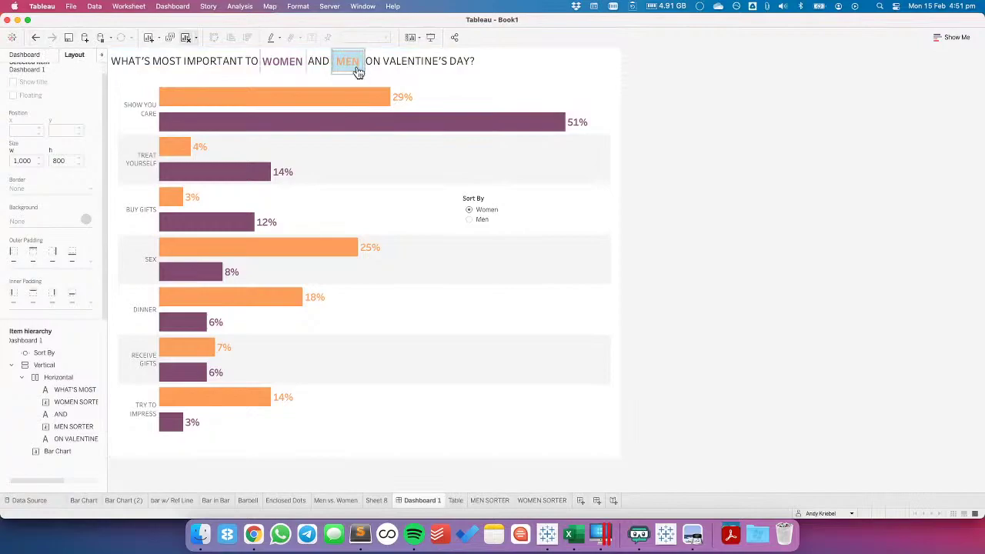
pyautogui.click(281, 55)
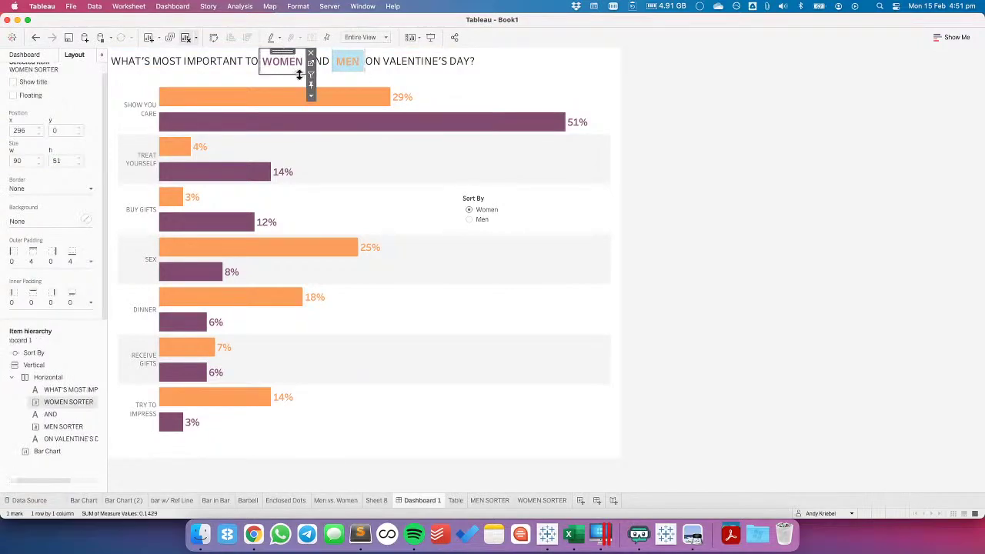
pyautogui.click(343, 58)
pyautogui.click(742, 143)
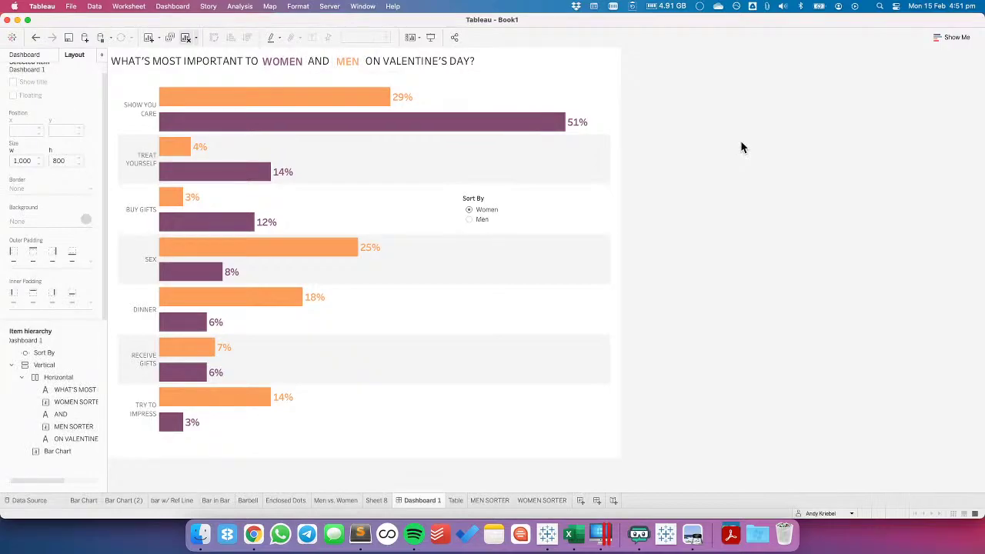
# Set the MEN header object to Entire View after trying Fit Width and Fit Height
pyautogui.click(350, 53)
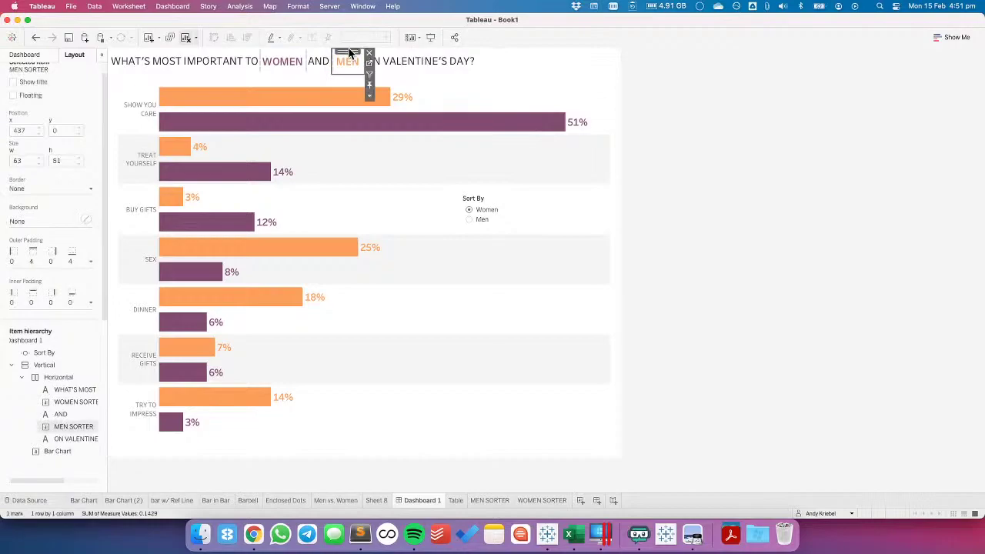
pyautogui.click(362, 37)
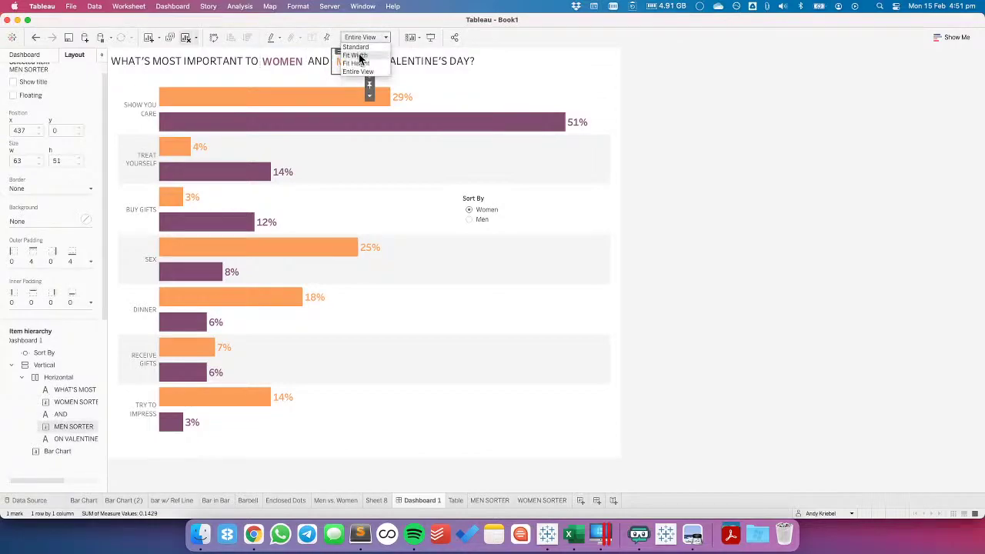
pyautogui.click(362, 40)
pyautogui.click(362, 38)
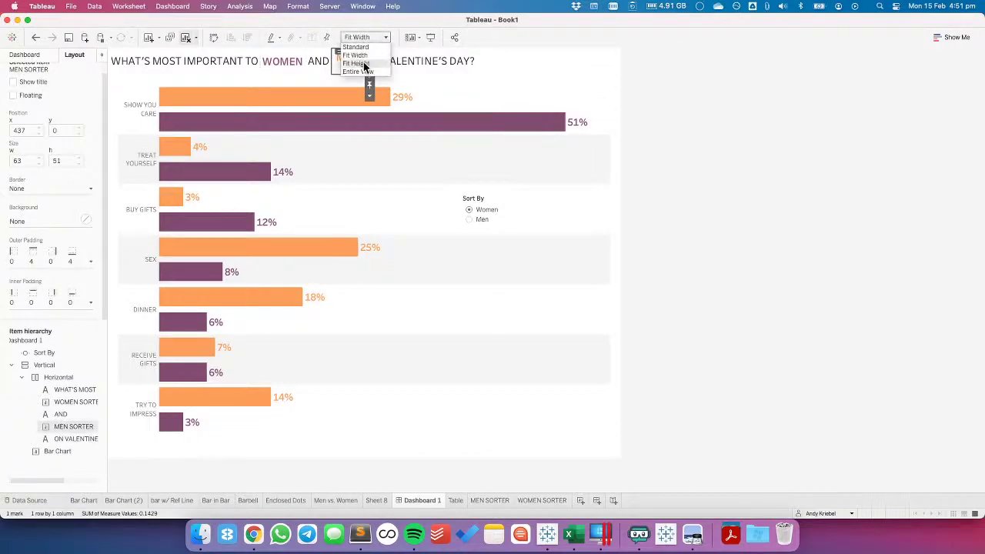
pyautogui.click(361, 60)
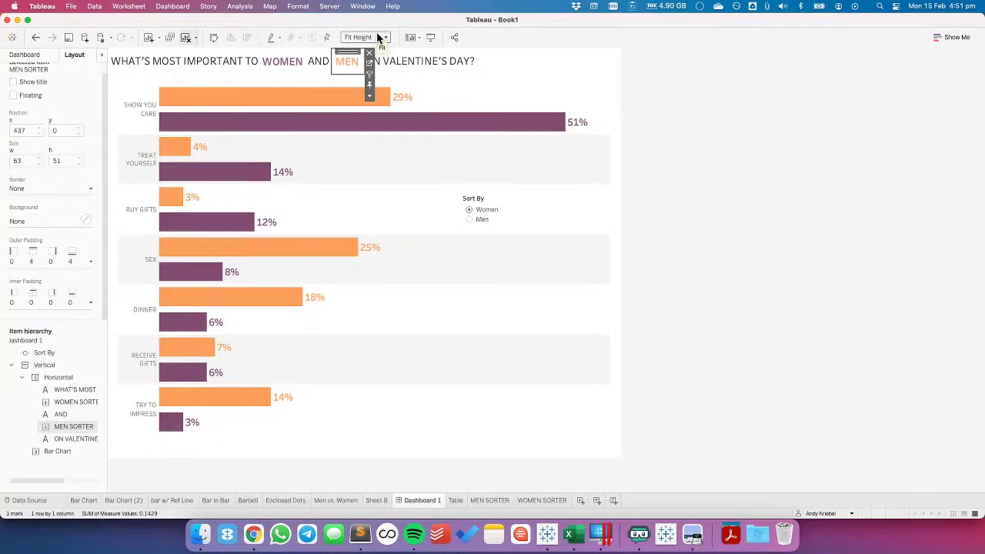
pyautogui.click(378, 39)
pyautogui.click(365, 71)
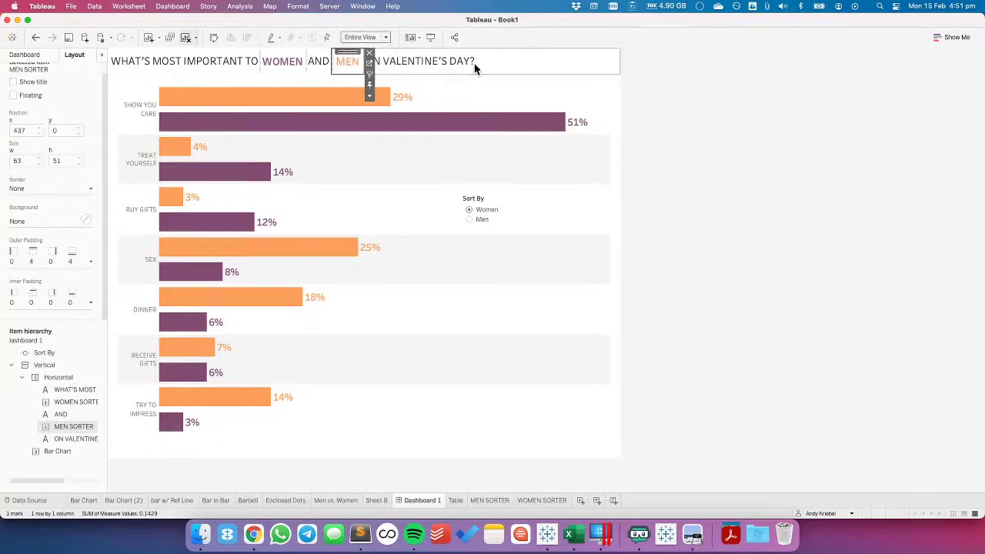
pyautogui.click(724, 80)
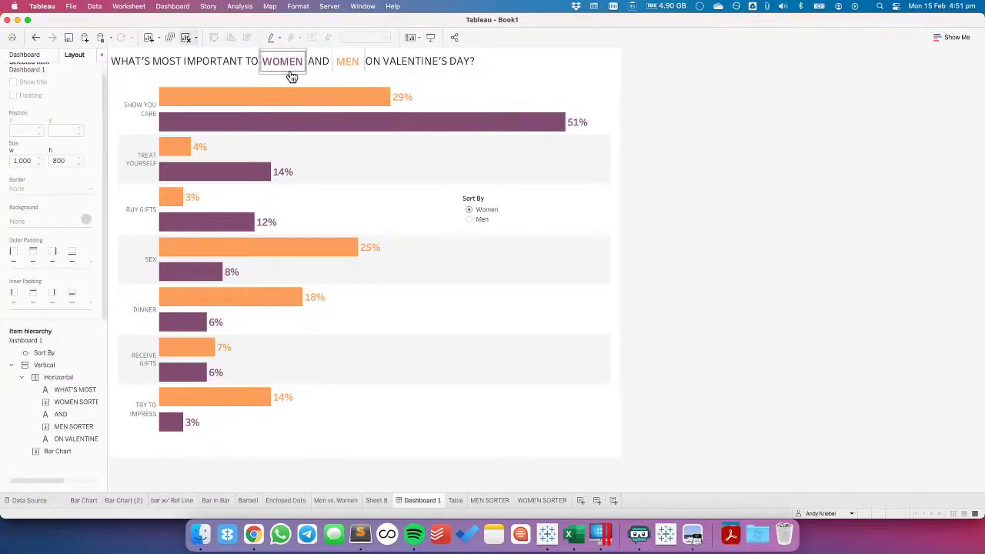
# Set the MEN SORTER label font size to 16
pyautogui.click(489, 500)
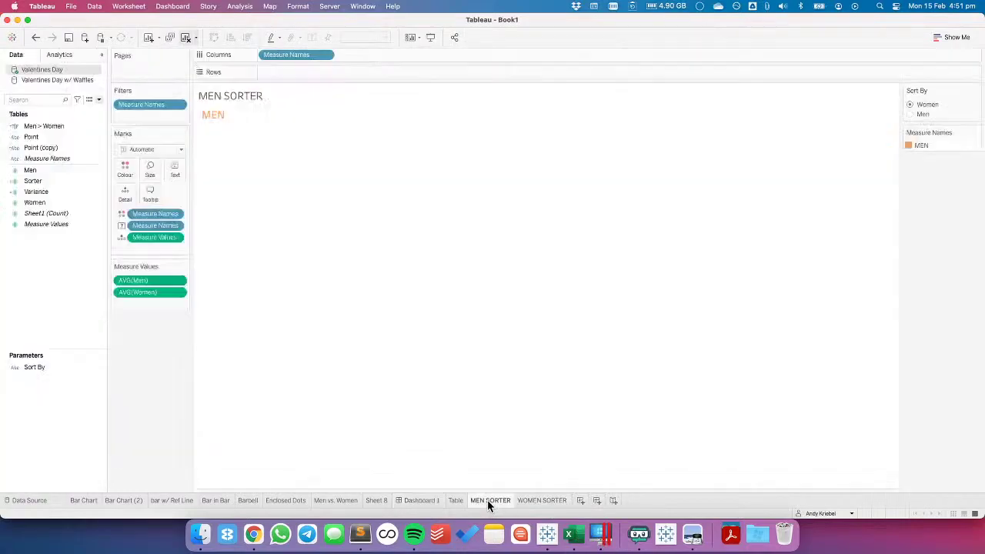
pyautogui.click(149, 171)
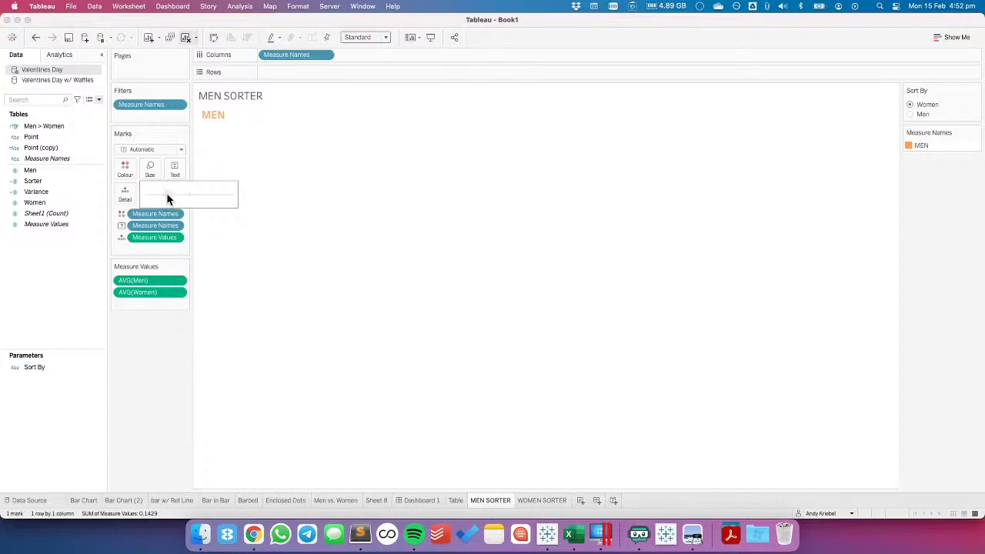
pyautogui.click(175, 169)
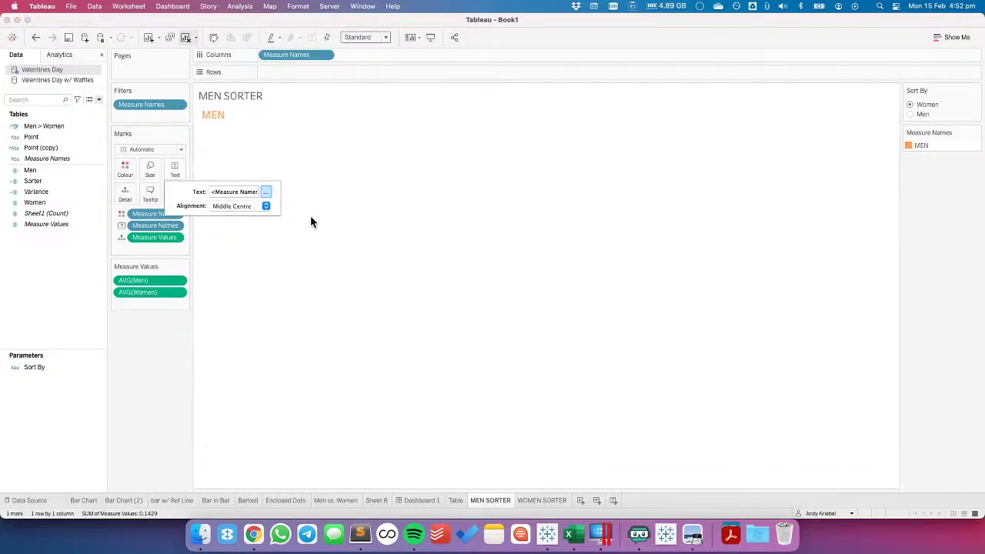
pyautogui.click(266, 191)
pyautogui.click(458, 200)
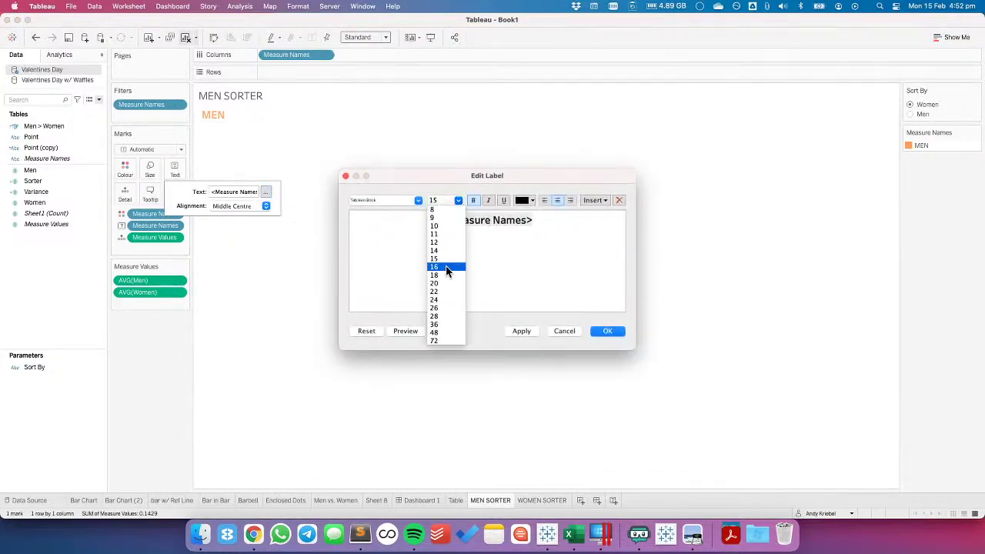
pyautogui.click(447, 267)
pyautogui.click(487, 223)
pyautogui.click(458, 200)
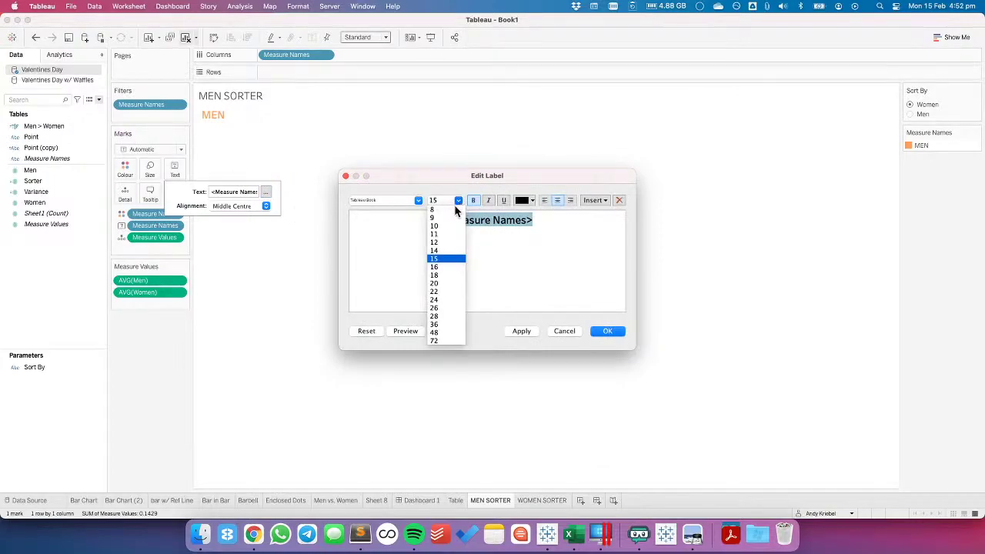
pyautogui.click(443, 267)
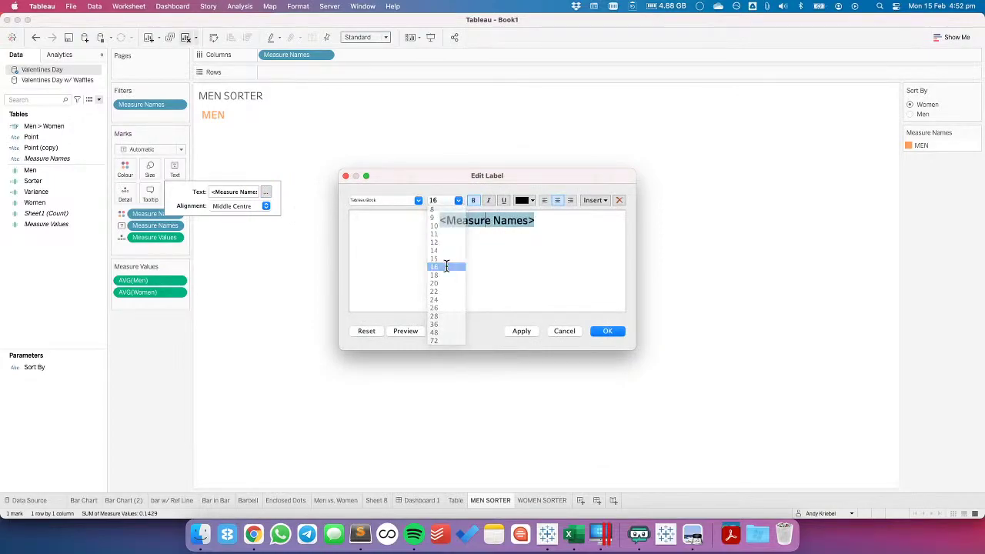
pyautogui.click(608, 331)
# Set the WOMEN SORTER label font size to 16 and return to Dashboard 1
pyautogui.click(543, 500)
pyautogui.click(174, 170)
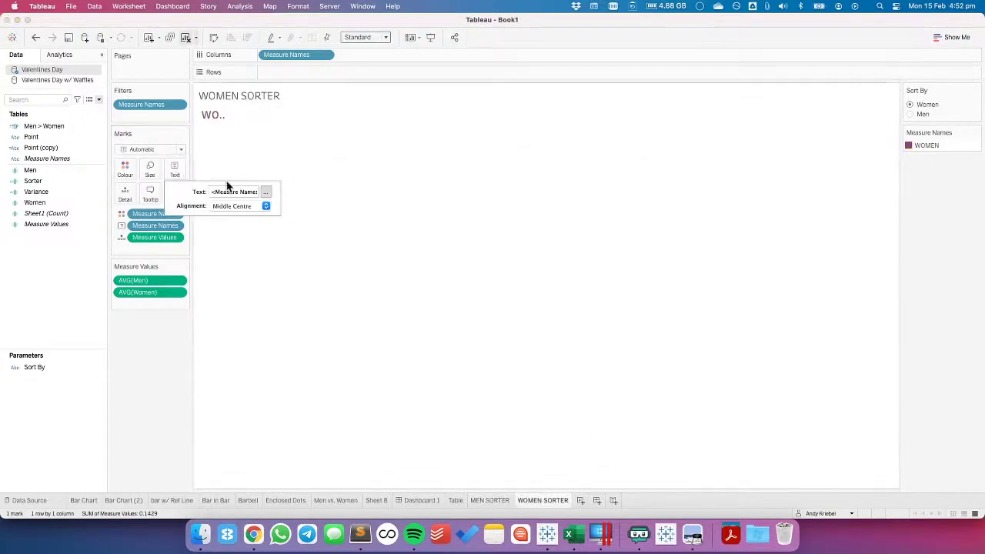
pyautogui.click(264, 191)
pyautogui.click(475, 220)
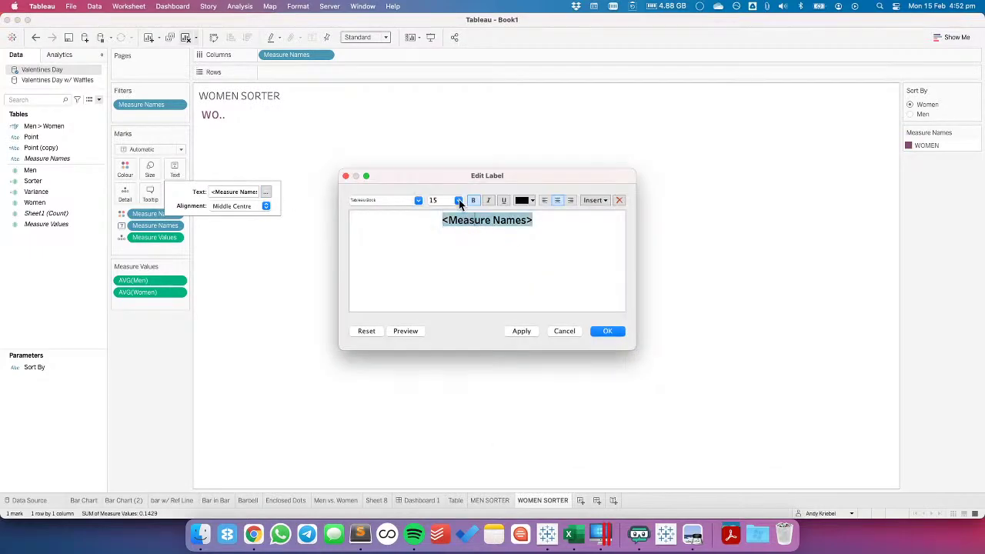
pyautogui.click(458, 200)
pyautogui.click(444, 267)
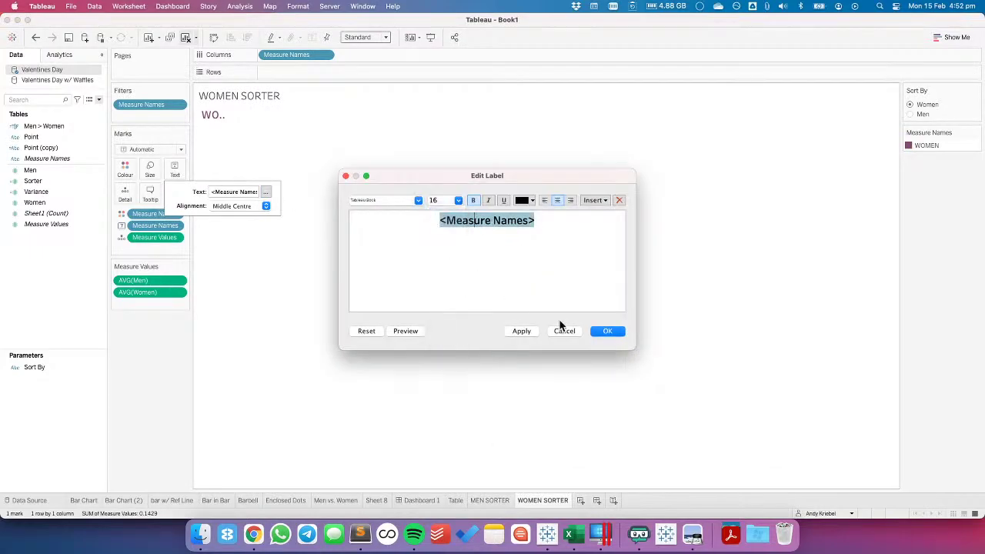
pyautogui.click(605, 333)
pyautogui.click(427, 498)
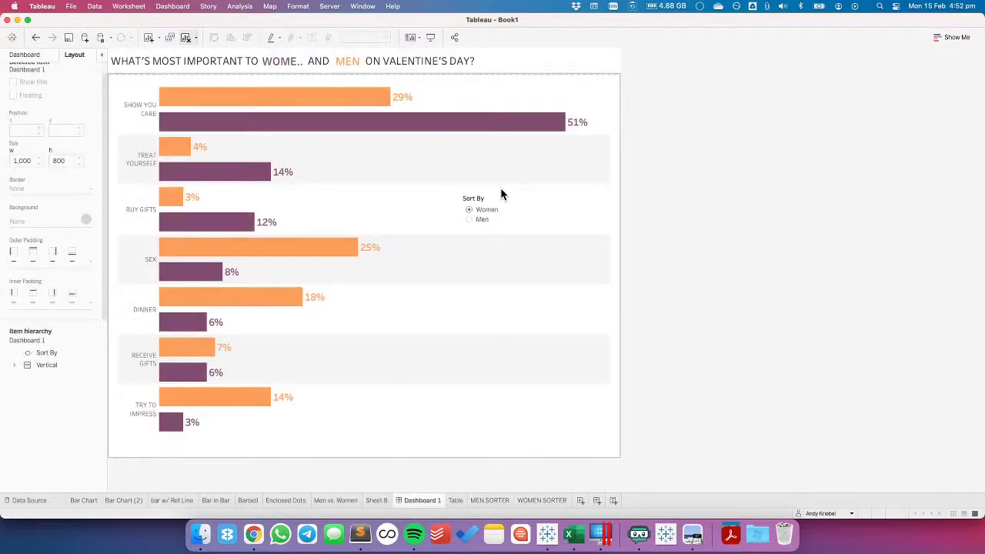
# Widen the WOMEN header to show fully and add MEN SORTER as a source of the sort parameter action
pyautogui.click(306, 60)
pyautogui.moveTo(310, 61); pyautogui.dragTo(309, 59)
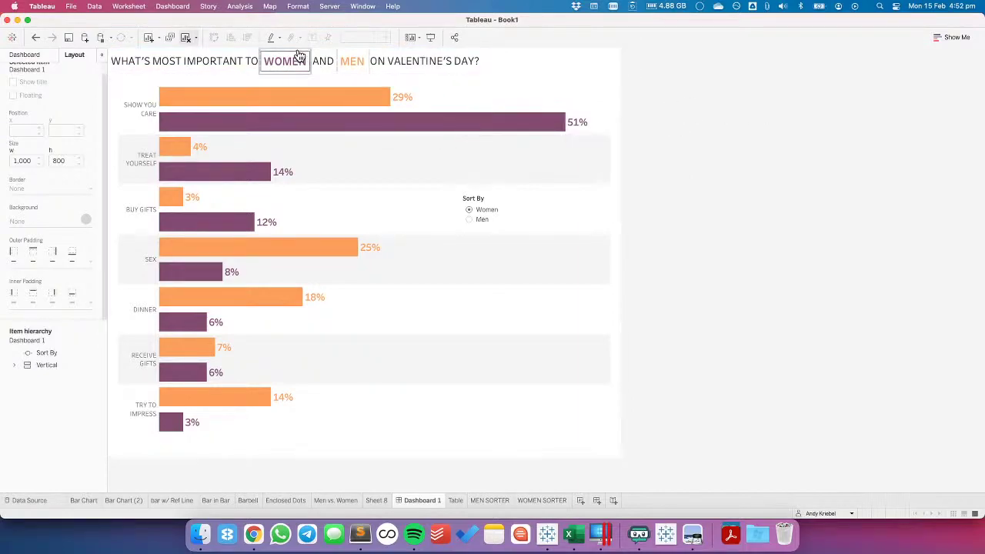
pyautogui.click(171, 8)
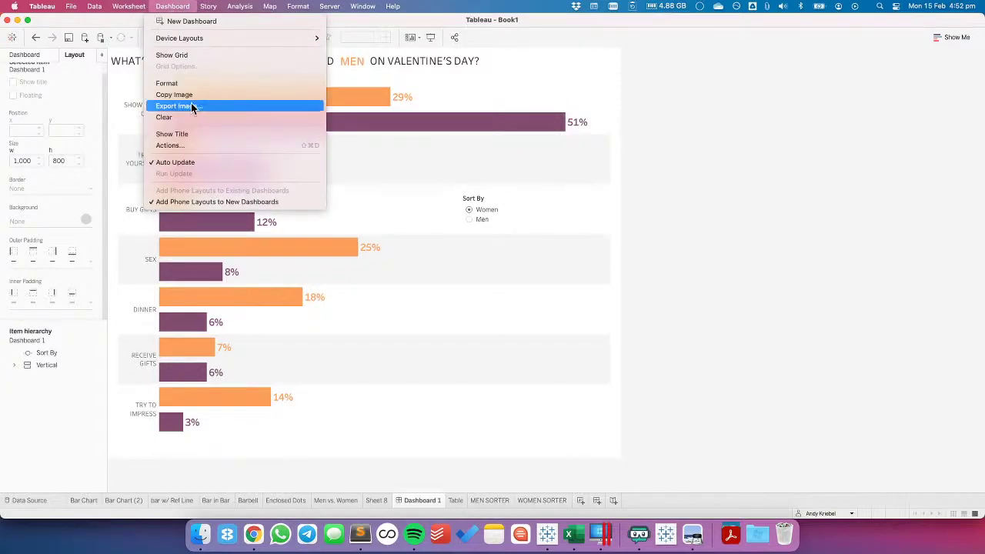
pyautogui.click(197, 144)
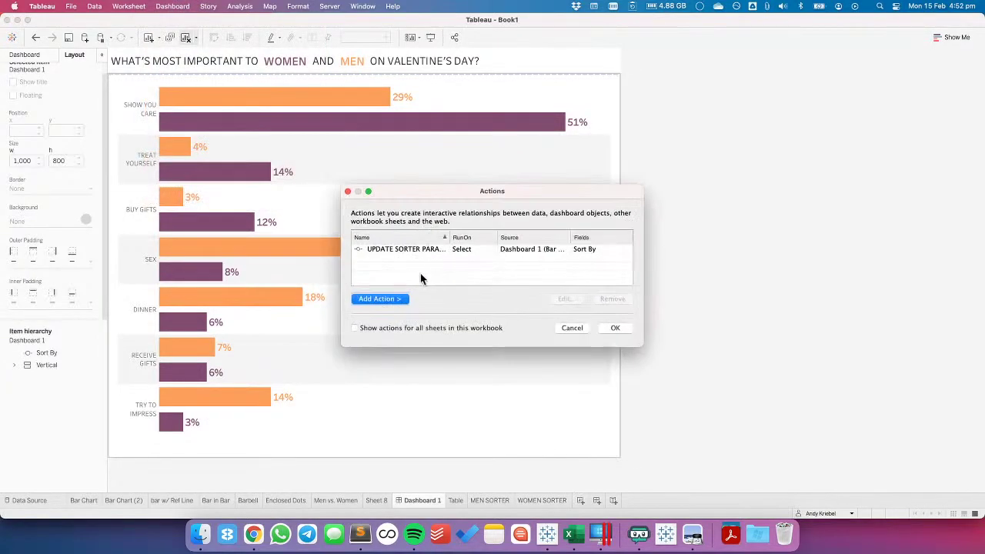
pyautogui.doubleClick(407, 248)
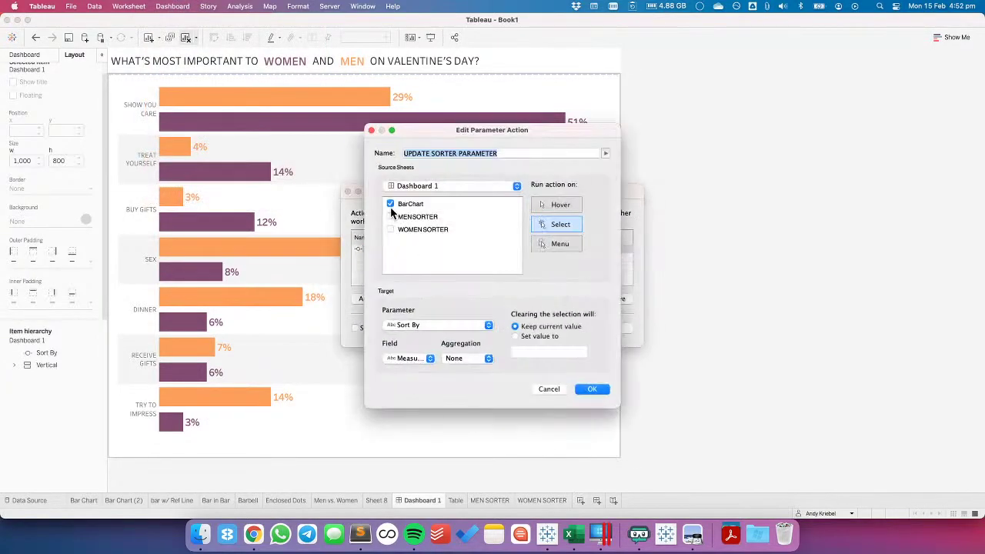
pyautogui.click(391, 217)
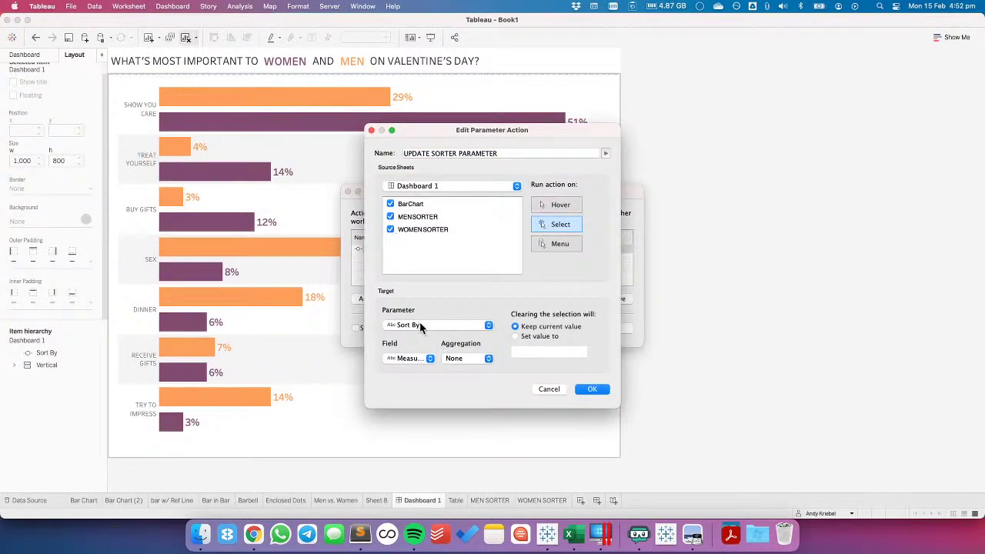
pyautogui.click(592, 389)
pyautogui.click(608, 329)
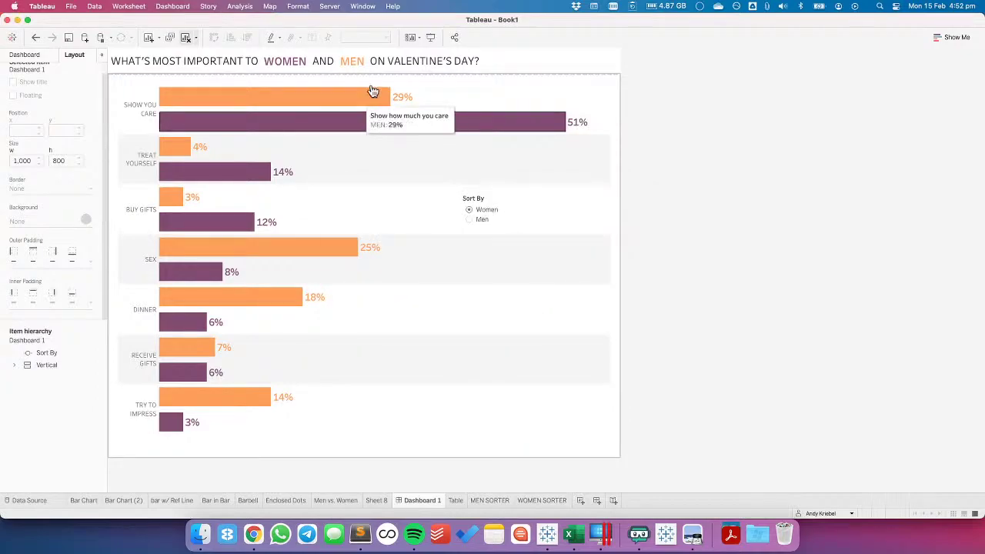
# Recheck the UPDATE SORTER PARAMETER action's settings, then open the MEN SORTER worksheet
pyautogui.click(363, 69)
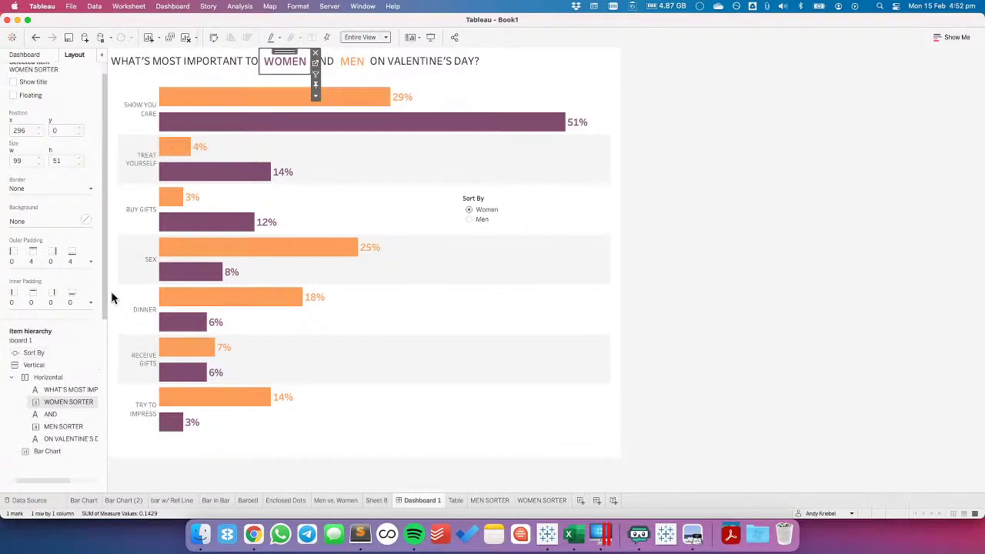
pyautogui.click(185, 9)
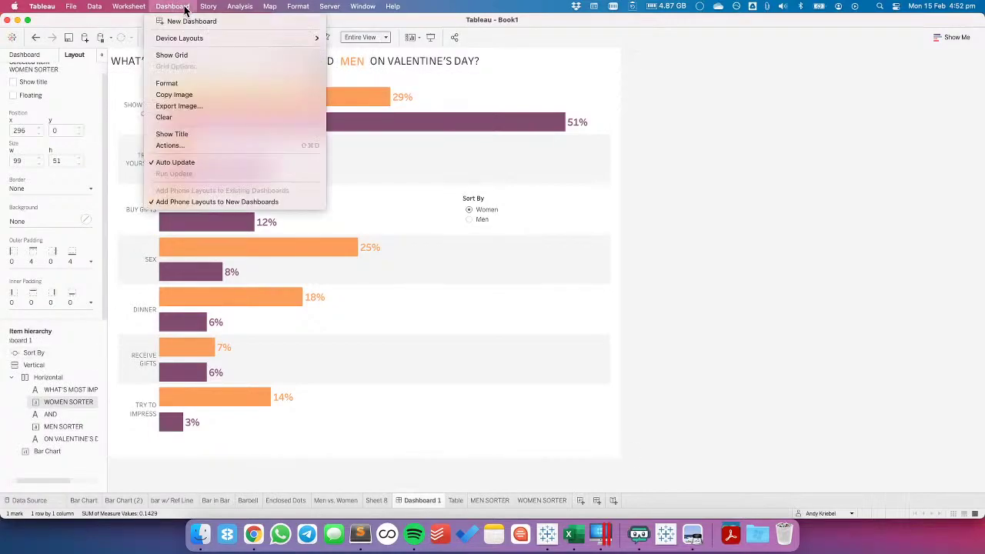
pyautogui.click(175, 145)
pyautogui.doubleClick(430, 251)
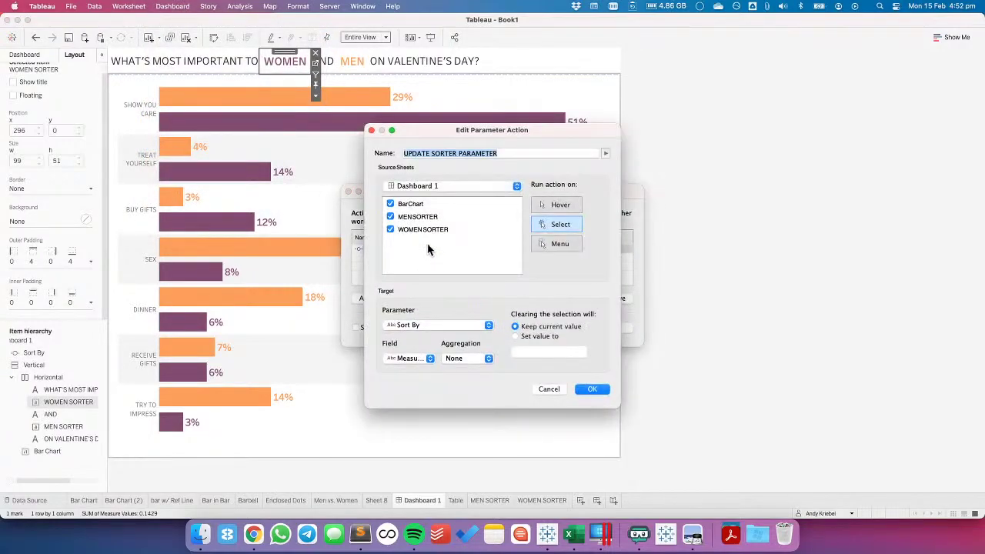
pyautogui.click(408, 359)
pyautogui.click(403, 312)
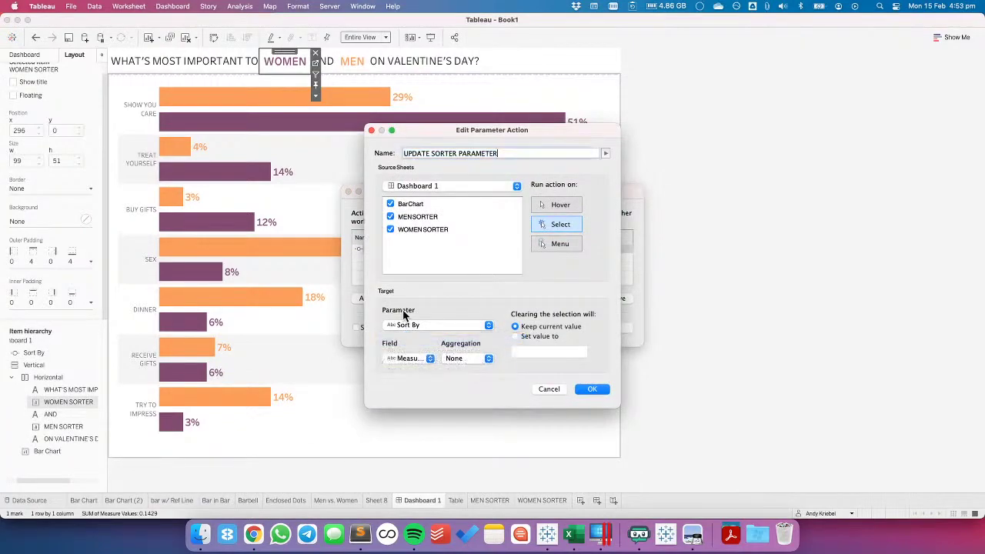
pyautogui.click(586, 390)
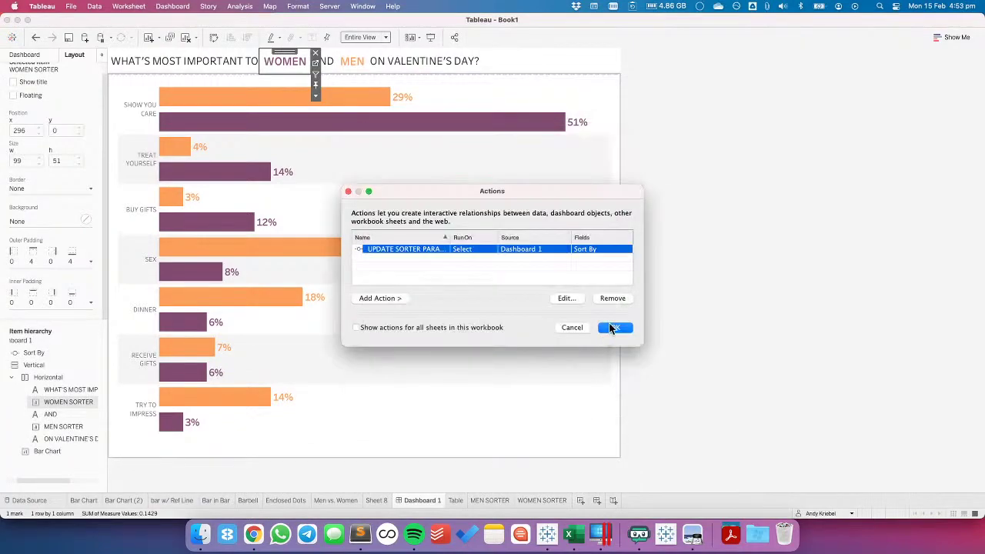
pyautogui.click(614, 329)
pyautogui.click(488, 501)
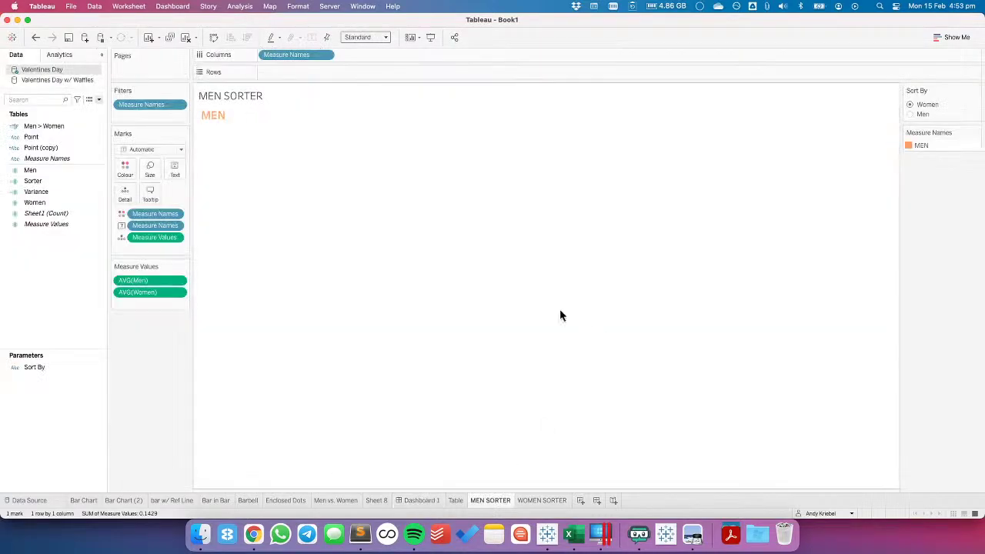
# Review the sort parameter action from the MEN SORTER sheet, leaving it unchanged
pyautogui.click(212, 118)
pyautogui.click(211, 119)
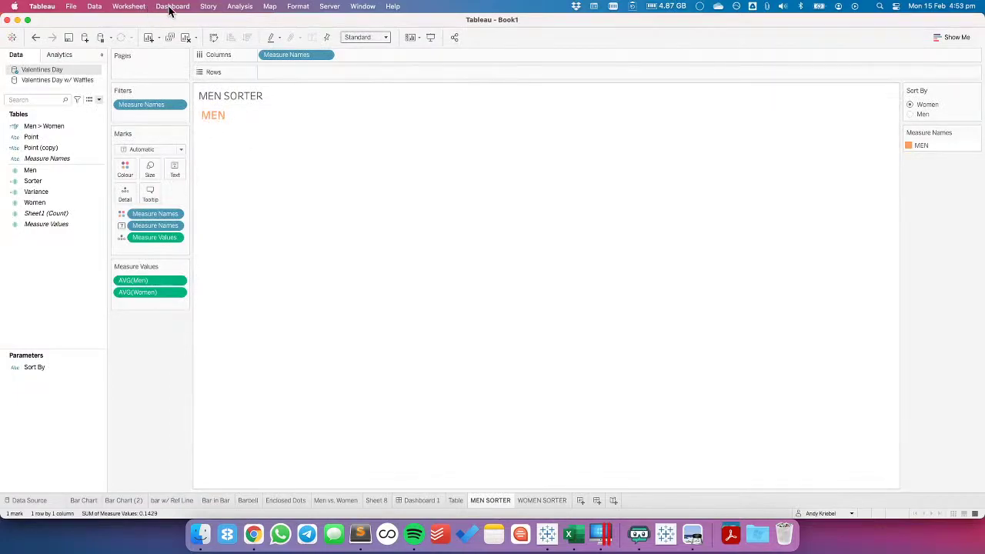
pyautogui.click(137, 7)
pyautogui.click(150, 78)
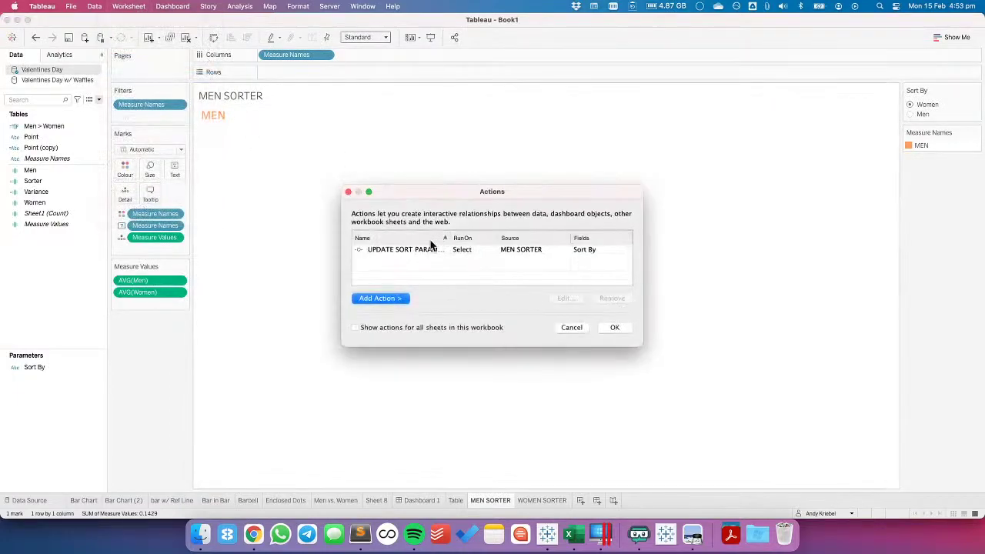
pyautogui.click(420, 251)
pyautogui.doubleClick(419, 251)
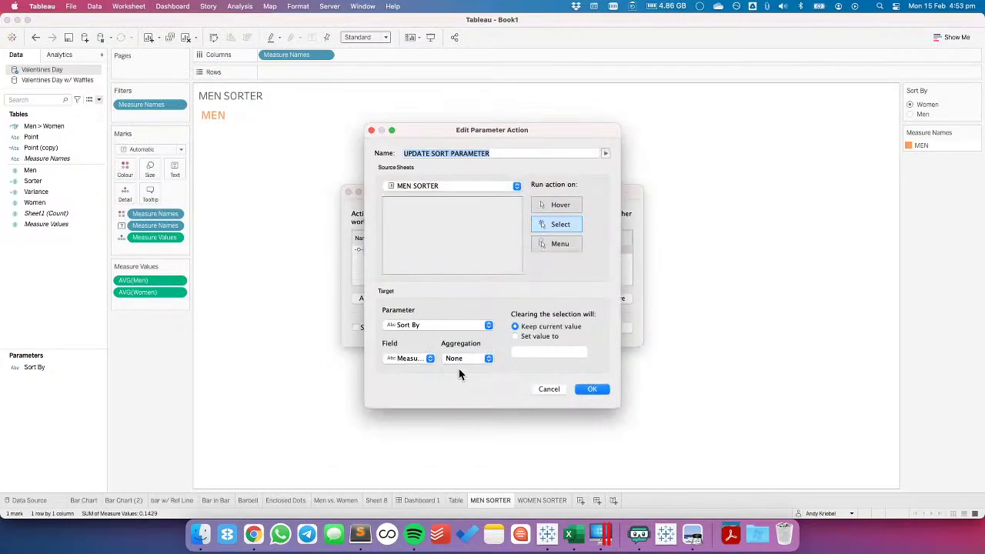
pyautogui.click(550, 388)
pyautogui.click(577, 326)
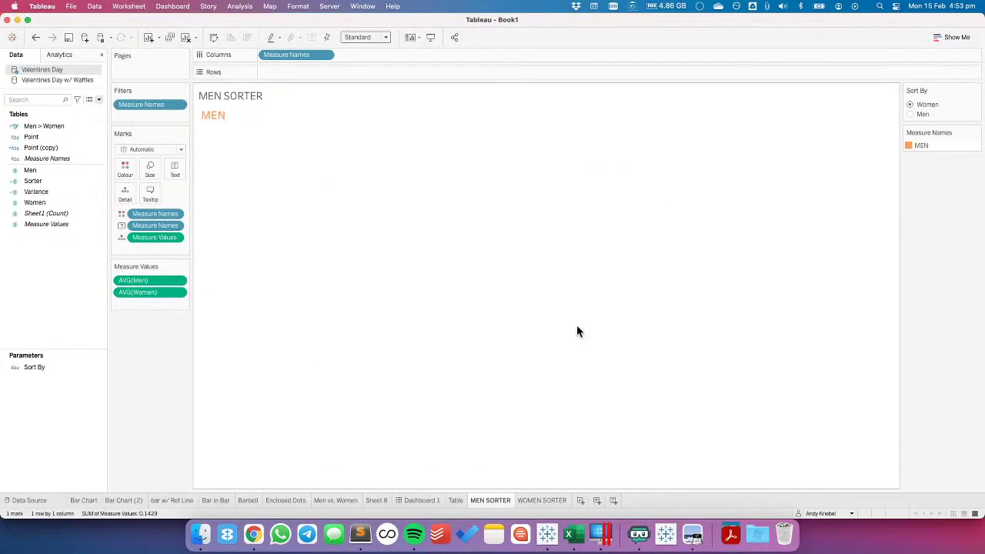
# Show the hidden WOMEN data from the colour legend, then undo it back to Dashboard 1
pyautogui.click(976, 133)
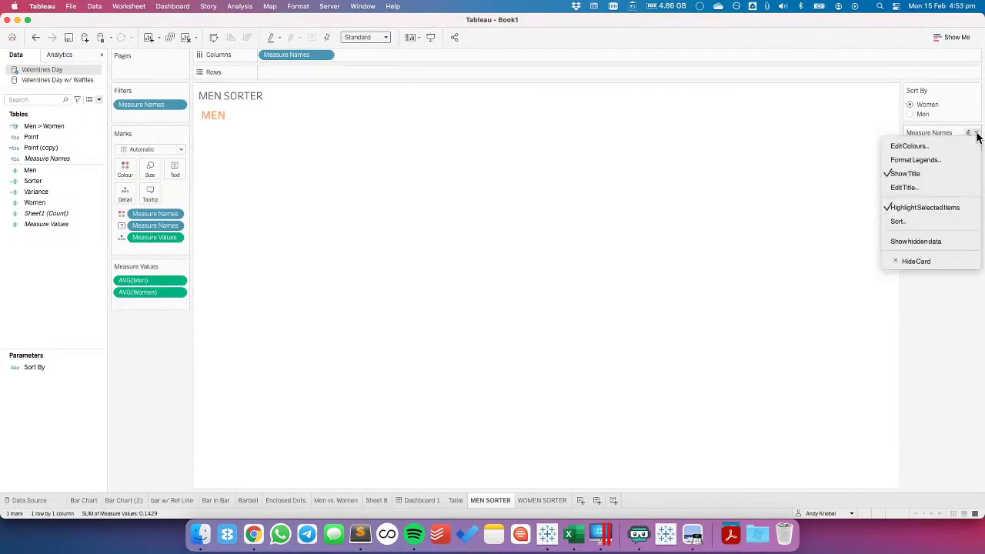
pyautogui.click(910, 239)
pyautogui.click(243, 117)
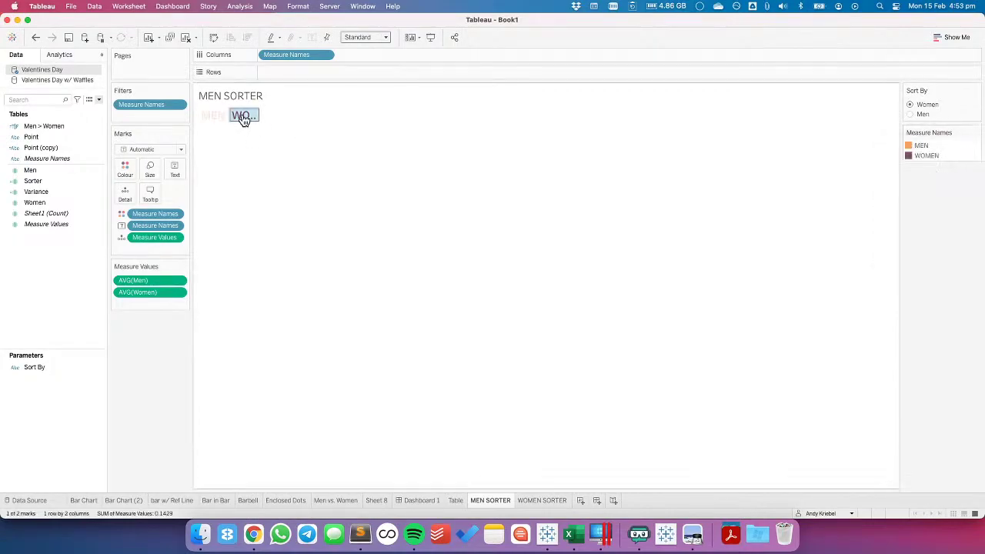
pyautogui.click(216, 117)
pyautogui.click(236, 115)
pyautogui.click(36, 38)
pyautogui.click(36, 38)
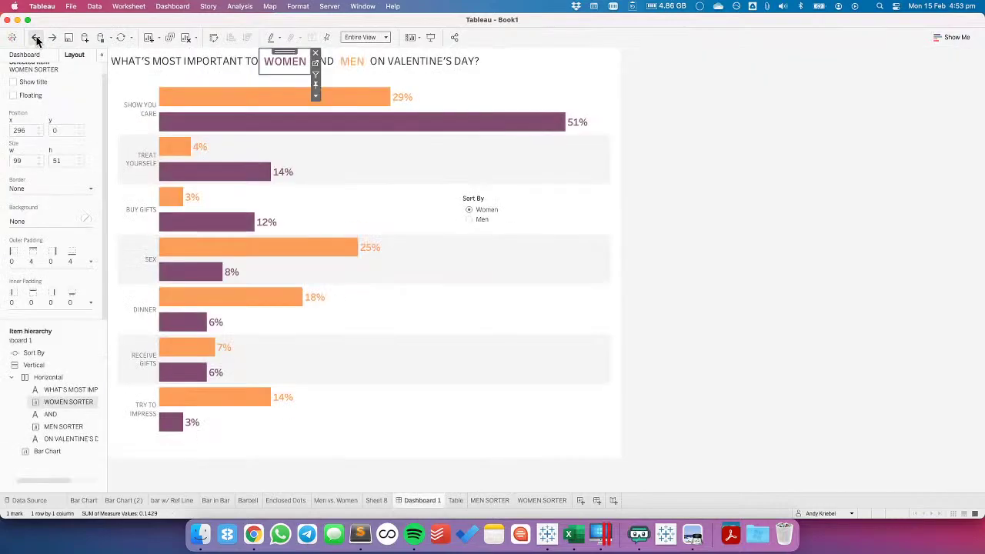
pyautogui.click(677, 354)
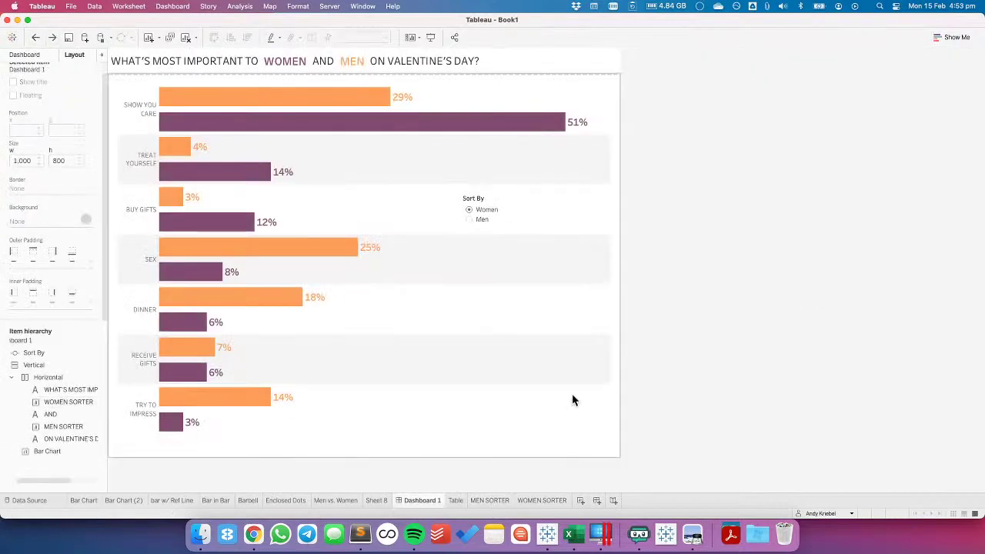
# From MEN SORTER, inspect the Sort By parameter and Measure Names aliases, then go back to Dashboard 1
pyautogui.click(485, 500)
pyautogui.rightClick(51, 366)
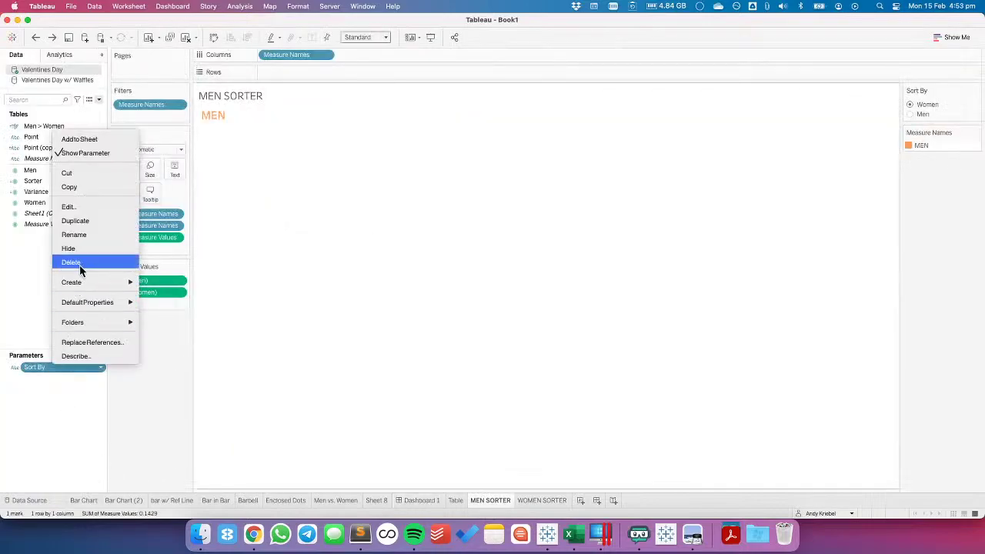
pyautogui.click(80, 213)
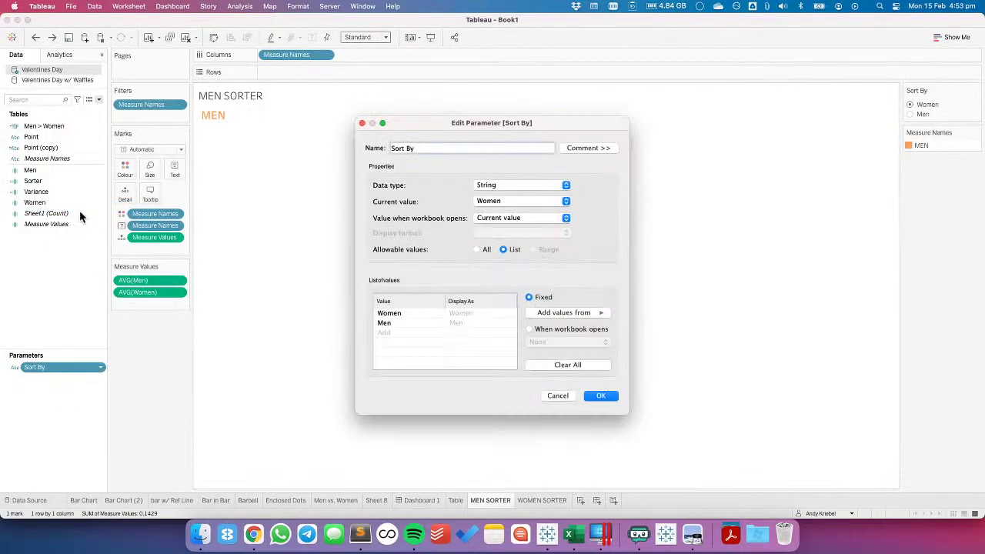
pyautogui.click(557, 396)
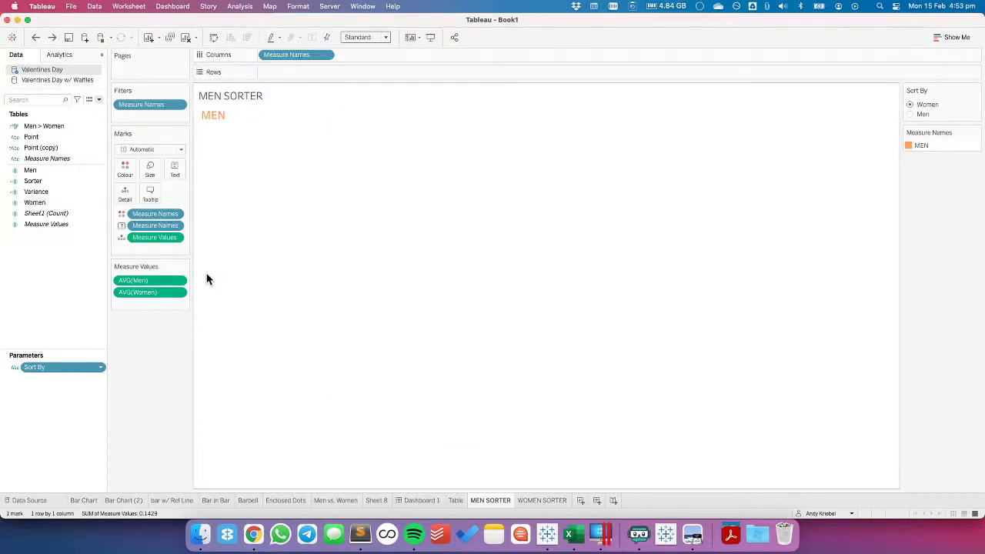
pyautogui.rightClick(61, 157)
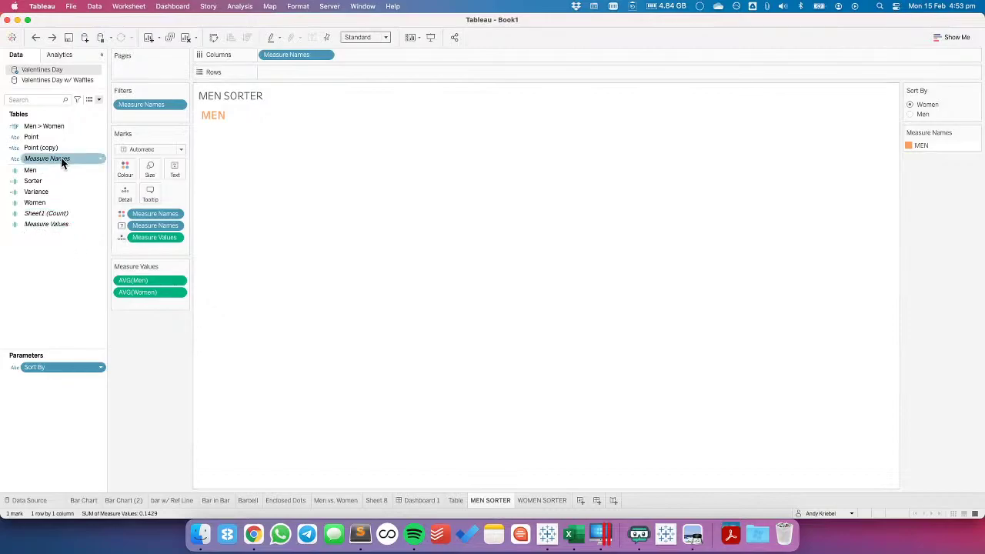
pyautogui.click(95, 223)
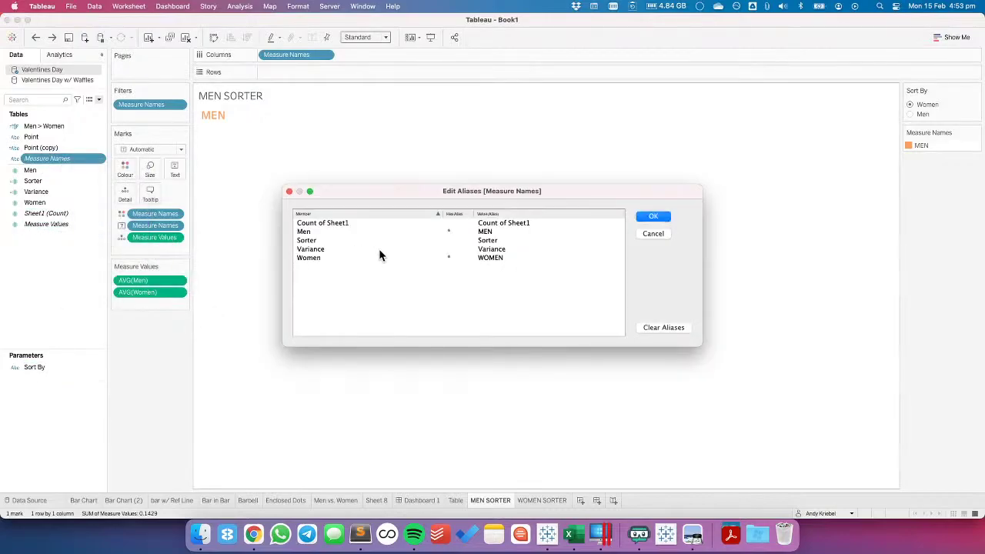
pyautogui.click(653, 217)
pyautogui.click(420, 500)
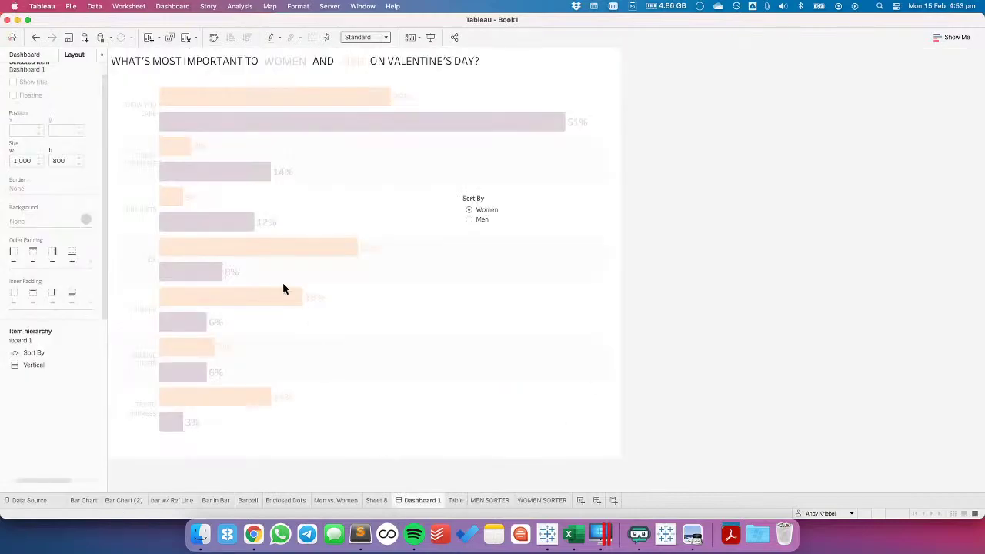
# Test sorting the bars by Men, then by Women, from the header boxes
pyautogui.click(353, 62)
pyautogui.click(292, 65)
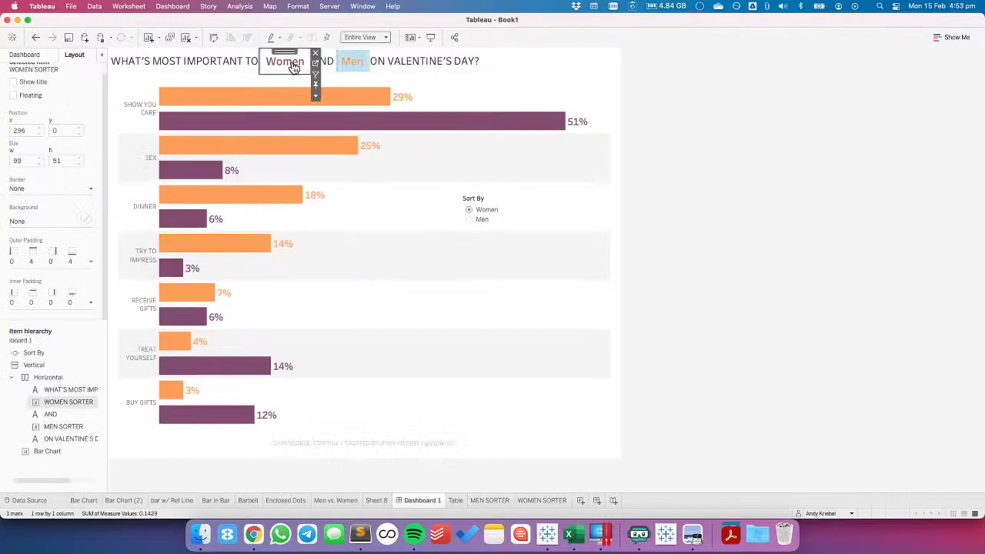
pyautogui.click(289, 65)
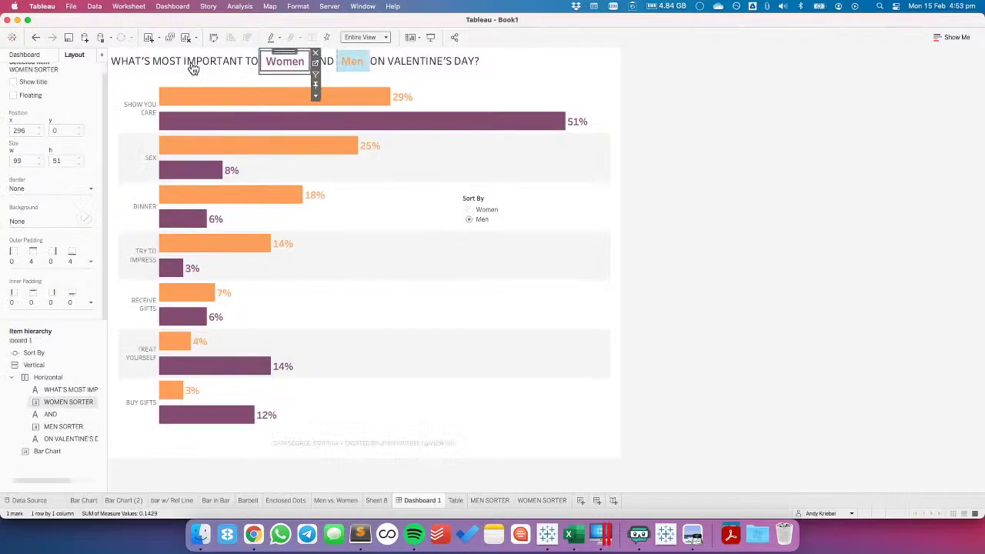
# Retype the title start in sentence case ('What…') and change AND to lowercase 'and'
pyautogui.doubleClick(178, 61)
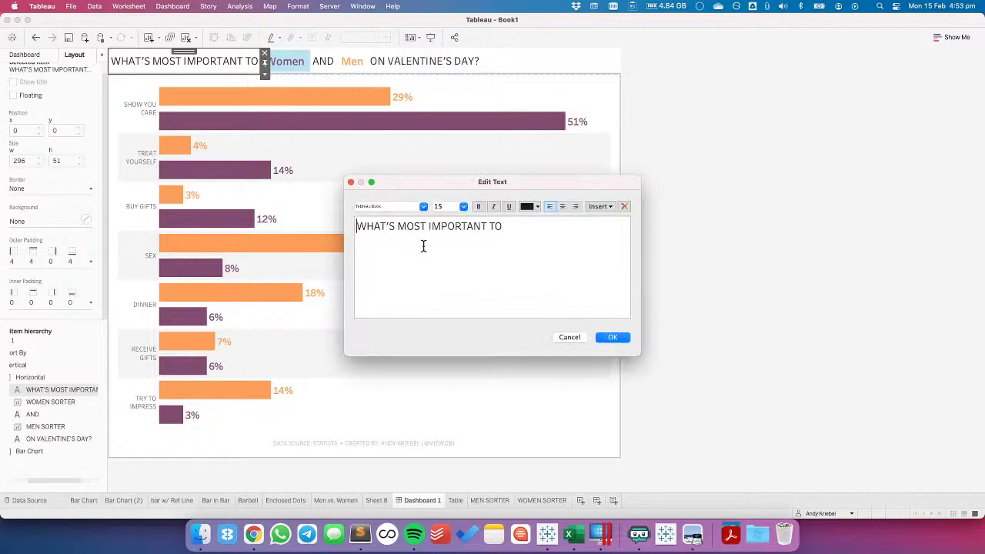
pyautogui.press('super+a')
pyautogui.write('What')
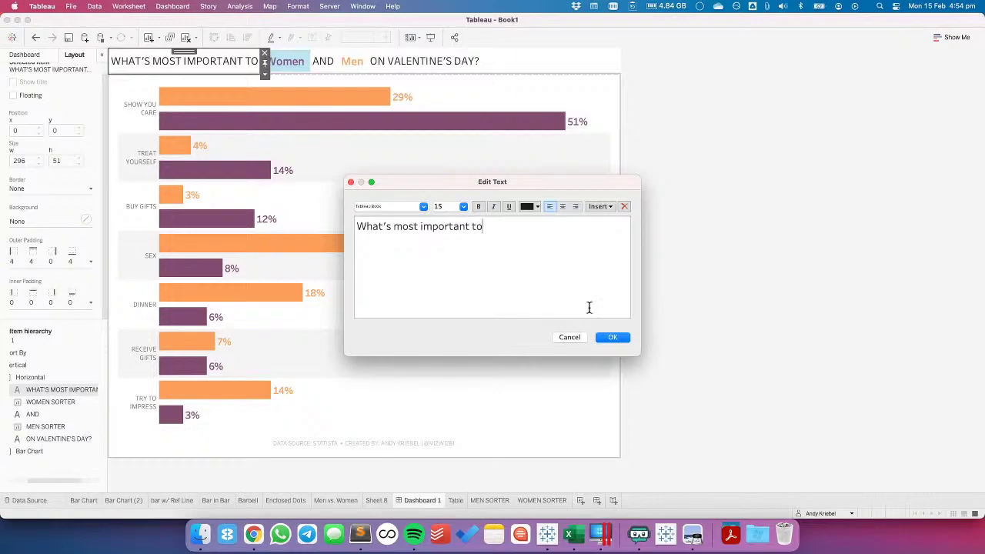
pyautogui.click(612, 337)
pyautogui.doubleClick(323, 61)
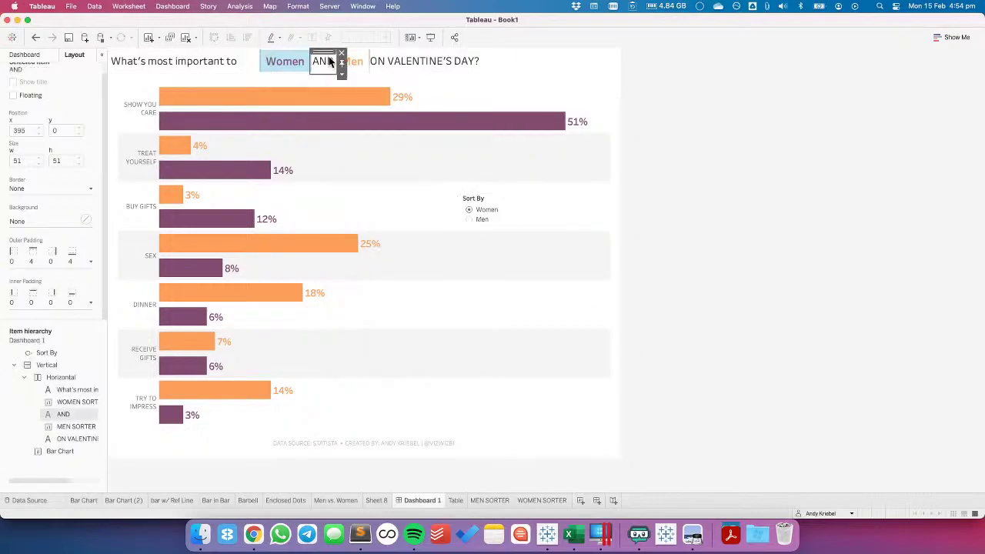
pyautogui.moveTo(509, 227); pyautogui.dragTo(453, 223)
pyautogui.write('and')
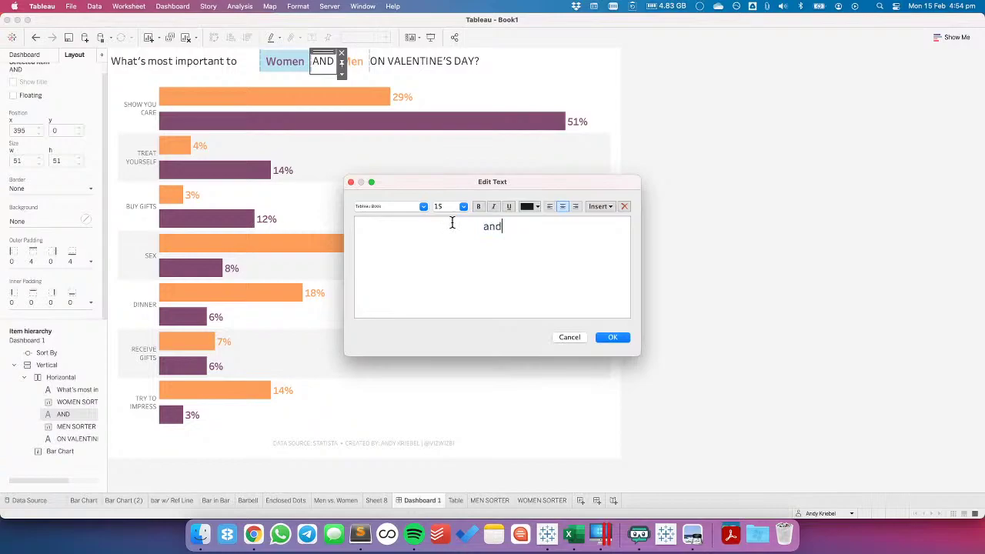
pyautogui.click(612, 337)
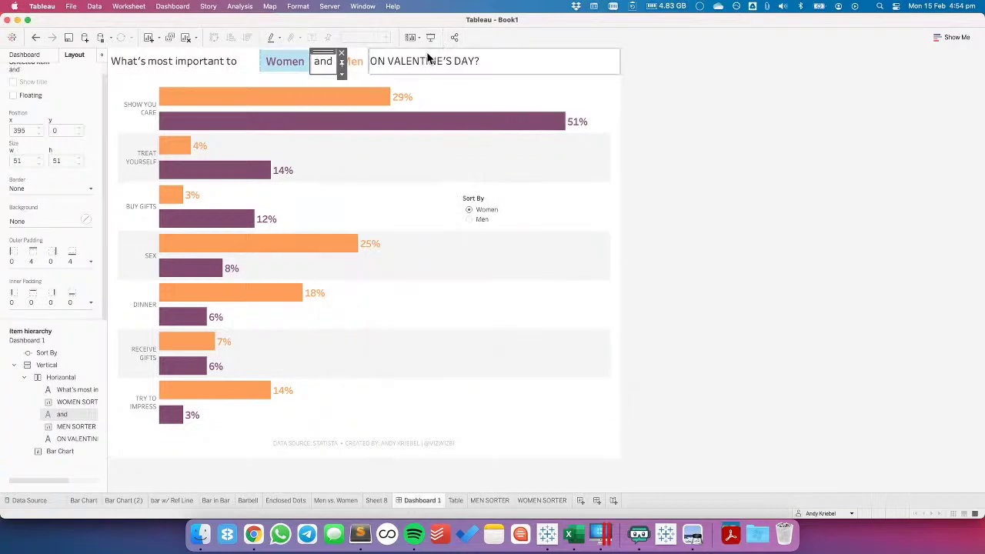
# Replace the title ending with 'on Valentine's Day'
pyautogui.click(427, 61)
pyautogui.doubleClick(427, 60)
pyautogui.moveTo(479, 226); pyautogui.dragTo(293, 213)
pyautogui.write('on Valet')
pyautogui.press('BackSpace')
pyautogui.write('nine')
pyautogui.press('BackSpace')
pyautogui.press('BackSpace')
pyautogui.press('BackSpace')
pyautogui.write("tine's Day")
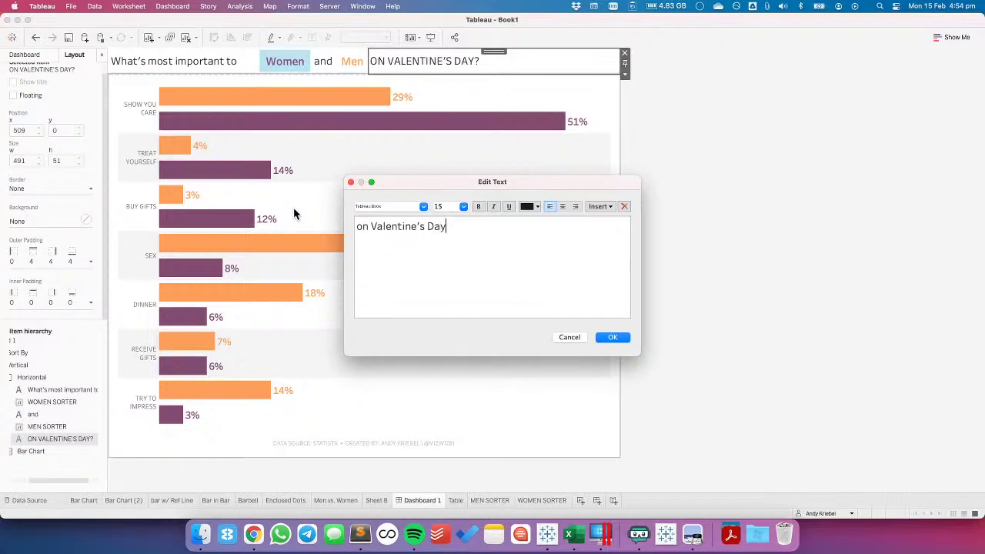
pyautogui.click(622, 339)
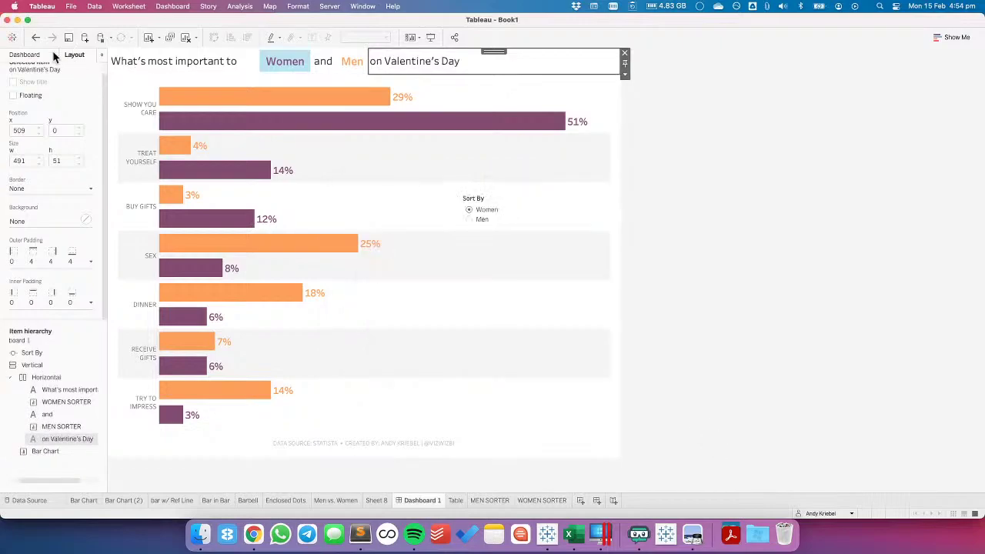
# Undo the title rewrites and earlier changes to restore the all-caps headline
pyautogui.click(36, 37)
pyautogui.click(36, 37)
pyautogui.click(37, 37)
pyautogui.click(36, 37)
pyautogui.click(36, 37)
pyautogui.click(36, 37)
pyautogui.click(36, 37)
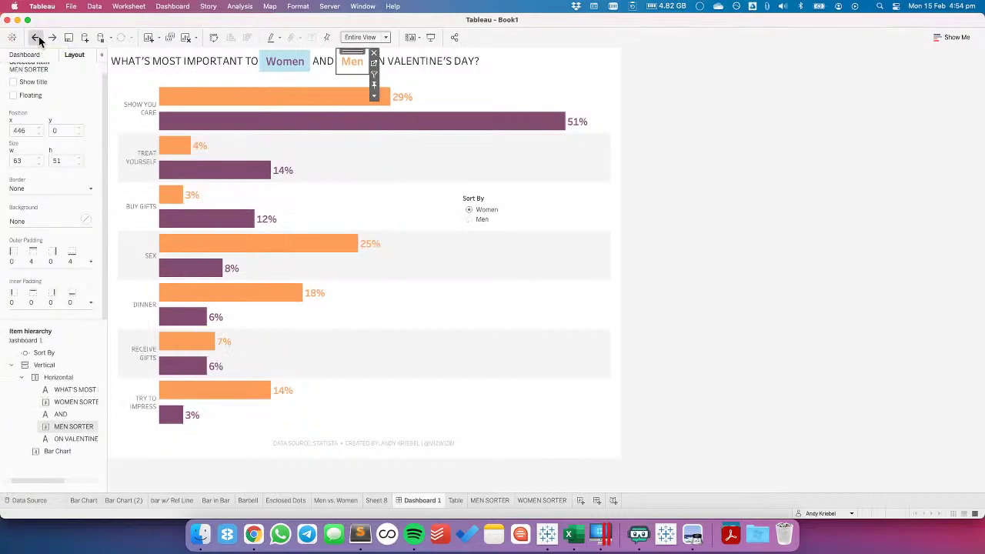
pyautogui.click(36, 37)
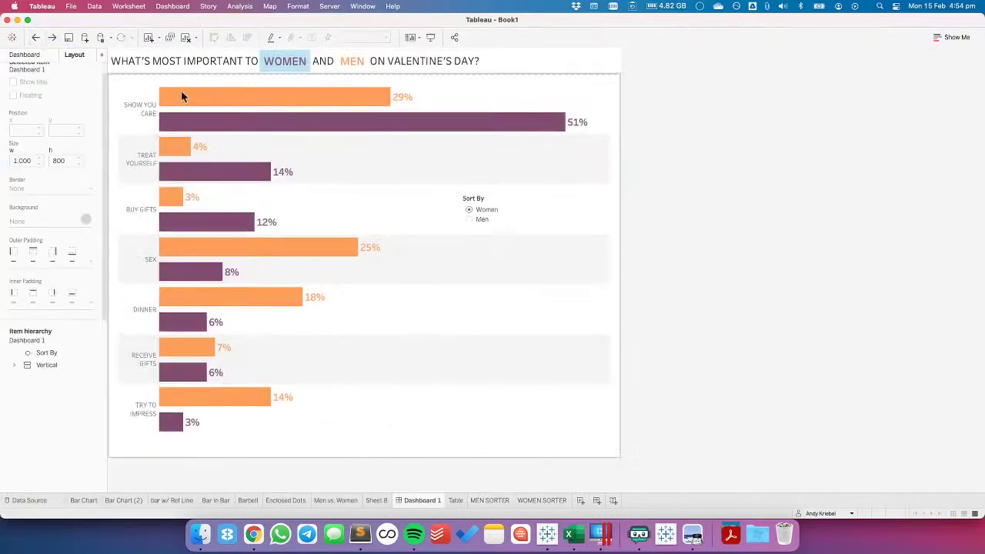
# Change the Sorter calculation to compare against 'MEN' and check the header sorters on the dashboard
pyautogui.click(484, 500)
pyautogui.rightClick(34, 183)
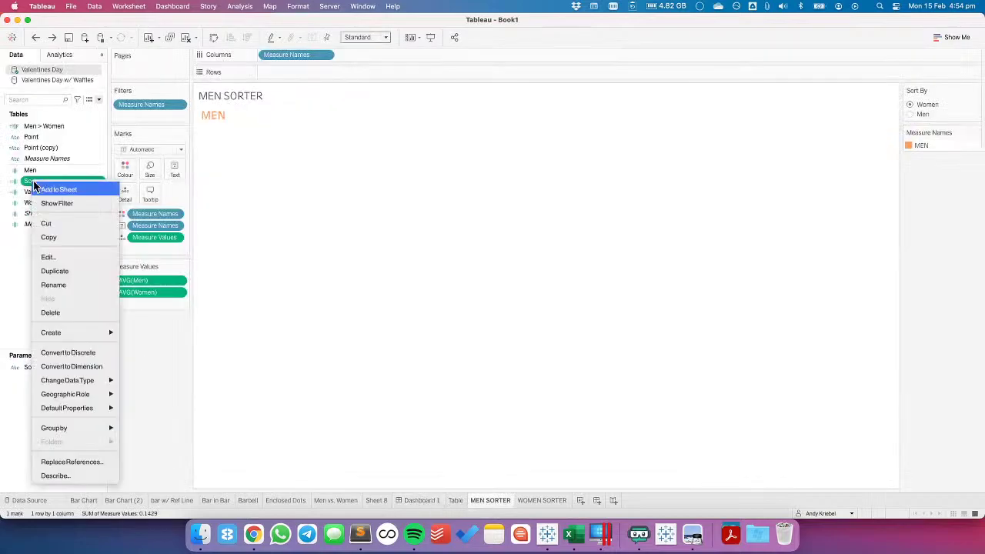
pyautogui.click(47, 256)
pyautogui.doubleClick(530, 245)
pyautogui.write('MEN')
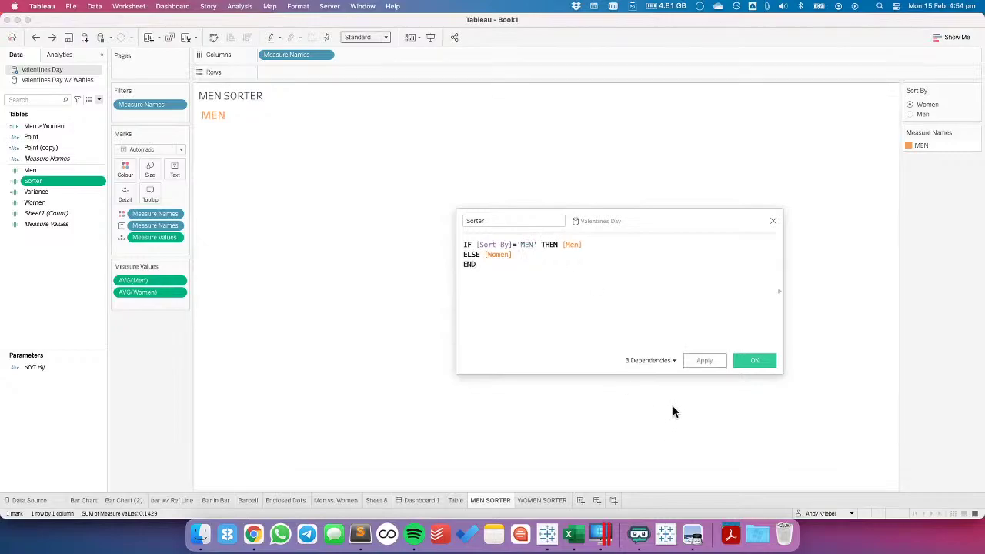
pyautogui.click(427, 500)
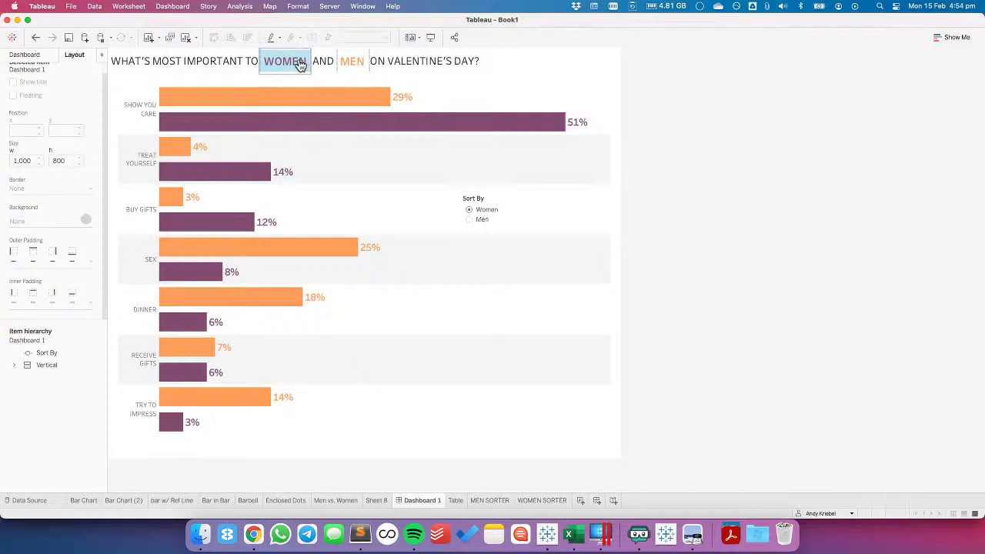
pyautogui.click(350, 64)
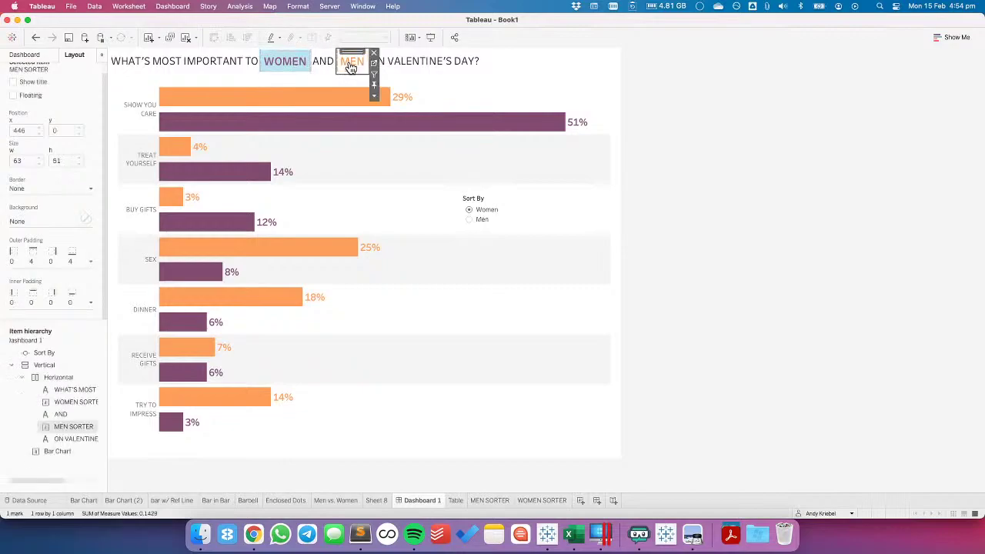
pyautogui.click(293, 65)
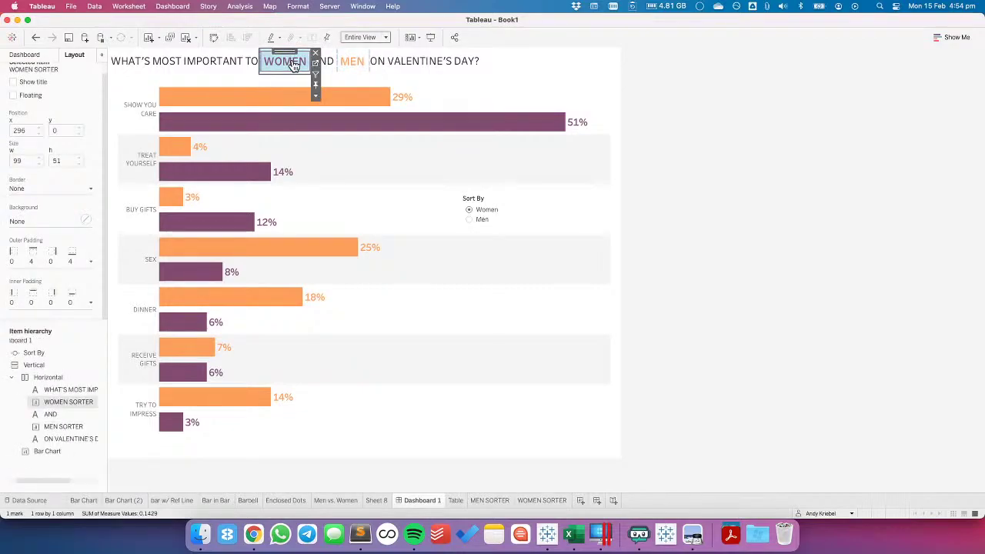
# Rename the Sort By parameter list values to uppercase WOMEN and MEN
pyautogui.click(491, 501)
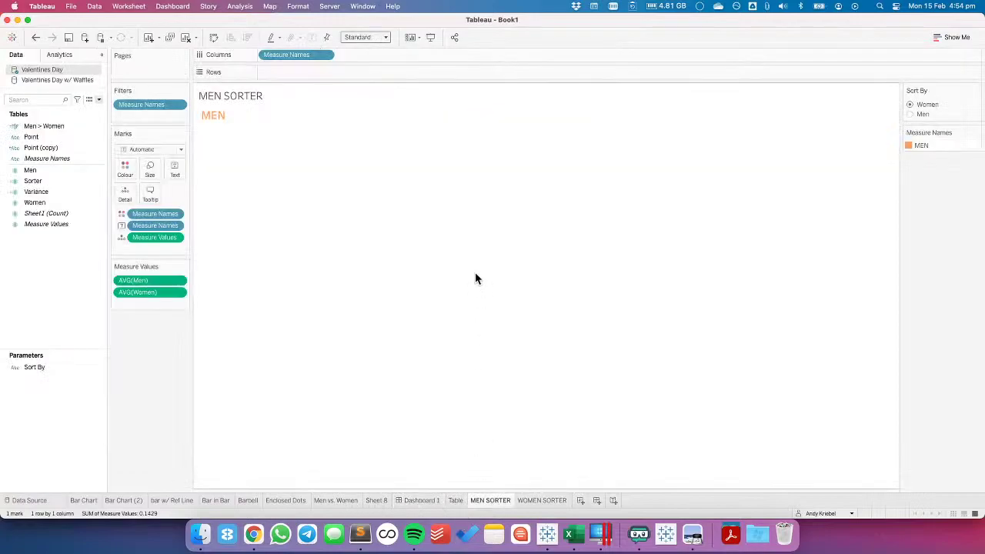
pyautogui.rightClick(44, 367)
pyautogui.click(73, 205)
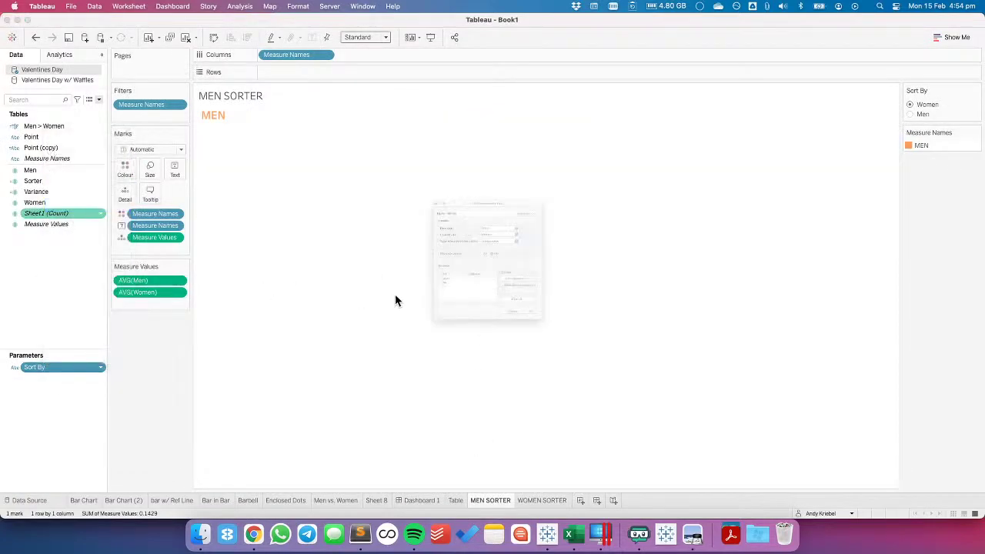
pyautogui.click(406, 312)
pyautogui.click(405, 311)
pyautogui.write('WOMEN')
pyautogui.press('Return')
pyautogui.write('MEN')
pyautogui.press('Return')
pyautogui.click(597, 397)
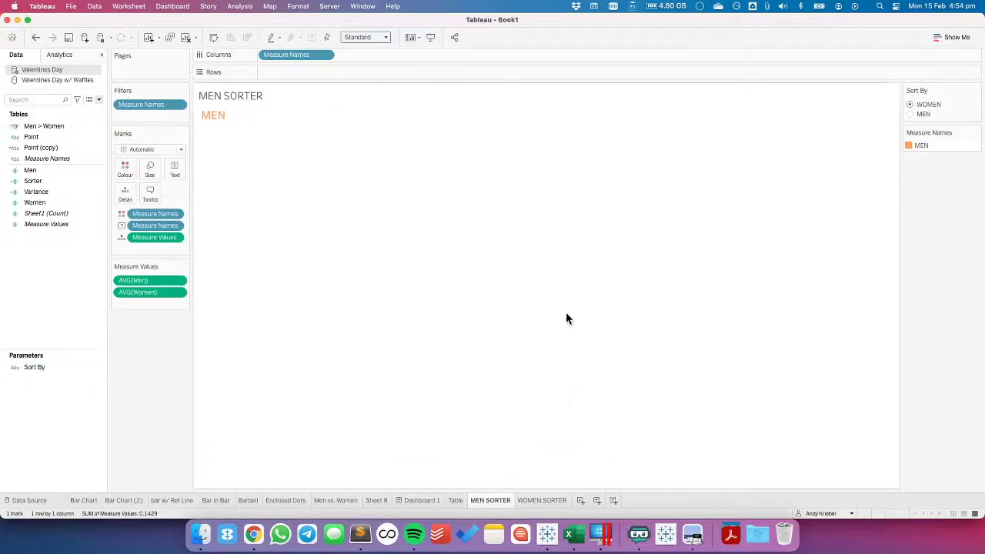
# Set Dashboard 1 to fit the entire view
pyautogui.click(419, 501)
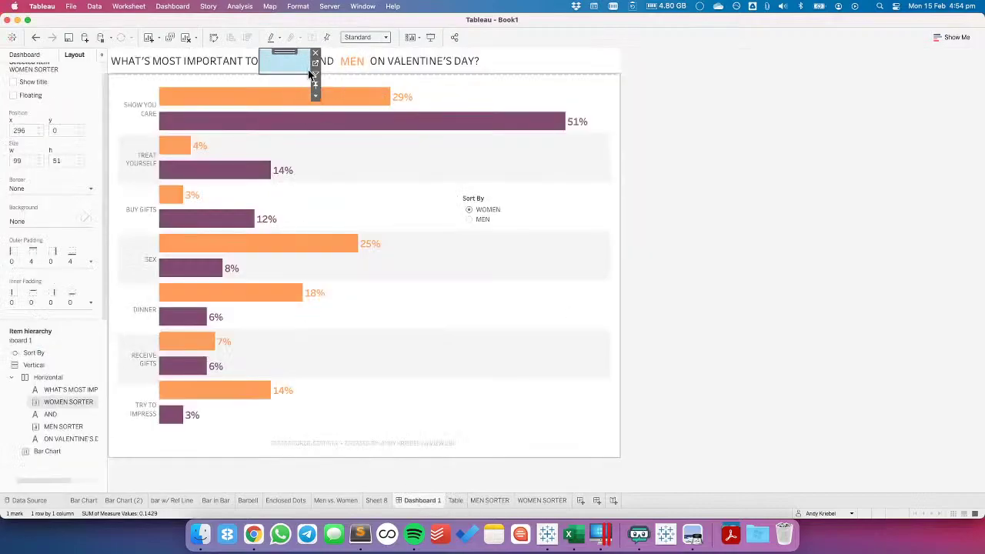
pyautogui.click(354, 39)
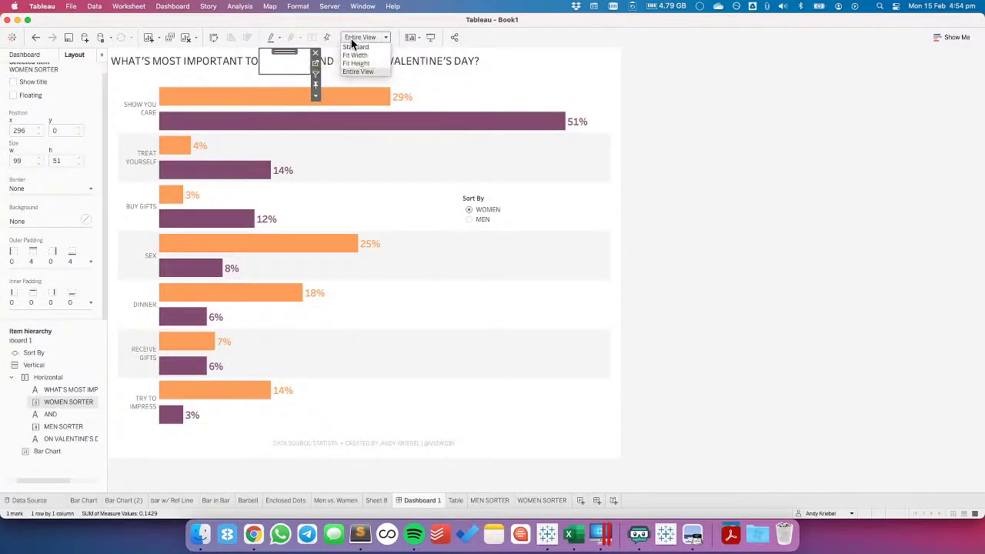
pyautogui.click(354, 40)
pyautogui.click(354, 40)
pyautogui.click(358, 71)
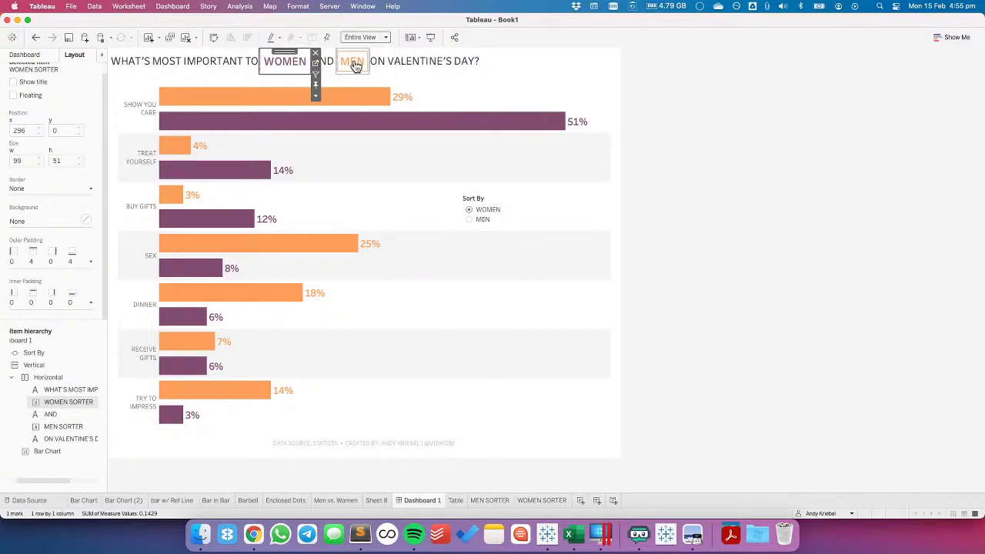
# Toggle the MEN and WOMEN header sorters, then switch to the Men vs. Women worksheet
pyautogui.click(353, 65)
pyautogui.click(282, 65)
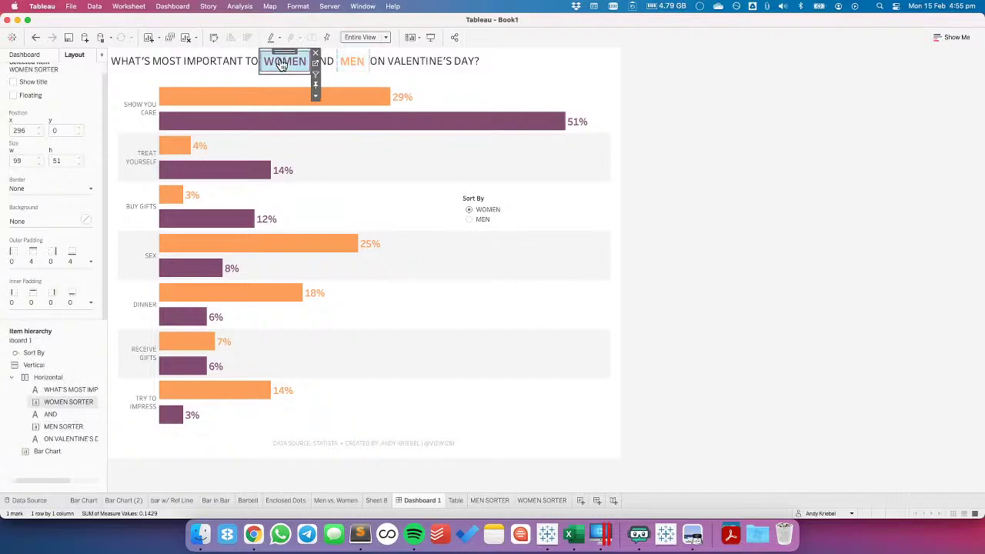
pyautogui.click(350, 63)
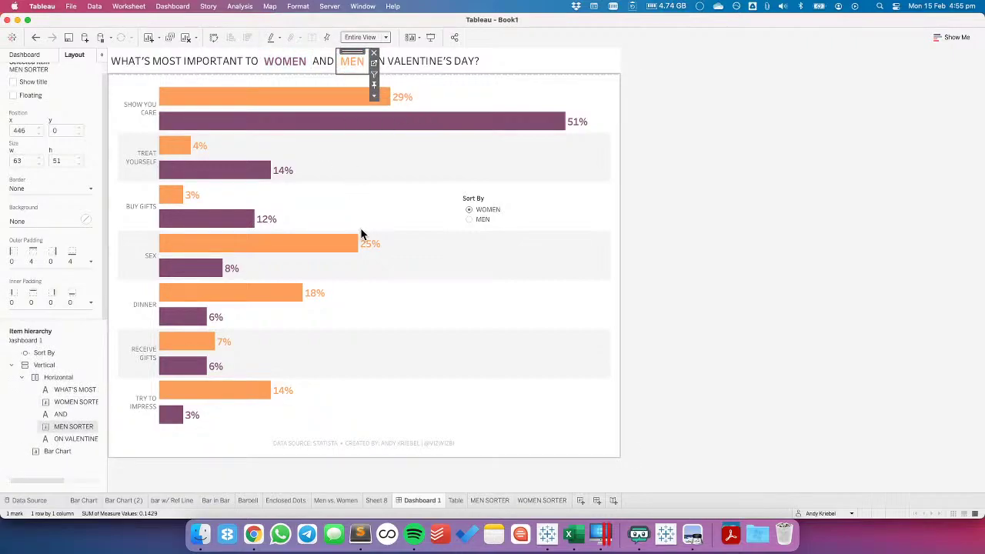
pyautogui.click(334, 501)
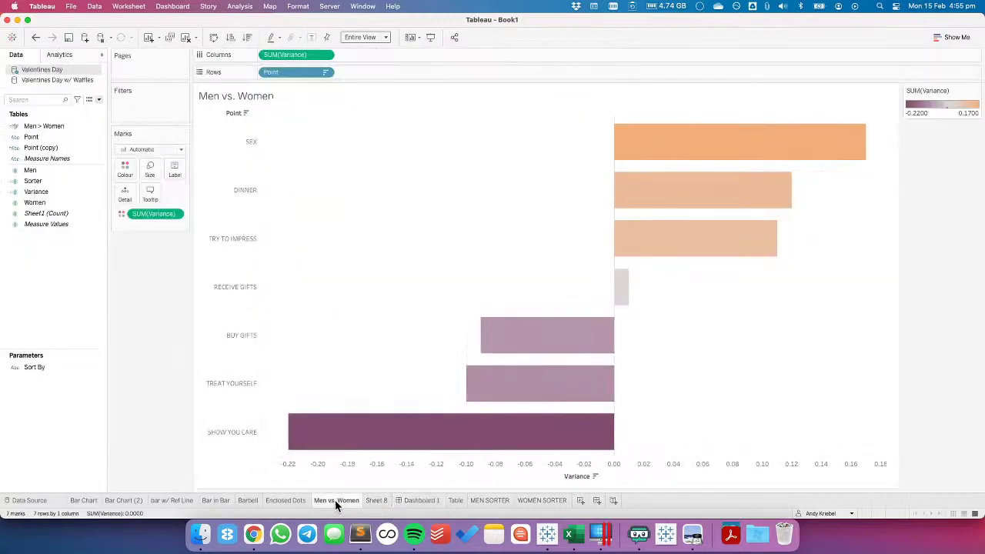
# On MEN SORTER, clear the Measure Names aliases back to their original names
pyautogui.click(483, 501)
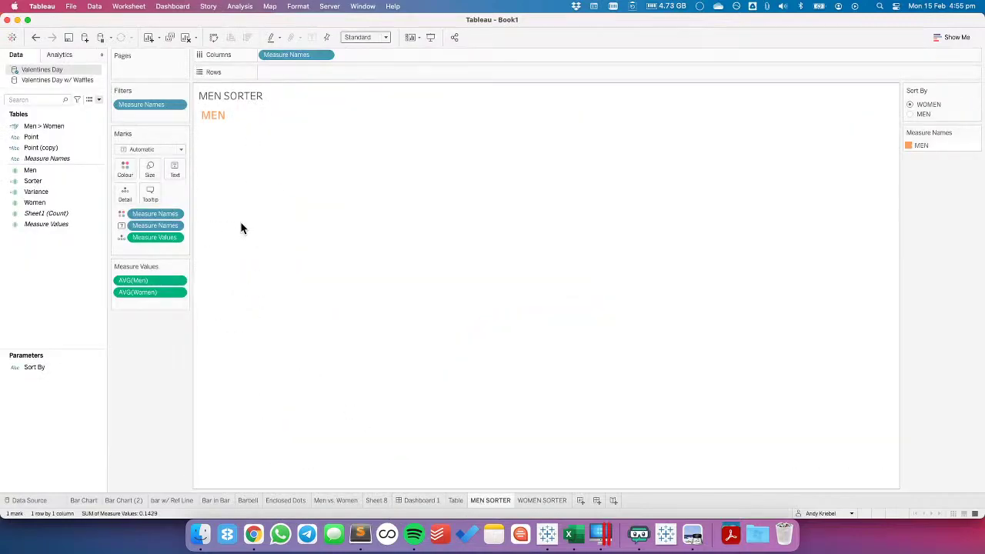
pyautogui.rightClick(59, 158)
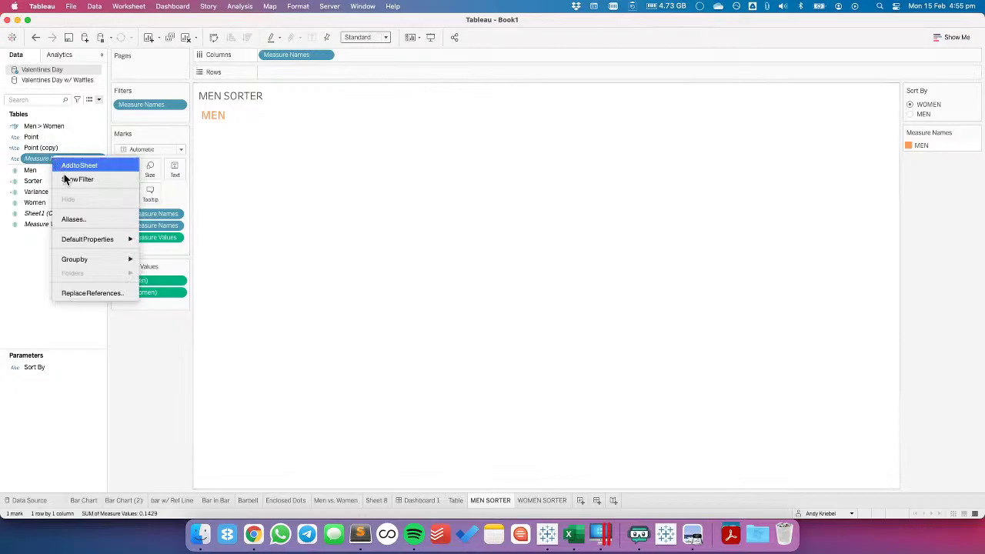
pyautogui.click(83, 221)
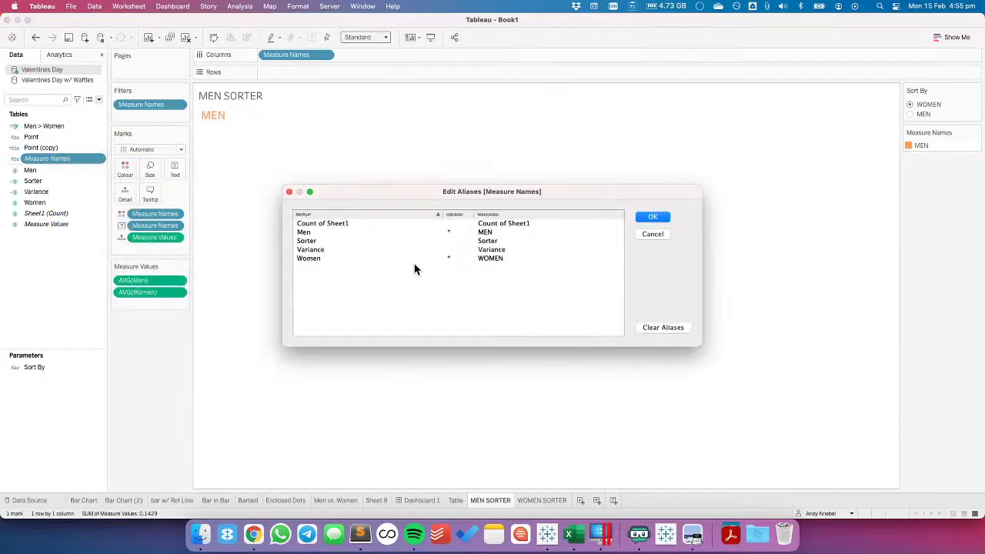
pyautogui.click(671, 336)
pyautogui.click(650, 218)
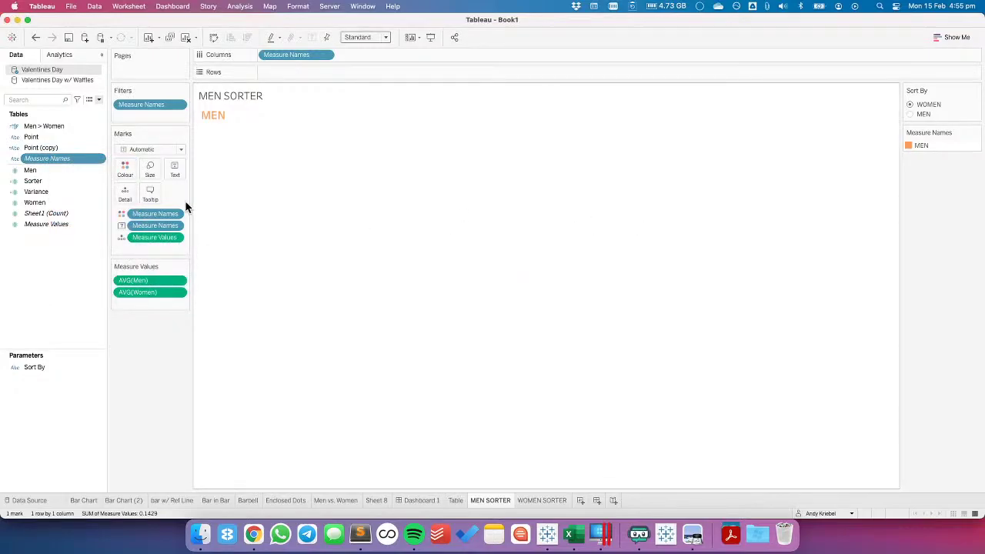
# Add the word MEN to the start of the mark label and select it
pyautogui.click(175, 170)
pyautogui.click(266, 192)
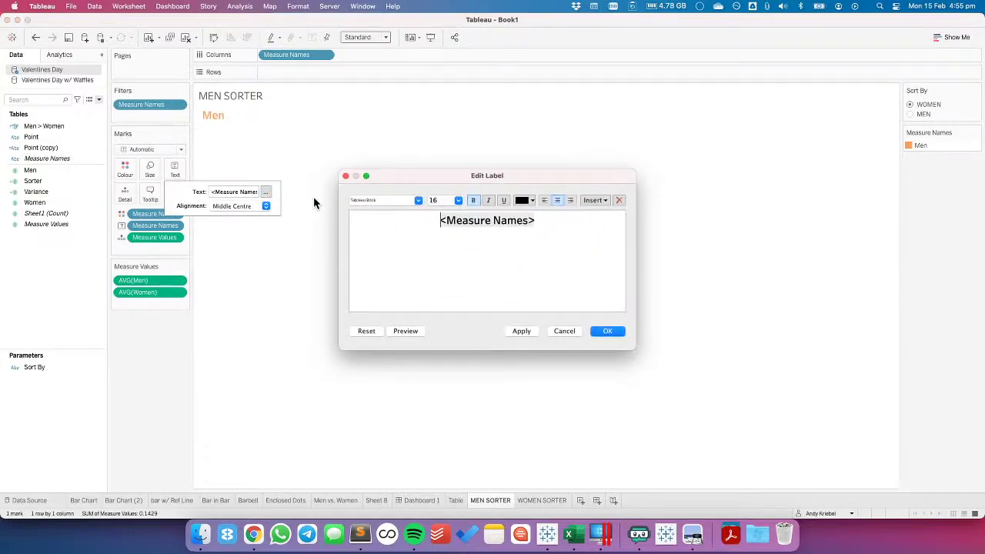
pyautogui.write('MEN')
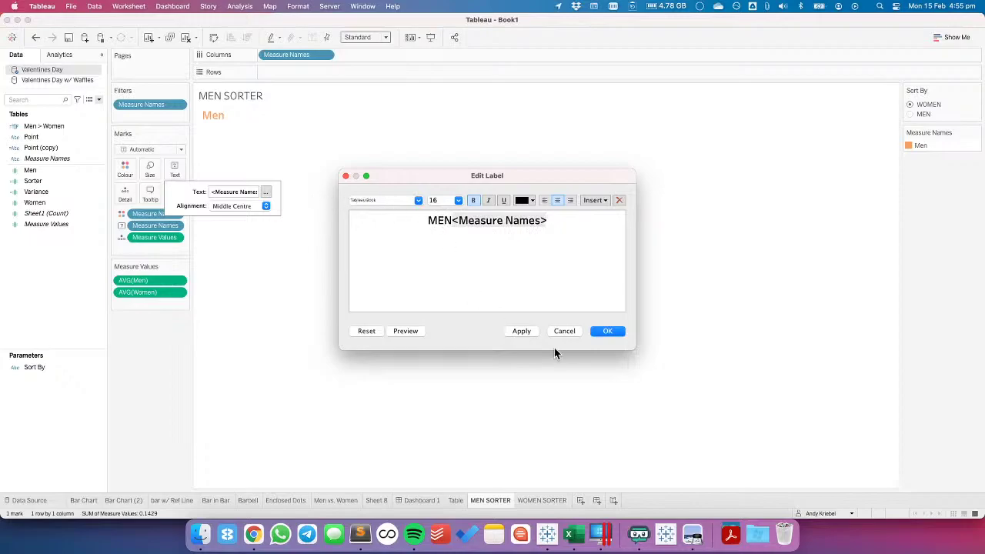
pyautogui.doubleClick(440, 220)
# Copy the hex colour FC9F5B from the Coolors palette in the browser
pyautogui.press('super+Tab')
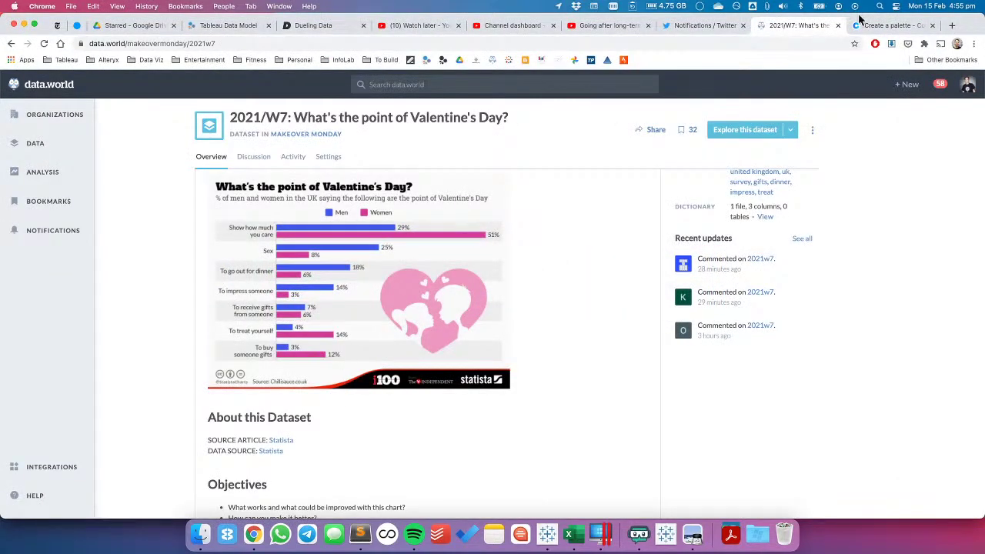
pyautogui.click(893, 25)
pyautogui.click(100, 457)
pyautogui.press('super+c')
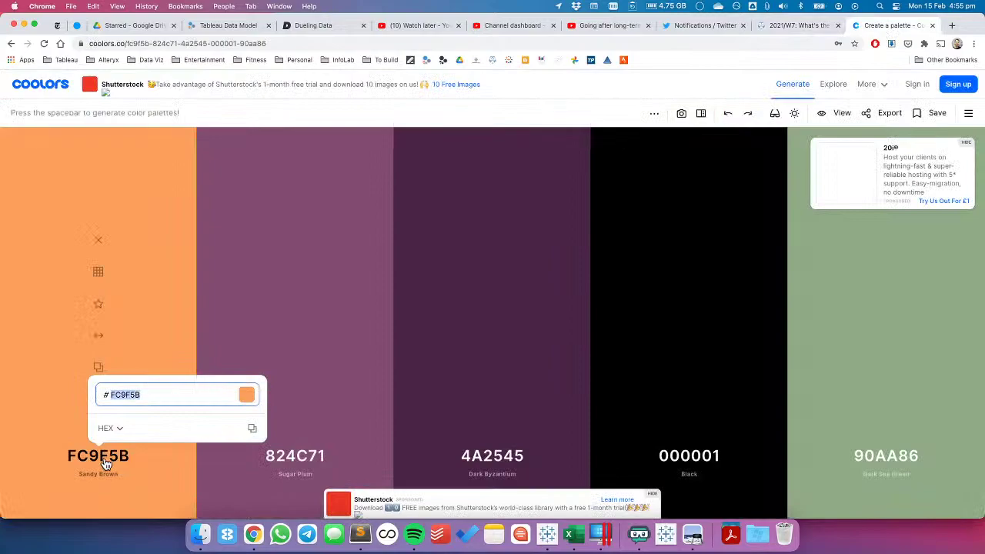
pyautogui.press('super+Tab')
pyautogui.click(521, 201)
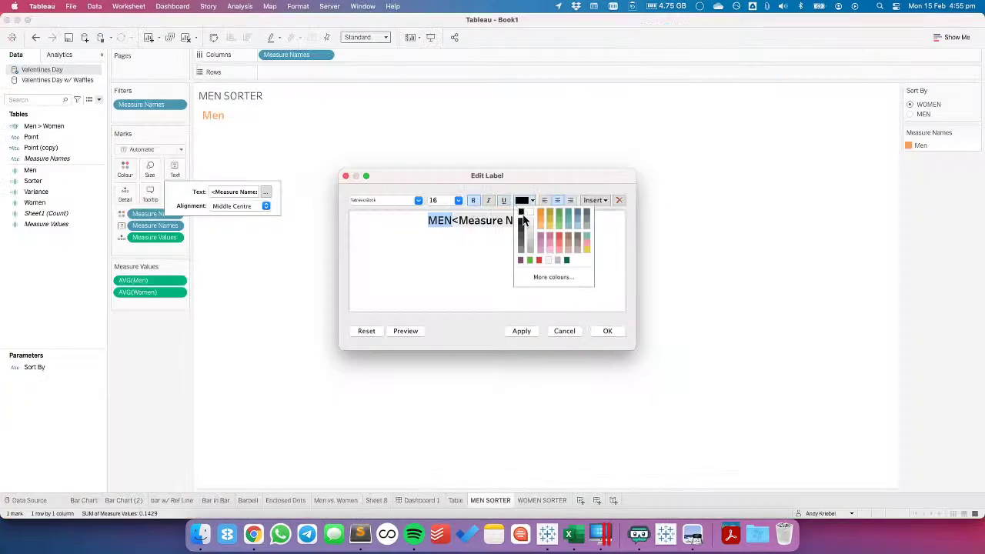
# Colour the MEN label text orange using hex FC9F5B
pyautogui.click(553, 277)
pyautogui.doubleClick(401, 295)
pyautogui.press('super+v')
pyautogui.click(404, 385)
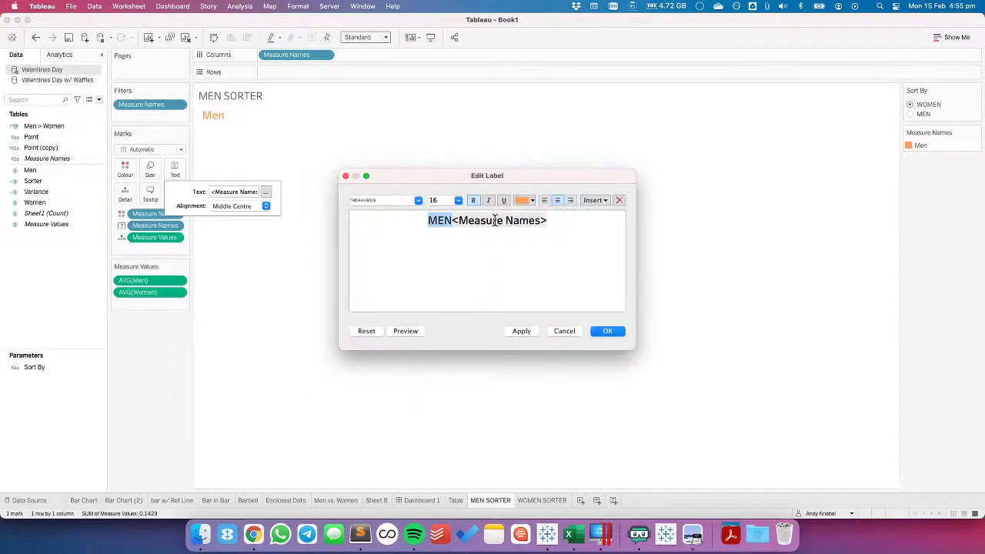
pyautogui.click(595, 331)
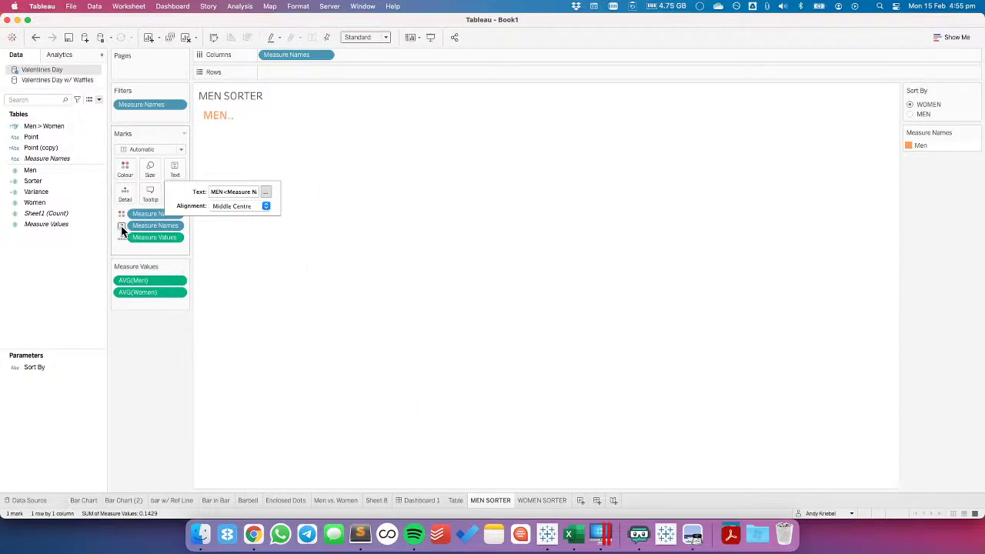
# Move Measure Names to Detail and change the mark type to Text
pyautogui.click(121, 237)
pyautogui.click(140, 266)
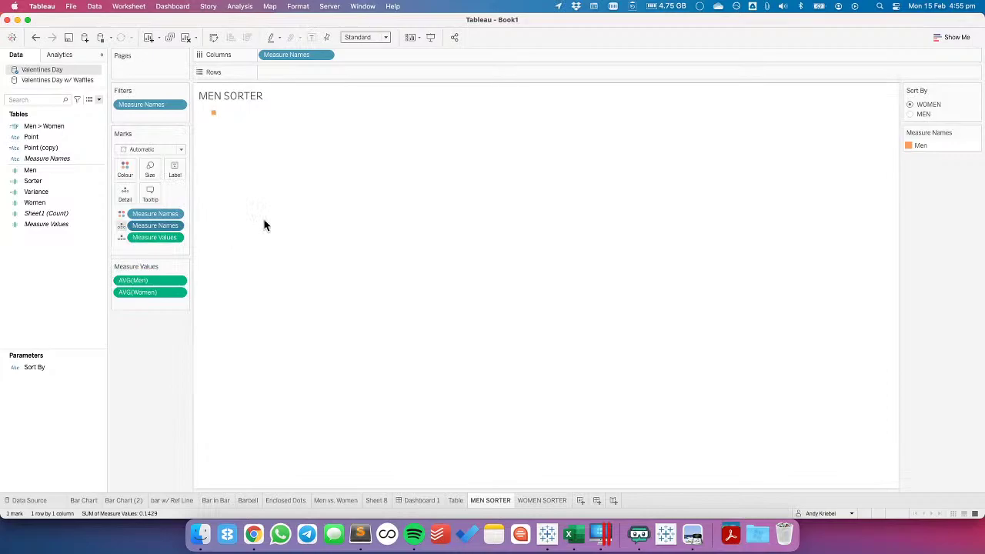
pyautogui.click(145, 151)
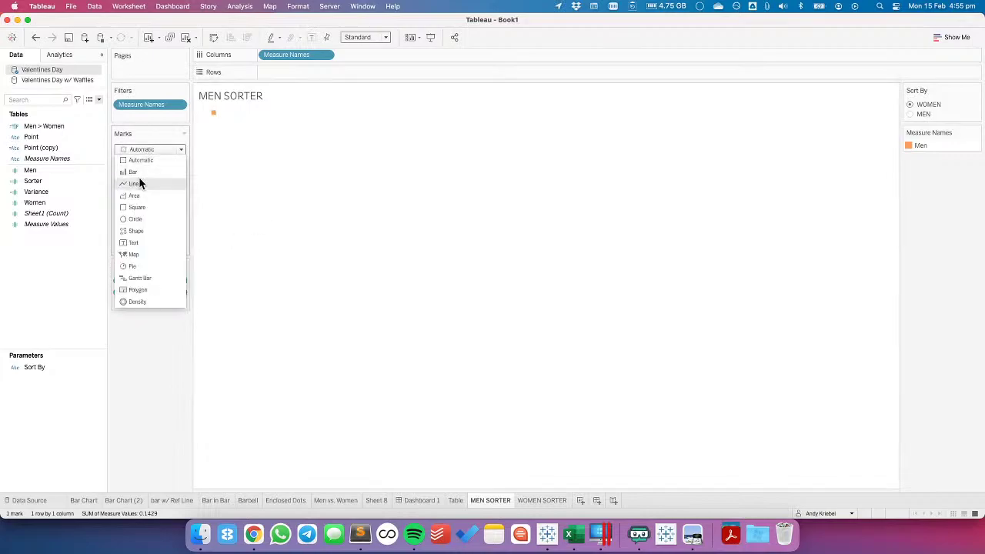
pyautogui.click(141, 244)
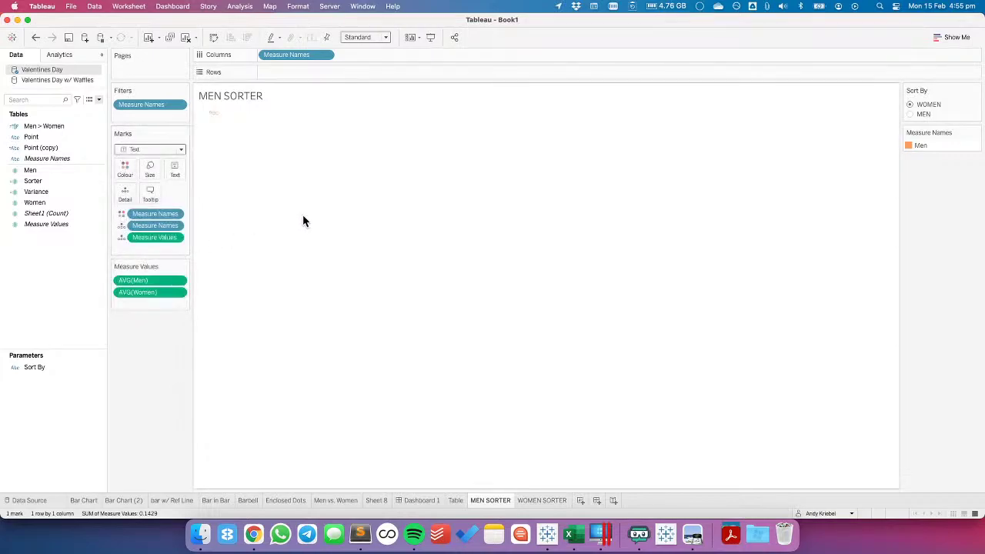
pyautogui.click(172, 169)
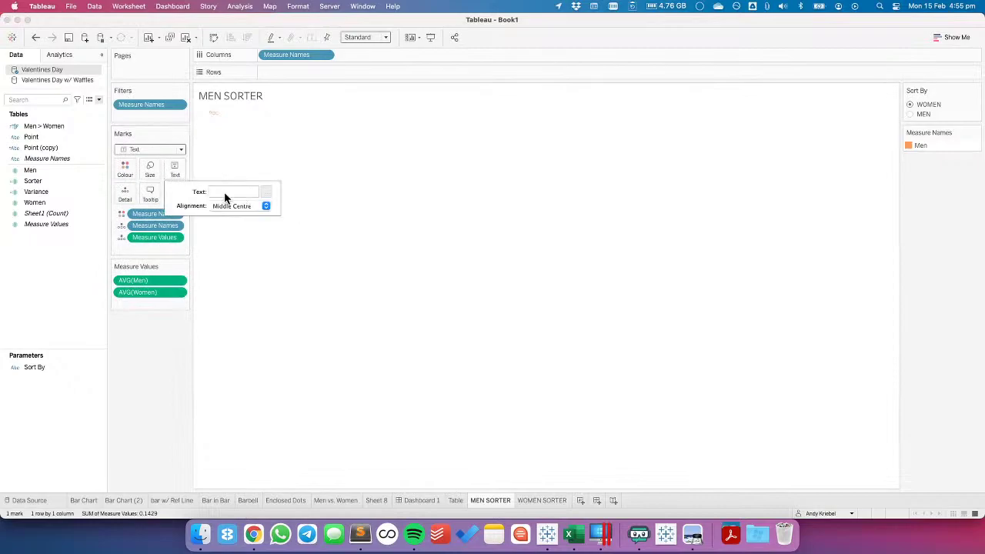
# Create a calculated field named MEN and place it on Text
pyautogui.rightClick(83, 250)
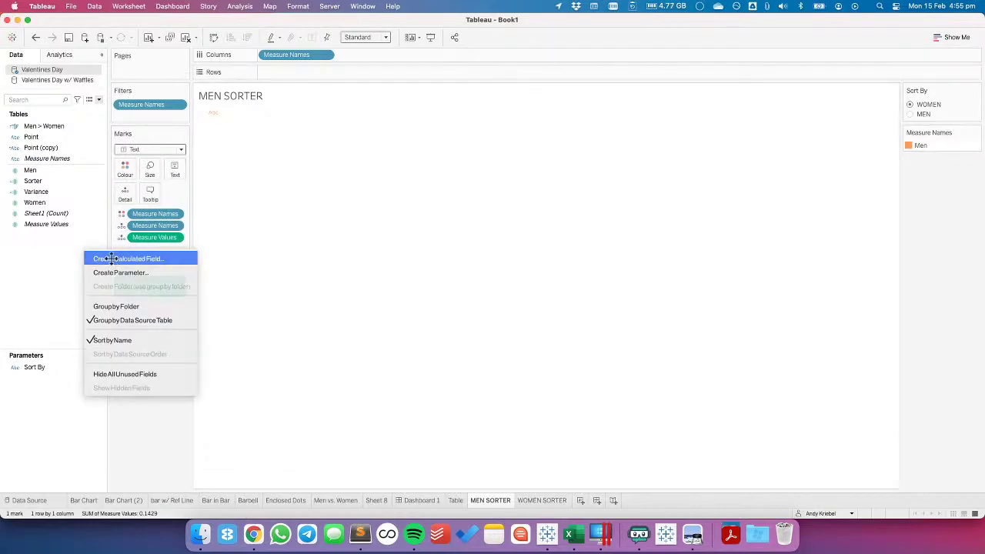
pyautogui.click(111, 262)
pyautogui.write('M')
pyautogui.press('Tab')
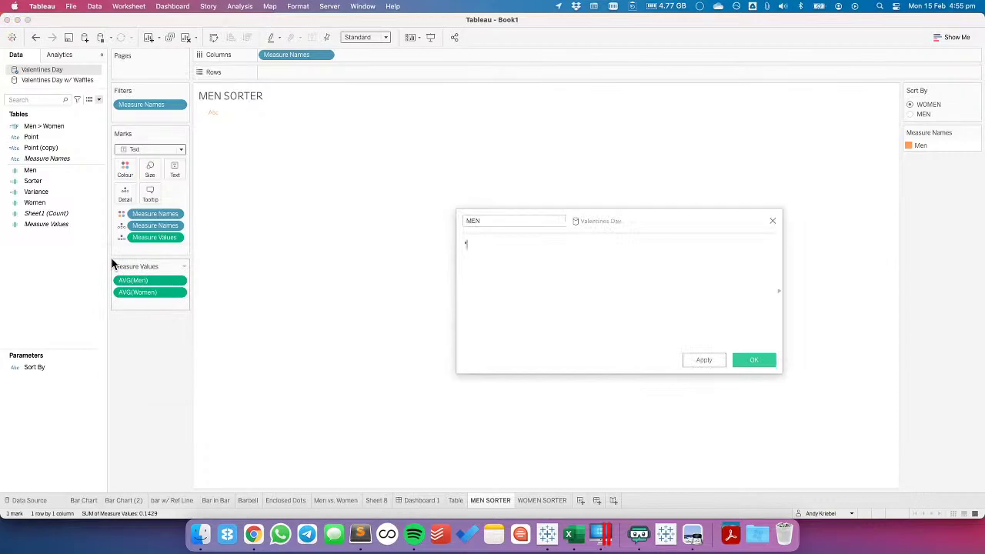
pyautogui.click(769, 364)
pyautogui.moveTo(49, 125); pyautogui.dragTo(170, 166)
# Format the MEN label at 16-point bold and move on to WOMEN SORTER
pyautogui.click(174, 170)
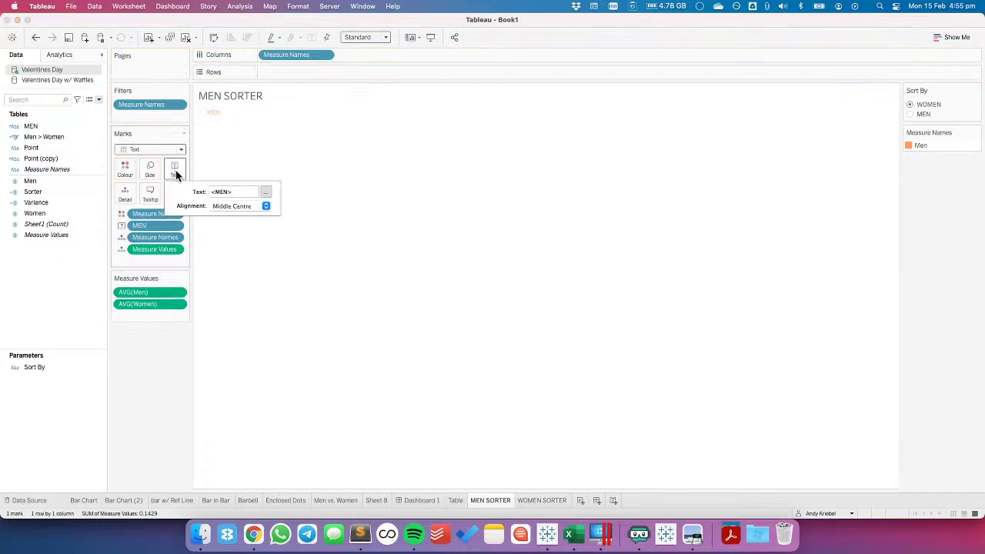
pyautogui.click(264, 192)
pyautogui.press('super+a')
pyautogui.click(458, 200)
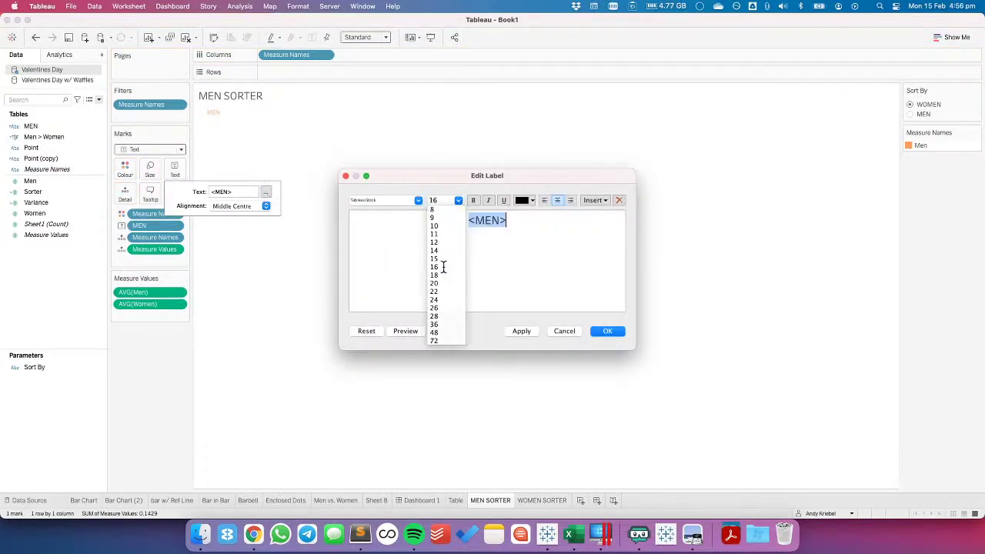
pyautogui.click(443, 267)
pyautogui.click(472, 200)
pyautogui.click(608, 331)
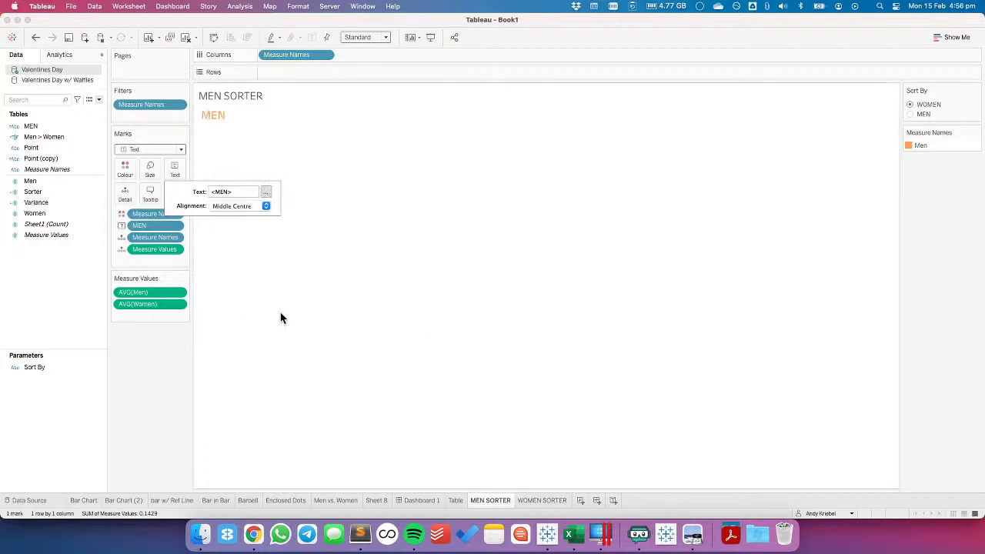
pyautogui.click(536, 500)
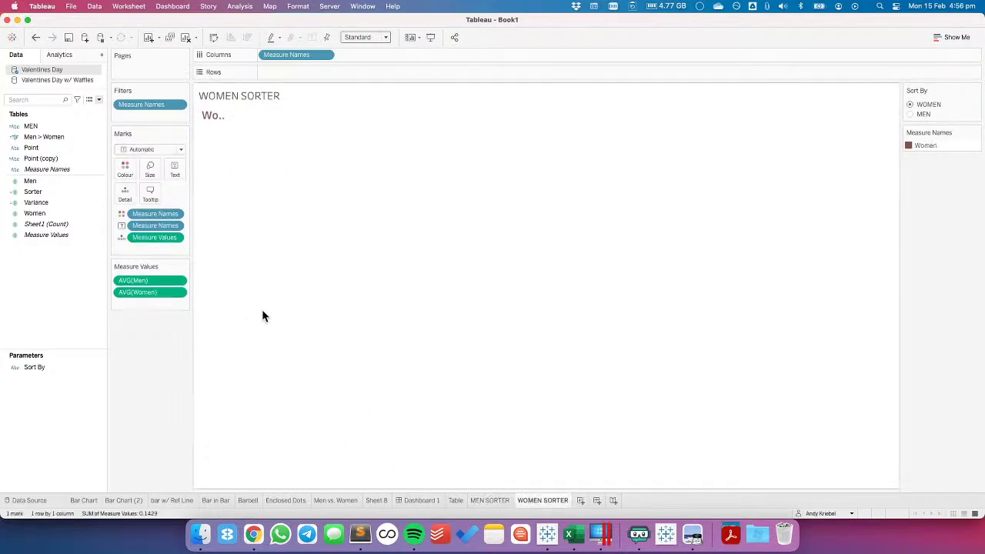
# Put Measure Names on Detail and create a calculated field named WOMEN
pyautogui.click(121, 226)
pyautogui.click(142, 265)
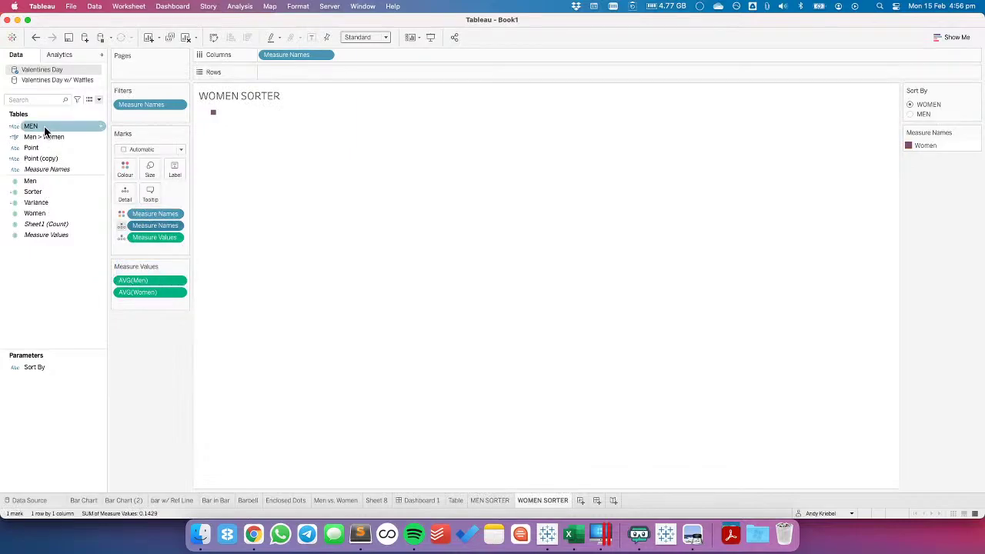
pyautogui.rightClick(66, 318)
pyautogui.click(100, 322)
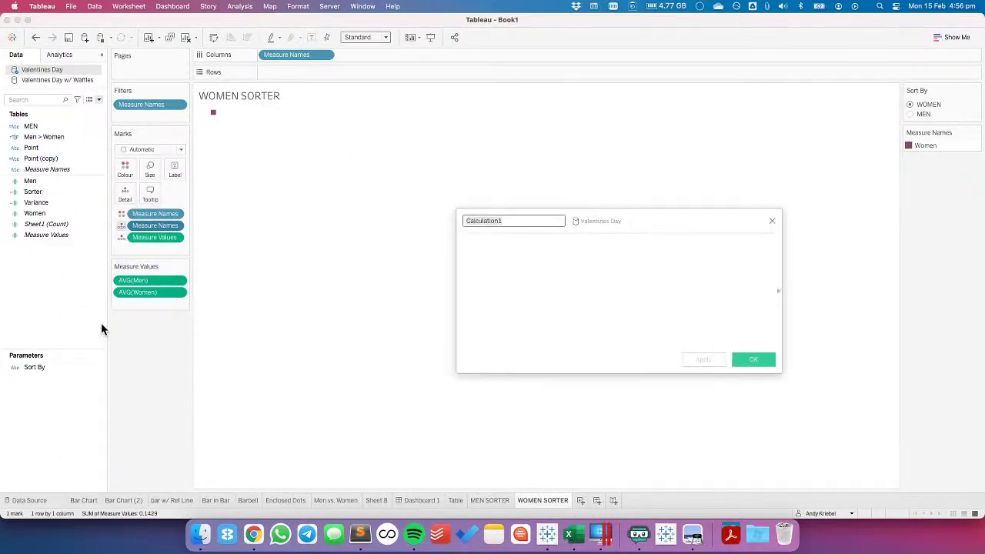
pyautogui.press('BackSpace')
pyautogui.write('WOMEN')
pyautogui.press('Tab')
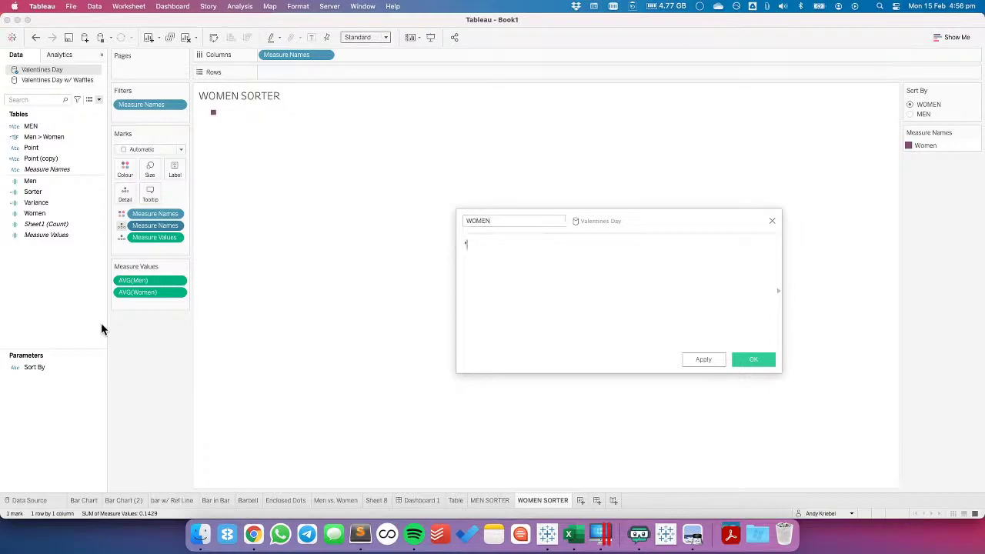
pyautogui.click(747, 359)
# Show WOMEN as the mark label at 16-point bold, then return to Dashboard 1
pyautogui.click(158, 150)
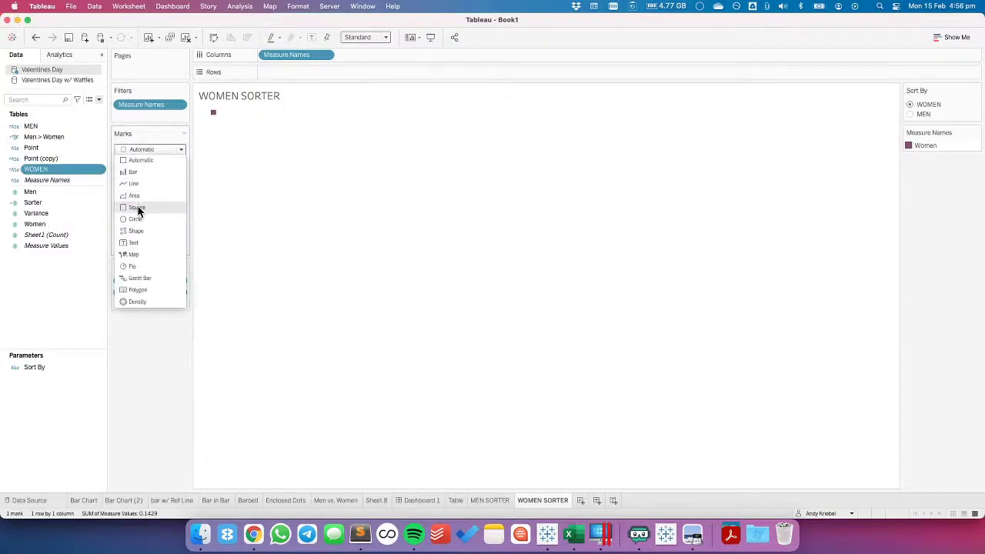
pyautogui.press('Escape')
pyautogui.moveTo(46, 169); pyautogui.dragTo(175, 171)
pyautogui.click(175, 171)
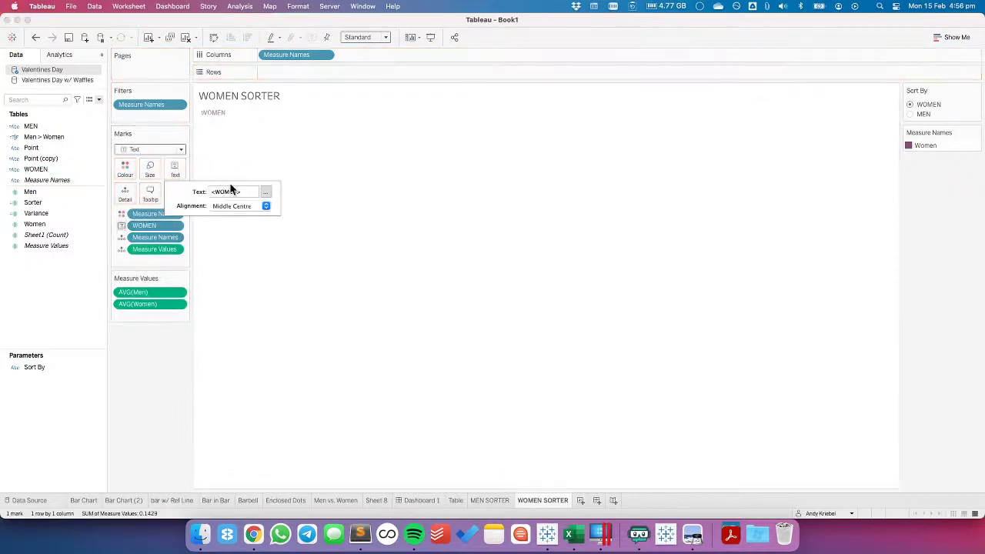
pyautogui.click(266, 191)
pyautogui.doubleClick(482, 218)
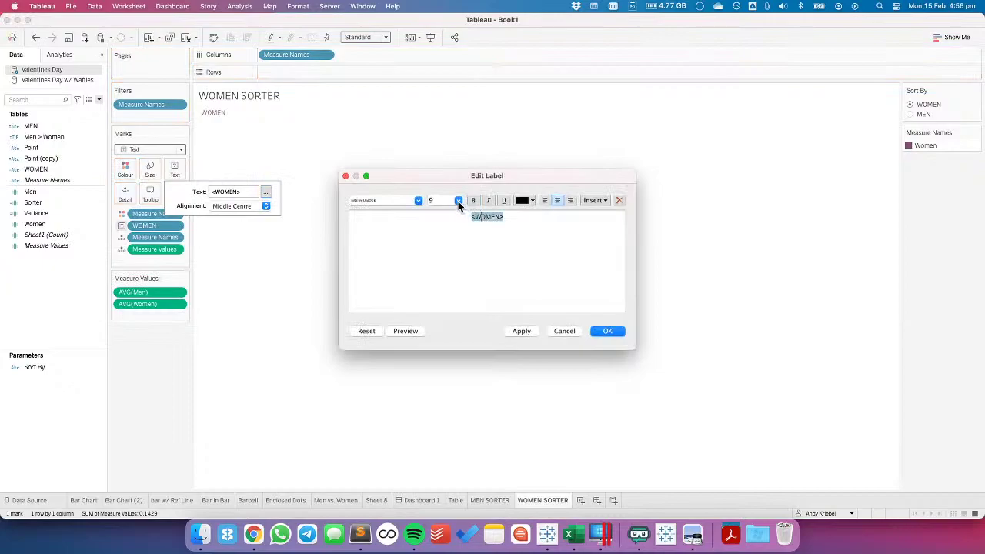
pyautogui.click(459, 200)
pyautogui.click(442, 268)
pyautogui.click(476, 200)
pyautogui.click(615, 338)
pyautogui.click(297, 343)
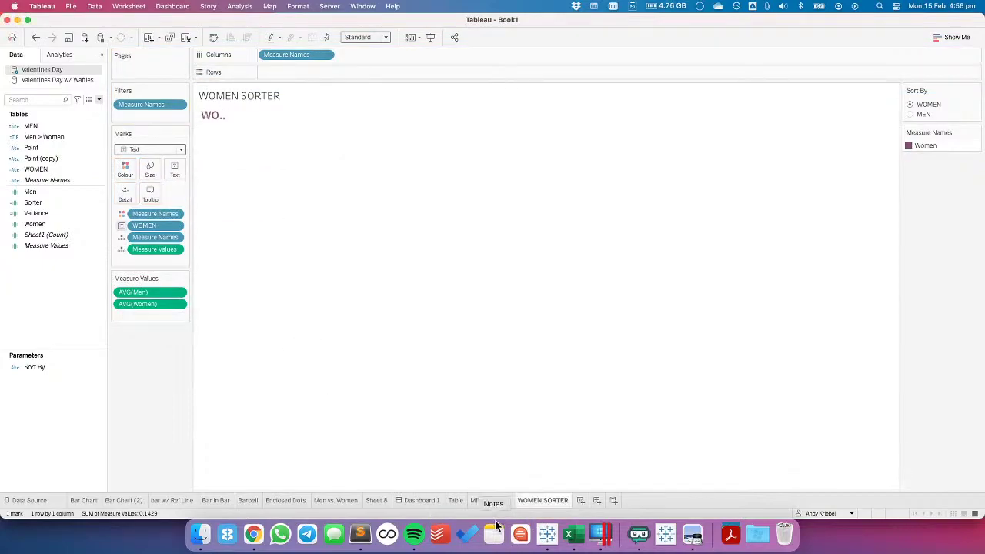
pyautogui.click(412, 500)
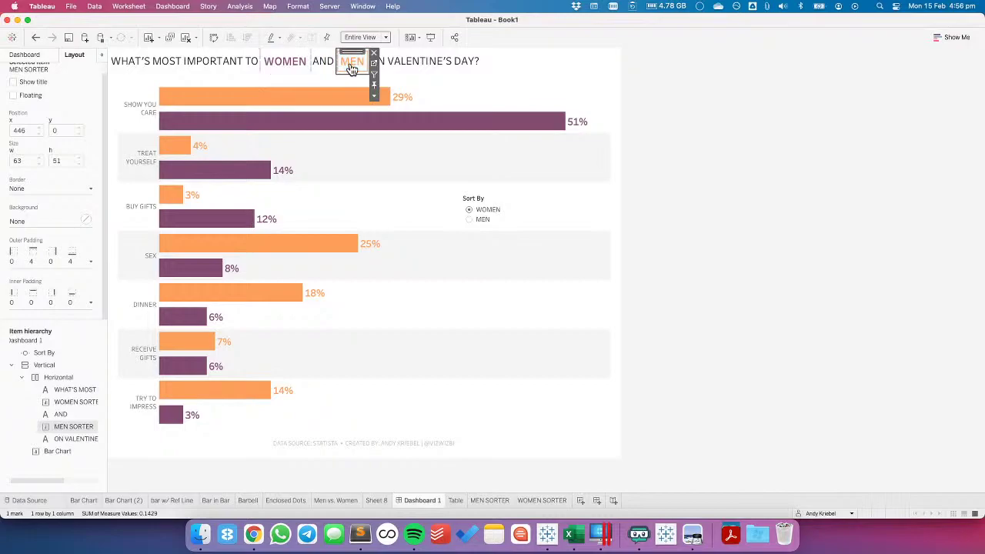
# Add MEN SORTER and WOMEN SORTER as source sheets of the UPDATE SORTER PARAMETER action
pyautogui.click(293, 66)
pyautogui.click(172, 6)
pyautogui.click(157, 23)
pyautogui.click(172, 6)
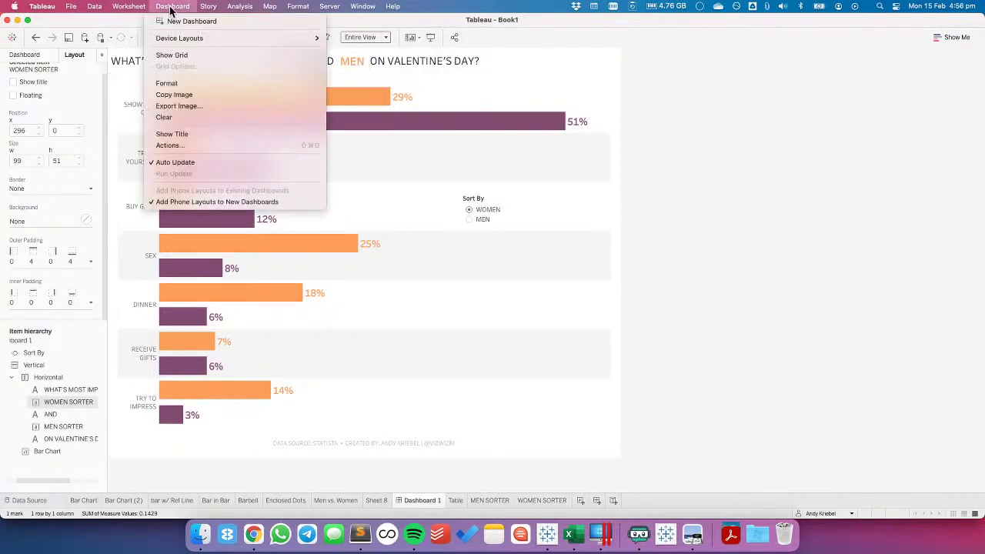
pyautogui.click(192, 144)
pyautogui.doubleClick(433, 250)
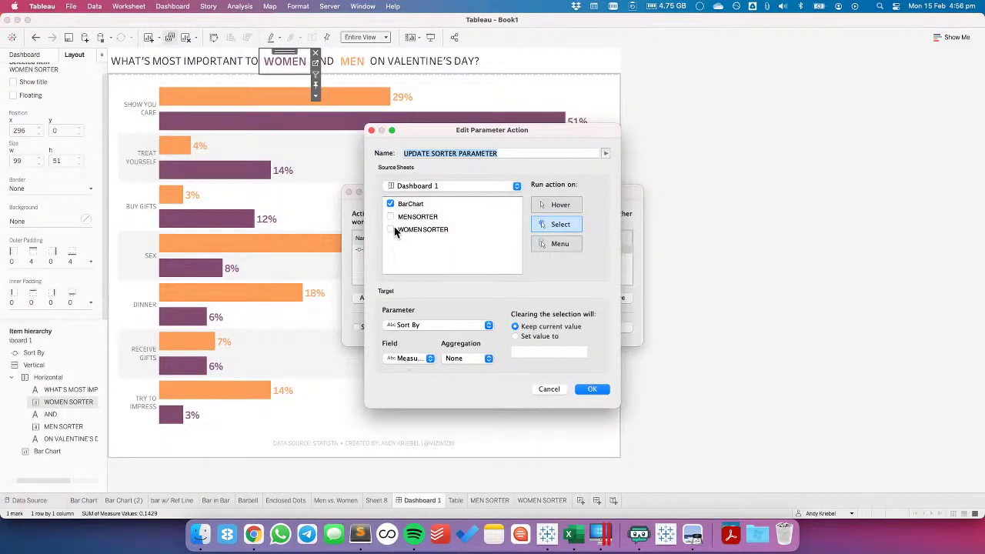
pyautogui.click(390, 217)
pyautogui.click(390, 229)
pyautogui.click(592, 389)
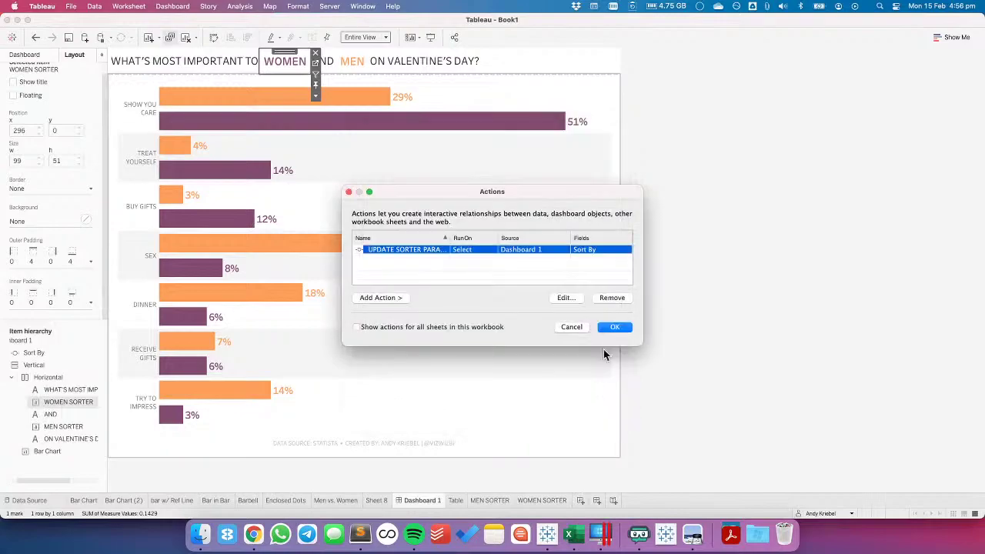
pyautogui.click(613, 327)
# Test the action on the orange and purple bars and title sorters, then undo two changes
pyautogui.click(213, 97)
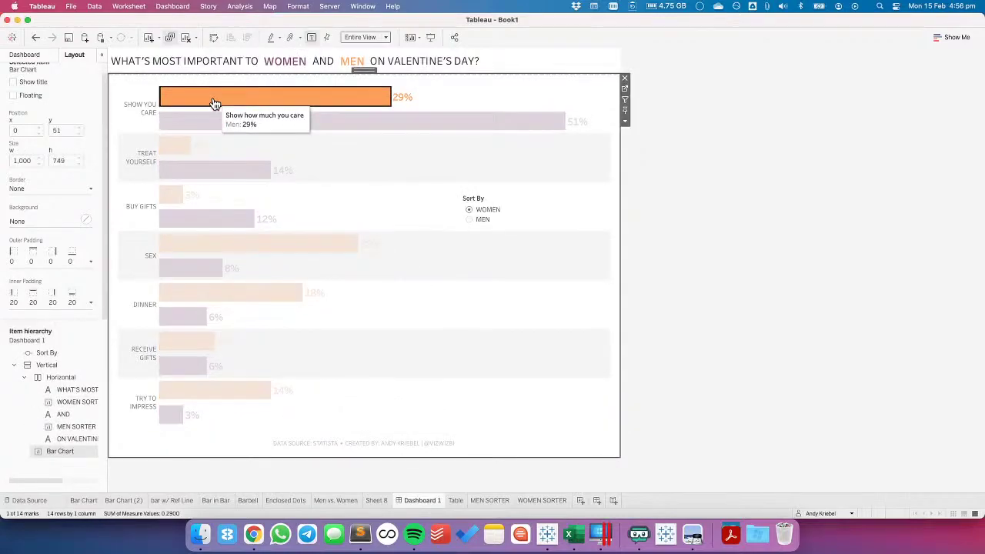
pyautogui.click(212, 114)
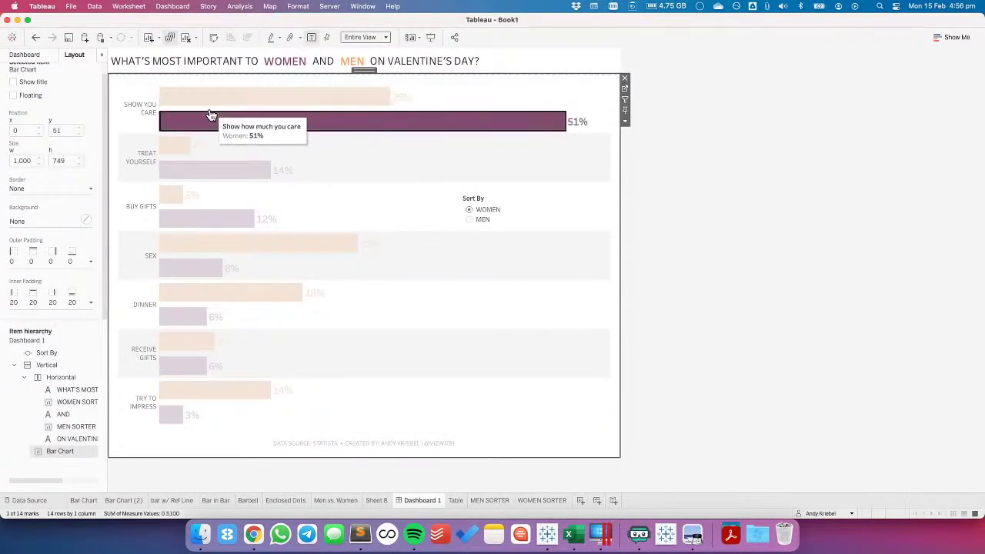
pyautogui.click(286, 62)
pyautogui.click(351, 61)
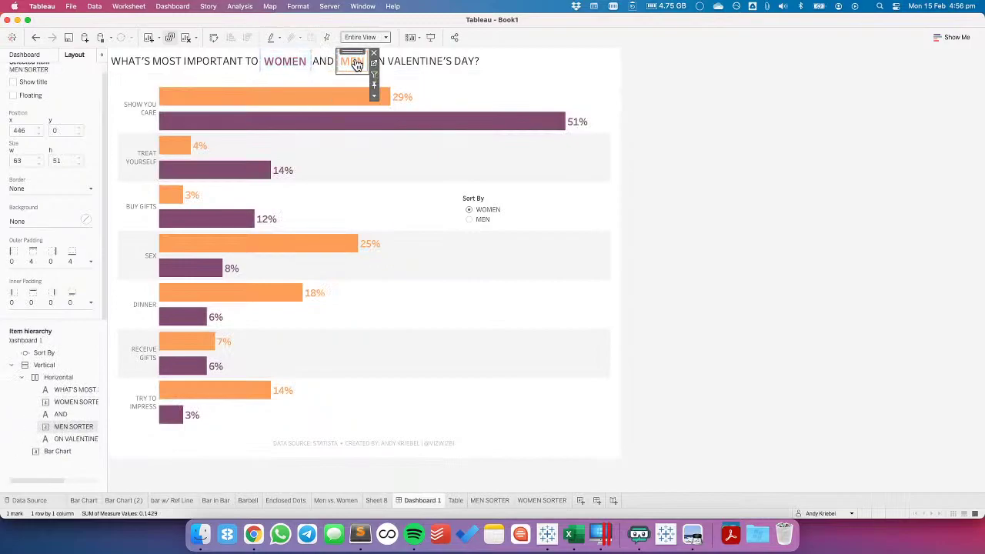
pyautogui.click(286, 63)
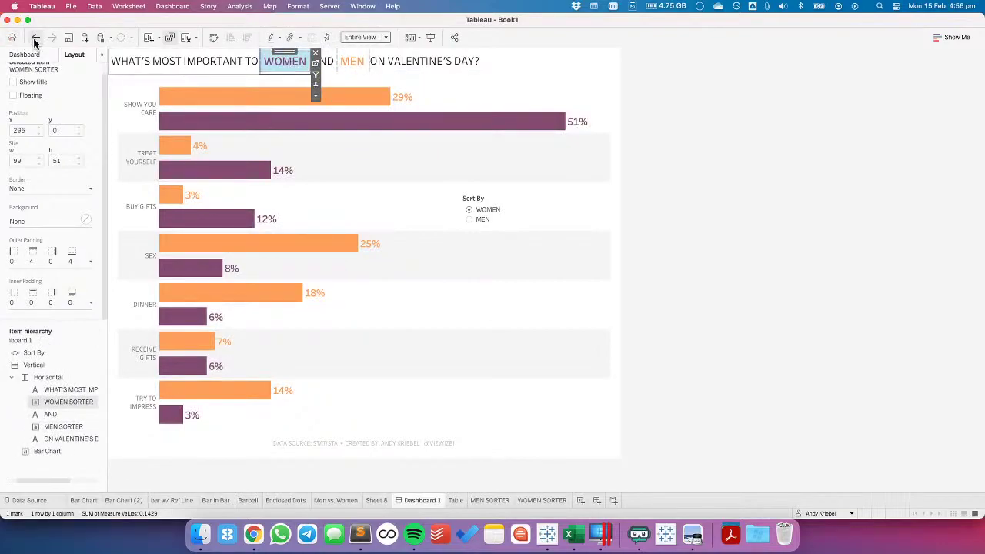
pyautogui.click(35, 39)
pyautogui.click(36, 38)
# Undo five more changes, restoring the orange MEN text and the full WOMEN label
pyautogui.click(36, 38)
pyautogui.click(35, 38)
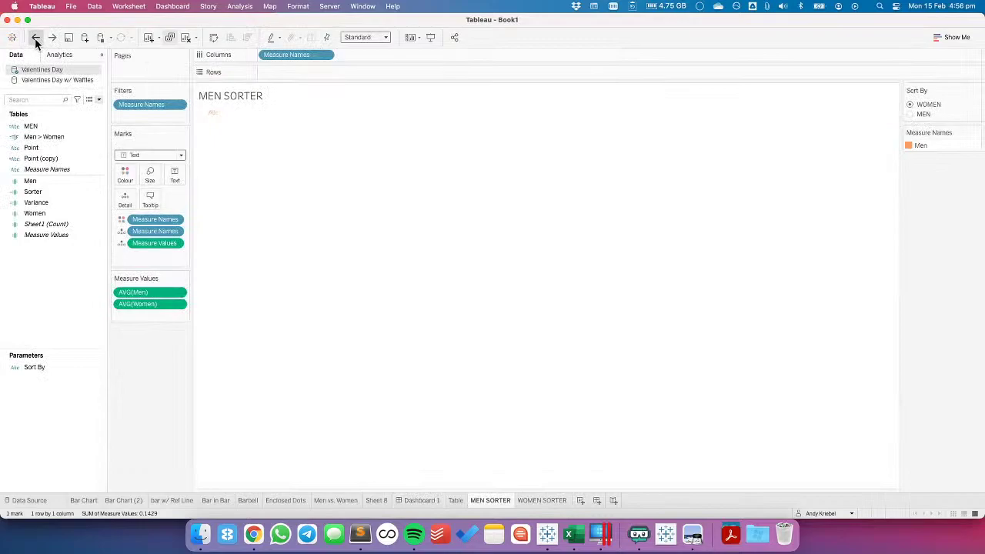
pyautogui.click(35, 38)
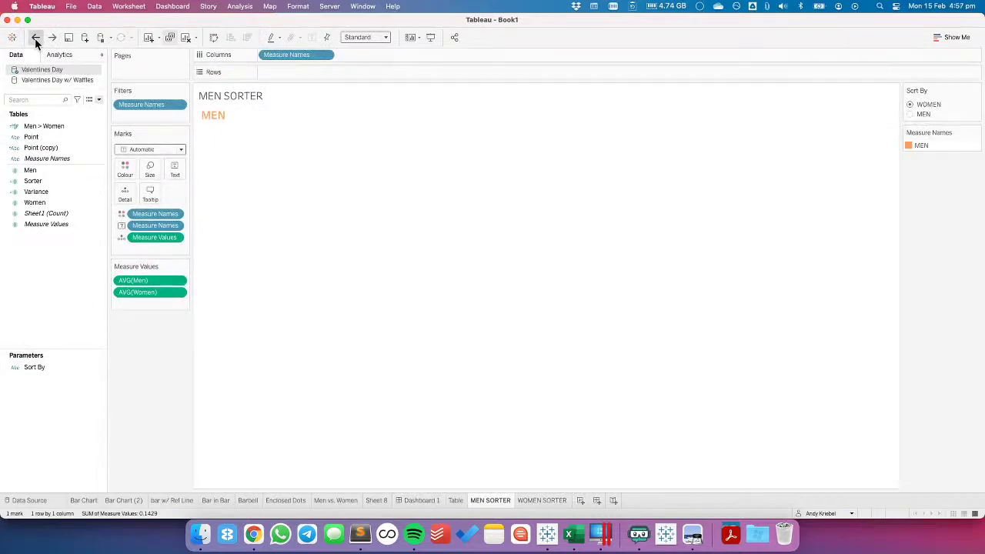
pyautogui.click(35, 38)
pyautogui.click(36, 40)
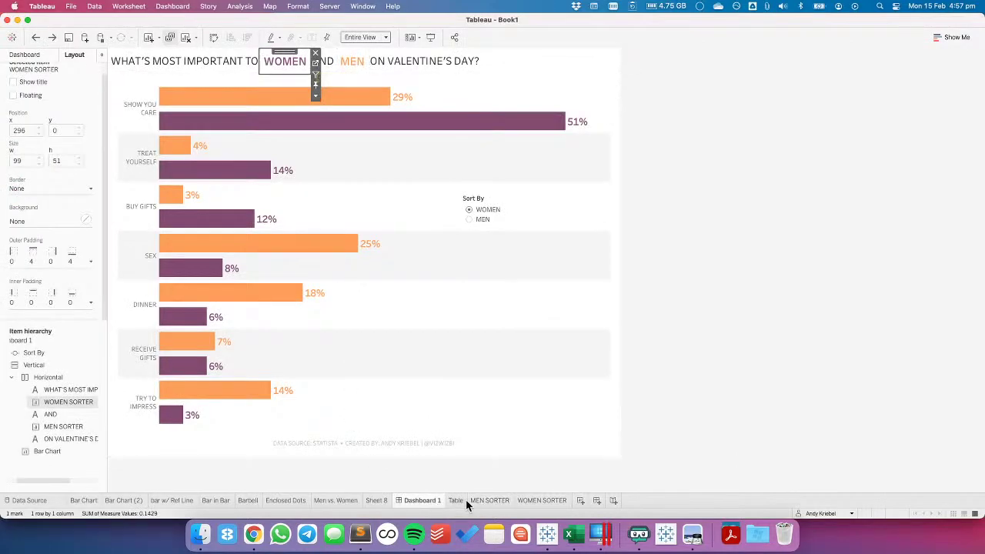
# Clear the Measure Names aliases on the MEN SORTER sheet
pyautogui.click(470, 500)
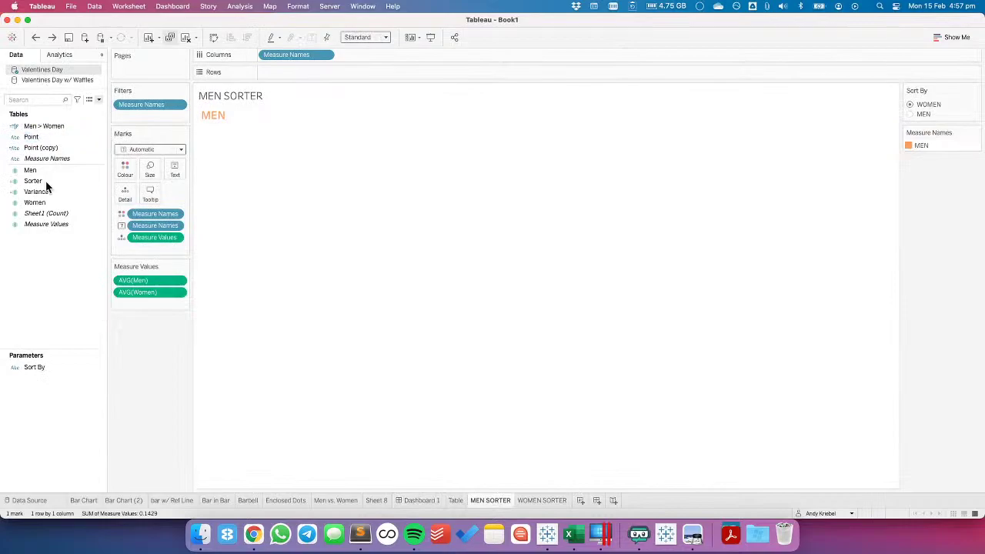
pyautogui.rightClick(42, 224)
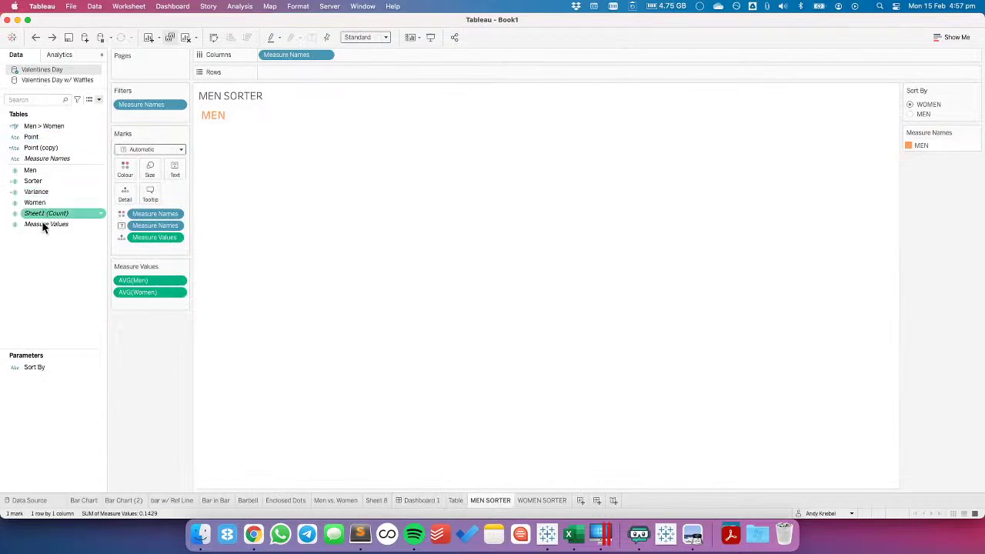
pyautogui.rightClick(40, 160)
pyautogui.click(220, 228)
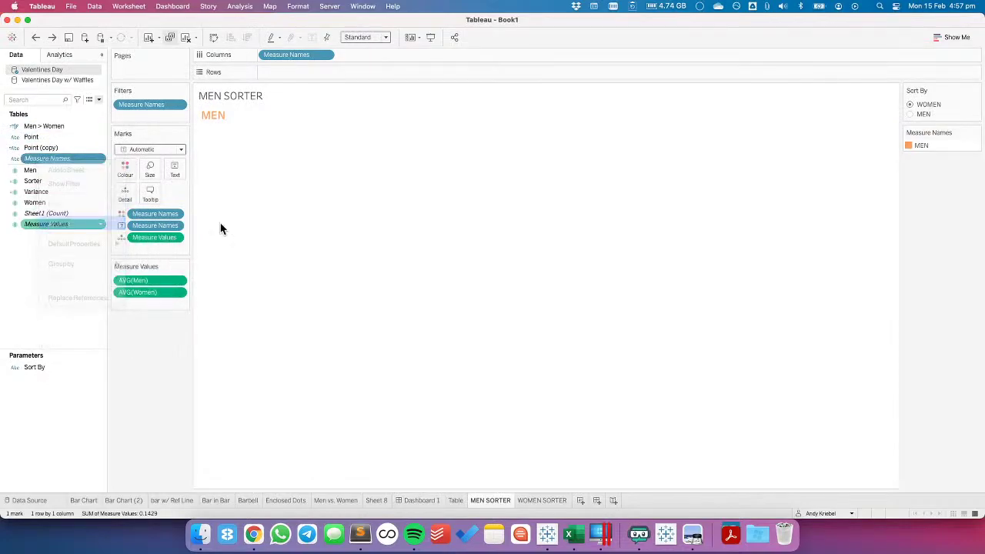
pyautogui.click(658, 326)
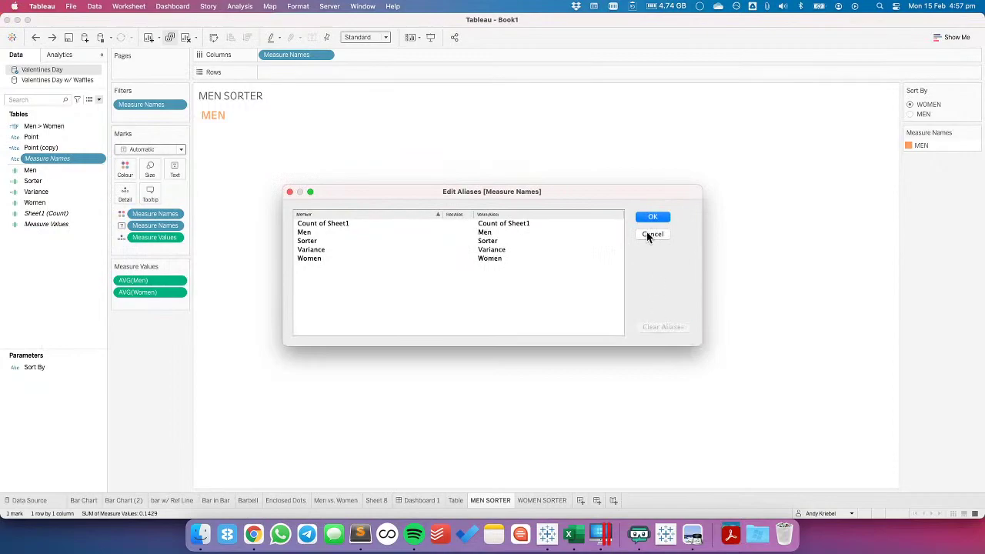
pyautogui.click(651, 217)
# Back on Dashboard 1, toggle the Men and Women title sorters and select the Sort By control
pyautogui.click(422, 500)
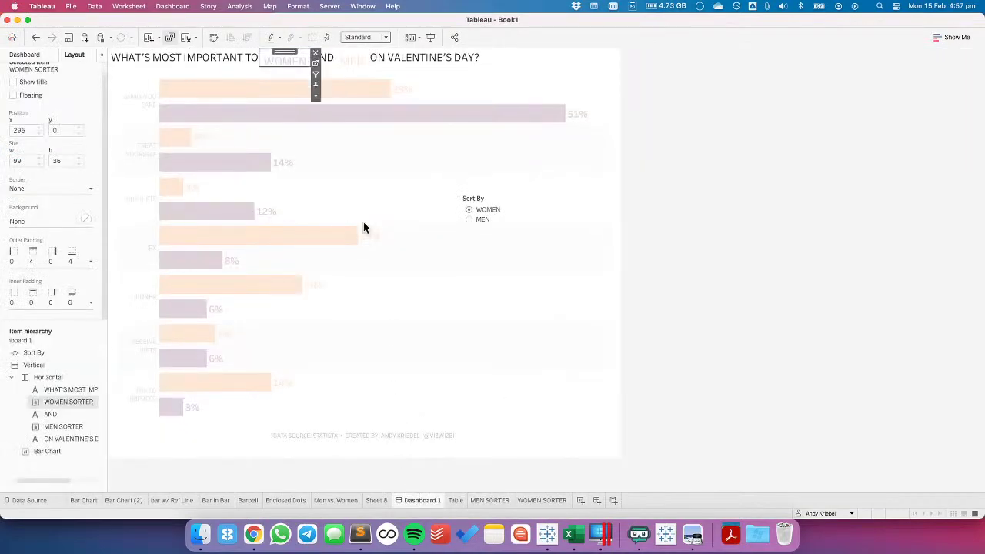
pyautogui.click(348, 64)
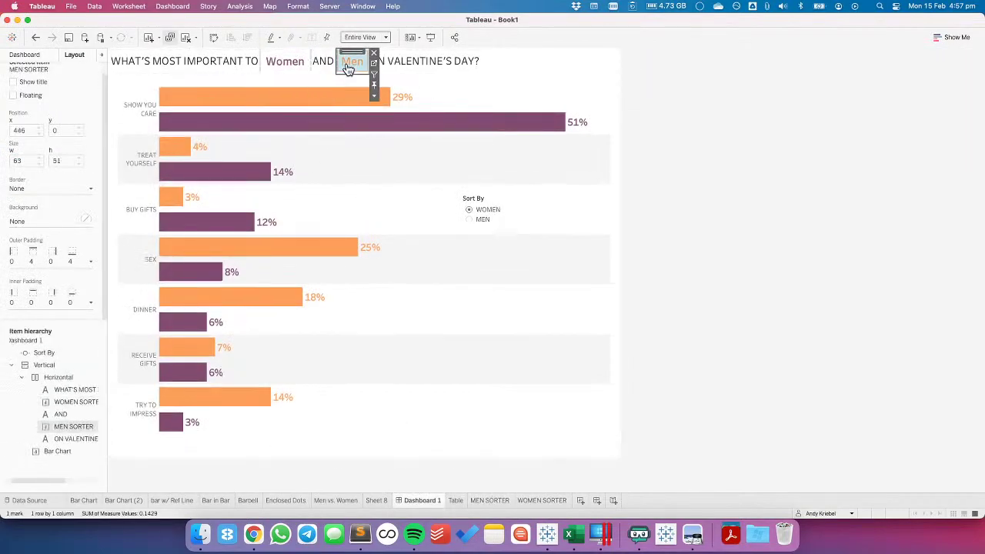
pyautogui.click(296, 65)
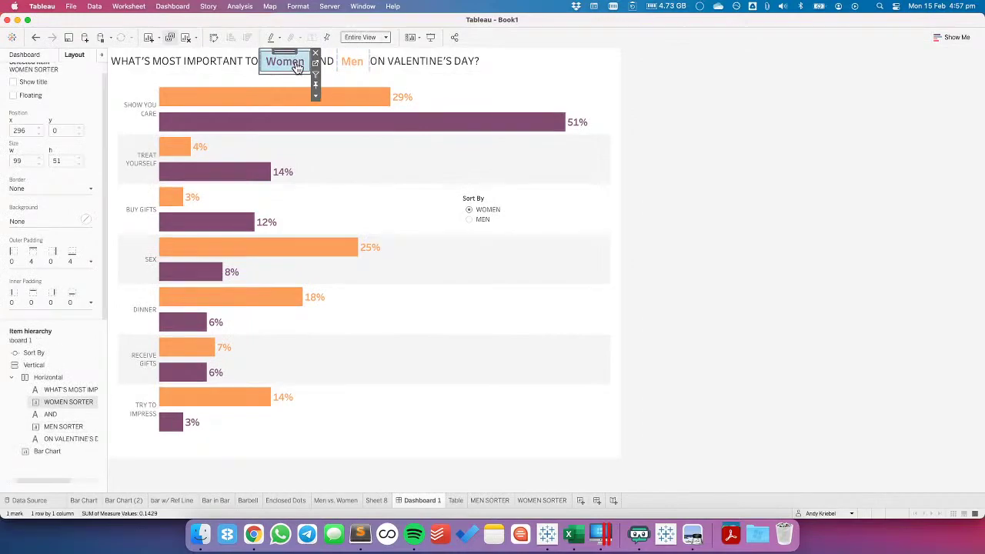
pyautogui.click(356, 66)
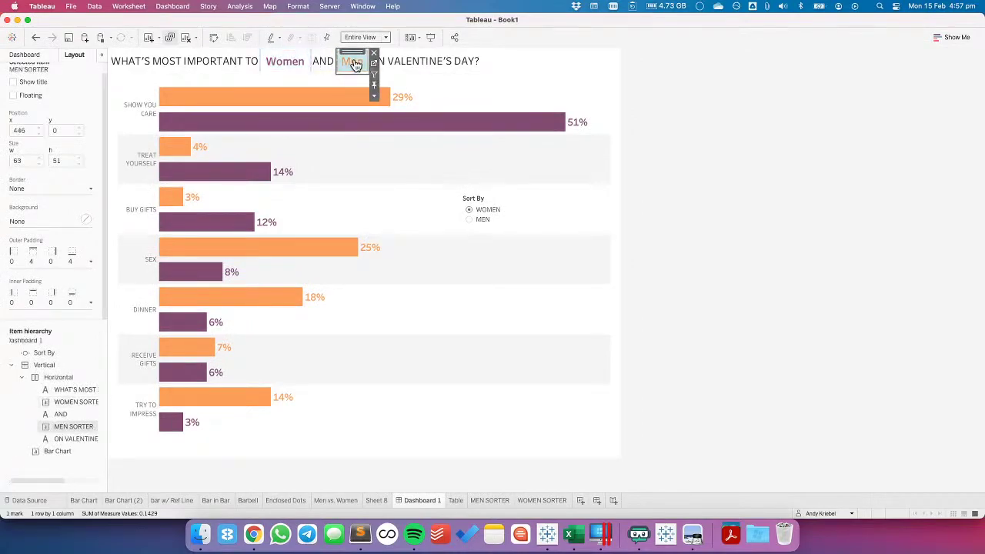
pyautogui.click(504, 210)
# Rename the Sort By parameter values from WOMEN and MEN to Women and Men
pyautogui.click(550, 209)
pyautogui.click(567, 228)
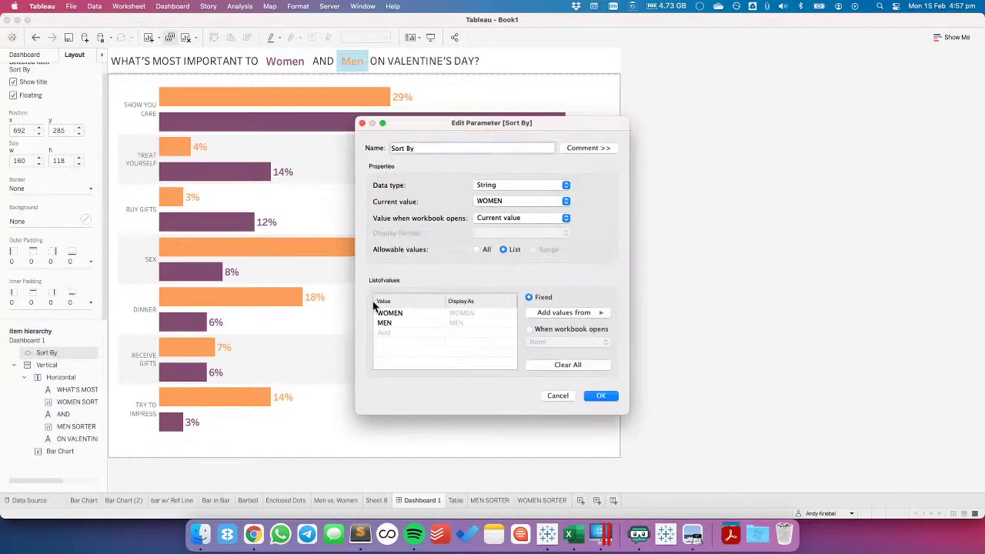
pyautogui.click(399, 314)
pyautogui.click(413, 313)
pyautogui.write('Women')
pyautogui.press('Return')
pyautogui.write('Men')
pyautogui.press('Tab')
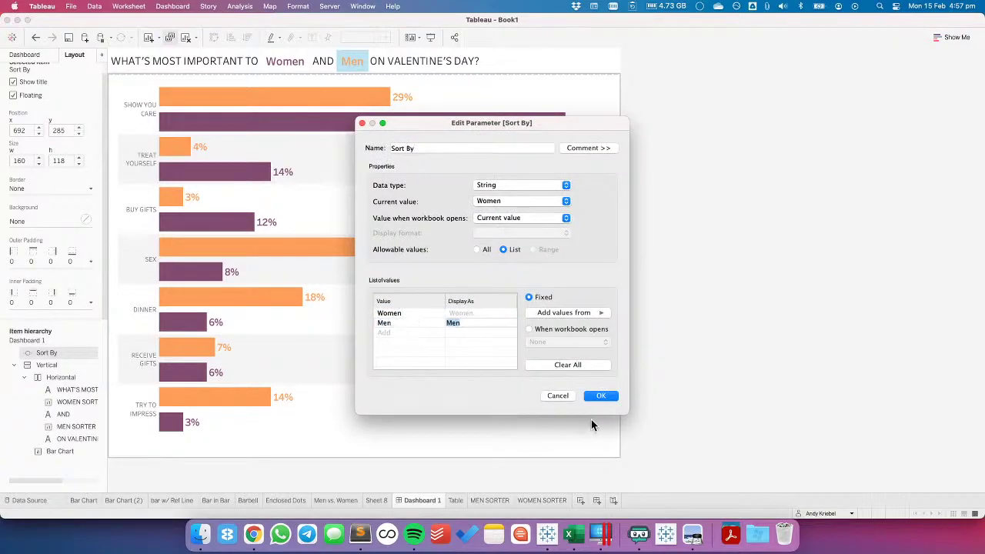
pyautogui.click(601, 396)
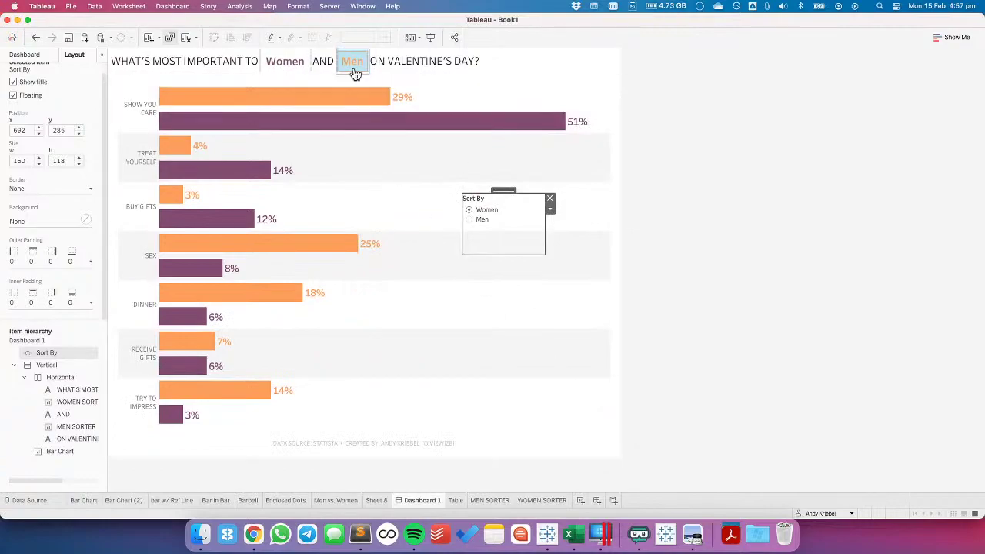
# Toggle the Men and Women title sorters and glance at the MEN SORTER sheet
pyautogui.click(352, 67)
pyautogui.click(285, 64)
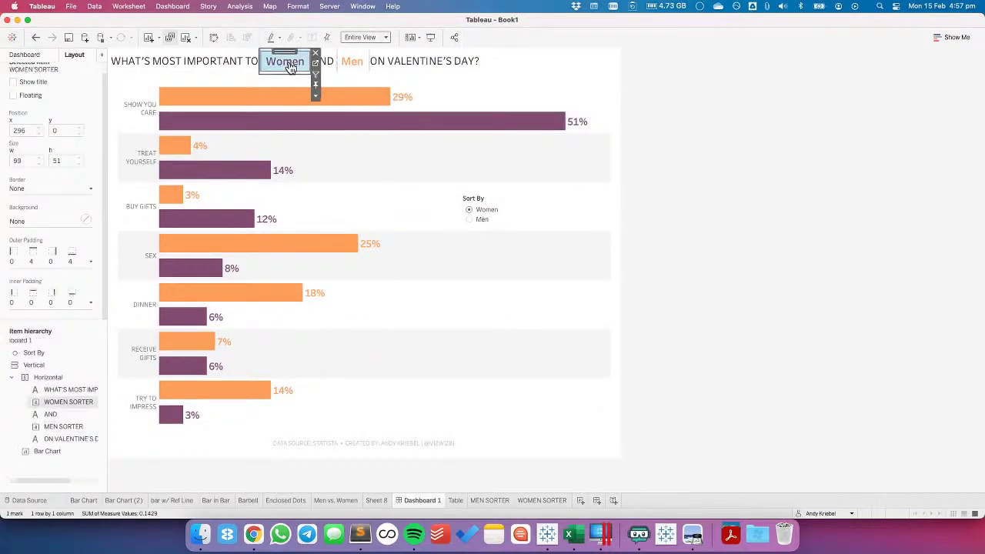
pyautogui.click(351, 68)
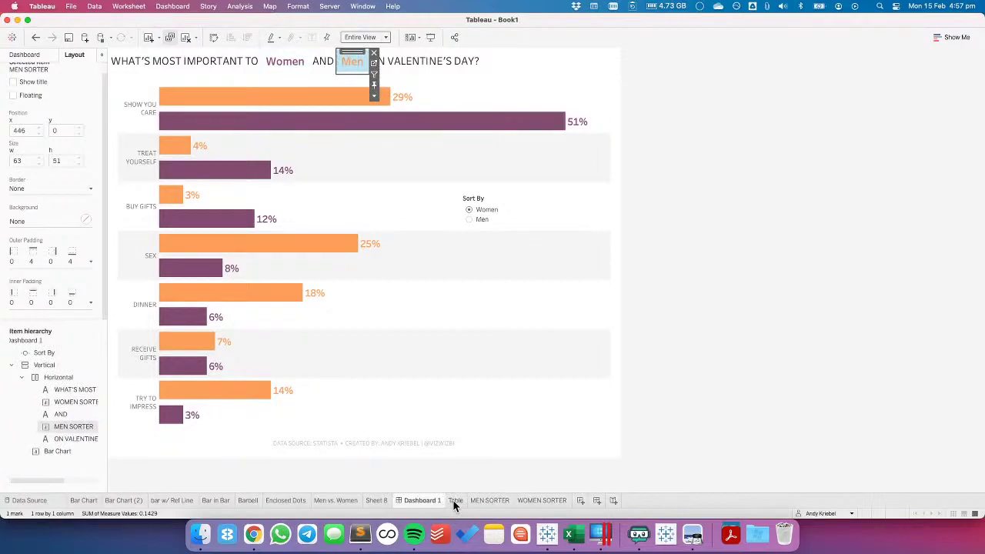
pyautogui.click(482, 501)
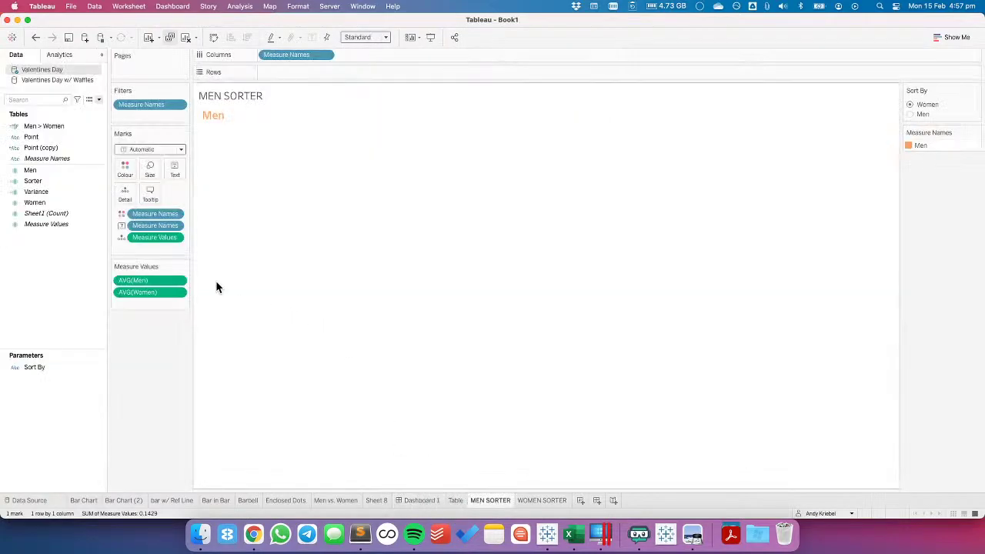
pyautogui.click(417, 501)
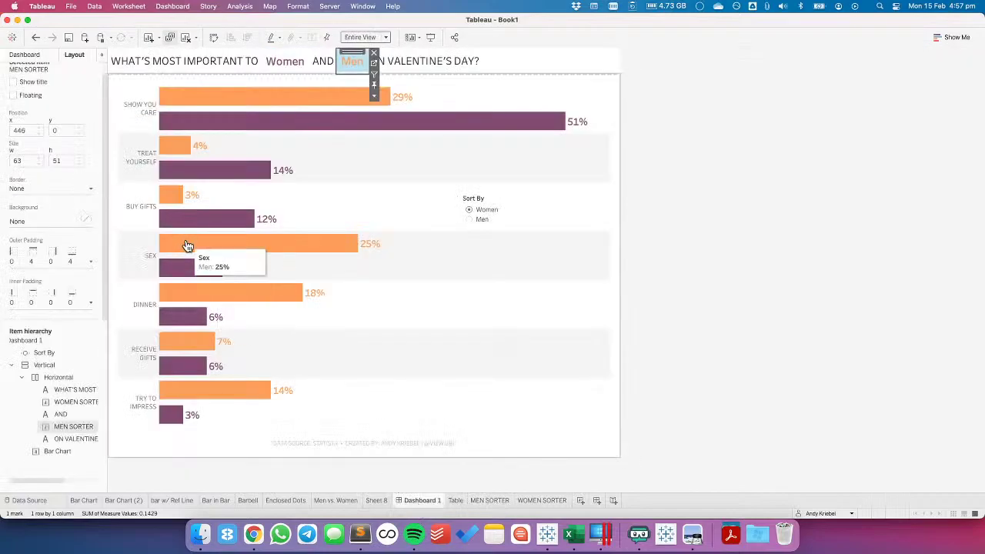
# Set Sort By to Men, then back to Women, from the sorter sheets' marks, and retest on the dashboard
pyautogui.moveTo(373, 500)
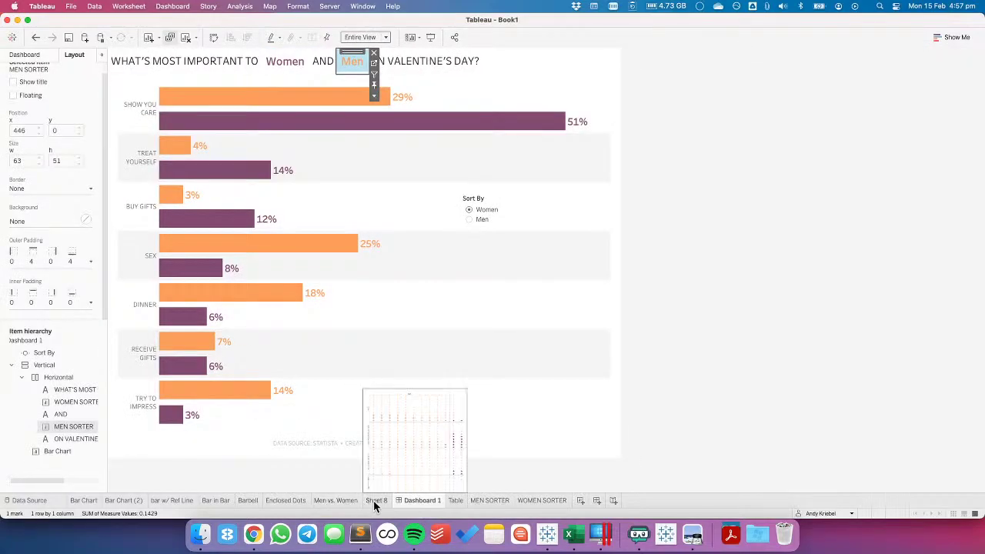
pyautogui.click(477, 500)
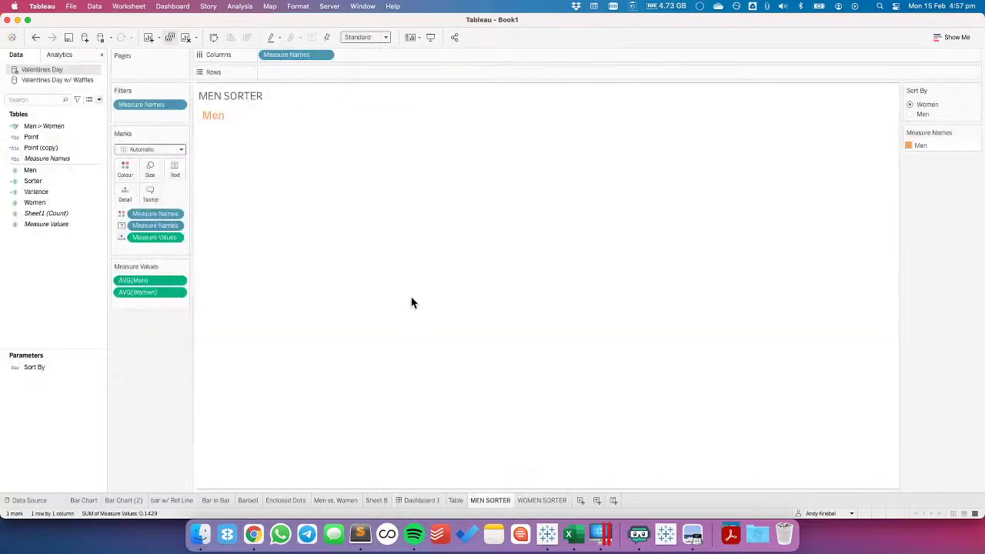
pyautogui.click(210, 117)
pyautogui.click(546, 500)
pyautogui.click(218, 122)
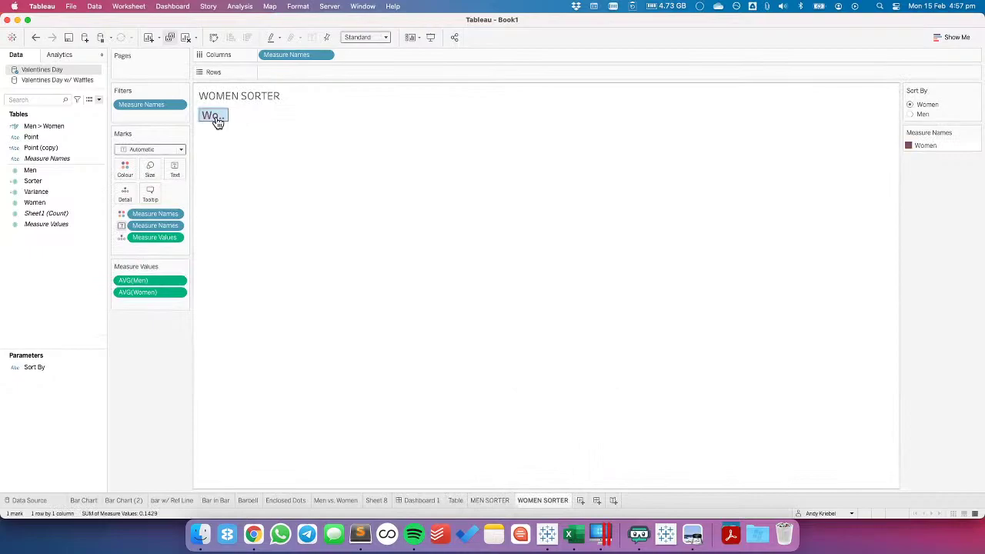
pyautogui.click(419, 501)
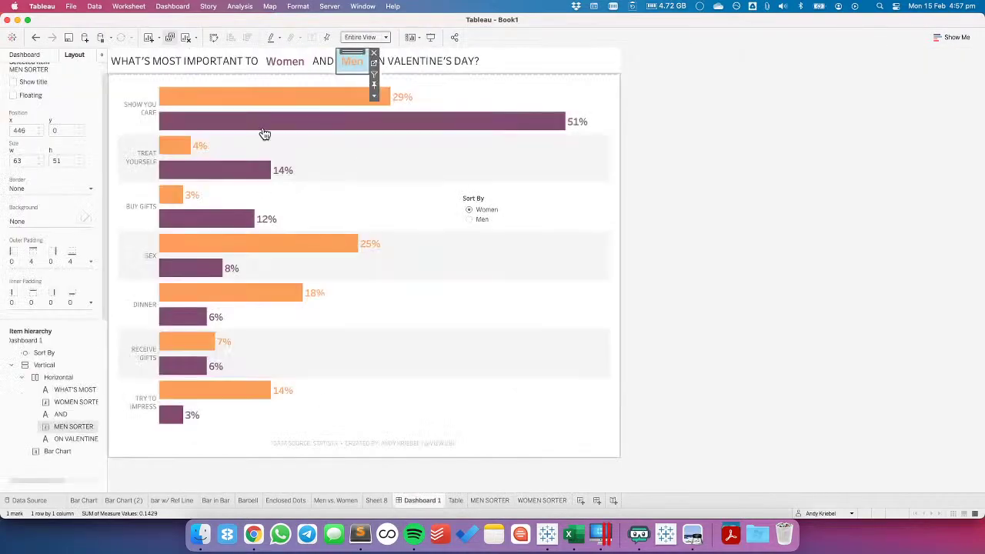
pyautogui.click(283, 68)
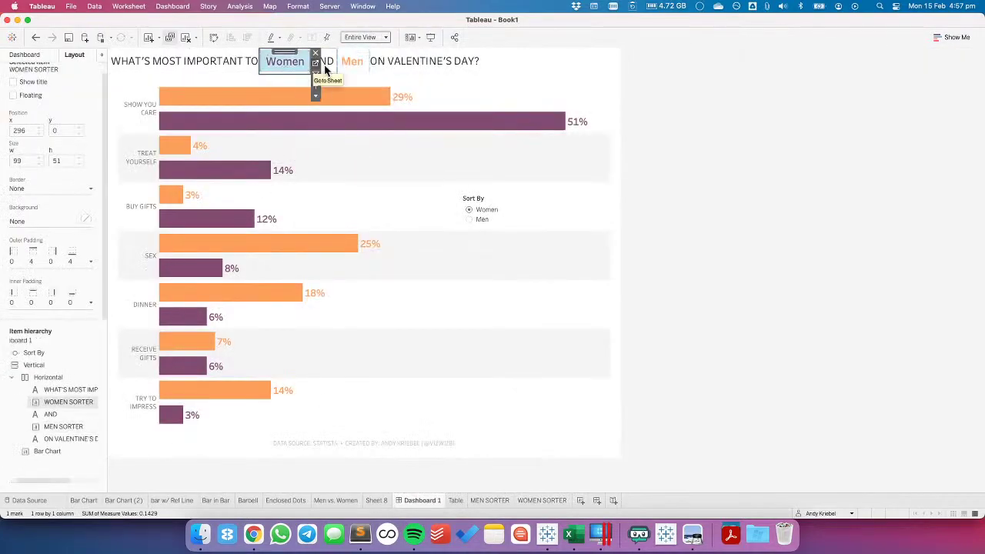
pyautogui.click(352, 66)
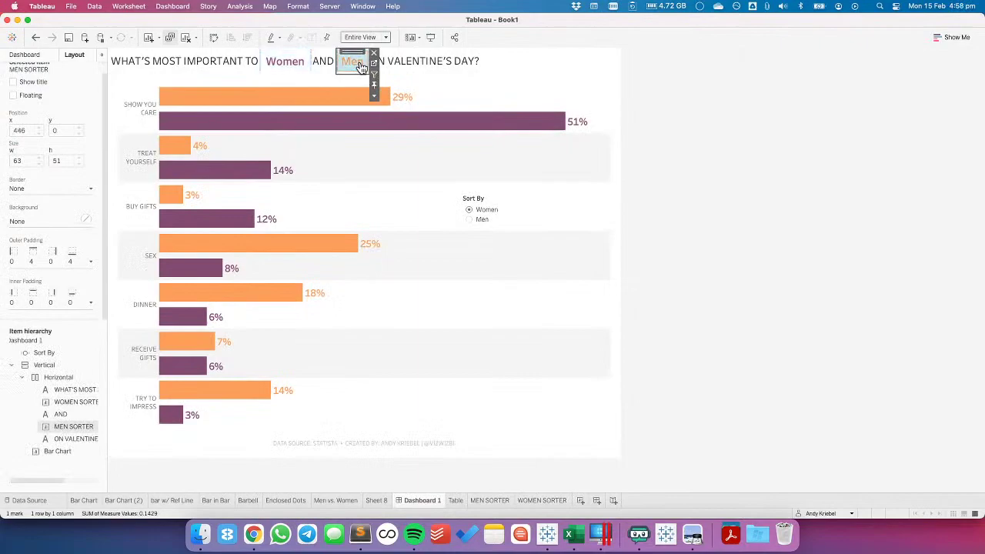
# Add MEN SORTER and WOMEN SORTER as source sheets of the UPDATE SORTER PARAMETER action
pyautogui.click(175, 6)
pyautogui.click(183, 146)
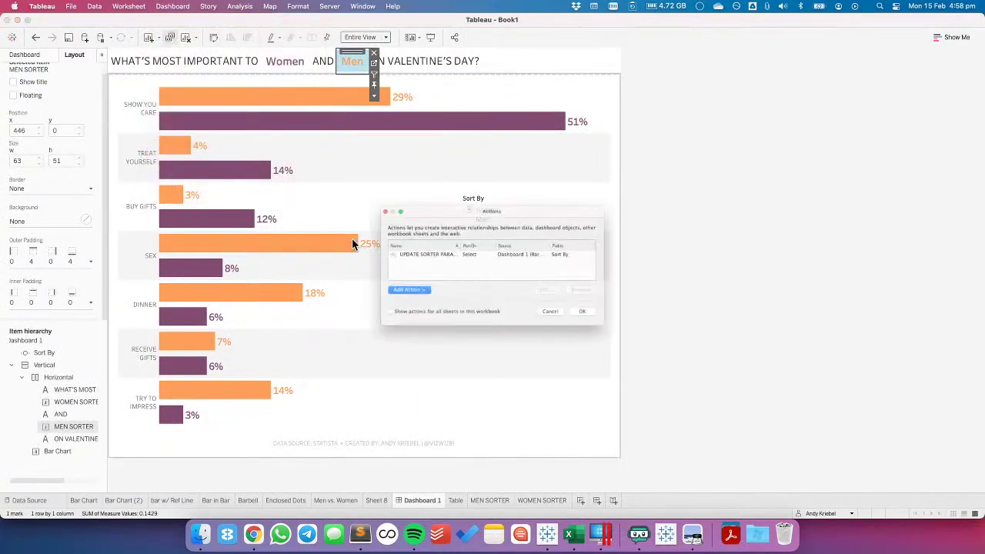
pyautogui.click(397, 249)
pyautogui.doubleClick(396, 249)
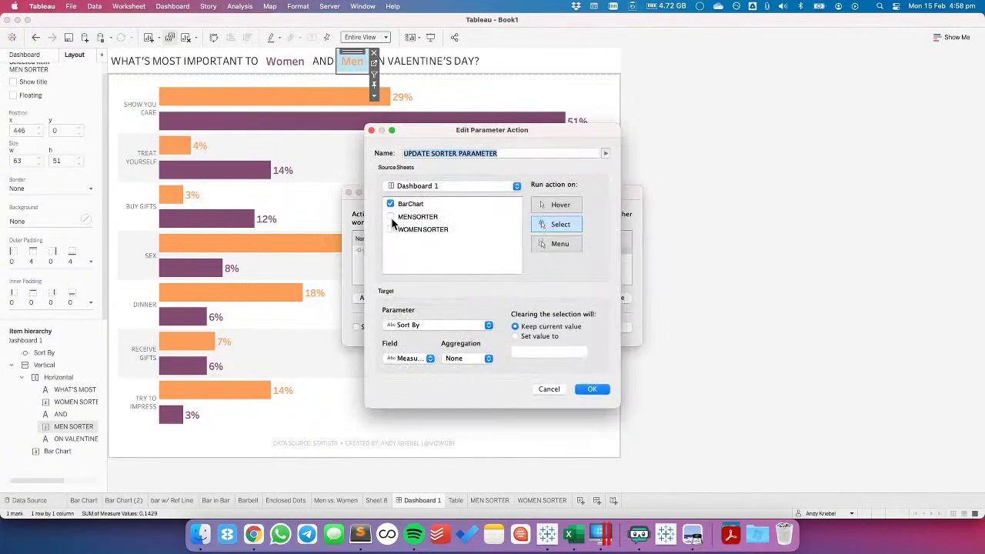
pyautogui.click(390, 216)
pyautogui.click(390, 229)
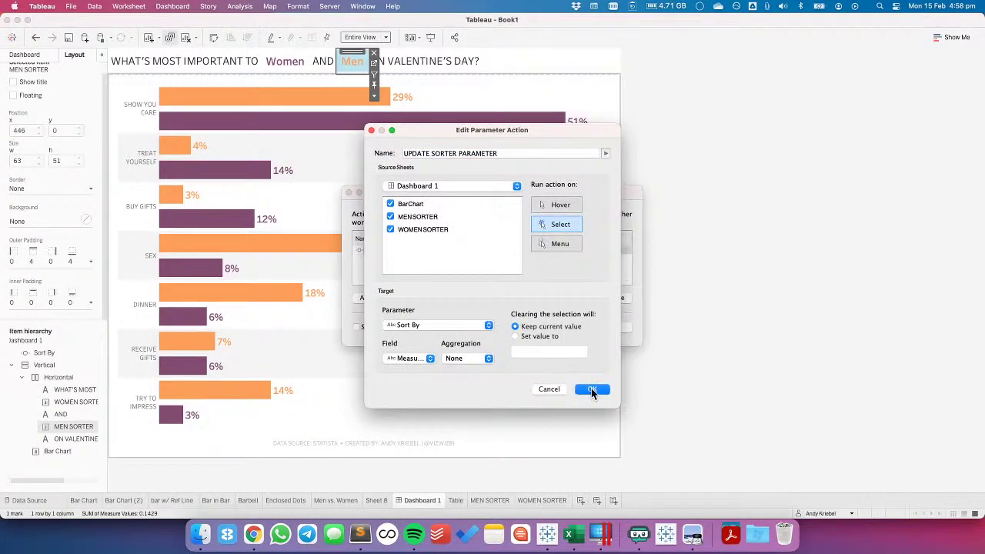
pyautogui.click(591, 389)
pyautogui.click(612, 329)
# Test sorting by alternately selecting the Women and Men header boxes on the dashboard
pyautogui.click(284, 62)
pyautogui.click(348, 62)
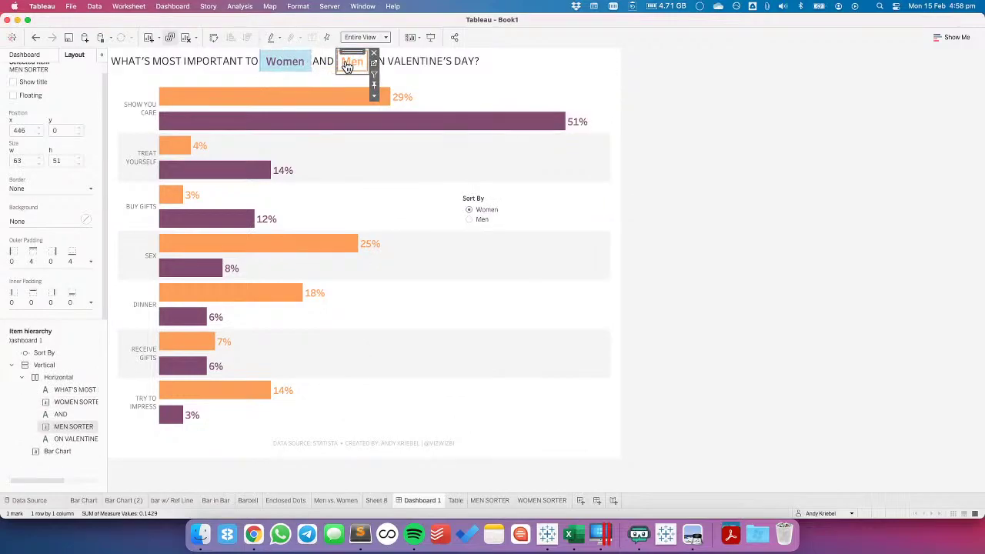
pyautogui.click(287, 65)
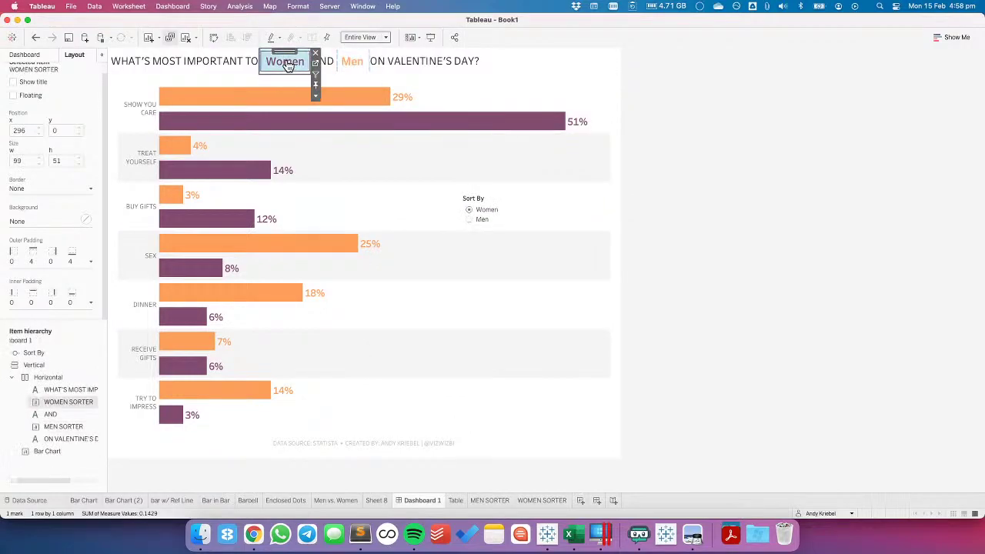
pyautogui.click(348, 63)
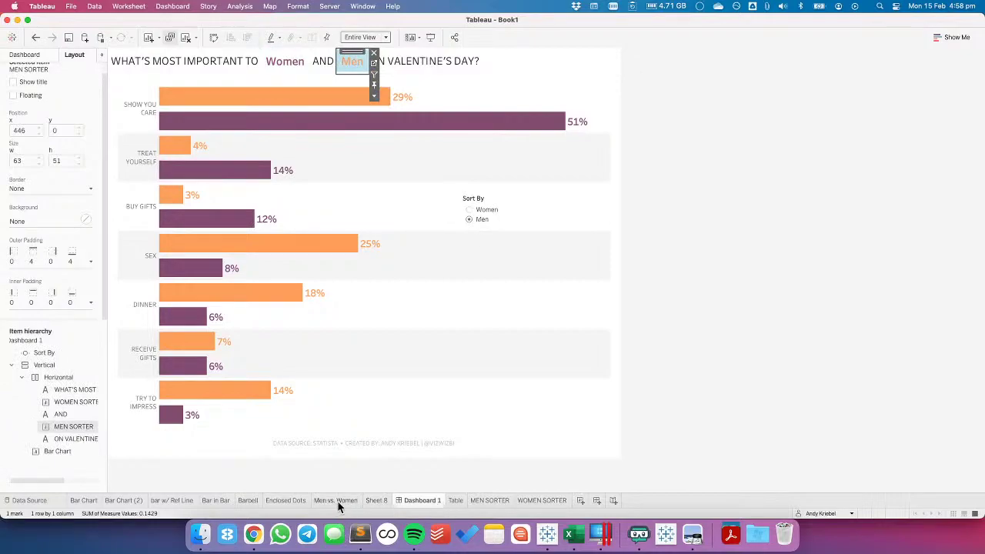
# On the Bar Chart sheet, inspect and close the Point field's sort settings
pyautogui.click(83, 500)
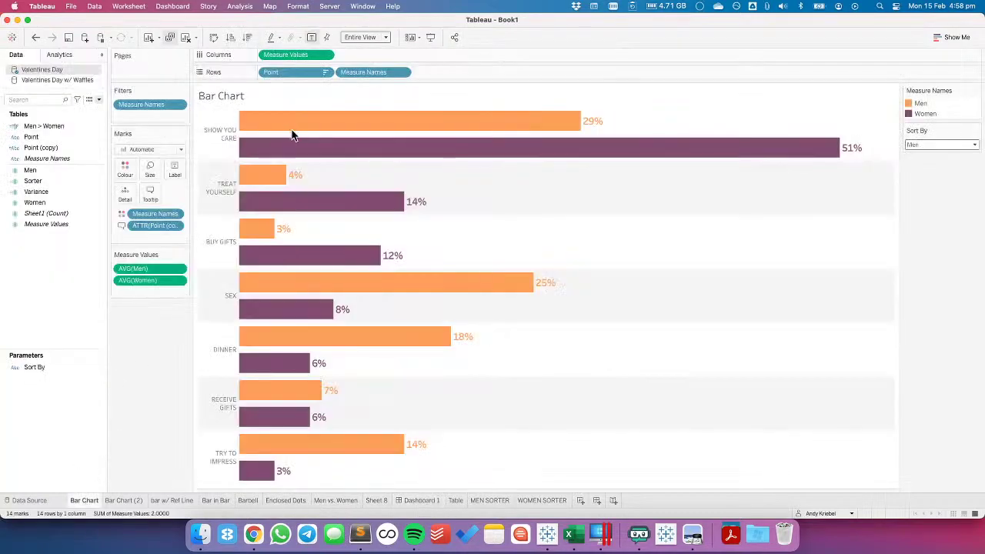
pyautogui.click(319, 73)
pyautogui.press('Escape')
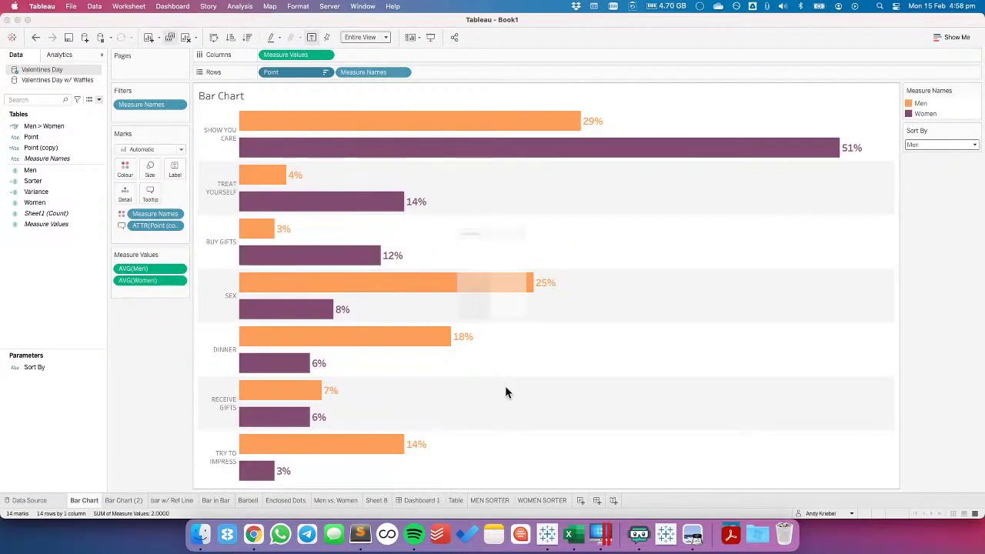
pyautogui.click(555, 191)
# Change 'MEN' to 'Men' in the Sorter calculation, then return to Dashboard 1
pyautogui.click(34, 181)
pyautogui.rightClick(35, 183)
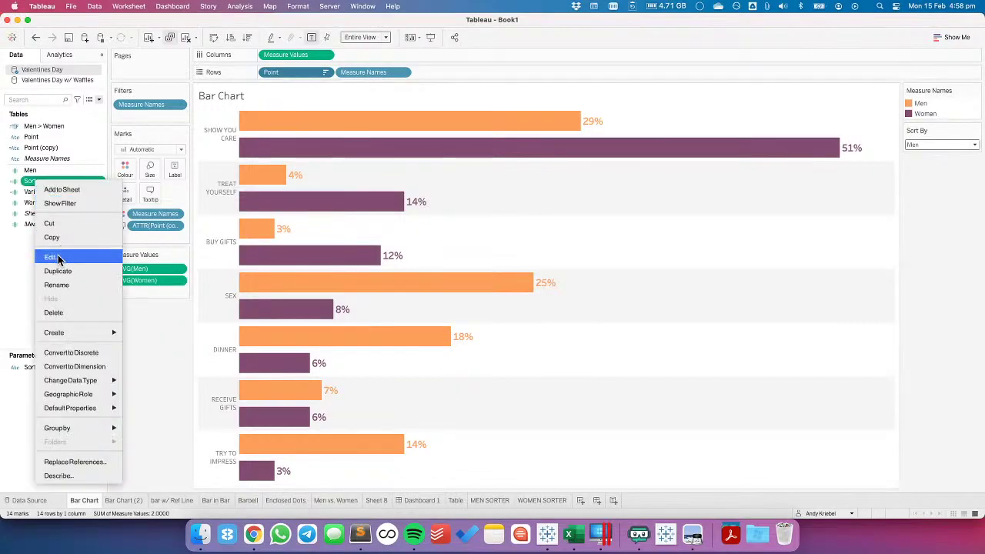
pyautogui.click(53, 257)
pyautogui.doubleClick(527, 244)
pyautogui.write('Men')
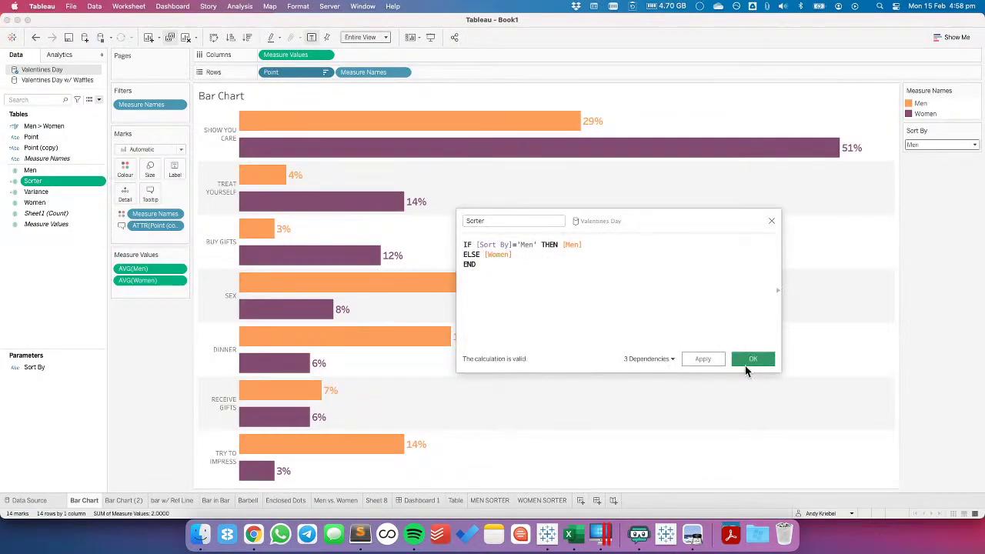
pyautogui.click(752, 359)
pyautogui.click(419, 500)
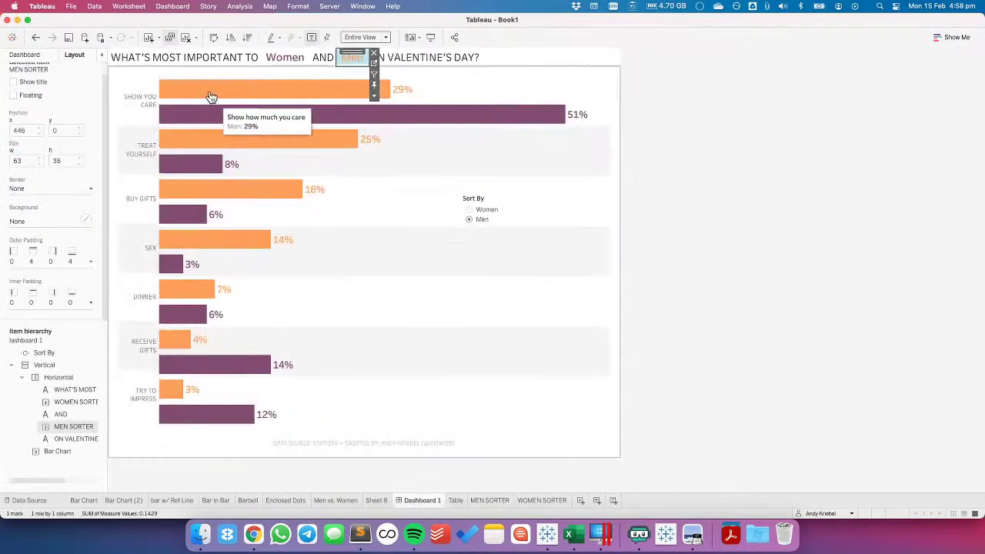
# Retype the first heading text as 'What's most important to' in sentence case
pyautogui.doubleClick(198, 61)
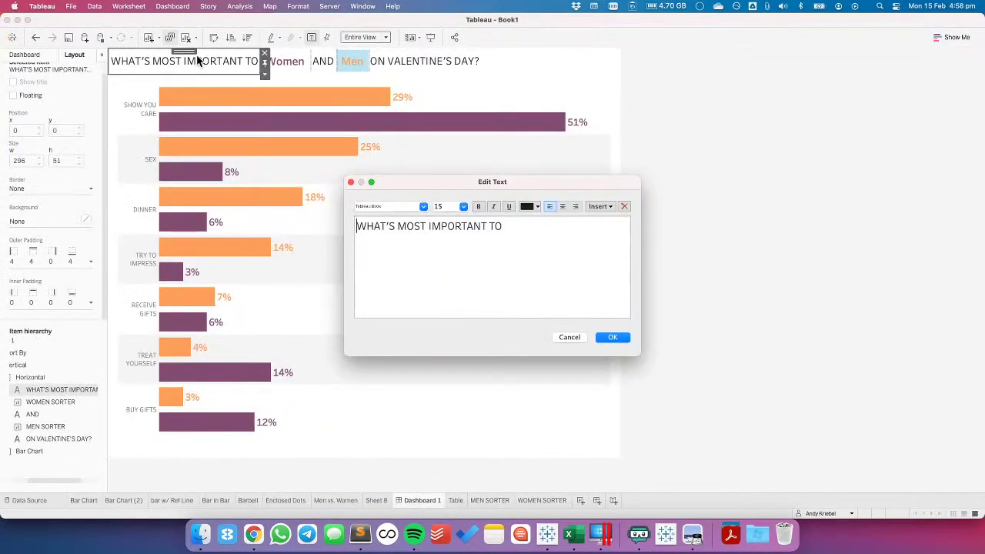
pyautogui.press('super+a')
pyautogui.write('What')
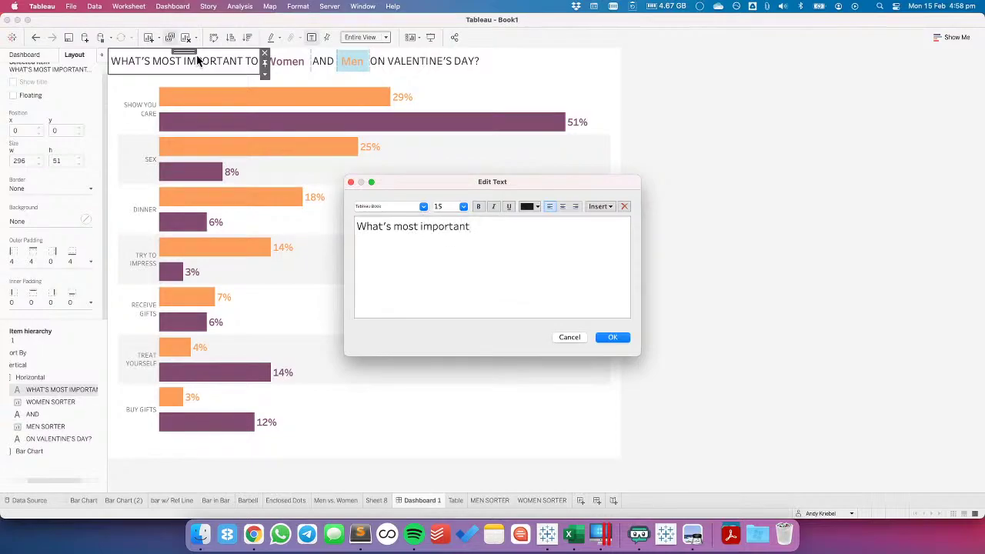
pyautogui.click(612, 337)
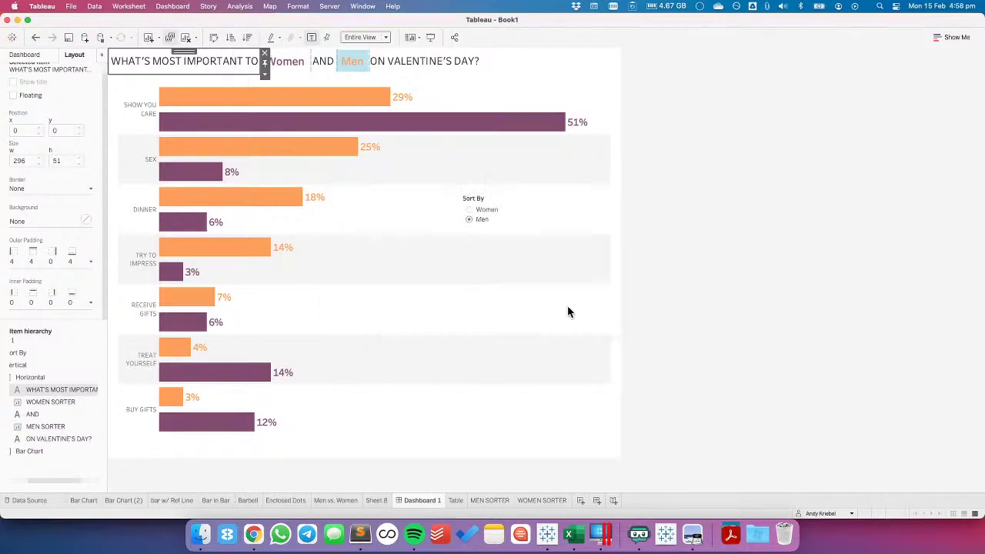
# Change the heading's 'AND' text to lowercase 'and'
pyautogui.doubleClick(324, 63)
pyautogui.press('super+a')
pyautogui.write('and')
pyautogui.click(612, 337)
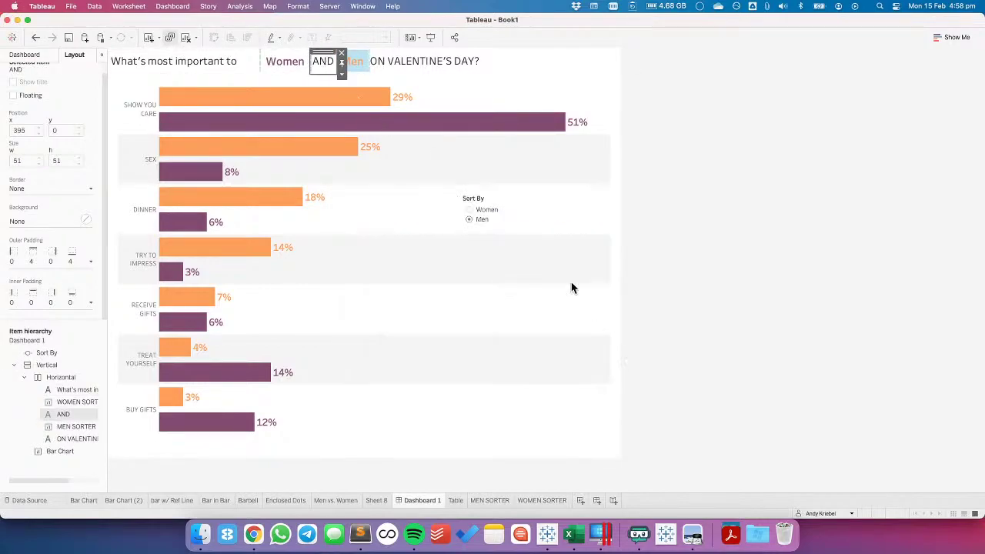
# Replace the last heading text with 'on Valentine's Day?'
pyautogui.doubleClick(431, 61)
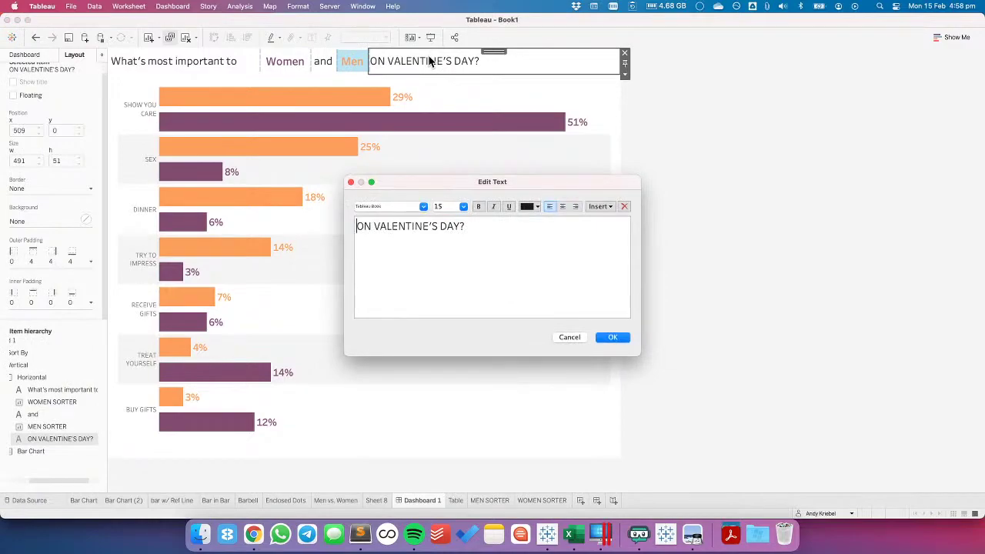
pyautogui.press('super+a')
pyautogui.write('o')
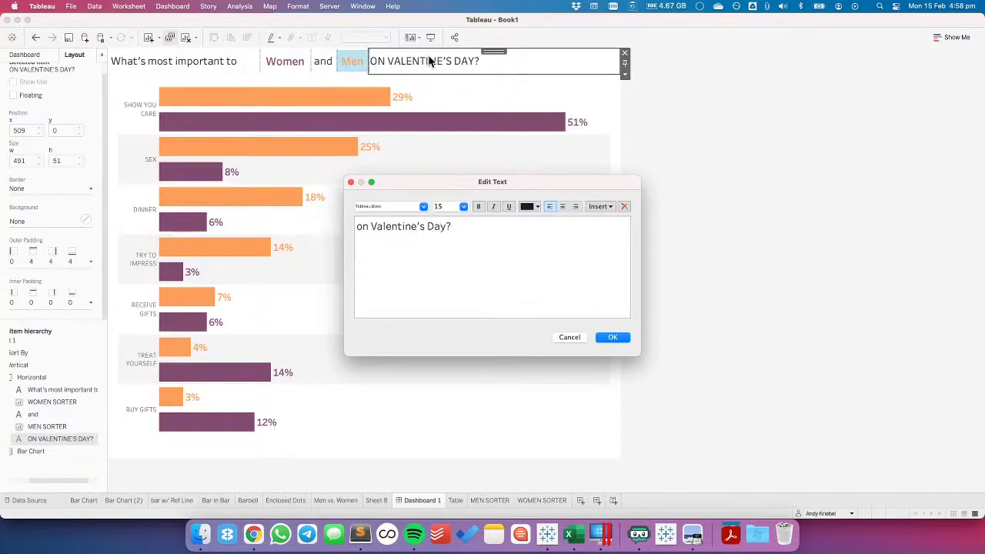
pyautogui.write("n Valentine's Day?")
pyautogui.click(619, 338)
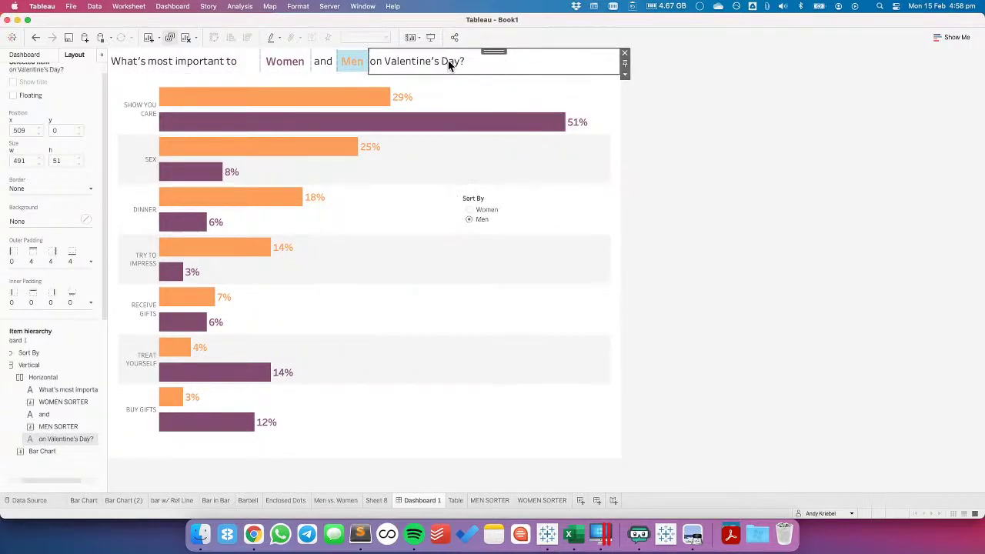
pyautogui.click(356, 62)
pyautogui.click(845, 201)
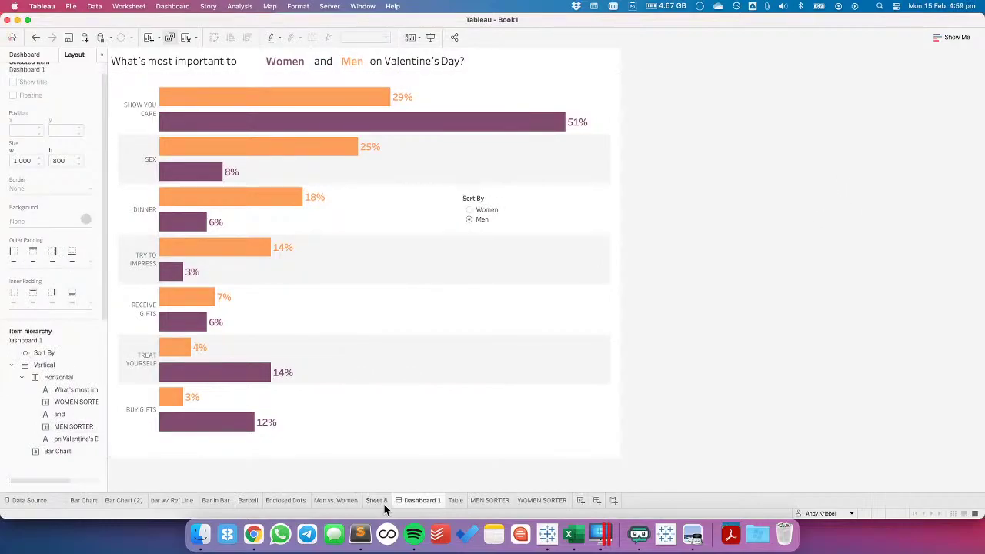
# Give the Women header box a purple background on Dashboard 1
pyautogui.click(543, 501)
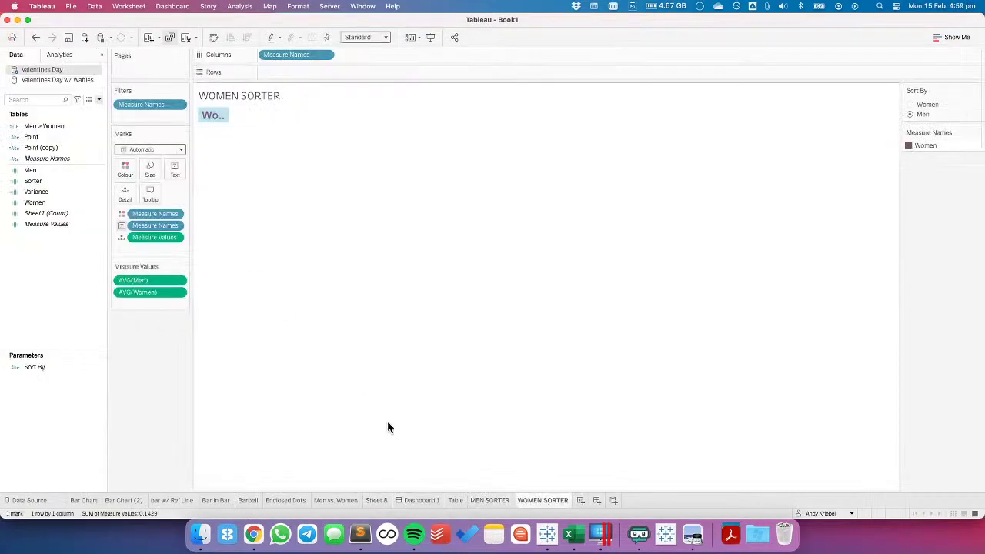
pyautogui.click(418, 501)
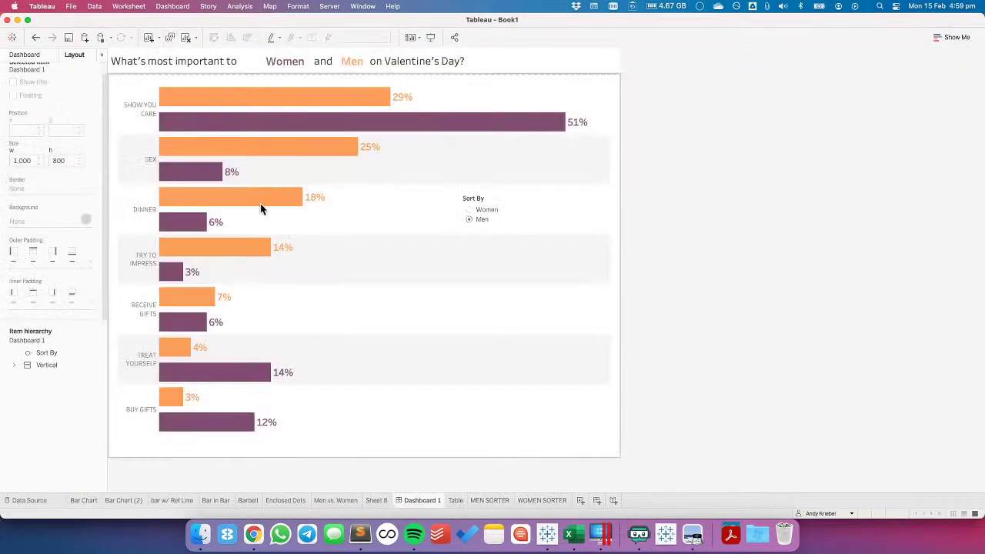
pyautogui.click(277, 53)
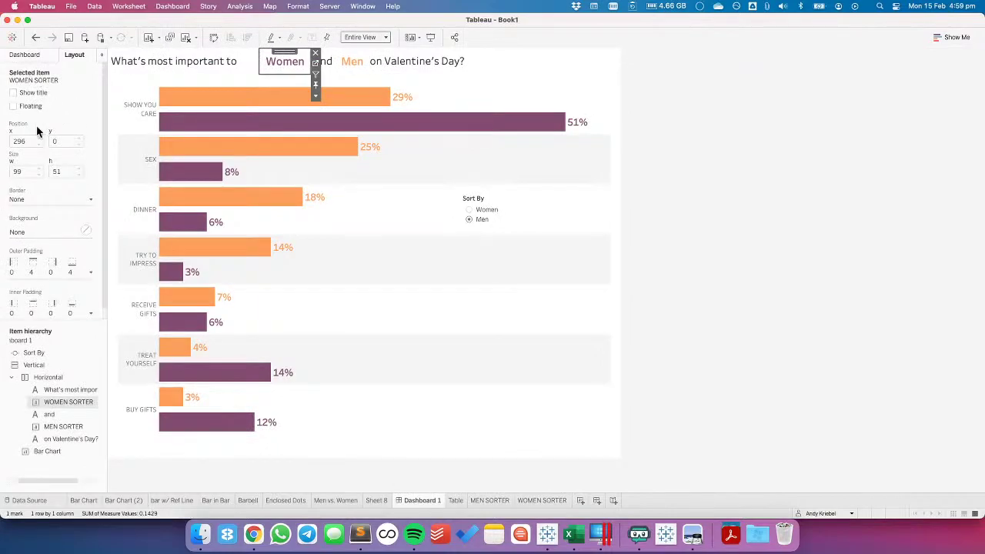
pyautogui.click(31, 232)
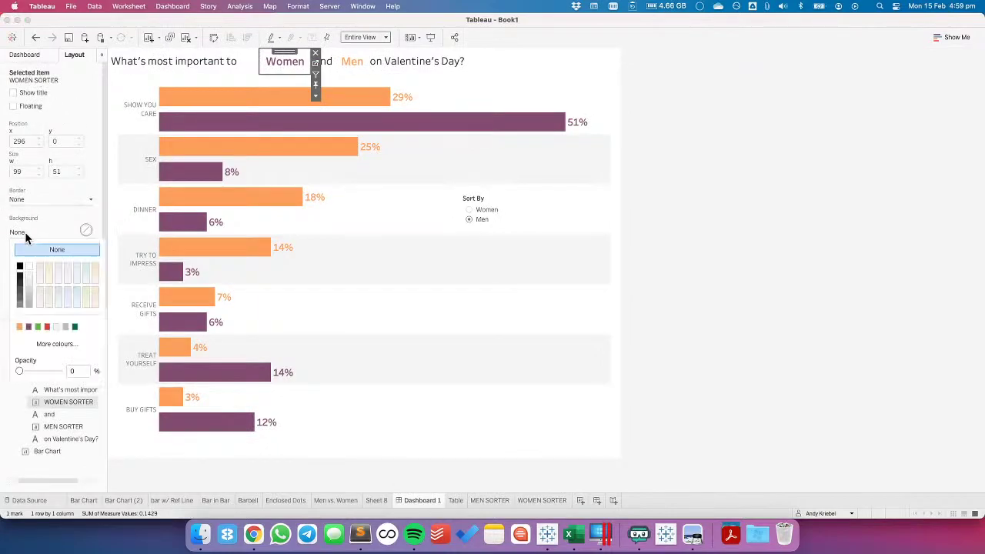
pyautogui.click(29, 327)
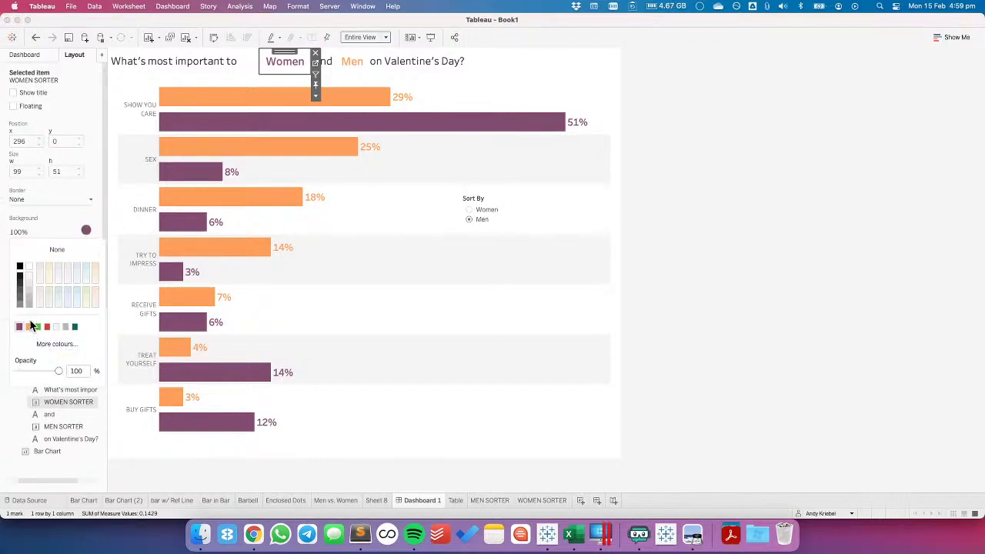
# Click the Women header so the bars sort by women's percentages
pyautogui.rightClick(277, 76)
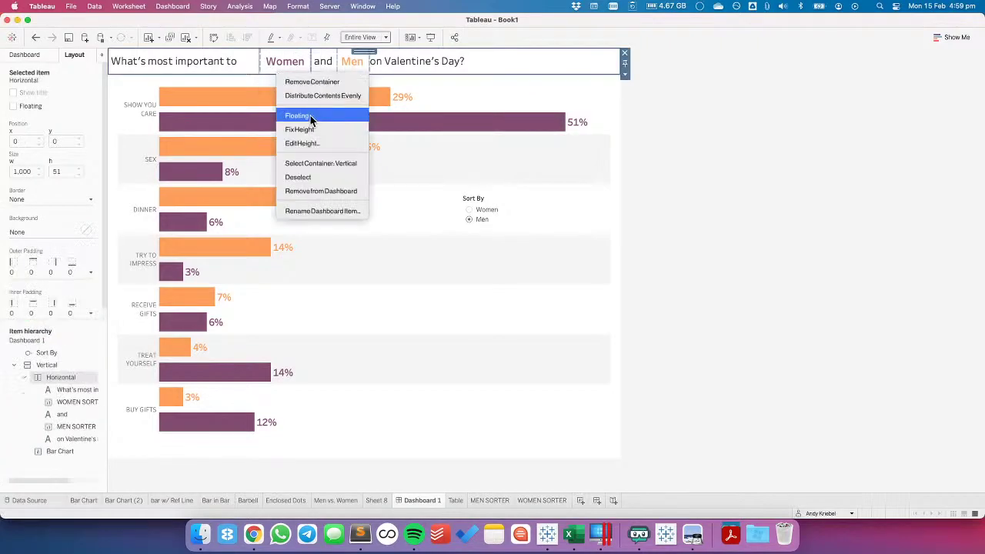
pyautogui.click(282, 58)
pyautogui.click(281, 59)
pyautogui.rightClick(281, 57)
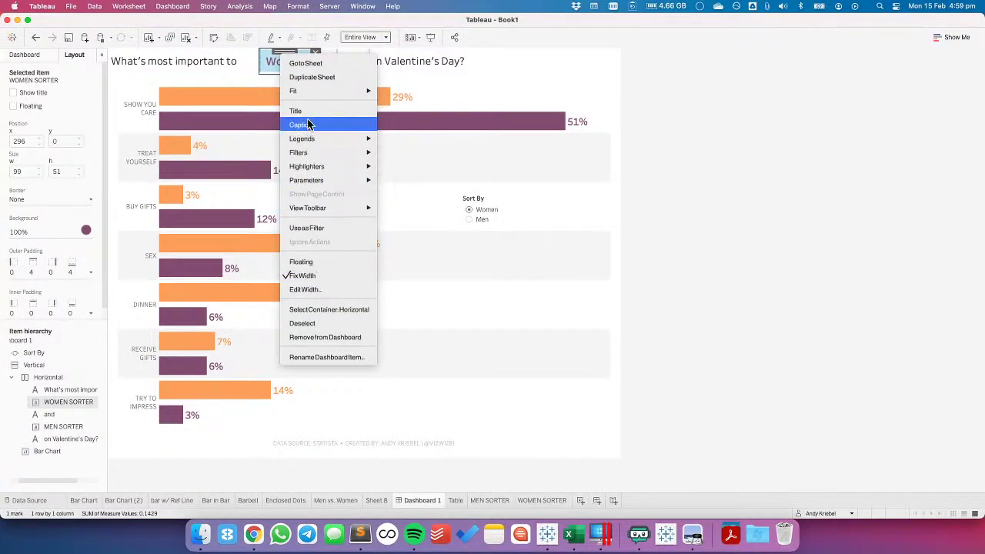
pyautogui.rightClick(269, 67)
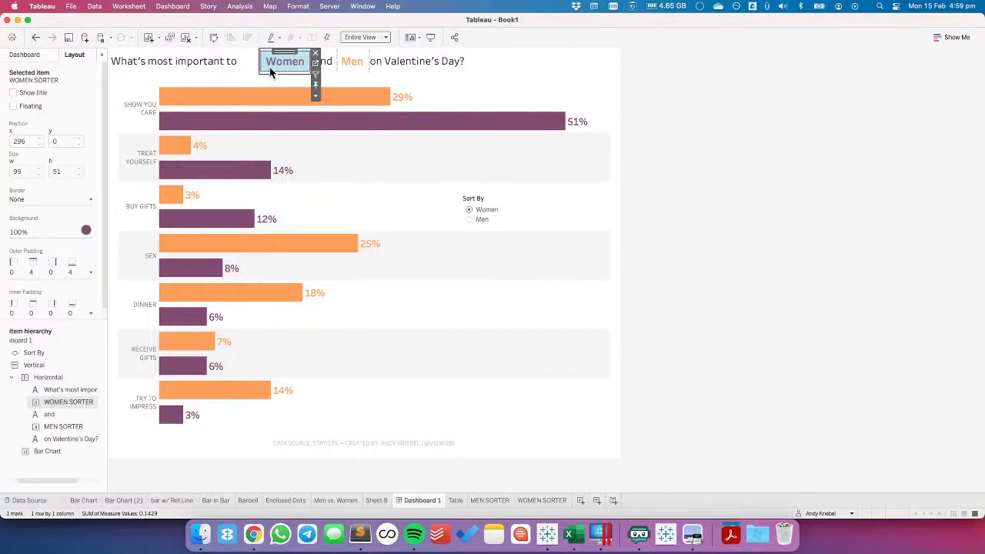
pyautogui.rightClick(269, 67)
# Shade the Women header sheet purple and the Men header sheet orange
pyautogui.click(290, 139)
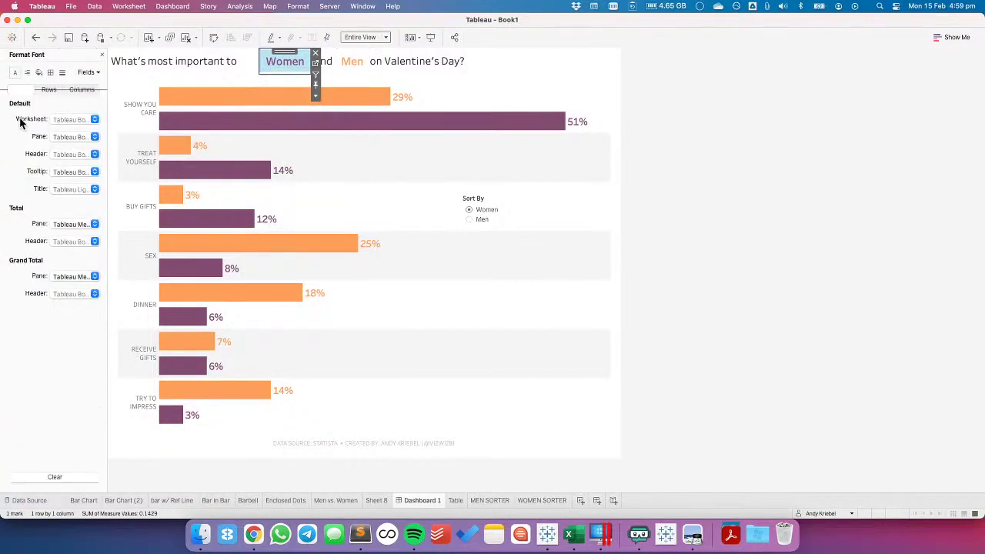
pyautogui.click(39, 72)
pyautogui.click(69, 119)
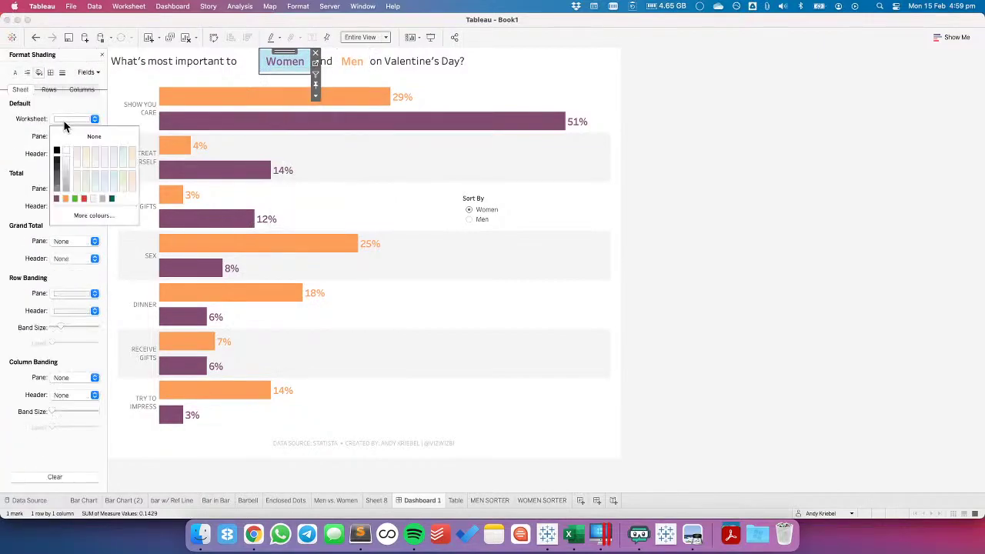
pyautogui.click(55, 199)
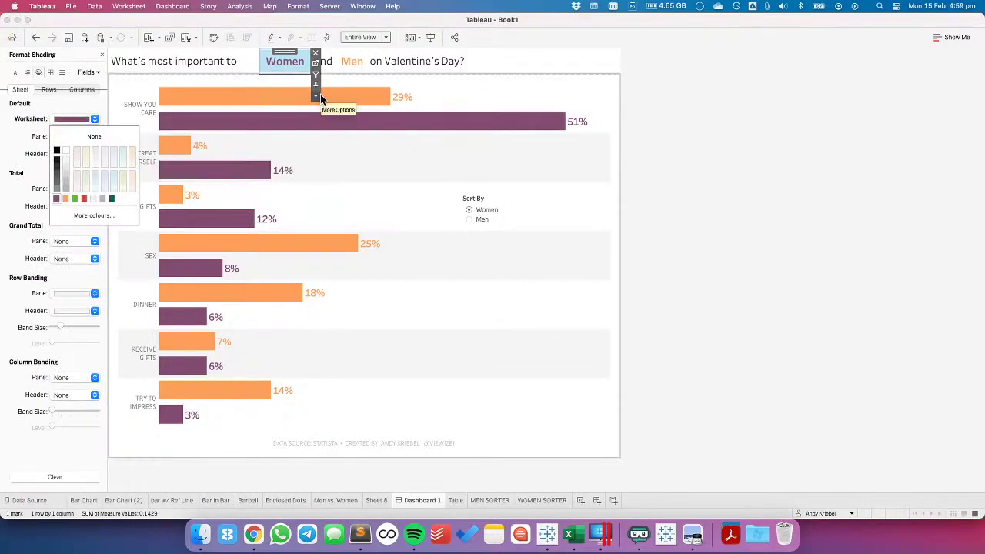
pyautogui.click(267, 70)
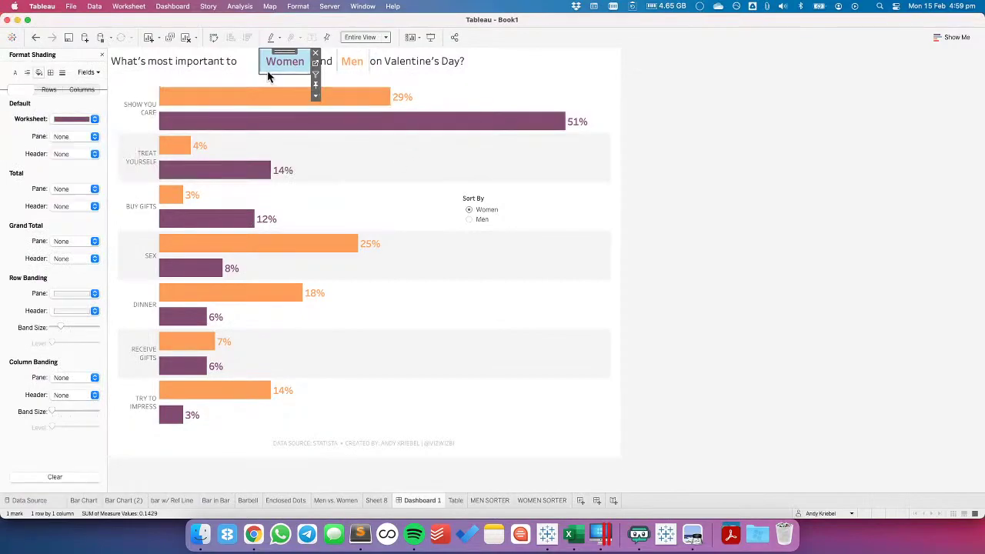
pyautogui.click(354, 61)
pyautogui.click(64, 120)
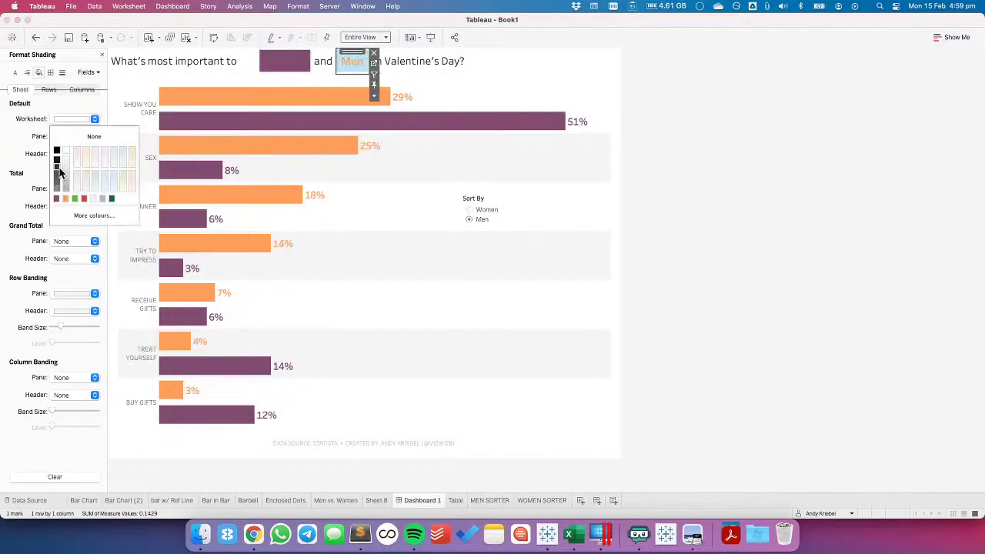
pyautogui.click(56, 199)
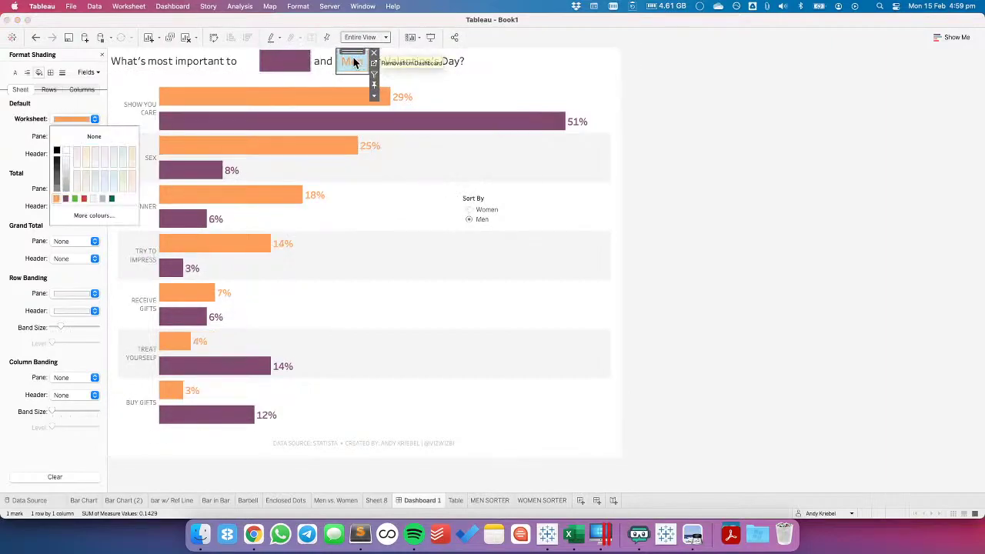
# On MEN SORTER, move Measure Names off Colour and make the label white
pyautogui.click(477, 500)
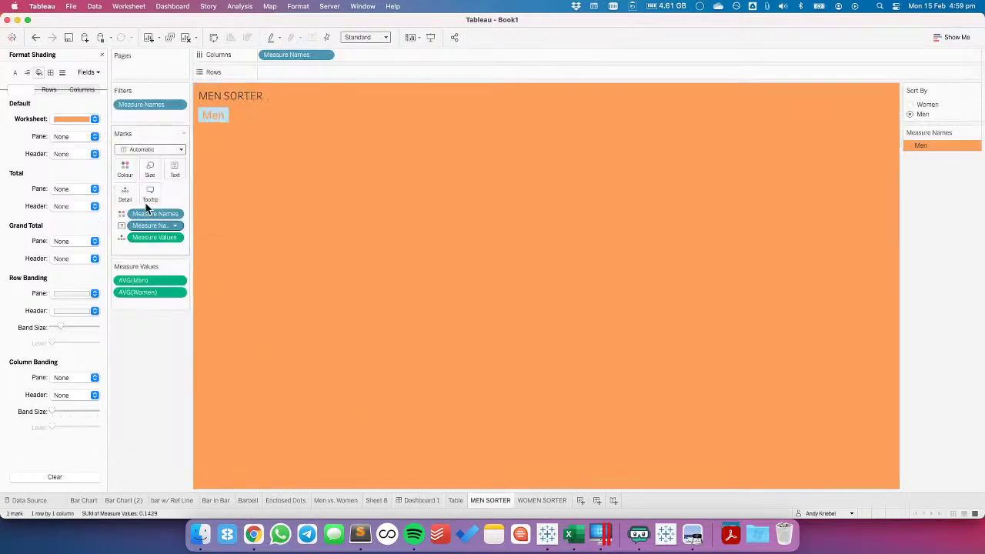
pyautogui.click(175, 169)
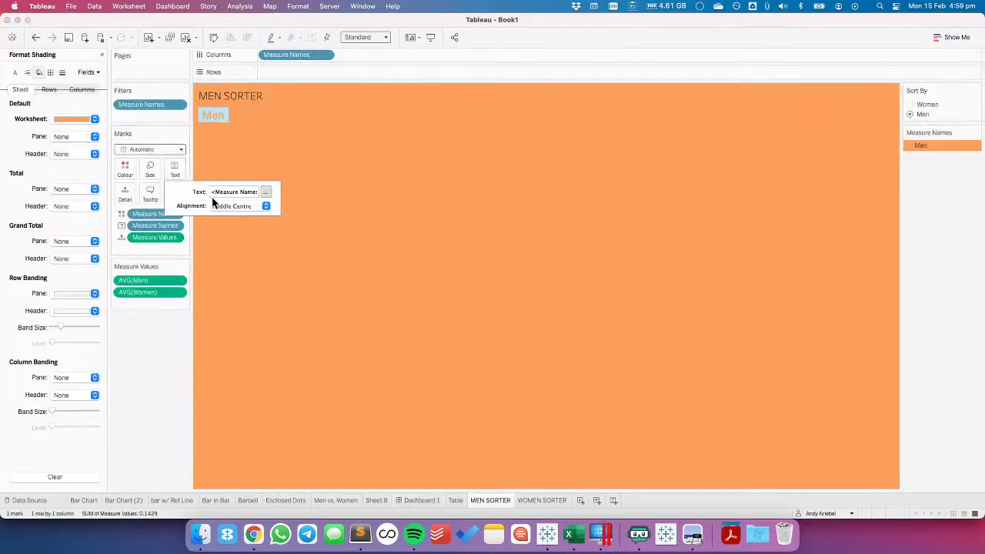
pyautogui.click(125, 168)
pyautogui.click(151, 307)
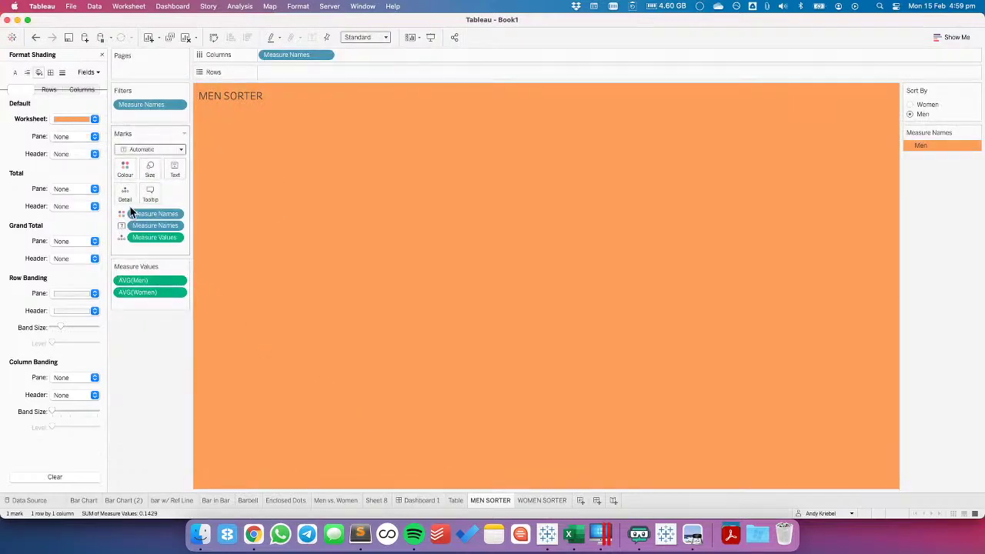
pyautogui.moveTo(135, 218); pyautogui.dragTo(126, 193)
pyautogui.click(126, 171)
pyautogui.click(143, 204)
pyautogui.click(154, 429)
# Back on Dashboard 1, sort the bars by Women
pyautogui.click(432, 500)
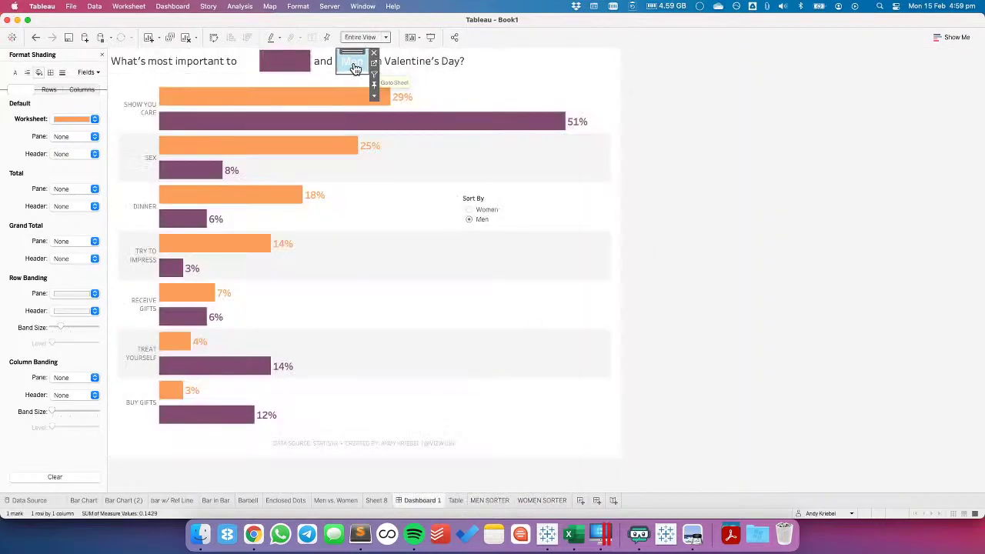
pyautogui.click(726, 146)
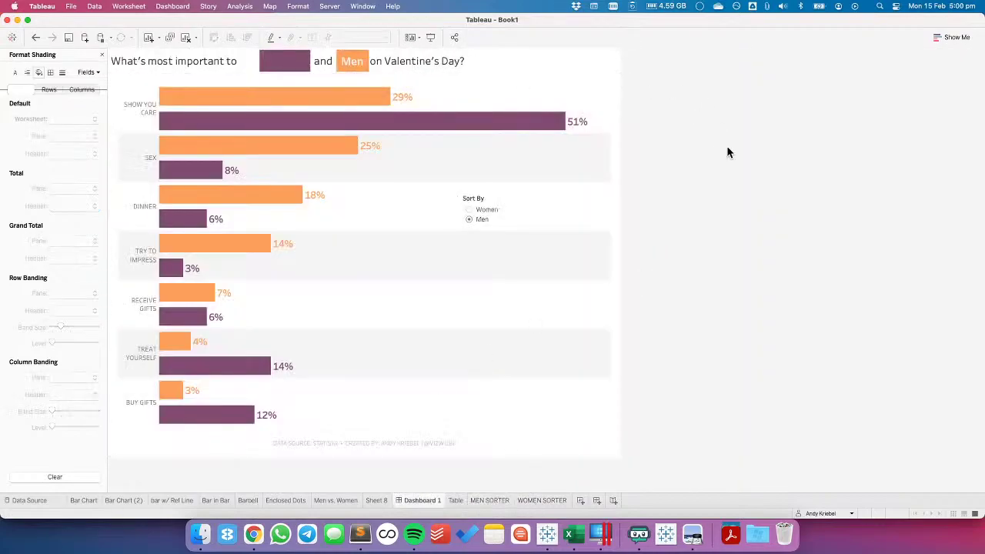
pyautogui.click(289, 63)
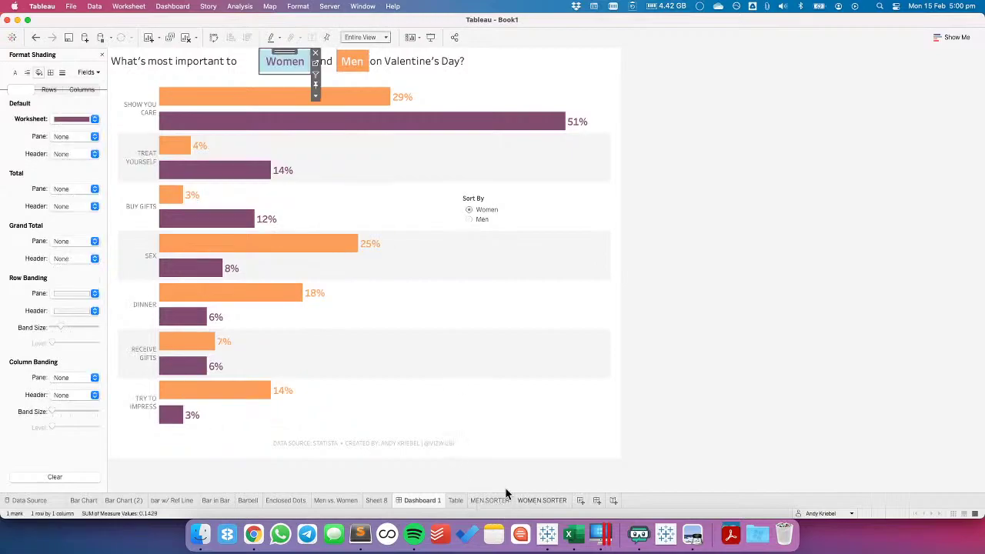
# On WOMEN SORTER, move Measure Names off Colour and make the label white
pyautogui.click(539, 500)
pyautogui.click(121, 214)
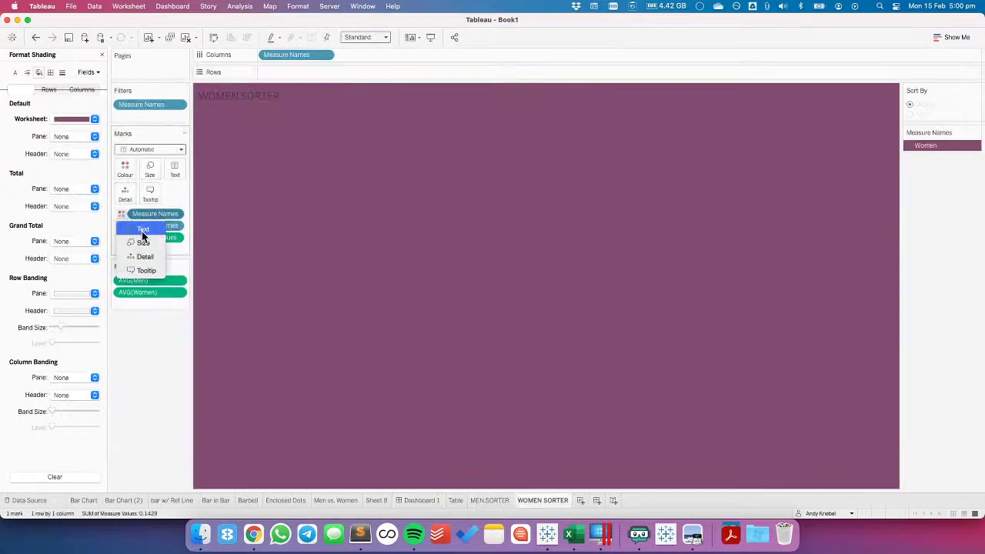
pyautogui.click(144, 257)
pyautogui.click(133, 173)
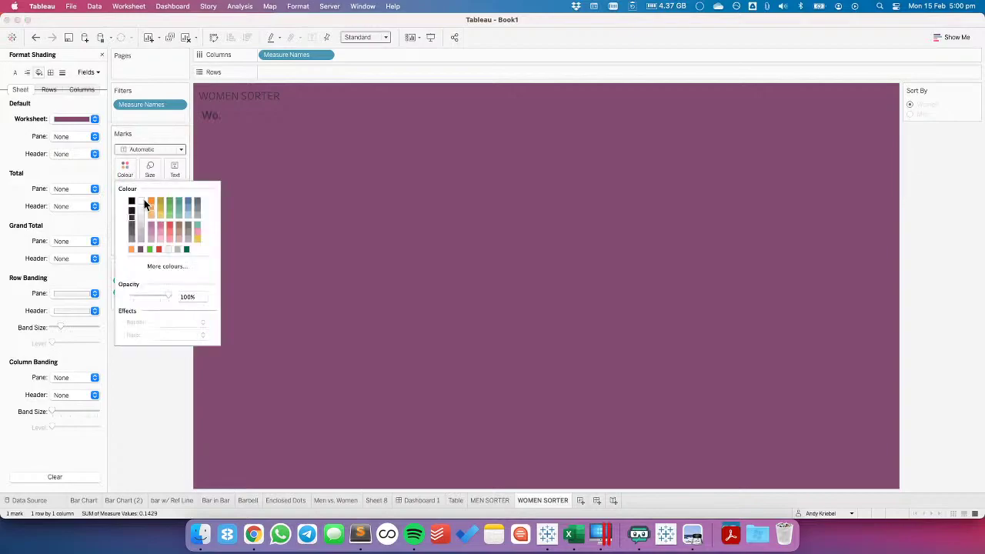
pyautogui.click(141, 203)
pyautogui.click(151, 367)
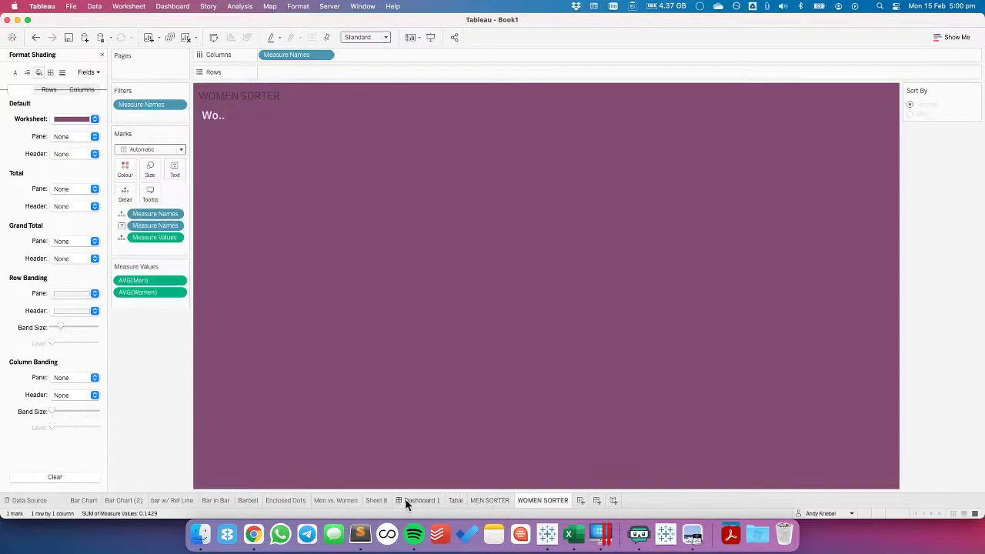
pyautogui.click(406, 500)
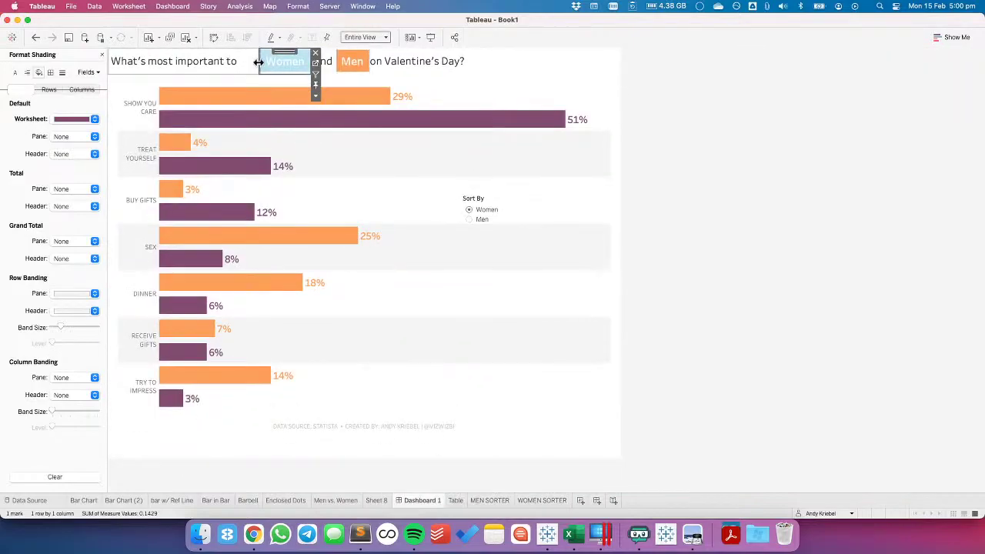
# Sort the bars by Men and remove the Sort By control from the dashboard
pyautogui.click(258, 61)
pyautogui.click(275, 68)
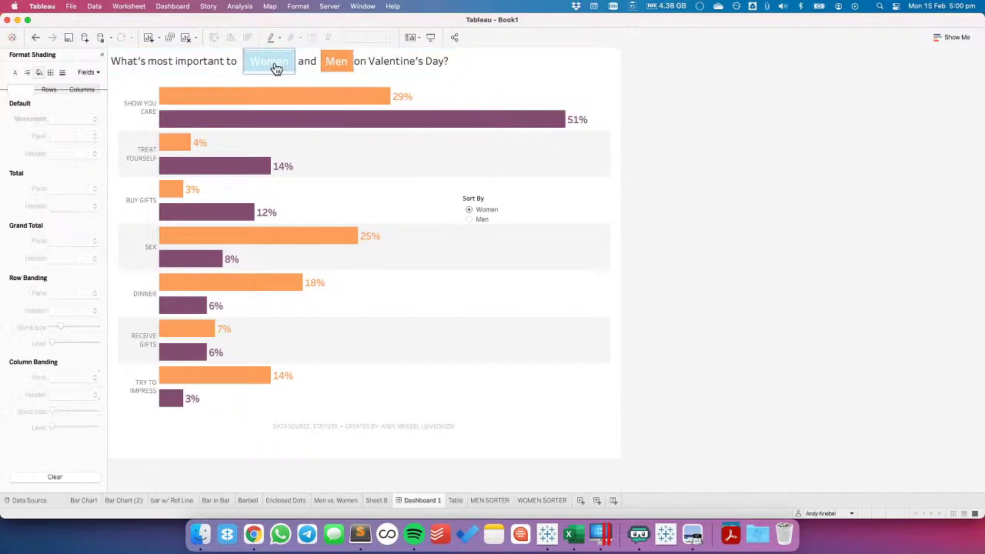
pyautogui.click(281, 70)
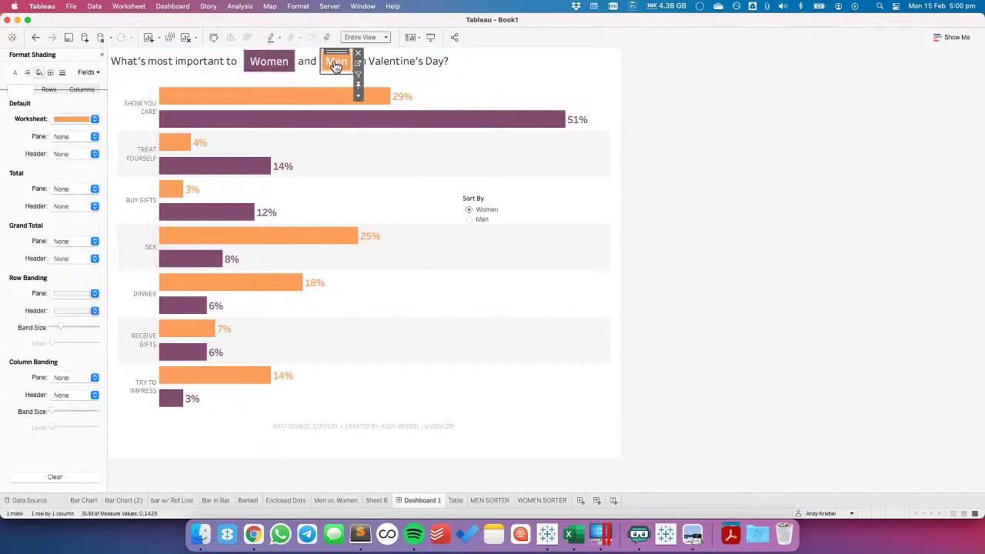
pyautogui.click(336, 67)
pyautogui.click(697, 136)
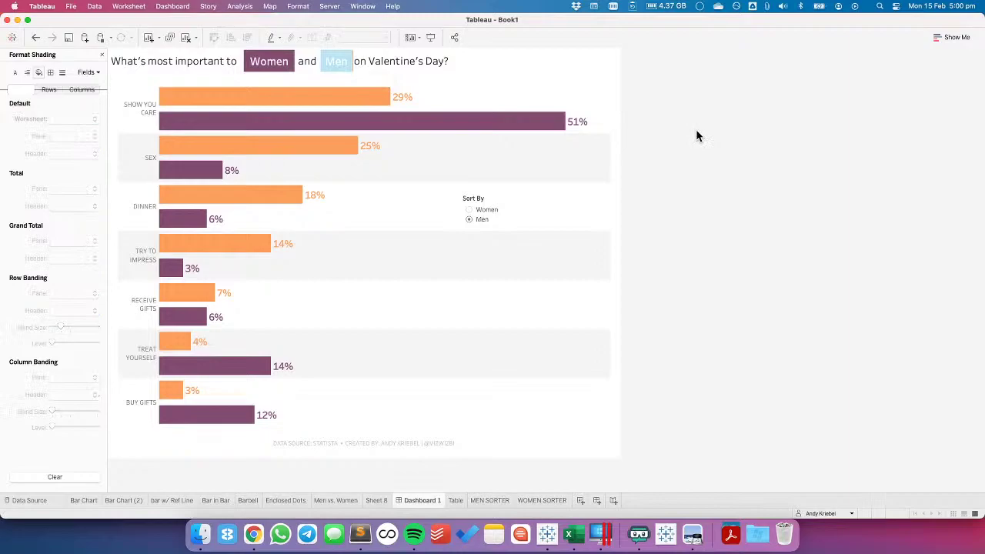
pyautogui.click(338, 67)
pyautogui.click(478, 198)
pyautogui.click(548, 201)
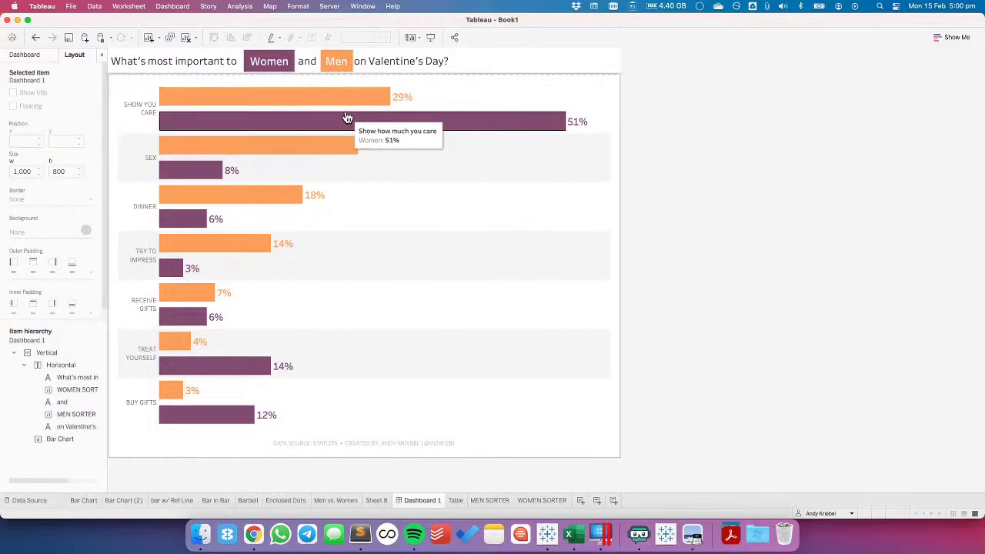
pyautogui.moveTo(342, 114)
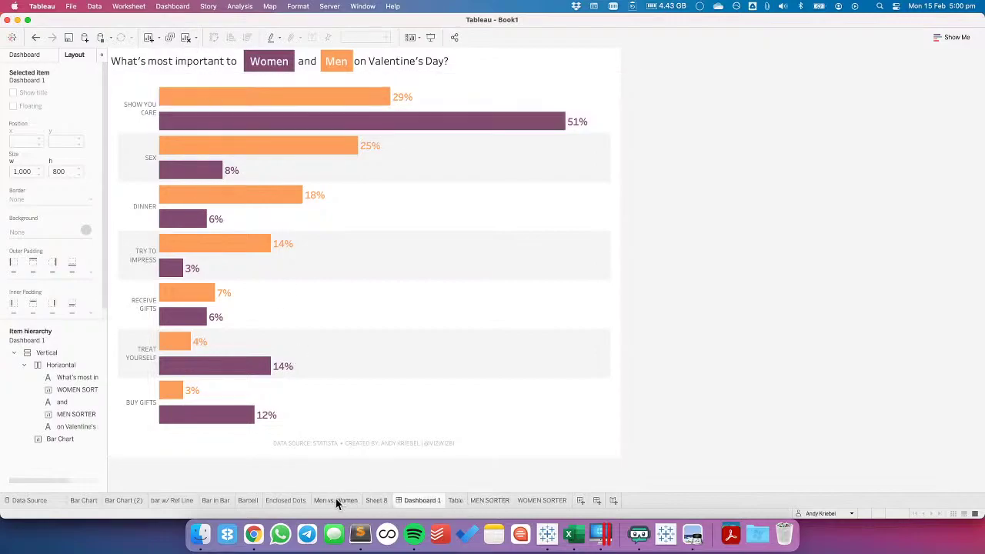
# Create a calculated field named Declicker from the Bar Chart's Data pane
pyautogui.click(85, 500)
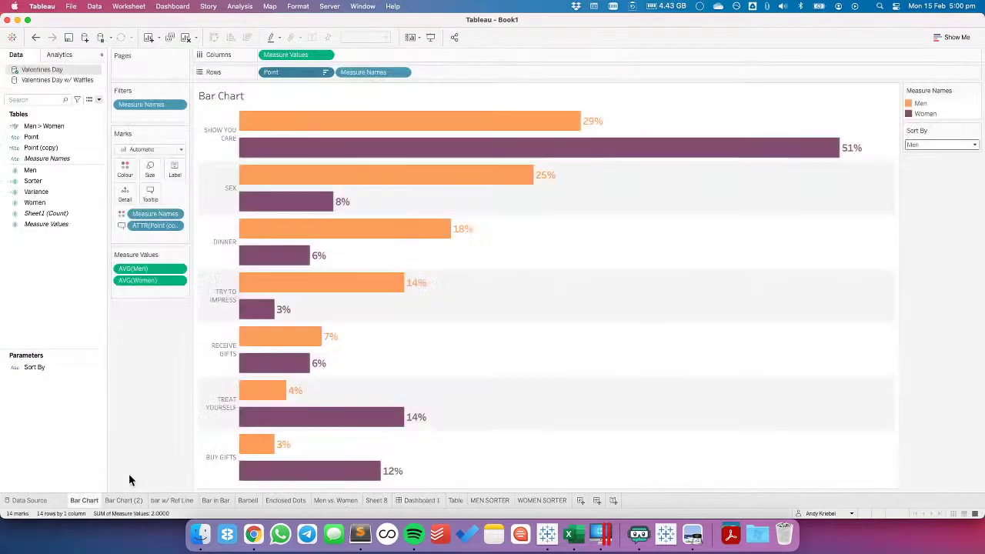
pyautogui.rightClick(43, 256)
pyautogui.click(76, 265)
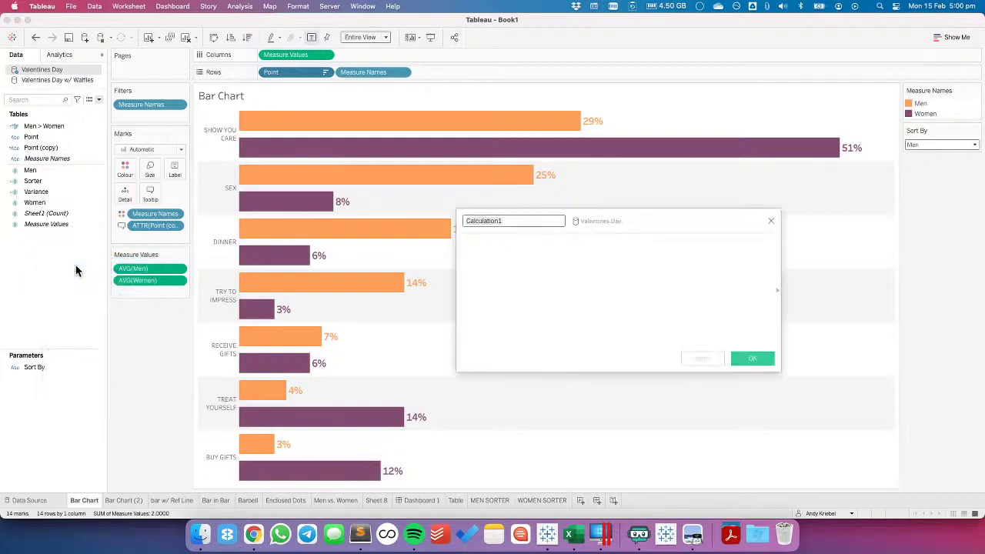
pyautogui.write('Declicker')
pyautogui.click(542, 312)
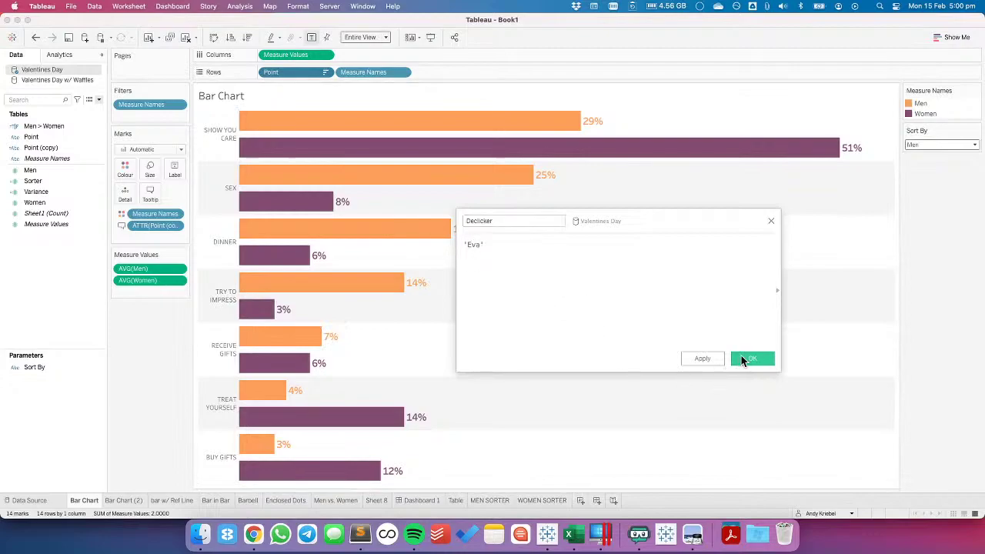
pyautogui.click(741, 359)
# Add Declicker to the Bar Chart's Detail and set the bar border to None
pyautogui.moveTo(65, 132); pyautogui.dragTo(125, 193)
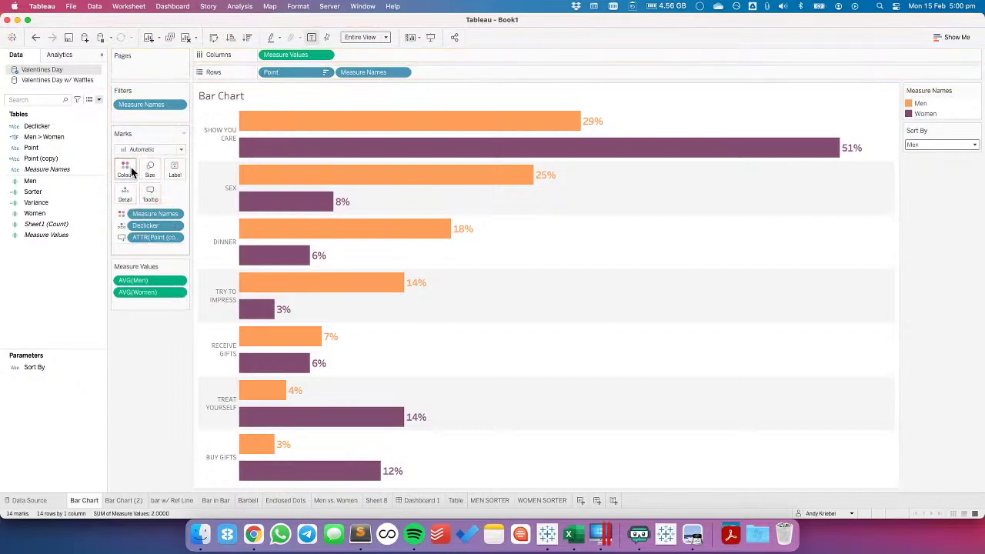
pyautogui.click(126, 171)
pyautogui.click(176, 263)
pyautogui.click(183, 292)
pyautogui.click(121, 410)
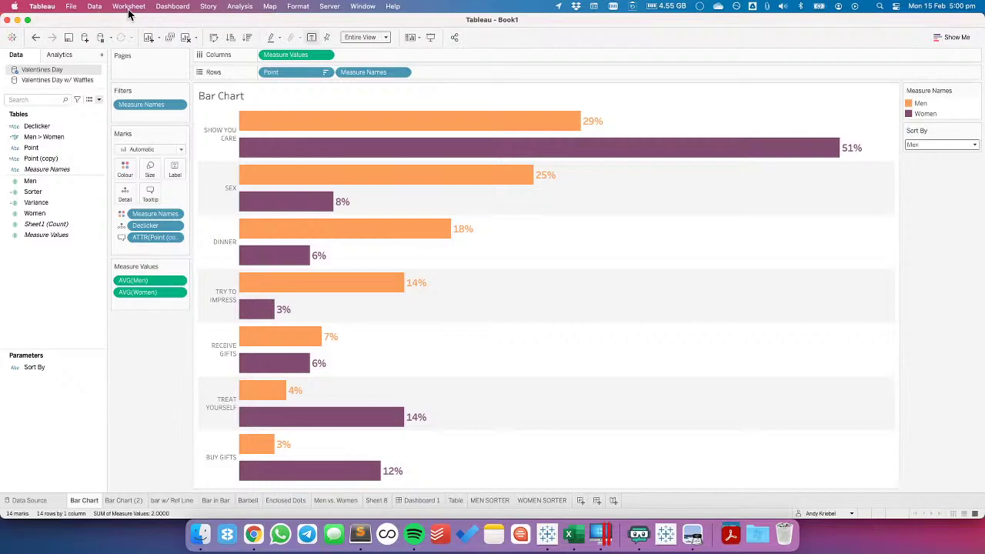
# Add Declicker to Detail on both MEN SORTER and WOMEN SORTER sheets
pyautogui.click(490, 500)
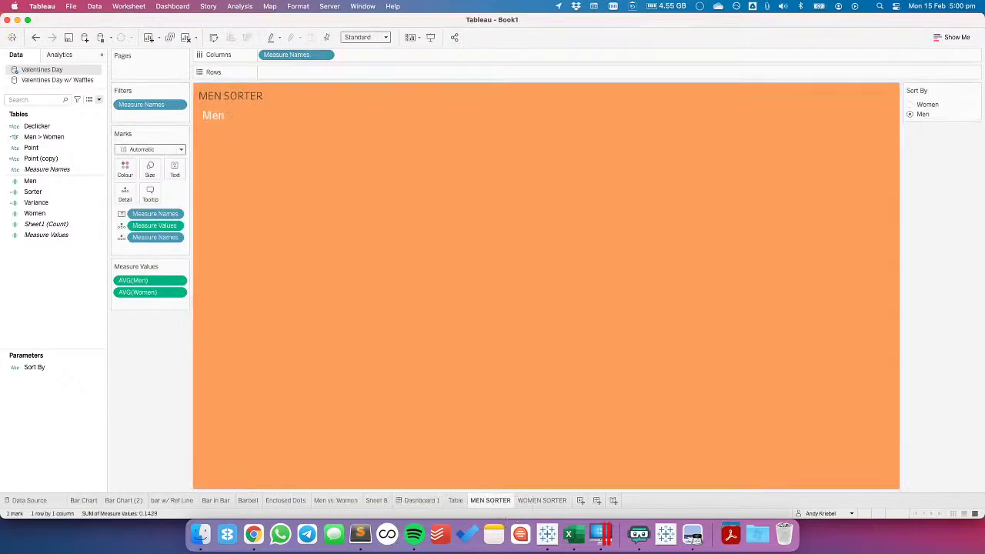
pyautogui.moveTo(36, 127); pyautogui.dragTo(124, 194)
pyautogui.click(540, 501)
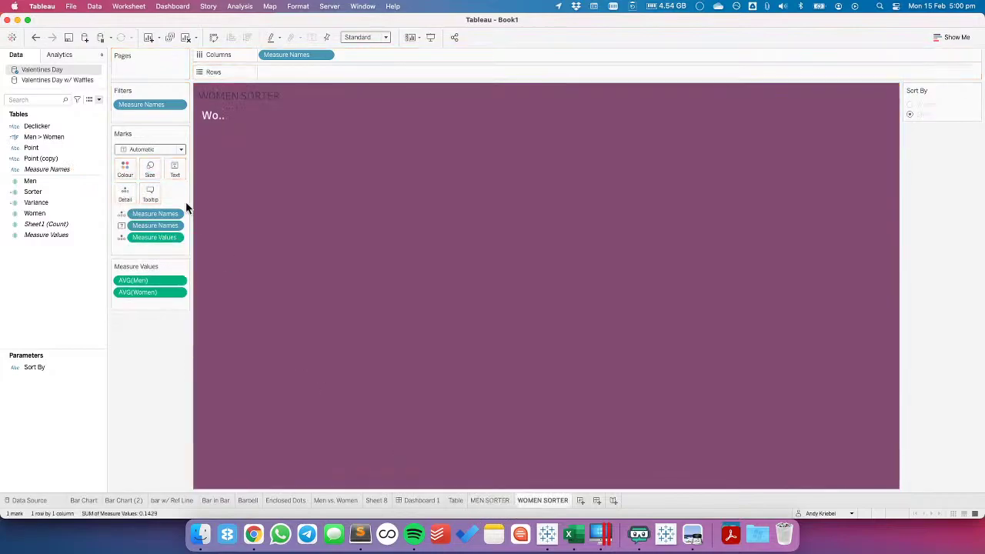
pyautogui.moveTo(57, 147); pyautogui.dragTo(126, 194)
pyautogui.moveTo(35, 126); pyautogui.dragTo(129, 198)
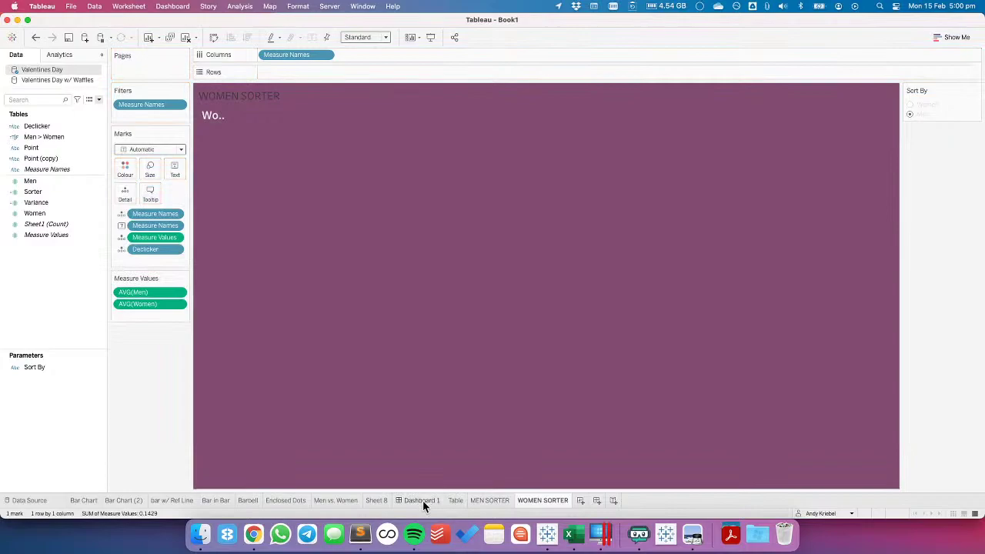
pyautogui.click(422, 500)
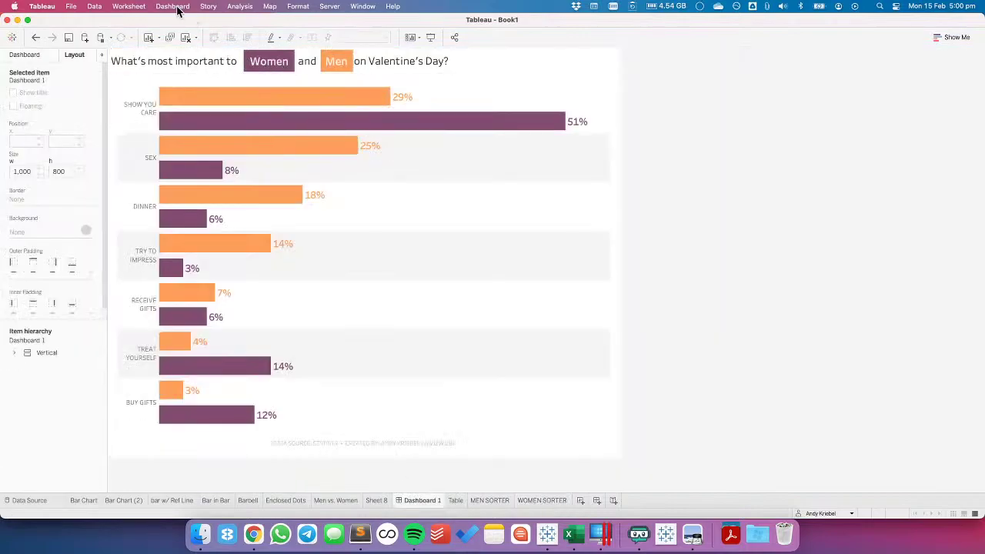
# Add a new filter action in Dashboard Actions and start entering its name
pyautogui.click(177, 6)
pyautogui.click(197, 146)
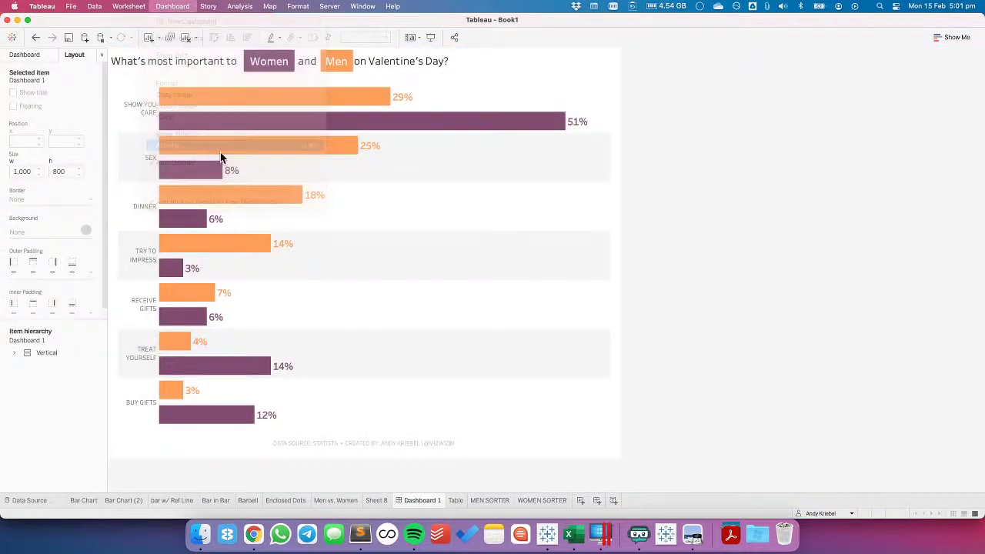
pyautogui.click(396, 297)
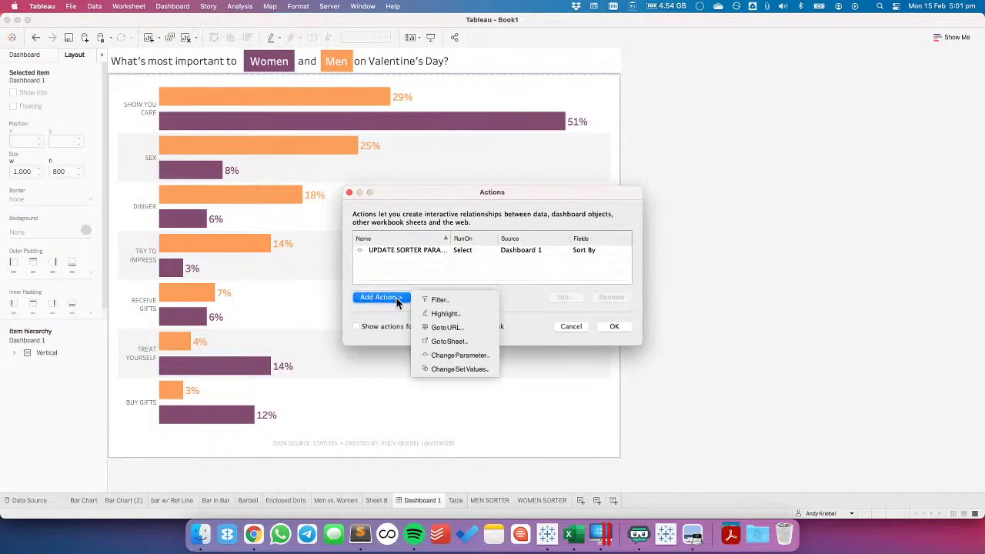
pyautogui.click(439, 300)
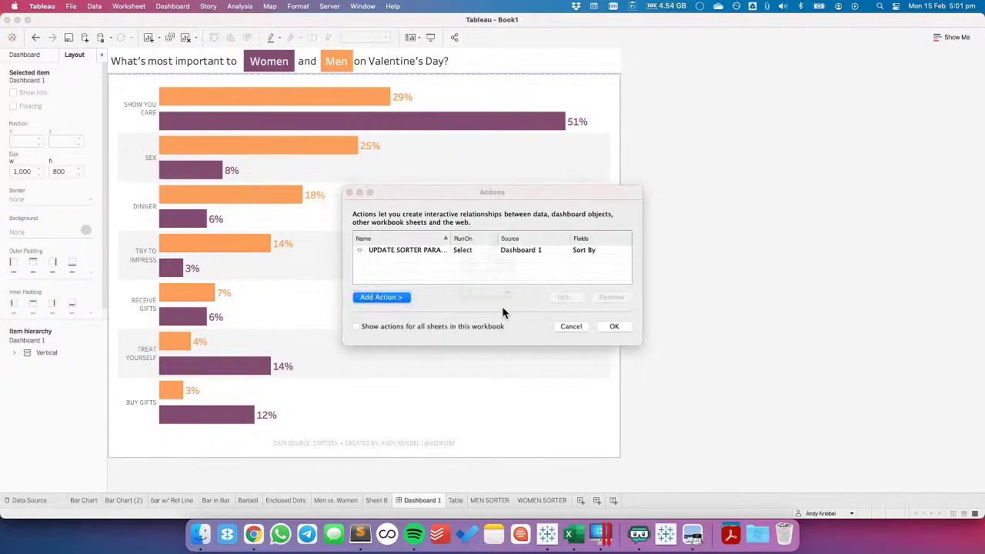
pyautogui.write('D')
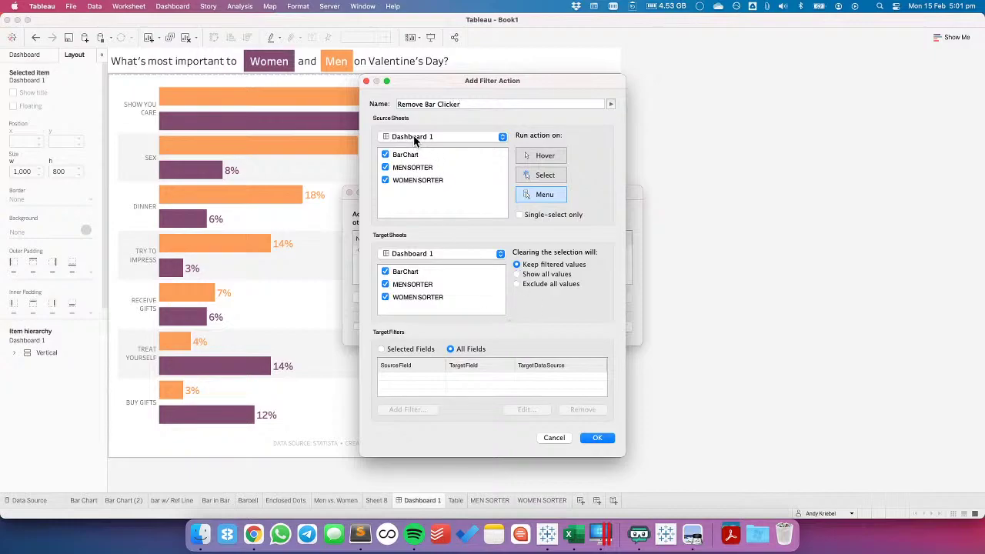
# Limit the action to BarChart as source and Bar Chart as target, running on select with selected fields
pyautogui.click(386, 180)
pyautogui.click(408, 262)
pyautogui.click(413, 266)
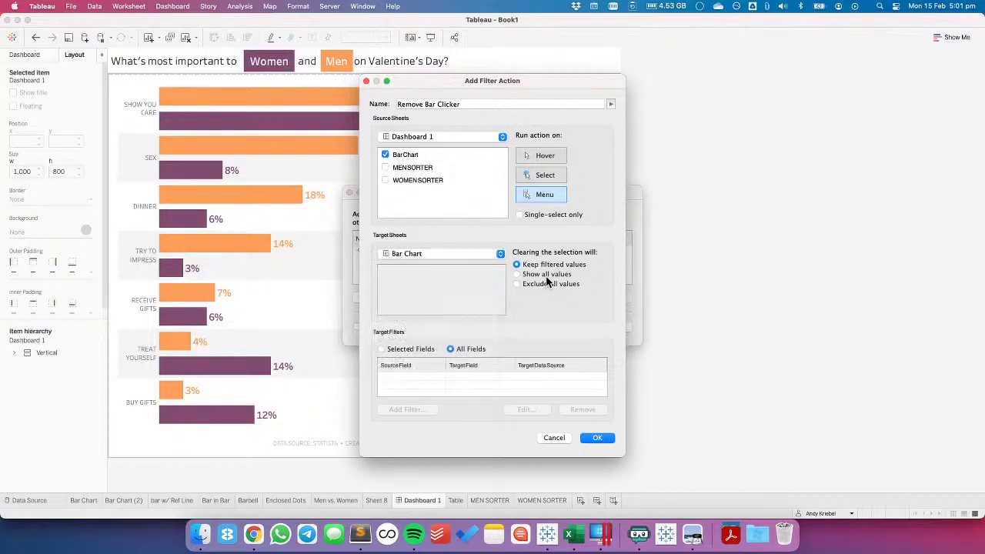
pyautogui.click(542, 175)
pyautogui.click(417, 349)
# Add a Declicker-to-Point field filter and save the Remove Bar Clicker action
pyautogui.click(418, 408)
pyautogui.click(454, 242)
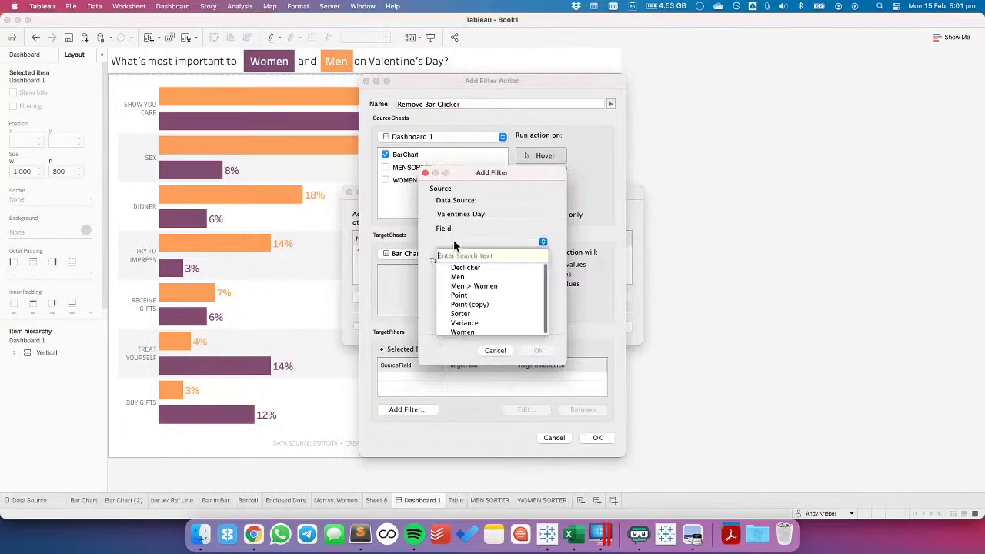
pyautogui.click(465, 267)
pyautogui.click(461, 313)
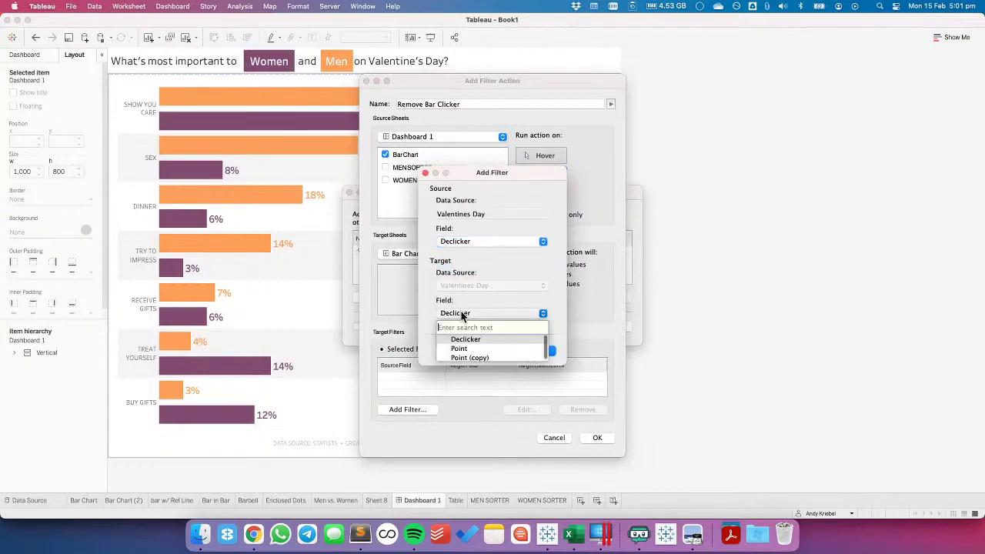
pyautogui.click(461, 348)
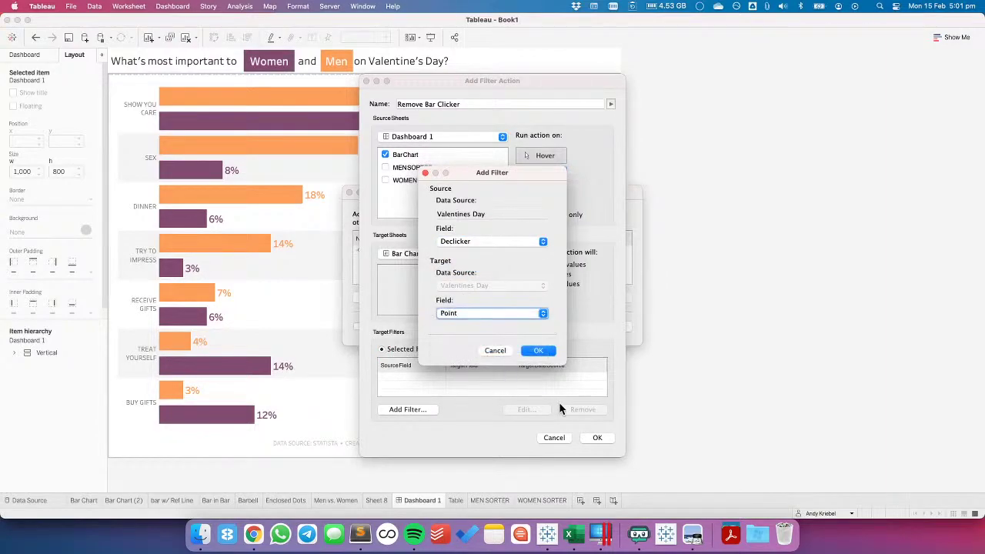
pyautogui.click(538, 351)
pyautogui.click(597, 437)
pyautogui.click(614, 326)
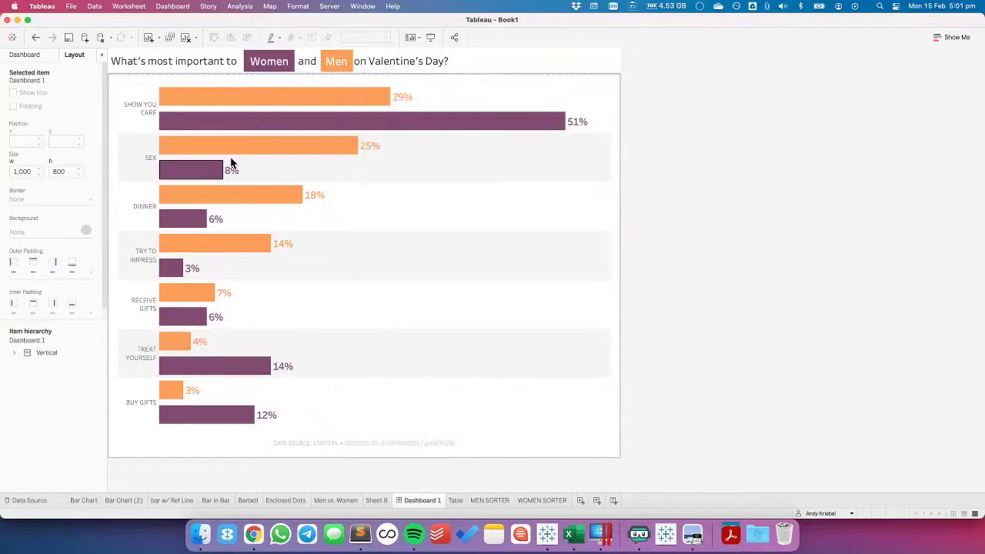
# Test the dashboard by selecting and clearing bars and toggling the Women/Men sort
pyautogui.click(236, 153)
pyautogui.click(236, 153)
pyautogui.click(231, 98)
pyautogui.click(231, 98)
pyautogui.click(231, 125)
pyautogui.click(230, 102)
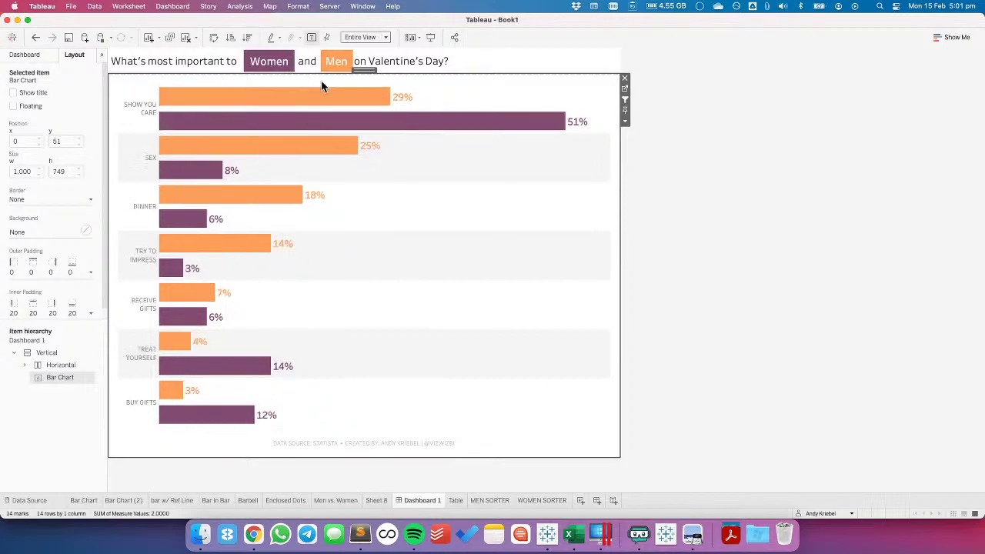
pyautogui.click(275, 146)
pyautogui.click(308, 278)
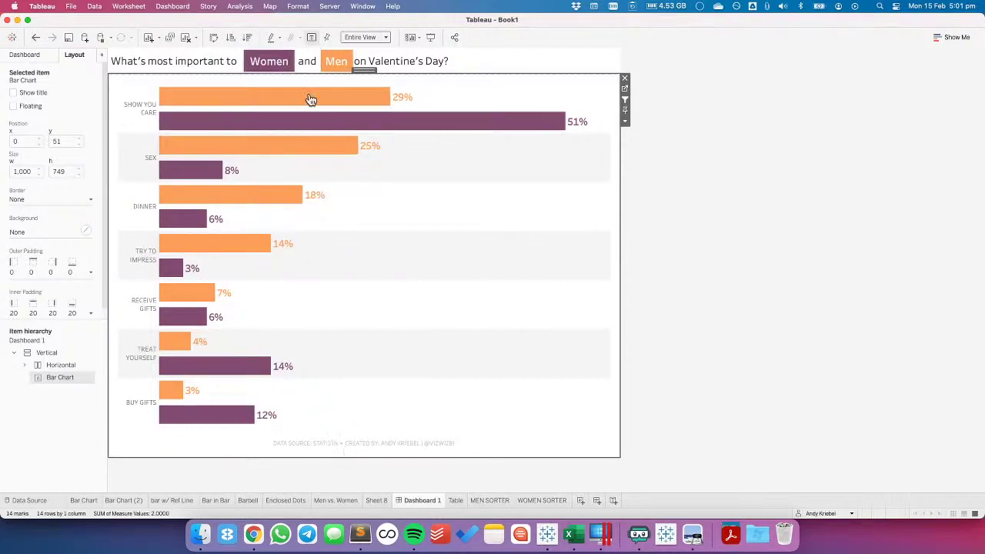
# Create a new filter action with WOMENSORTER as the only source and WOMEN SORTER as target
pyautogui.click(172, 6)
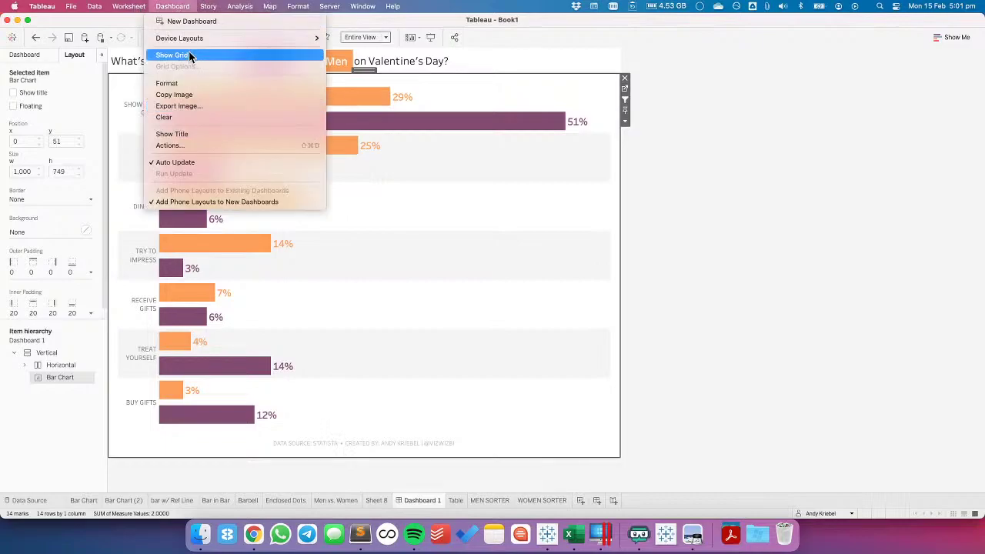
pyautogui.click(195, 146)
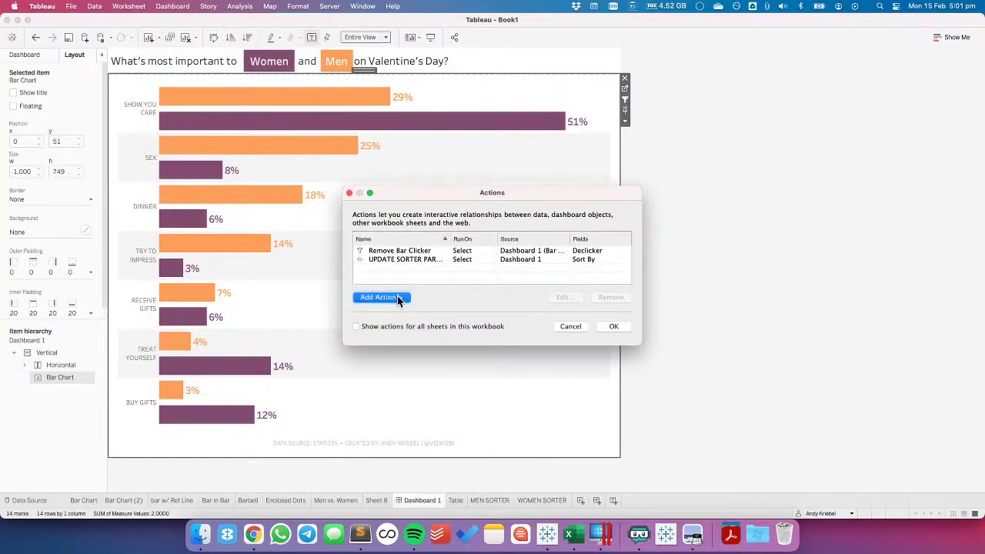
pyautogui.click(398, 300)
pyautogui.click(428, 302)
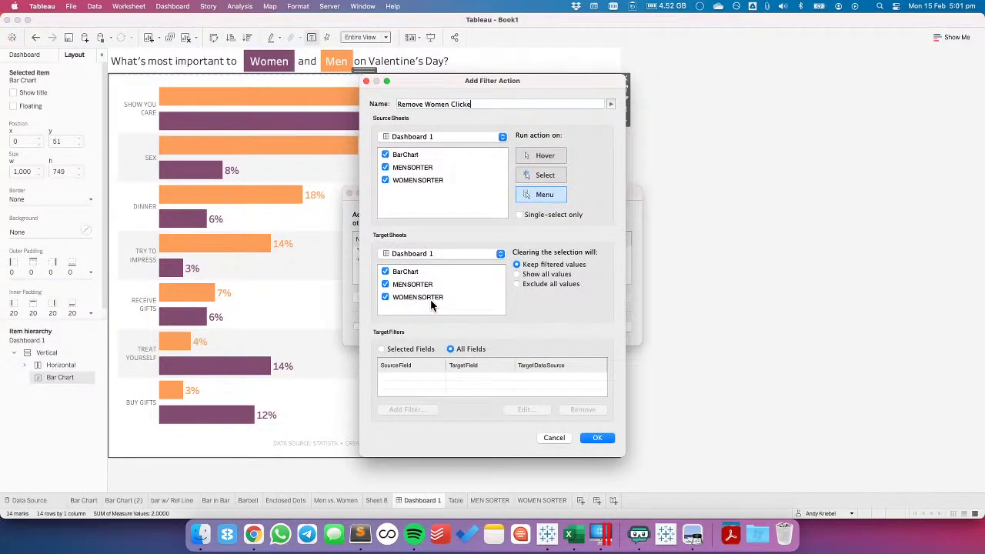
pyautogui.click(386, 155)
pyautogui.click(386, 168)
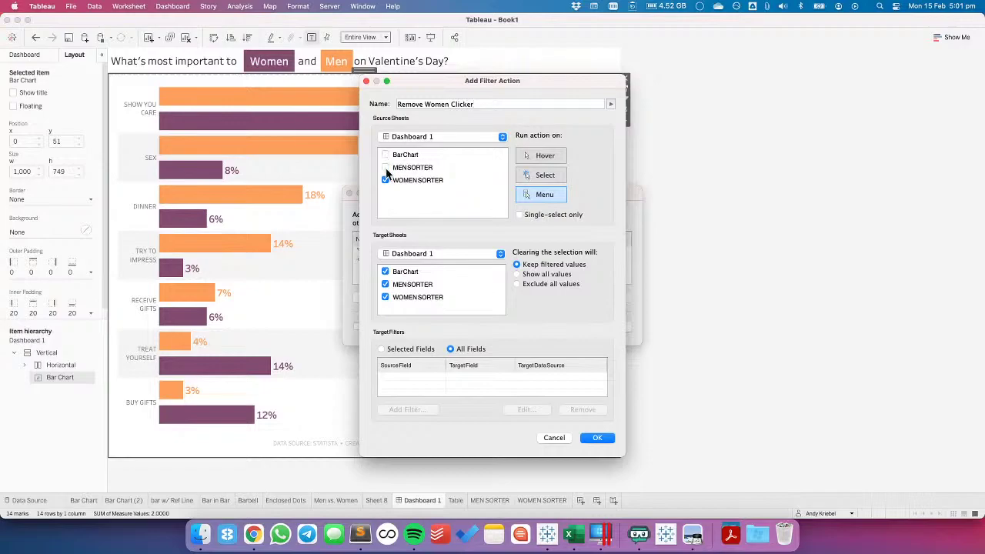
pyautogui.click(408, 257)
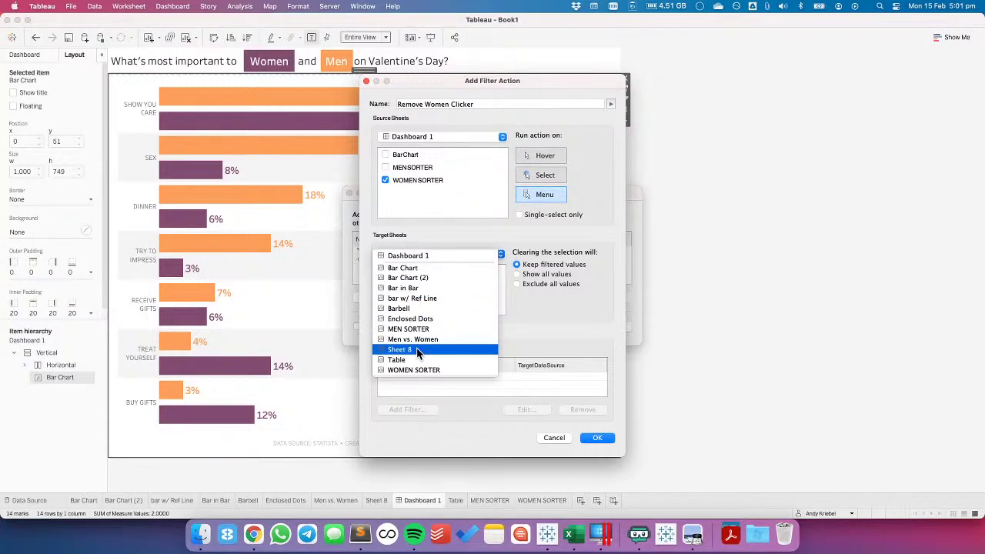
pyautogui.click(419, 369)
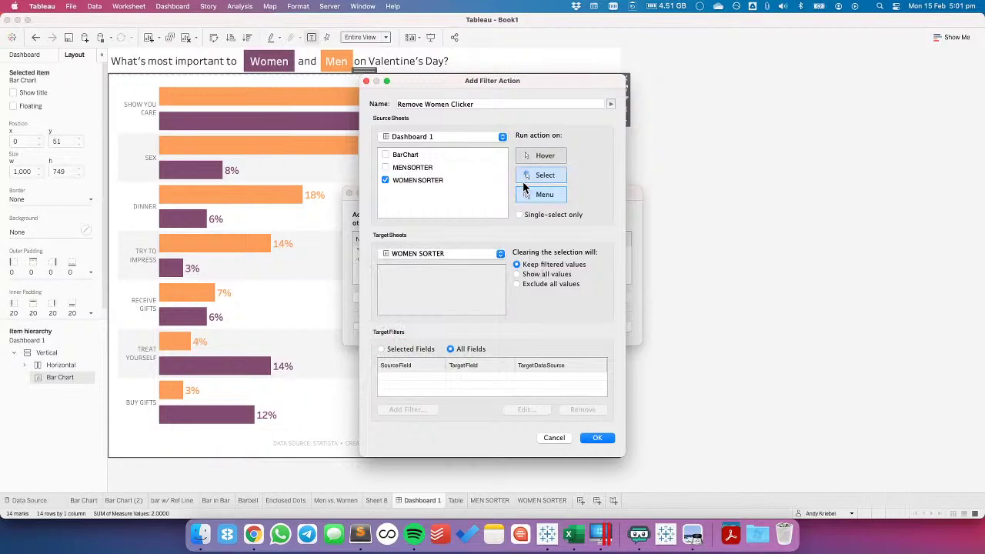
# Filter on selected fields, mapping Declicker to Point, and save the Remove Women Clicker action
pyautogui.click(408, 349)
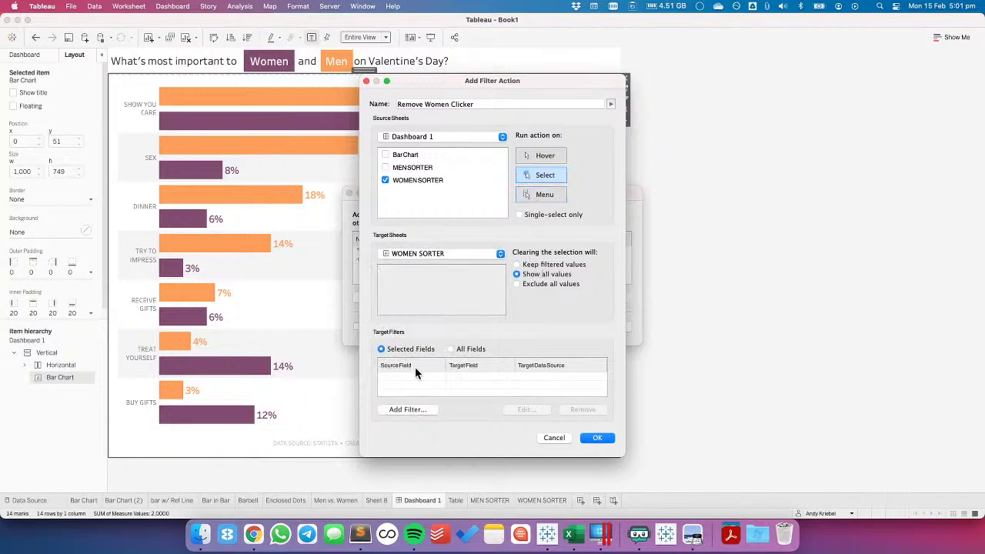
pyautogui.click(413, 410)
pyautogui.click(457, 313)
pyautogui.click(464, 278)
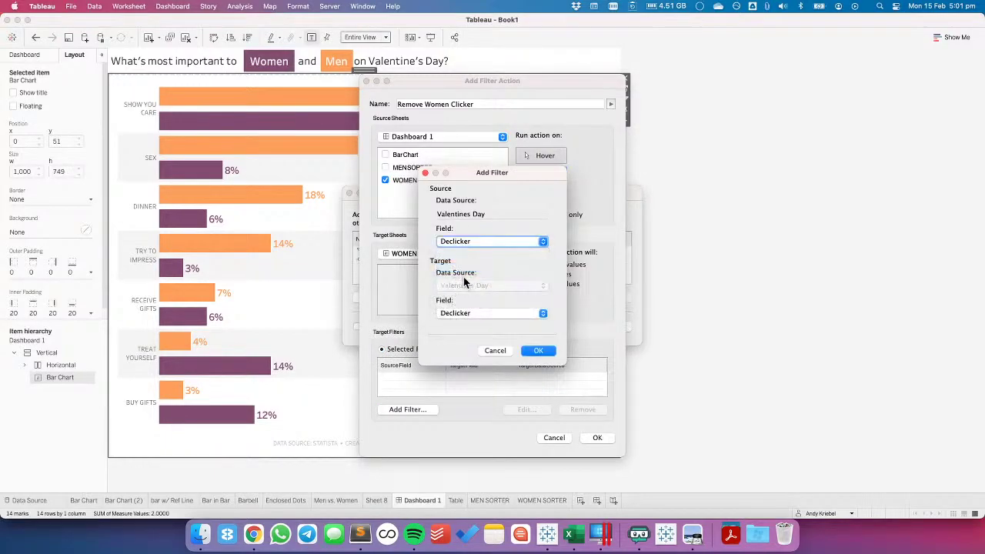
pyautogui.click(467, 316)
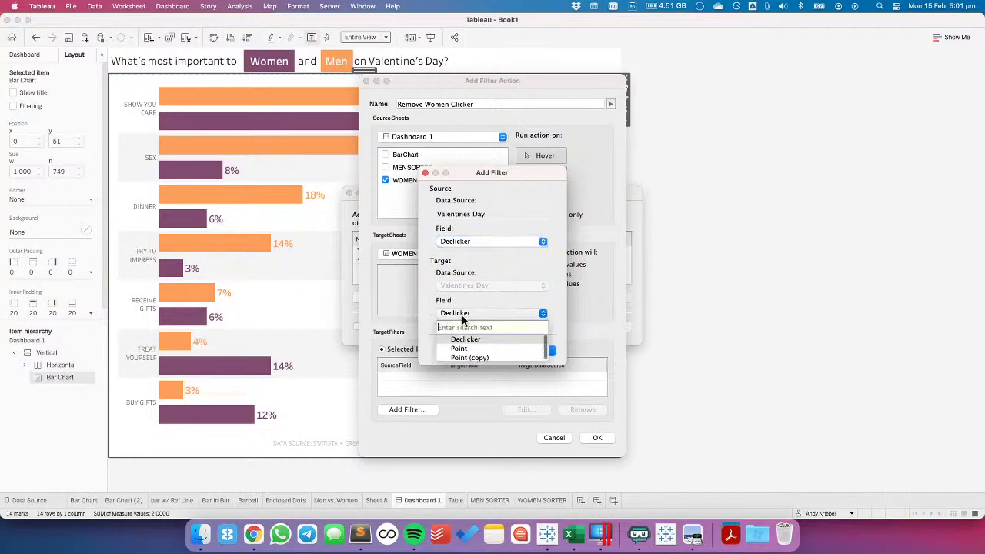
pyautogui.click(469, 353)
pyautogui.click(534, 351)
pyautogui.click(597, 437)
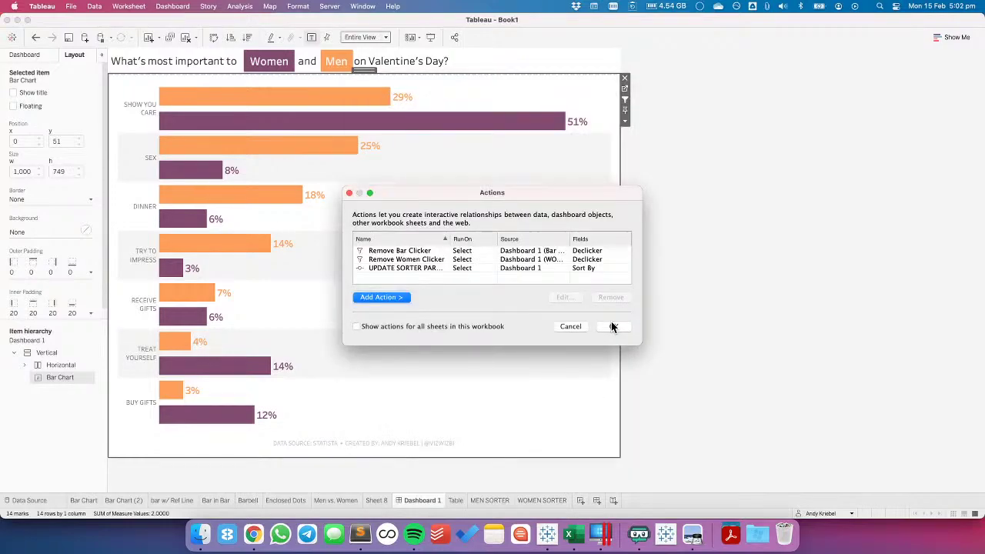
pyautogui.click(407, 298)
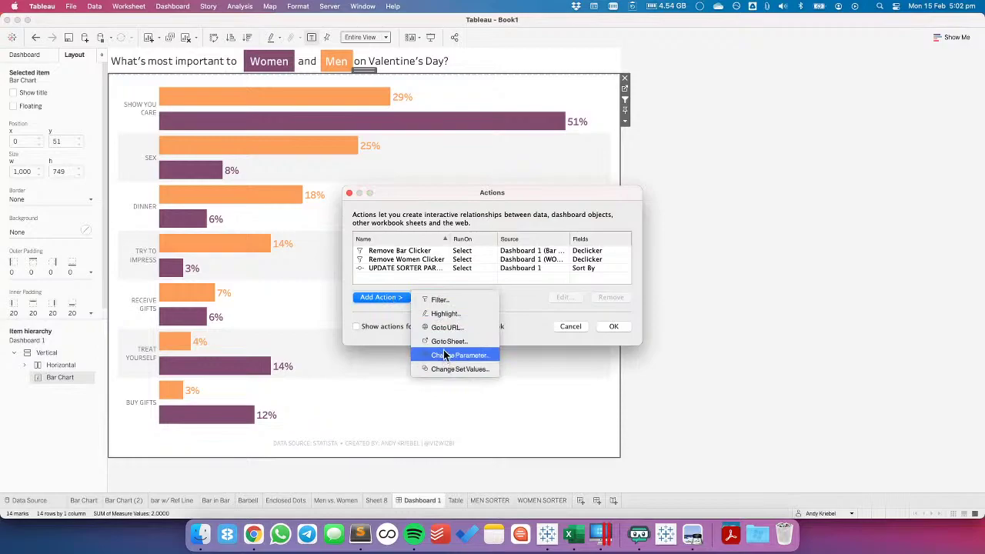
# Set up a filter action from MENSORTER to MEN SORTER, run on select, showing all values when cleared
pyautogui.click(440, 300)
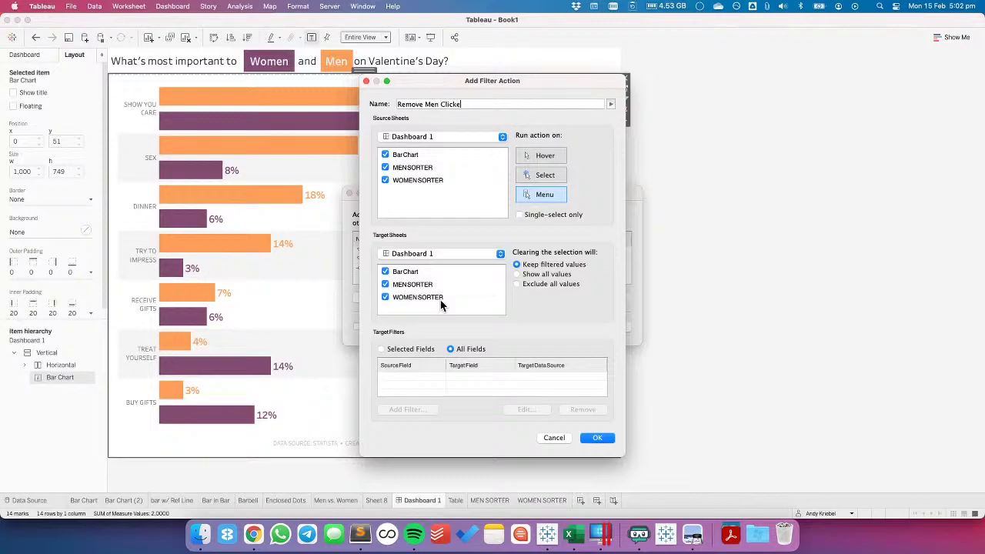
pyautogui.click(386, 180)
pyautogui.click(410, 254)
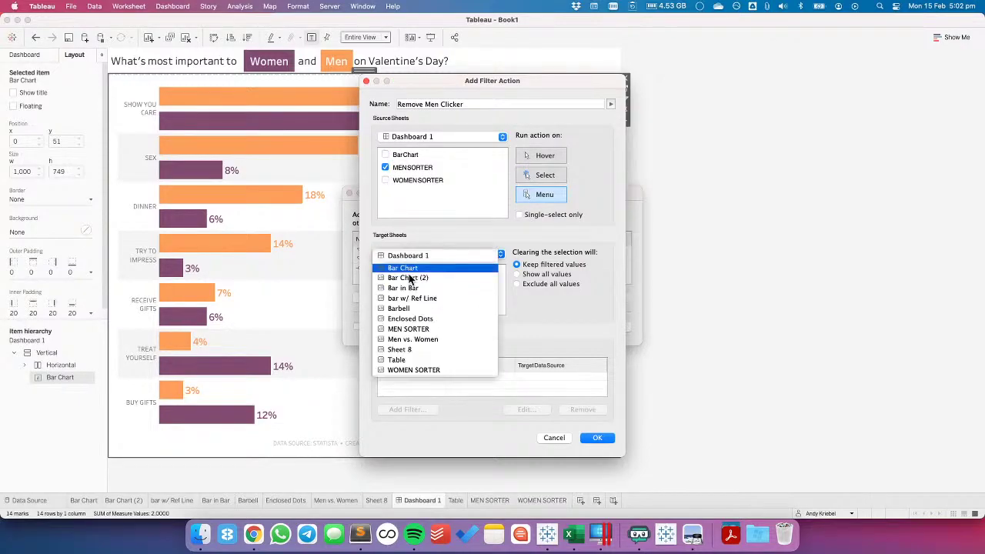
pyautogui.click(438, 328)
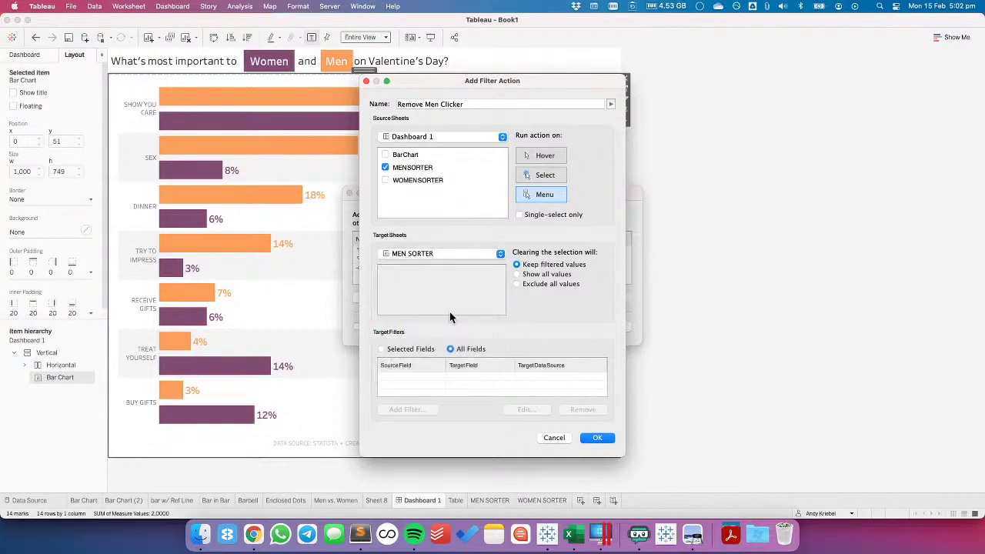
pyautogui.click(518, 275)
pyautogui.click(527, 176)
pyautogui.click(396, 350)
# Map Declicker to Point and save the Remove Men Clicker action
pyautogui.click(407, 410)
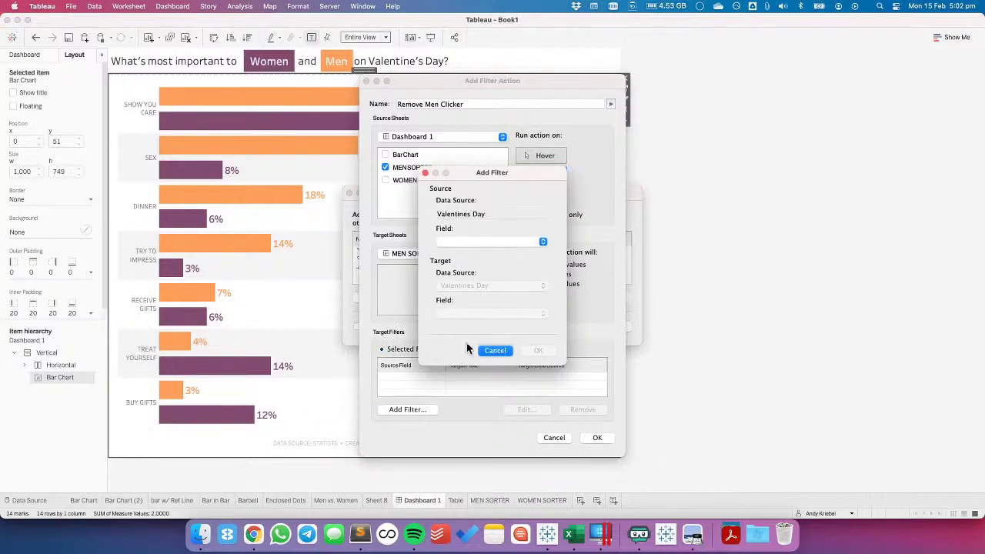
pyautogui.click(449, 244)
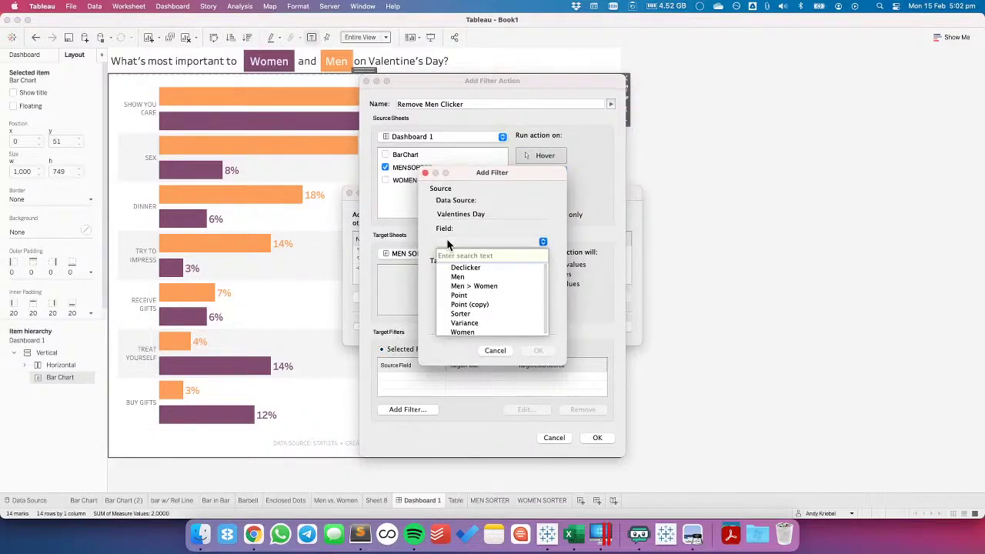
pyautogui.click(464, 267)
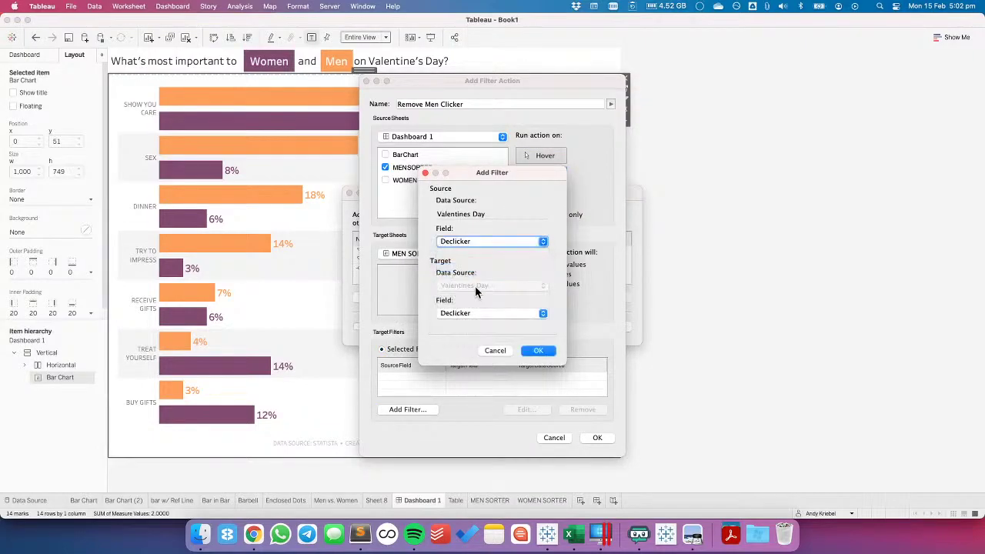
pyautogui.click(471, 315)
pyautogui.click(473, 354)
pyautogui.click(537, 350)
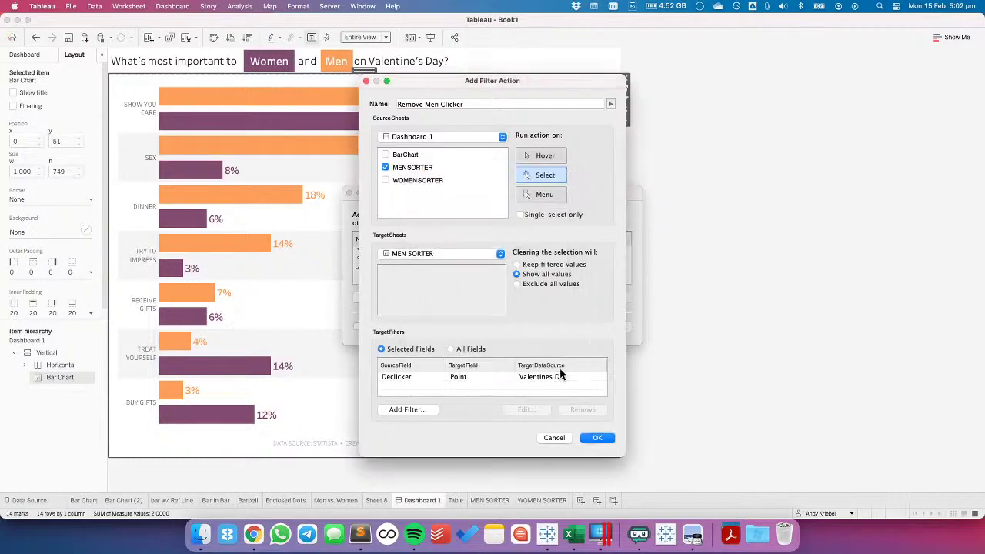
pyautogui.click(594, 436)
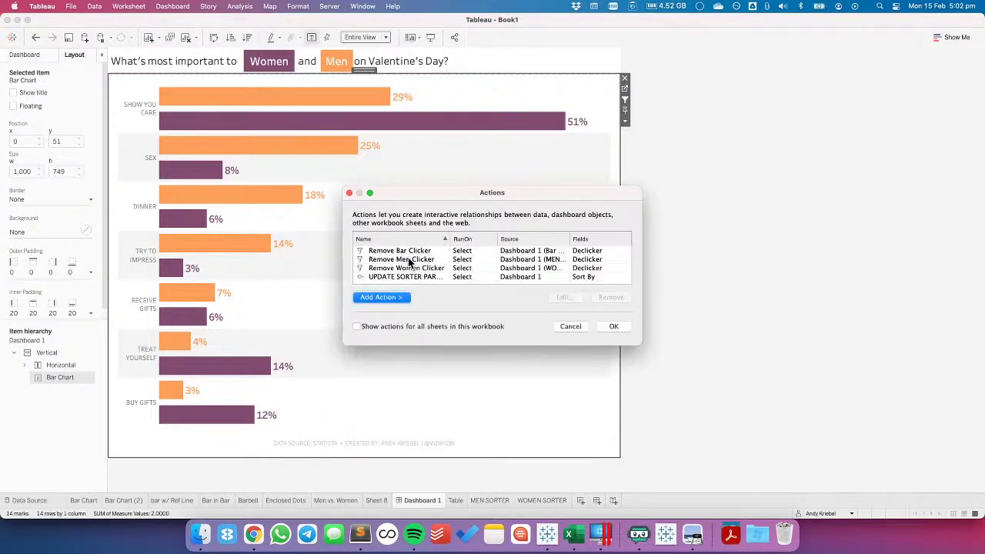
# Review the Remove Women Clicker and Remove Bar Clicker actions, then close the actions list
pyautogui.doubleClick(410, 268)
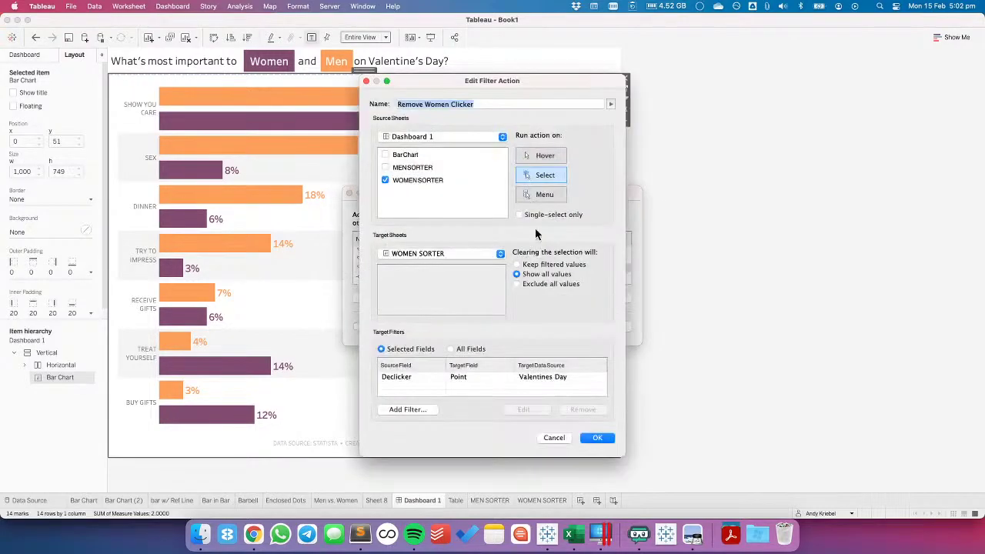
pyautogui.click(593, 437)
pyautogui.doubleClick(389, 250)
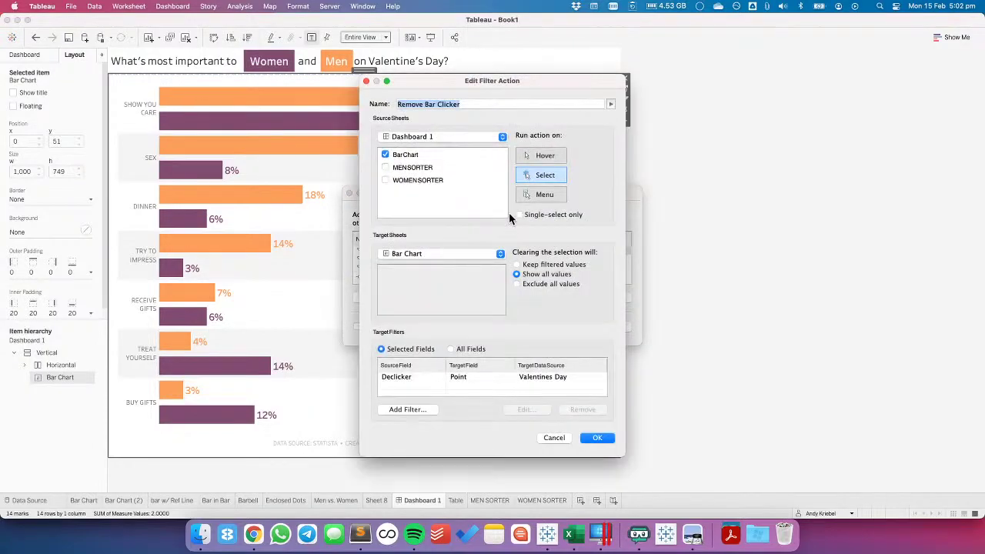
pyautogui.click(594, 437)
pyautogui.click(609, 328)
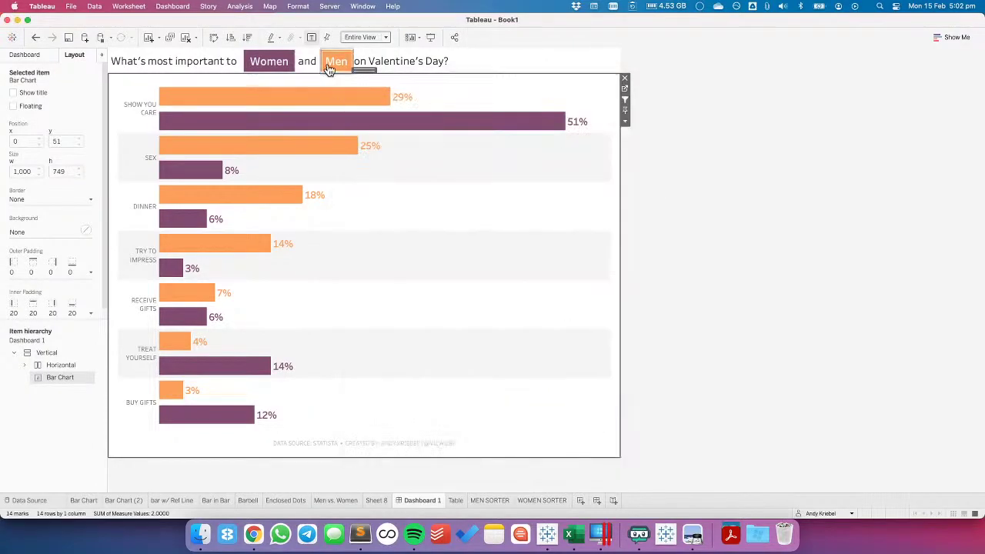
# Toggle the sort between Men and Women to preview the unanimated re-sort
pyautogui.click(335, 65)
pyautogui.click(273, 61)
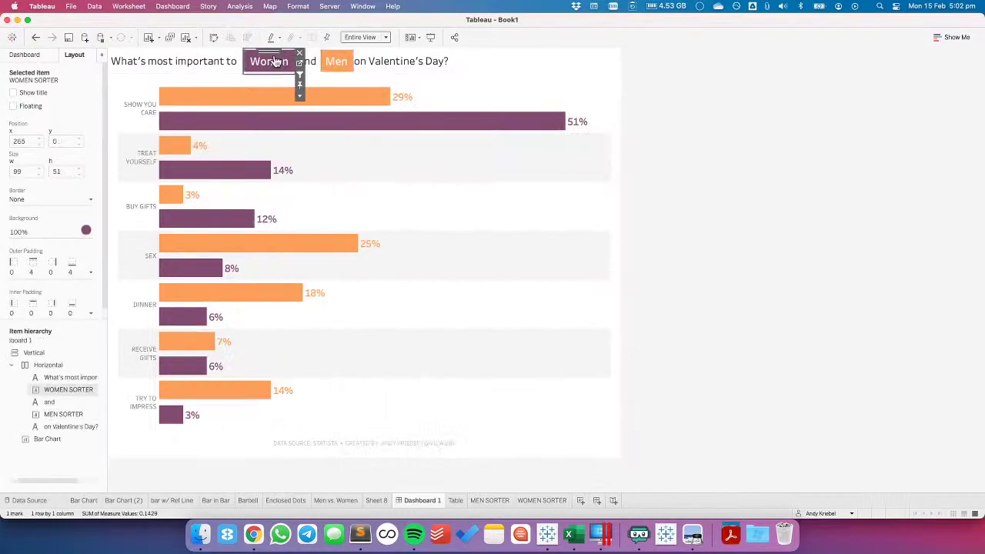
pyautogui.click(327, 63)
pyautogui.click(268, 62)
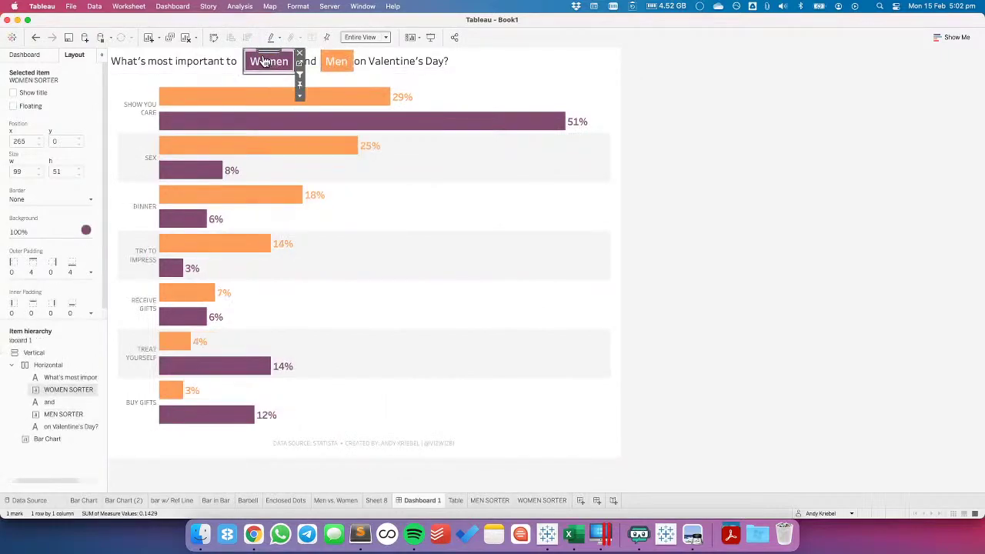
# Turn workbook default animations on with a 1.00-second Slow duration
pyautogui.click(297, 7)
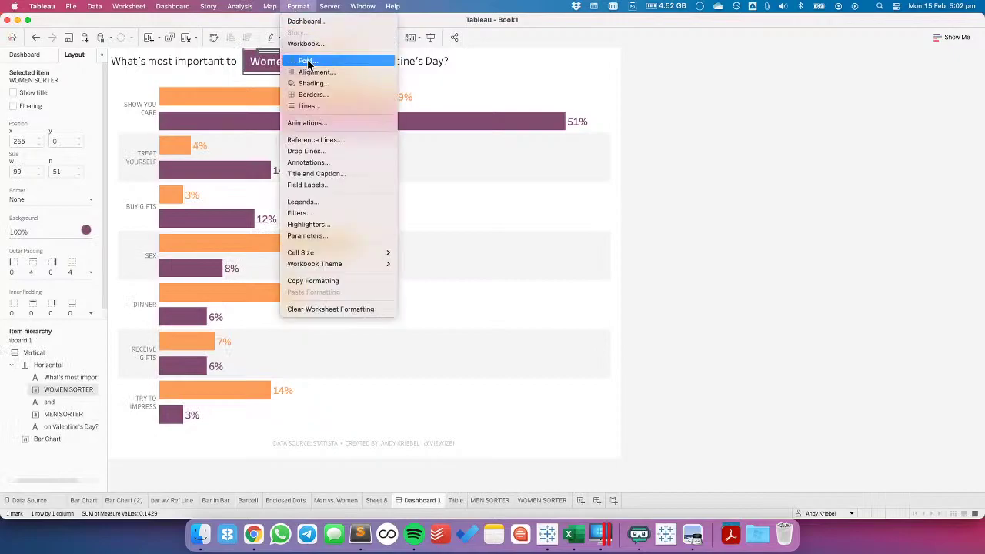
pyautogui.click(307, 123)
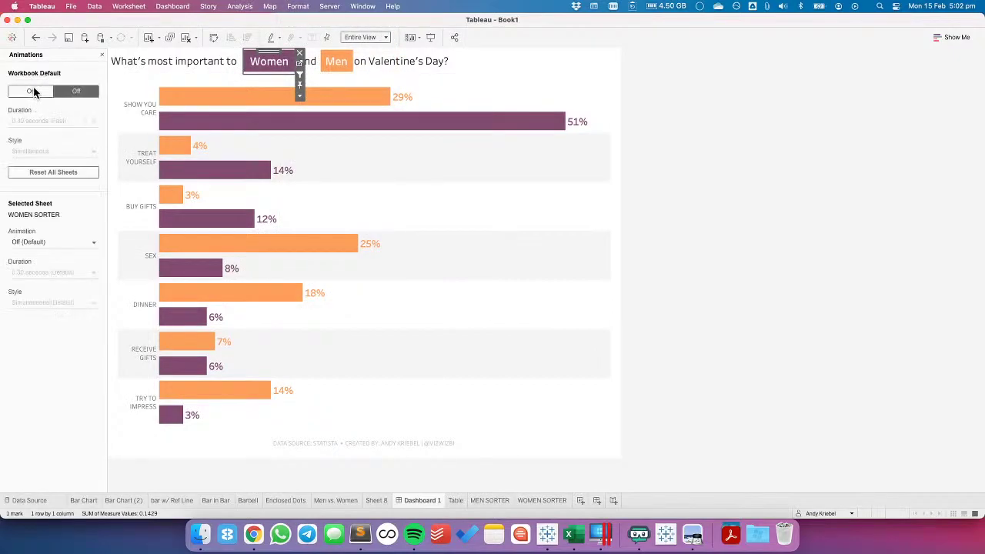
pyautogui.click(33, 91)
pyautogui.click(49, 120)
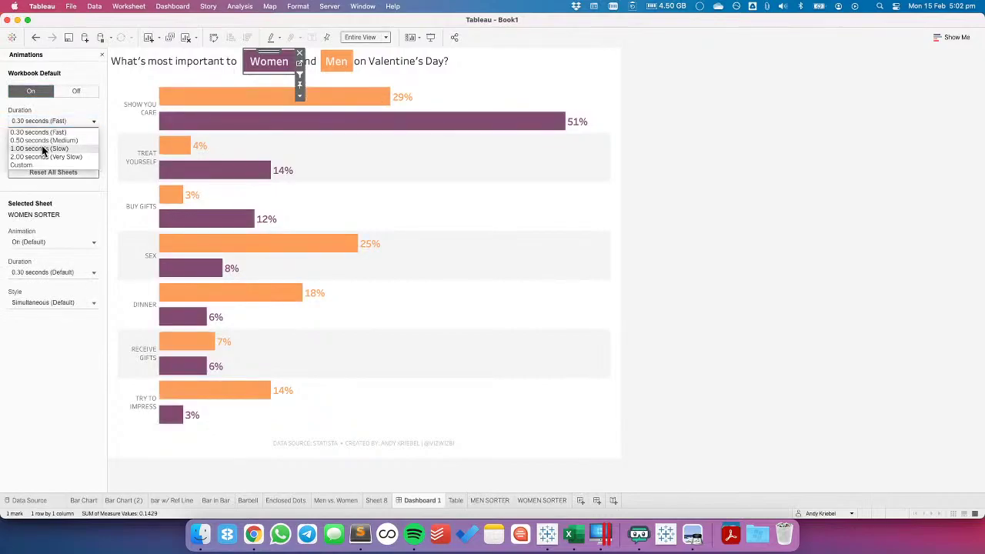
pyautogui.click(361, 91)
# Switch the sort Men, Women, Men to check the animation, then deselect the sorter
pyautogui.click(337, 64)
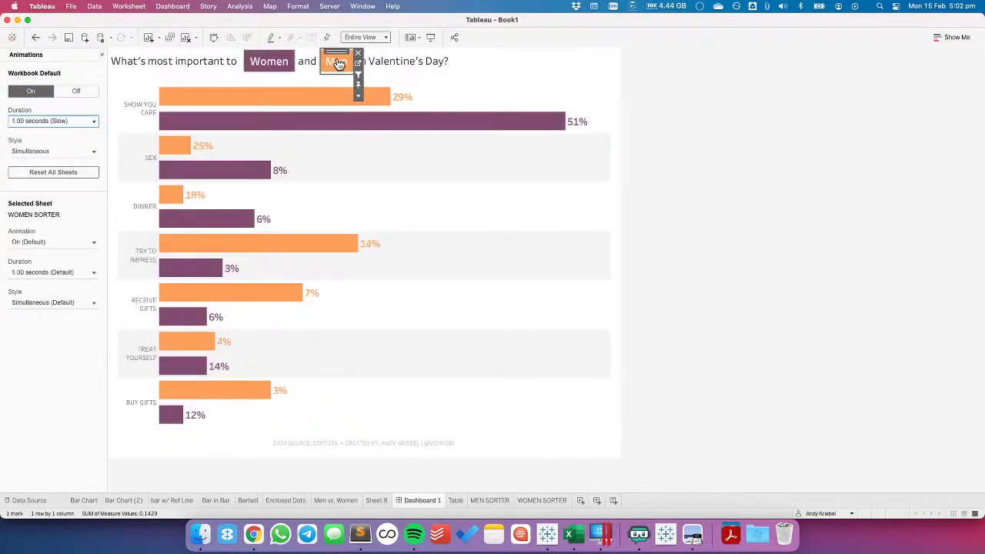
pyautogui.click(275, 62)
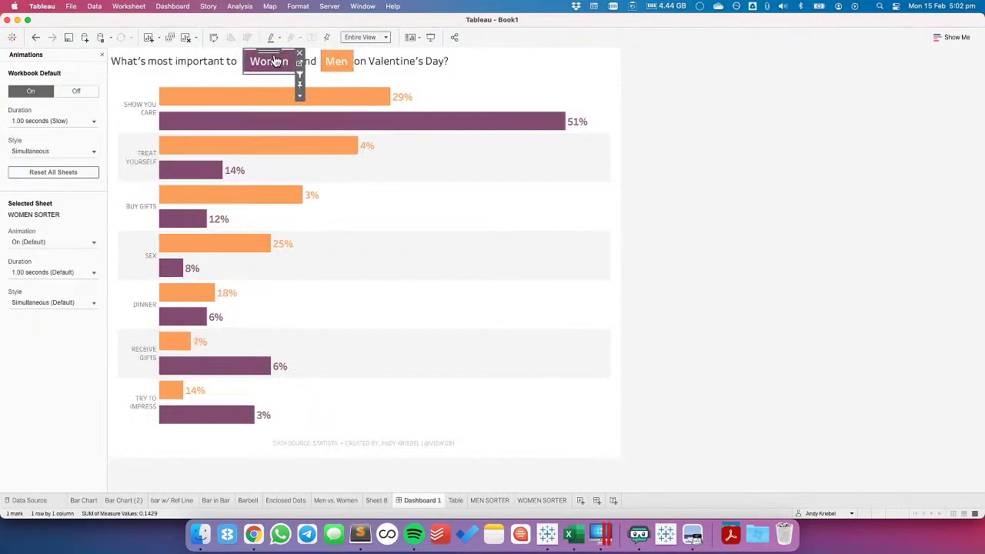
pyautogui.click(337, 63)
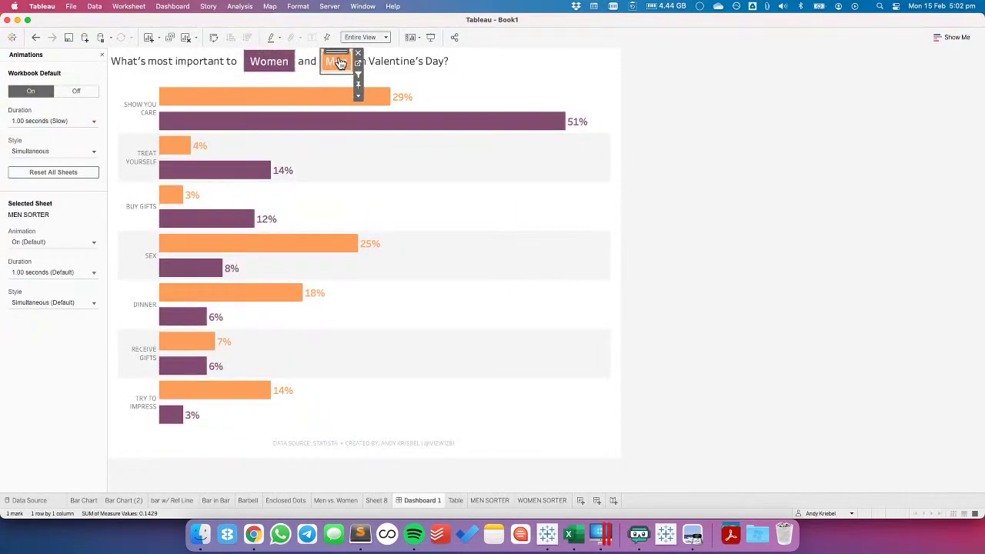
pyautogui.click(714, 226)
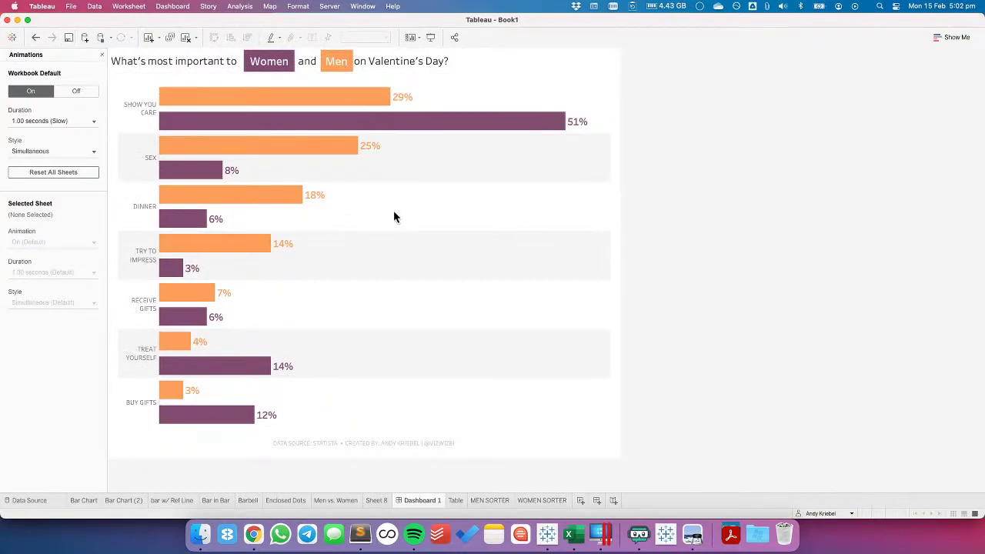
# Save into Makeover Monday/2021 as '#MakeoverMonday 2021 Week 7 - What is most important on Valentines Day'
pyautogui.press('super+s')
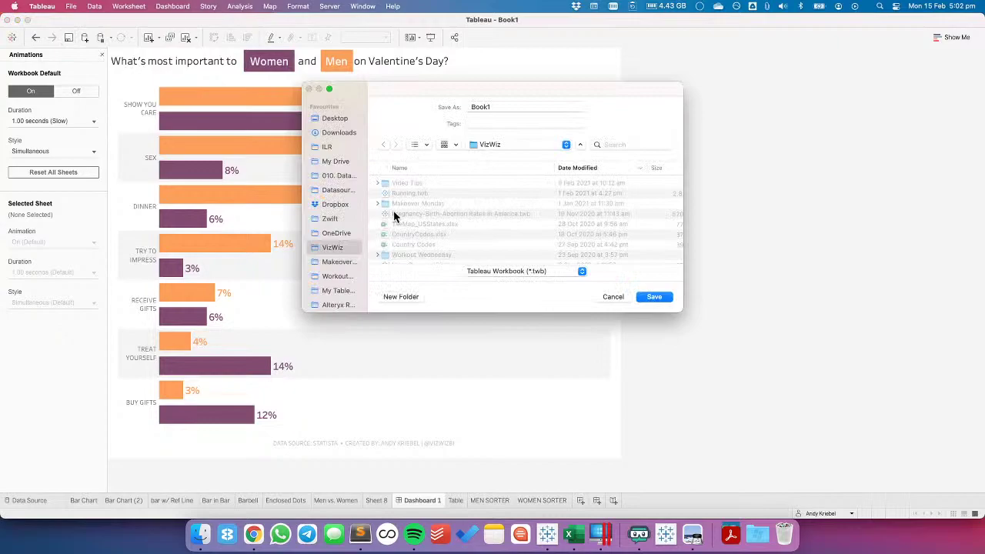
pyautogui.click(392, 205)
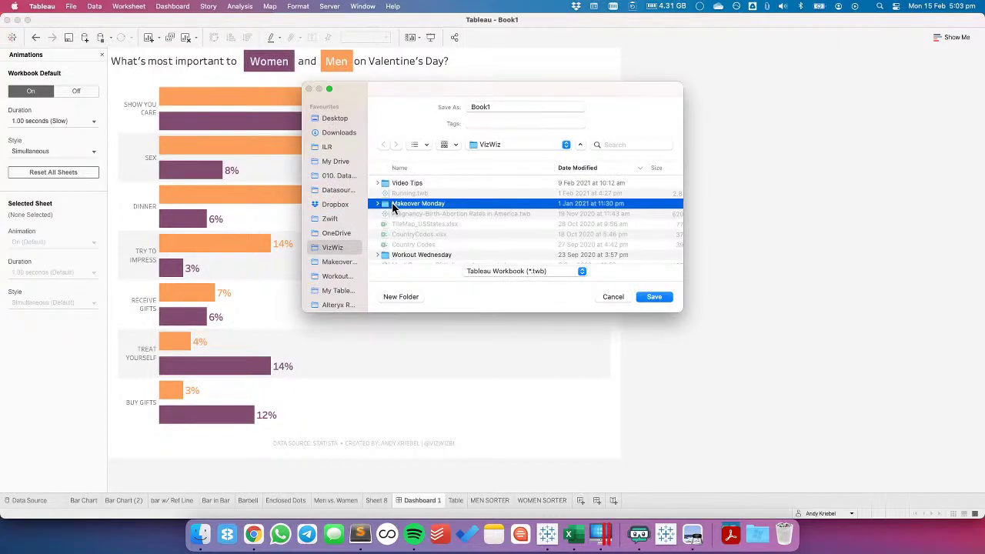
pyautogui.doubleClick(392, 205)
pyautogui.click(385, 187)
pyautogui.doubleClick(384, 187)
pyautogui.press('super+v')
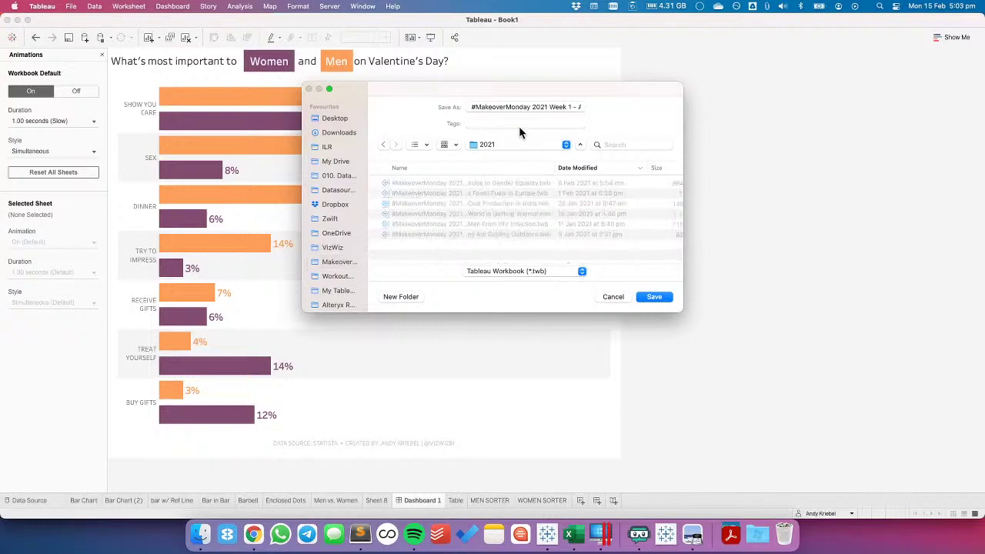
pyautogui.tripleClick(567, 107)
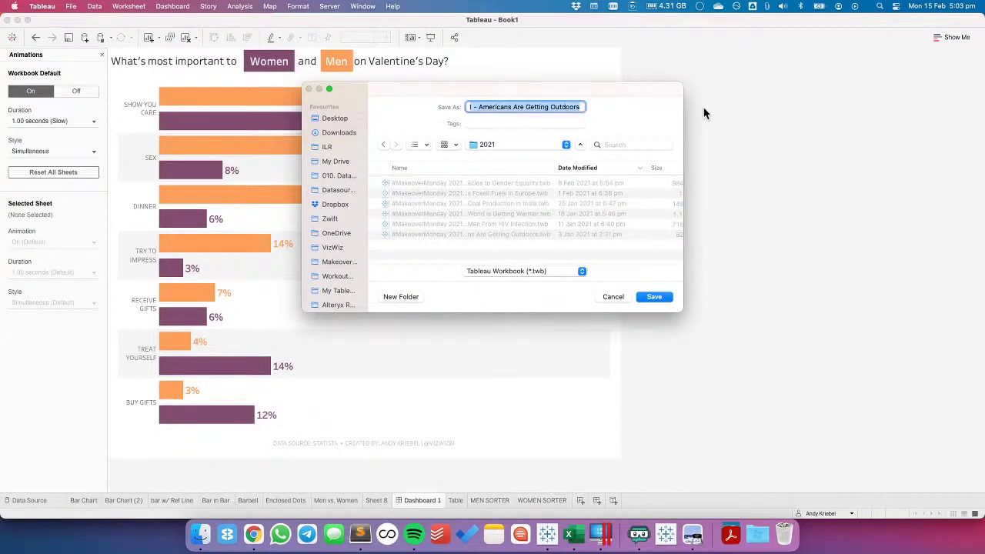
pyautogui.write('7 - What')
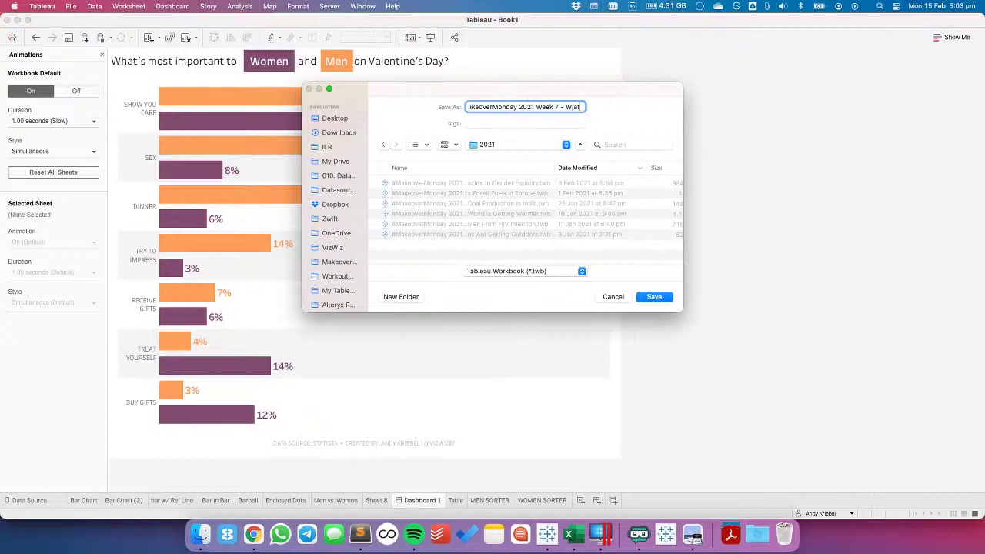
pyautogui.write(' is most imp')
pyautogui.write('ortant on Val')
pyautogui.write('enti')
pyautogui.write('nes Da')
pyautogui.write('y')
pyautogui.click(654, 298)
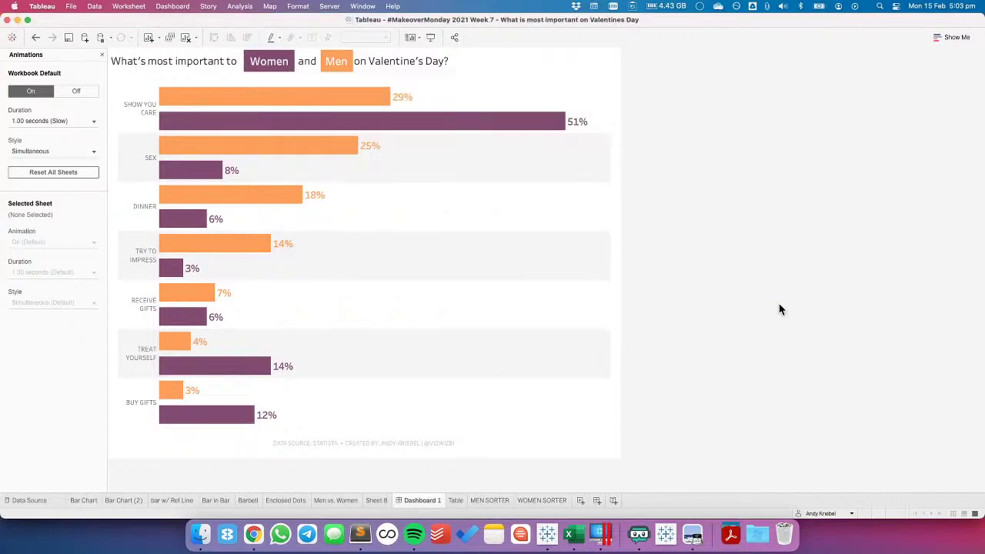
# Give the title's leading text object a fixed width, trying 260 then settling on 255 pixels
pyautogui.click(231, 60)
pyautogui.moveTo(243, 65); pyautogui.dragTo(240, 66)
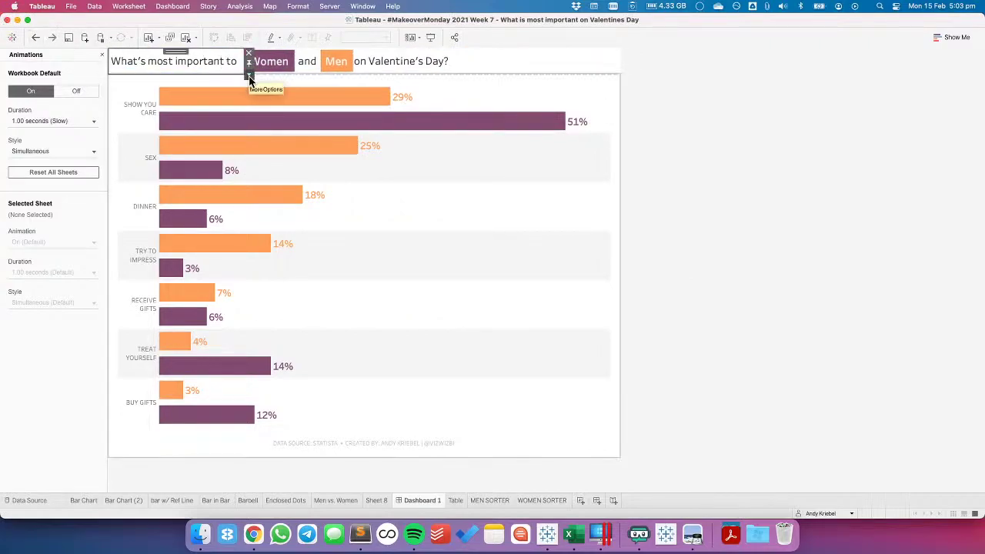
pyautogui.click(248, 75)
pyautogui.click(273, 150)
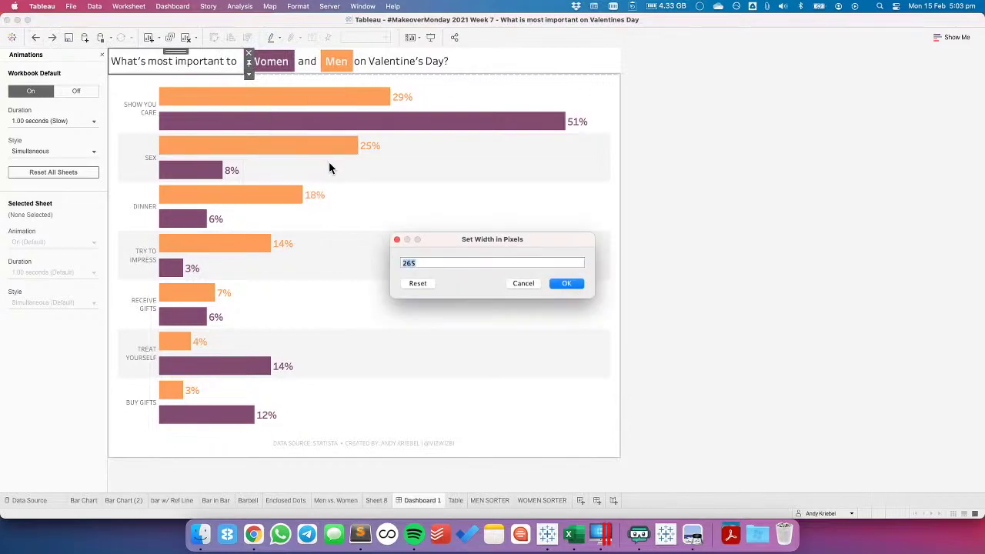
pyautogui.write('260')
pyautogui.press('Return')
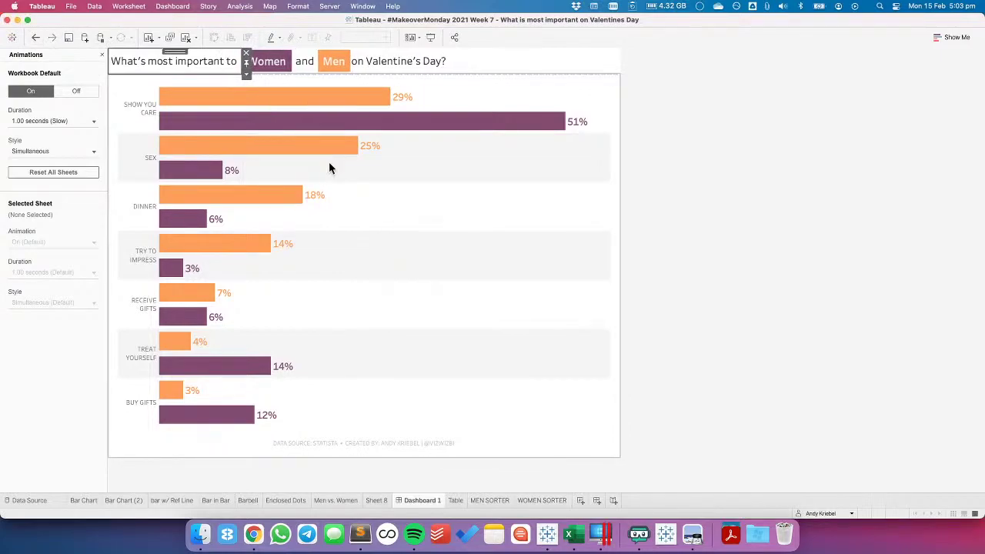
pyautogui.click(246, 74)
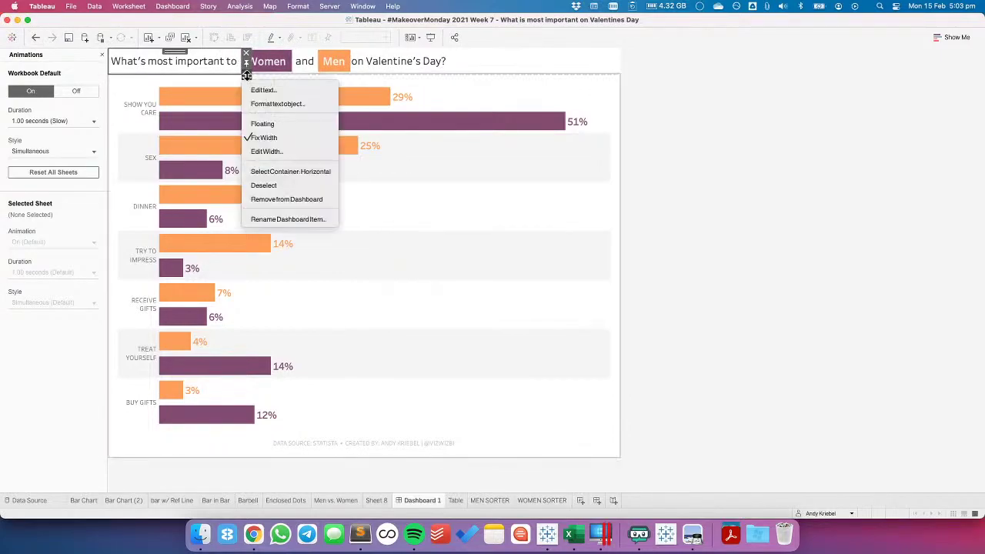
pyautogui.click(275, 151)
pyautogui.write('255')
pyautogui.press('Return')
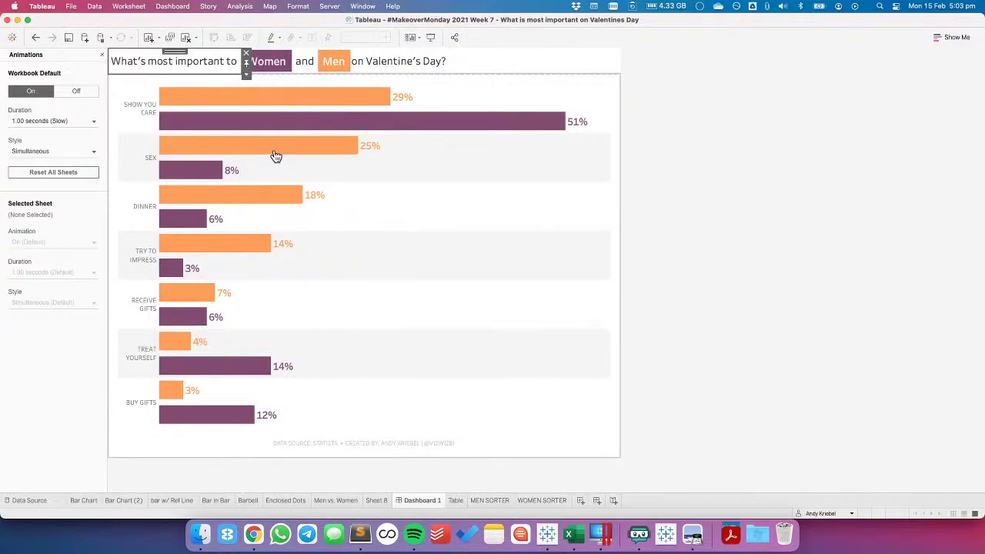
pyautogui.click(701, 161)
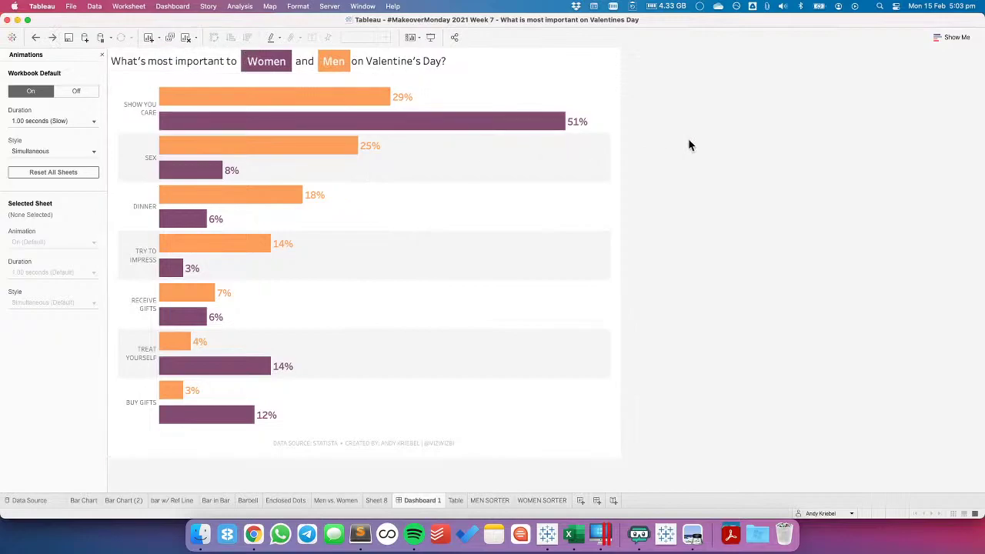
# On the WOMEN SORTER sheet, set the row and column divider borders to the thickest line
pyautogui.click(534, 501)
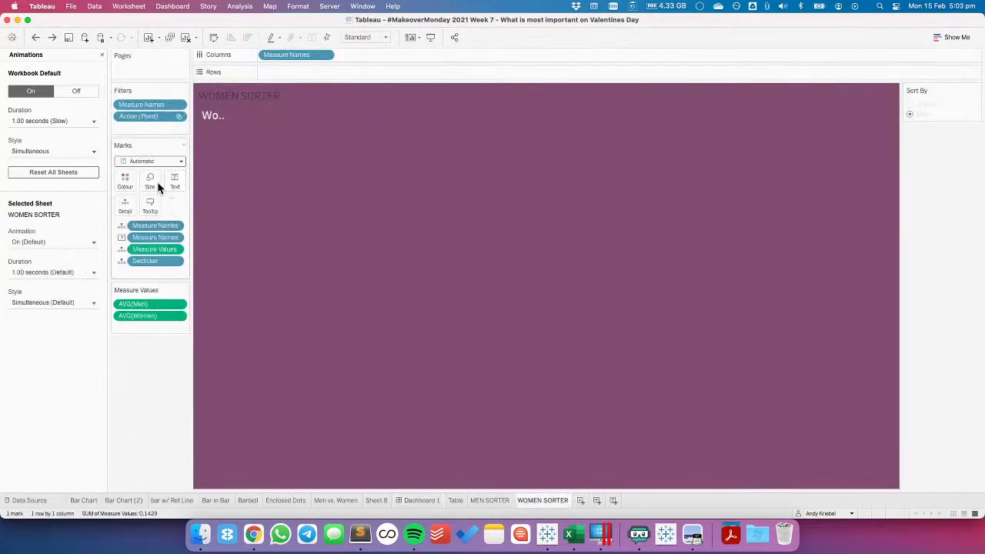
pyautogui.click(296, 7)
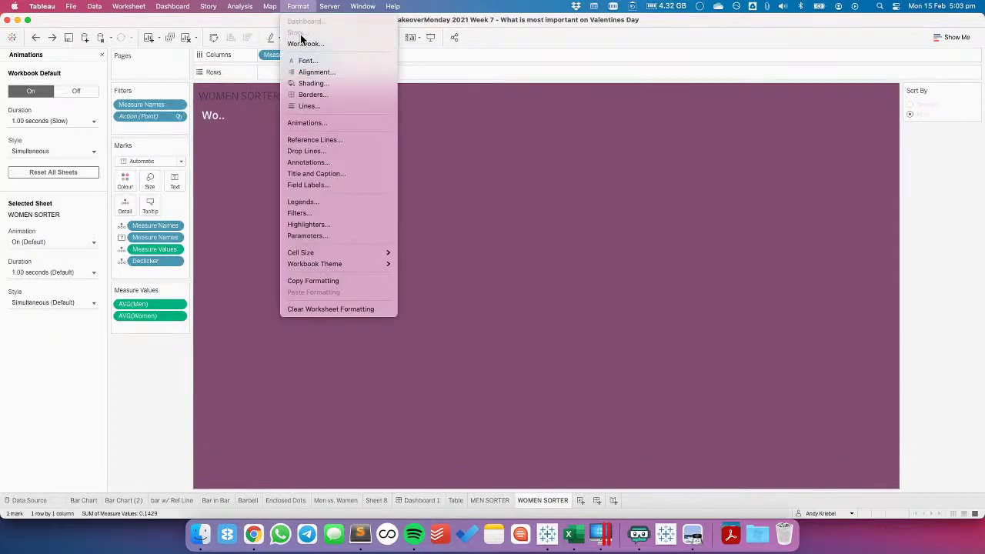
pyautogui.click(311, 94)
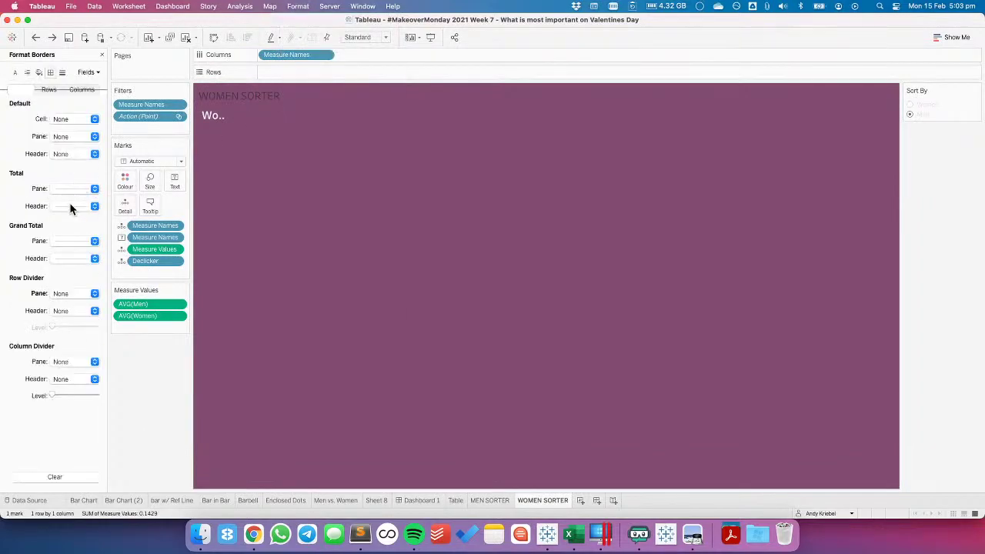
pyautogui.click(65, 294)
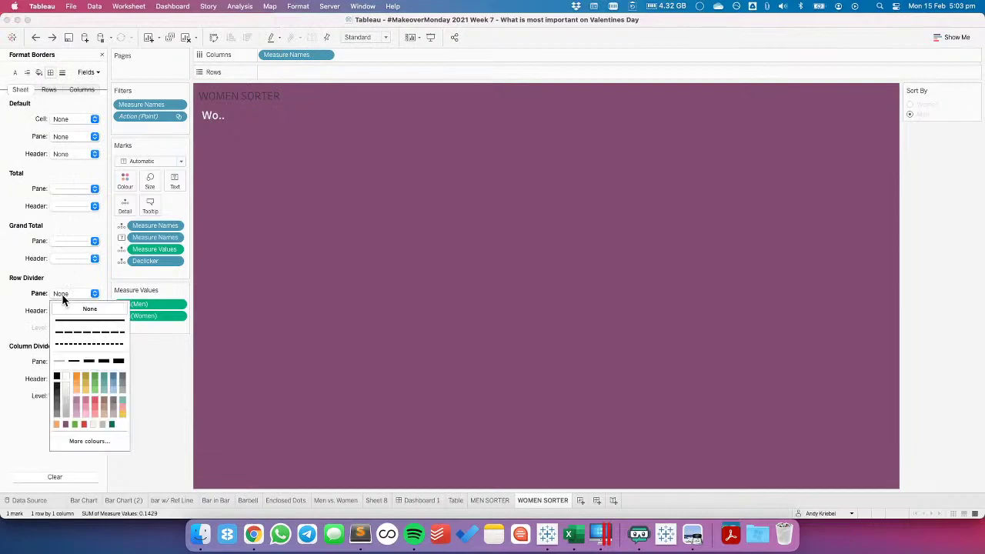
pyautogui.click(119, 362)
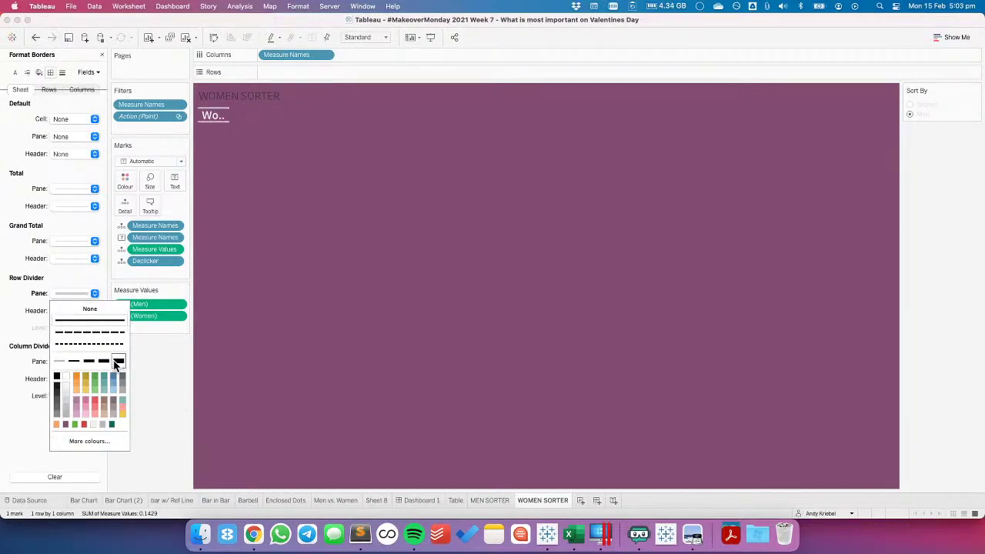
pyautogui.click(25, 335)
pyautogui.click(65, 361)
pyautogui.click(119, 265)
pyautogui.click(137, 388)
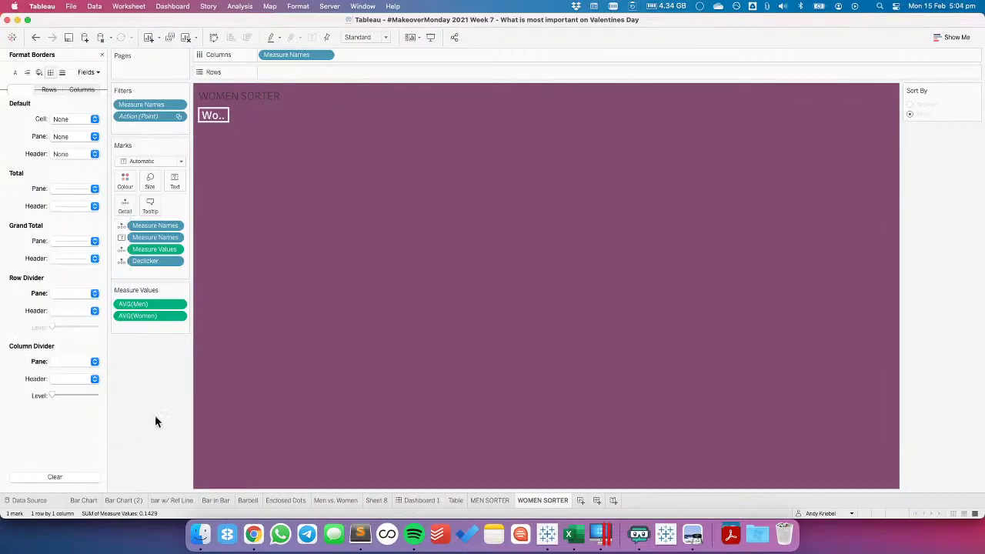
# On MEN SORTER, set thickest white row and column dividers so 'Men' gets a full box
pyautogui.click(420, 501)
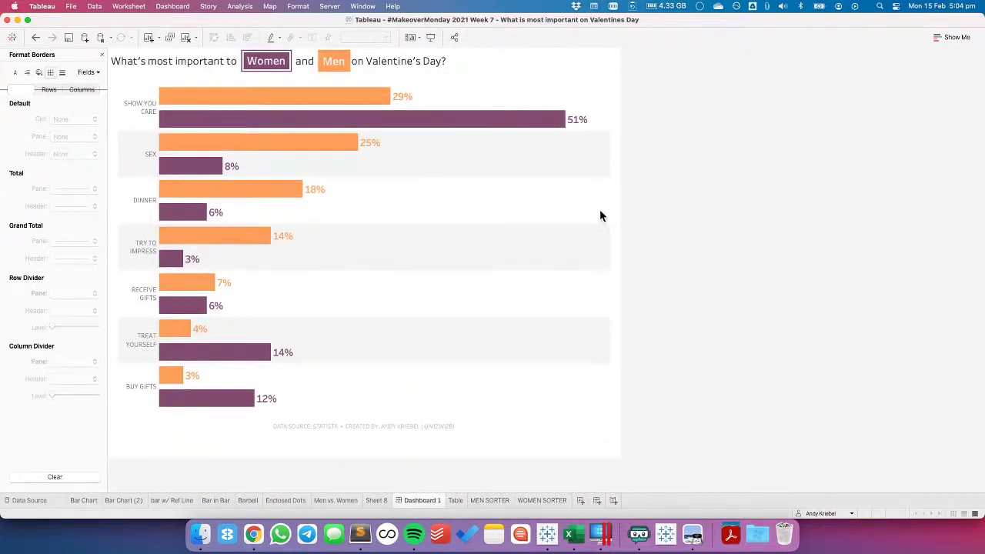
pyautogui.click(539, 500)
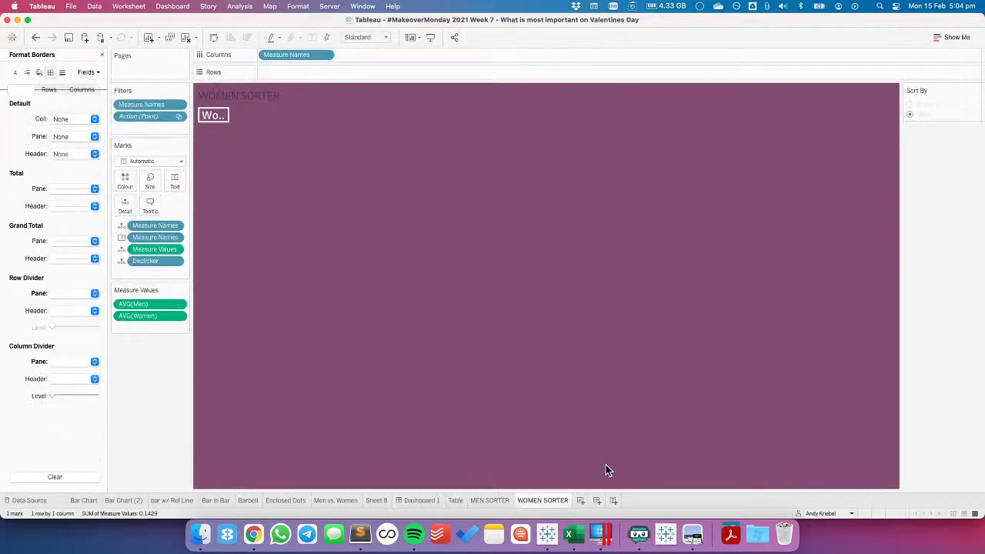
pyautogui.click(489, 500)
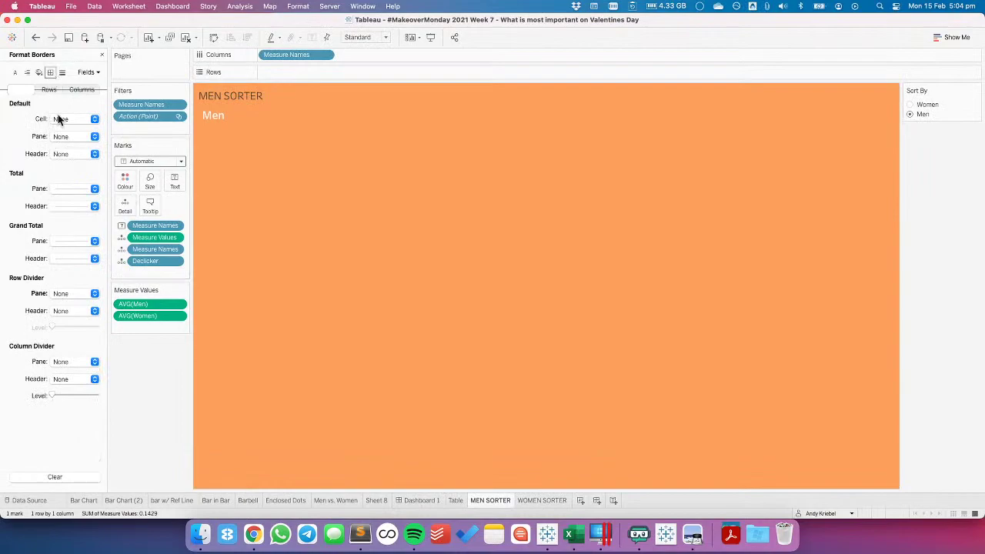
pyautogui.click(68, 294)
pyautogui.click(118, 362)
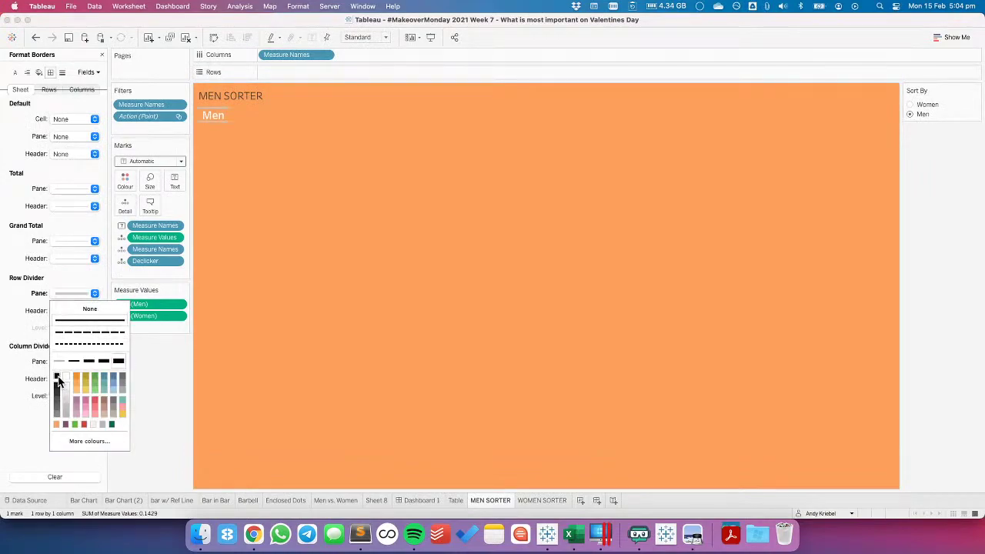
pyautogui.click(66, 377)
pyautogui.click(63, 362)
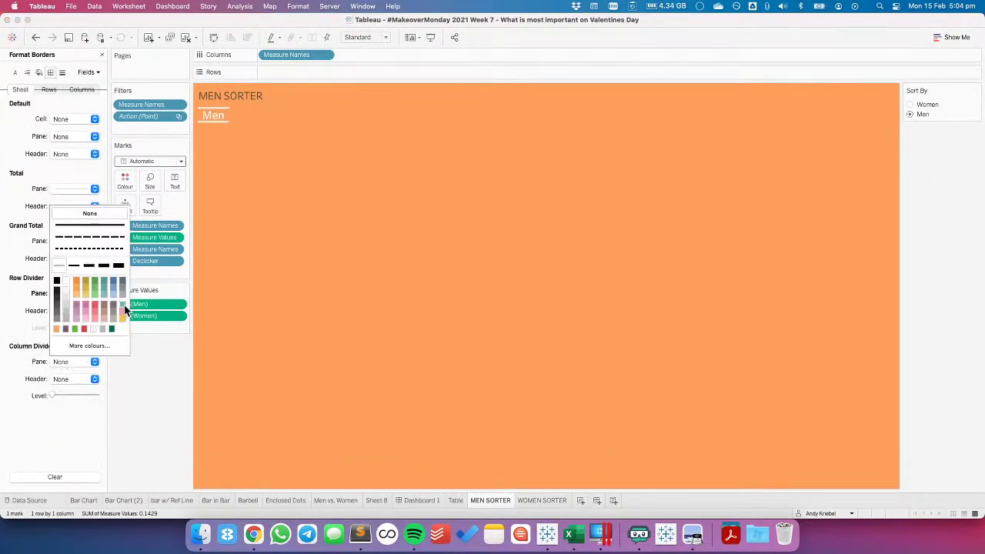
pyautogui.click(117, 265)
pyautogui.click(127, 390)
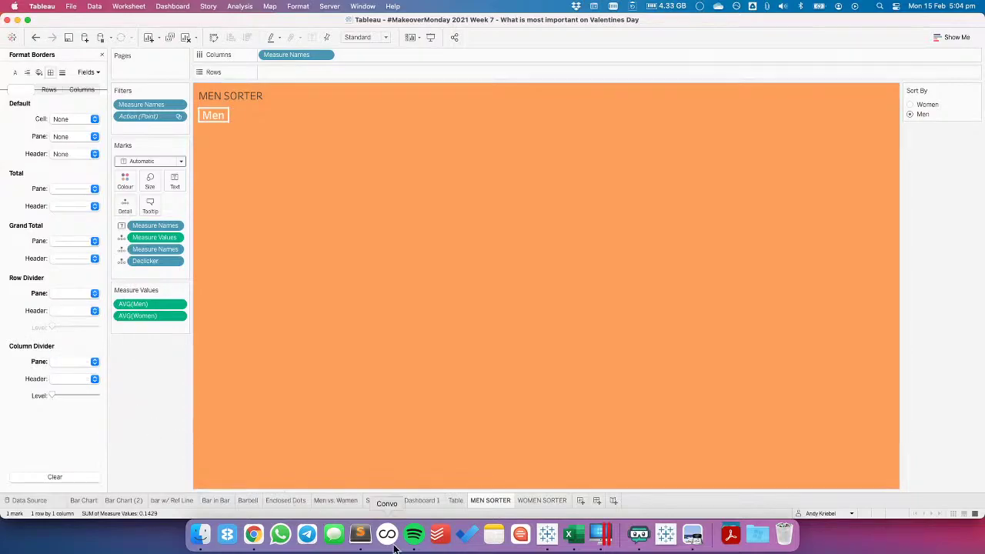
pyautogui.click(421, 501)
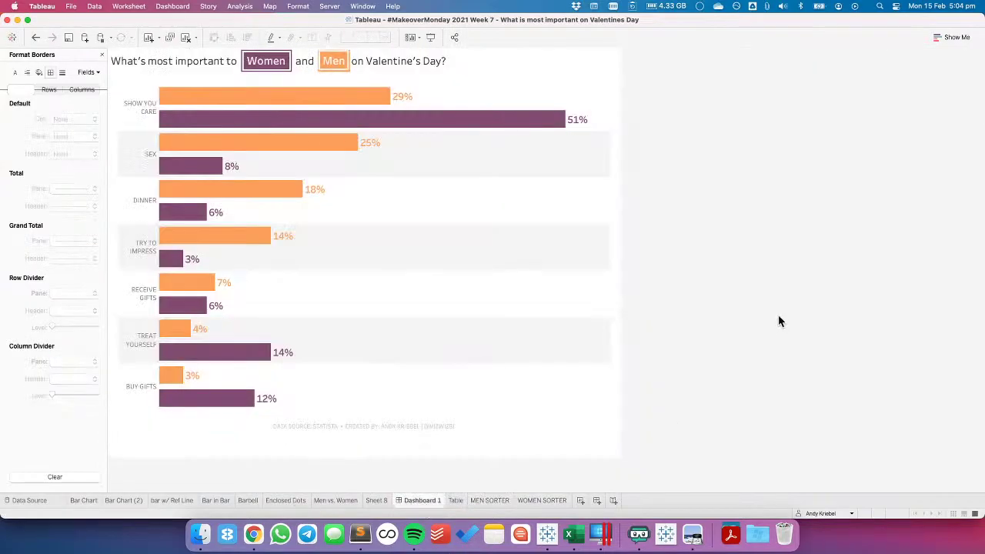
# Set the Women sorter's width to 105 pixels
pyautogui.click(288, 55)
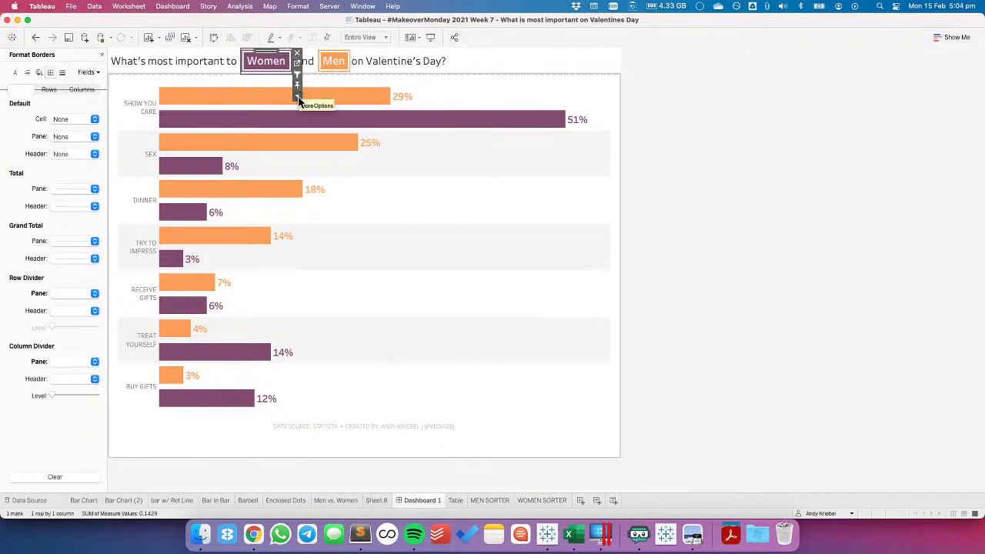
pyautogui.click(297, 95)
pyautogui.click(335, 337)
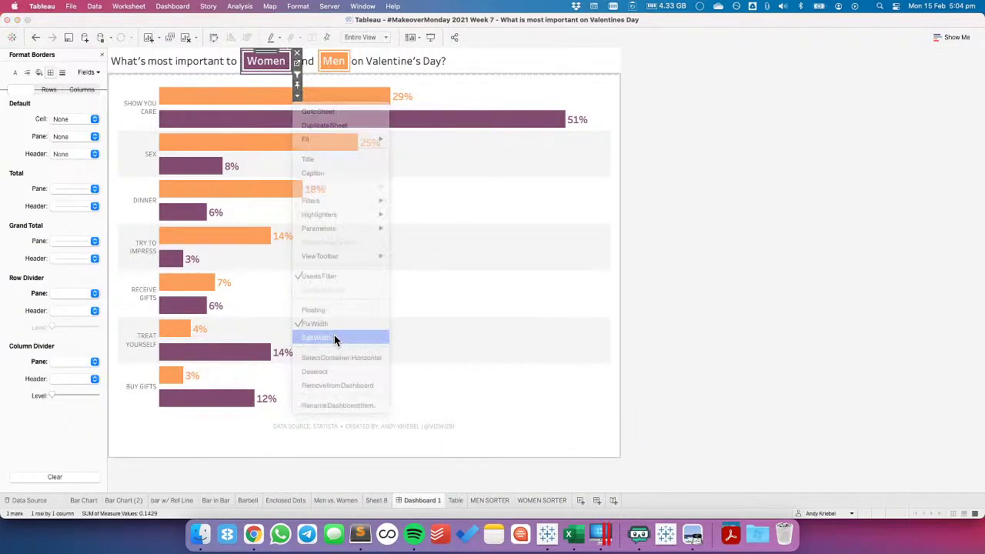
pyautogui.write('105')
pyautogui.press('Return')
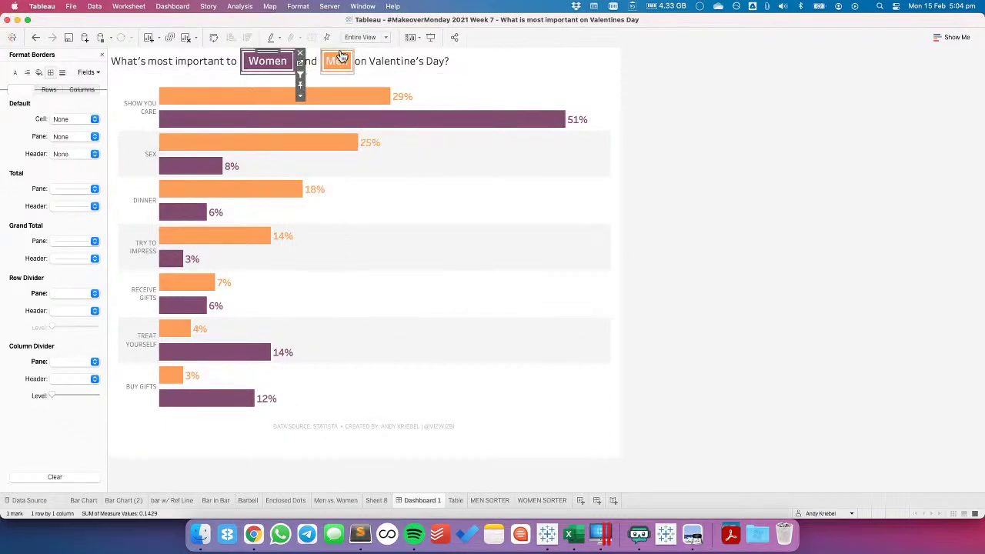
# Set the Men sorter's width to 67 pixels
pyautogui.click(339, 60)
pyautogui.click(358, 95)
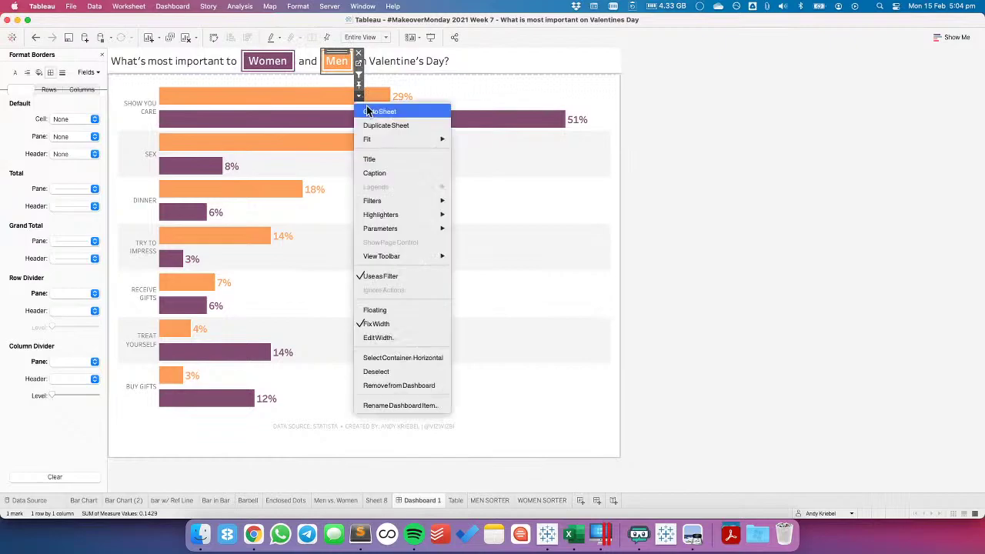
pyautogui.click(393, 337)
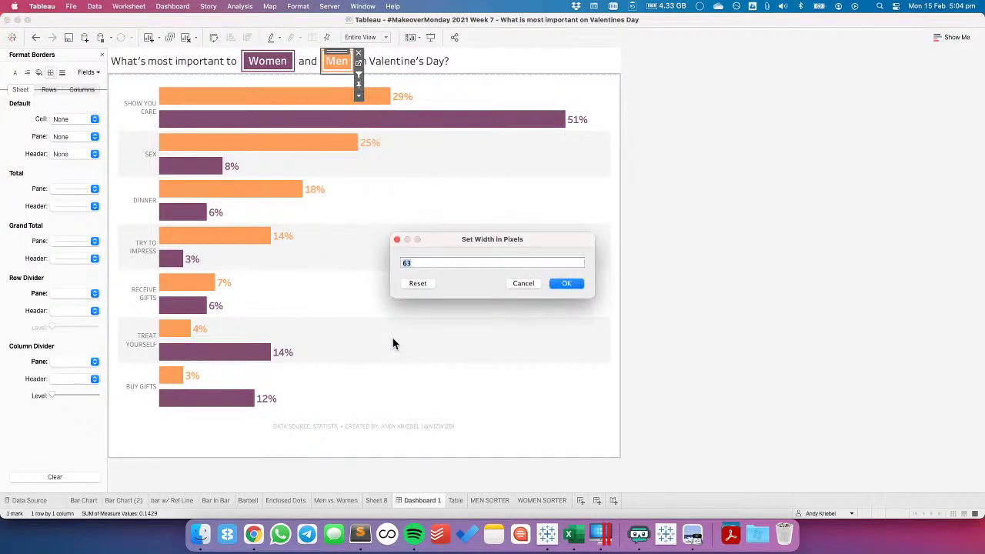
pyautogui.write('67')
pyautogui.press('Return')
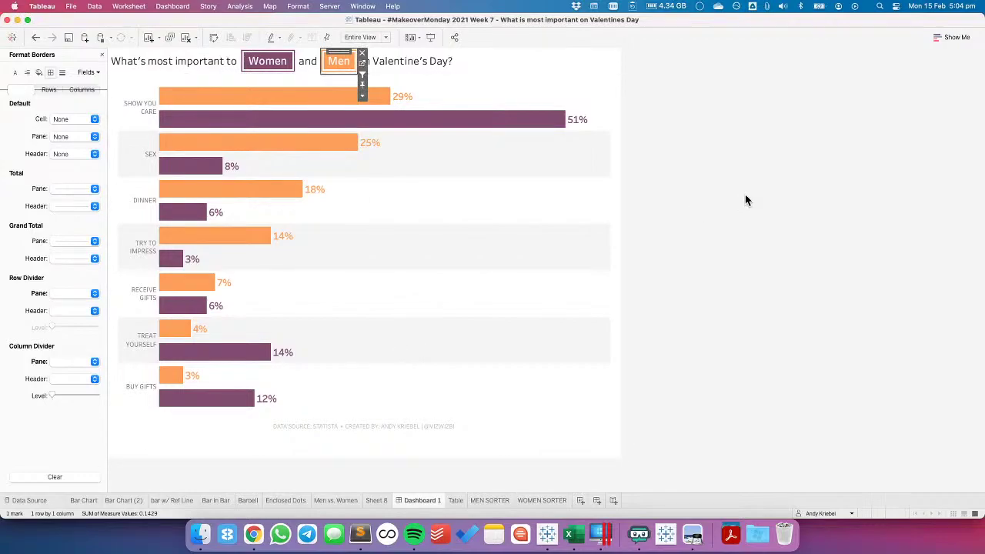
pyautogui.click(744, 196)
pyautogui.click(433, 63)
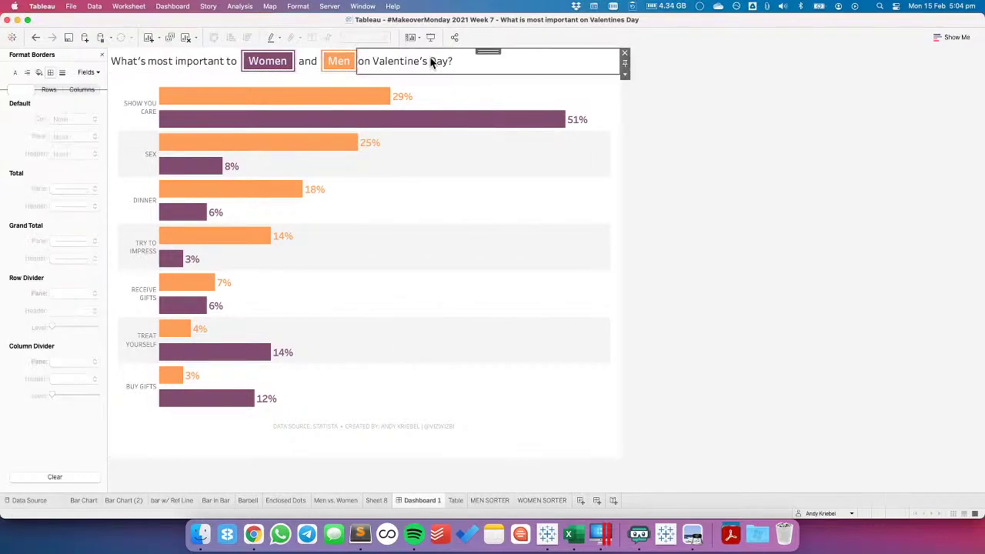
# In Layout, set the title text's outer padding to 4 pixels with all sides equal
pyautogui.click(101, 55)
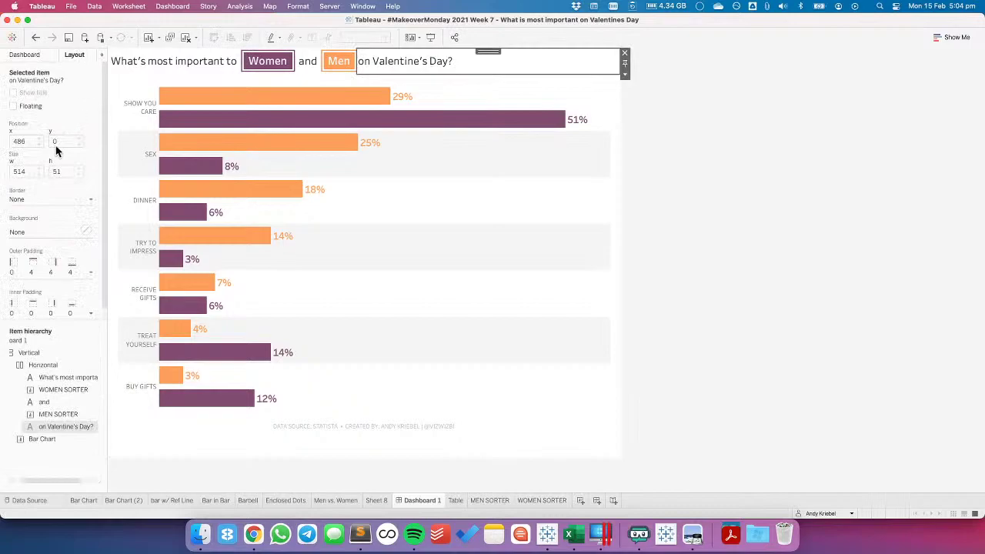
pyautogui.click(34, 271)
pyautogui.write('0')
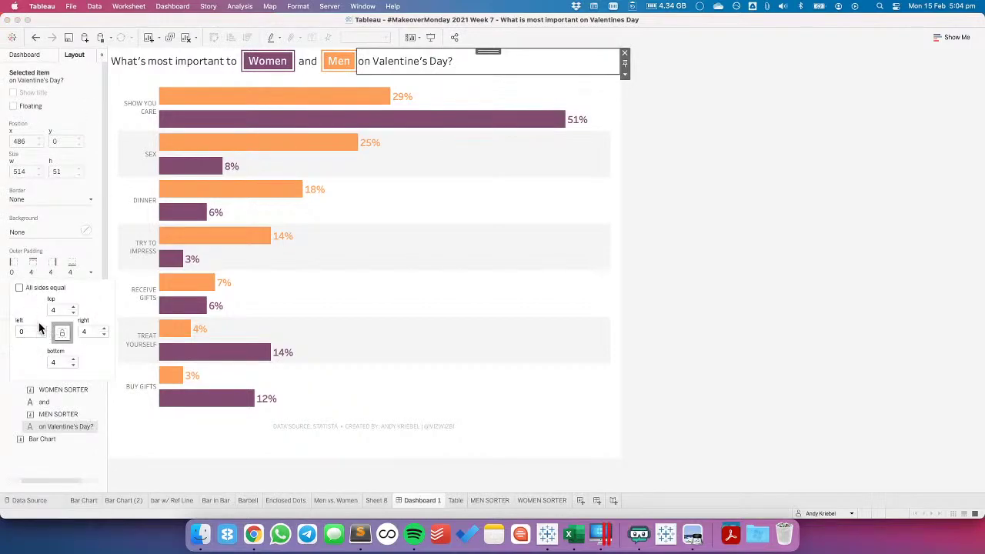
pyautogui.click(20, 287)
pyautogui.click(74, 308)
pyautogui.click(74, 308)
pyautogui.click(74, 308)
pyautogui.click(74, 307)
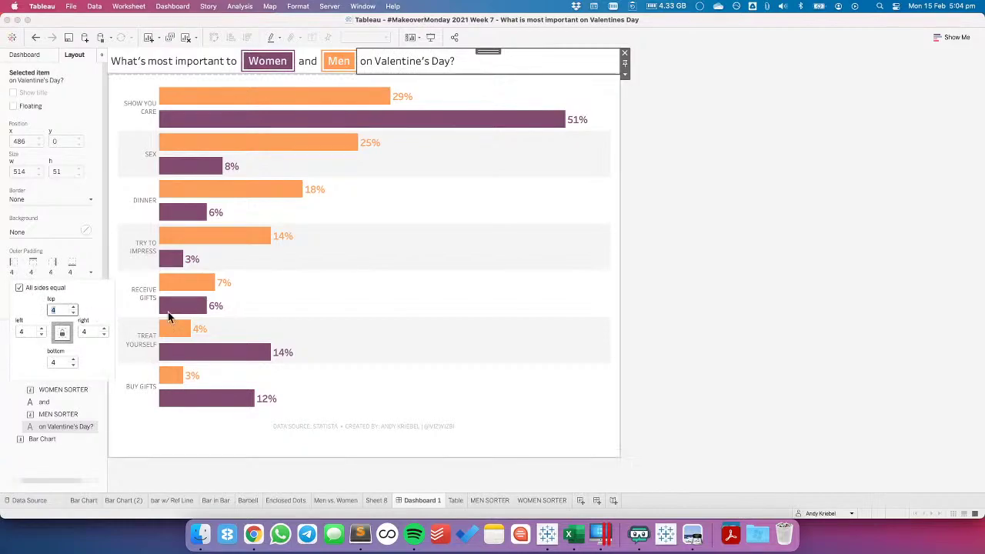
pyautogui.click(907, 269)
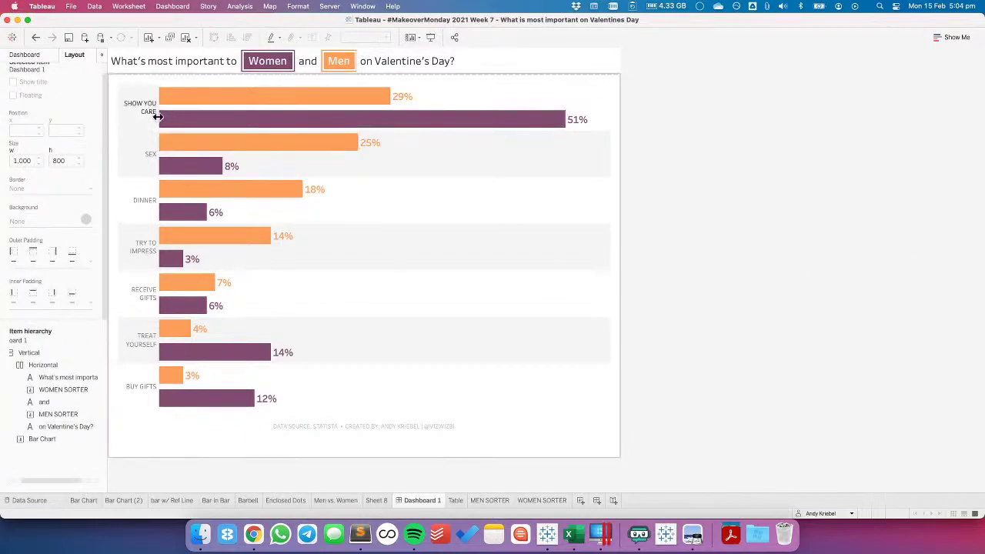
# Widen the bar chart's row header column until each category name fits on one line
pyautogui.moveTo(157, 115); pyautogui.dragTo(172, 117)
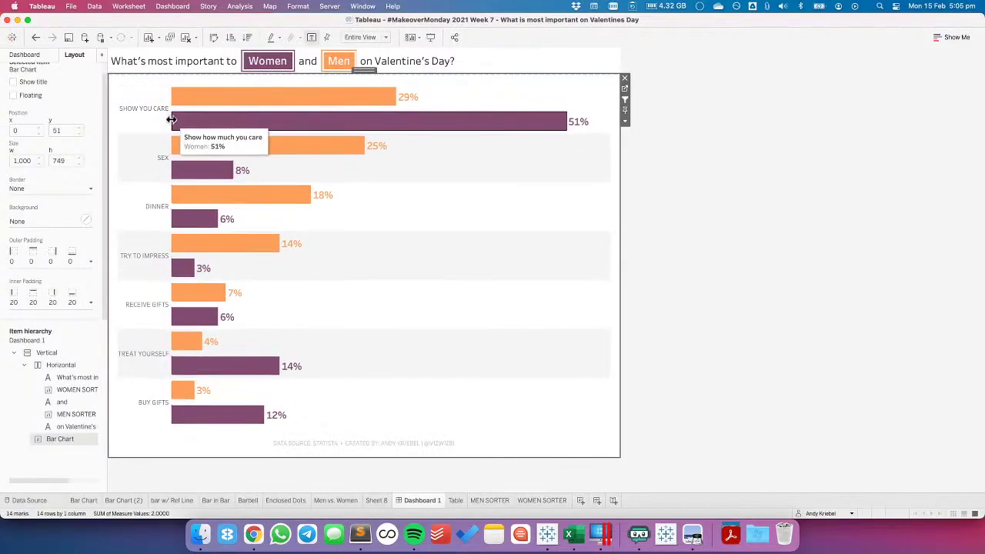
pyautogui.moveTo(178, 124); pyautogui.dragTo(180, 123)
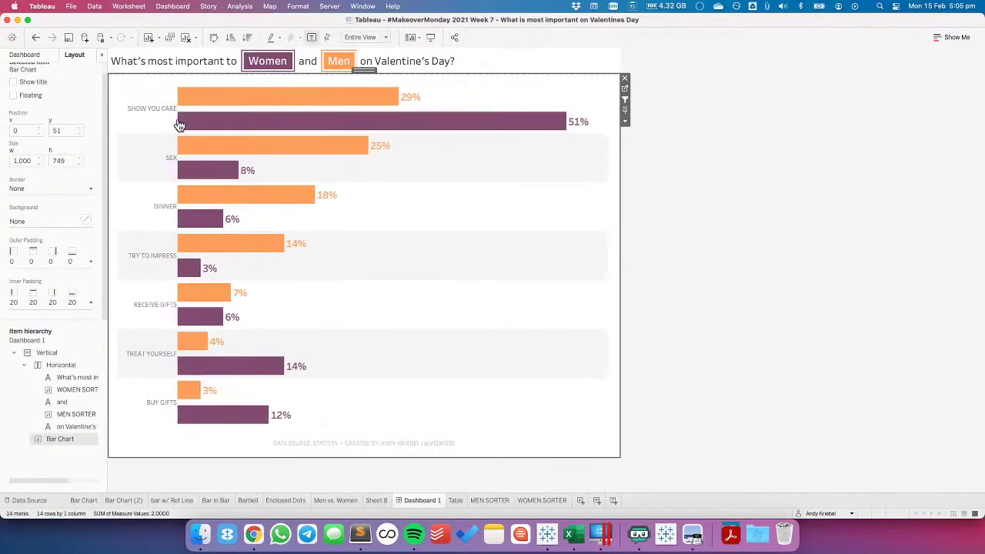
pyautogui.click(862, 269)
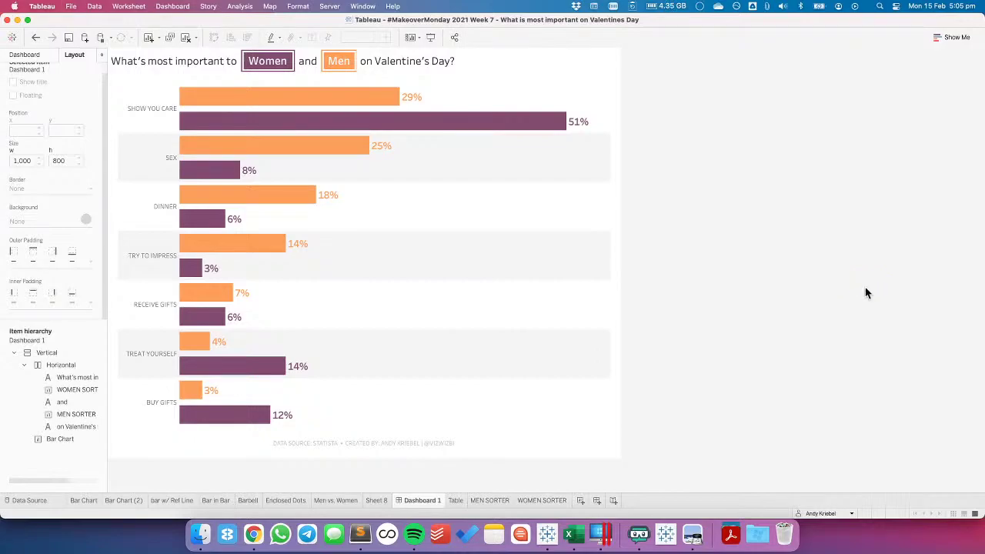
# Move Dashboard 1 to the first tab position and rename it 'MM2021 W7'
pyautogui.moveTo(411, 100)
pyautogui.moveTo(323, 500)
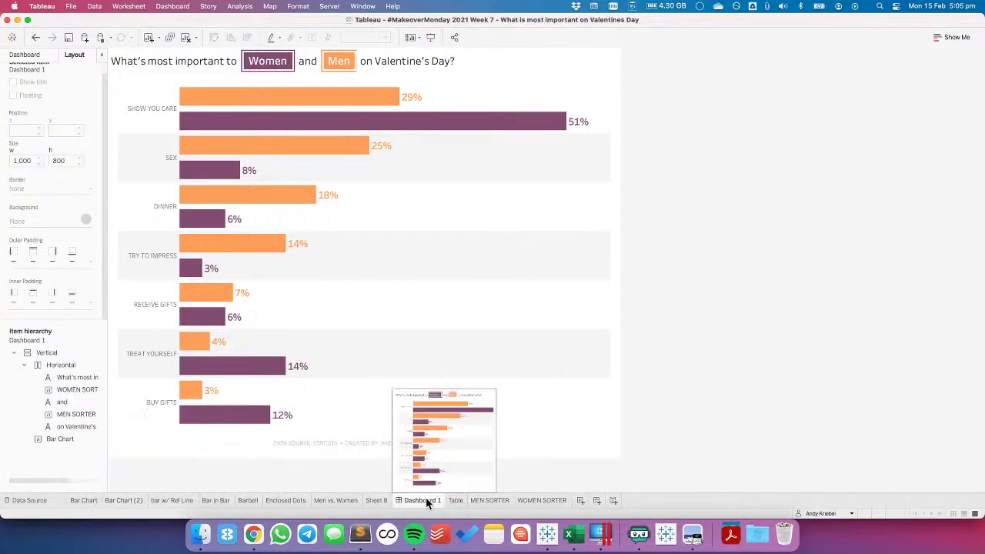
pyautogui.moveTo(82, 501); pyautogui.dragTo(84, 501)
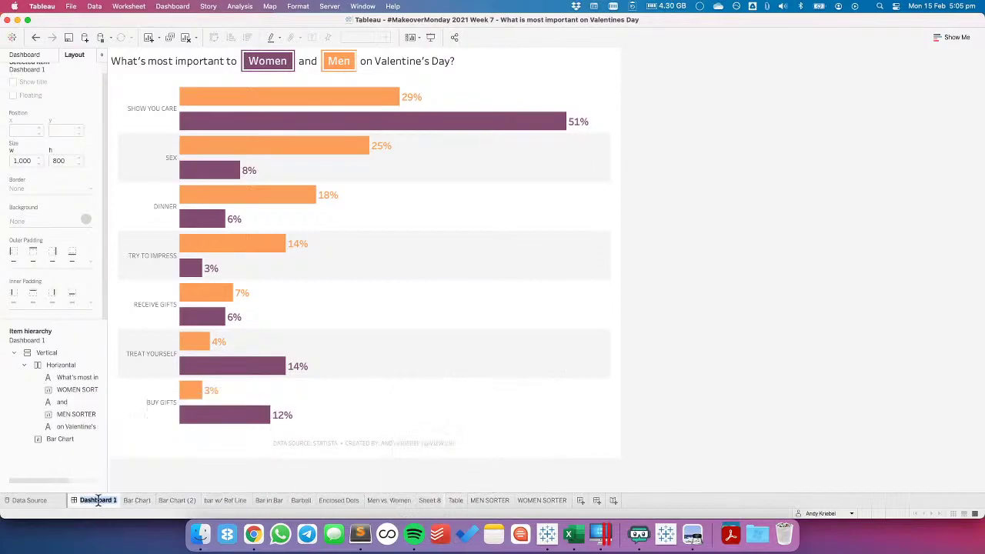
pyautogui.write('MM2021 W7')
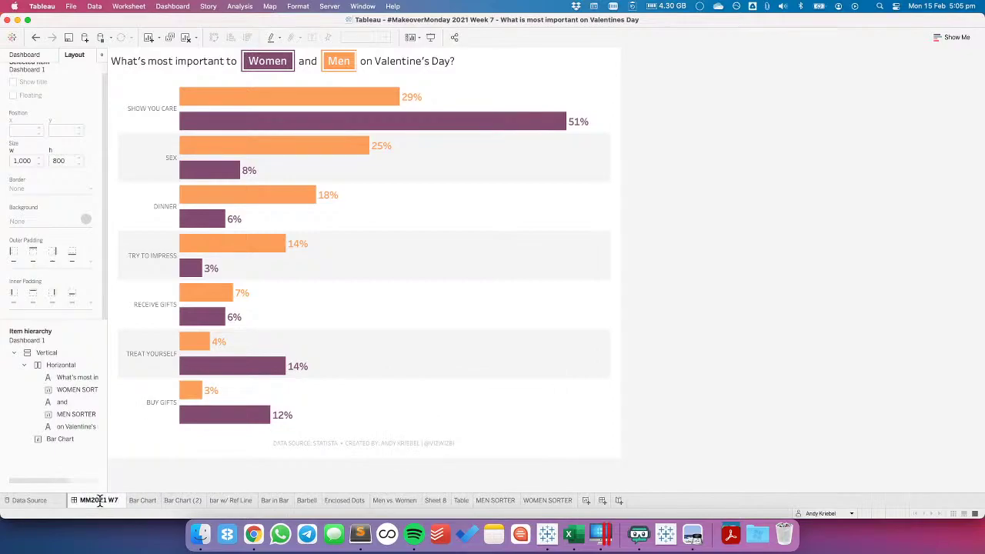
pyautogui.press('Return')
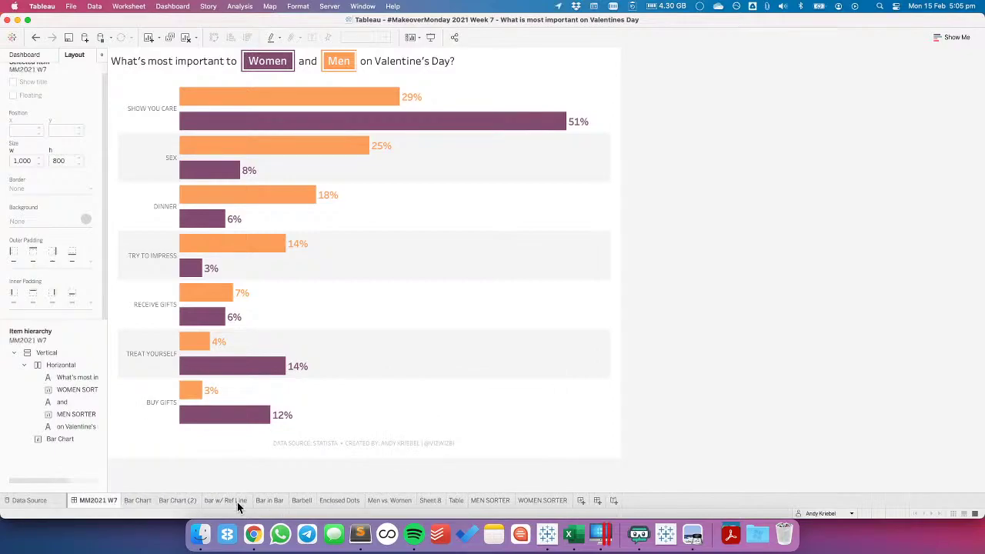
pyautogui.click(137, 500)
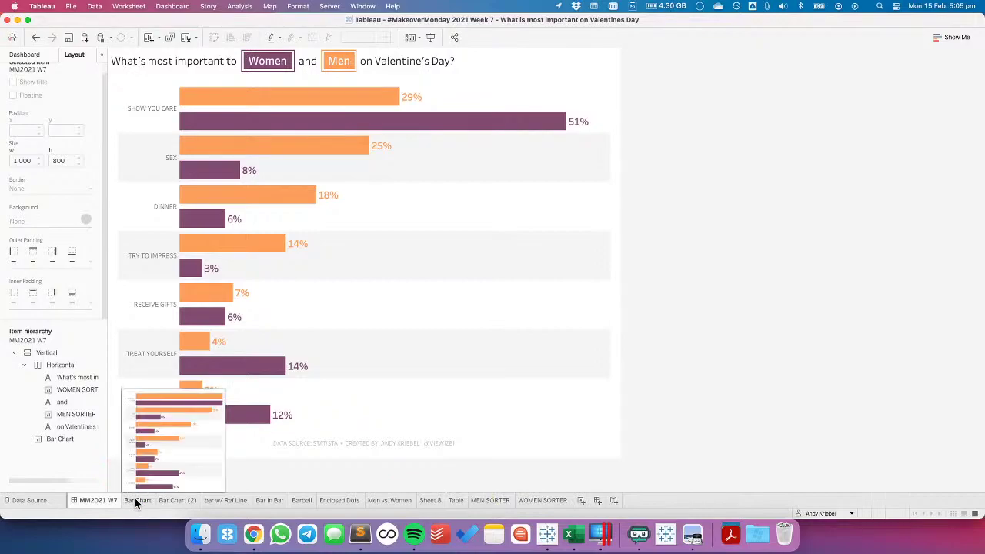
# Change the Men sorter's width from 70 to 72 pixels with Edit Width
pyautogui.click(346, 52)
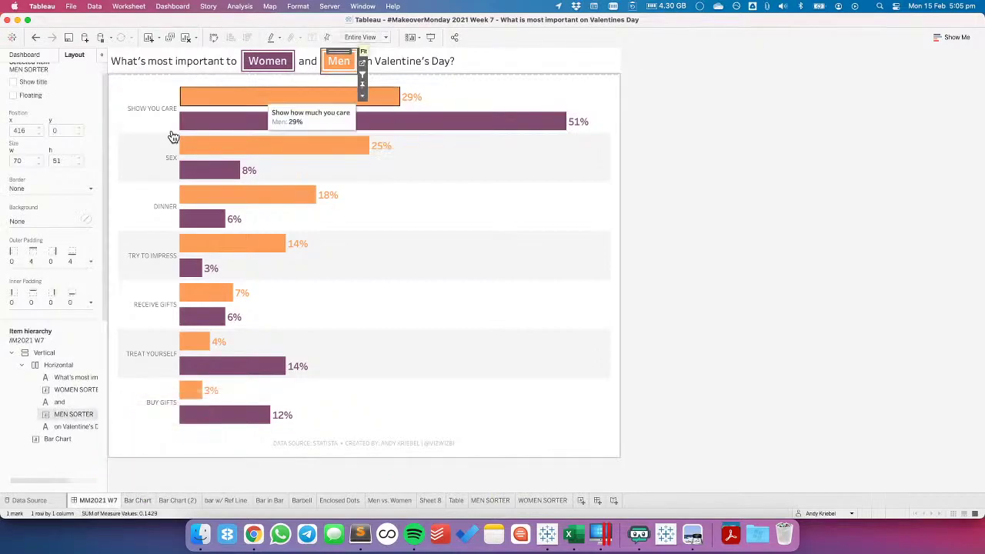
pyautogui.click(362, 98)
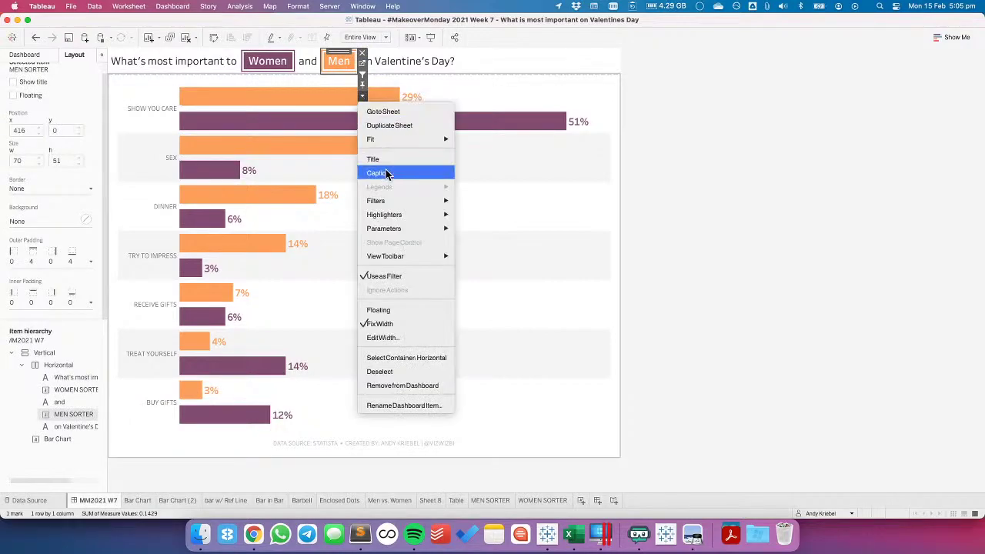
pyautogui.click(388, 338)
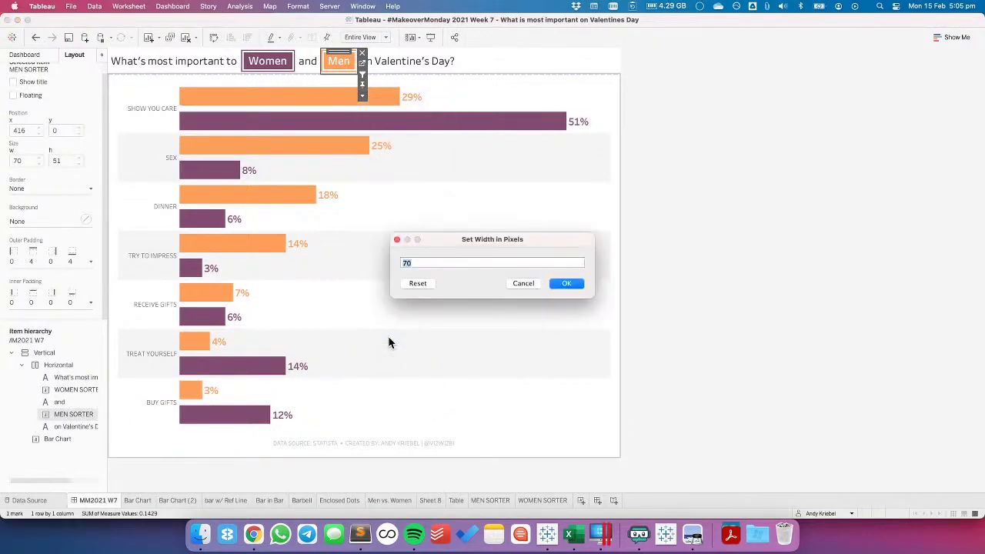
pyautogui.press('Return')
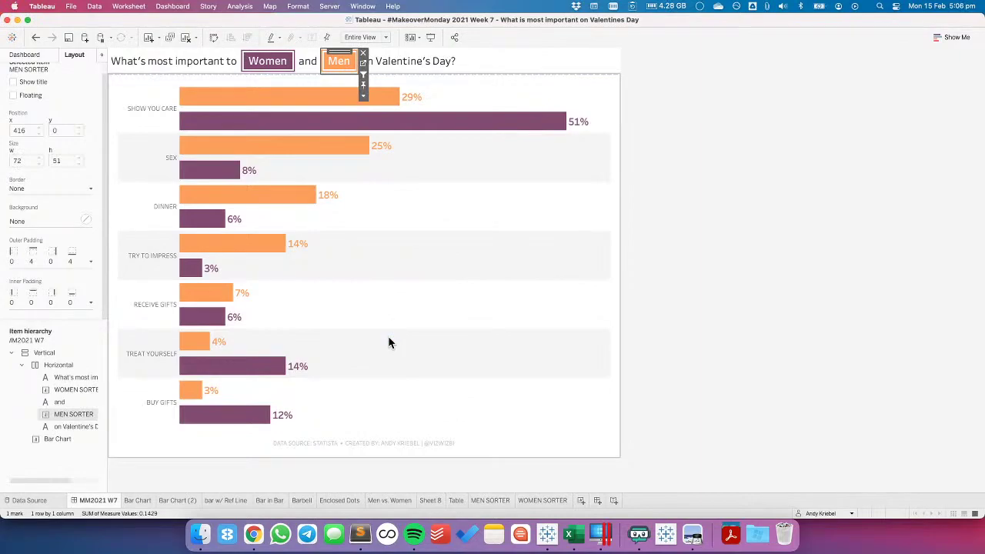
pyautogui.click(730, 213)
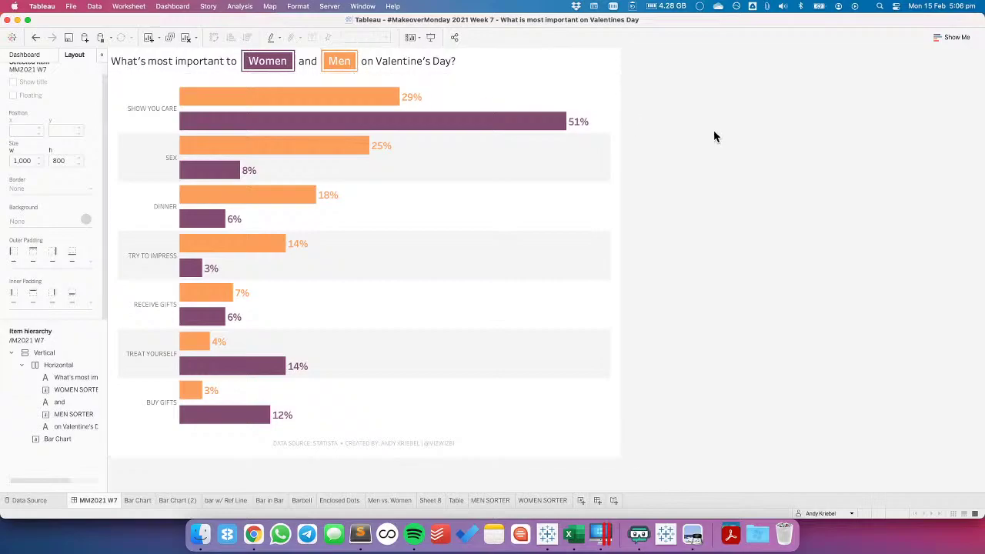
# Try widening the Men box in the title by dragging, then undo it
pyautogui.click(357, 66)
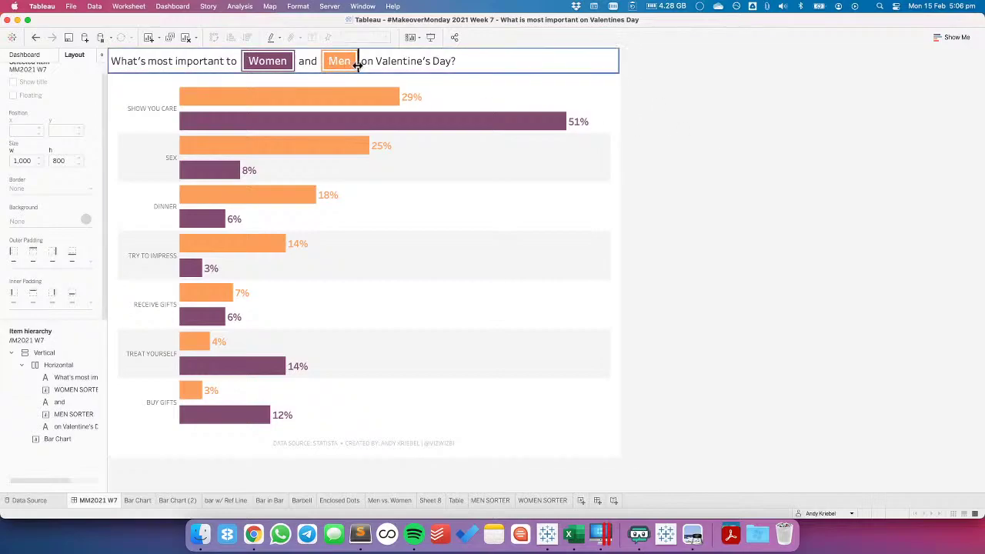
pyautogui.moveTo(360, 65); pyautogui.dragTo(373, 66)
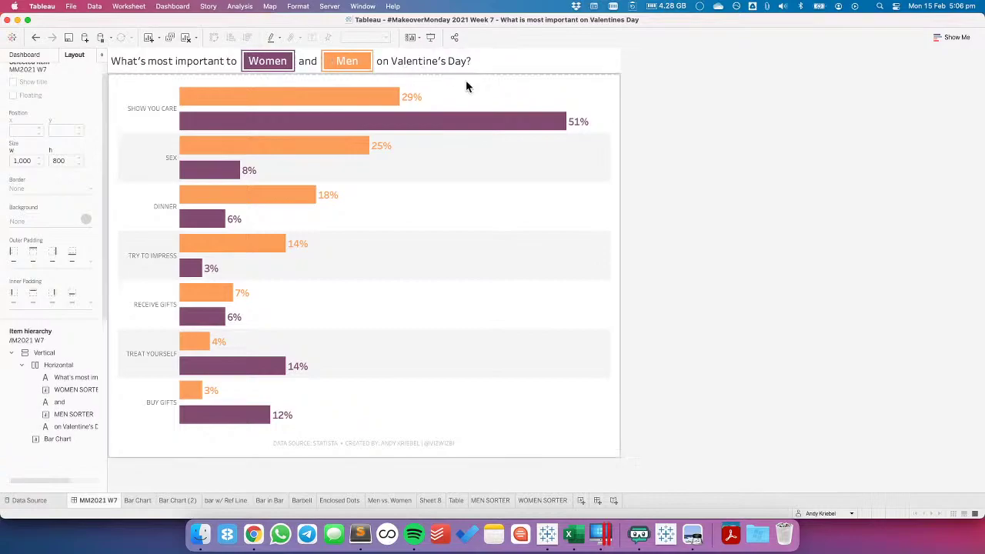
pyautogui.press('super+z')
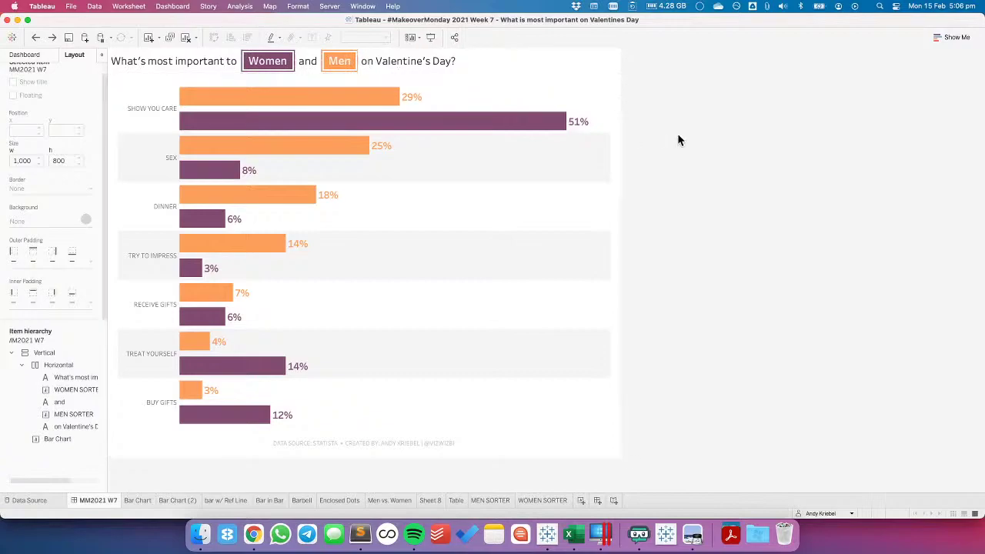
# Make the Men box's outer padding equal on all sides and raise it to 4
pyautogui.click(335, 59)
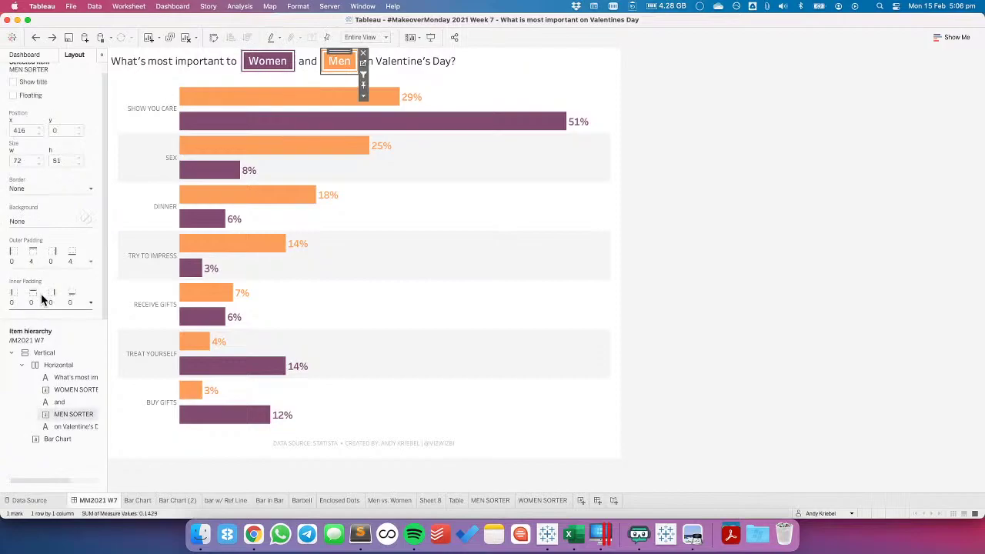
pyautogui.click(48, 261)
pyautogui.click(19, 276)
pyautogui.click(75, 298)
pyautogui.click(75, 297)
pyautogui.click(75, 297)
pyautogui.click(75, 297)
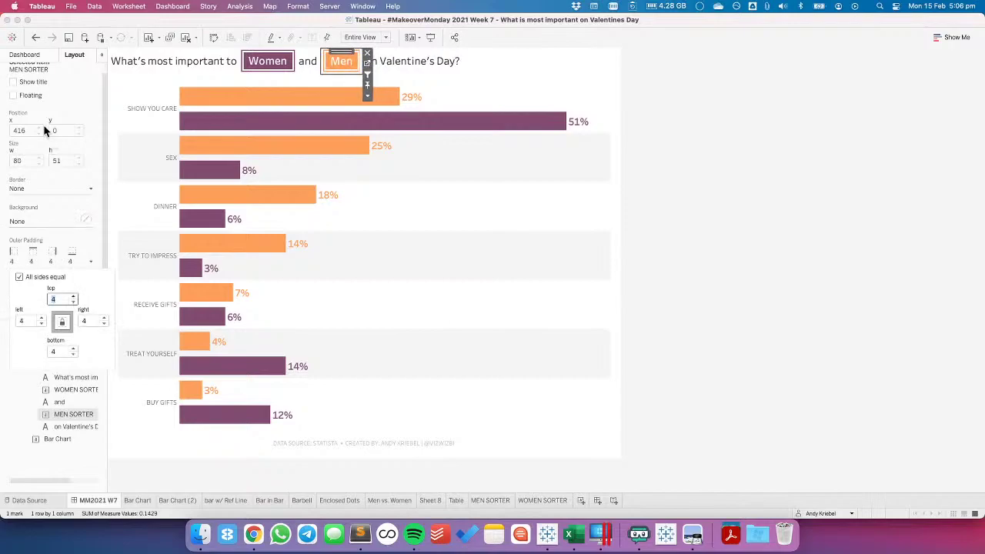
# Undo the padding changes to restore the Men sorter's 0 4 0 4 outer padding, then deselect it
pyautogui.click(36, 37)
pyautogui.click(36, 37)
pyautogui.click(36, 37)
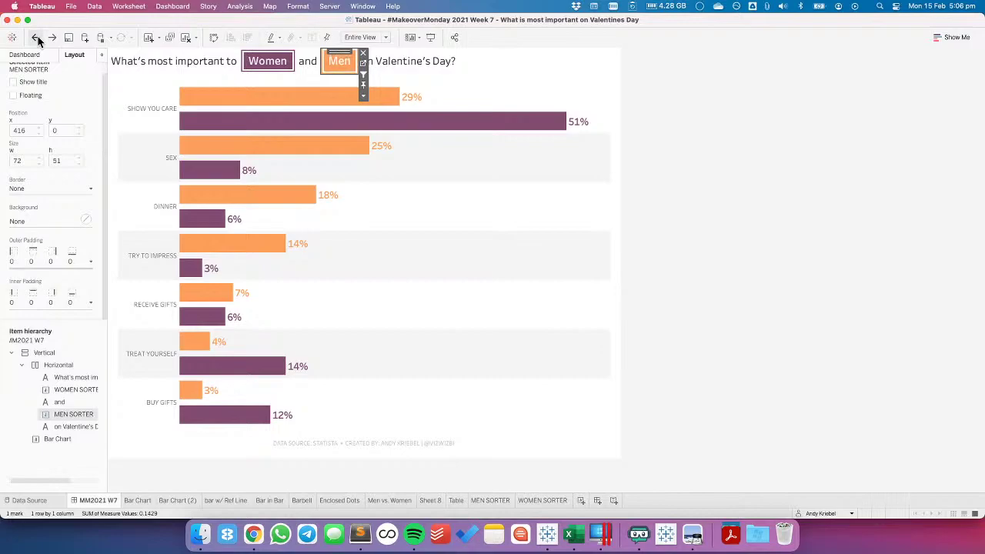
pyautogui.click(36, 37)
pyautogui.click(841, 275)
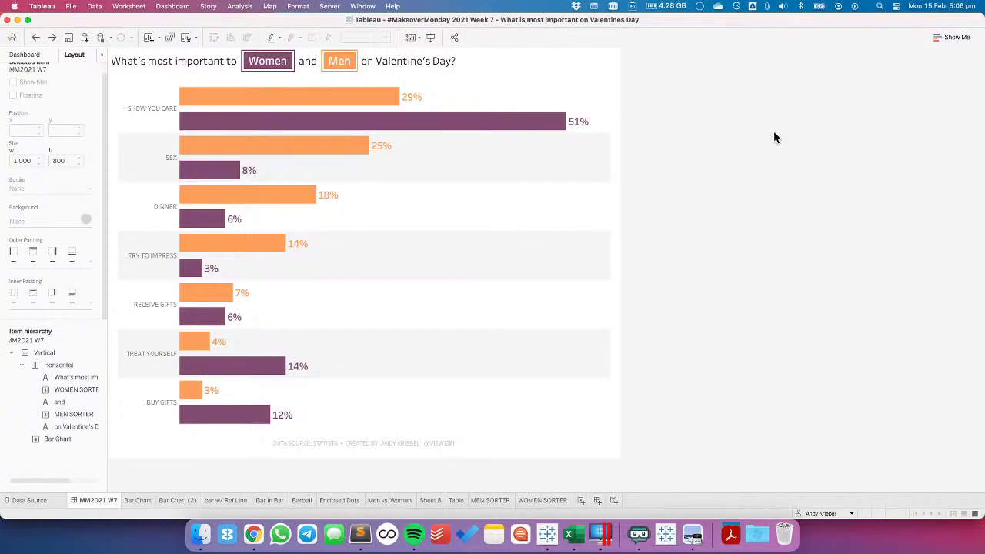
# On the Bar Chart sheet, create a calculated field named Rank Top 2 Men Color
pyautogui.click(135, 500)
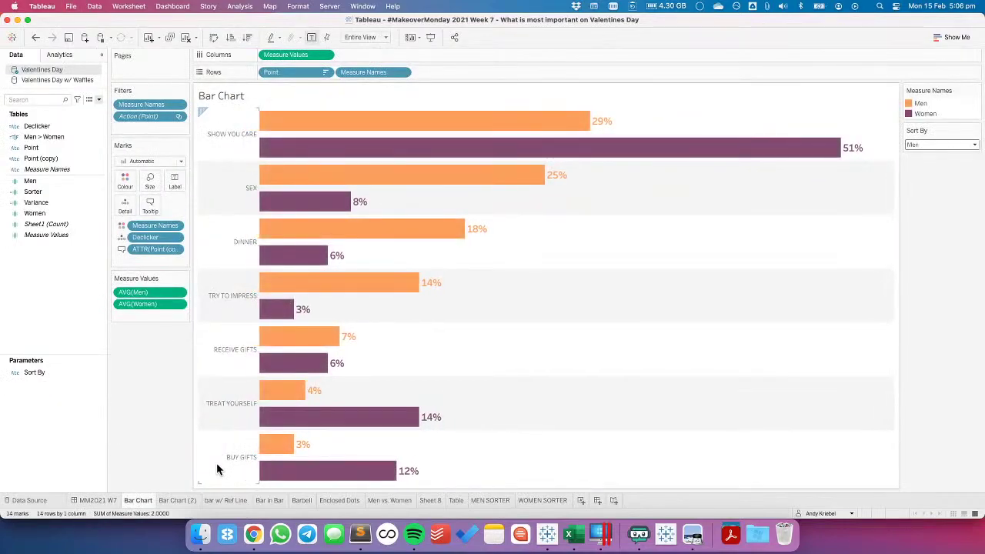
pyautogui.rightClick(52, 289)
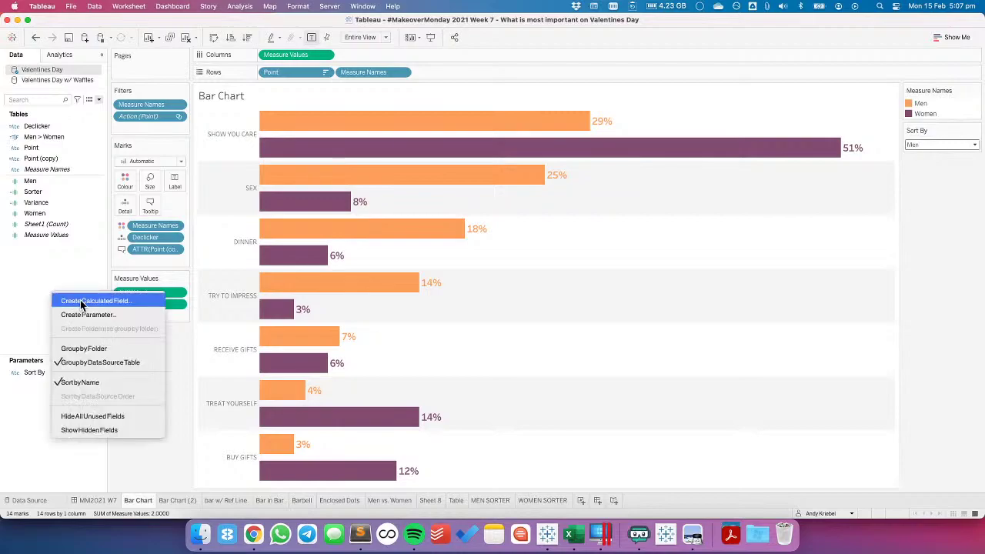
pyautogui.click(82, 301)
pyautogui.write('B')
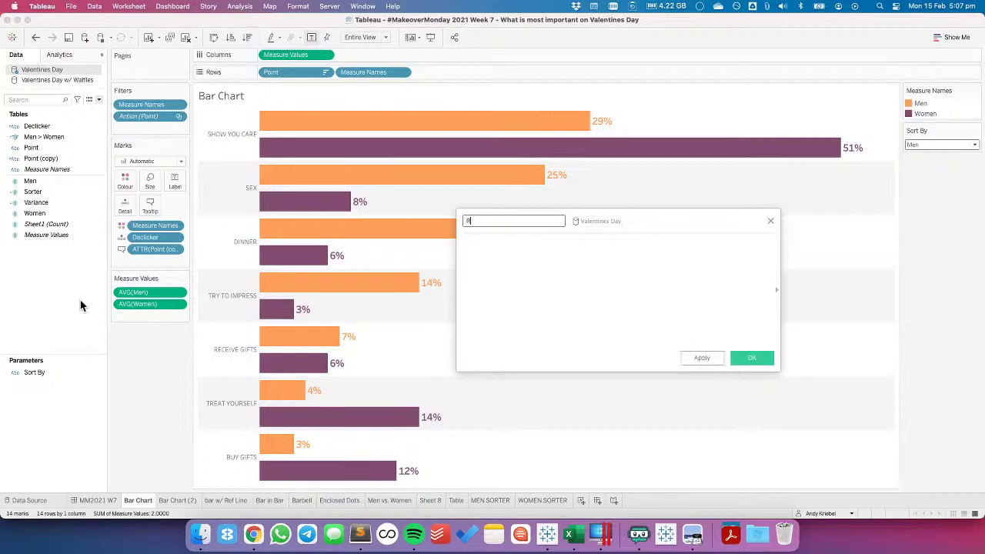
pyautogui.write('ank Color')
pyautogui.write('Top 2')
pyautogui.write(' Color')
pyautogui.press('Tab')
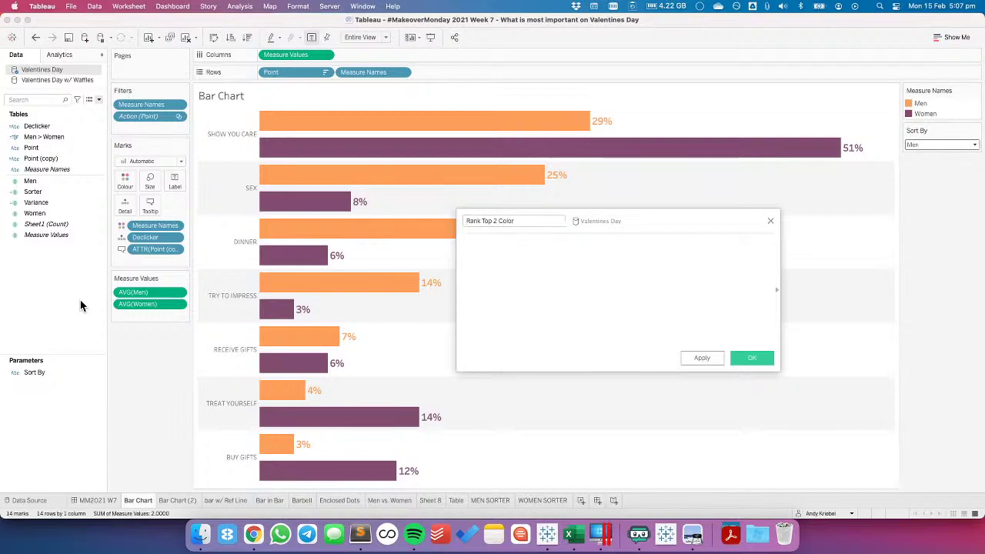
pyautogui.write('IF RANK(')
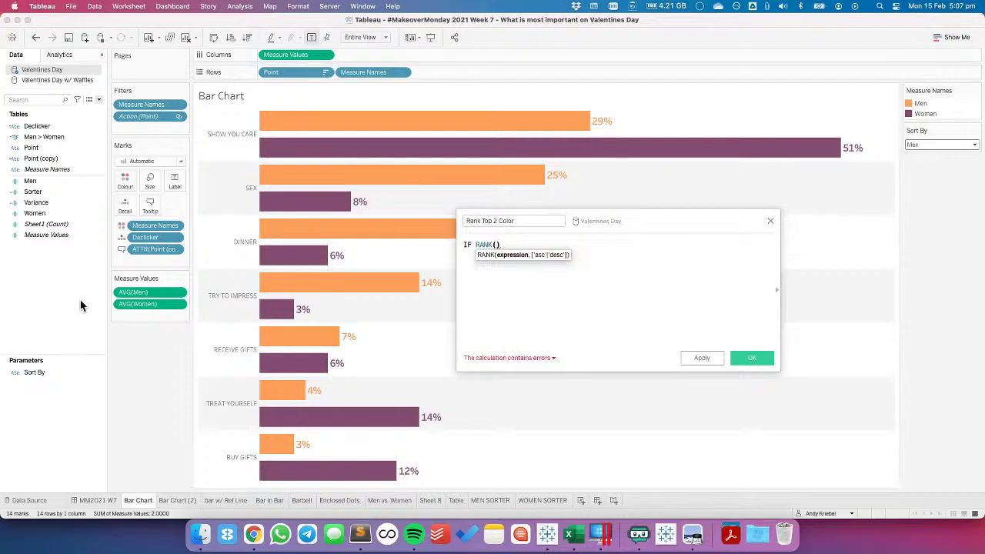
pyautogui.click(499, 221)
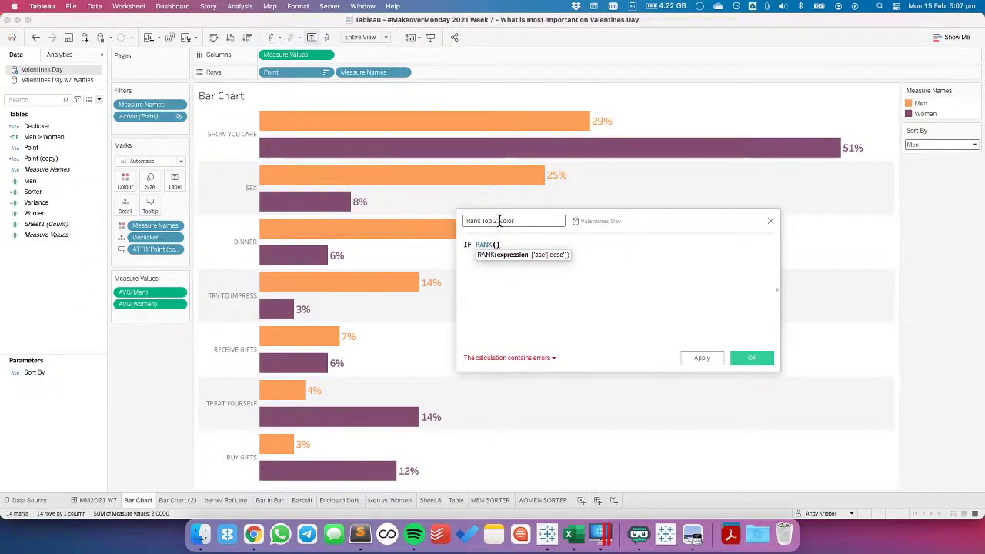
pyautogui.write('Men')
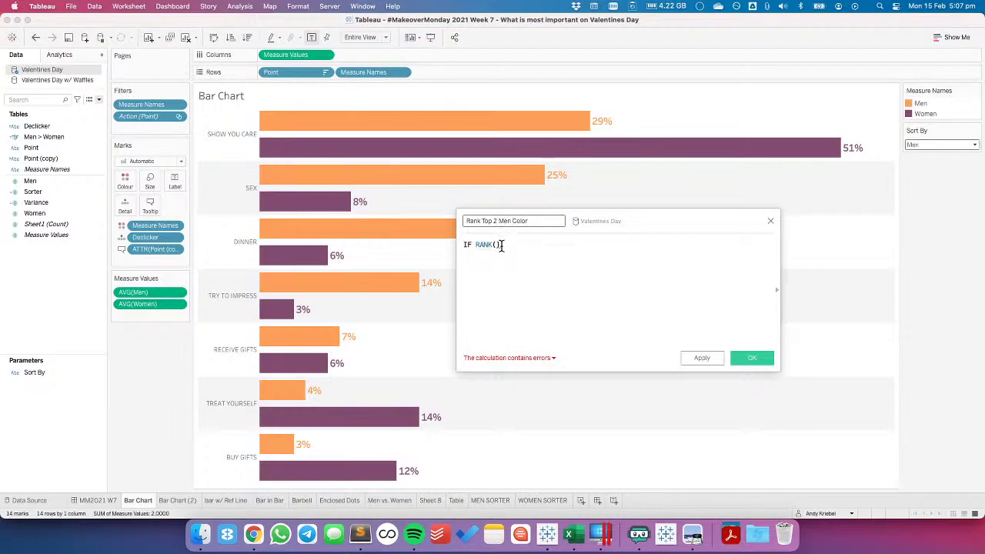
# Enter the formula IF RANK(AVG([Men])) <= 2 THEN AVG([Men]) END and save it
pyautogui.click(497, 245)
pyautogui.write('AVG([Men]))')
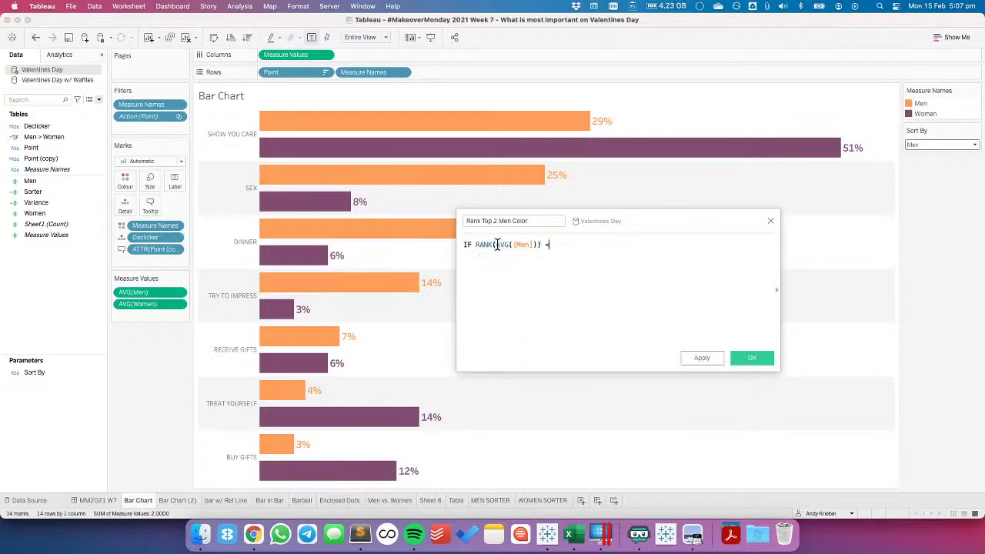
pyautogui.write(' <= 2 THEN ')
pyautogui.write('avg')
pyautogui.press('Return')
pyautogui.write('men')
pyautogui.press('Return')
pyautogui.press('Return')
pyautogui.write('end')
pyautogui.press('Return')
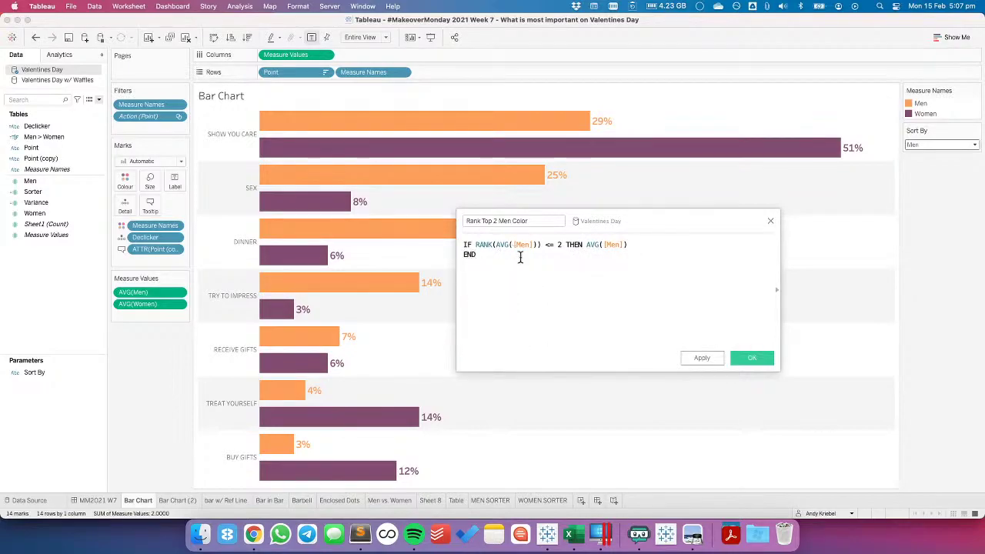
pyautogui.click(760, 361)
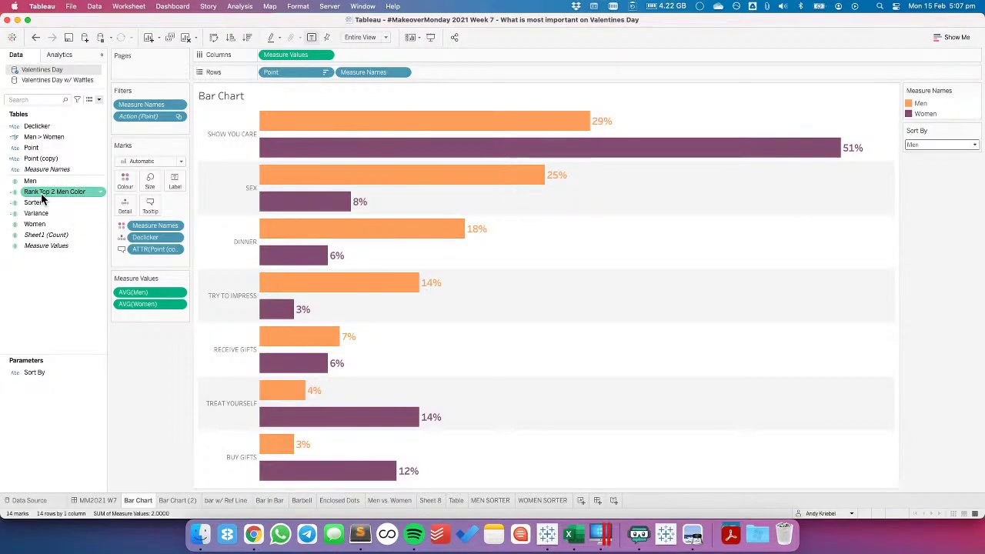
# Add Measure Values and Rank Top 2 Men Color to the bar labels
pyautogui.moveTo(44, 248); pyautogui.dragTo(177, 187)
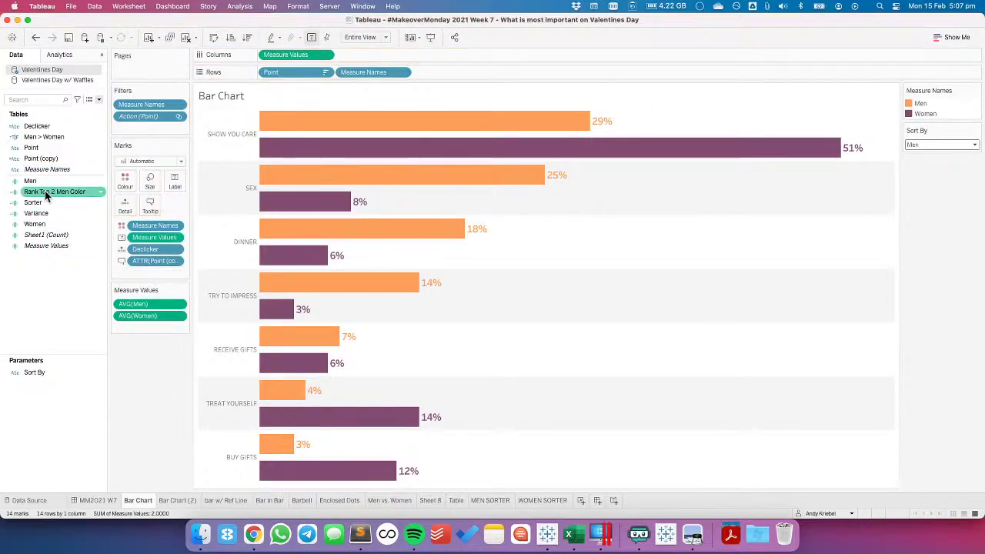
pyautogui.moveTo(46, 192); pyautogui.dragTo(173, 180)
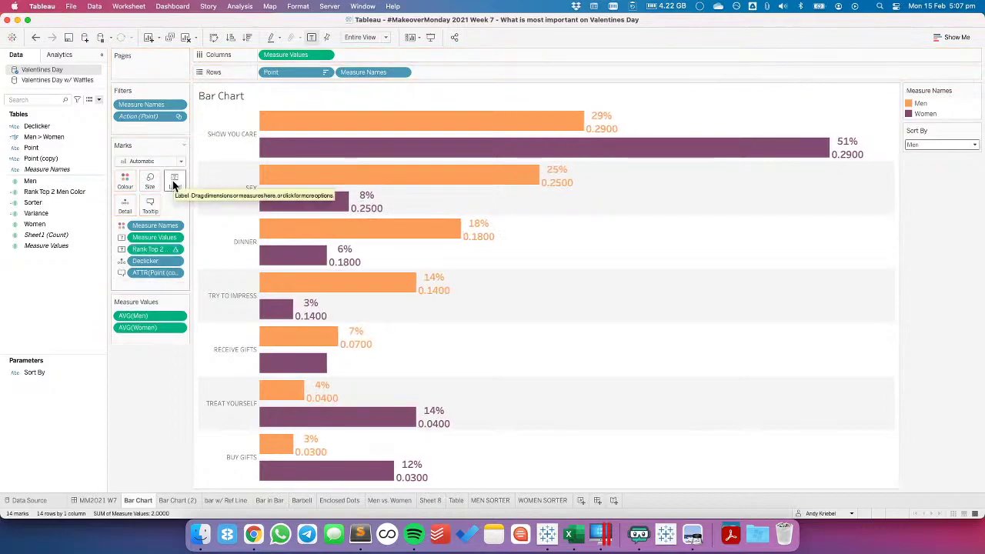
pyautogui.click(53, 190)
# Give Rank Top 2 Men Color a 0-decimal percentage default number format and edit its table calculation
pyautogui.rightClick(53, 190)
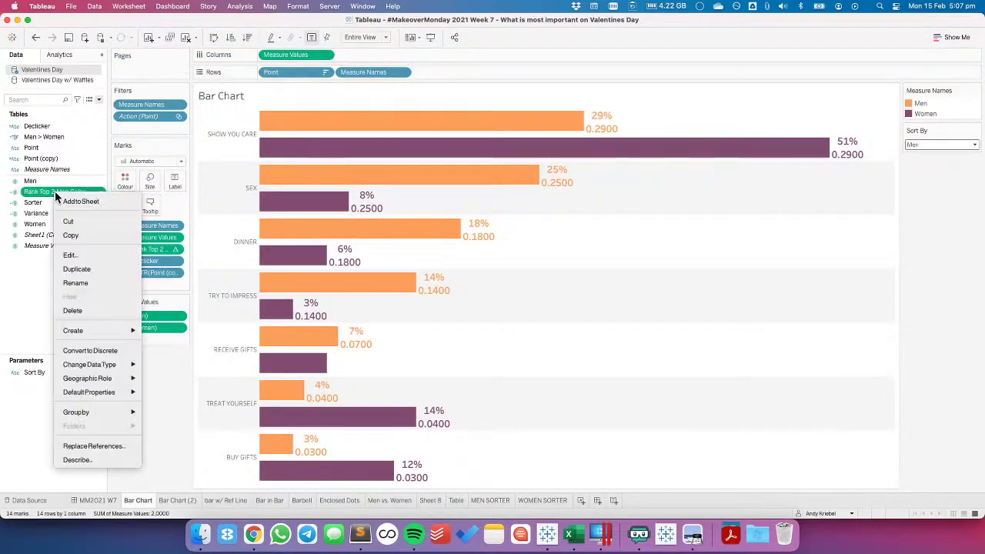
pyautogui.moveTo(114, 394)
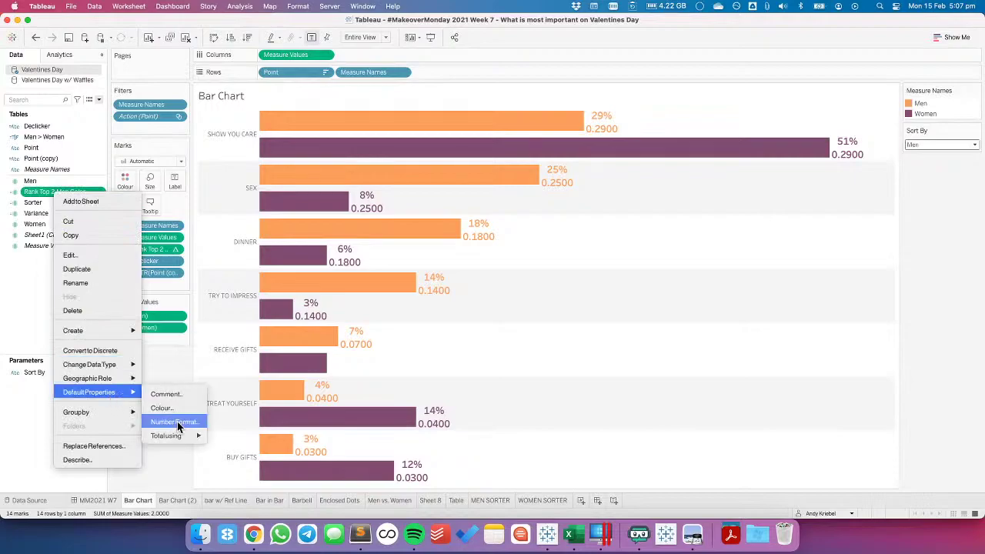
pyautogui.click(175, 422)
pyautogui.click(404, 289)
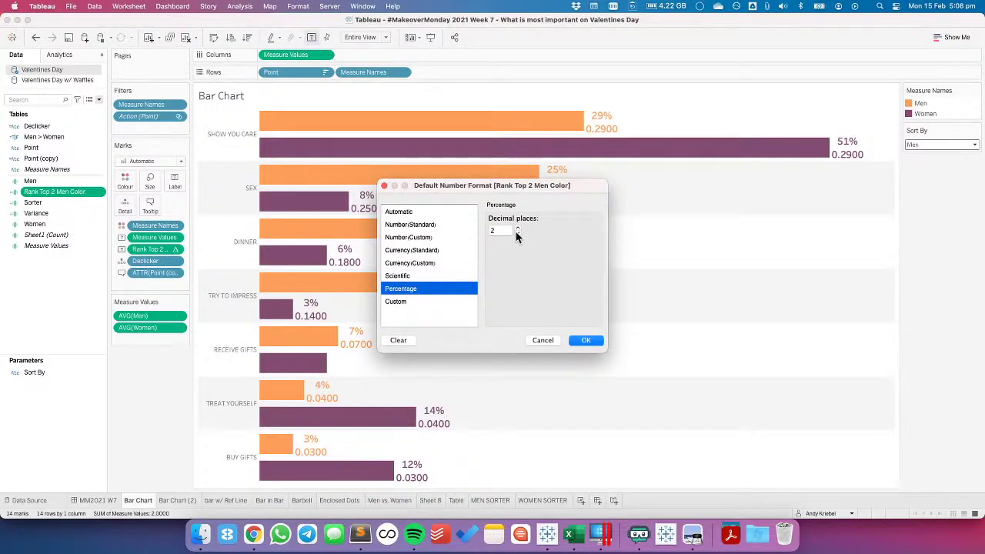
pyautogui.click(517, 234)
pyautogui.click(517, 234)
pyautogui.click(587, 340)
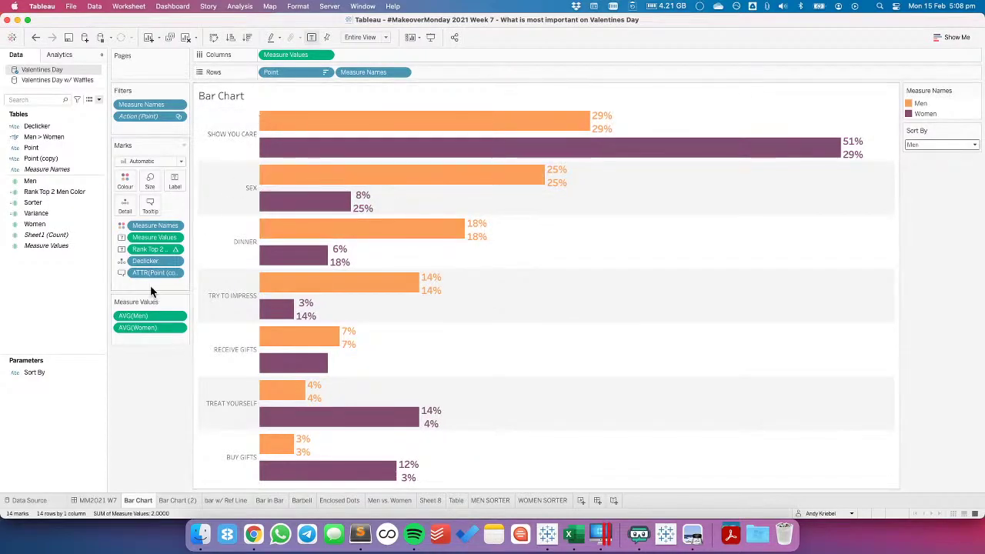
pyautogui.rightClick(173, 249)
pyautogui.click(180, 395)
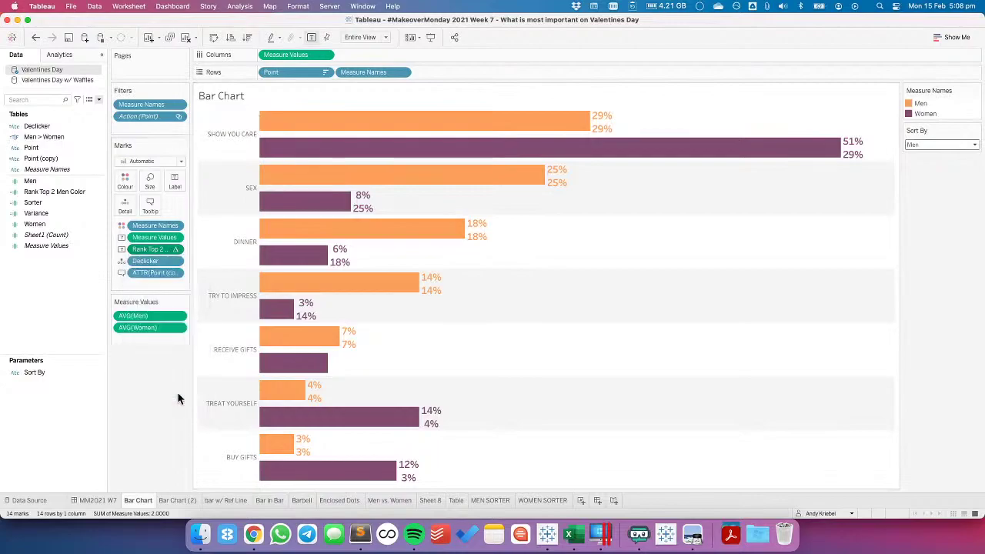
# Compute the rank along Point only and move Measure Values from Label to Detail
pyautogui.click(462, 178)
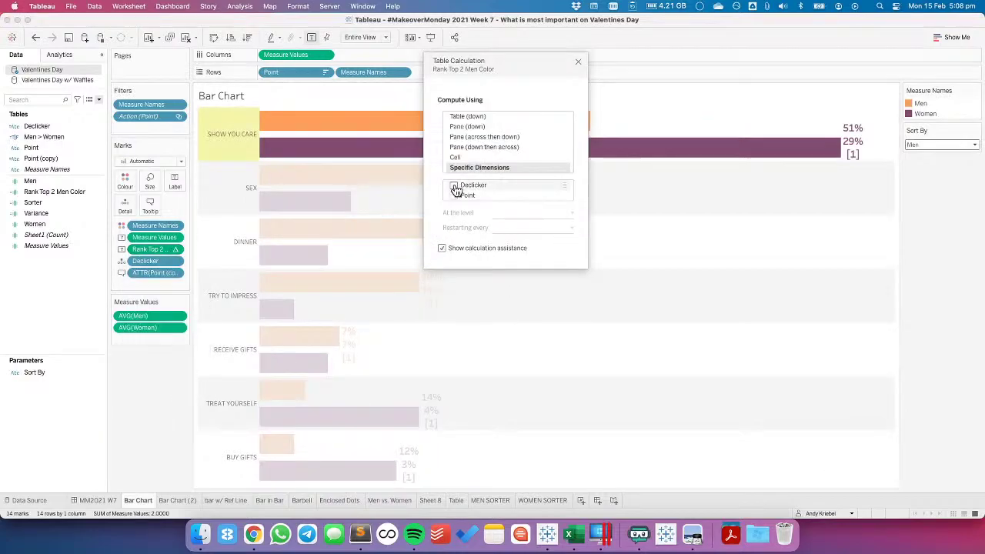
pyautogui.click(455, 187)
pyautogui.moveTo(503, 60); pyautogui.dragTo(569, 240)
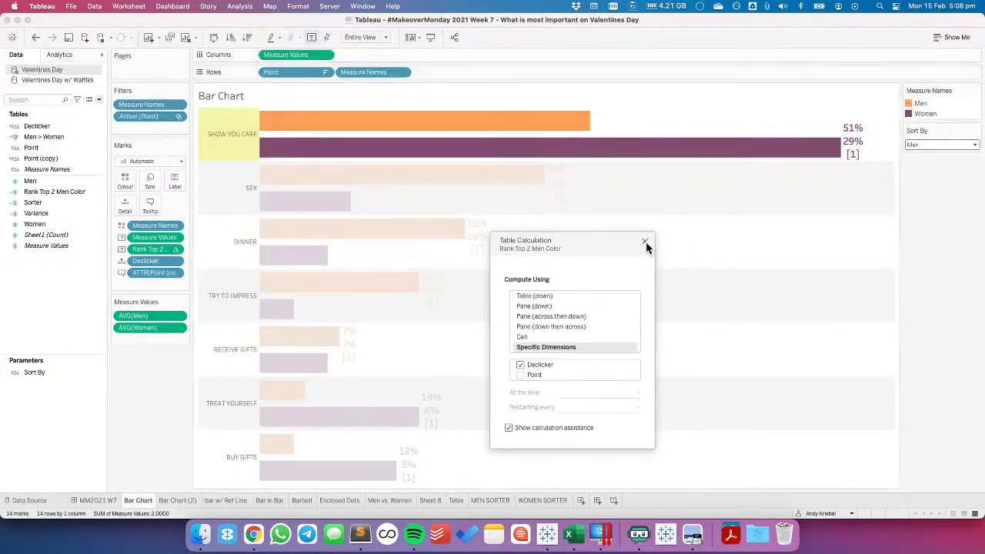
pyautogui.click(520, 373)
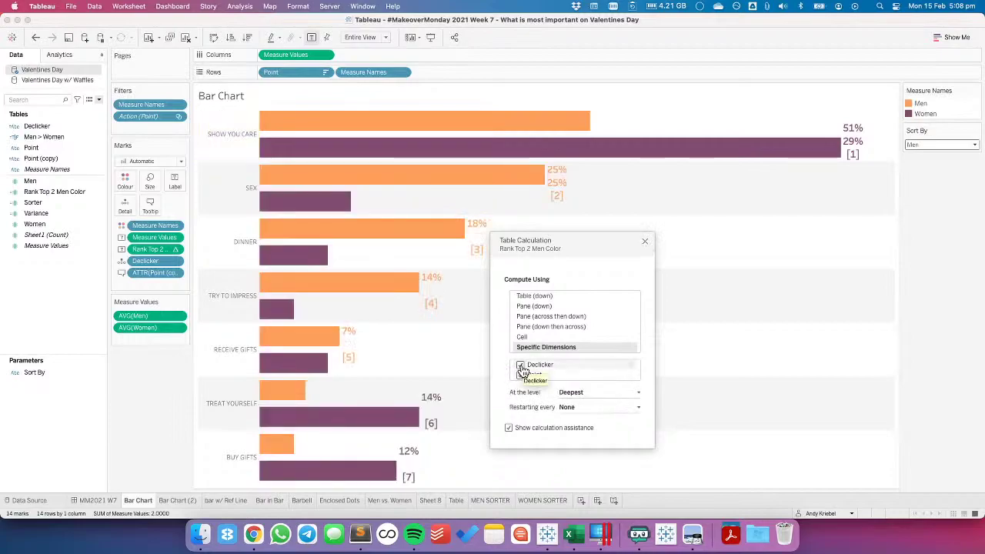
pyautogui.click(520, 366)
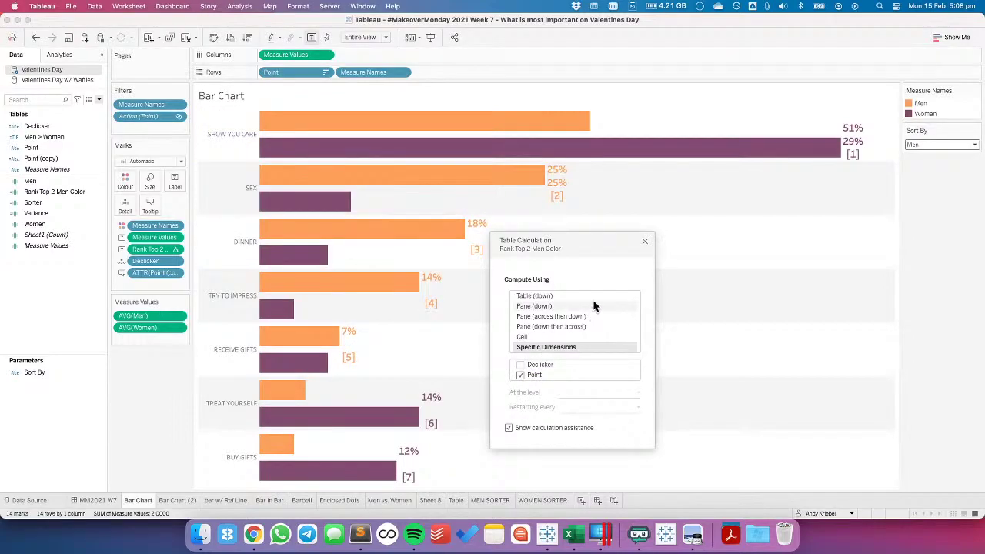
pyautogui.click(646, 242)
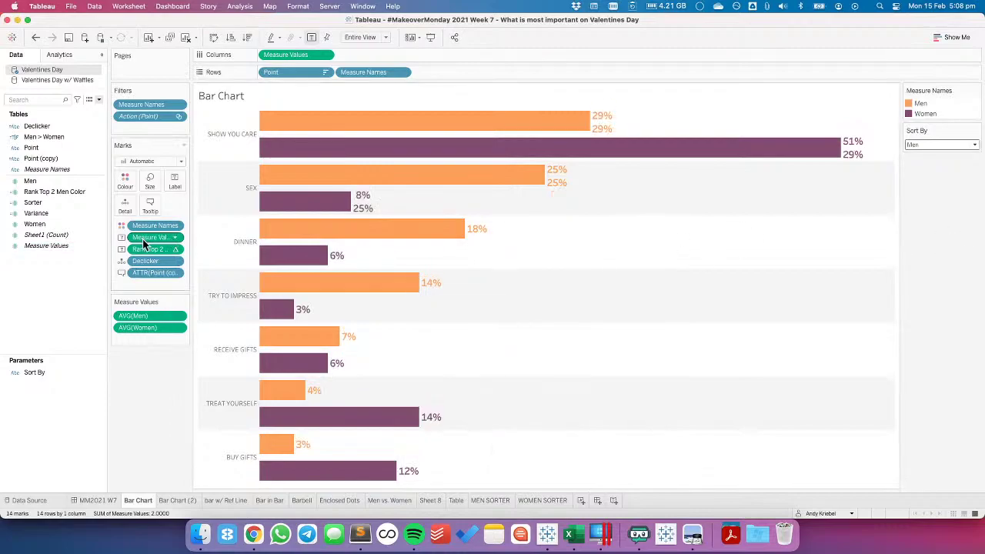
pyautogui.click(122, 241)
pyautogui.click(134, 282)
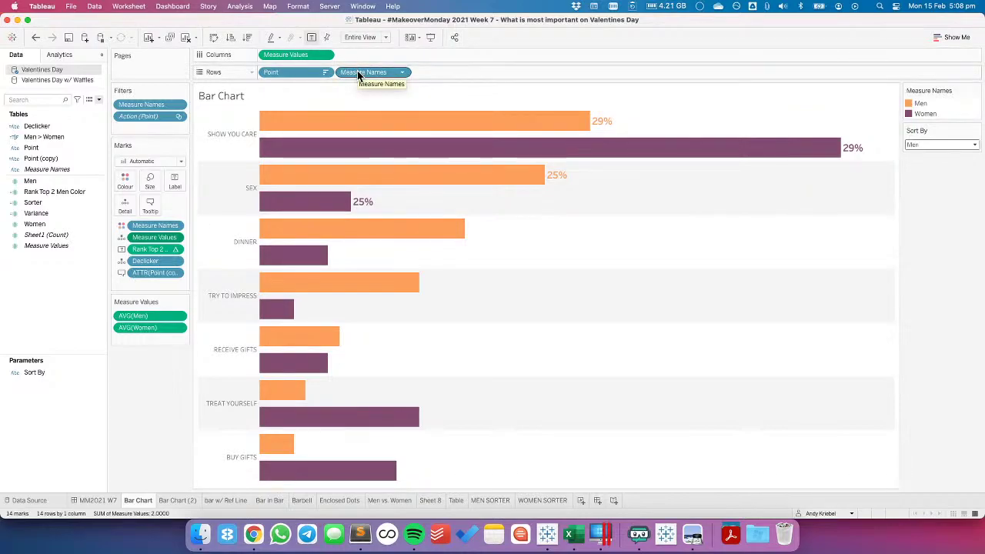
# Undo the Detail change, percentage format and added rank and Measure Values labels
pyautogui.moveTo(630, 155)
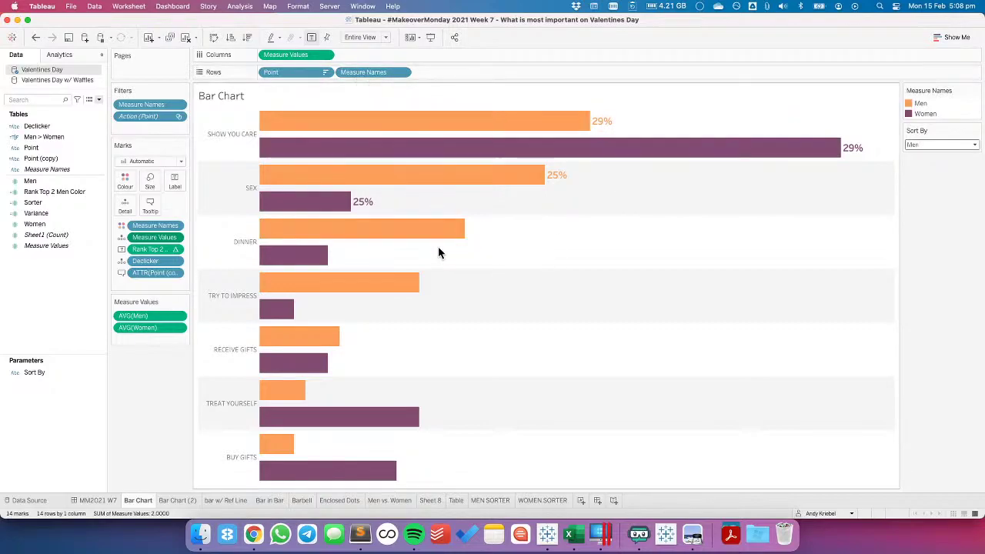
pyautogui.click(36, 38)
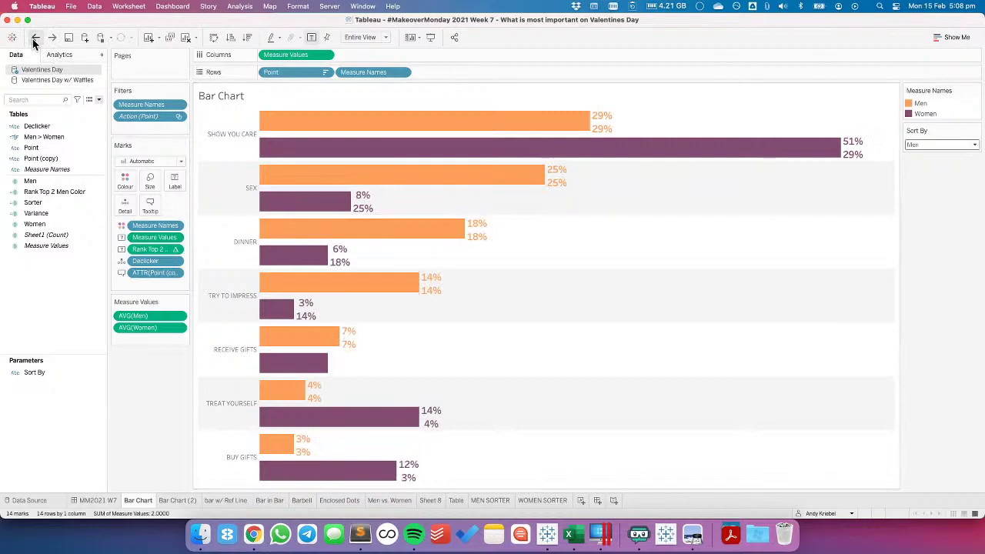
pyautogui.click(35, 37)
pyautogui.click(35, 38)
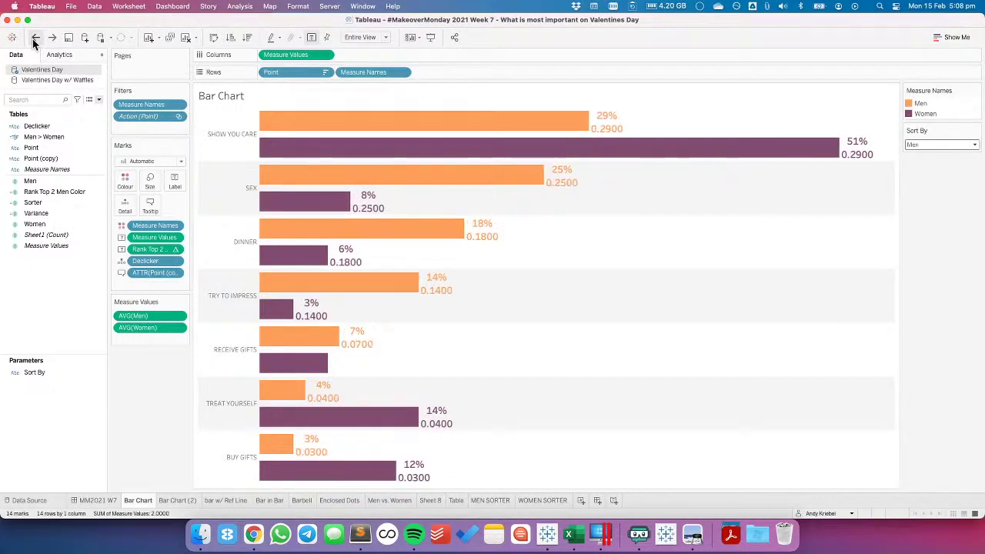
pyautogui.click(36, 37)
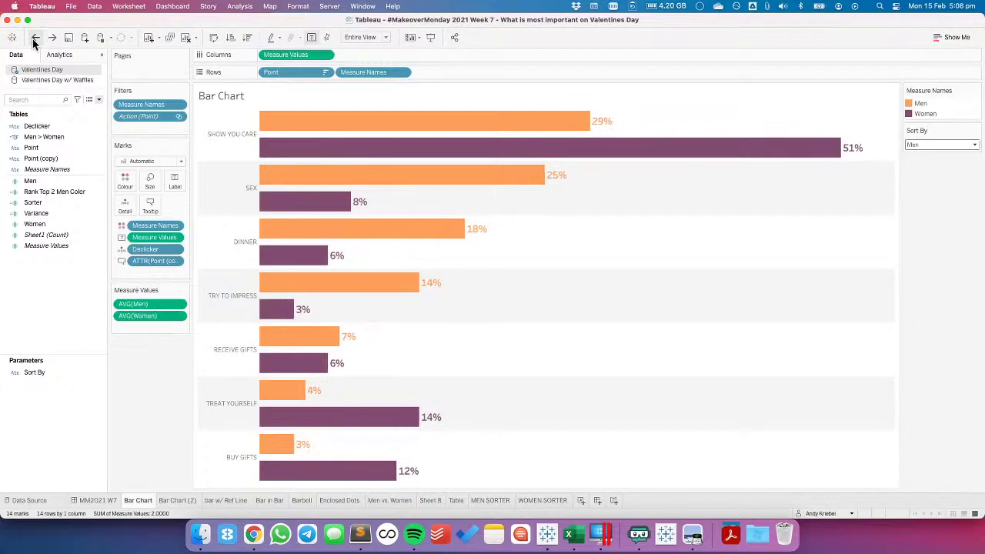
pyautogui.click(33, 40)
# Remove the Rank Top 2 Men Color field, enlarge the row header font, and return to MM2021 W7
pyautogui.click(34, 41)
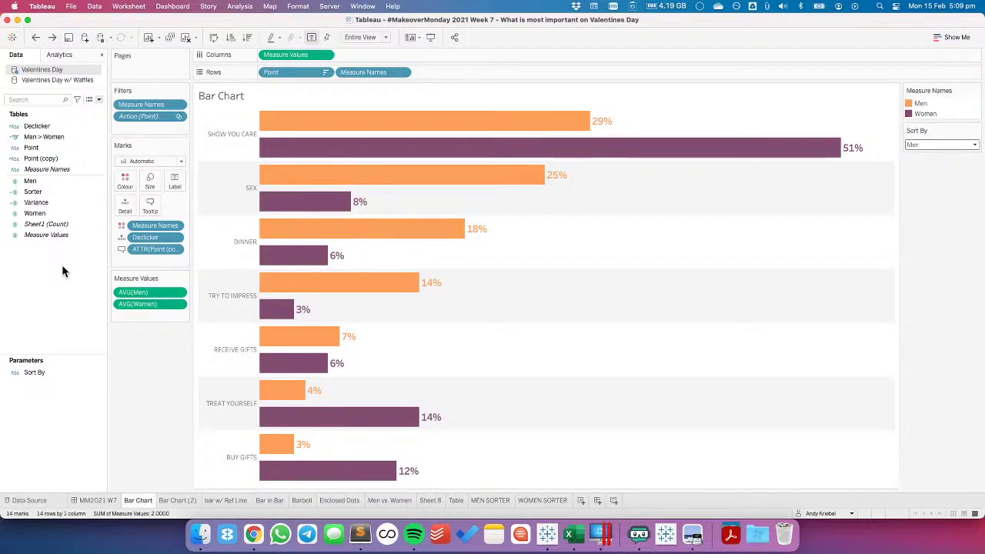
pyautogui.rightClick(235, 148)
pyautogui.click(244, 203)
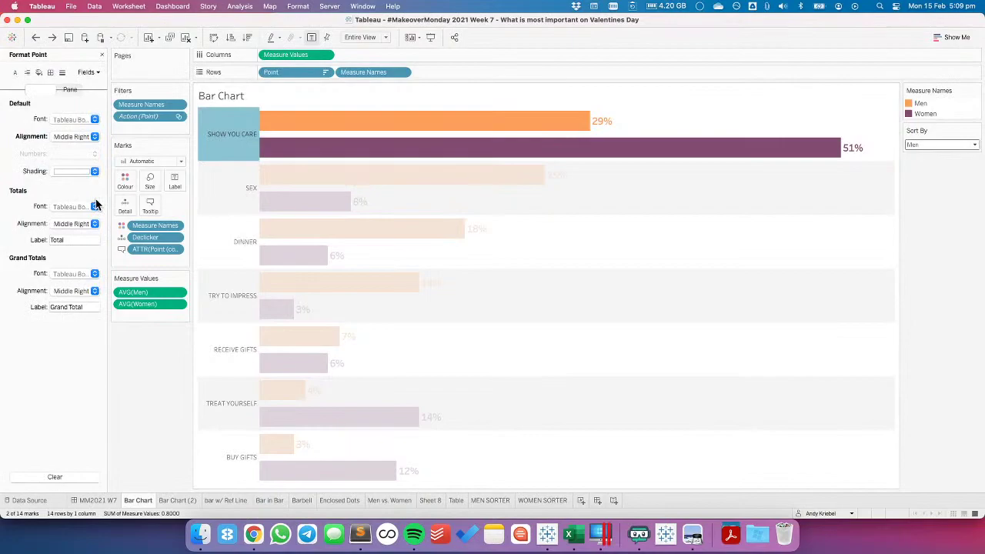
pyautogui.click(73, 123)
pyautogui.click(74, 151)
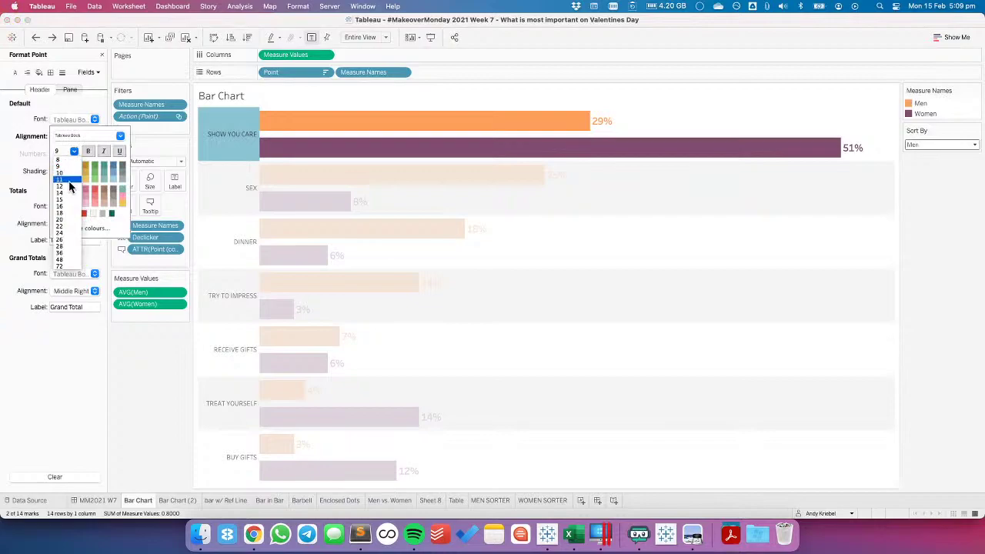
pyautogui.click(69, 184)
pyautogui.click(126, 373)
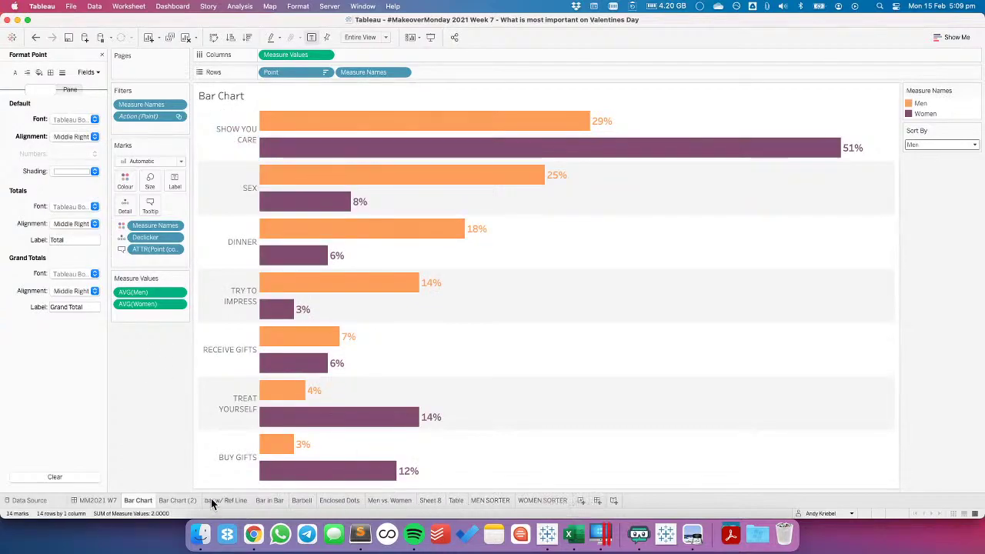
pyautogui.click(94, 500)
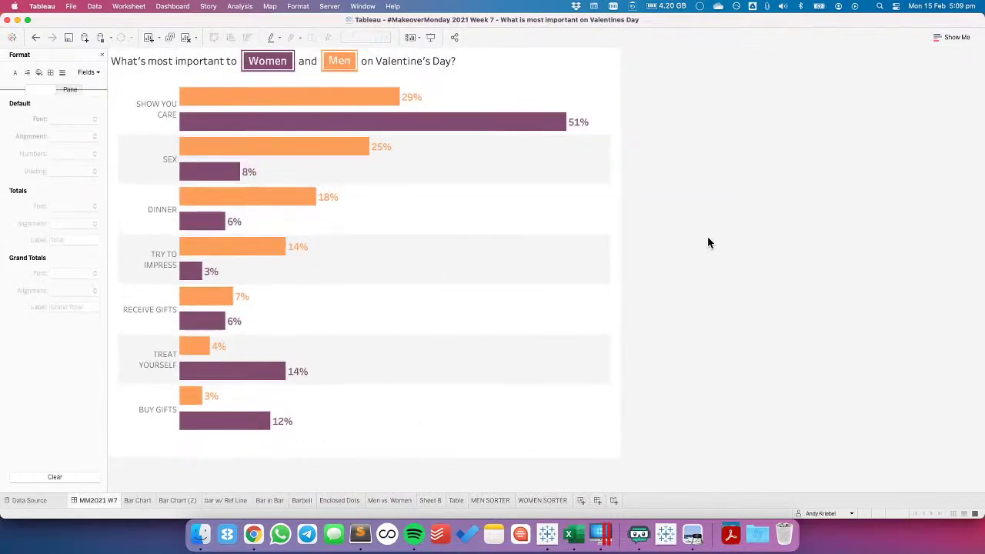
# Drag the chart's row header border right so category labels fit on one line
pyautogui.click(185, 273)
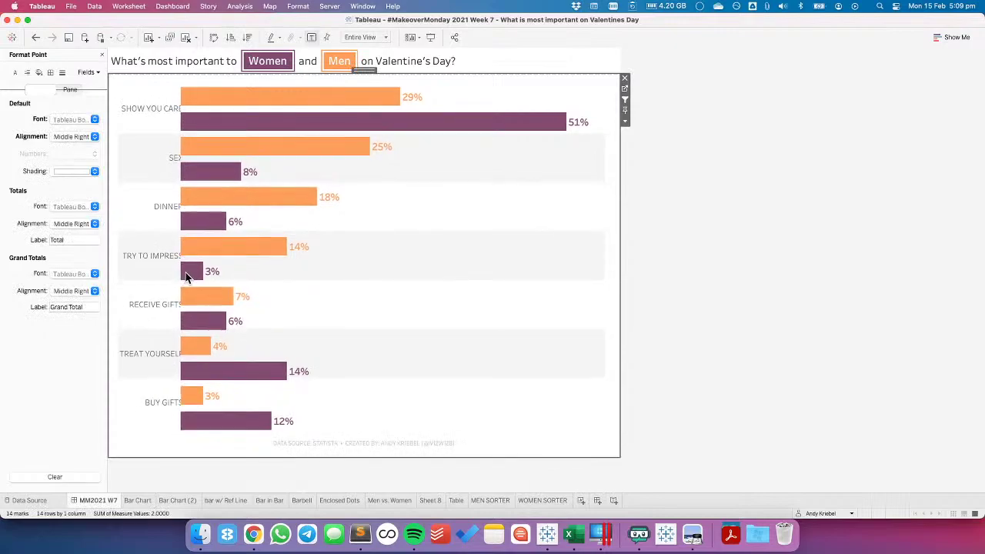
pyautogui.moveTo(185, 273); pyautogui.dragTo(192, 279)
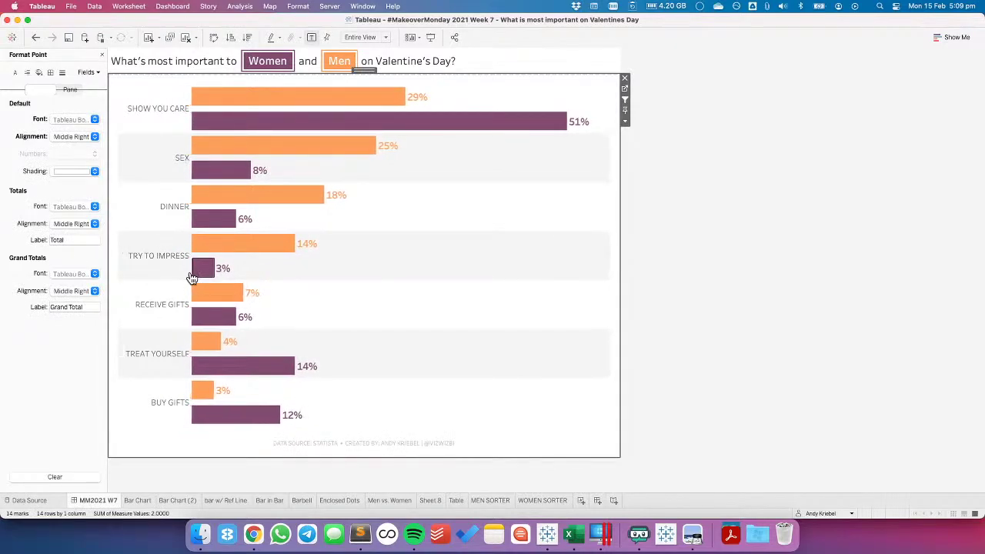
pyautogui.click(751, 308)
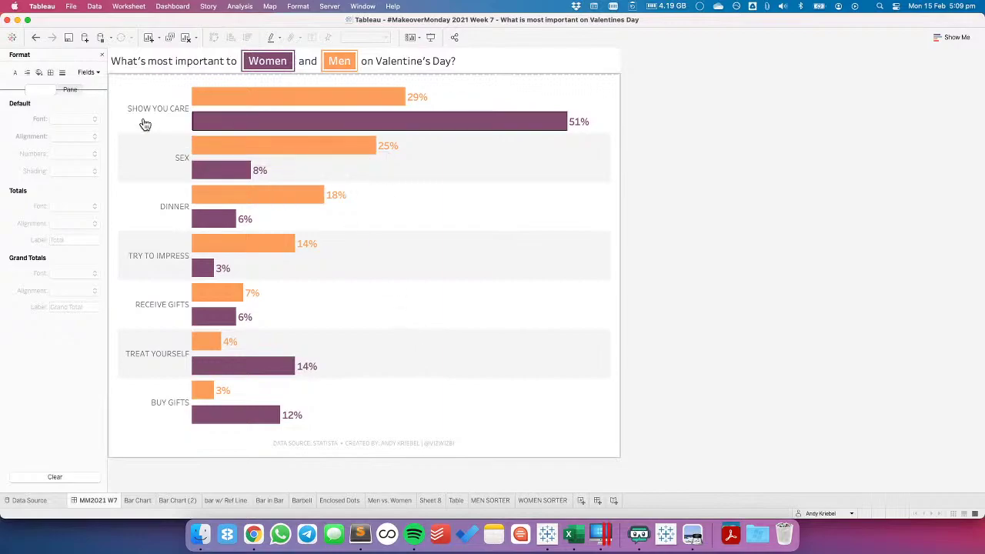
pyautogui.click(102, 55)
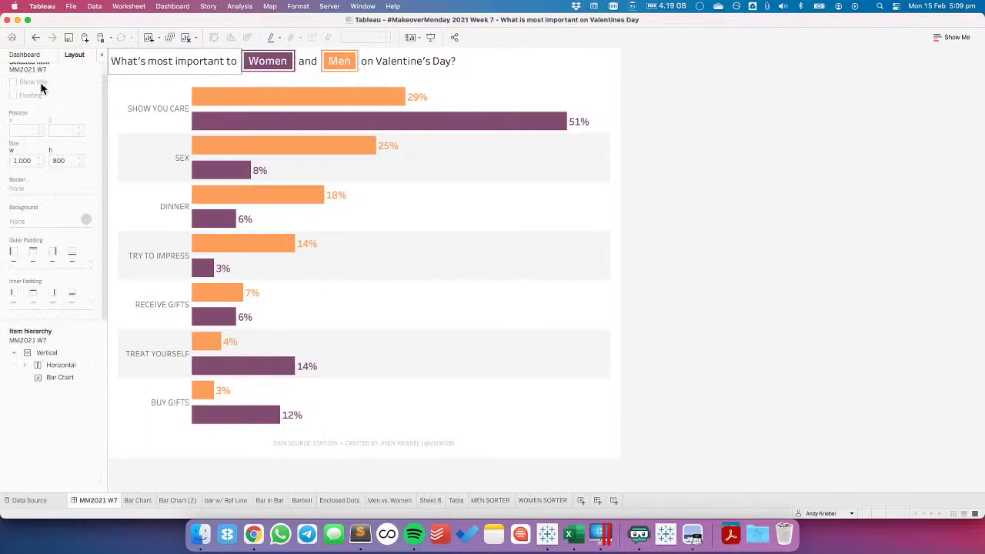
pyautogui.click(24, 56)
# Add a text object beneath the title reading 'CLICK A GENDER TO SORT'
pyautogui.moveTo(23, 417); pyautogui.dragTo(220, 86)
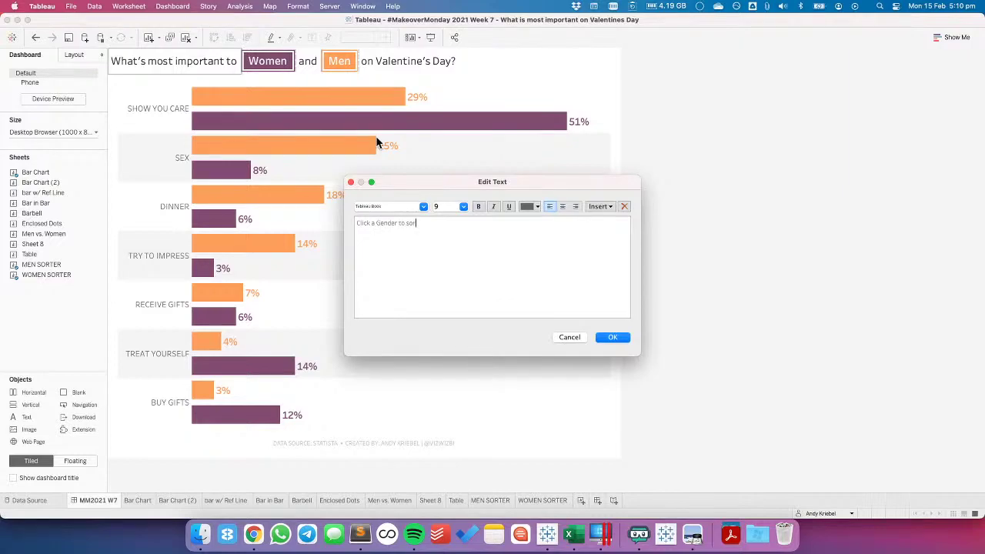
pyautogui.press('super+a')
pyautogui.write('Cli')
pyautogui.press('super+a')
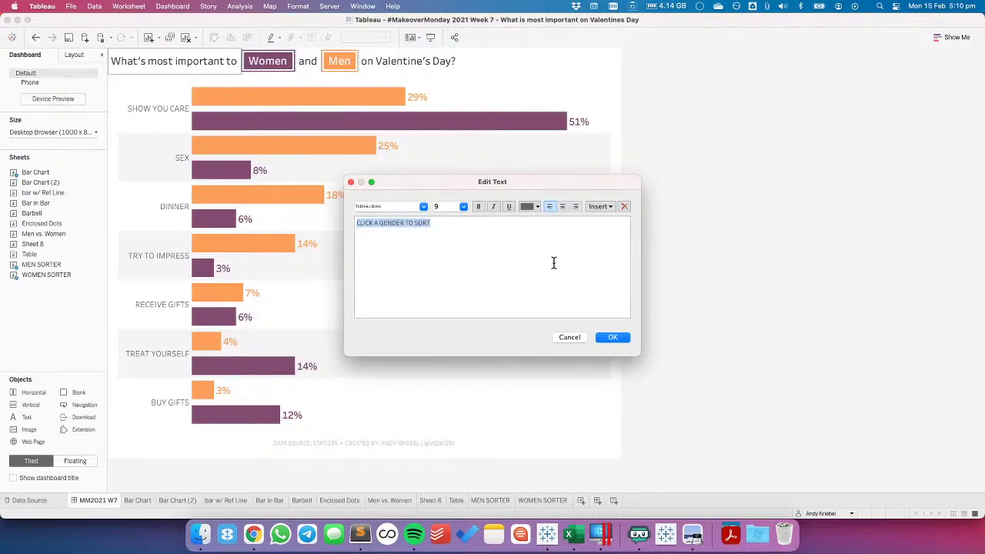
pyautogui.click(611, 338)
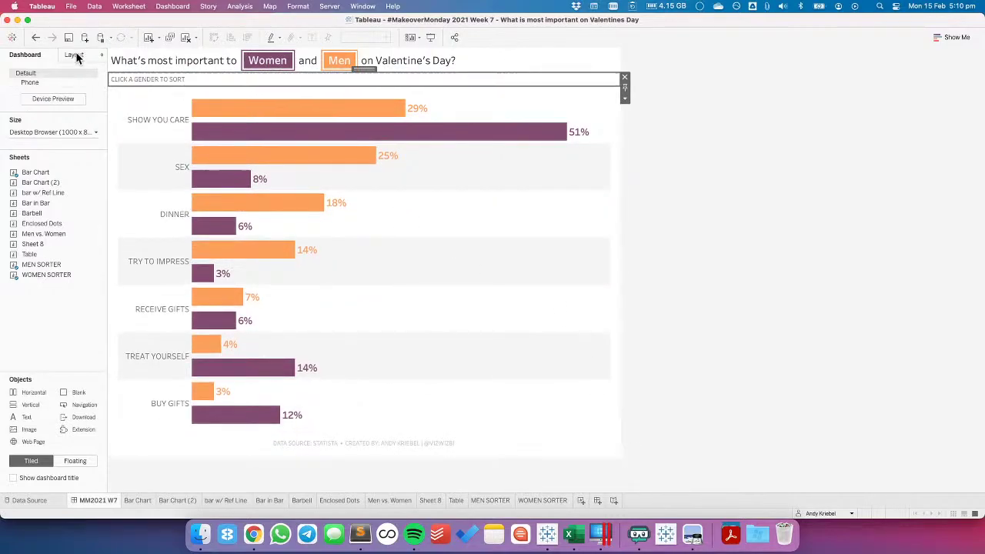
# Set the chart's parent layout container inner padding to 20
pyautogui.click(504, 428)
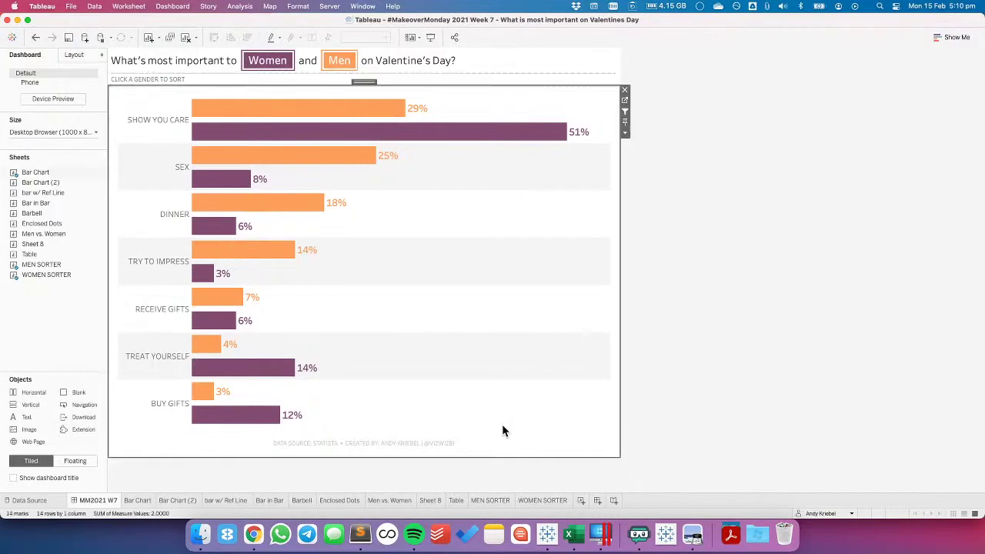
pyautogui.doubleClick(362, 81)
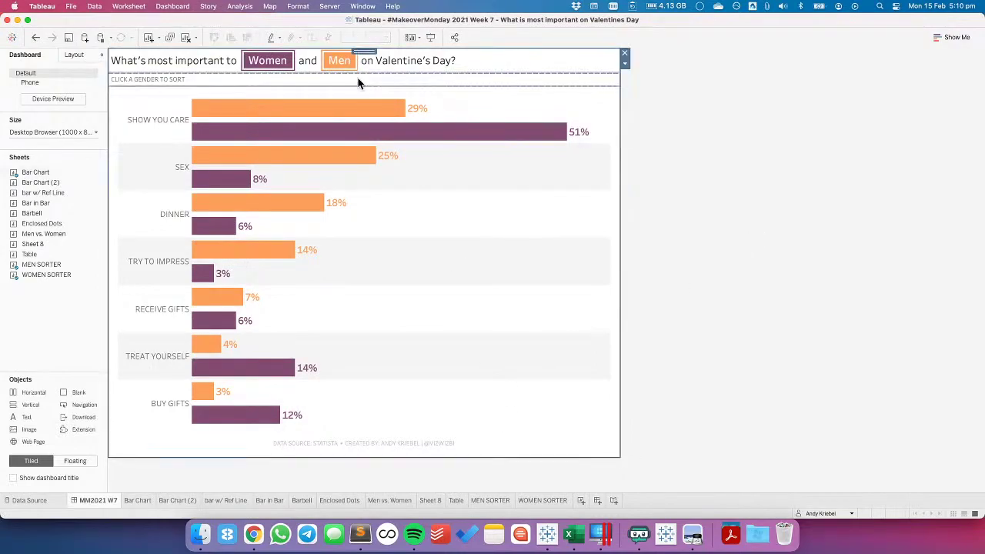
pyautogui.click(80, 60)
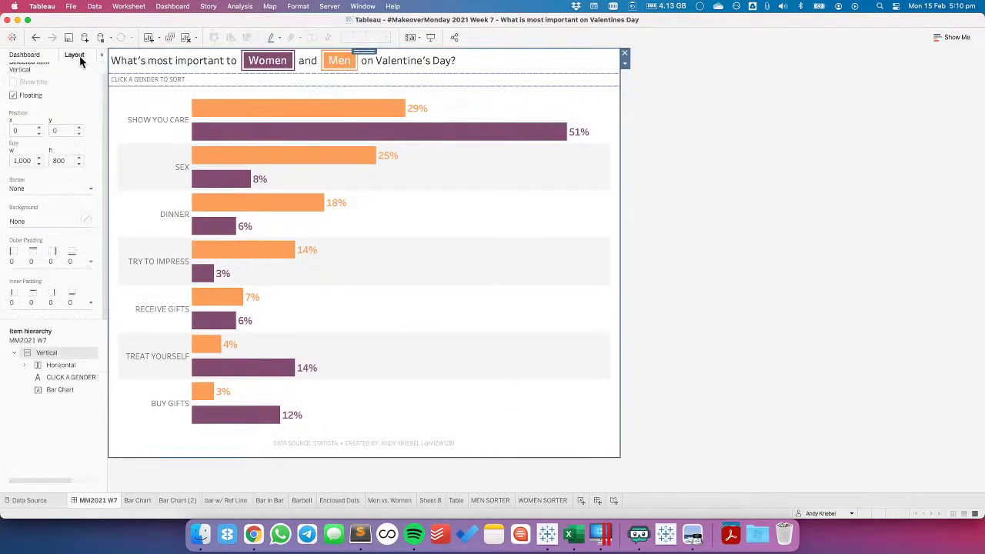
pyautogui.click(32, 302)
pyautogui.write('20')
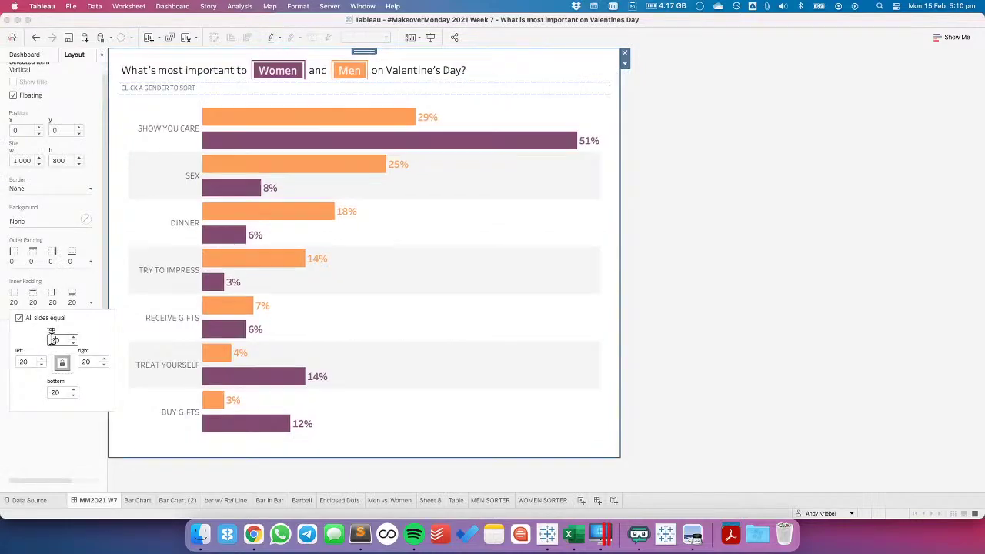
pyautogui.click(794, 244)
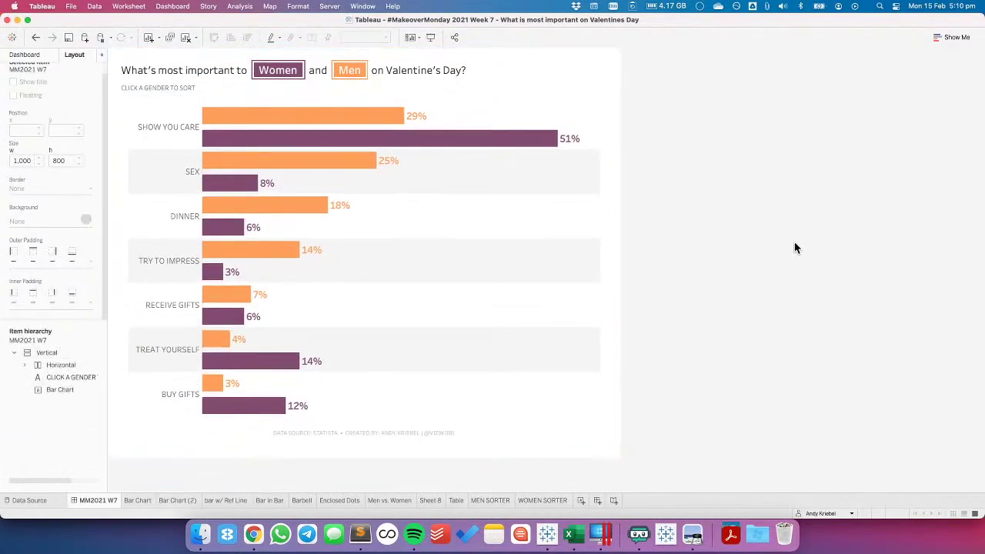
# Set the subtitle's top outer padding to 0
pyautogui.click(171, 86)
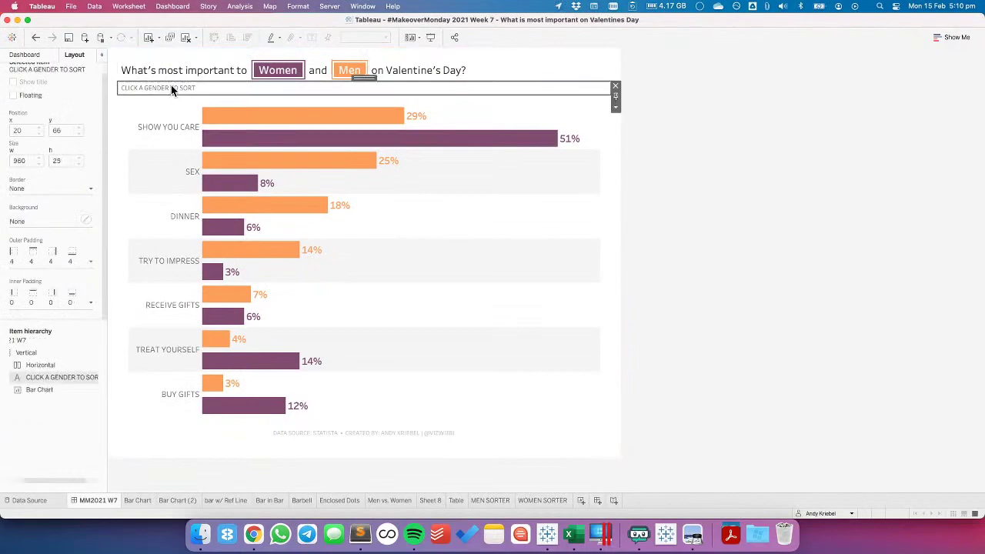
pyautogui.click(36, 259)
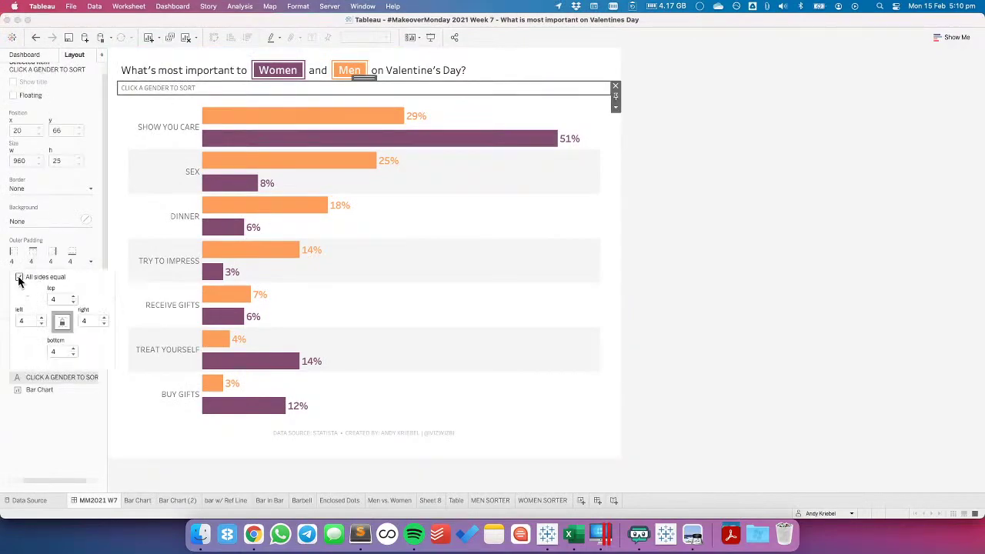
pyautogui.click(73, 301)
pyautogui.click(73, 301)
pyautogui.click(73, 302)
pyautogui.click(73, 301)
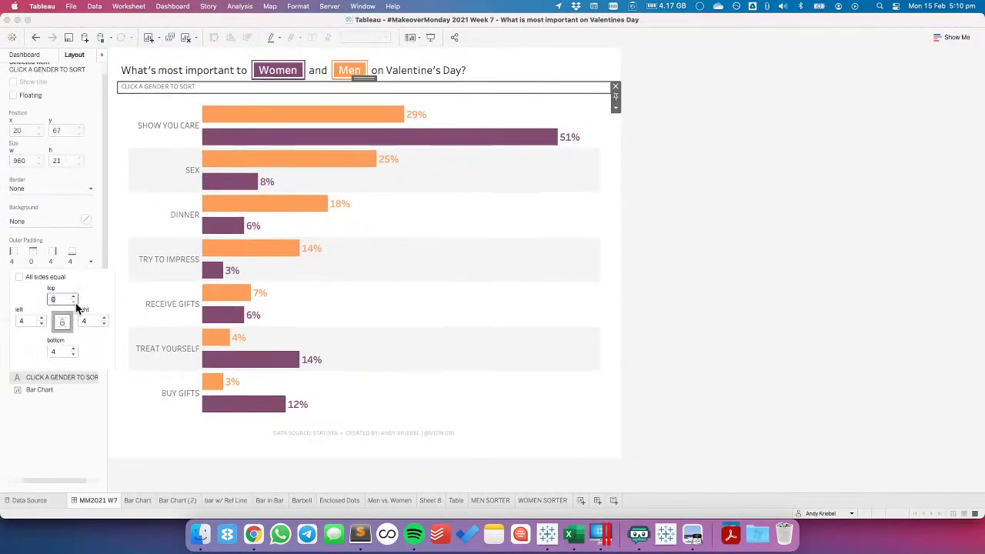
pyautogui.click(870, 223)
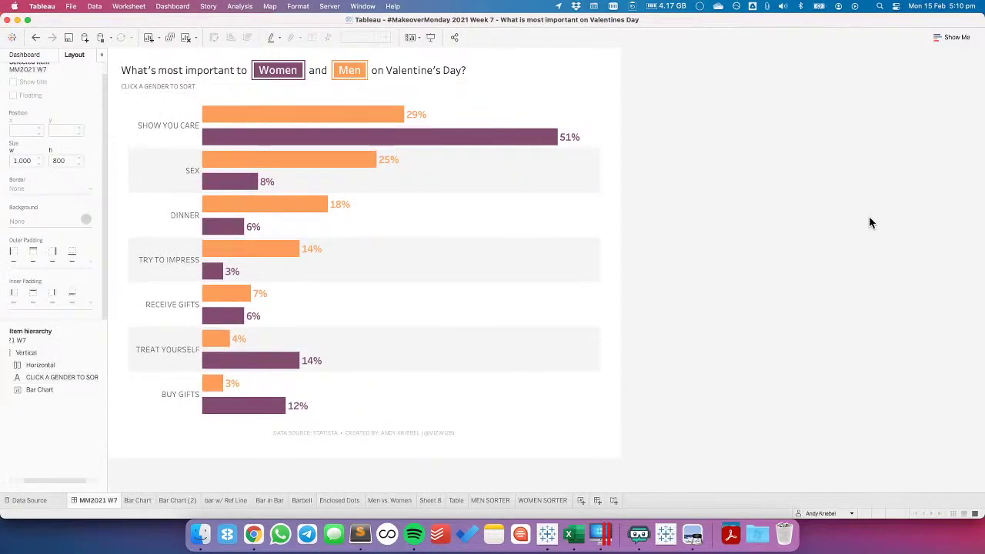
# Test sorting the bars by Women, then sort them back by Men
pyautogui.click(374, 127)
pyautogui.click(253, 184)
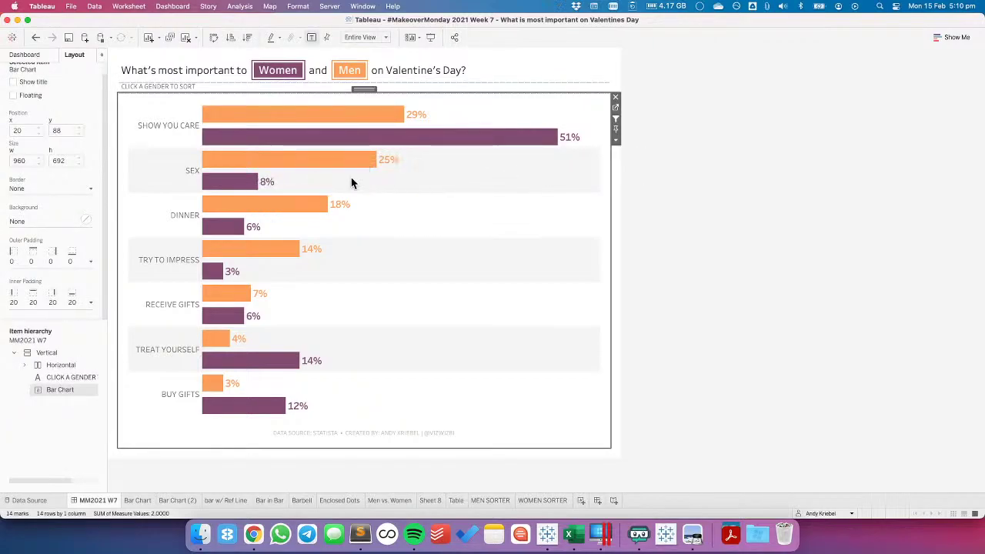
pyautogui.click(371, 120)
# Delete the Remove Bar Clicker, Remove Men Clicker and Remove Women Clicker dashboard actions
pyautogui.click(172, 6)
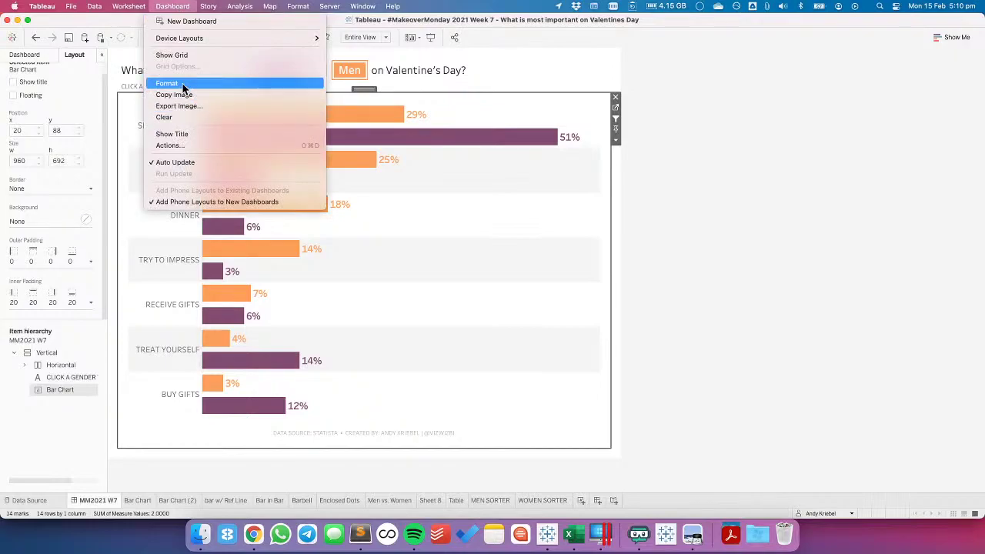
pyautogui.moveTo(129, 6)
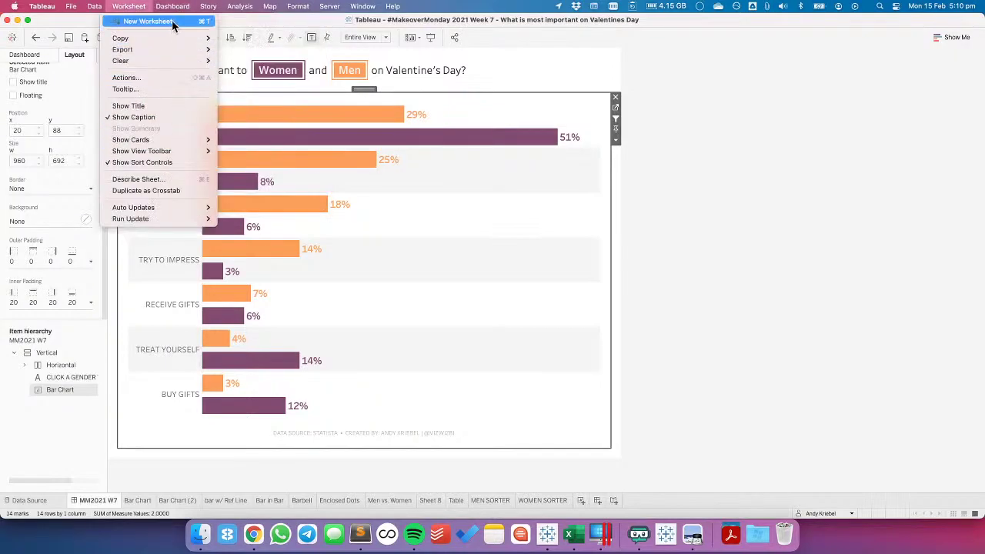
pyautogui.moveTo(172, 6)
pyautogui.click(183, 145)
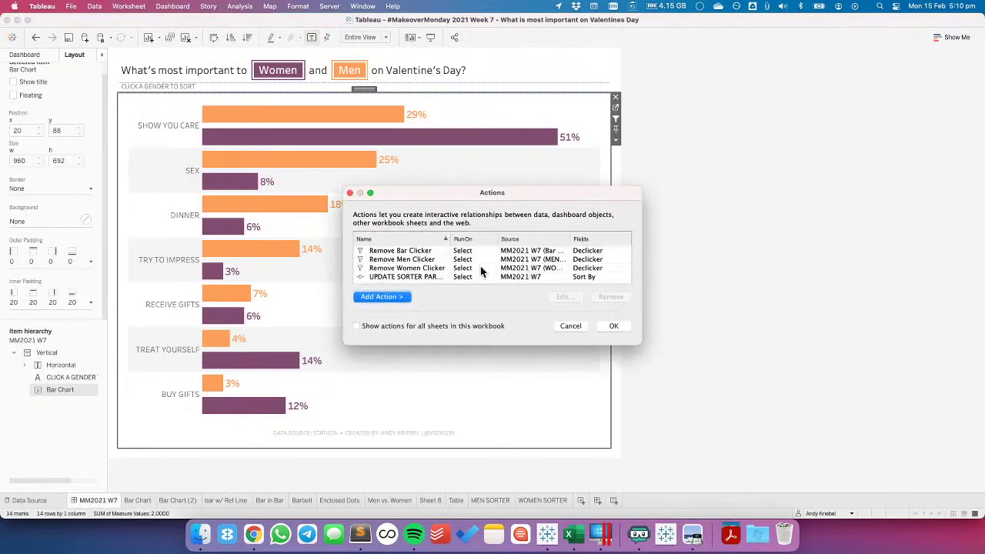
pyautogui.click(409, 250)
pyautogui.click(611, 297)
pyautogui.click(446, 251)
pyautogui.click(611, 297)
pyautogui.click(425, 250)
pyautogui.click(611, 297)
# Add a Highlight Bar action from Bar Chart to Bar Chart, highlighting on the Declicker field
pyautogui.click(382, 296)
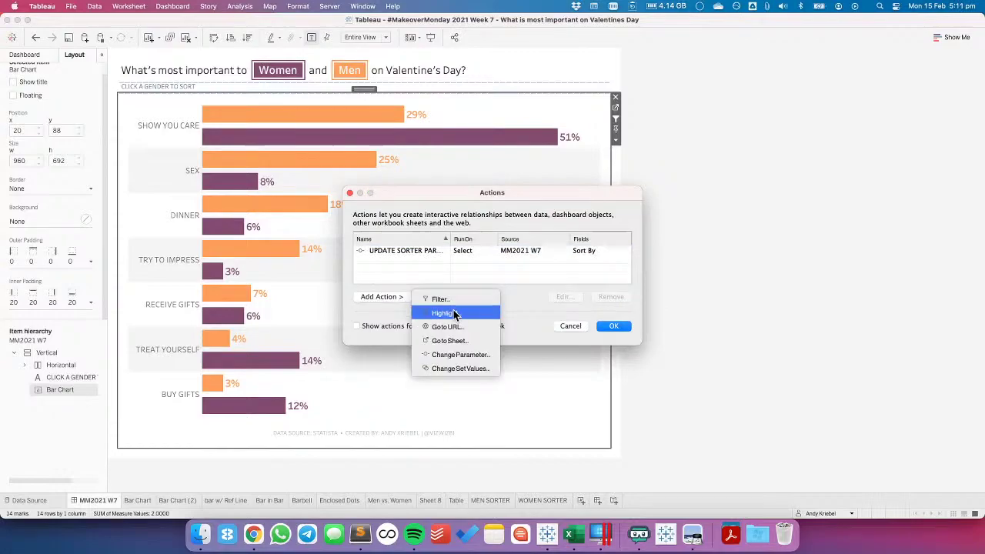
pyautogui.click(454, 313)
pyautogui.click(477, 129)
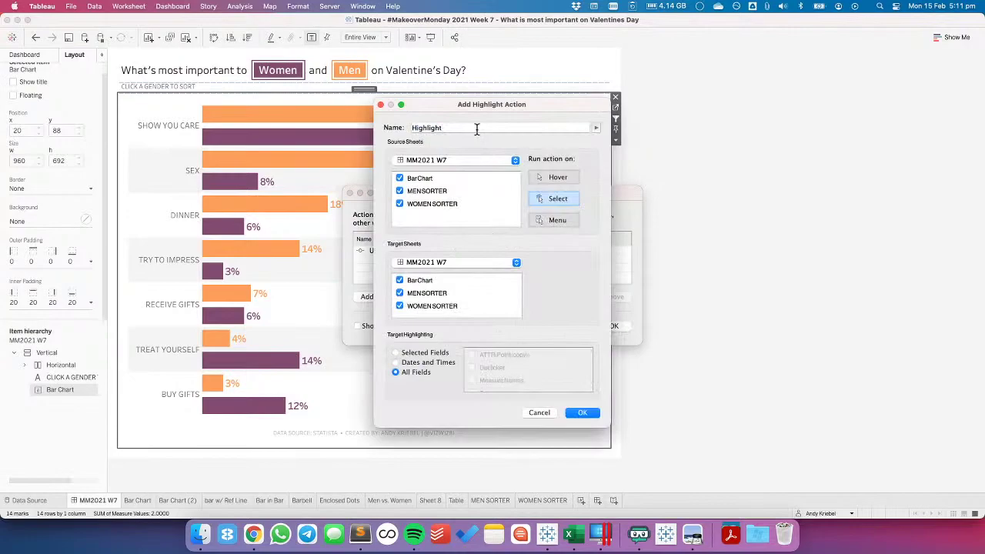
pyautogui.write('BAR')
pyautogui.press('Tab')
pyautogui.click(477, 129)
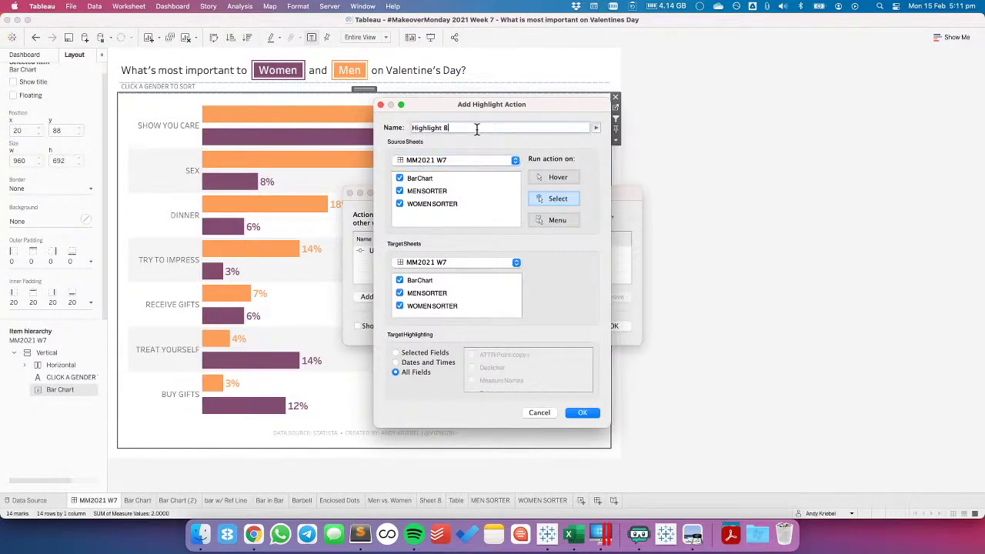
pyautogui.click(399, 190)
pyautogui.click(399, 204)
pyautogui.click(423, 262)
pyautogui.click(421, 279)
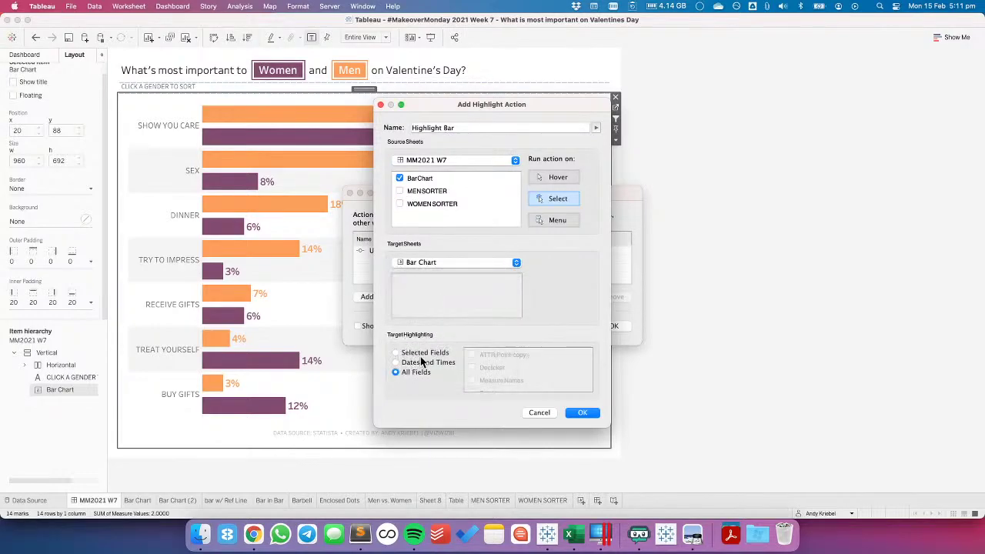
pyautogui.click(431, 354)
pyautogui.click(472, 367)
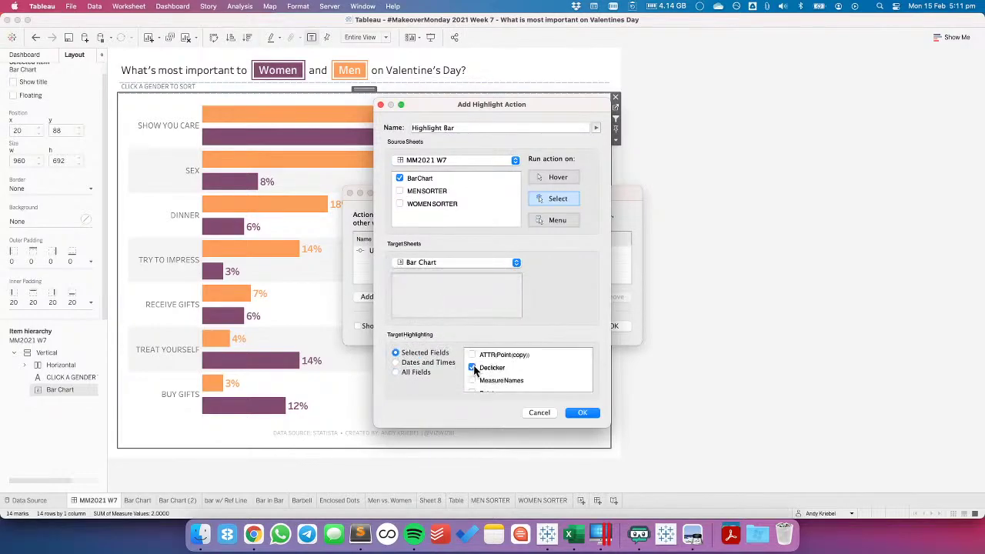
pyautogui.click(583, 414)
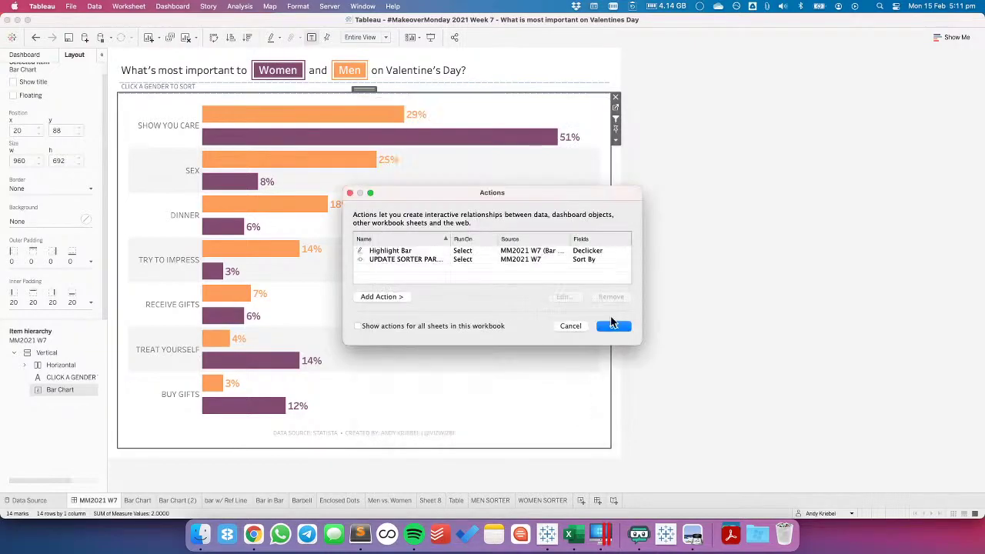
# Add a Highlight Women action with WOMEN SORTER as source and target, highlighting on Declicker
pyautogui.click(396, 298)
pyautogui.click(444, 313)
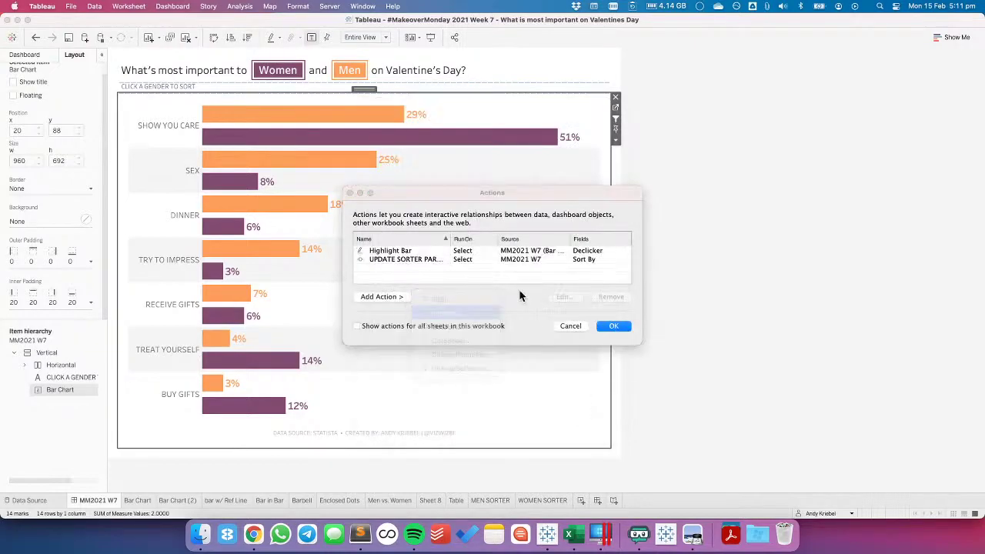
pyautogui.press('Right')
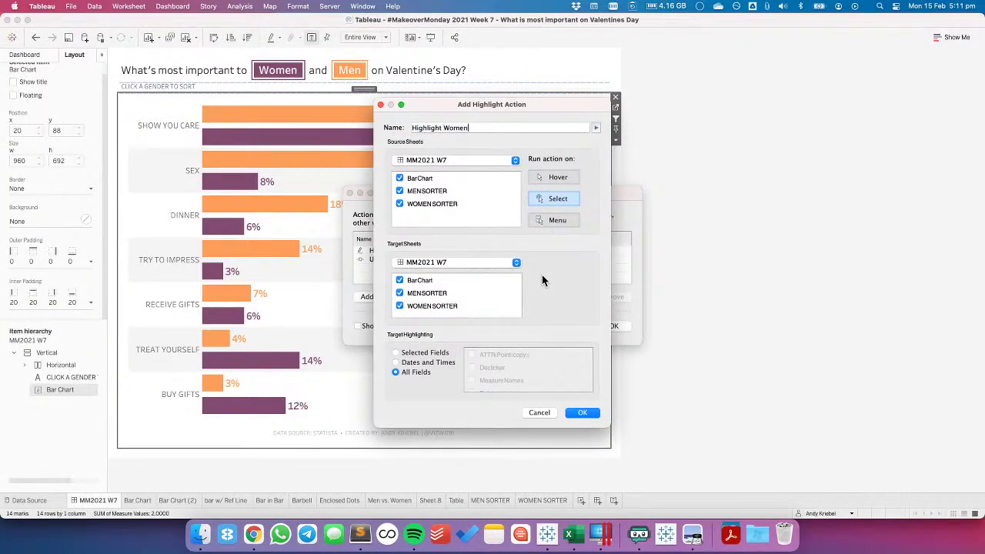
pyautogui.click(399, 178)
pyautogui.click(400, 191)
pyautogui.click(427, 262)
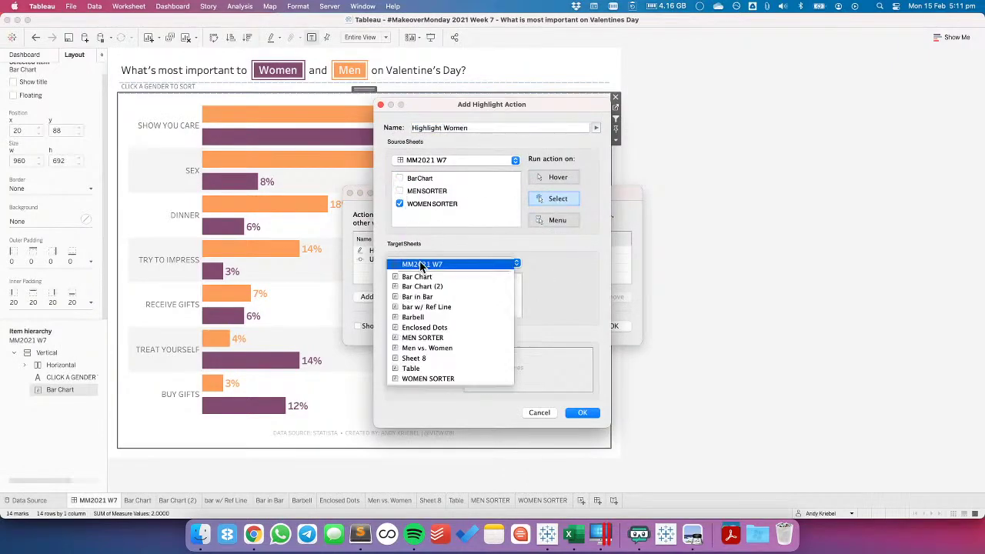
pyautogui.click(428, 377)
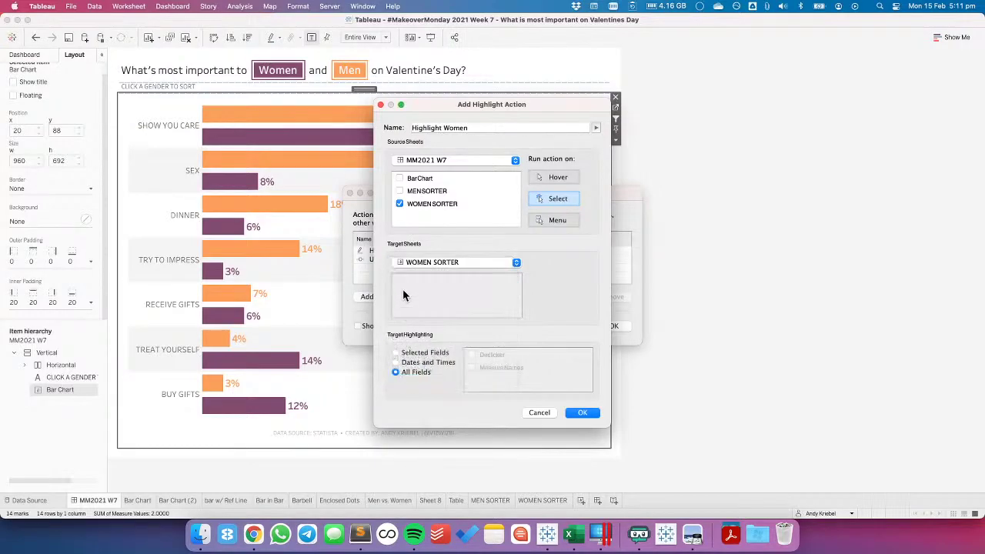
pyautogui.click(444, 354)
pyautogui.click(471, 355)
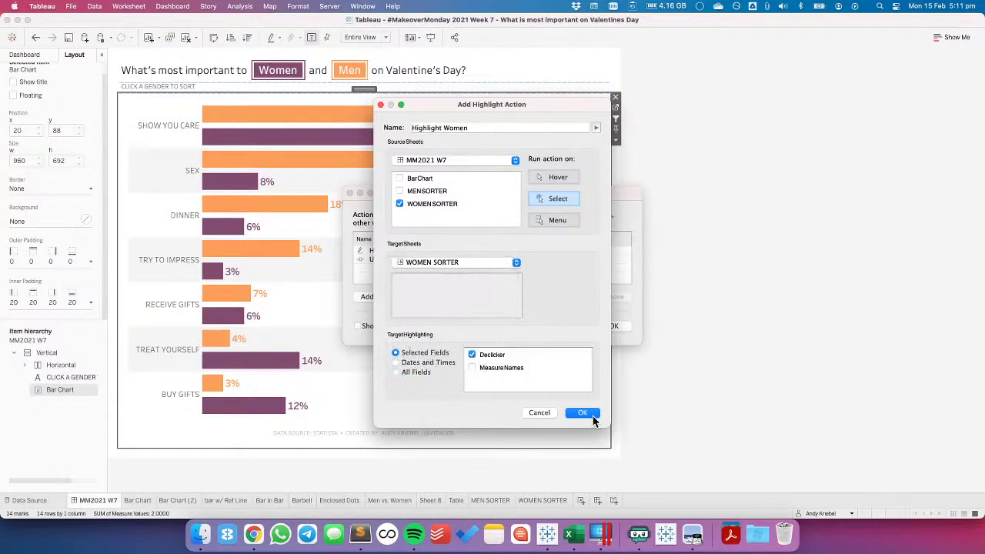
pyautogui.click(583, 413)
# Add a Highlight Men action with MEN SORTER as source and target, highlighting on Declicker
pyautogui.click(397, 297)
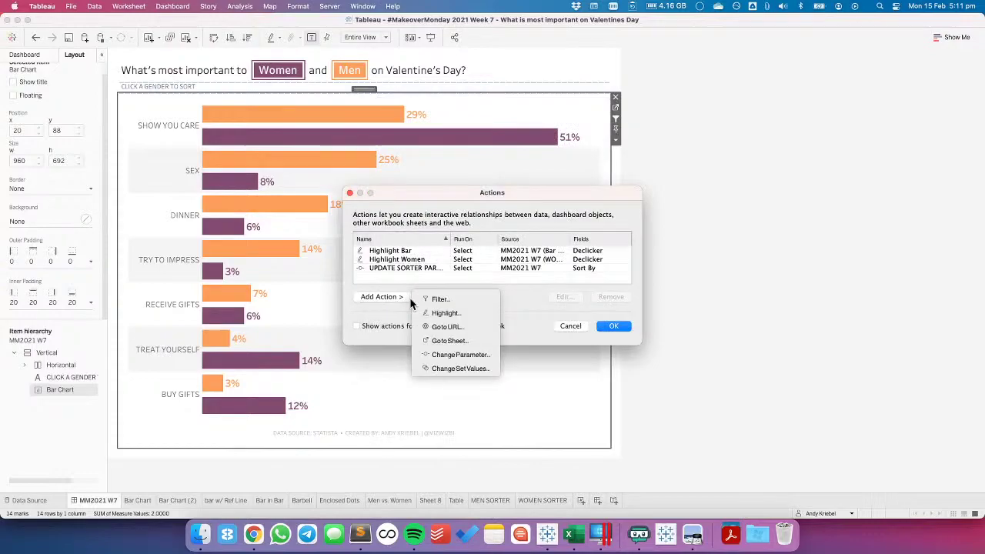
pyautogui.click(443, 314)
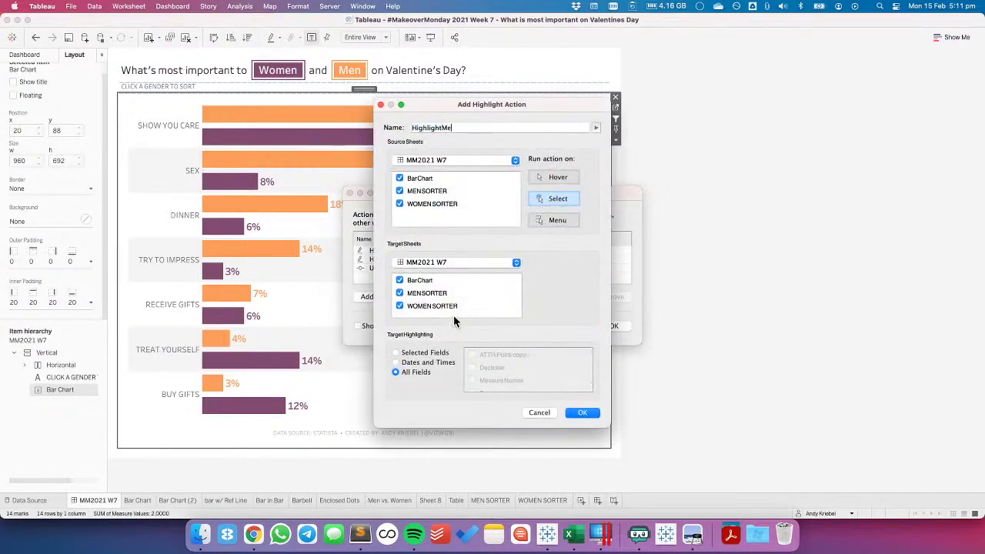
pyautogui.click(399, 178)
pyautogui.click(399, 203)
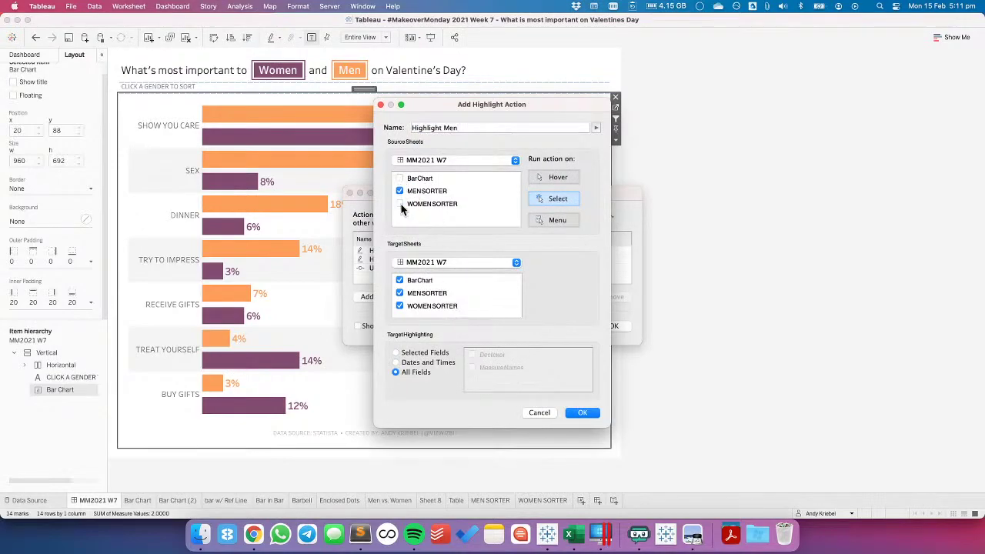
pyautogui.click(421, 264)
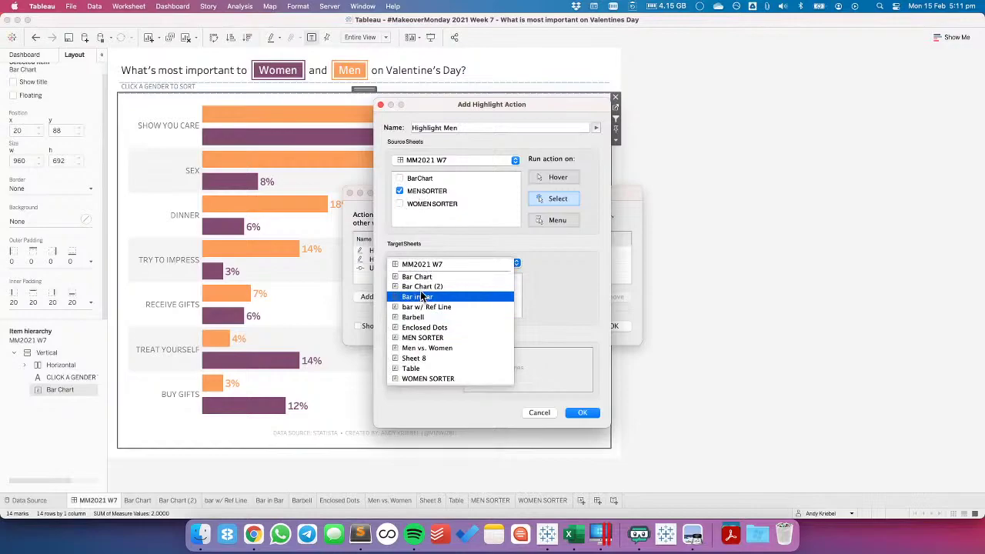
pyautogui.click(431, 338)
pyautogui.click(413, 353)
pyautogui.click(473, 355)
pyautogui.click(585, 413)
pyautogui.click(612, 326)
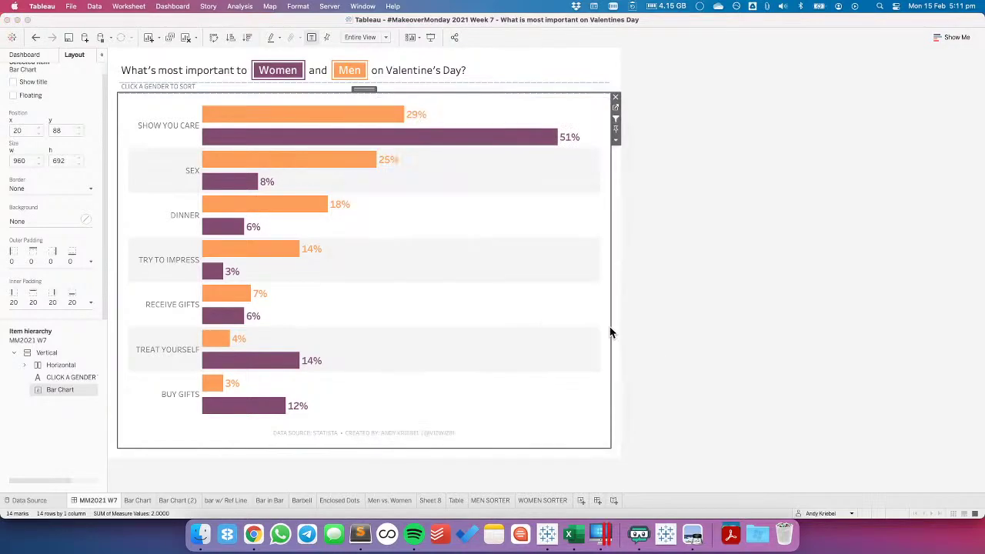
# Test the bar highlight and the Women and Men sorters on the dashboard
pyautogui.click(437, 144)
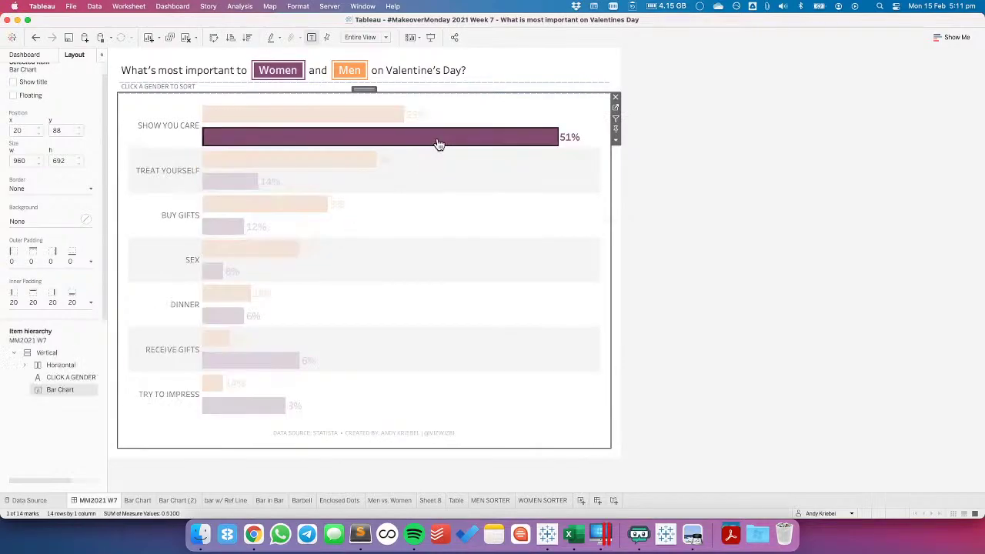
pyautogui.click(297, 80)
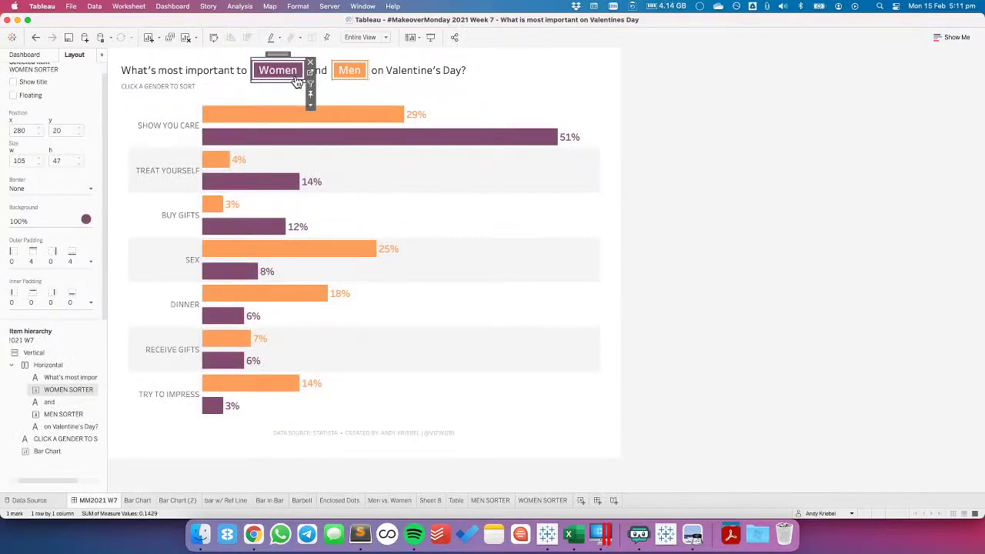
pyautogui.click(347, 72)
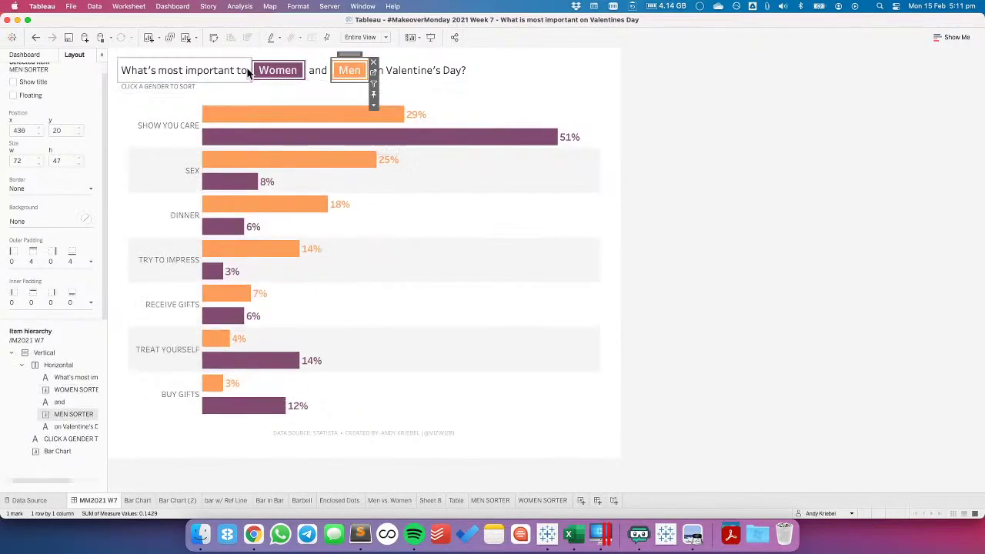
# Change the Highlight Men action's target highlighting to All Fields
pyautogui.click(172, 6)
pyautogui.click(192, 147)
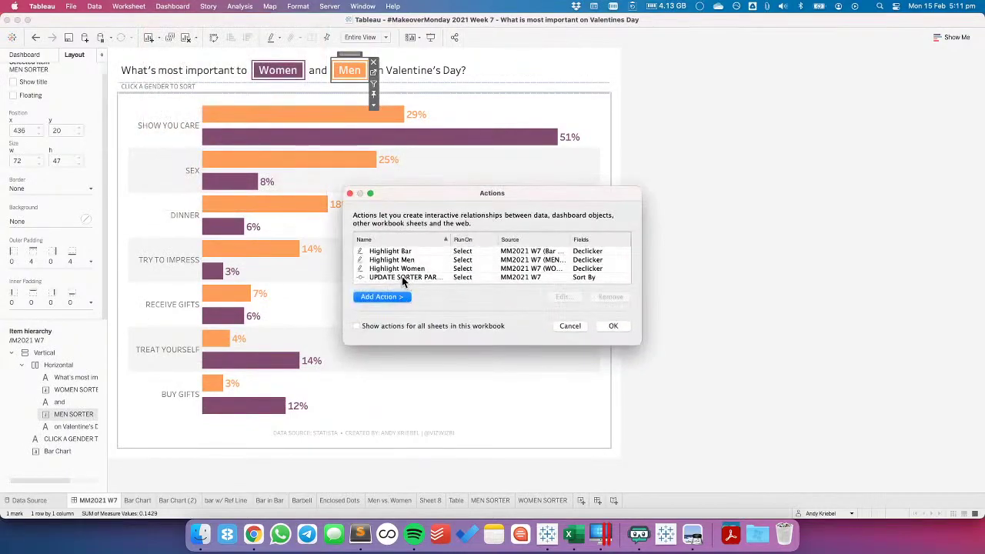
pyautogui.click(404, 253)
pyautogui.doubleClick(407, 256)
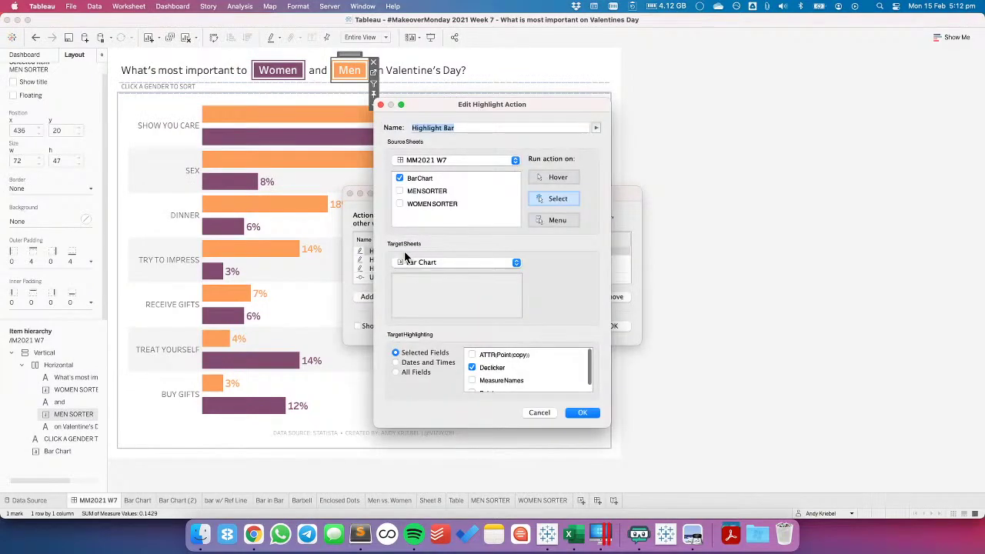
pyautogui.click(539, 412)
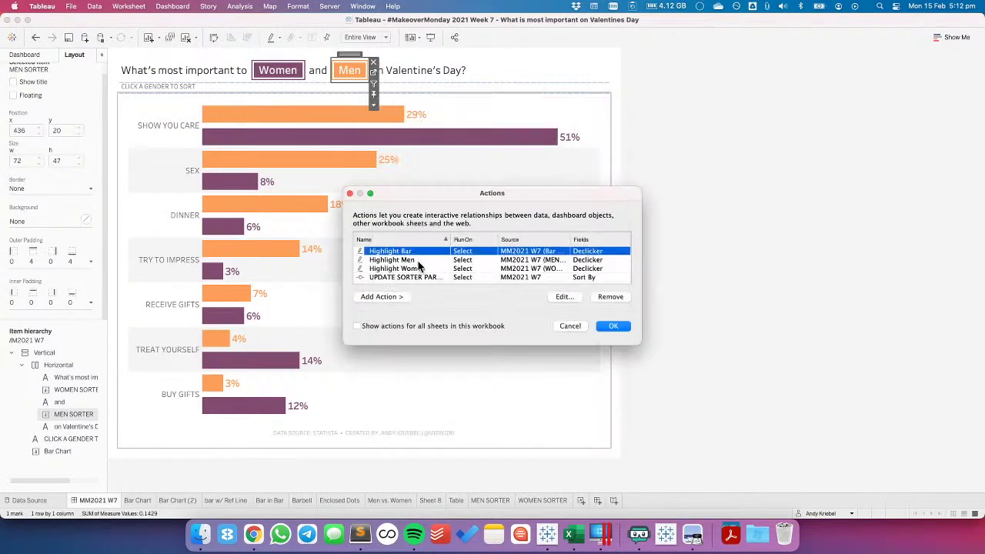
pyautogui.doubleClick(421, 260)
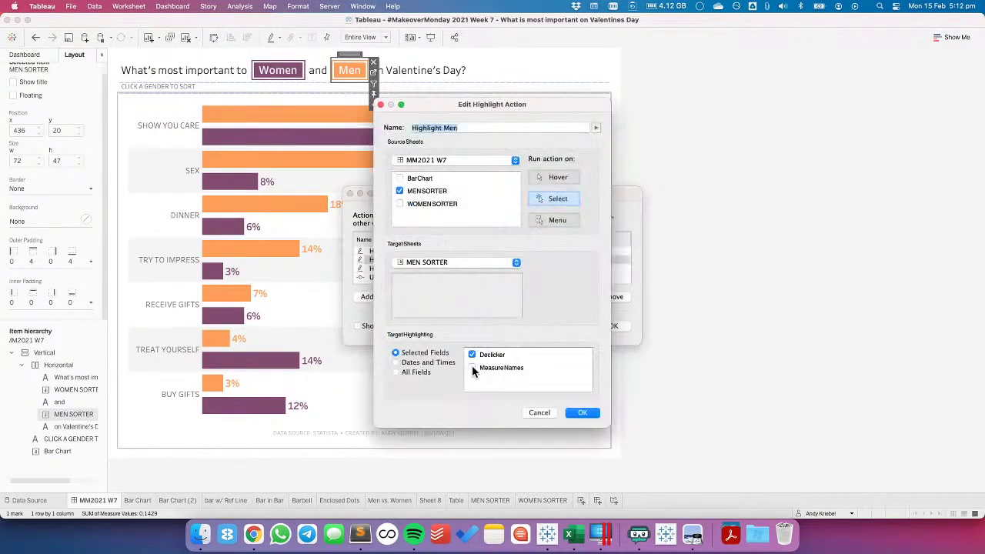
pyautogui.click(421, 374)
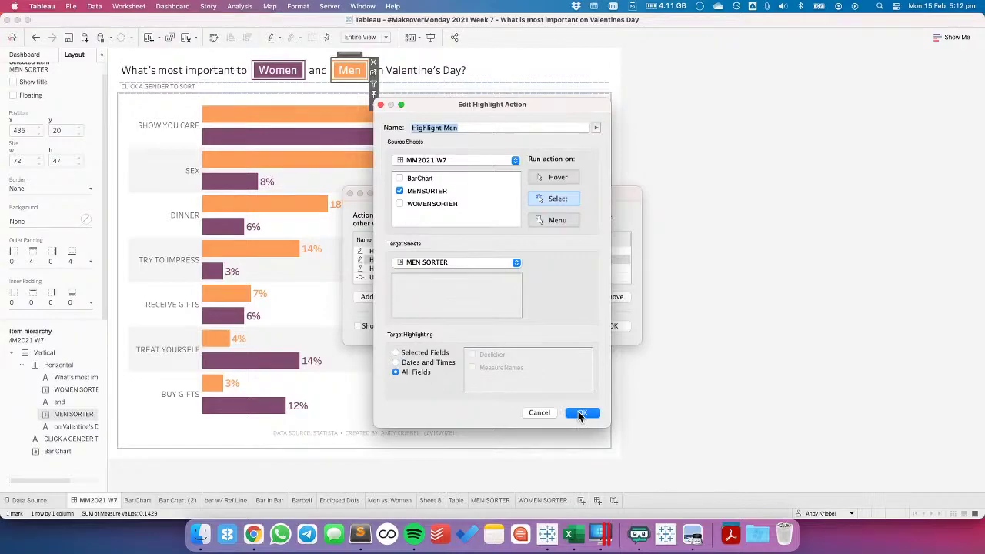
pyautogui.click(582, 413)
pyautogui.click(613, 326)
# Toggle the sorters, leaving the bars sorted by Women's values with no bar highlighted
pyautogui.click(353, 73)
pyautogui.click(269, 74)
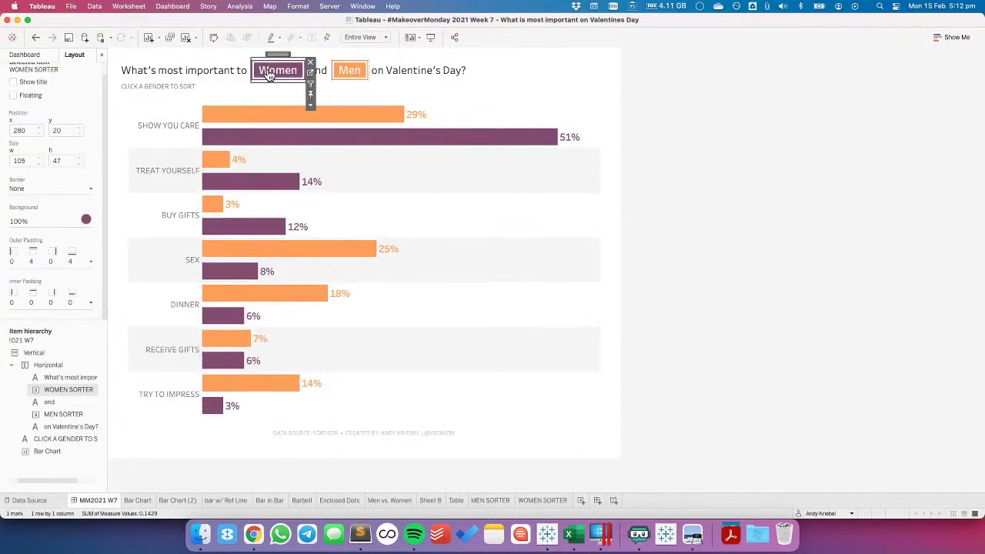
pyautogui.click(348, 73)
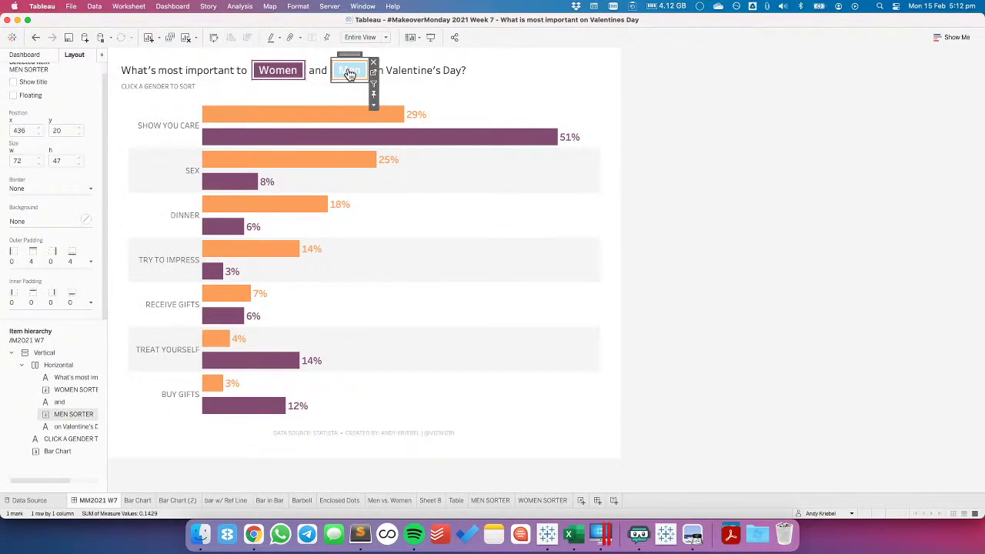
pyautogui.click(275, 71)
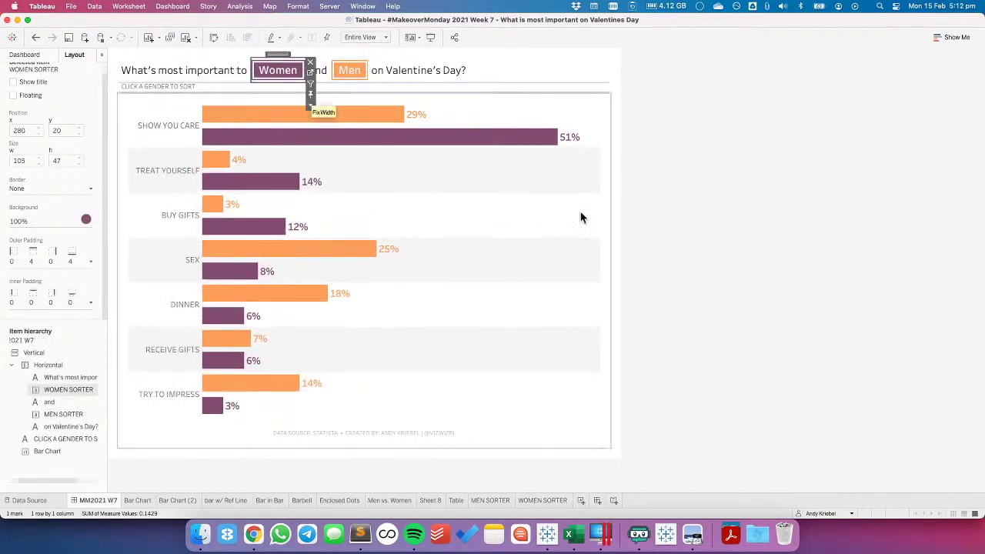
pyautogui.click(466, 144)
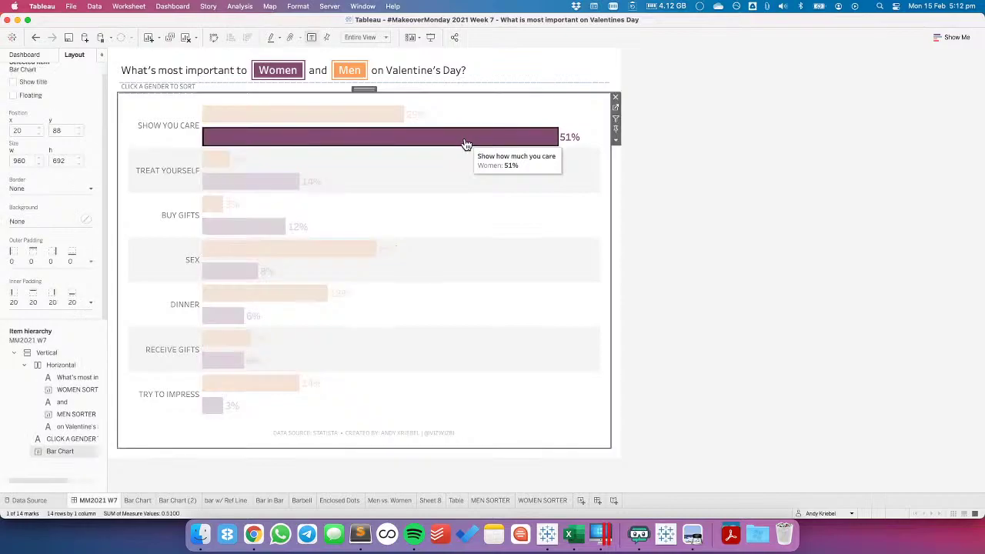
pyautogui.click(465, 145)
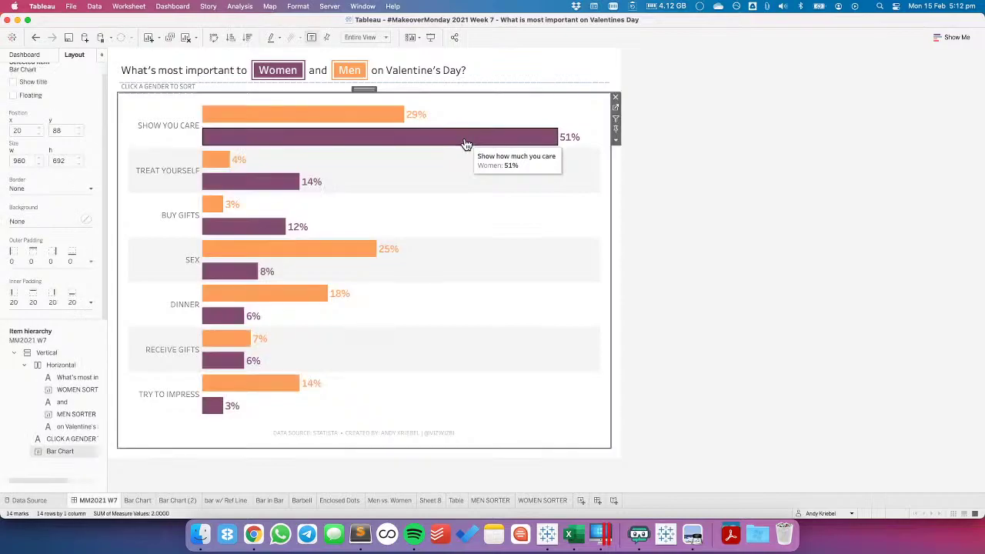
# Delete the Highlight Bar action and set Highlight Women to highlight on All Fields
pyautogui.click(173, 6)
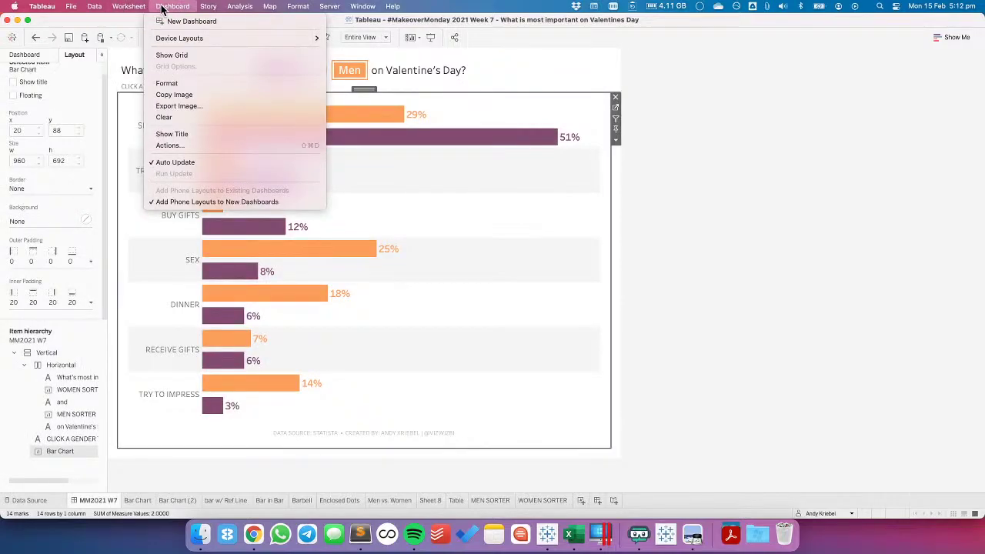
pyautogui.click(178, 145)
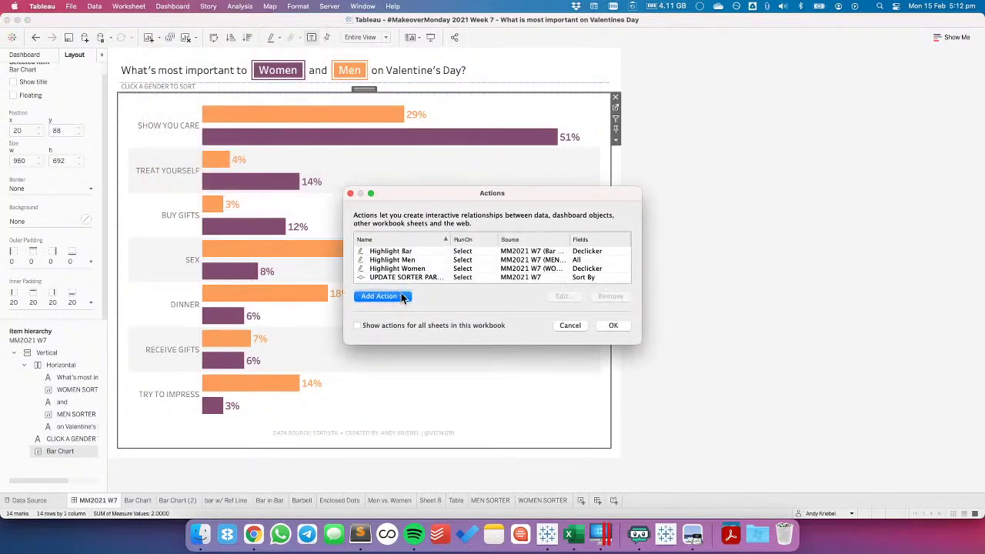
pyautogui.click(391, 251)
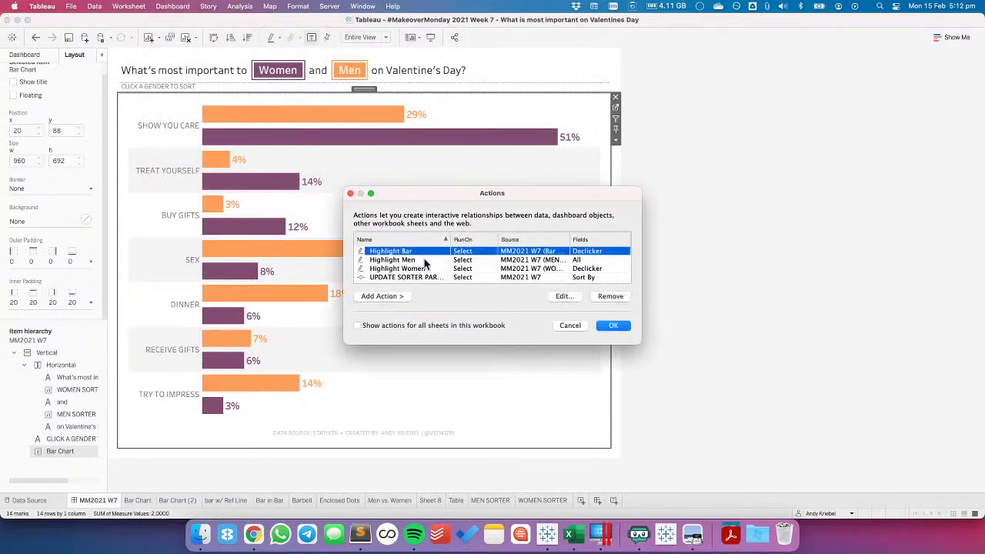
pyautogui.click(610, 296)
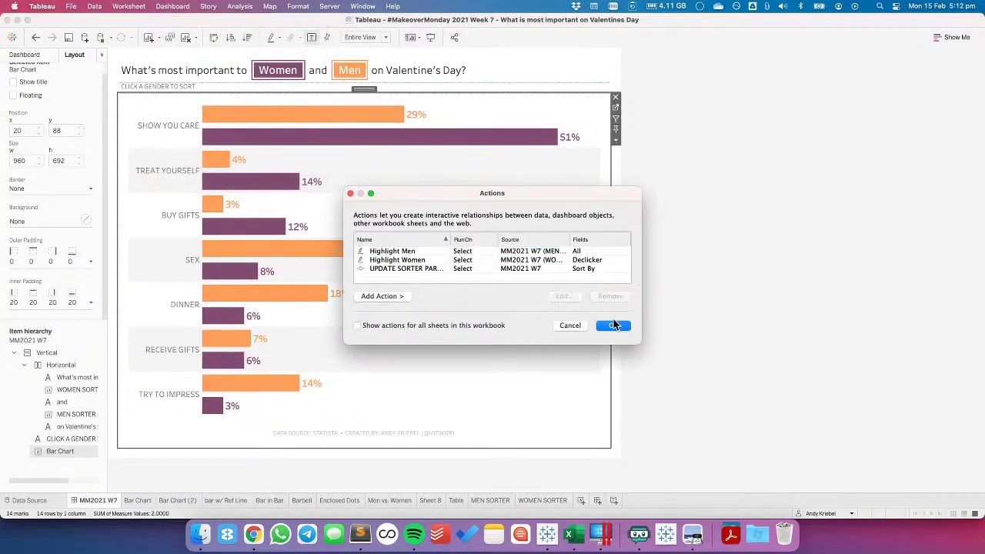
pyautogui.doubleClick(553, 260)
pyautogui.click(418, 374)
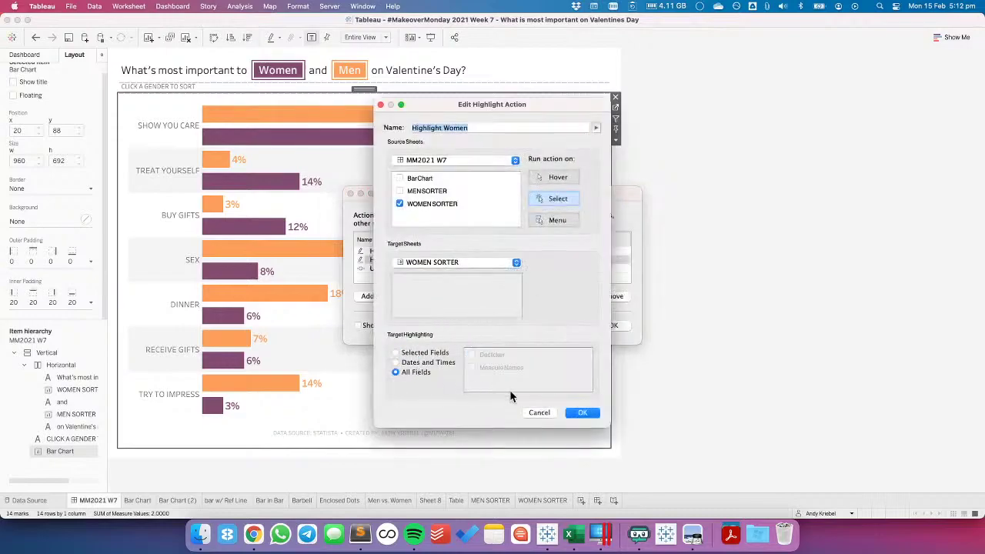
pyautogui.click(582, 413)
pyautogui.click(613, 326)
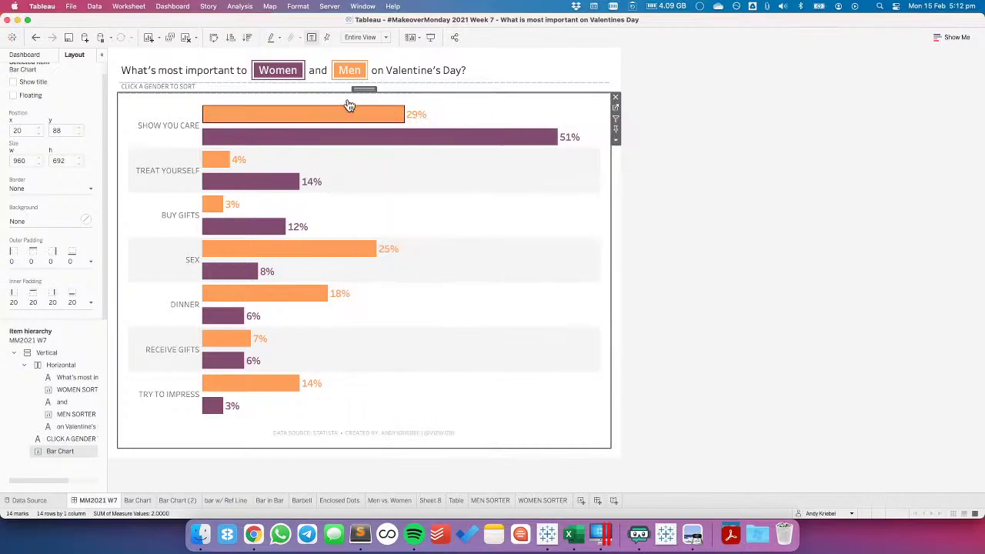
# Re-sort the bars by Men's percentages and clear the sorter selection
pyautogui.click(348, 70)
pyautogui.click(281, 74)
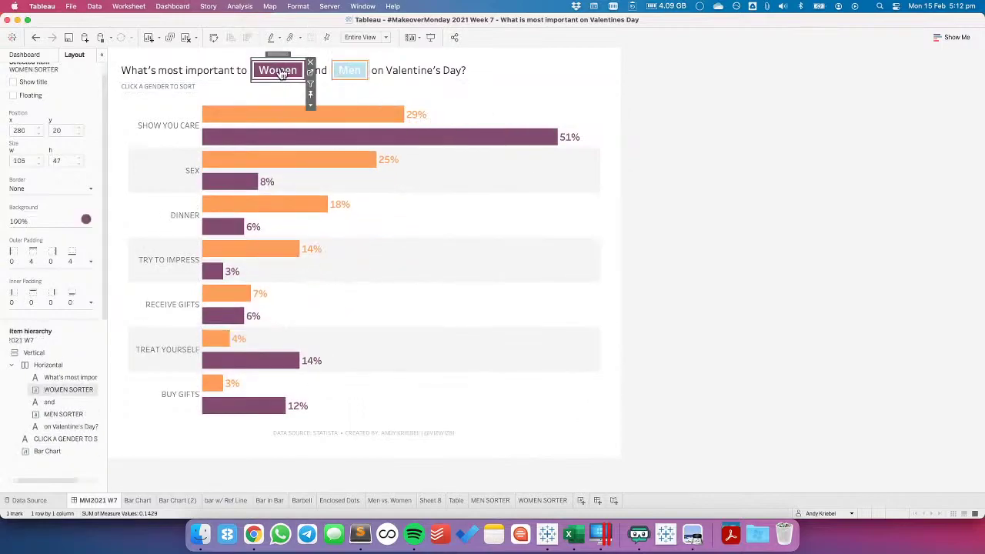
pyautogui.click(348, 70)
pyautogui.click(348, 70)
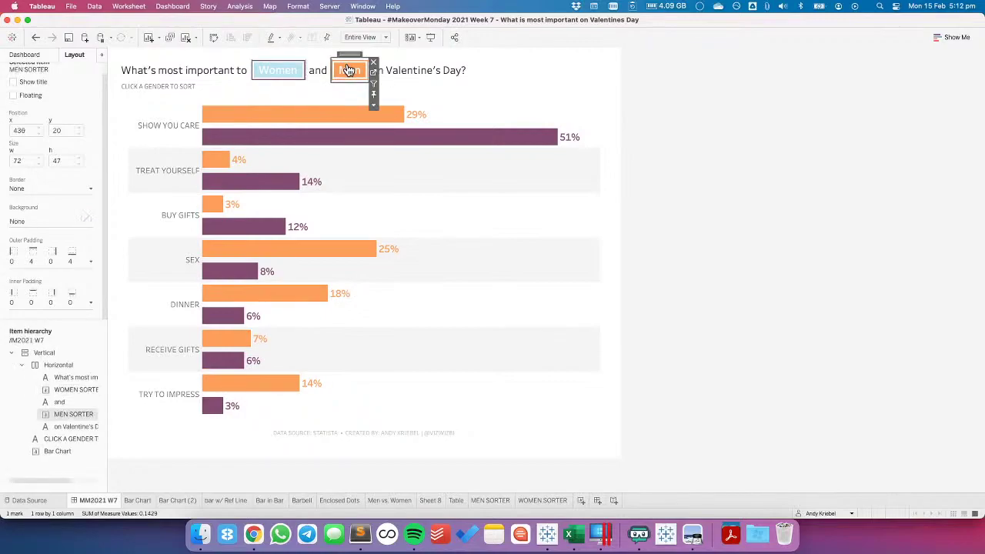
pyautogui.click(758, 156)
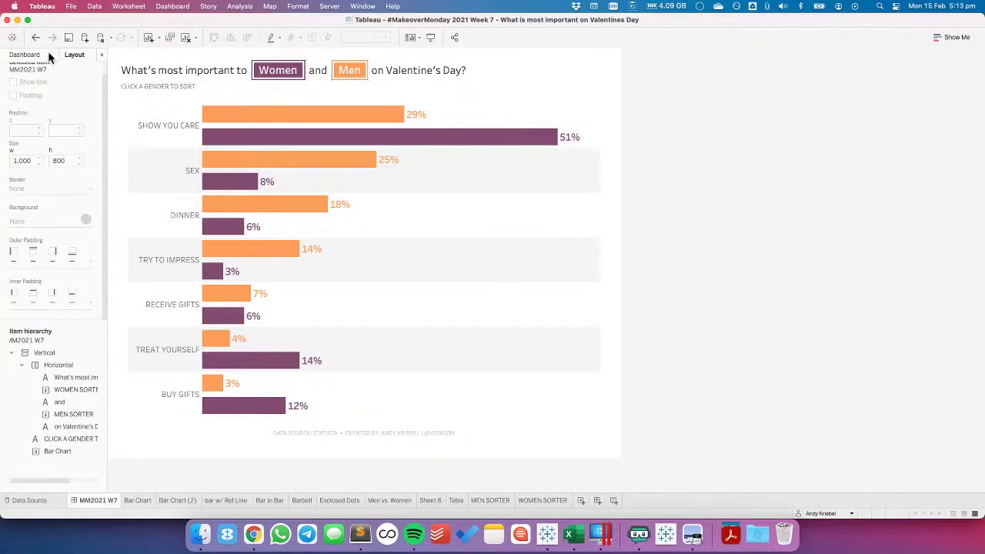
# Clear all aliases on the Point field in the Bar Chart sheet, then return to the dashboard
pyautogui.click(172, 131)
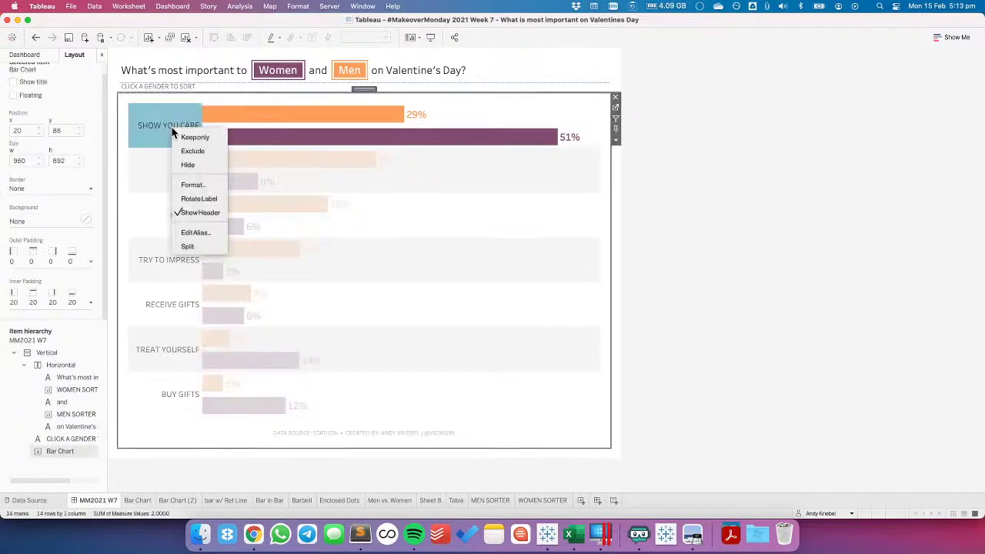
pyautogui.click(616, 109)
pyautogui.rightClick(40, 149)
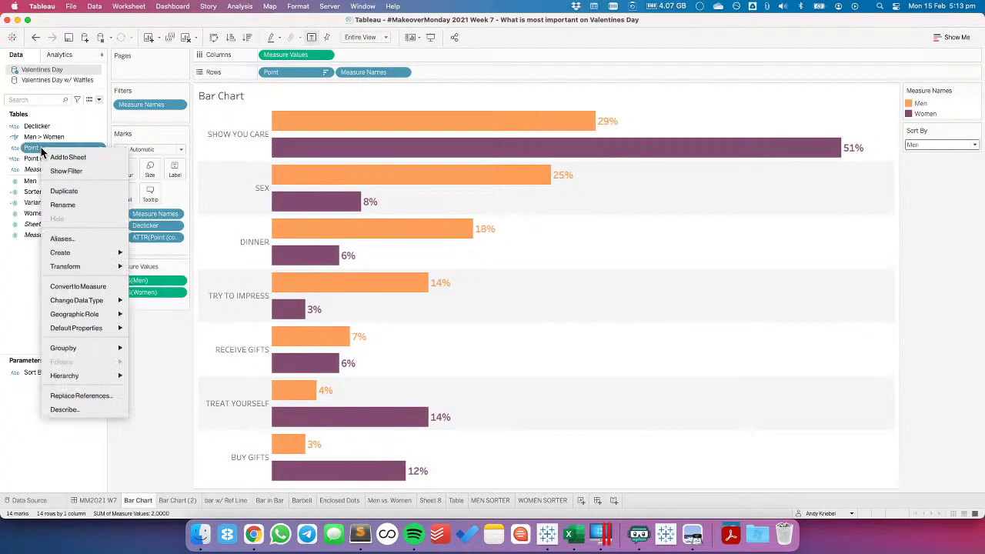
pyautogui.click(63, 238)
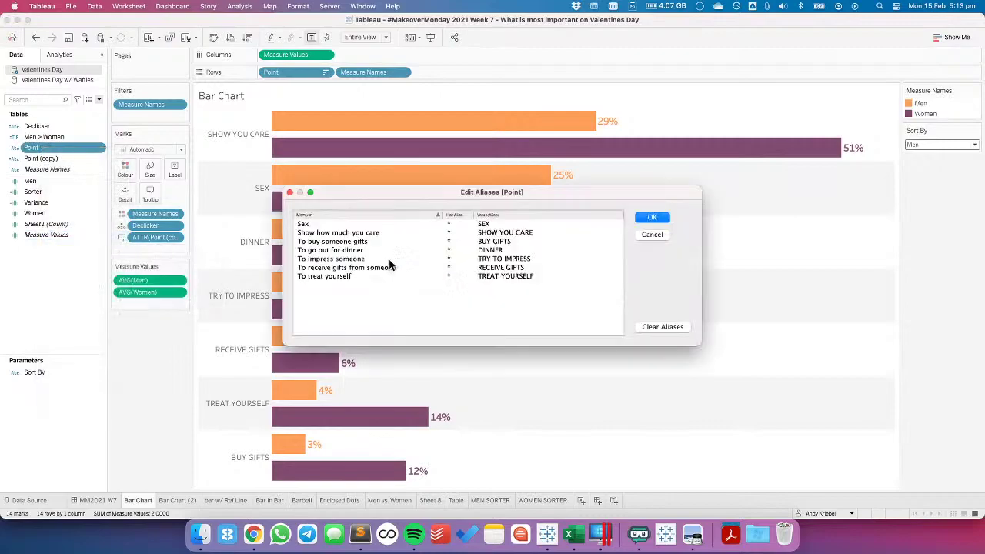
pyautogui.click(661, 327)
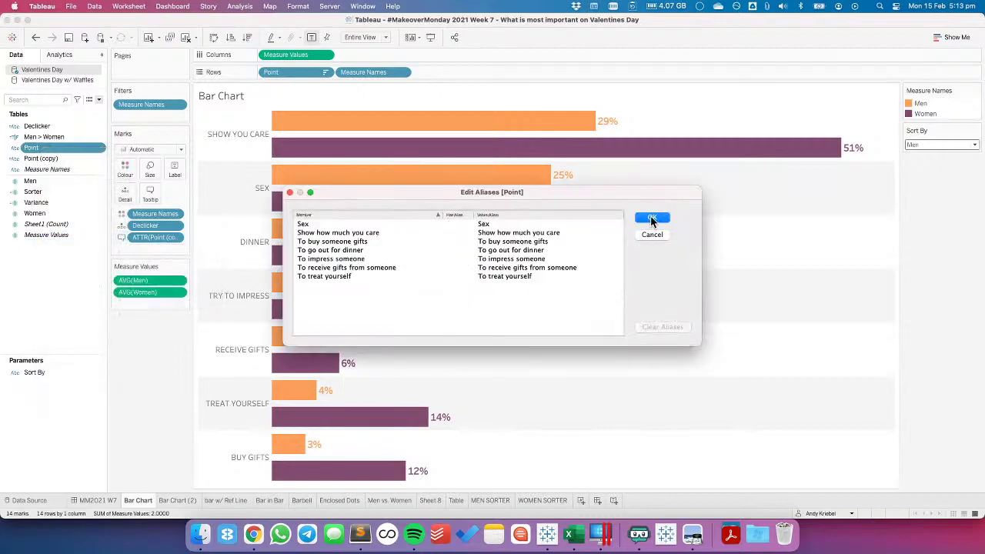
pyautogui.click(652, 217)
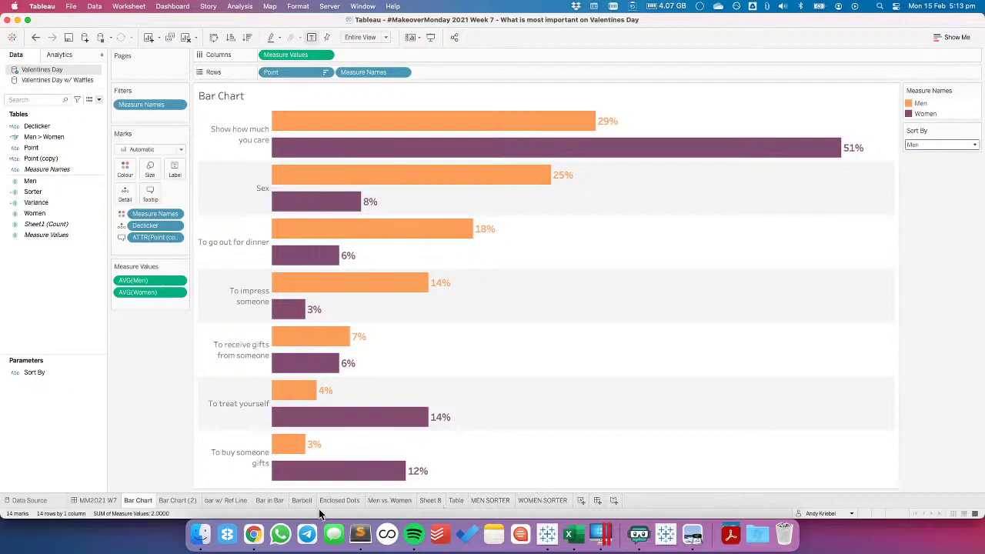
pyautogui.click(100, 501)
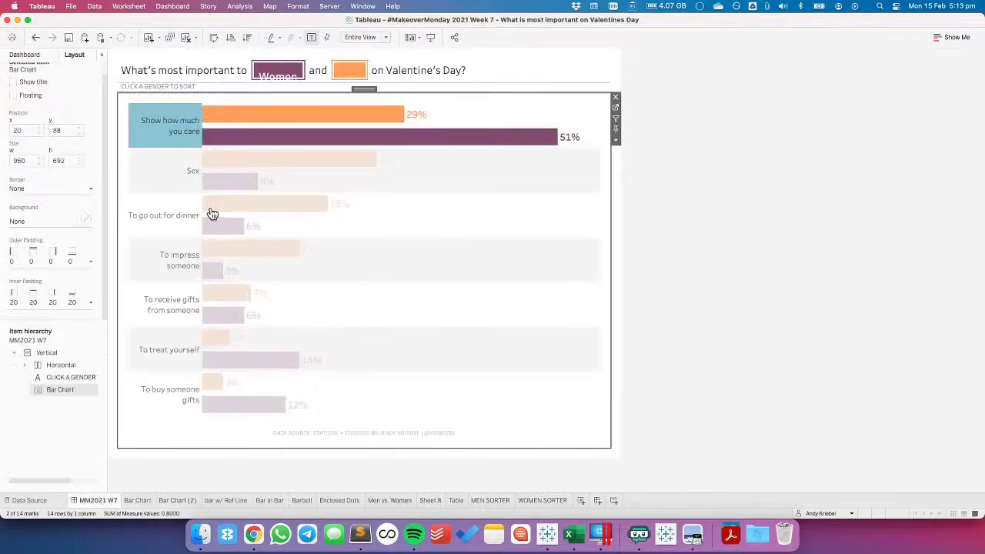
# Narrow the category label column so the question names wrap
pyautogui.click(452, 187)
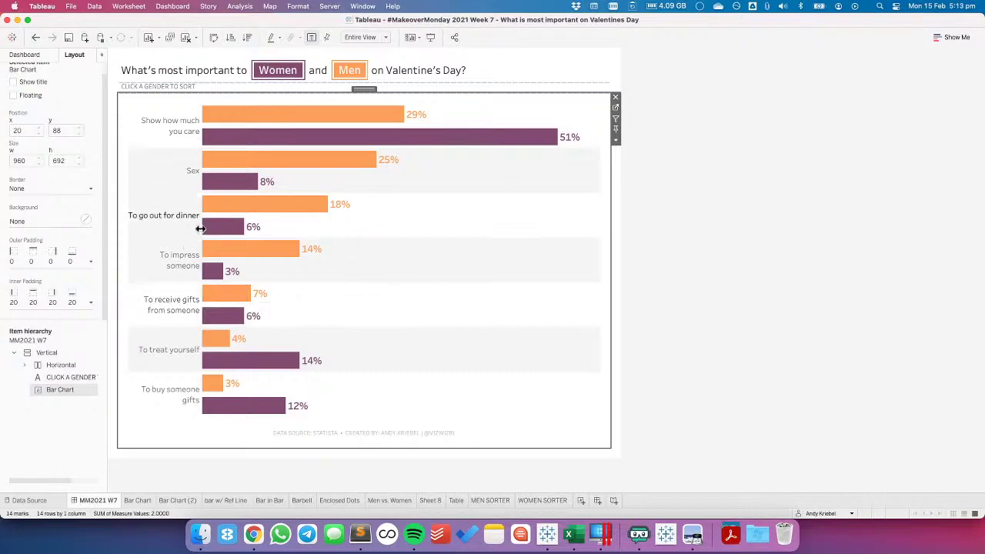
pyautogui.moveTo(200, 229); pyautogui.dragTo(196, 229)
pyautogui.click(766, 280)
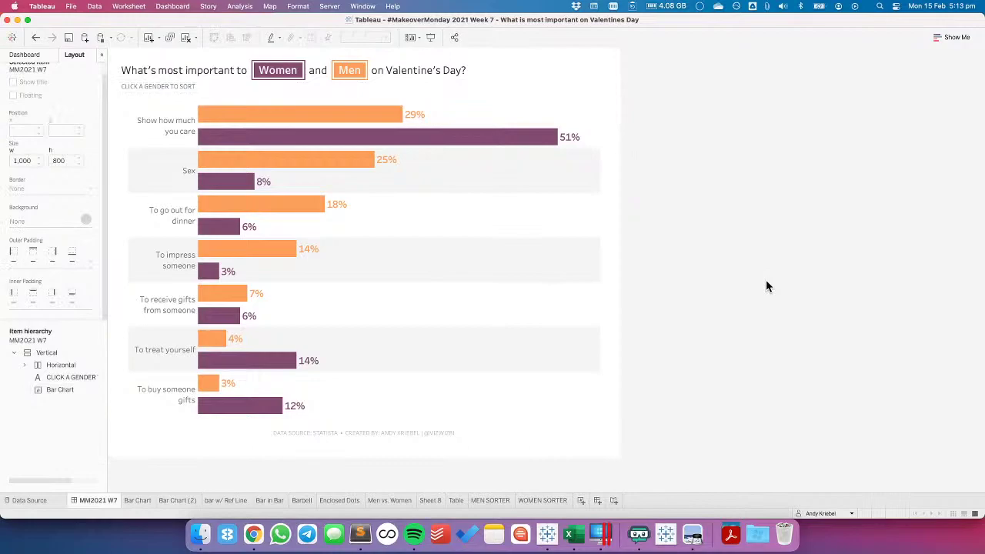
# Replace the subtitle text with 'Click a gender to sort'
pyautogui.click(193, 89)
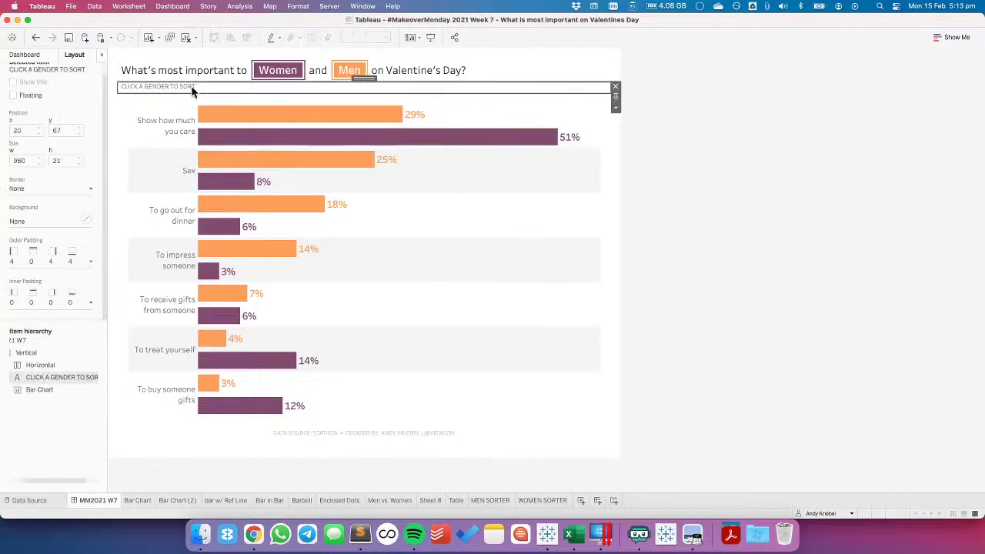
pyautogui.doubleClick(192, 89)
pyautogui.press('super+a')
pyautogui.write('Click a gender to s')
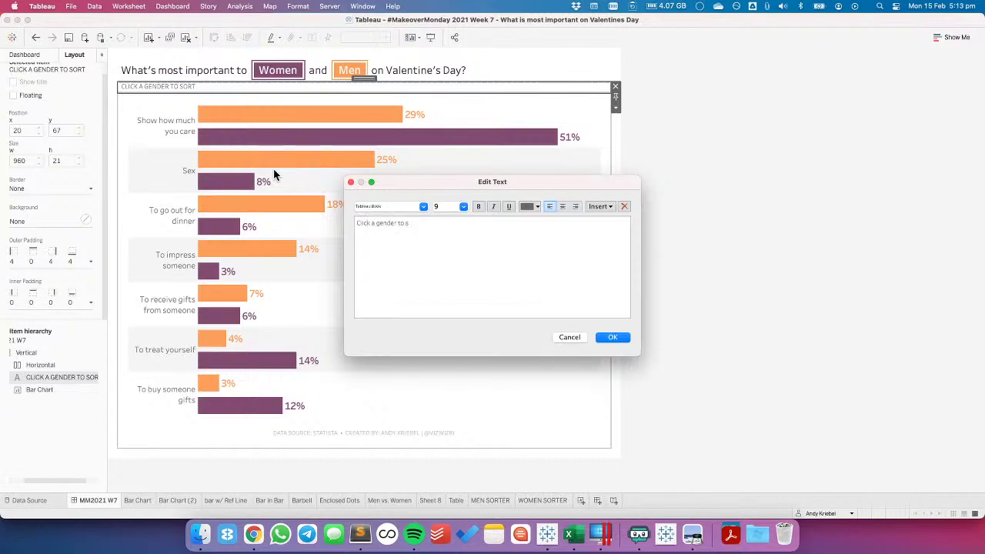
pyautogui.write('ort')
pyautogui.click(619, 338)
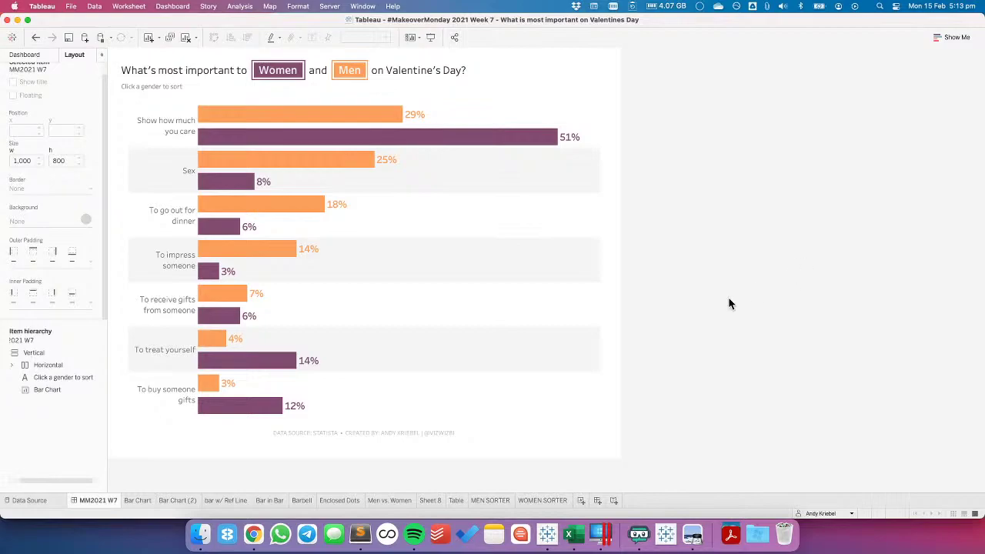
pyautogui.click(136, 500)
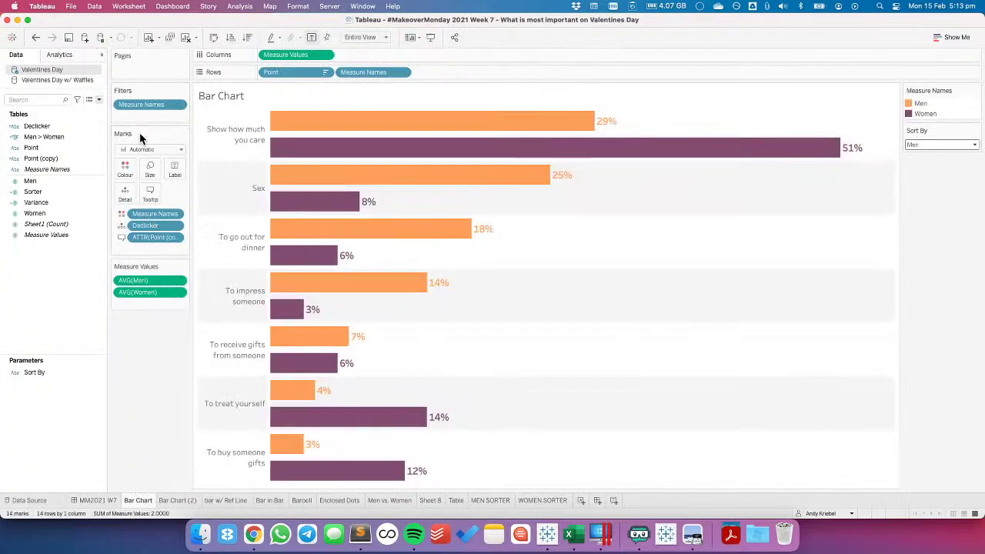
pyautogui.moveTo(151, 193); pyautogui.dragTo(201, 199)
pyautogui.click(104, 500)
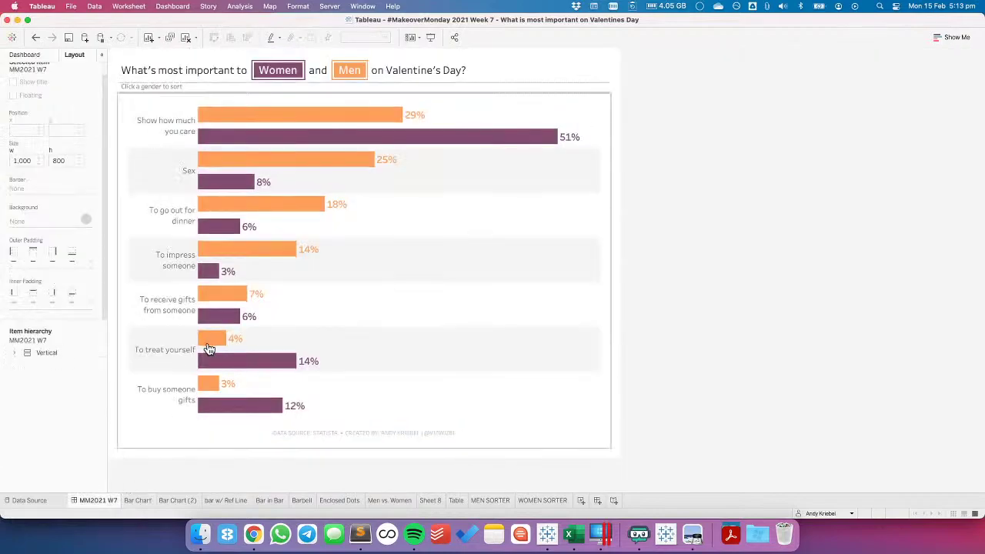
pyautogui.click(35, 38)
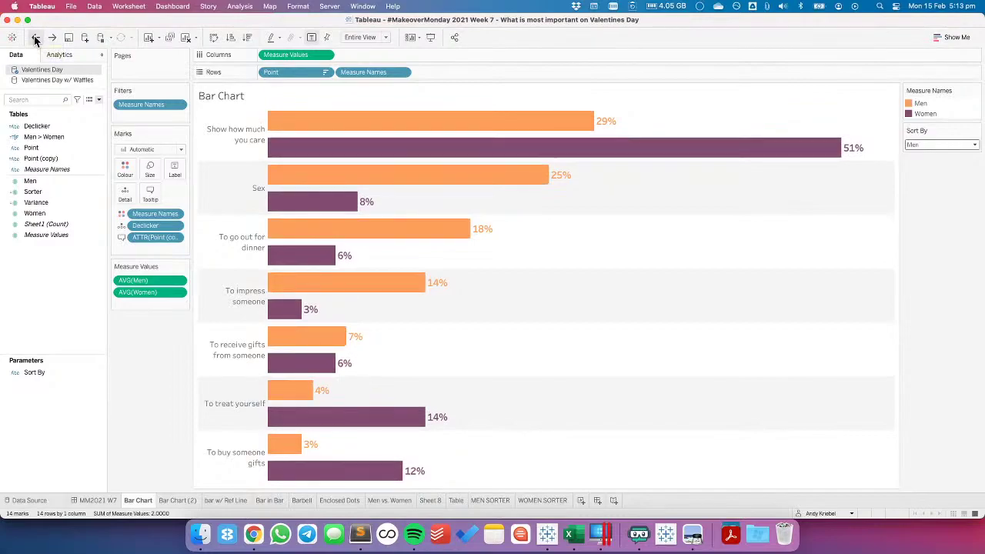
pyautogui.click(35, 38)
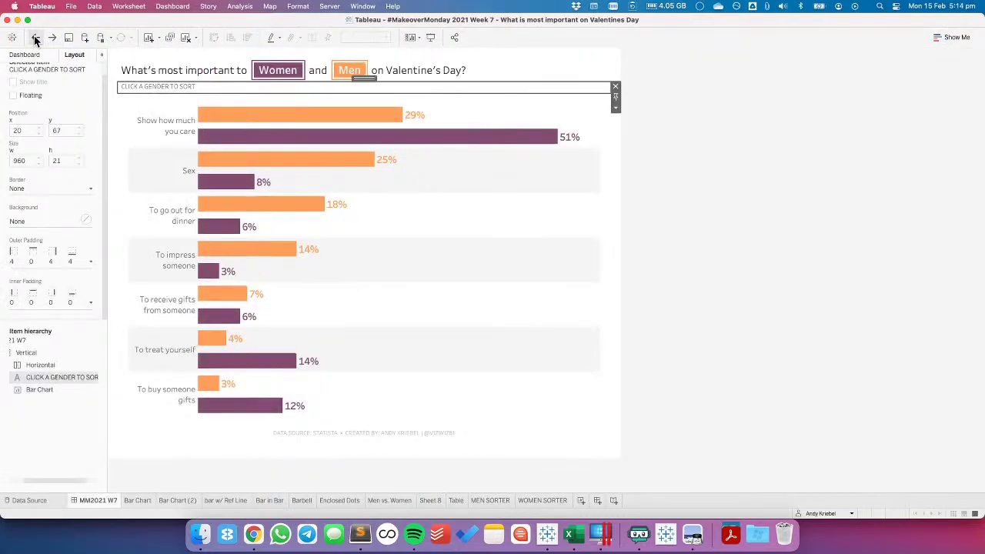
pyautogui.click(36, 38)
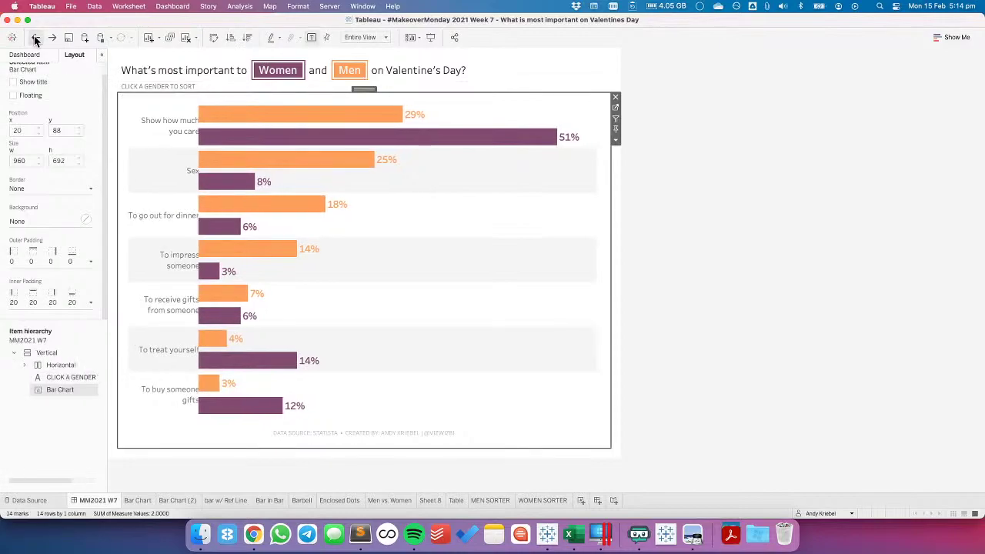
pyautogui.click(52, 38)
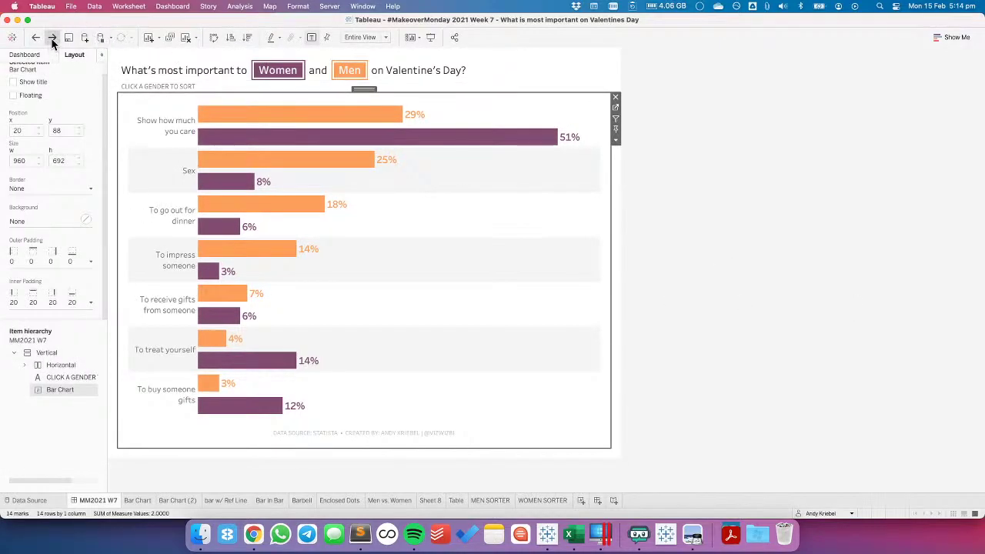
pyautogui.click(52, 37)
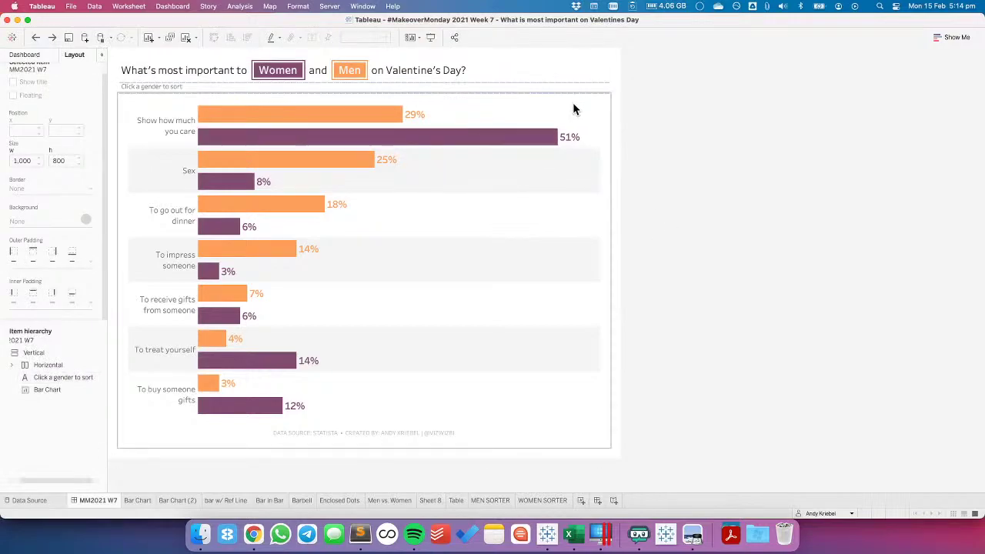
pyautogui.click(603, 113)
pyautogui.doubleClick(614, 121)
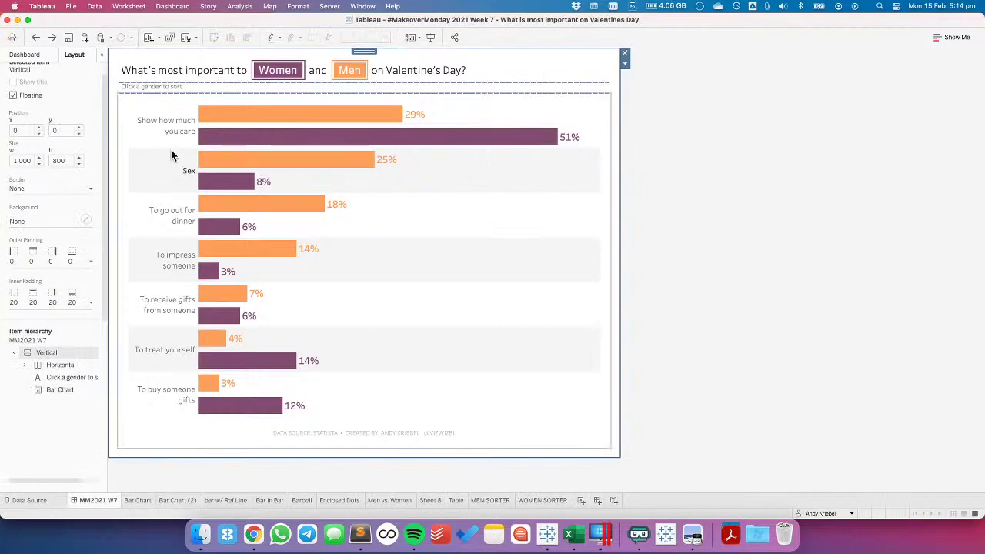
# On the Bar Chart sheet, add a constant "A" calculation to Rows
pyautogui.click(139, 500)
pyautogui.click(65, 57)
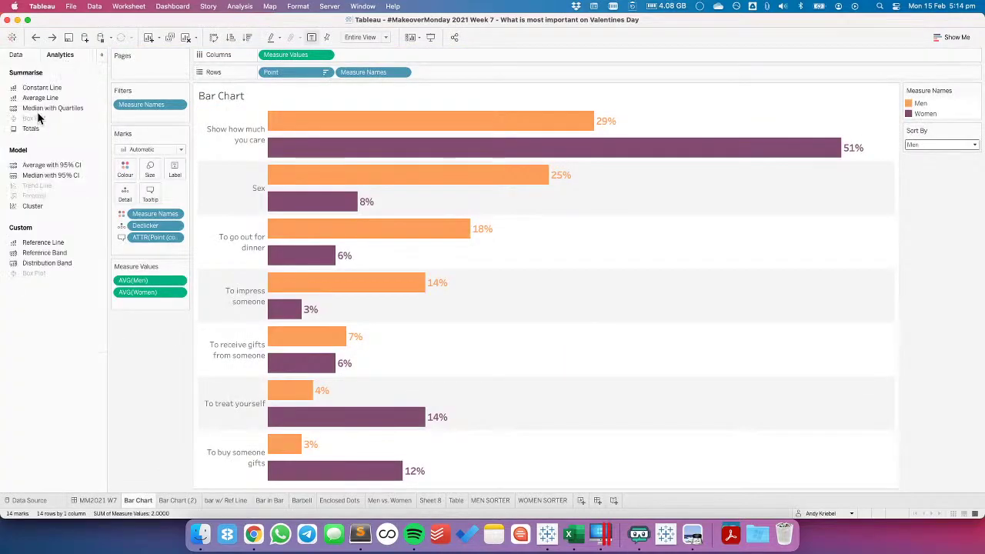
pyautogui.moveTo(38, 127)
pyautogui.mouseDown()
pyautogui.moveTo(319, 113)
pyautogui.moveTo(344, 131)
pyautogui.moveTo(66, 164)
pyautogui.moveTo(46, 131)
pyautogui.mouseUp()
pyautogui.doubleClick(430, 72)
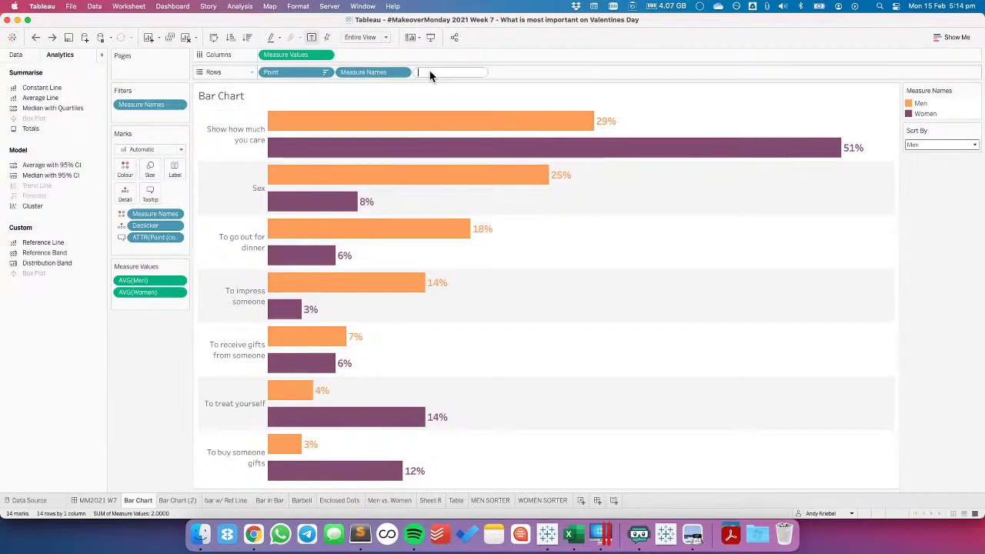
pyautogui.write('"A"')
pyautogui.press('Return')
pyautogui.moveTo(430, 70); pyautogui.dragTo(262, 73)
# Hide the "A" field's header, add a grand total row, and place A after Point
pyautogui.click(36, 37)
pyautogui.moveTo(434, 70); pyautogui.dragTo(290, 72)
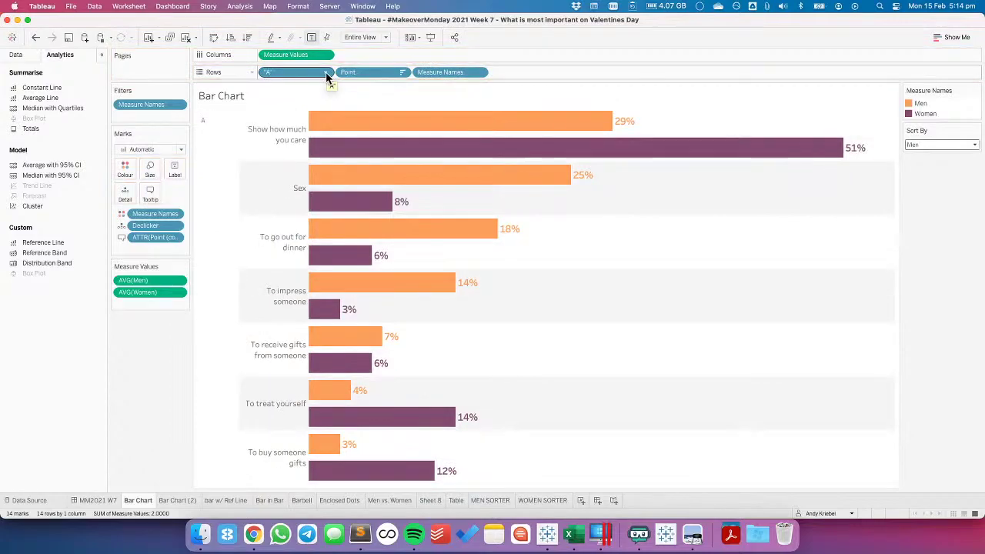
pyautogui.click(326, 74)
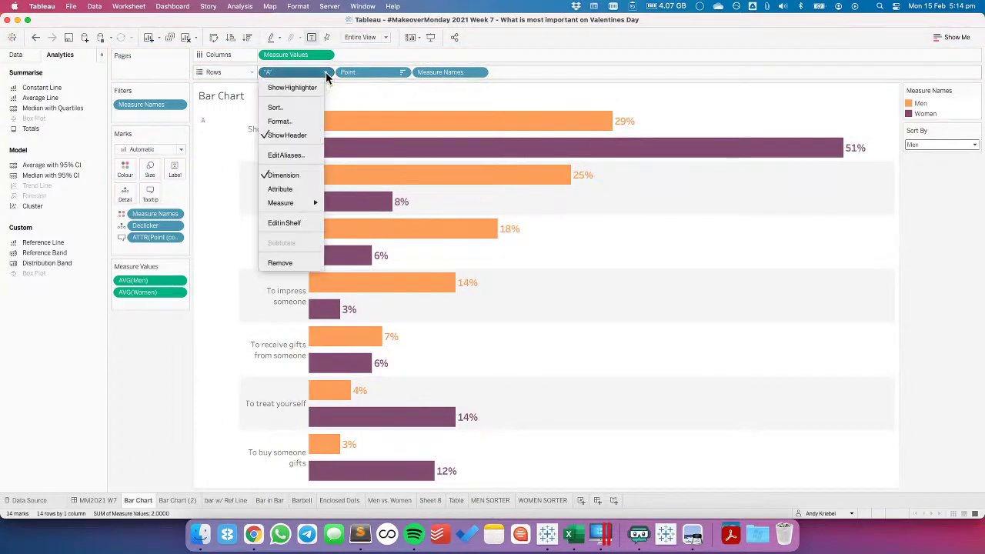
pyautogui.click(287, 135)
pyautogui.moveTo(40, 128); pyautogui.dragTo(379, 150)
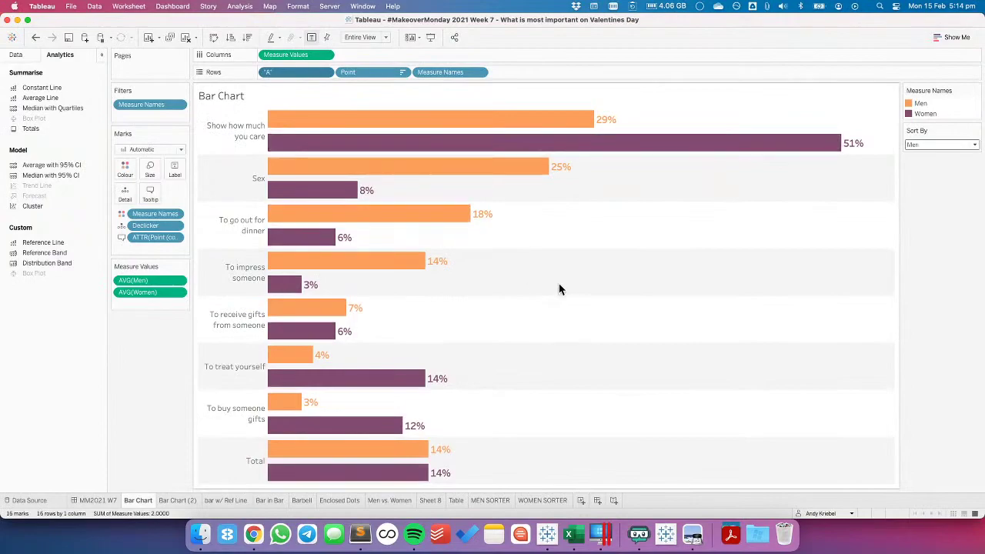
pyautogui.moveTo(299, 73); pyautogui.dragTo(416, 74)
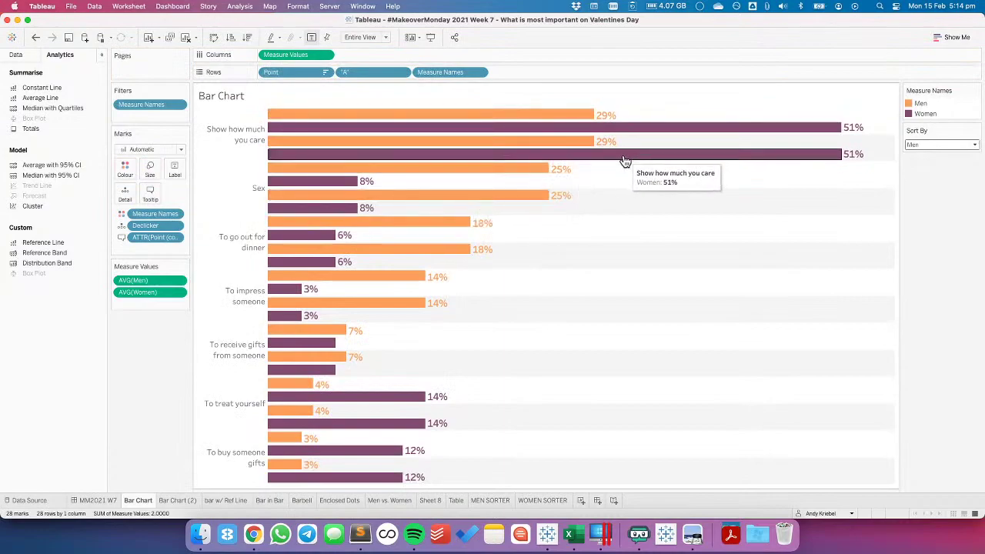
# Enable command buttons in the chart's tooltips
pyautogui.click(487, 145)
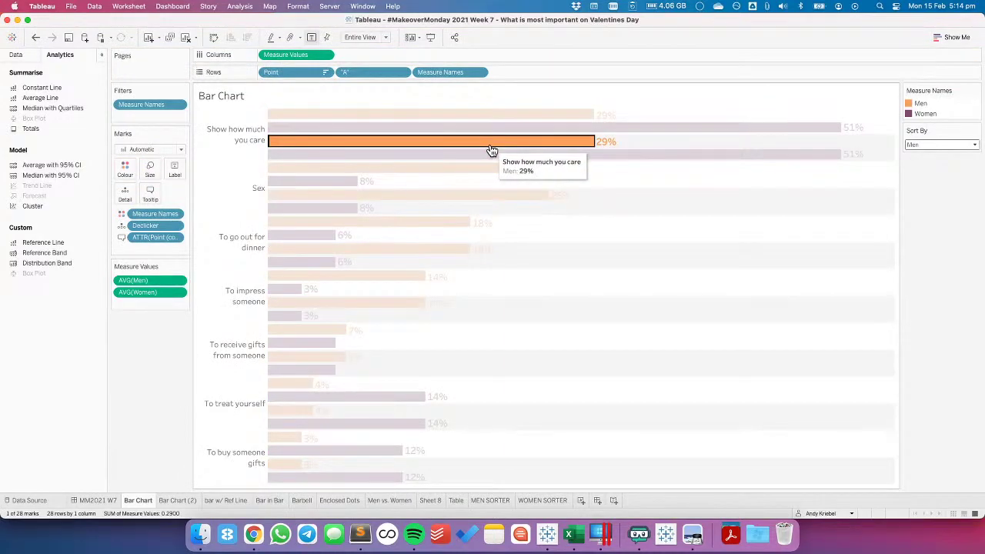
pyautogui.click(154, 192)
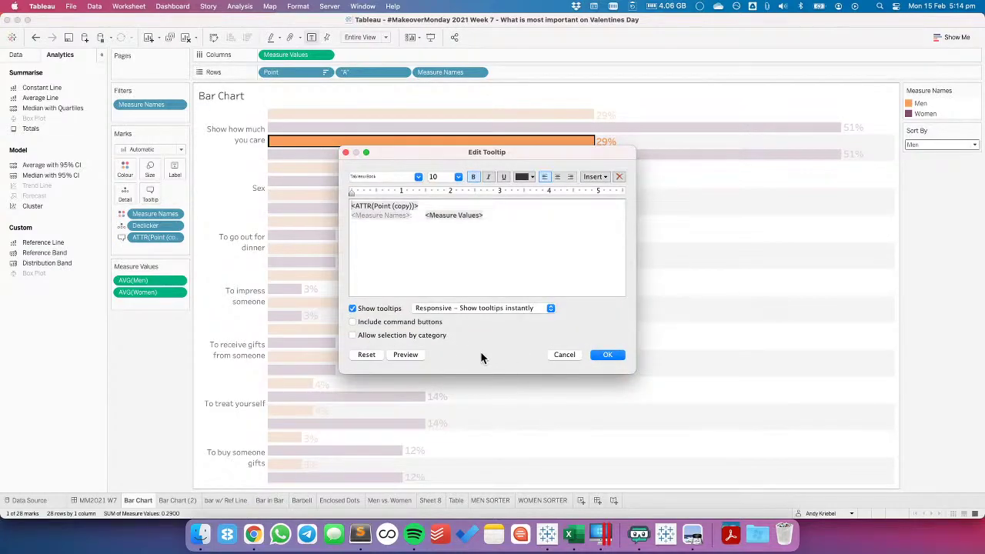
pyautogui.click(371, 321)
pyautogui.click(607, 355)
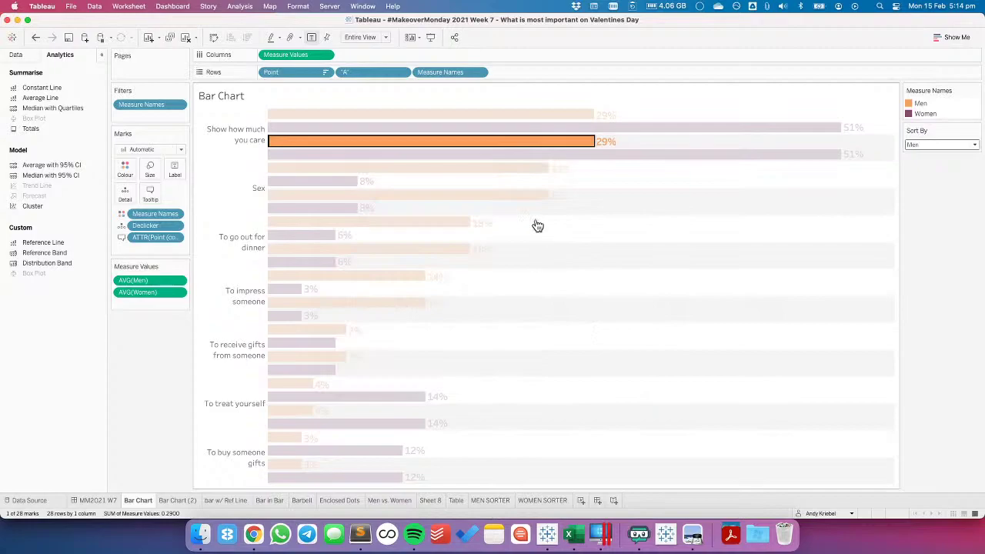
# Hide the duplicate Men bars and the duplicate Women bars
pyautogui.moveTo(540, 147)
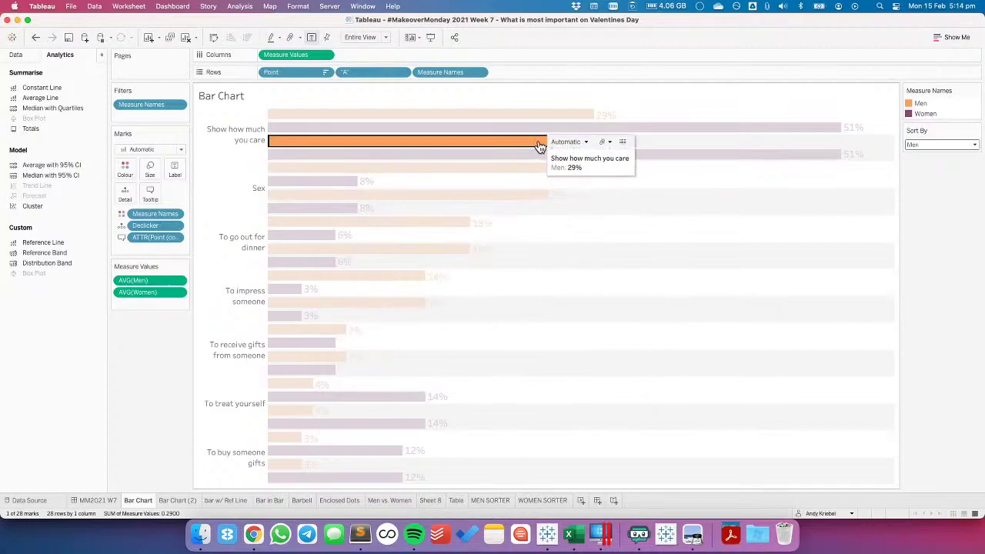
pyautogui.click(585, 143)
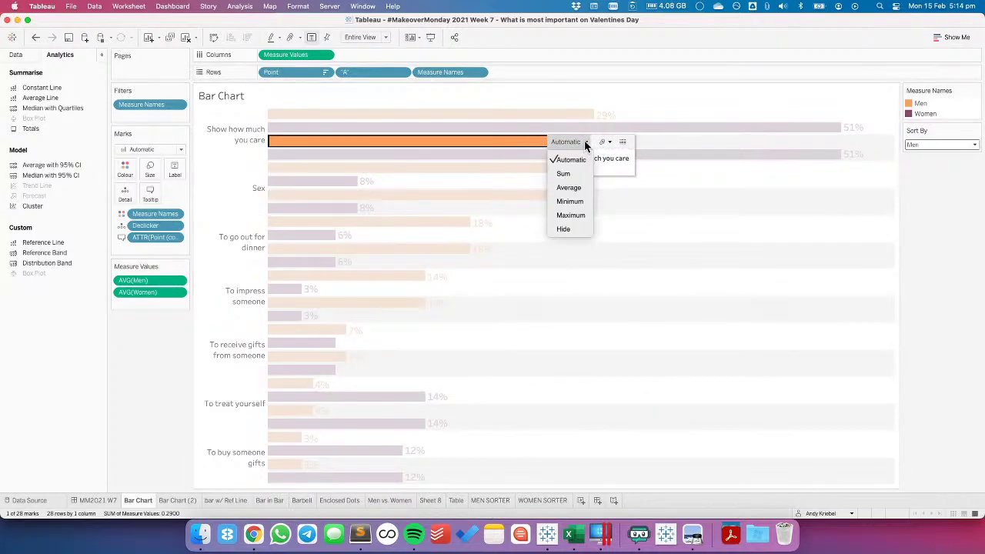
pyautogui.click(565, 230)
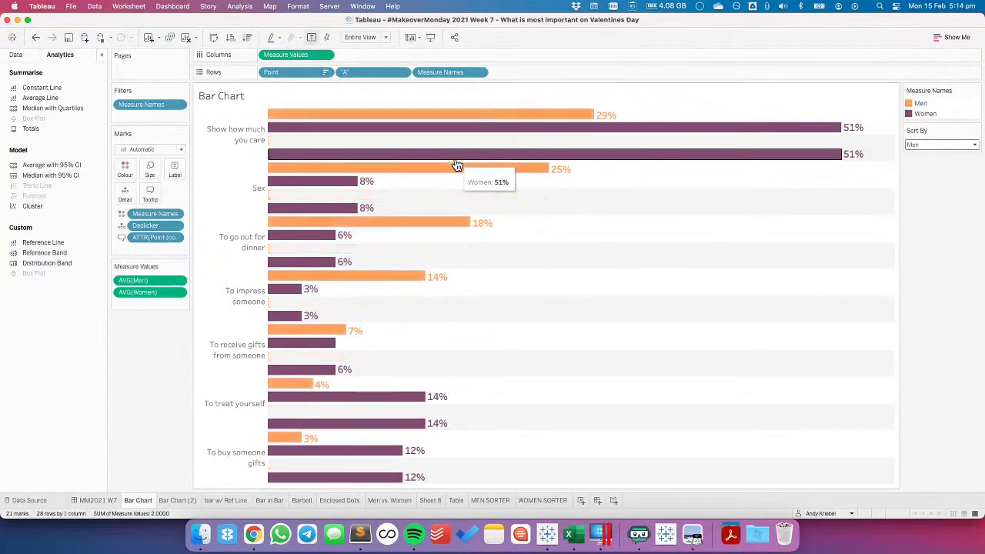
pyautogui.click(449, 158)
pyautogui.click(490, 157)
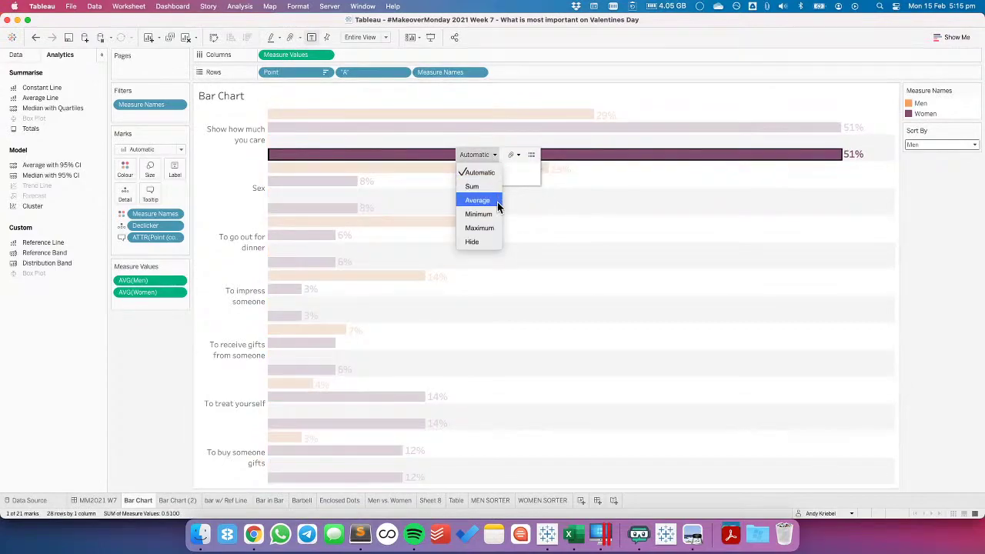
pyautogui.click(485, 240)
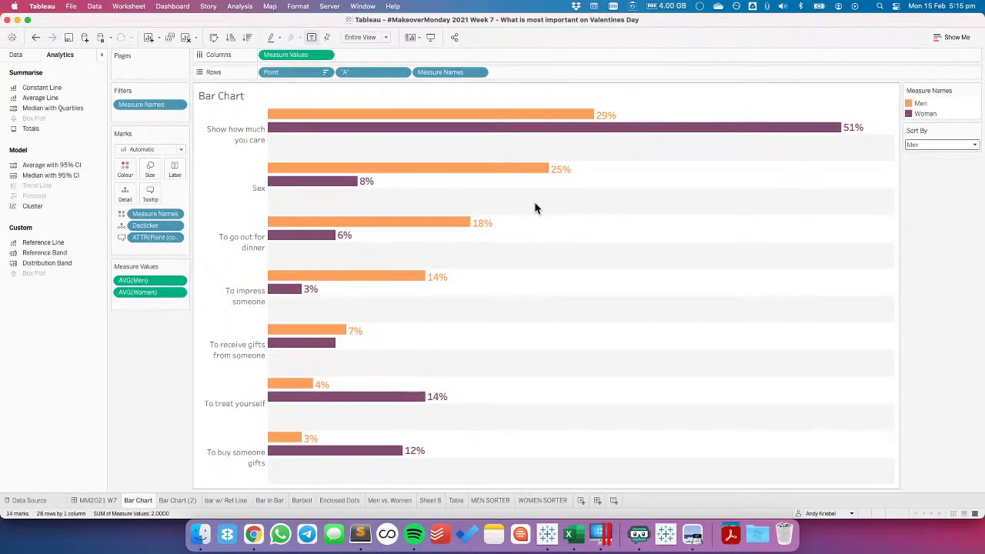
# Top-align the question labels in the row headers
pyautogui.rightClick(248, 136)
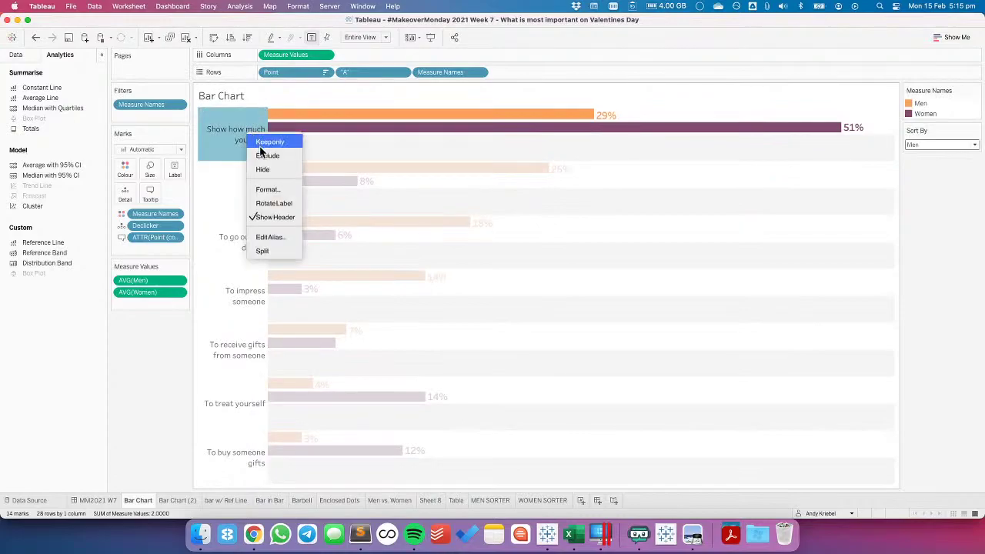
pyautogui.click(266, 191)
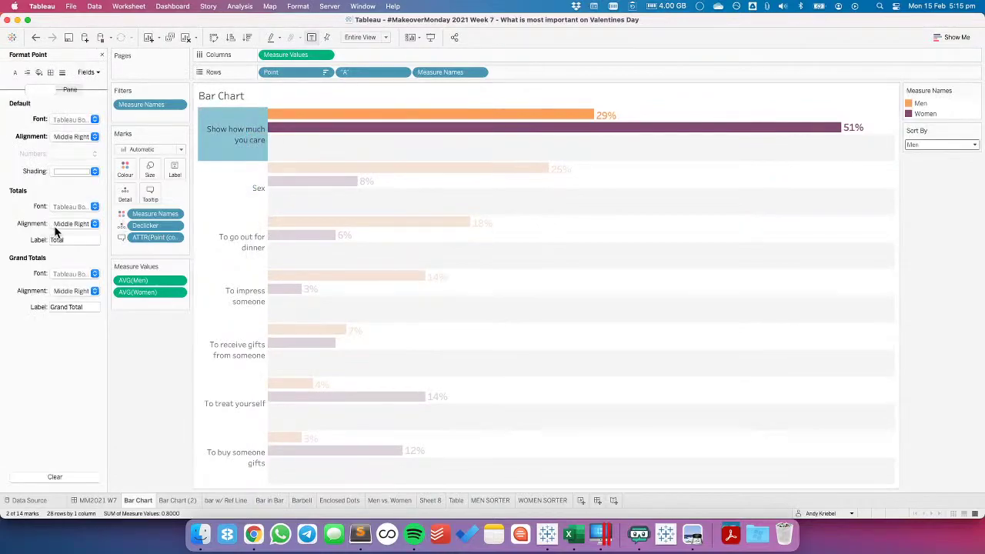
pyautogui.click(74, 136)
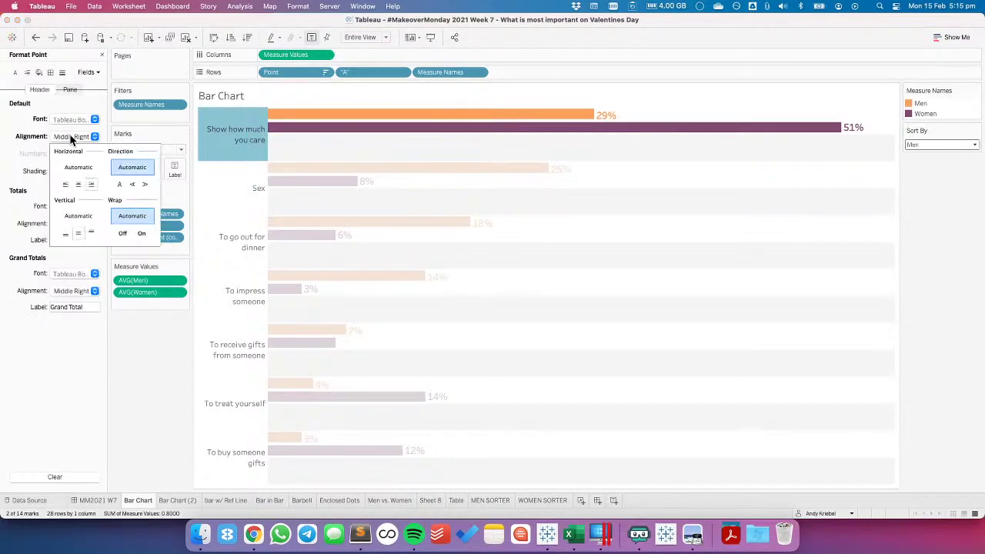
pyautogui.click(90, 233)
pyautogui.click(120, 316)
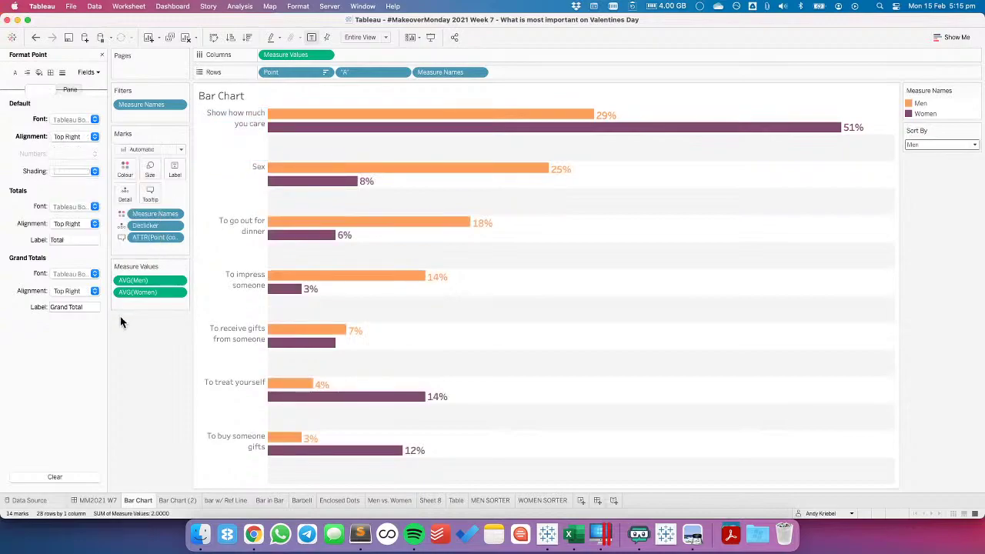
# Raise the Row Banding Level to its maximum, then go to the MM2021 W7 dashboard
pyautogui.click(38, 71)
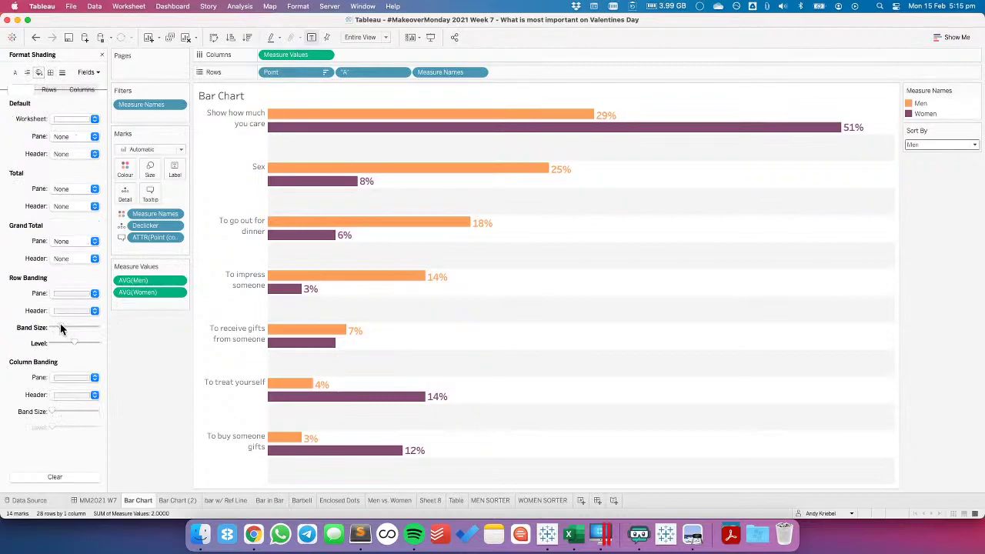
pyautogui.moveTo(76, 342); pyautogui.dragTo(47, 344)
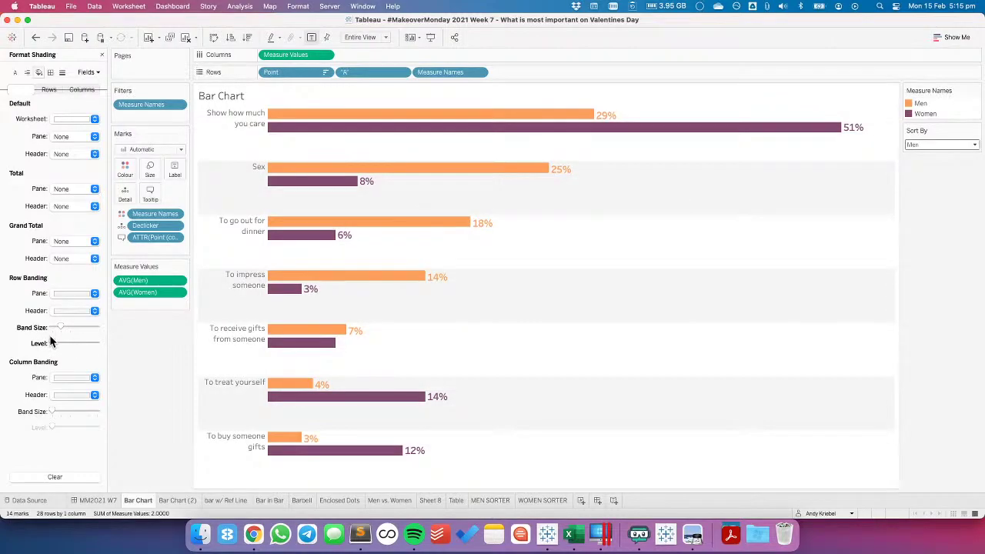
pyautogui.click(100, 501)
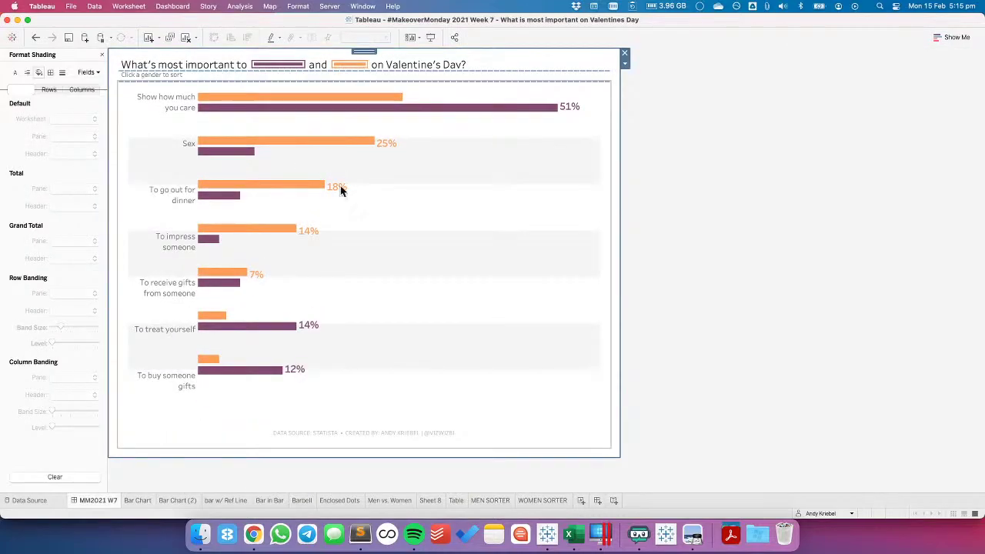
# Undo the recent Bar Chart changes, removing the "A" field from Rows
pyautogui.click(35, 38)
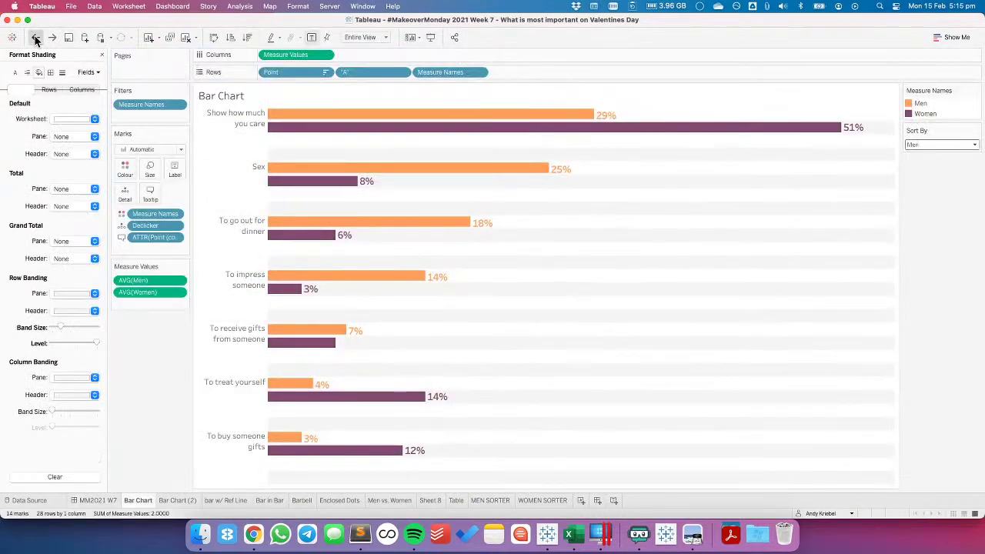
pyautogui.click(35, 38)
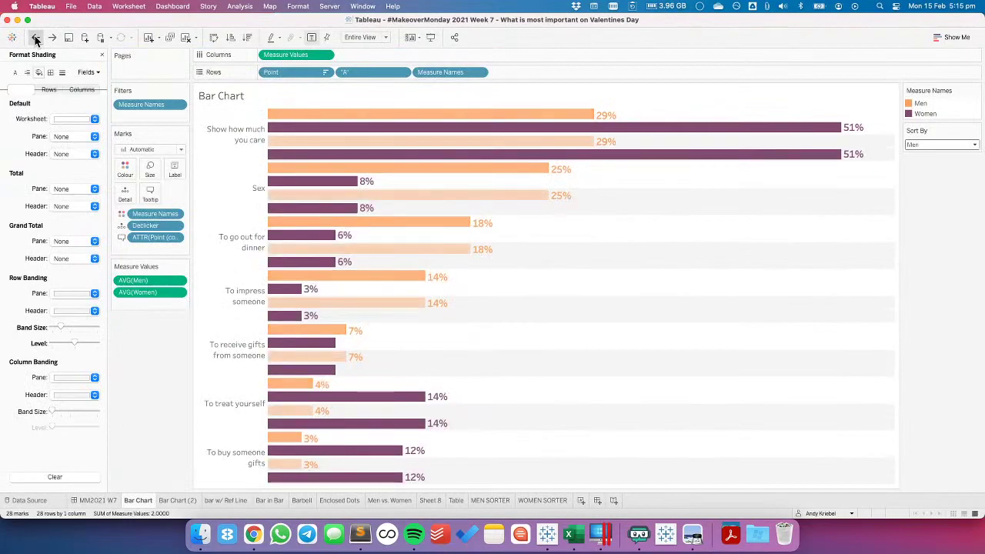
pyautogui.click(36, 38)
pyautogui.click(35, 38)
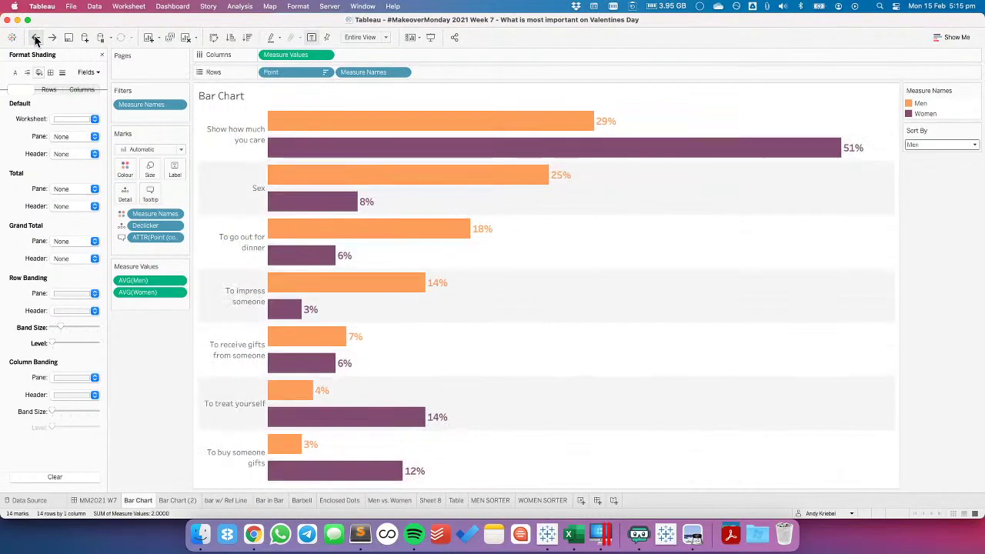
# Set the dashboard's bar chart to fit Entire View
pyautogui.click(99, 501)
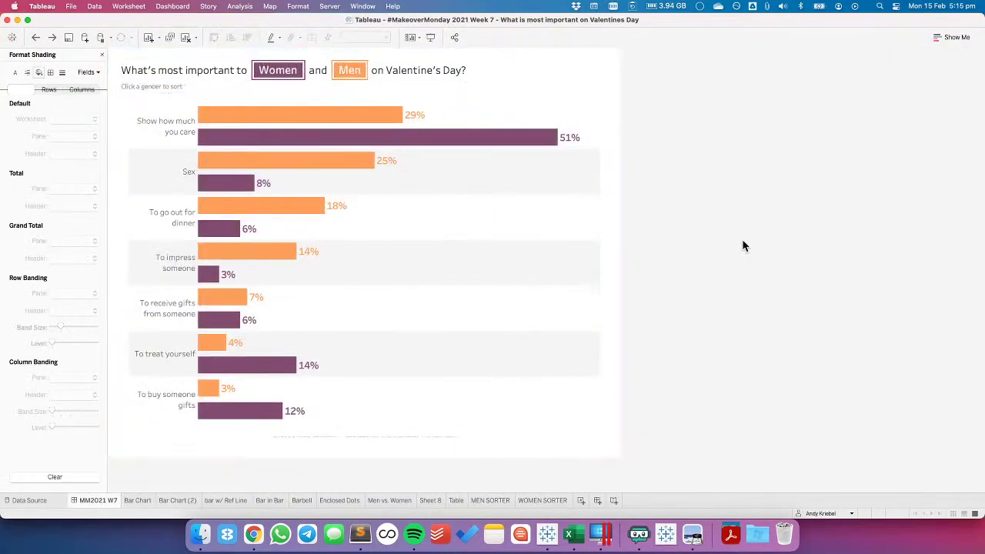
pyautogui.click(384, 437)
pyautogui.click(364, 37)
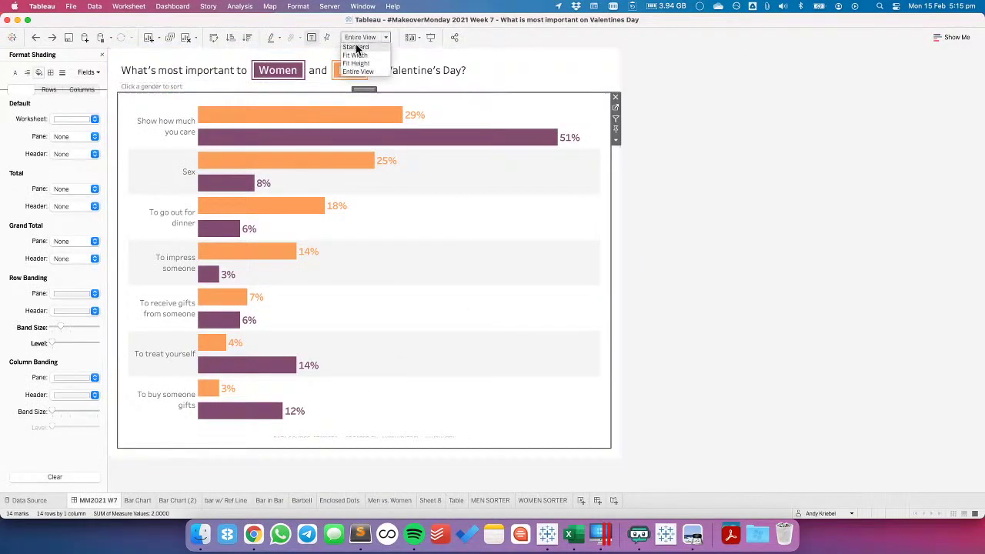
pyautogui.click(357, 47)
pyautogui.click(359, 37)
pyautogui.click(359, 71)
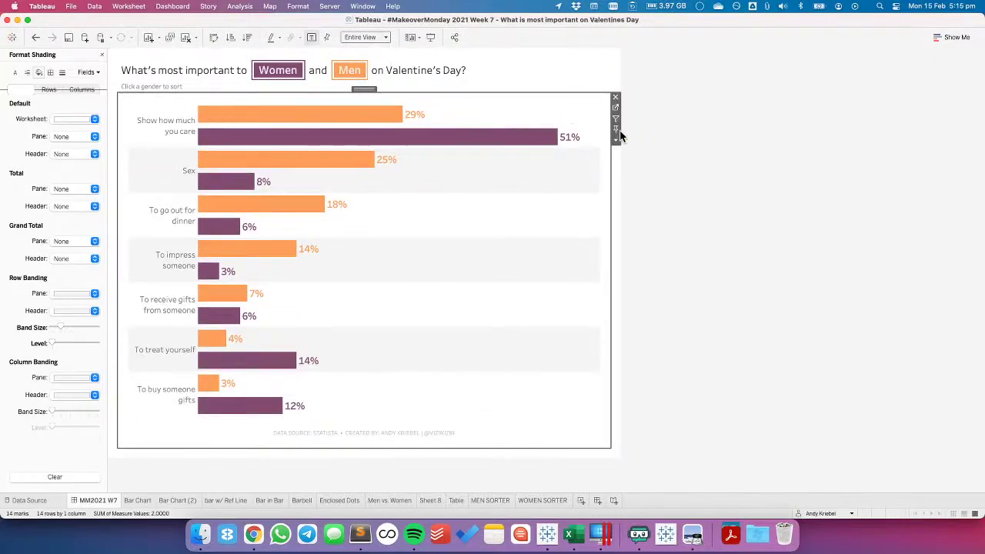
# Check the subtitle, title text and title container in the dashboard header, then deselect
pyautogui.click(707, 163)
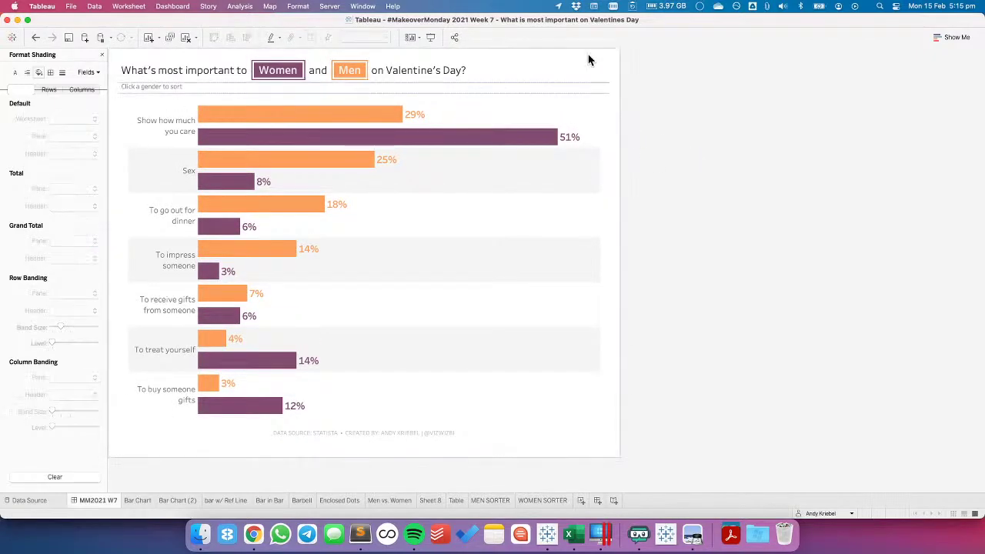
pyautogui.click(570, 89)
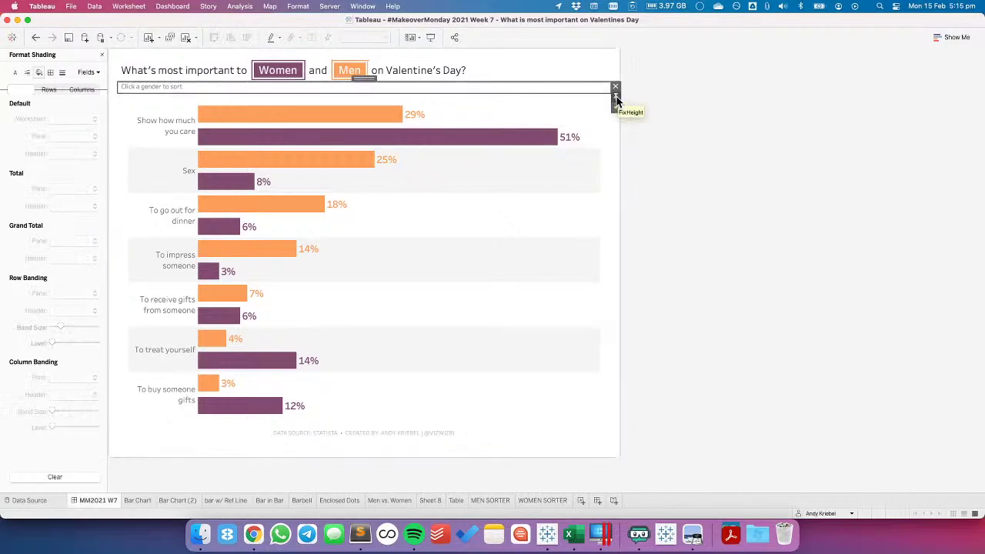
pyautogui.click(576, 58)
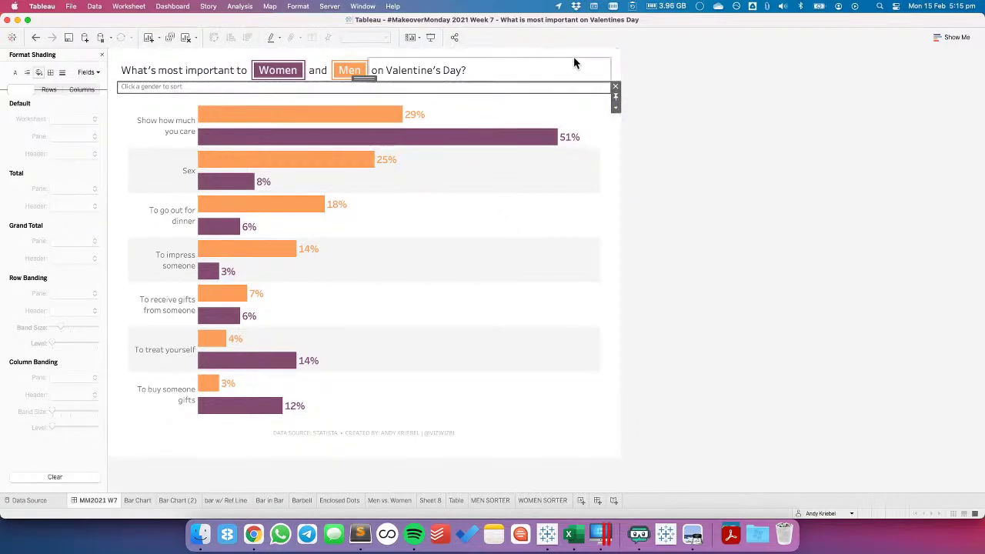
pyautogui.doubleClick(489, 54)
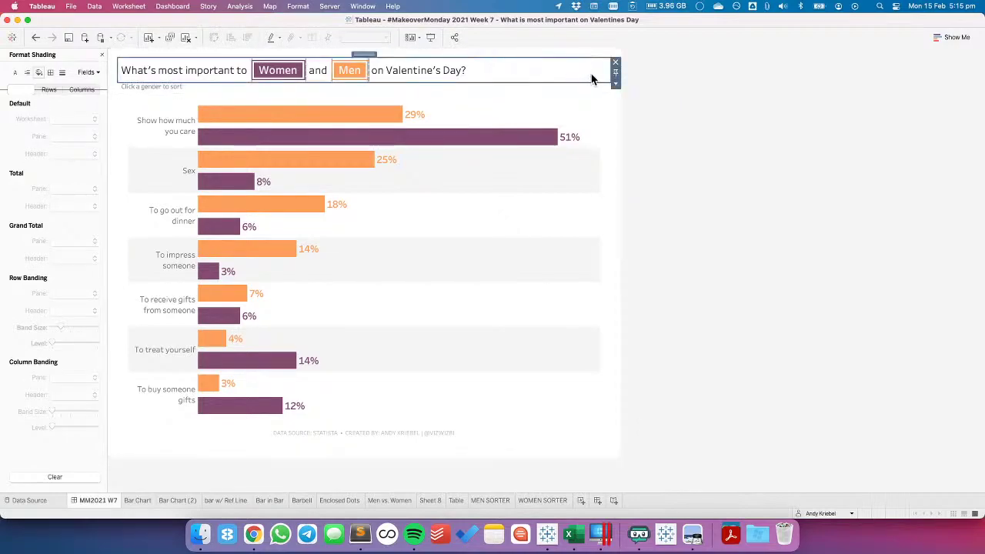
pyautogui.click(681, 110)
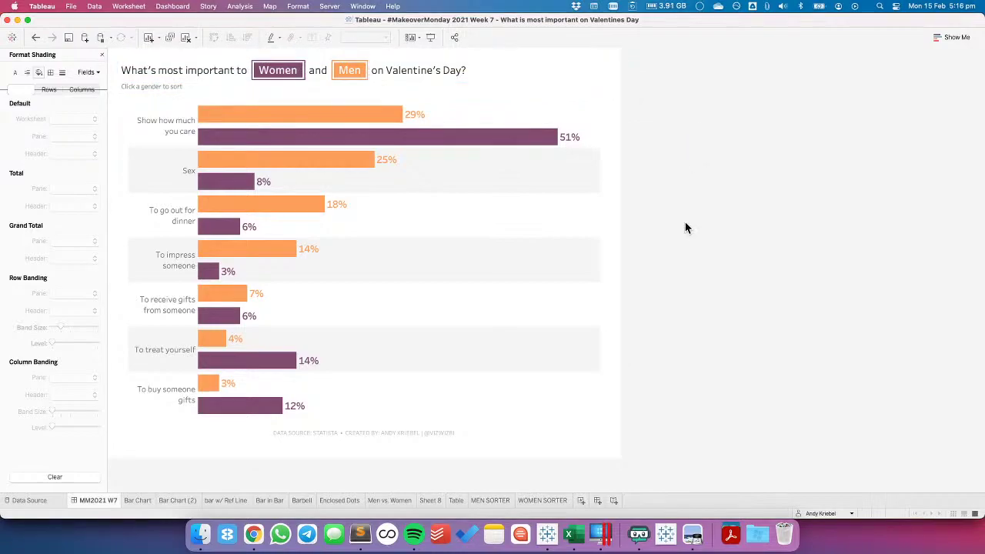